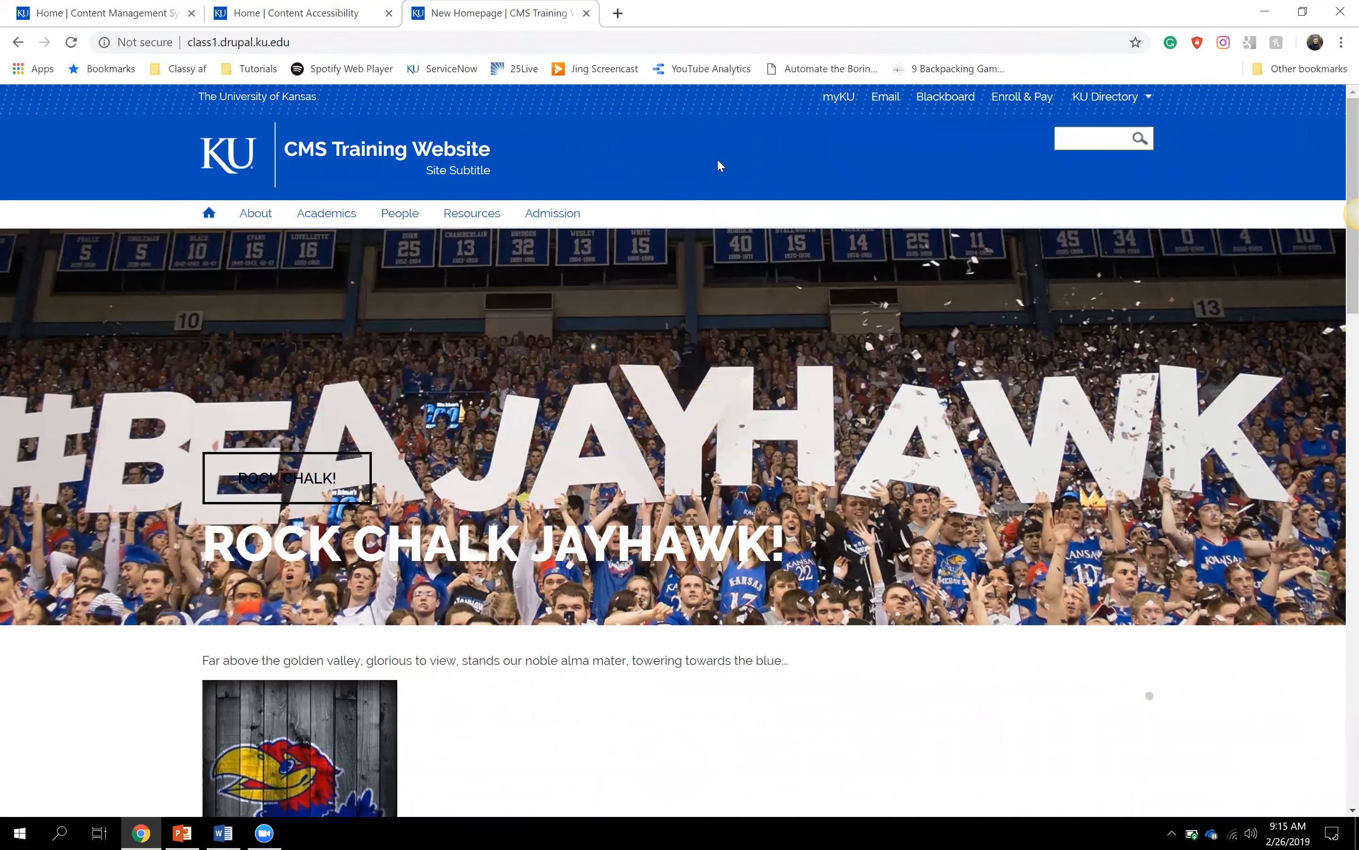
- From the KU Directory menu, go to the CMS login page for Non-KU Users
left_click(1118, 104)
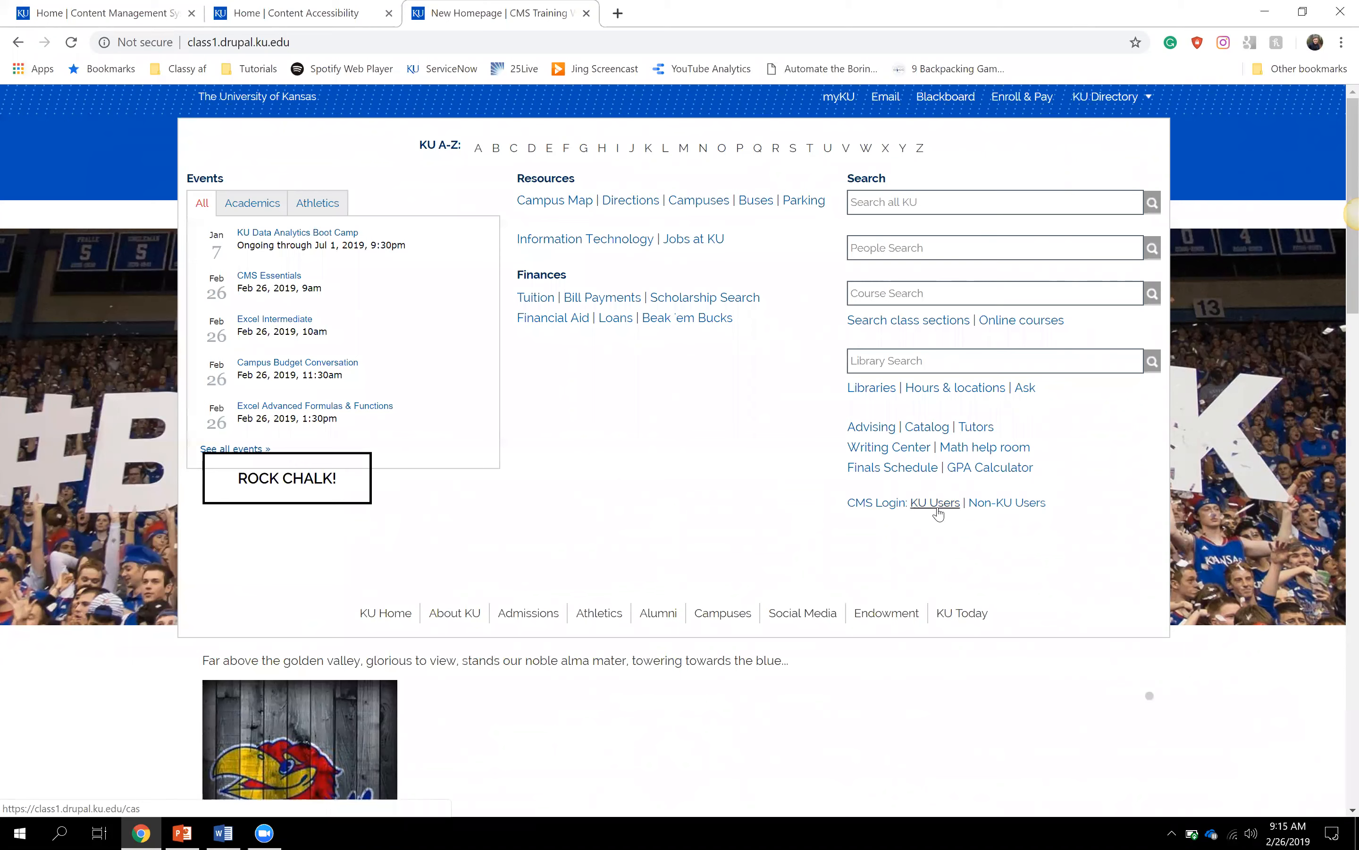
left_click(1011, 508)
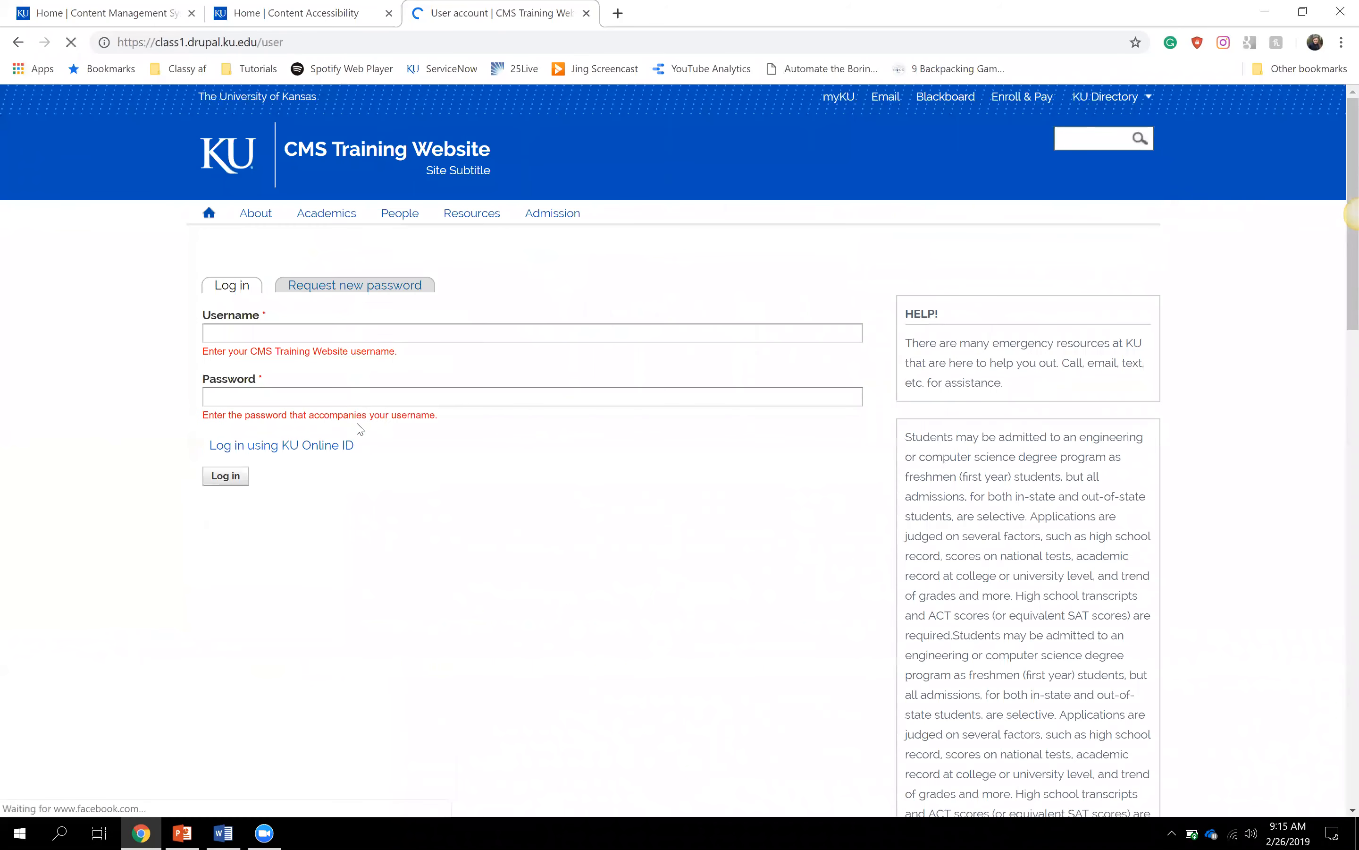
- Log in with the editor account's username and password
left_click(381, 332)
type("editor")
key("Tab")
type("editor")
key("Return")
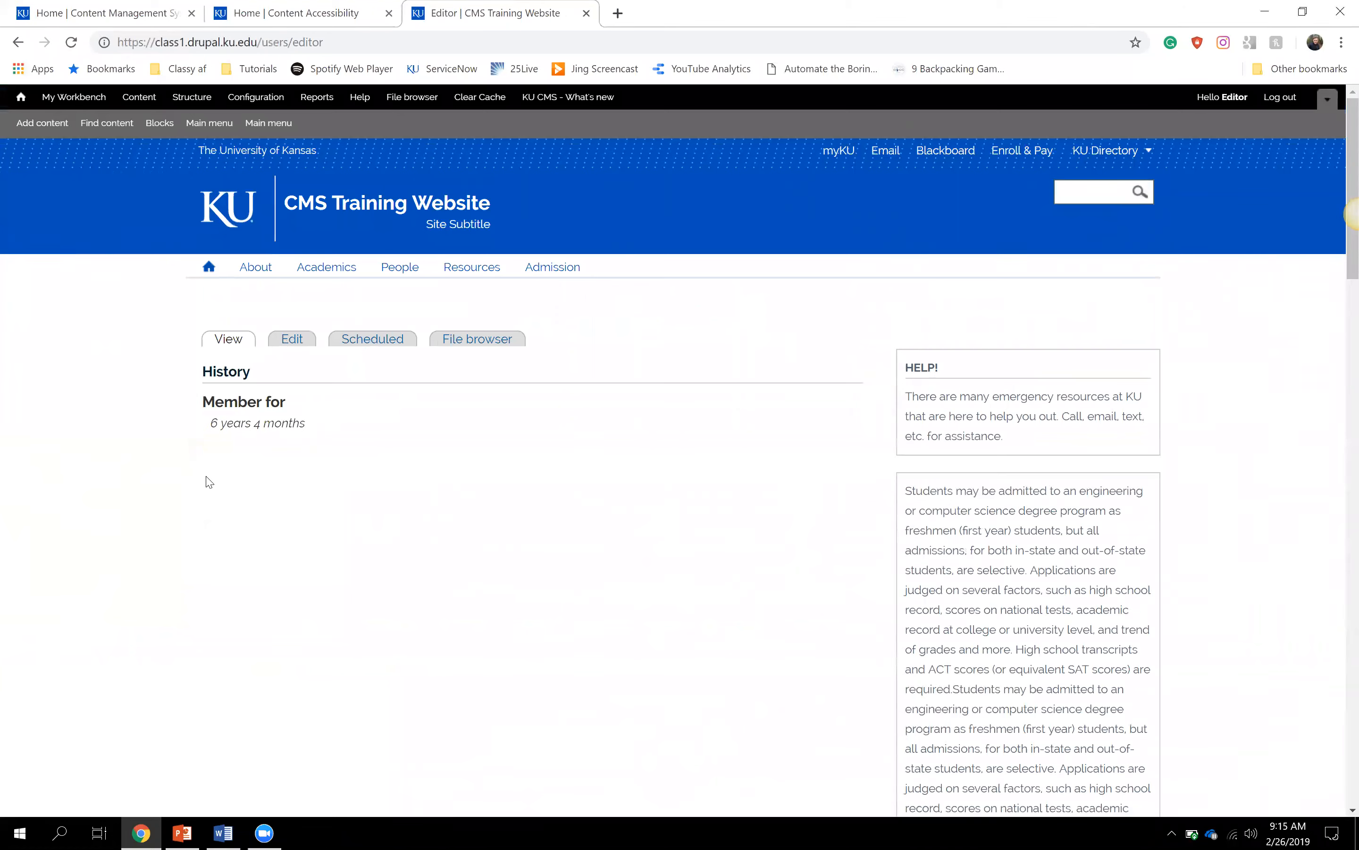
- Return to the training site homepage and open the Resources section
left_click(21, 101)
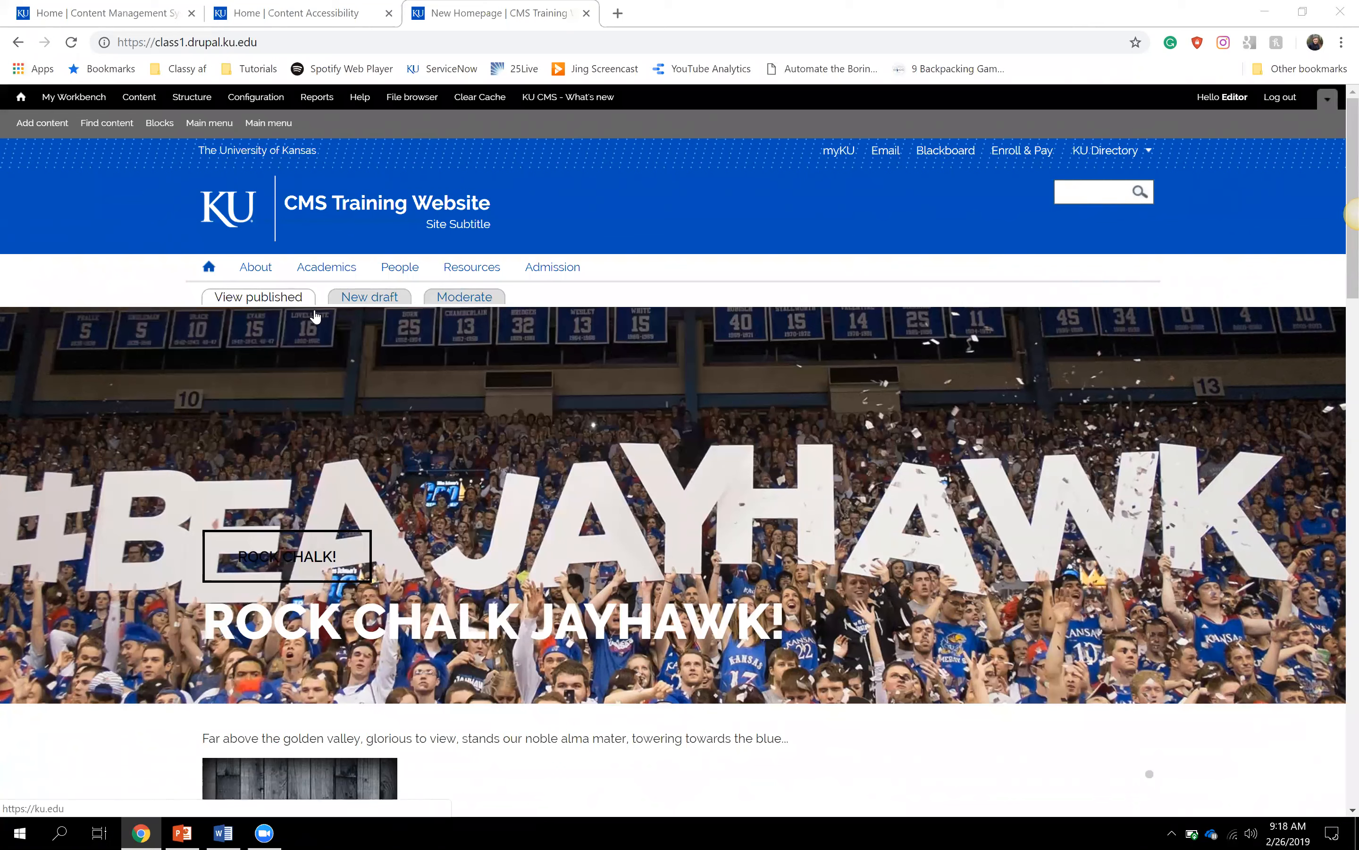
left_click(477, 274)
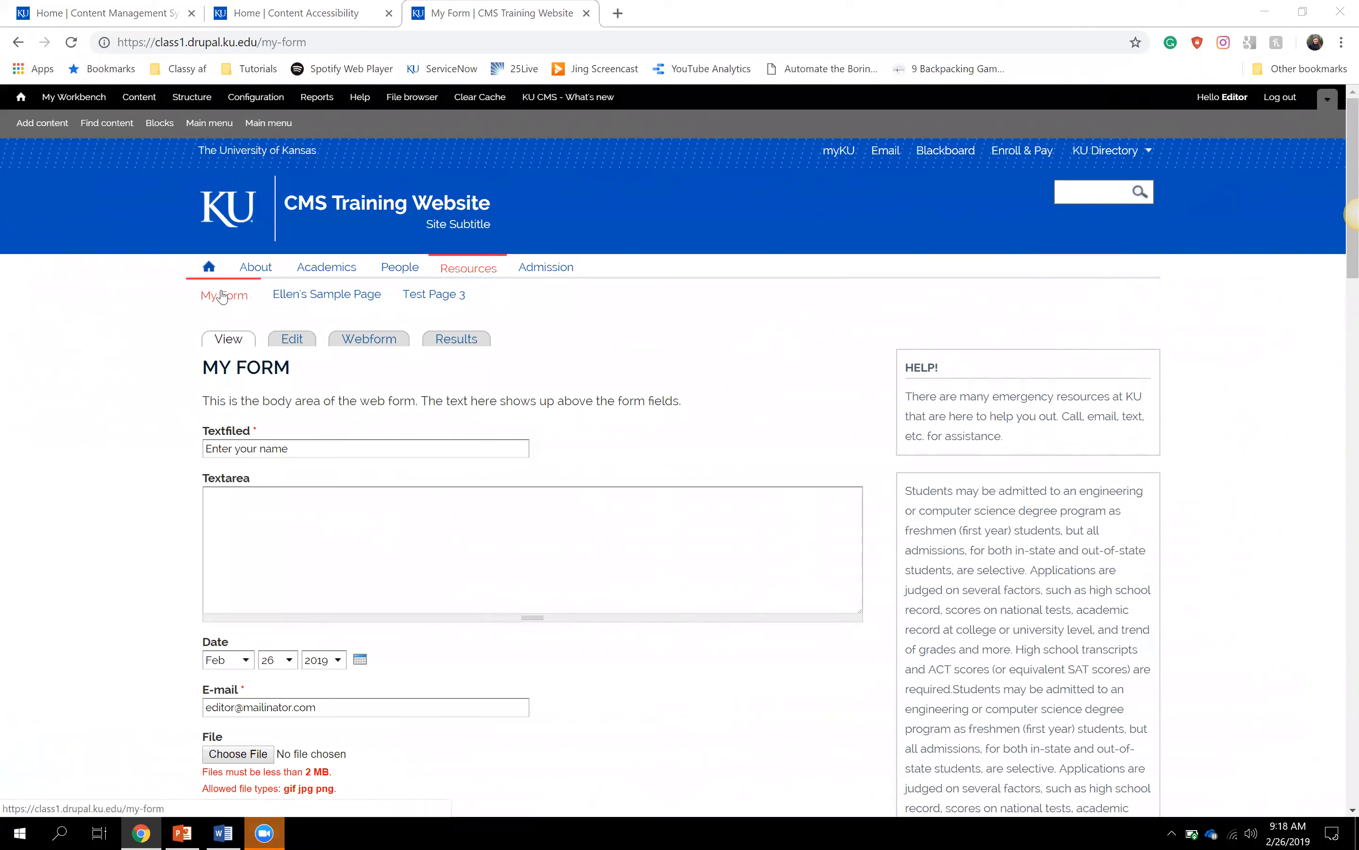
- Open the Chemical and Petroleum sample page under Resources and scroll through its content
left_click(329, 292)
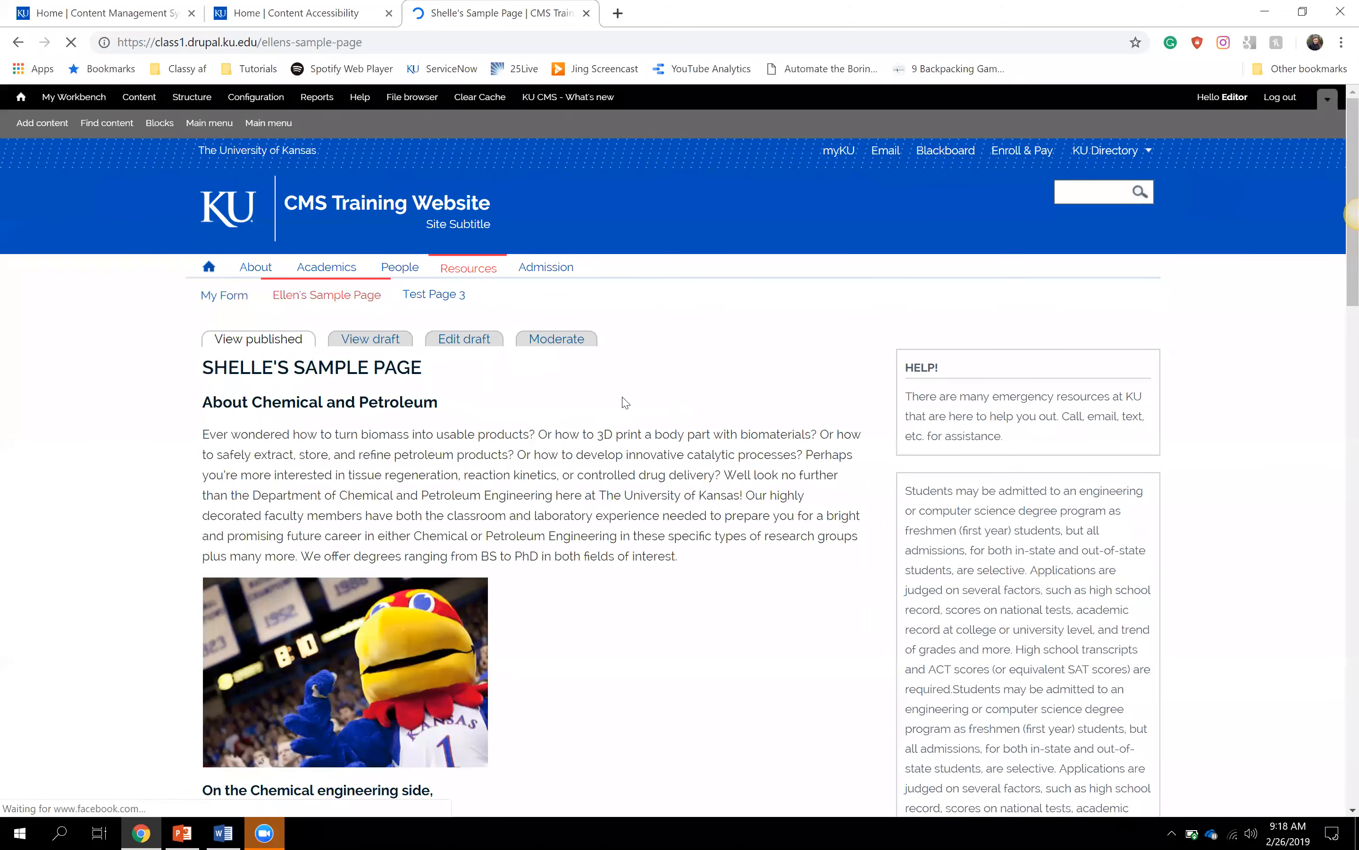
scroll(758, 612, "down", 3)
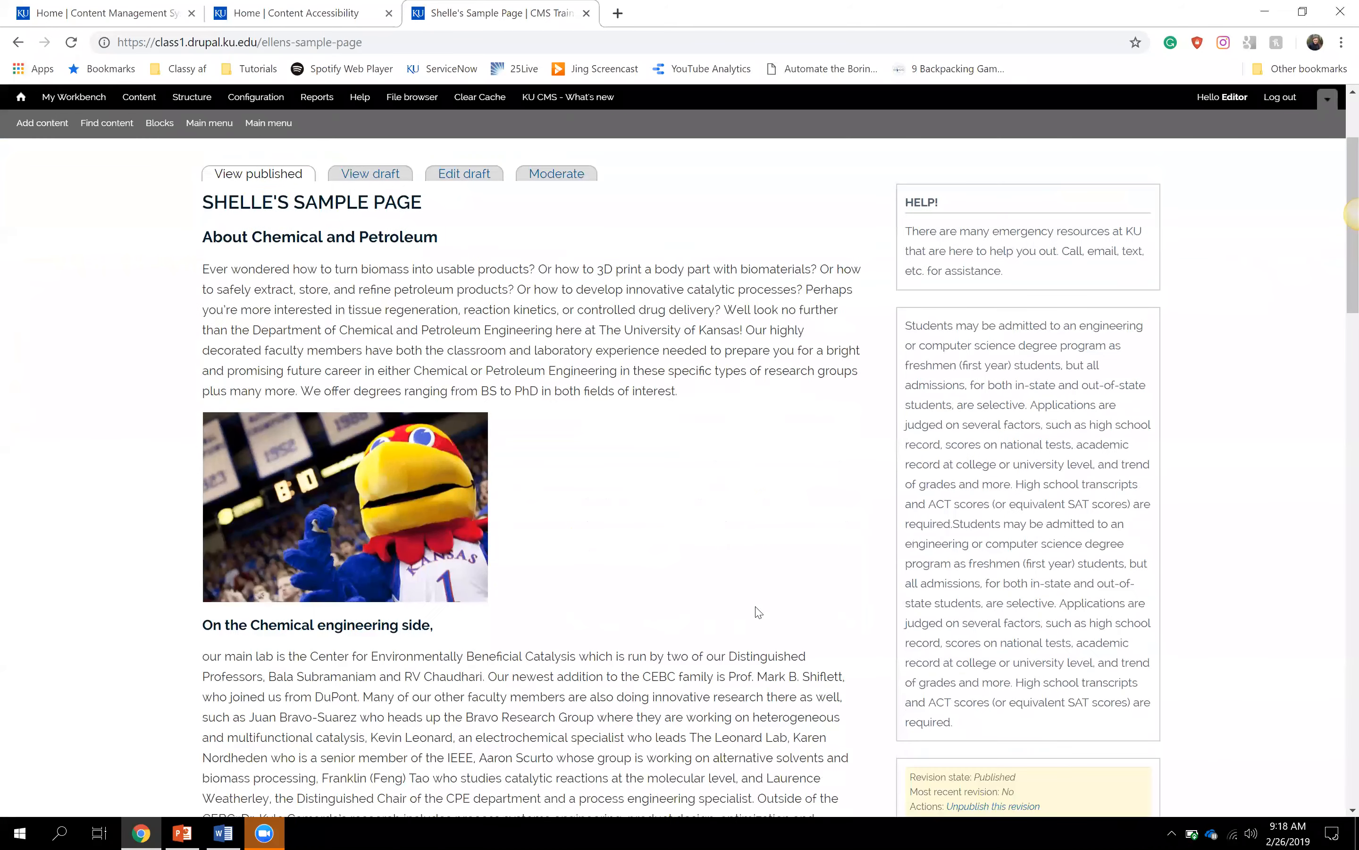
scroll(758, 612, "down", 3)
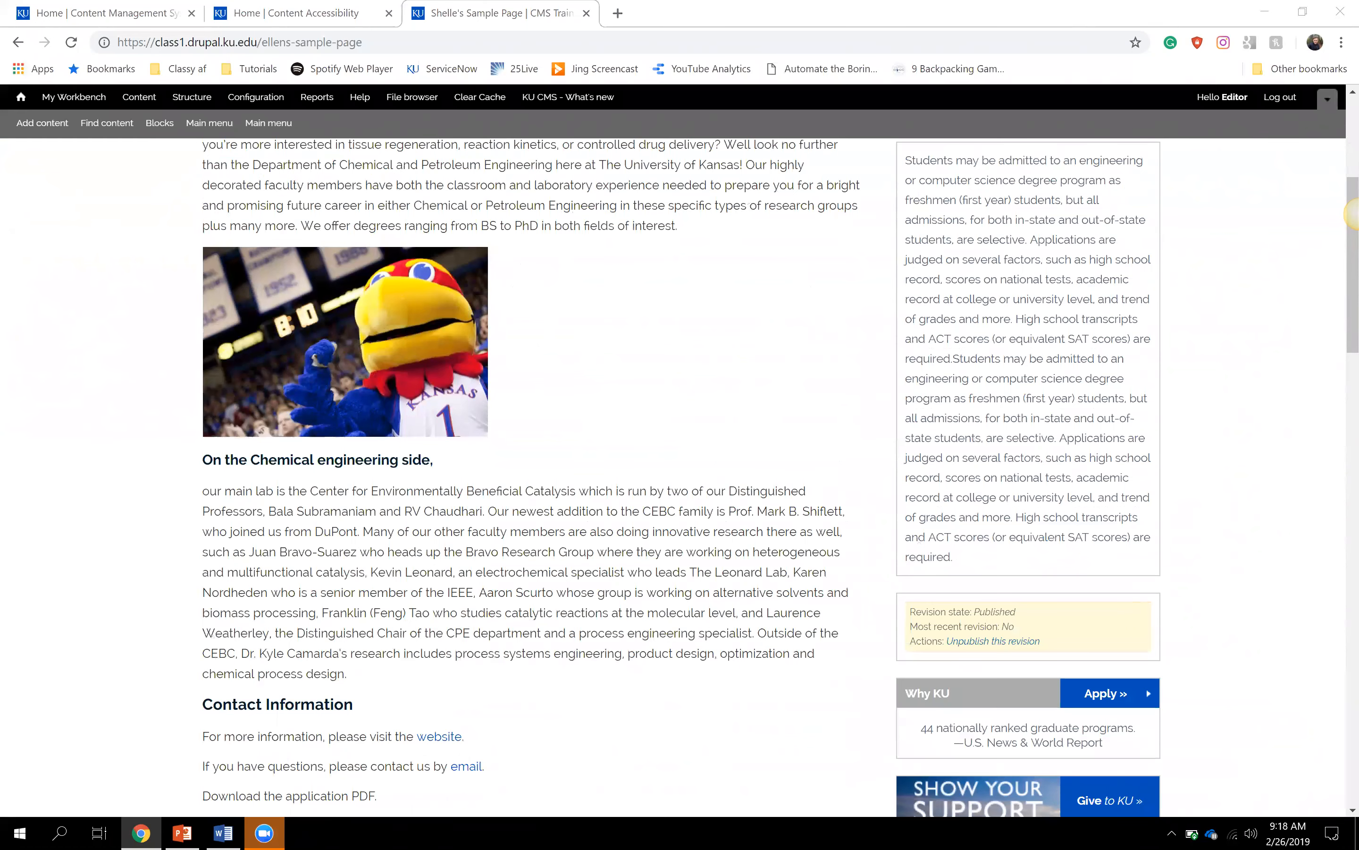
scroll(302, 590, "up", 5)
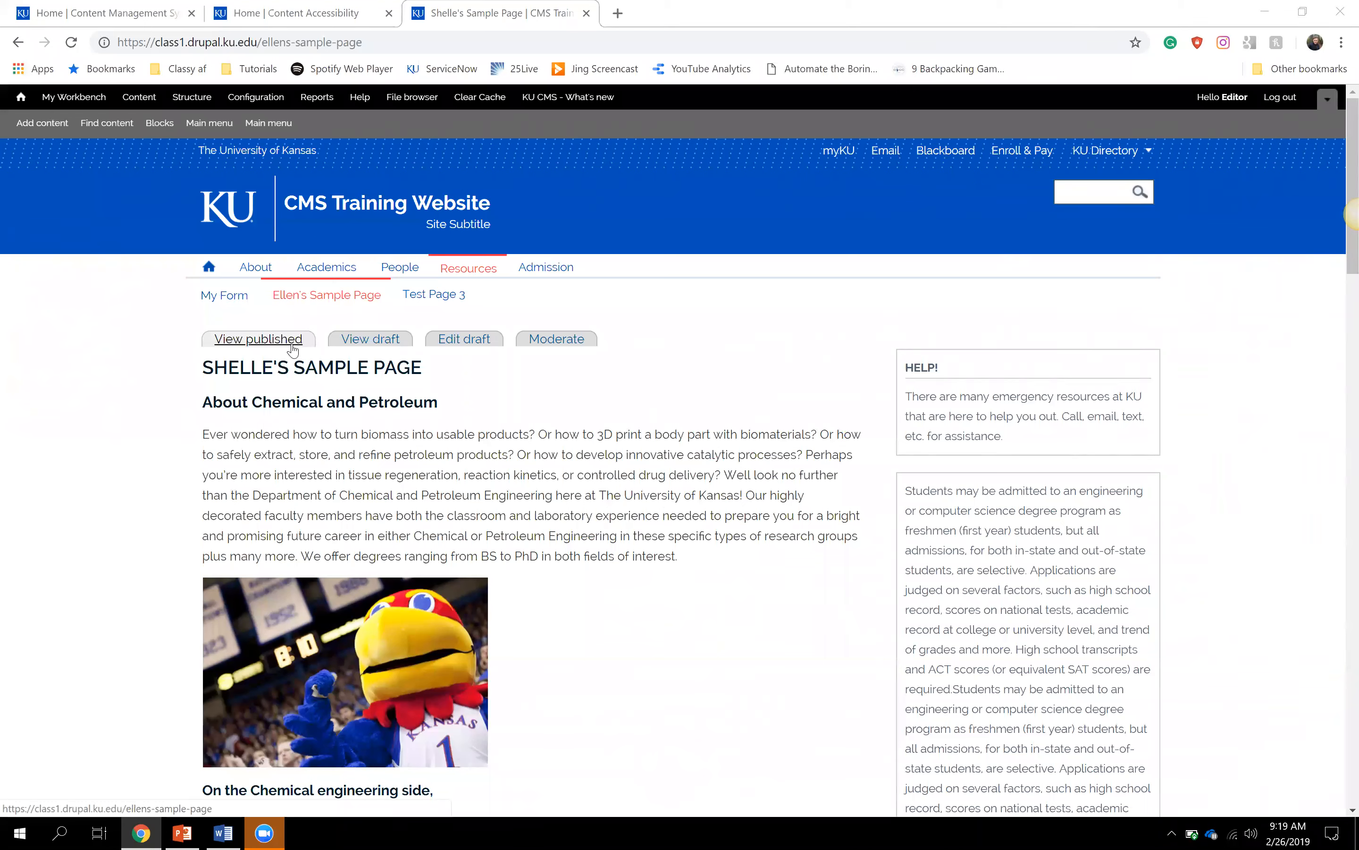
- View the sample page's draft, then open Test Page 3 and start a new draft
left_click(373, 344)
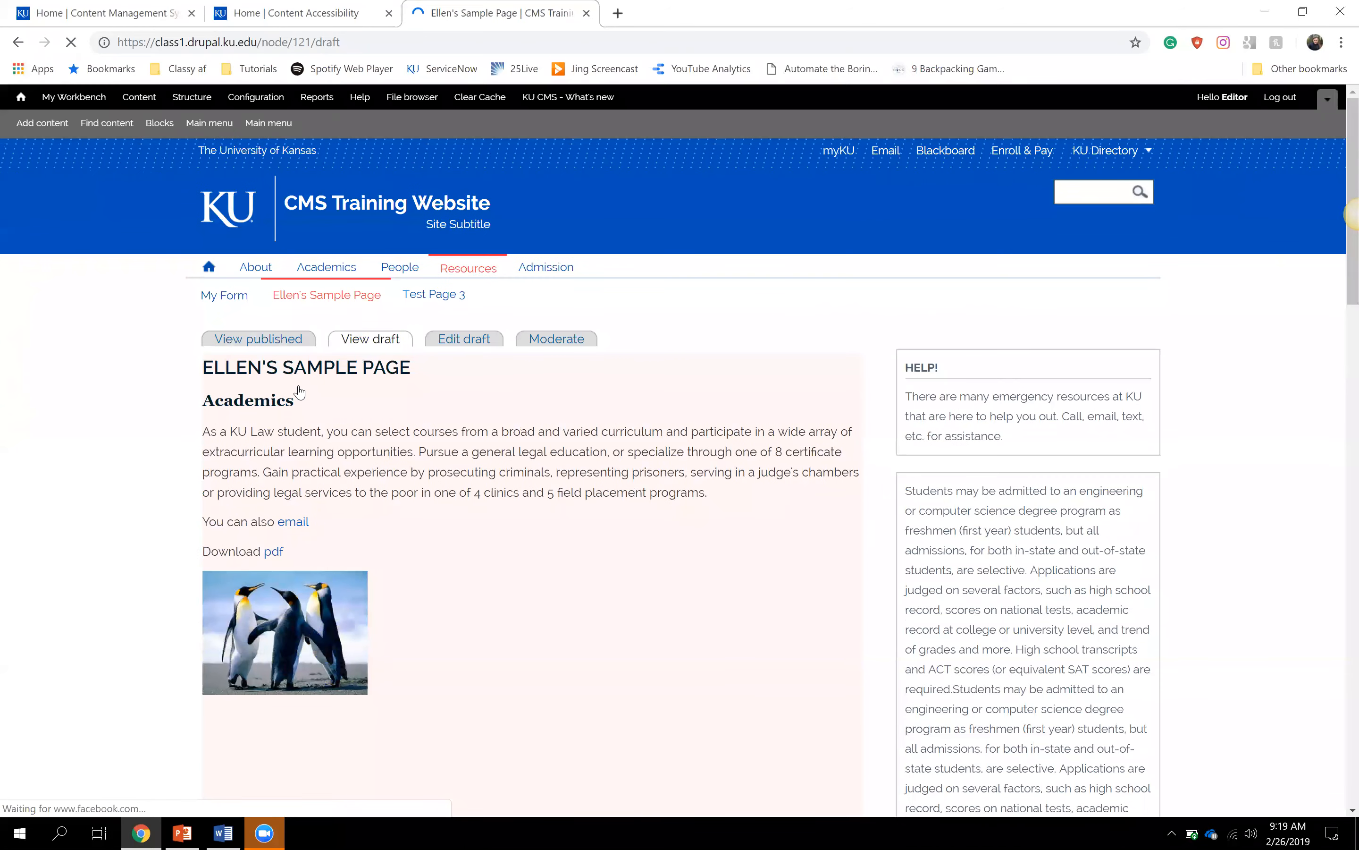
scroll(314, 472, "down", 5)
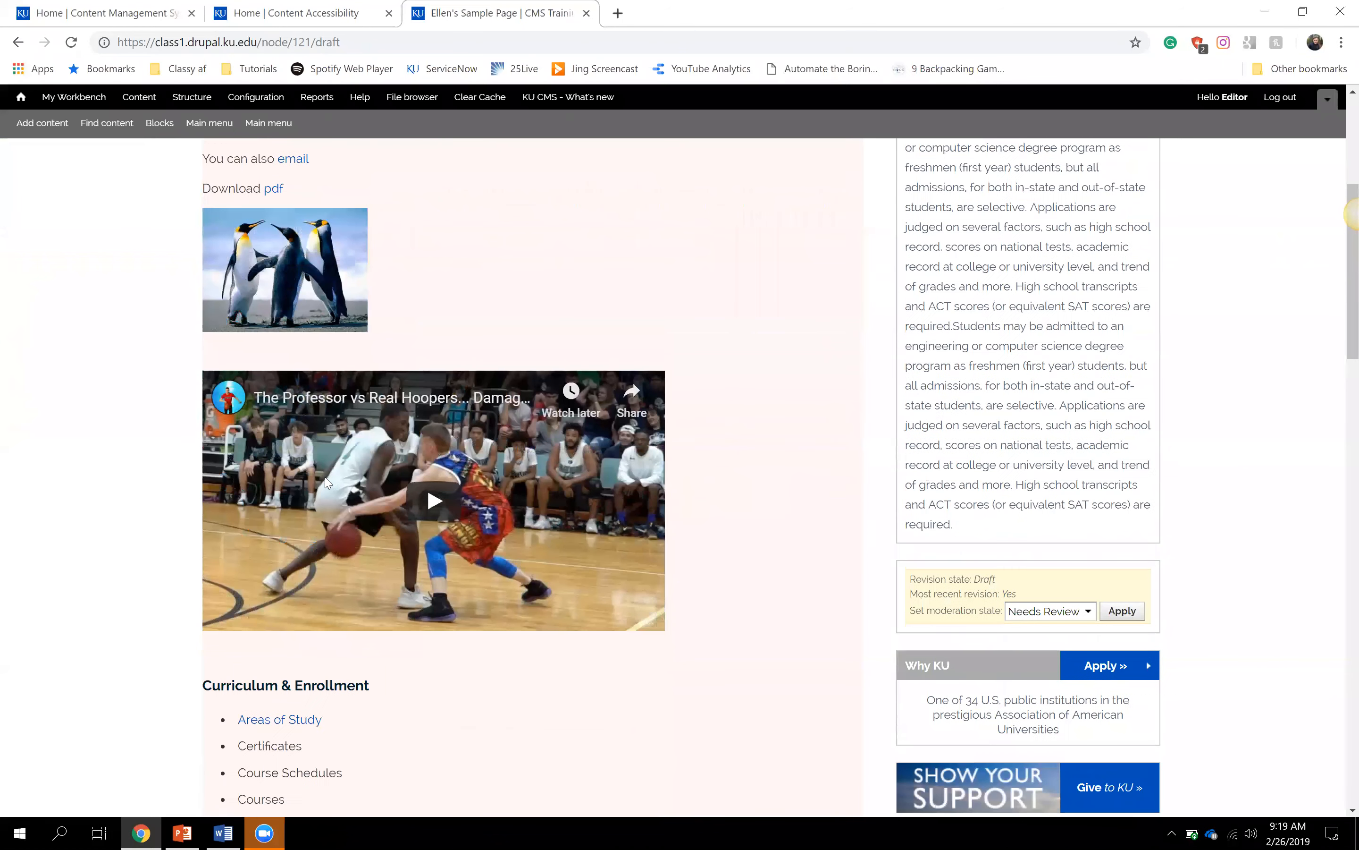
scroll(357, 445, "up", 5)
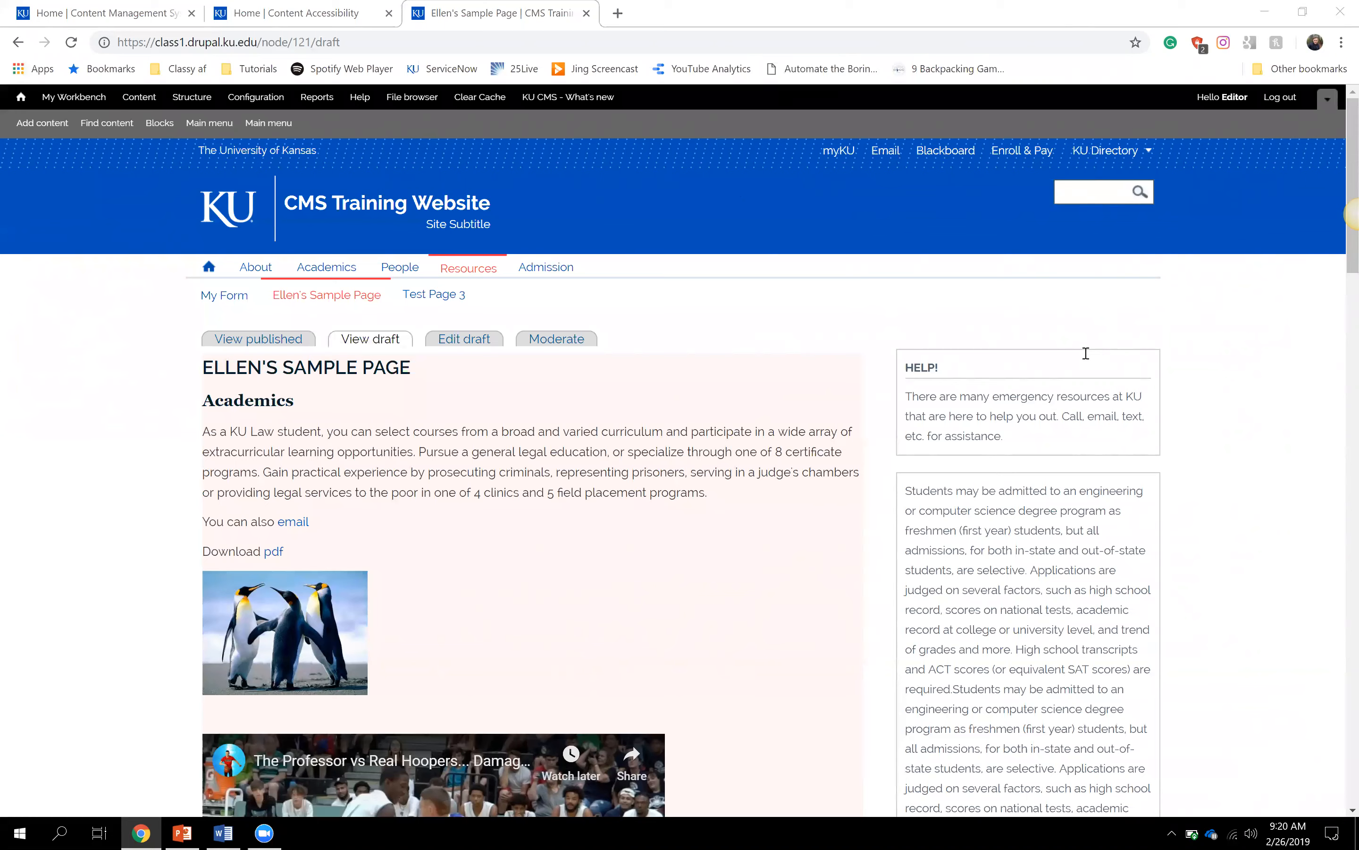
left_click(414, 300)
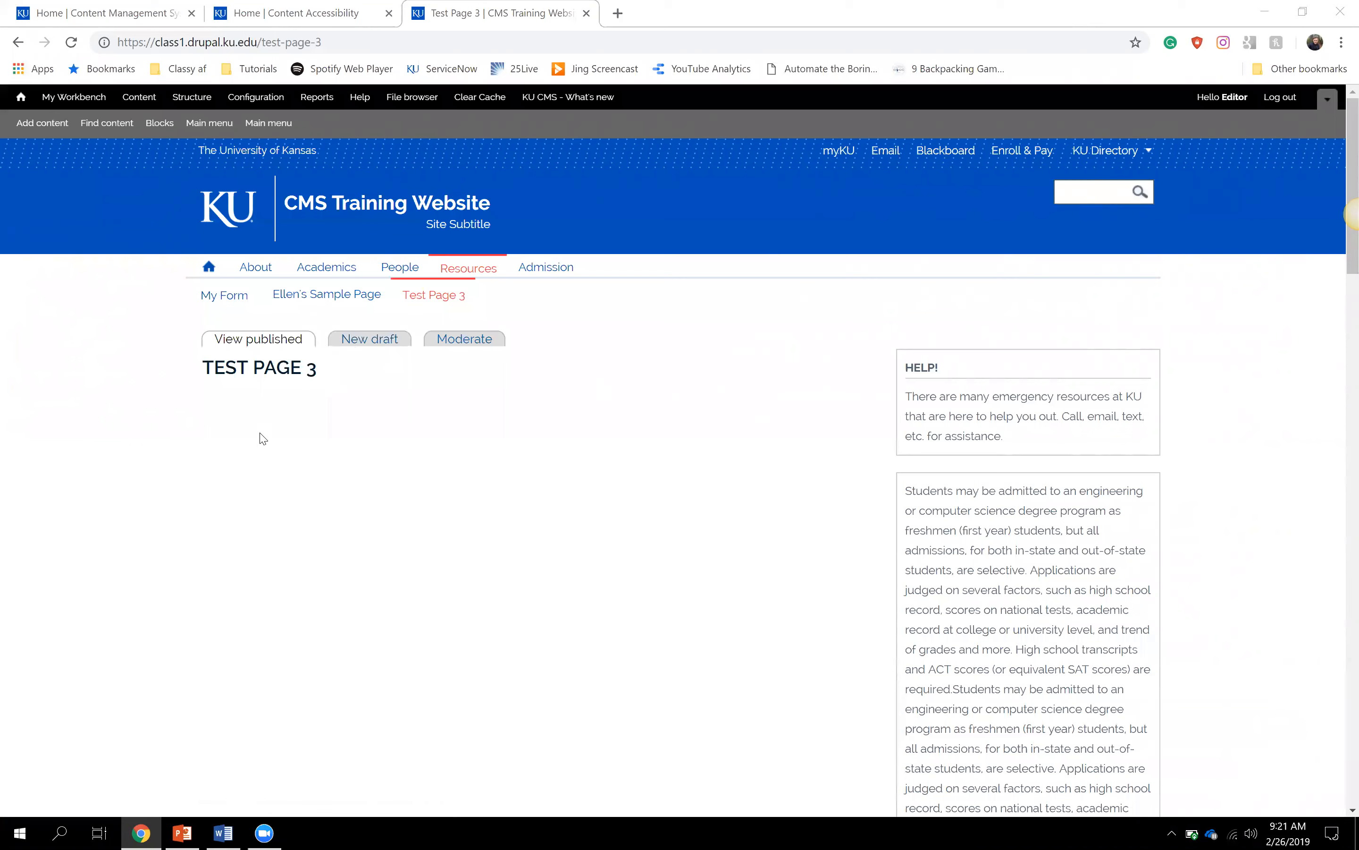
left_click(360, 342)
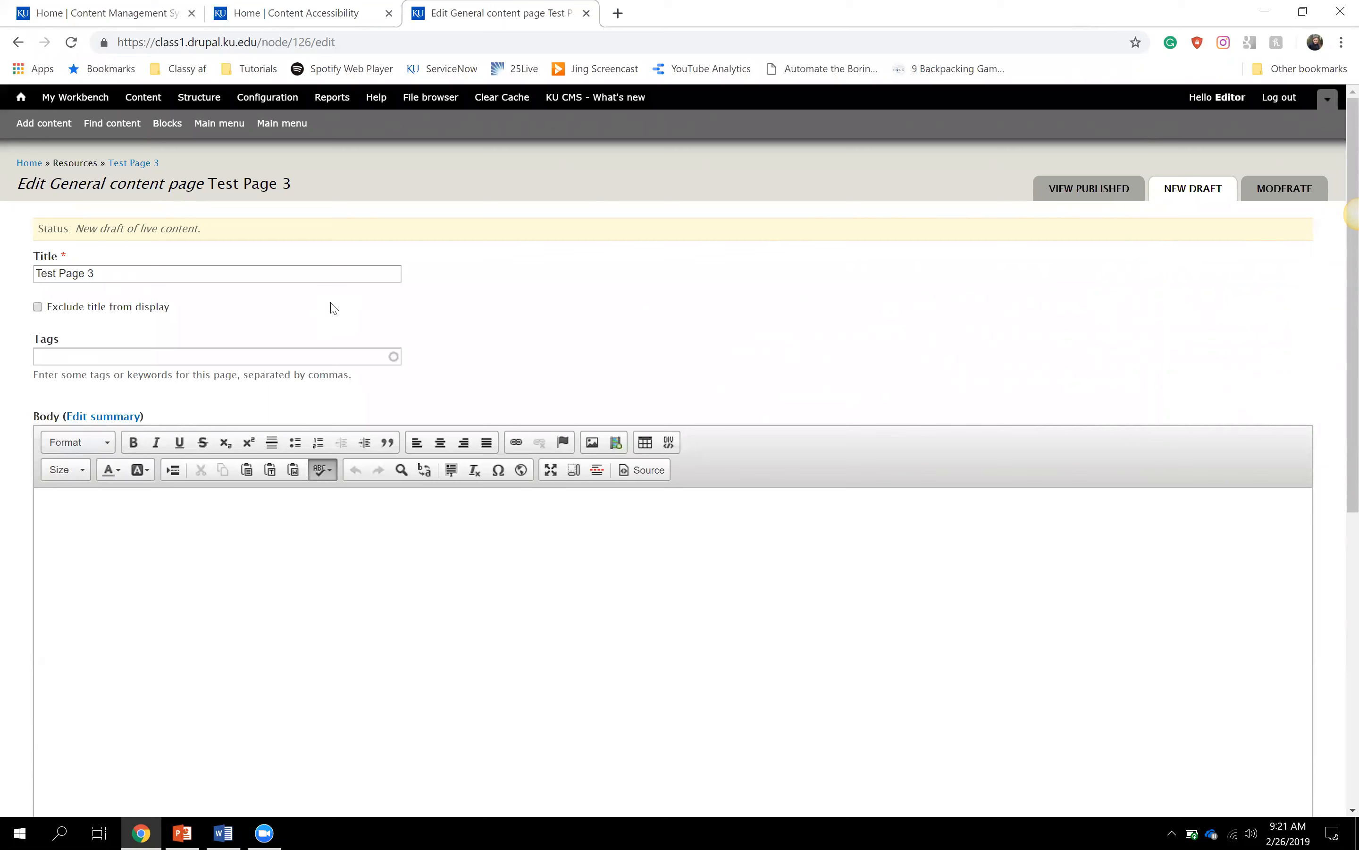
- Replace the title 'Test Page 3' with the author's name plus 'Training Page', then scroll to the Body
left_click(158, 269)
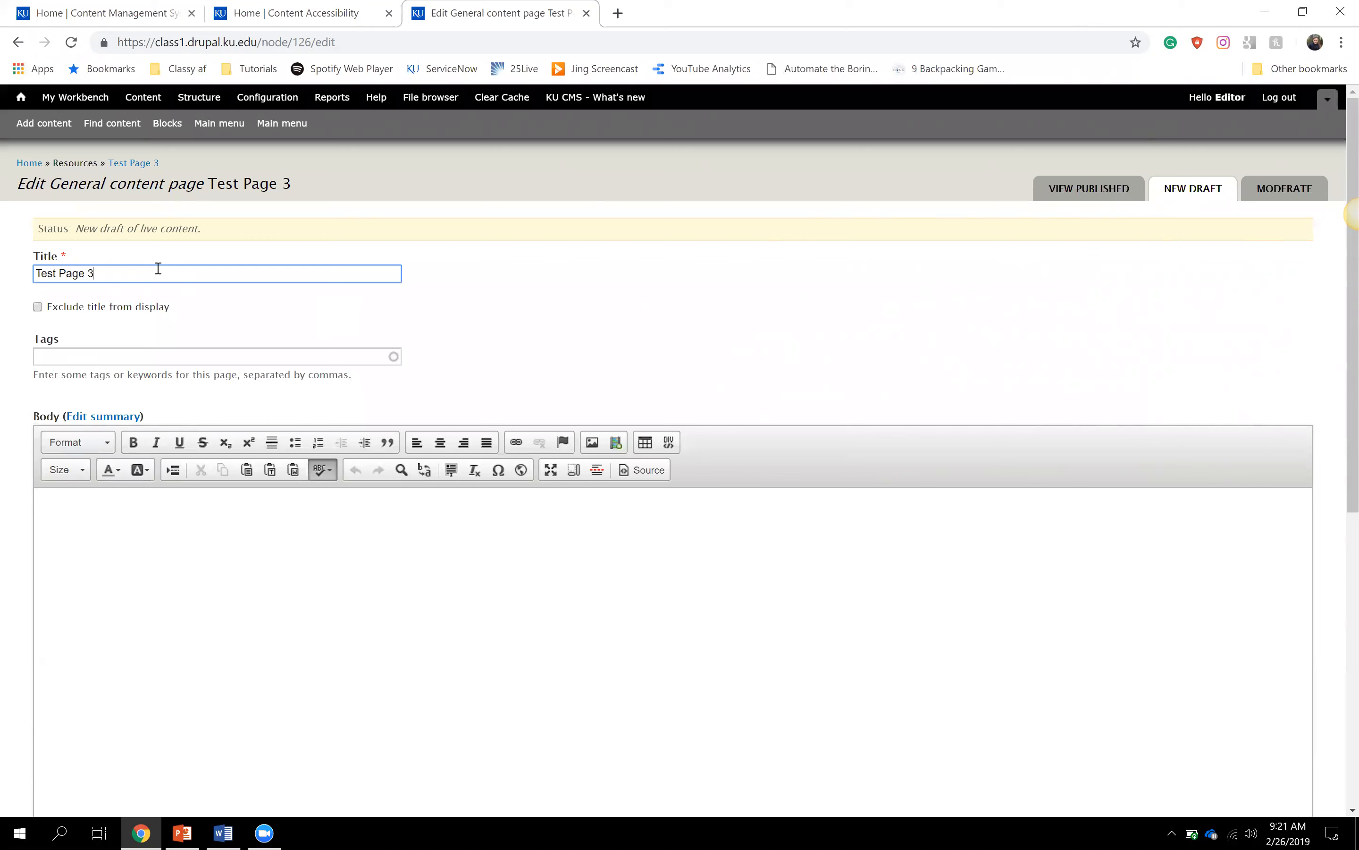
left_click_drag(103, 274, 12, 274)
type("Conor's Training Page")
left_click(649, 377)
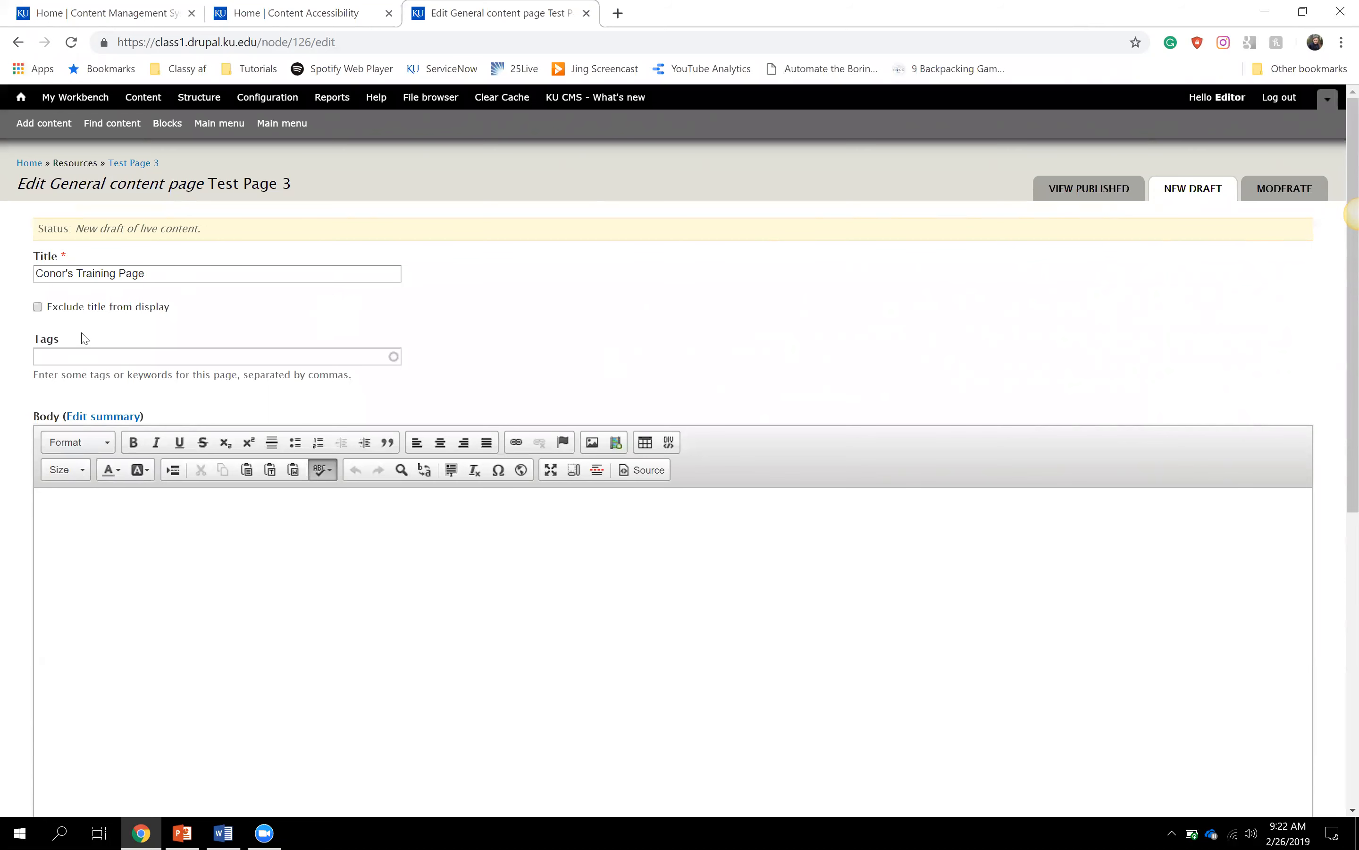
left_click_drag(25, 333, 394, 370)
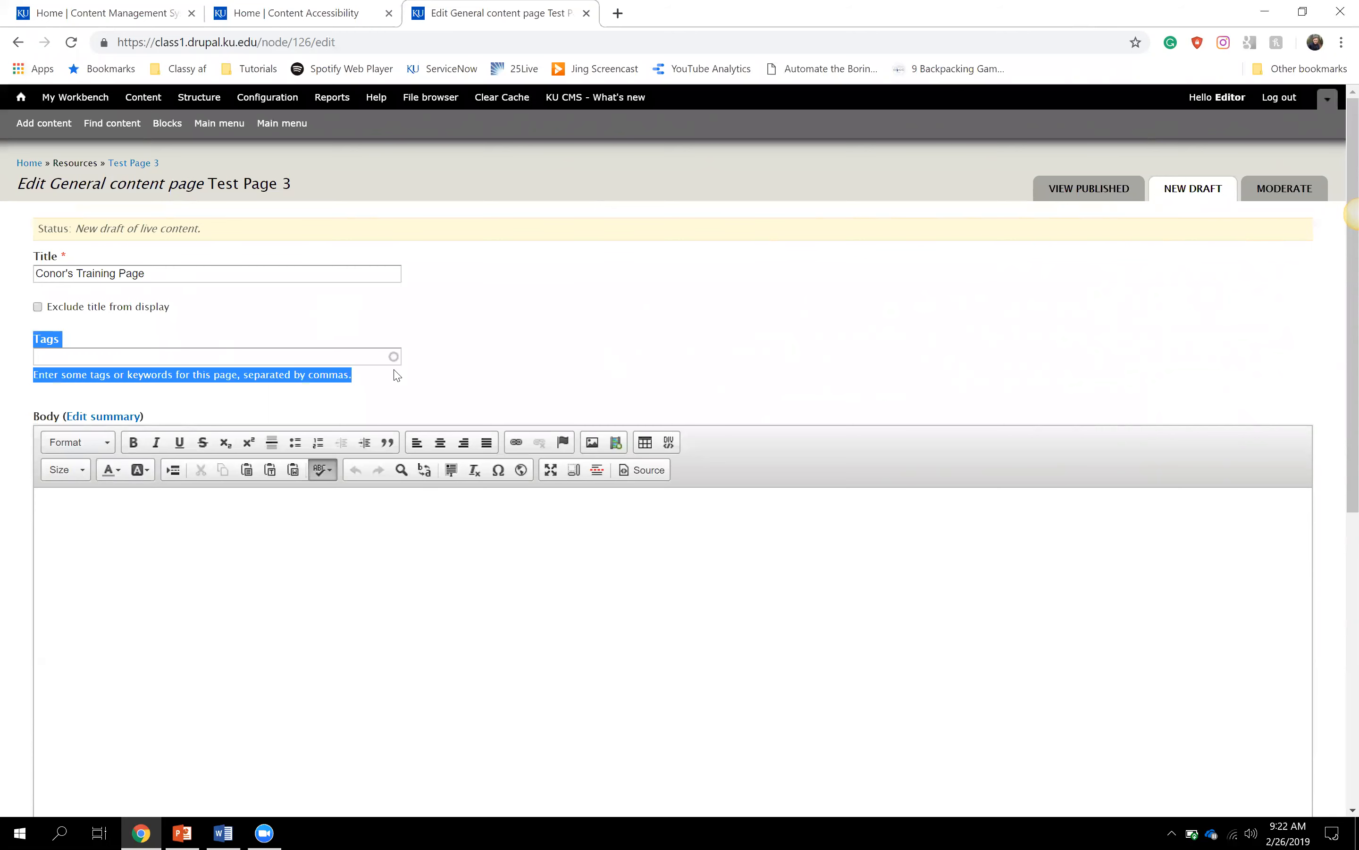
left_click(472, 358)
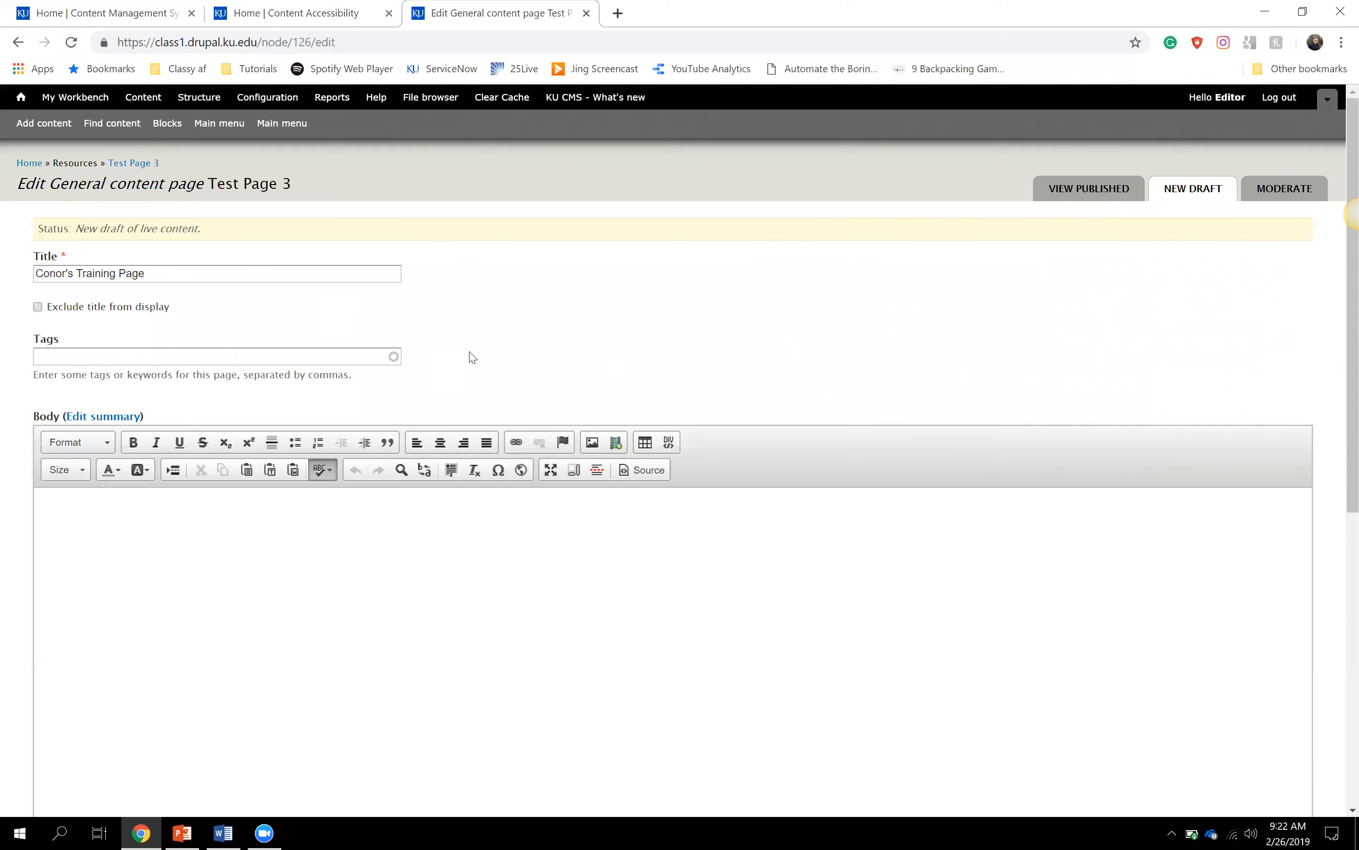
scroll(472, 357, "down", 3)
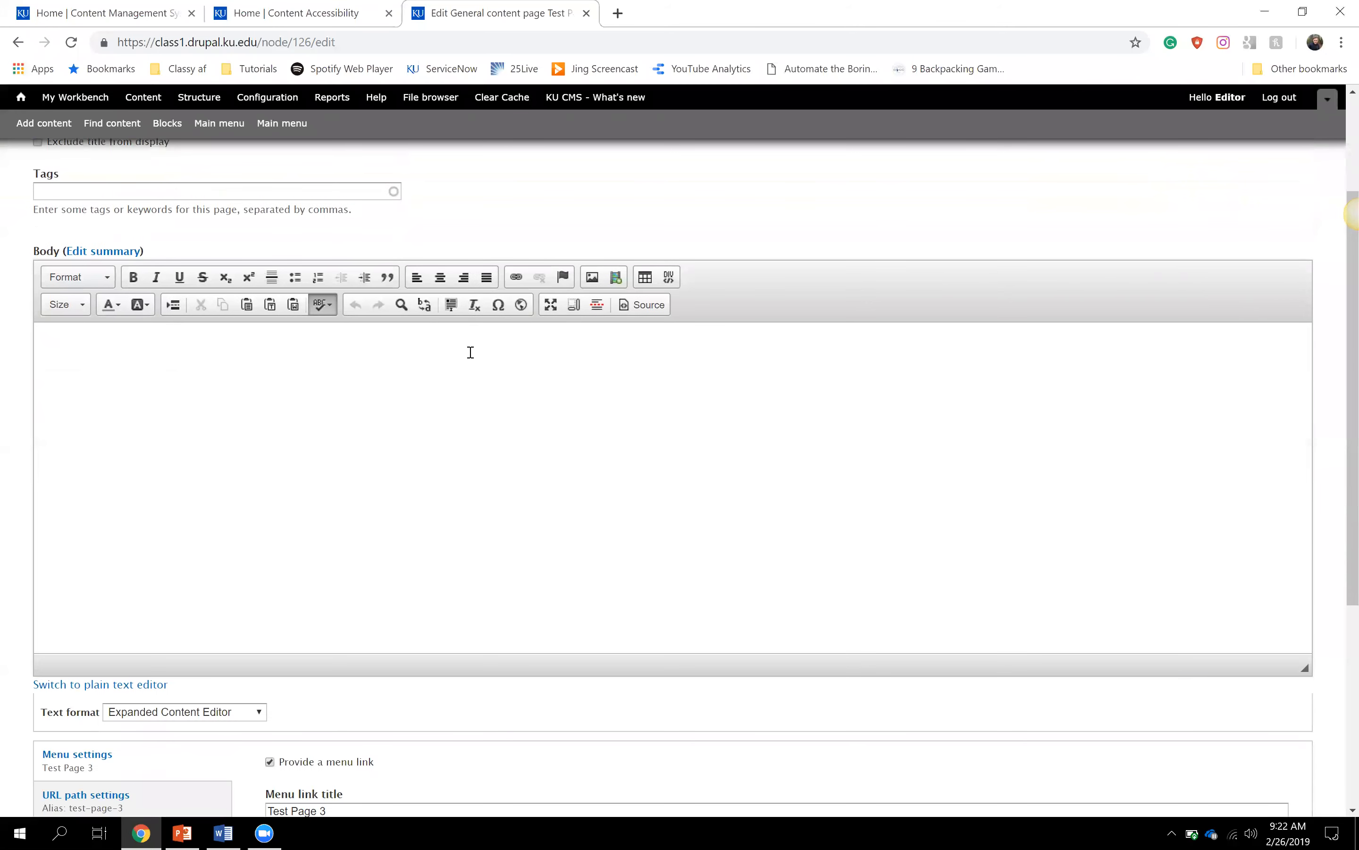
left_click(71, 337)
type("ffk;lfds;lkdfk")
key("BackSpace")
key("BackSpace")
key("BackSpace")
key("BackSpace")
key("BackSpace")
key("BackSpace")
key("BackSpace")
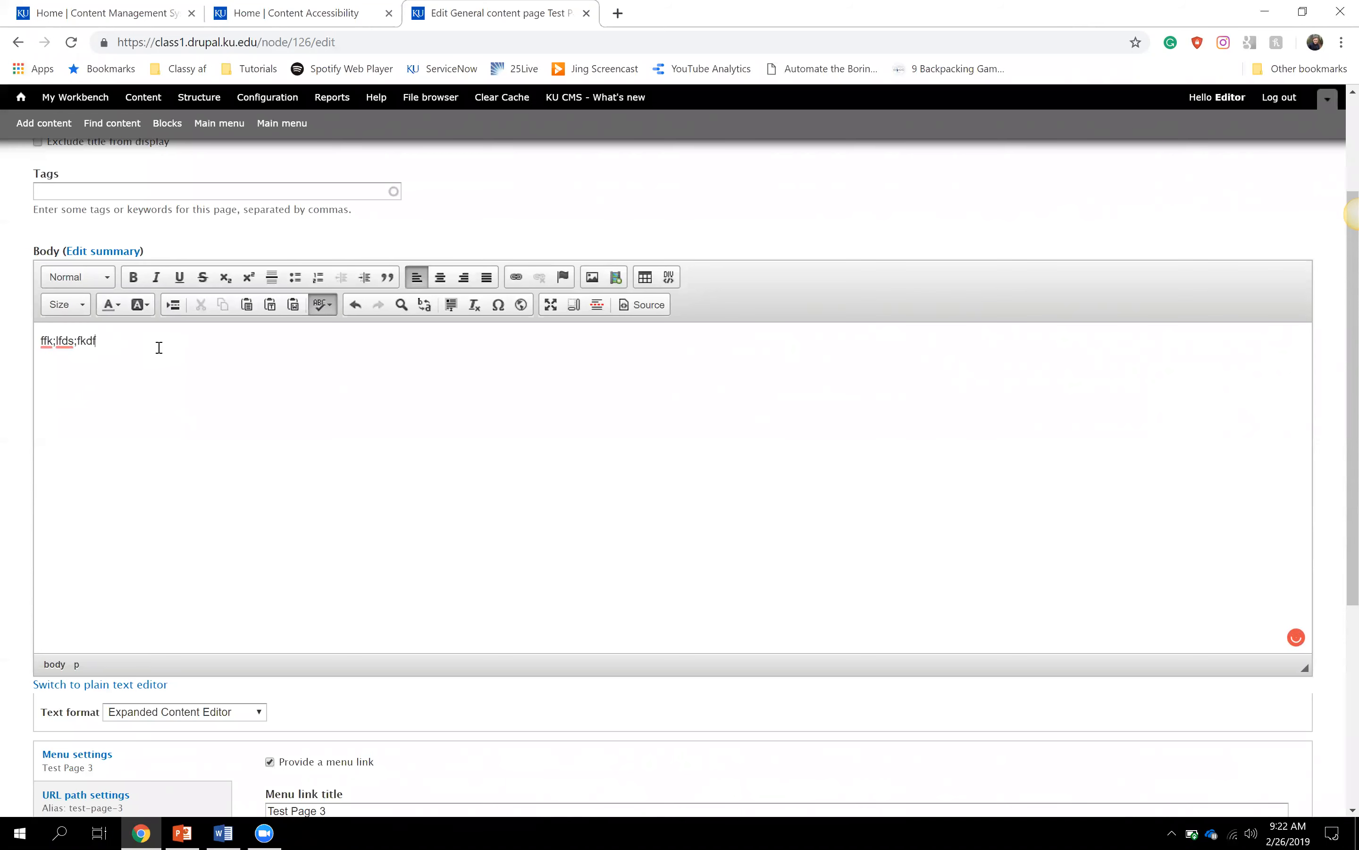
key("BackSpace")
key("BackSpace")
key("BackSpace")
key("BackSpace")
key("BackSpace")
key("BackSpace")
key("BackSpace")
- Copy the Content Accessibility site's two introductory paragraphs and return to the edit form
key("ctrl+t")
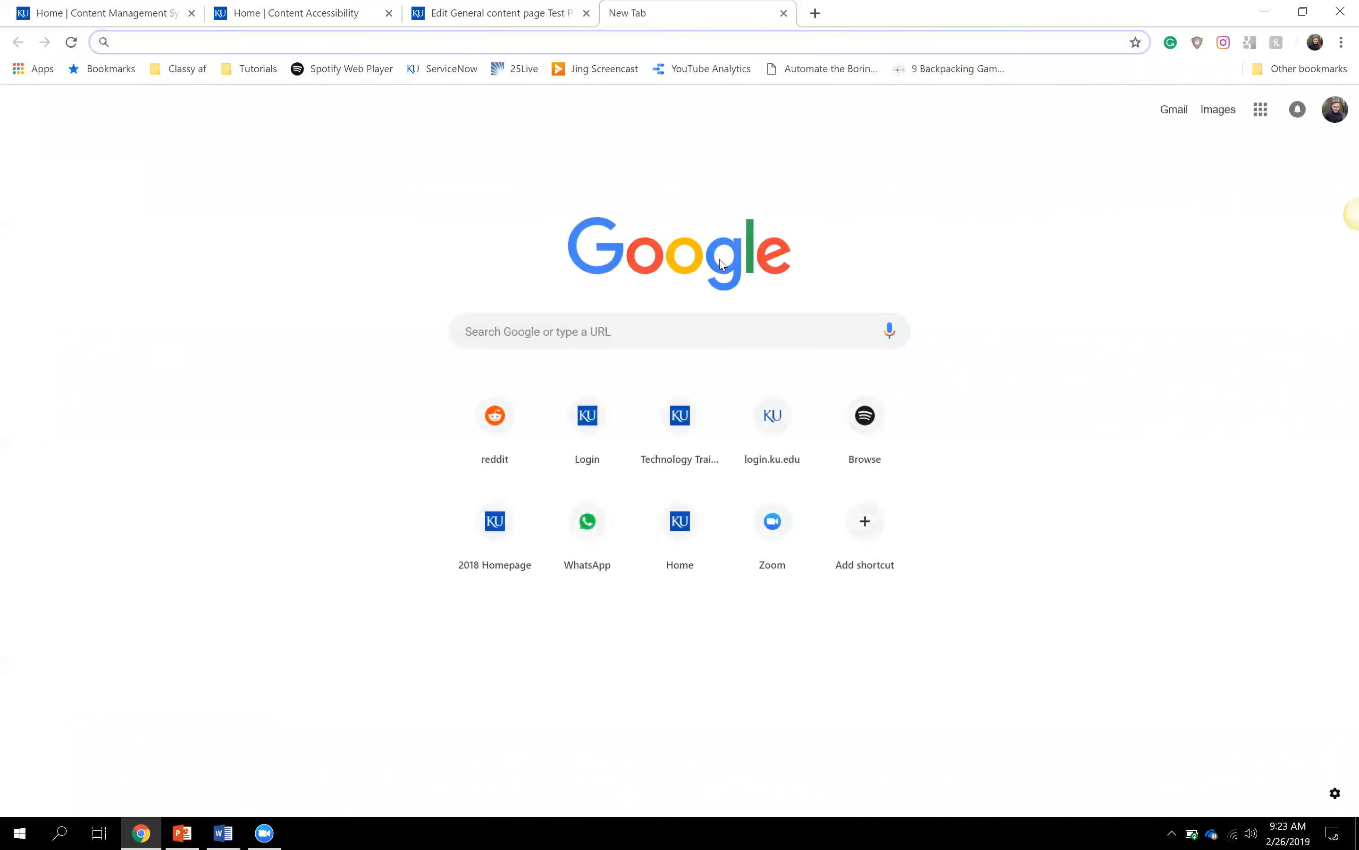
type("lo")
key("BackSpace")
key("BackSpace")
key("BackSpace")
key("ctrl+2")
left_click_drag(620, 422, 181, 296)
key("ctrl+c")
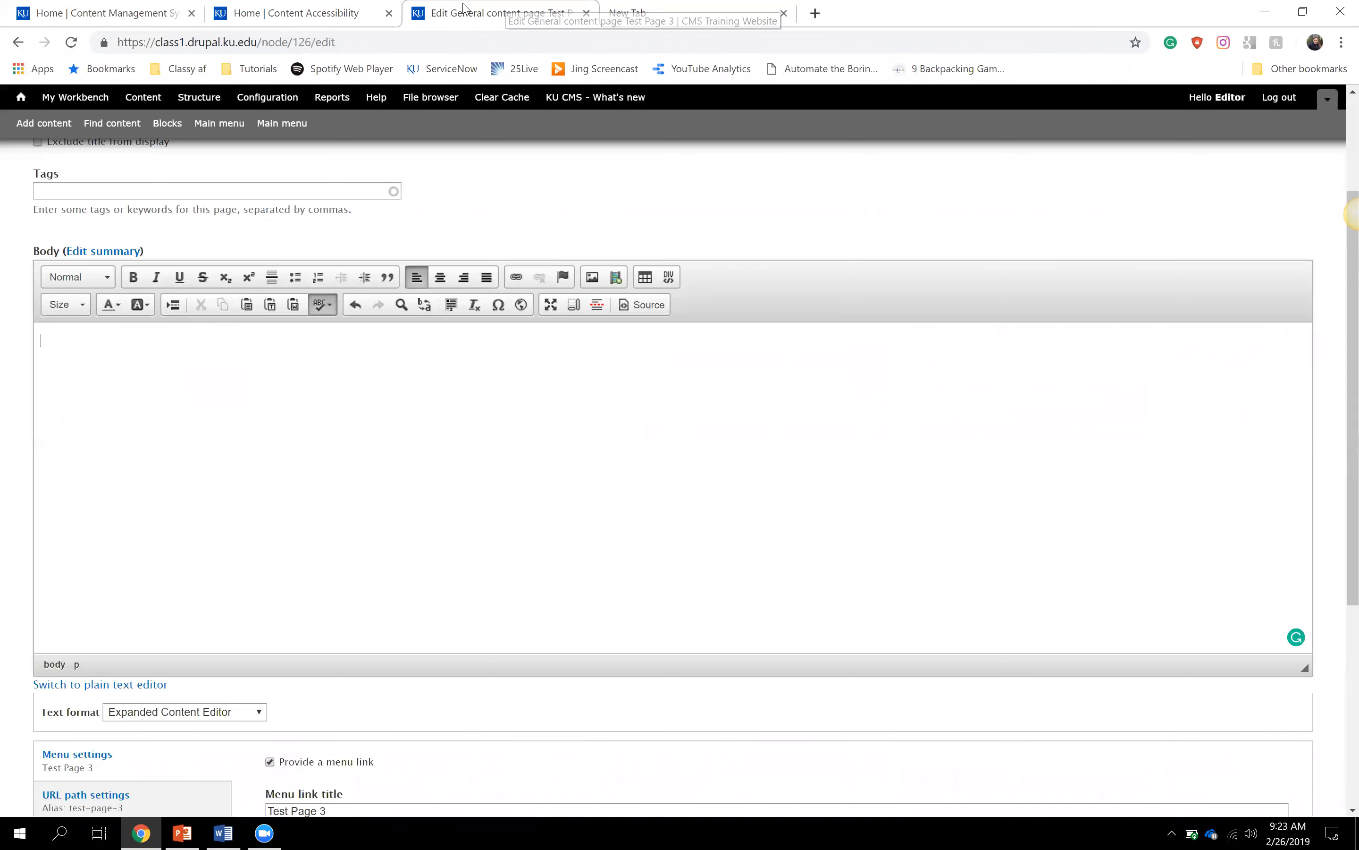
left_click(464, 7)
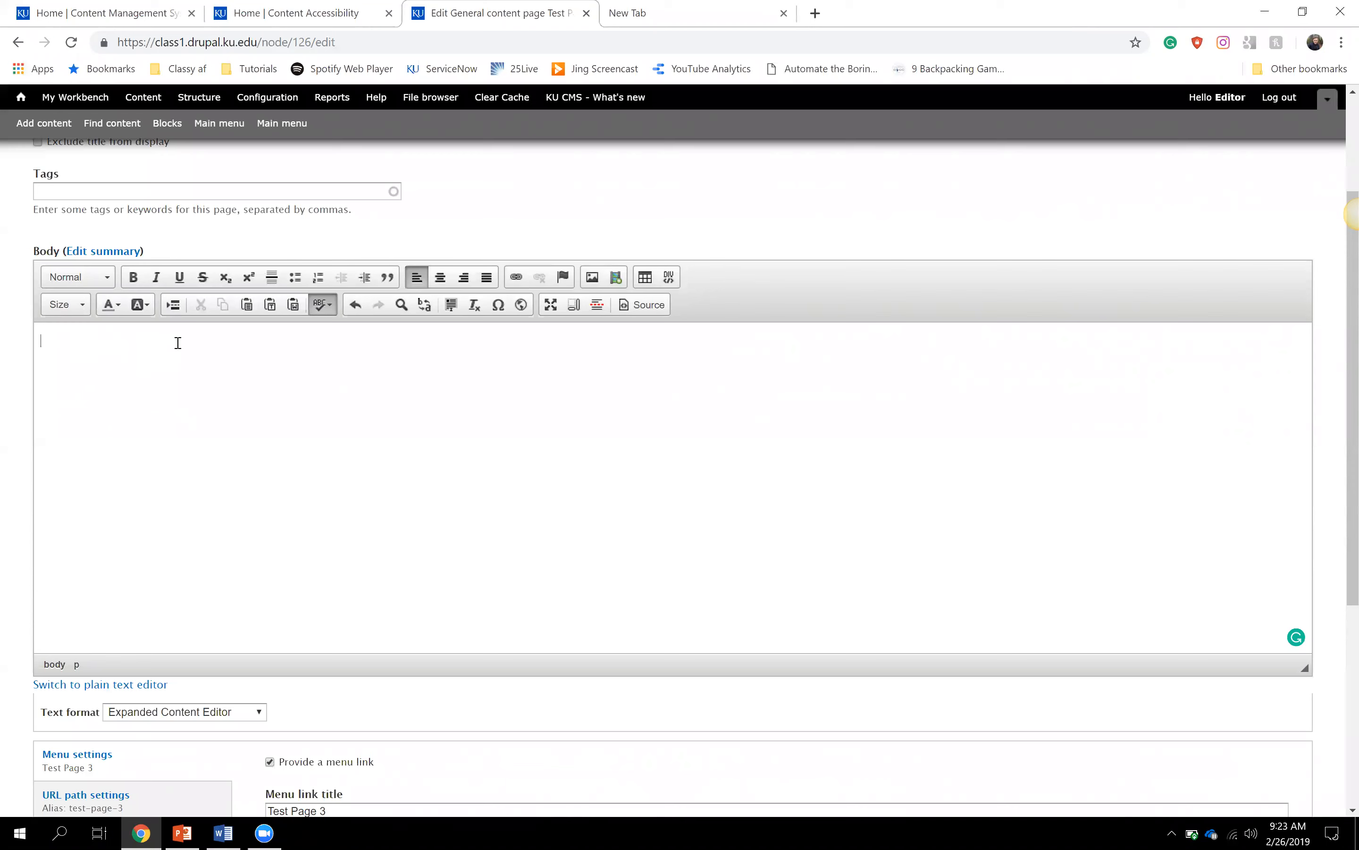
- Paste the copied paragraphs into the Body as plain text, then paste a second copy
left_click(270, 305)
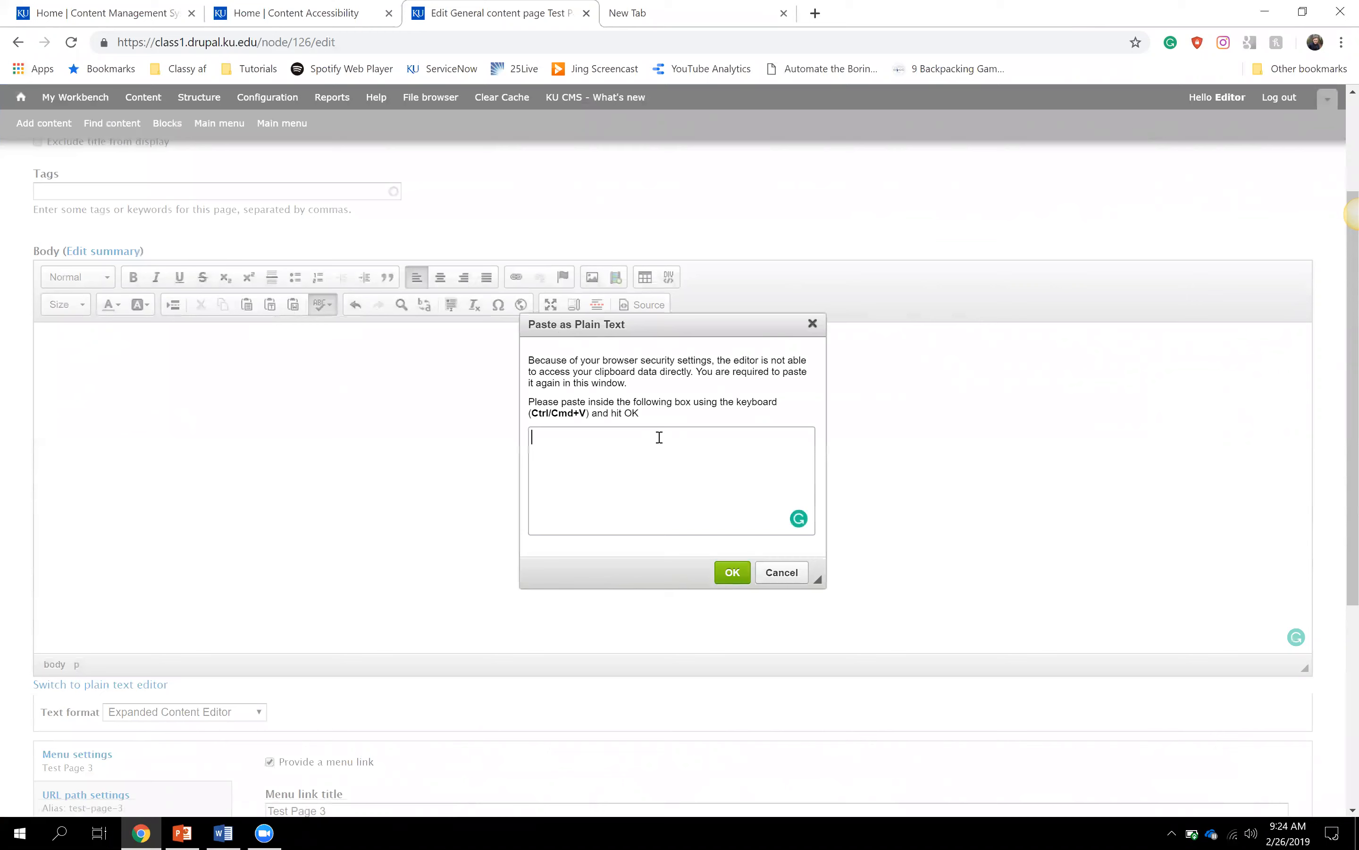
key("ctrl+v")
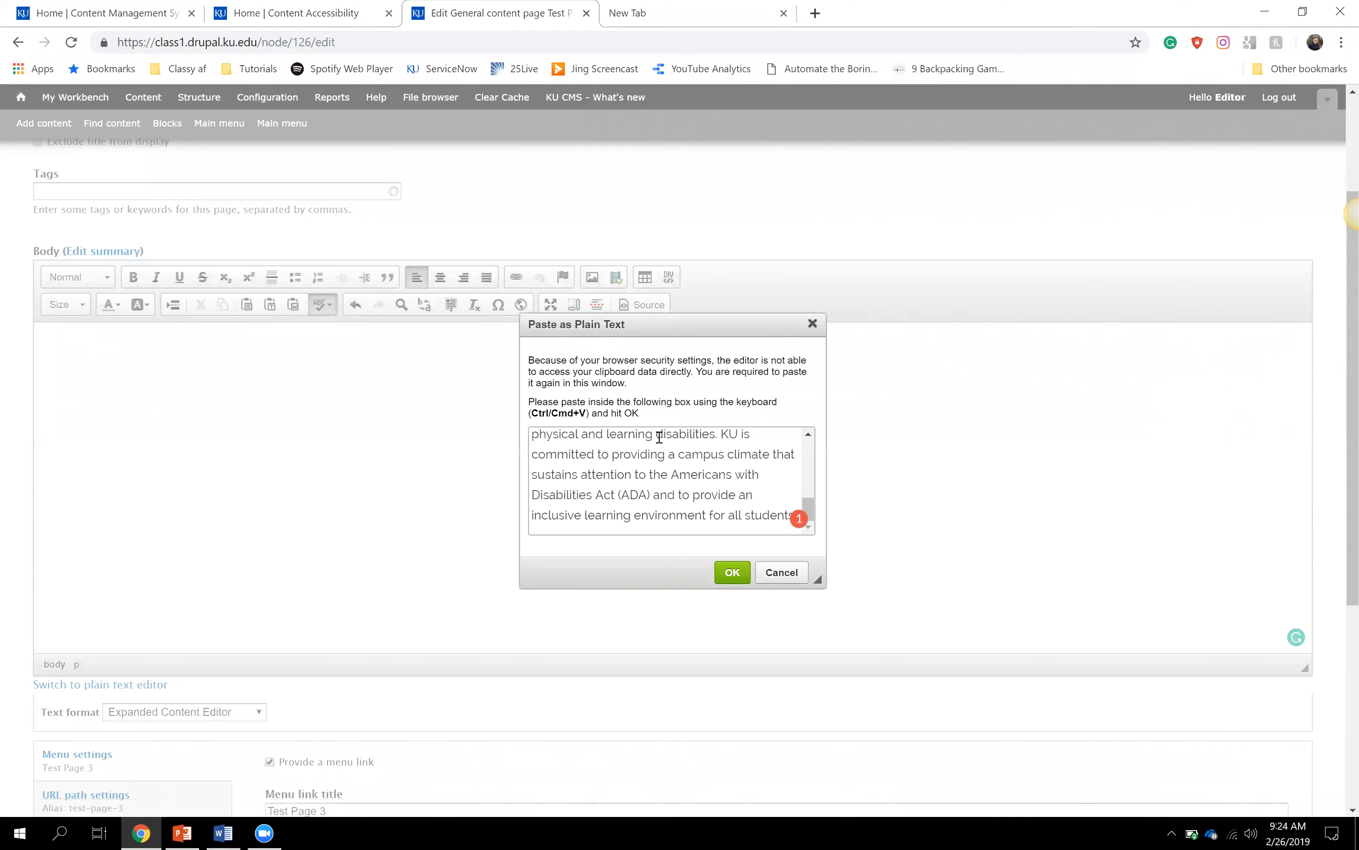
left_click(732, 572)
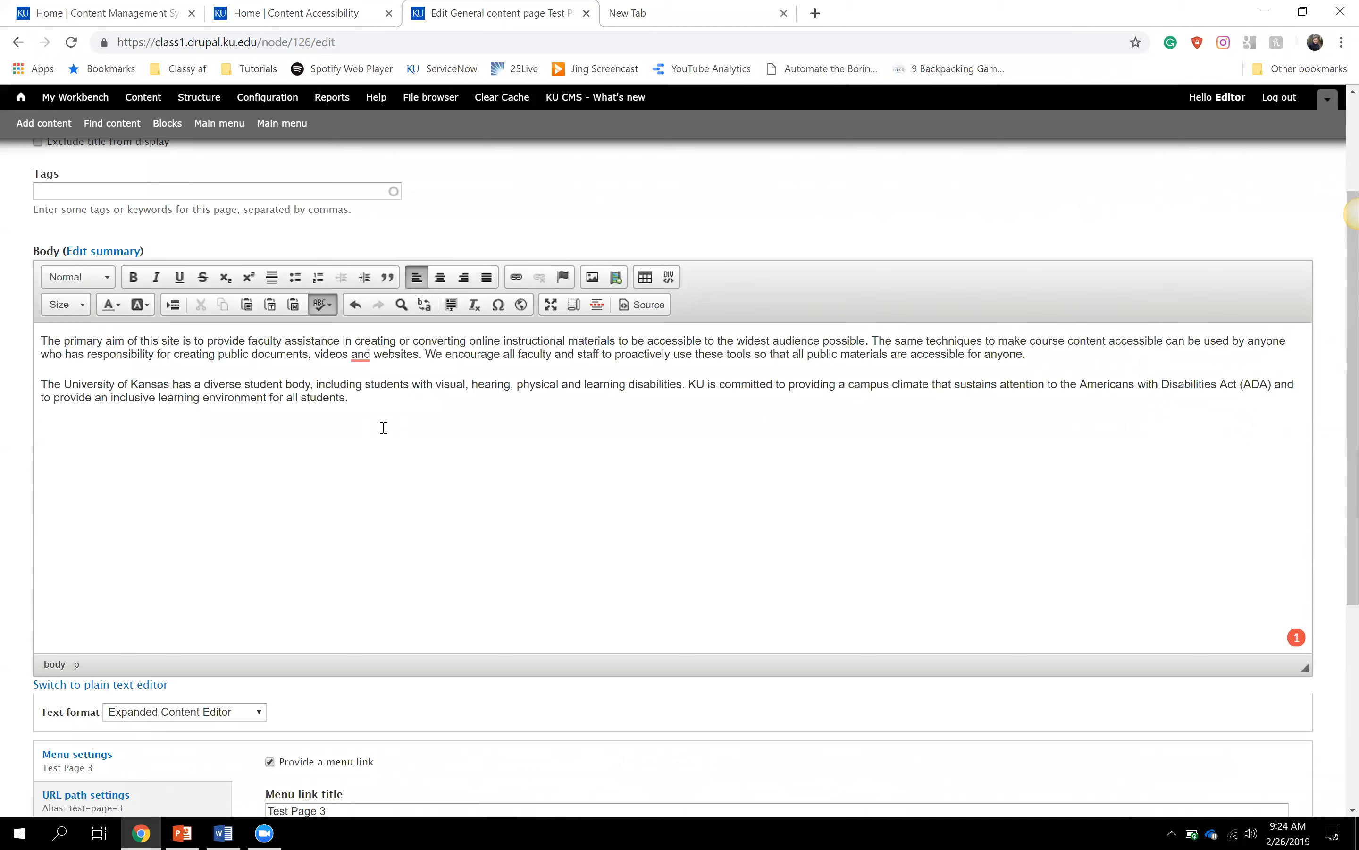
key("ctrl+v")
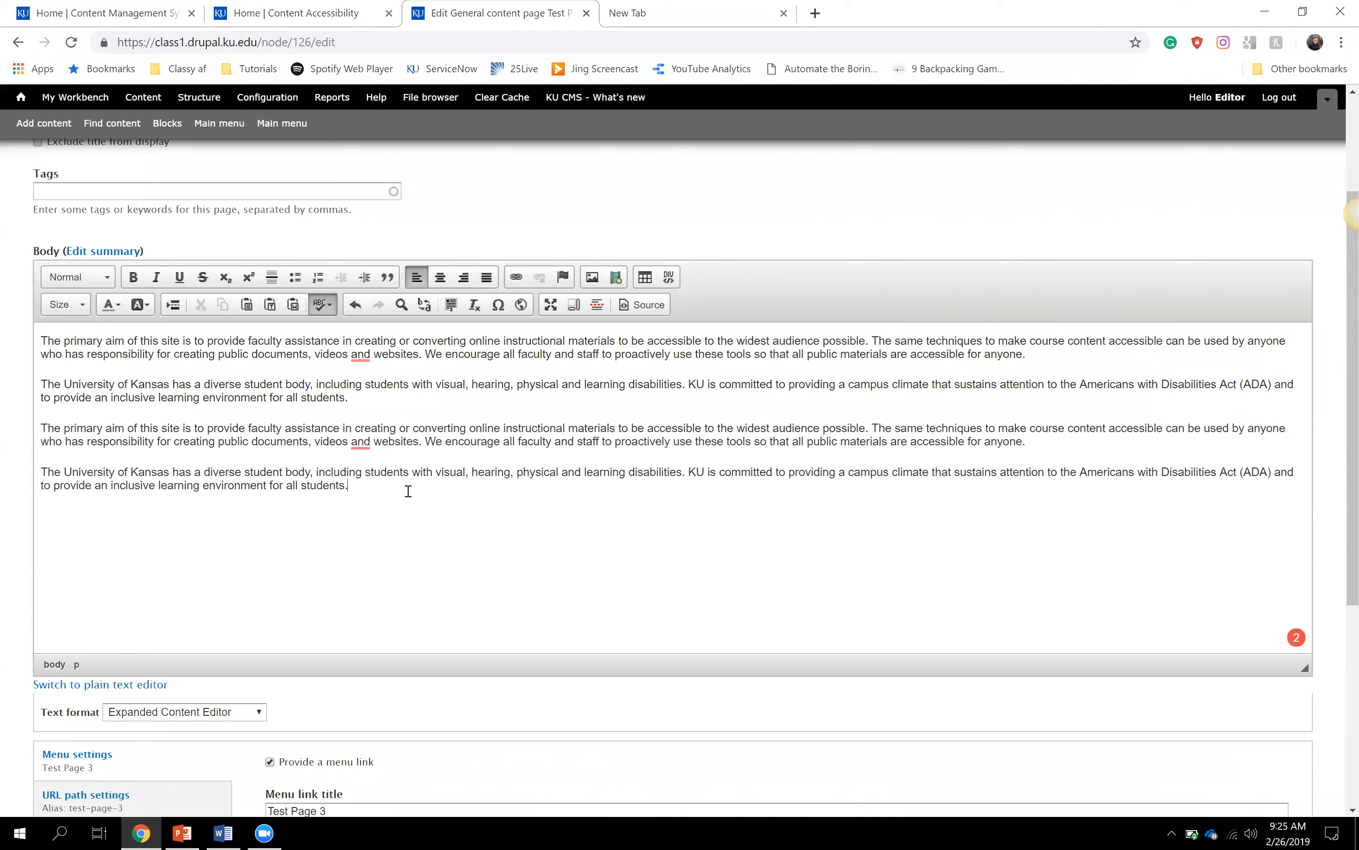
- Merge the four pasted paragraphs into one block by deleting the breaks between them
left_click(40, 472)
key("BackSpace")
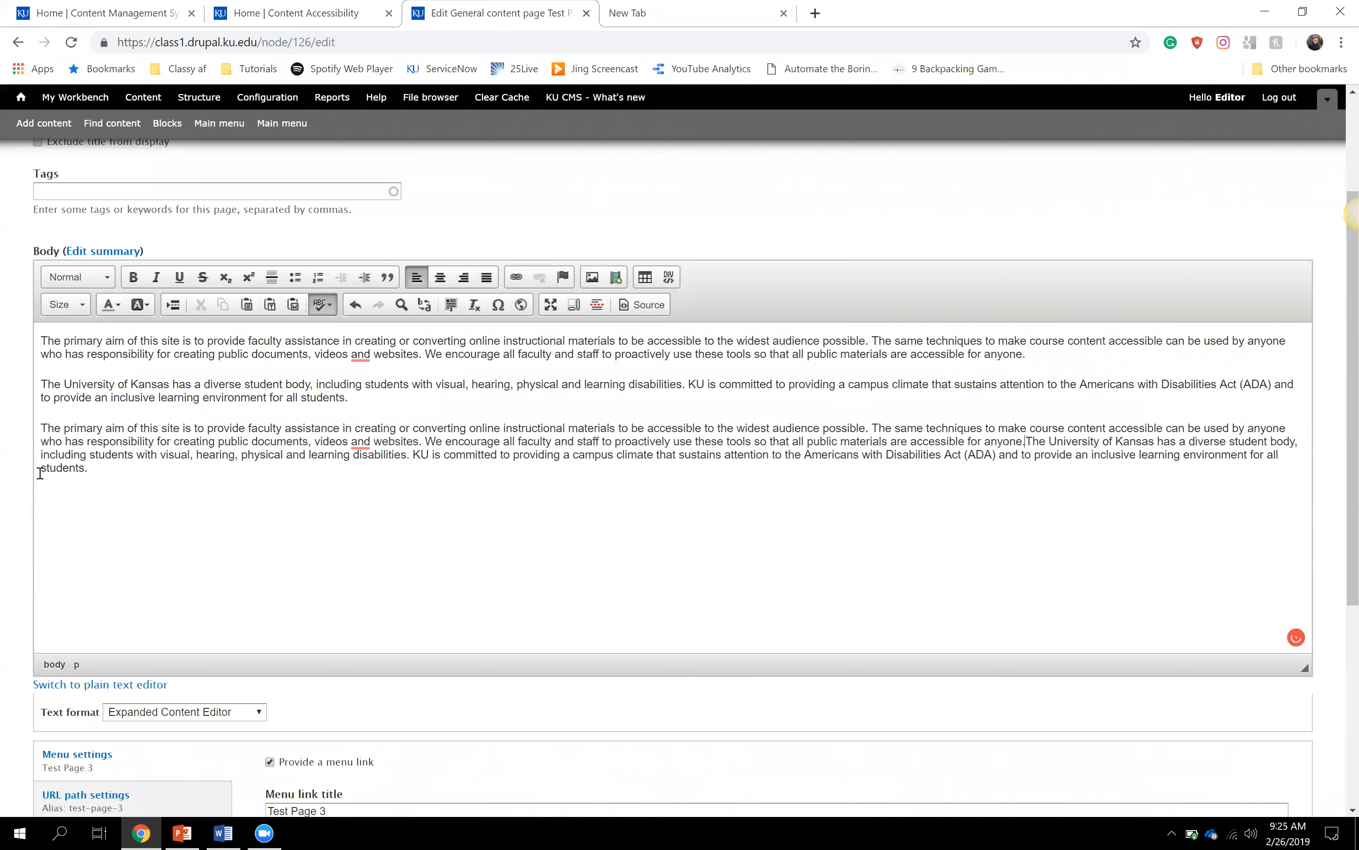
left_click(41, 427)
key("BackSpace")
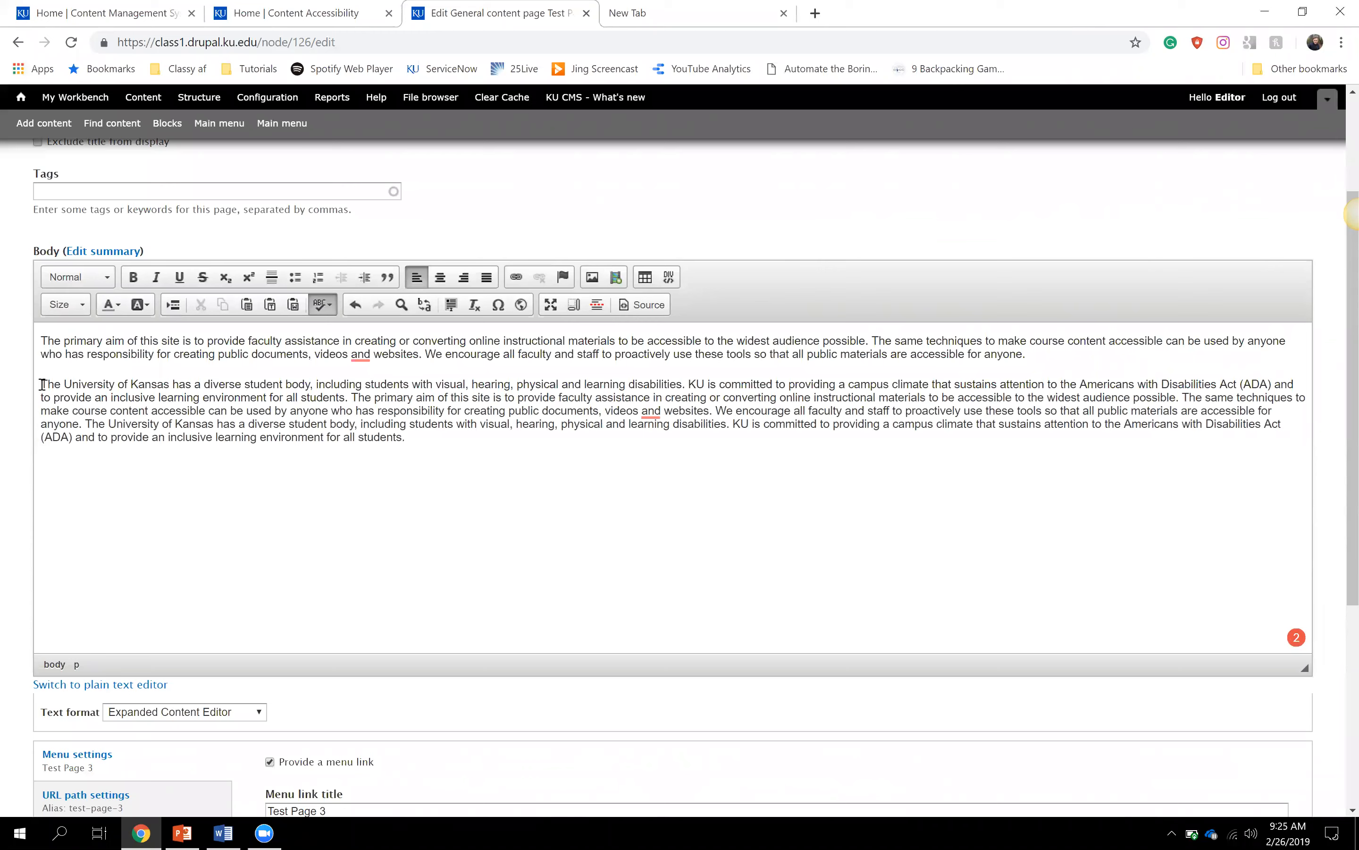
left_click(42, 383)
key("BackSpace")
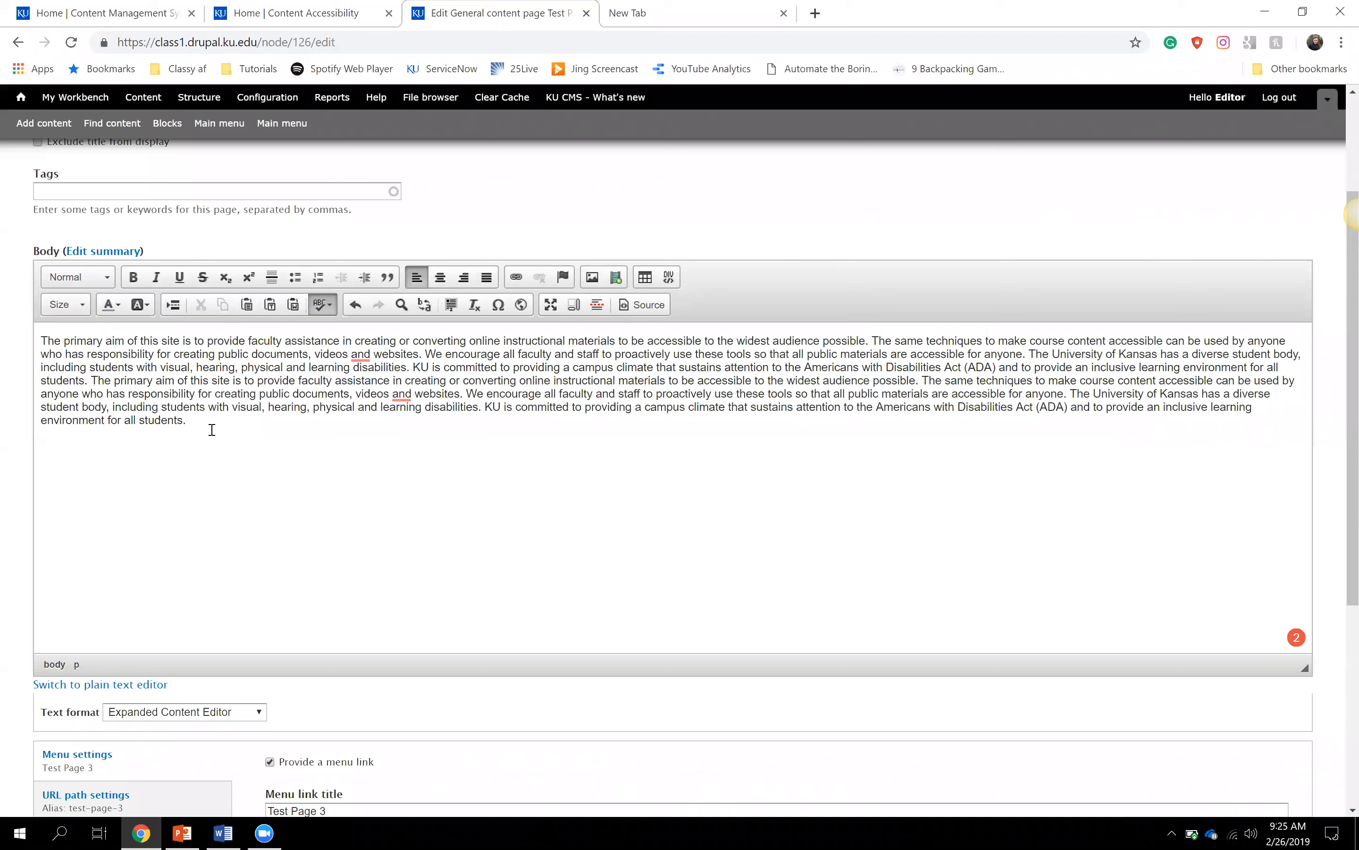
- Paste two more copies and join their paragraphs onto the long block
key("ctrl+v")
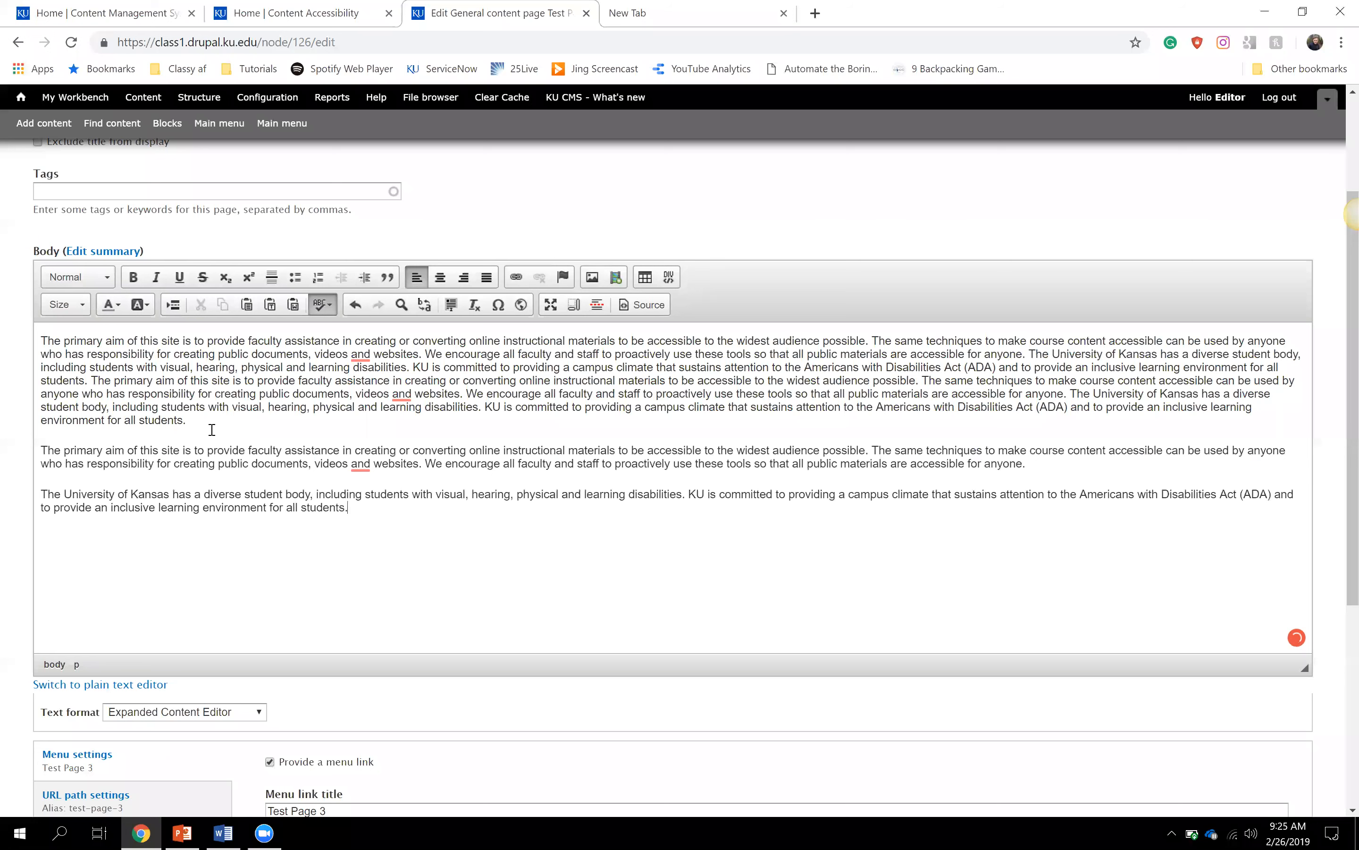
key("ctrl+v")
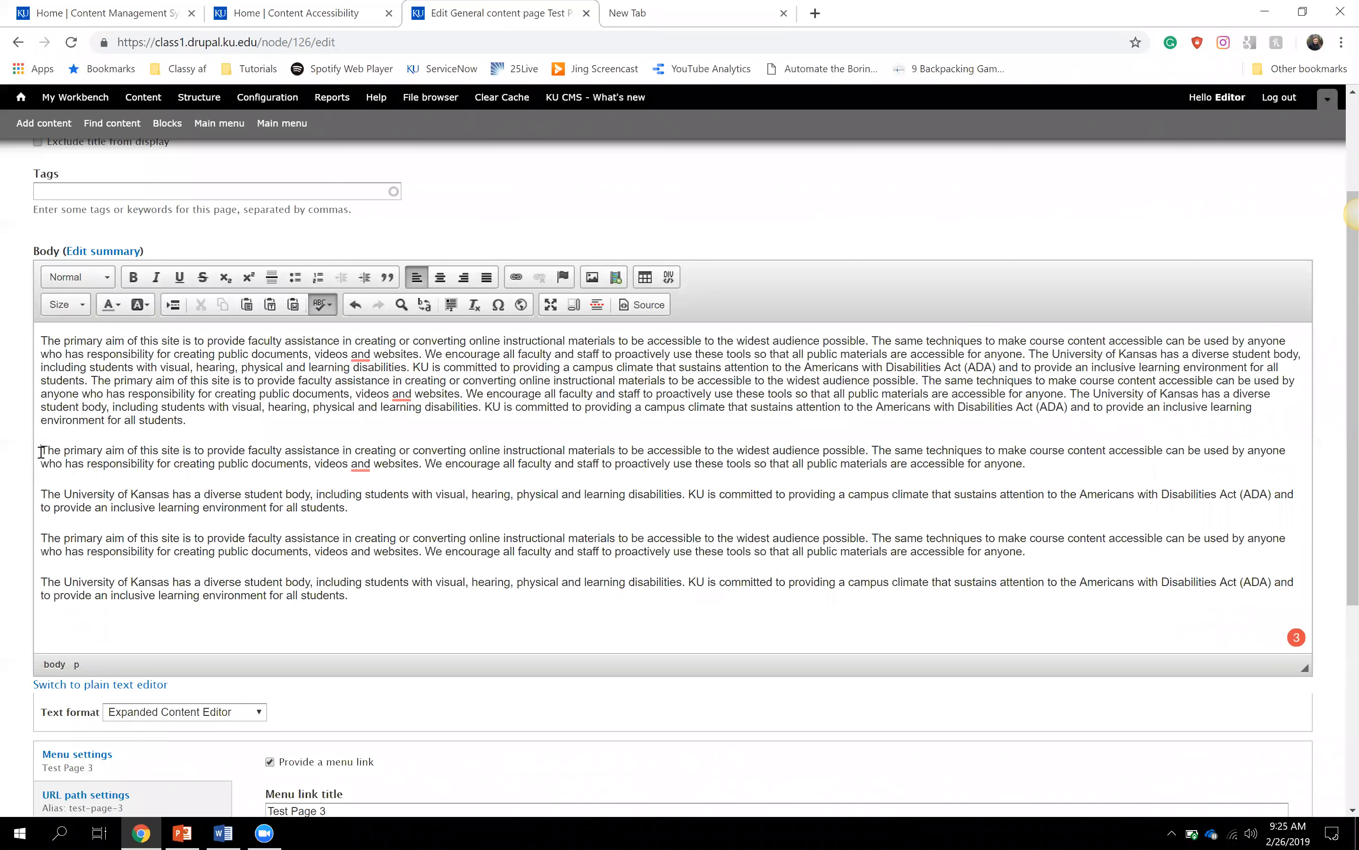
left_click(41, 451)
key("BackSpace")
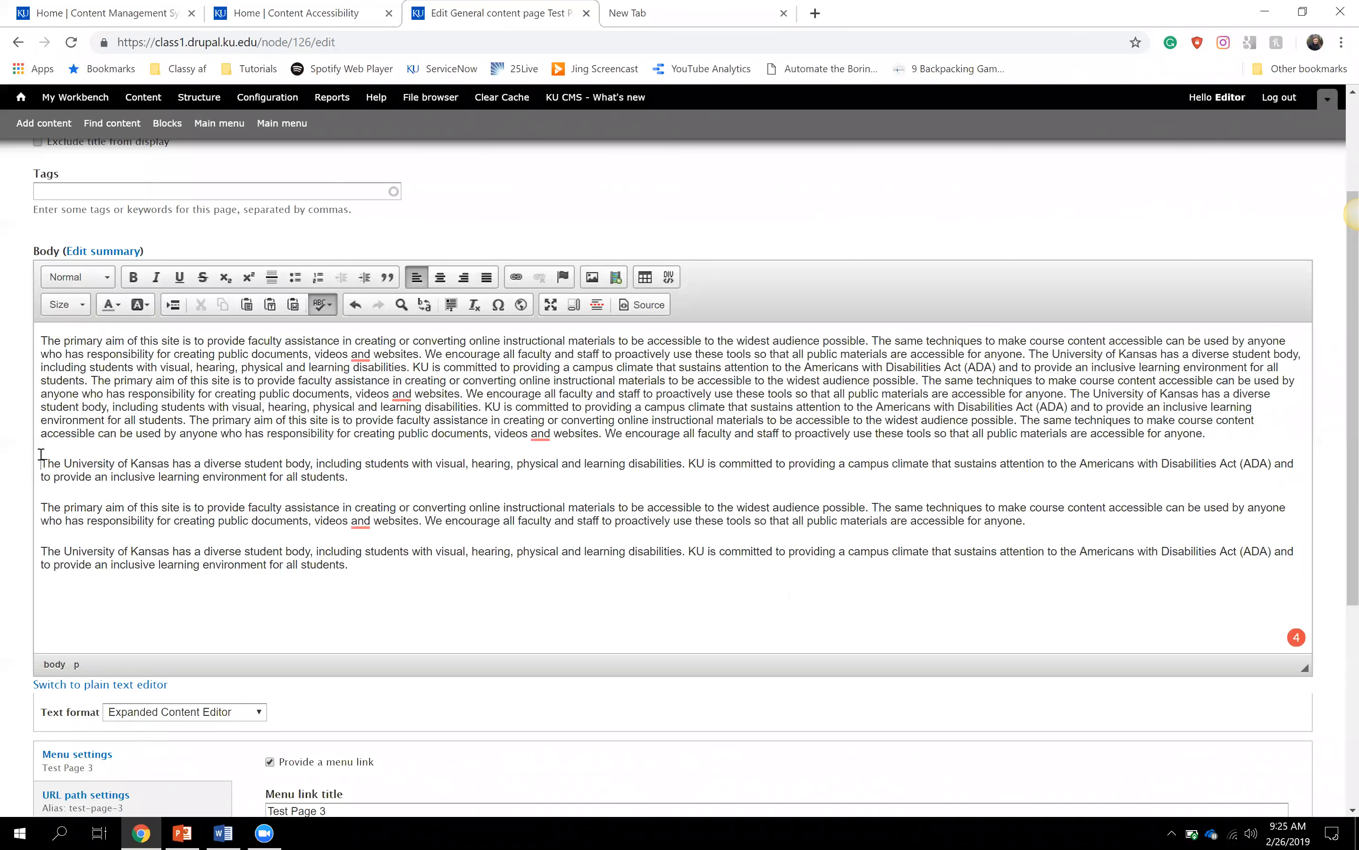
key("BackSpace")
left_click(41, 486)
key("BackSpace")
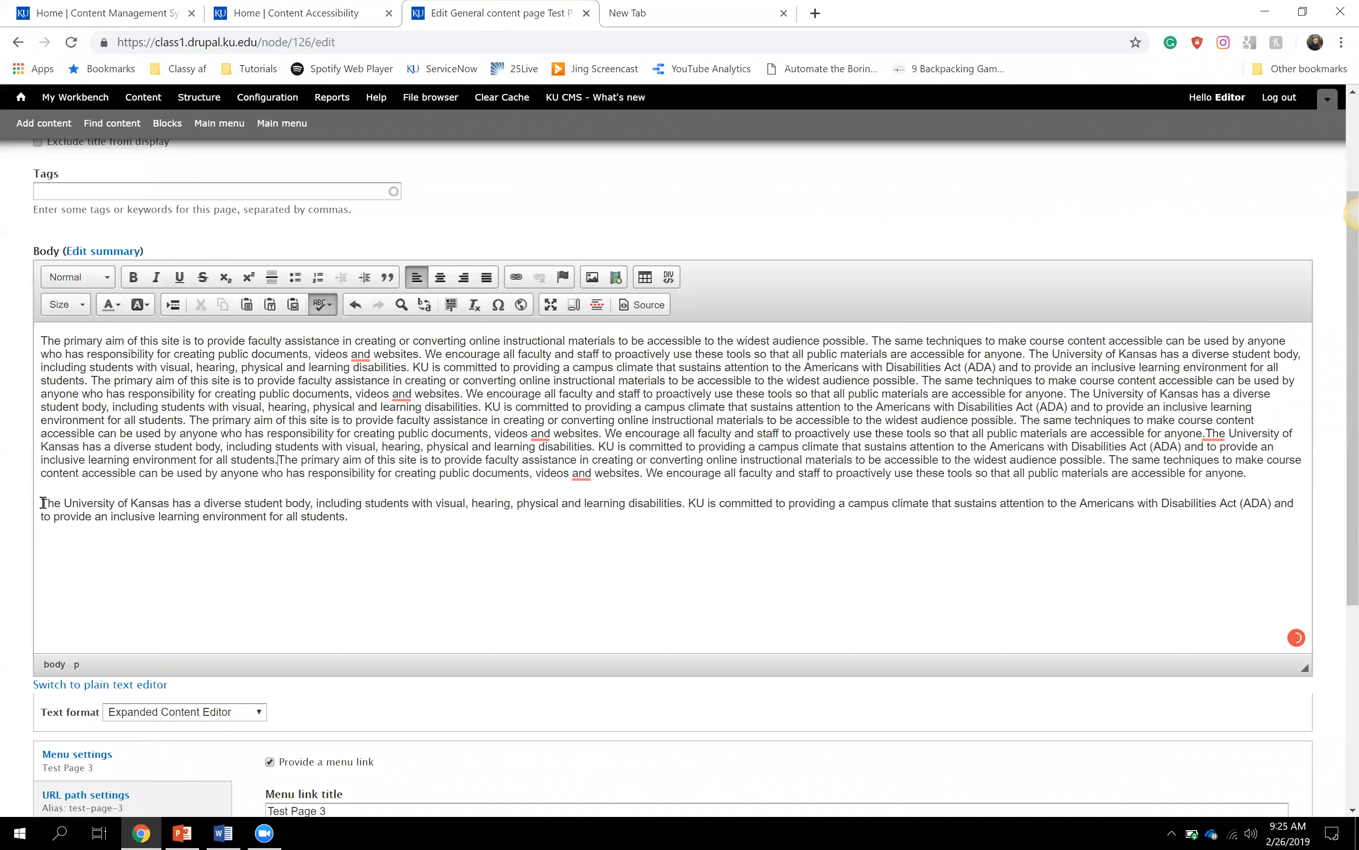
left_click(42, 502)
key("BackSpace")
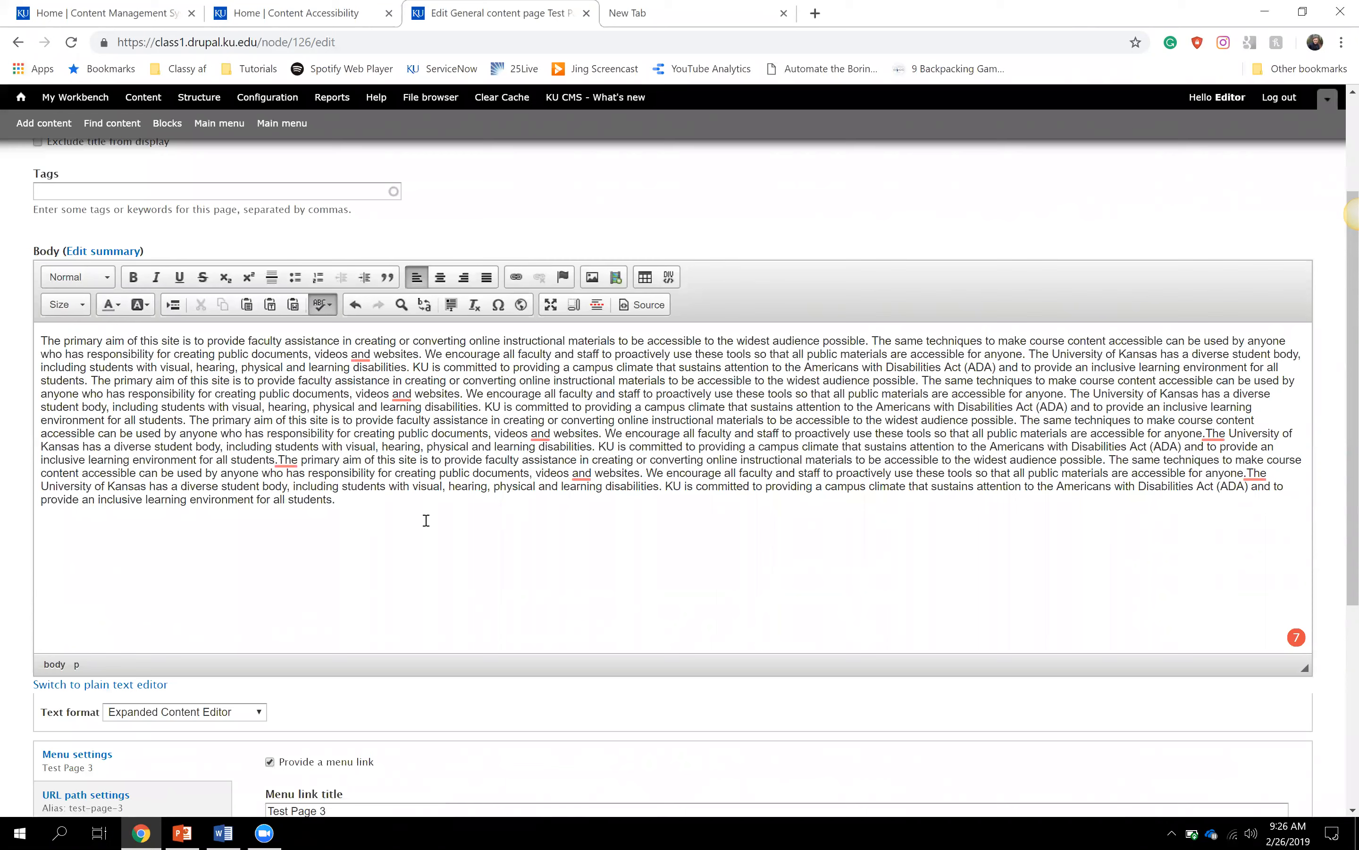
- Split the text into new paragraphs at 'The University', 'The same techniques' and 'We encourage'
left_click(367, 505)
left_click(1028, 356)
key("BackSpace")
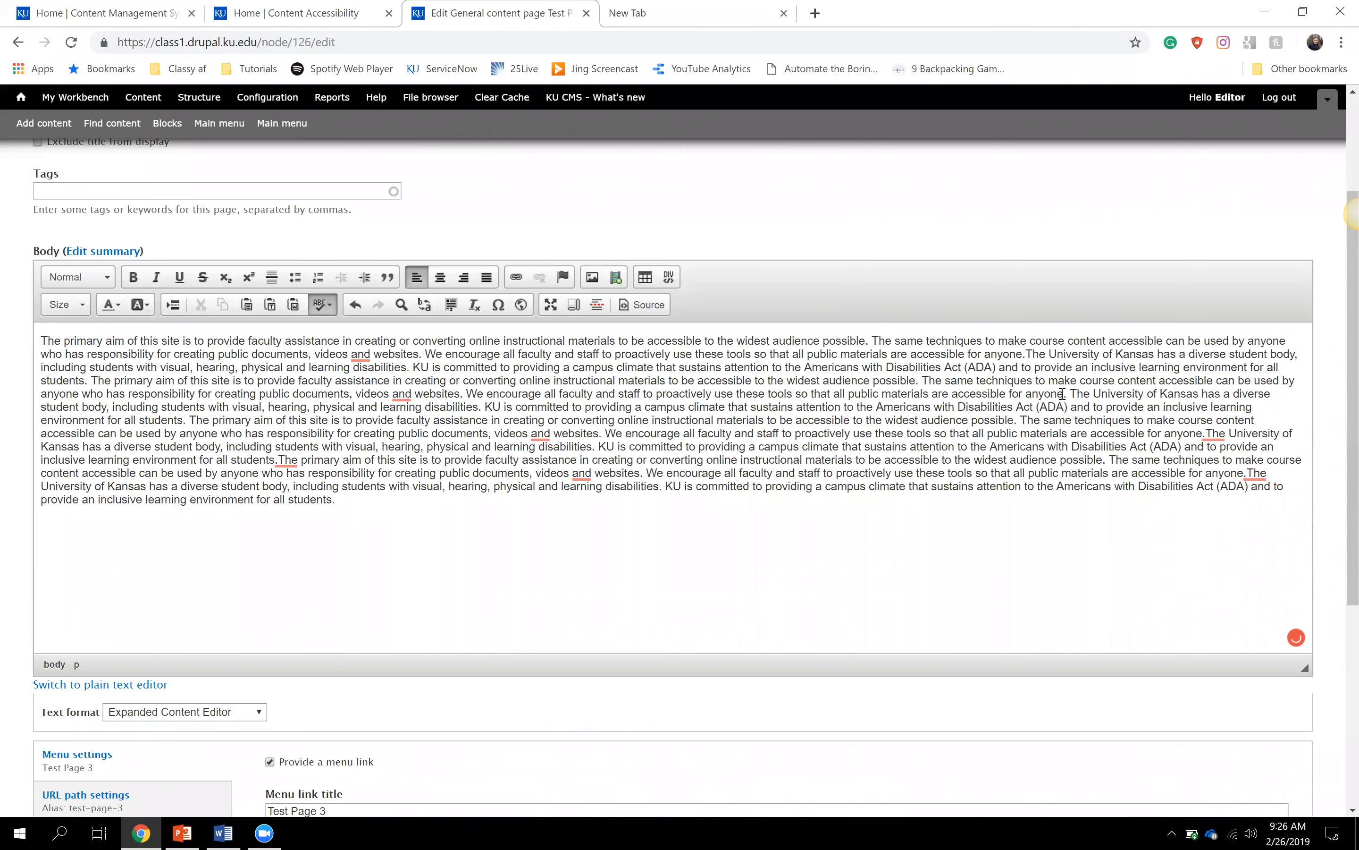
key("Return")
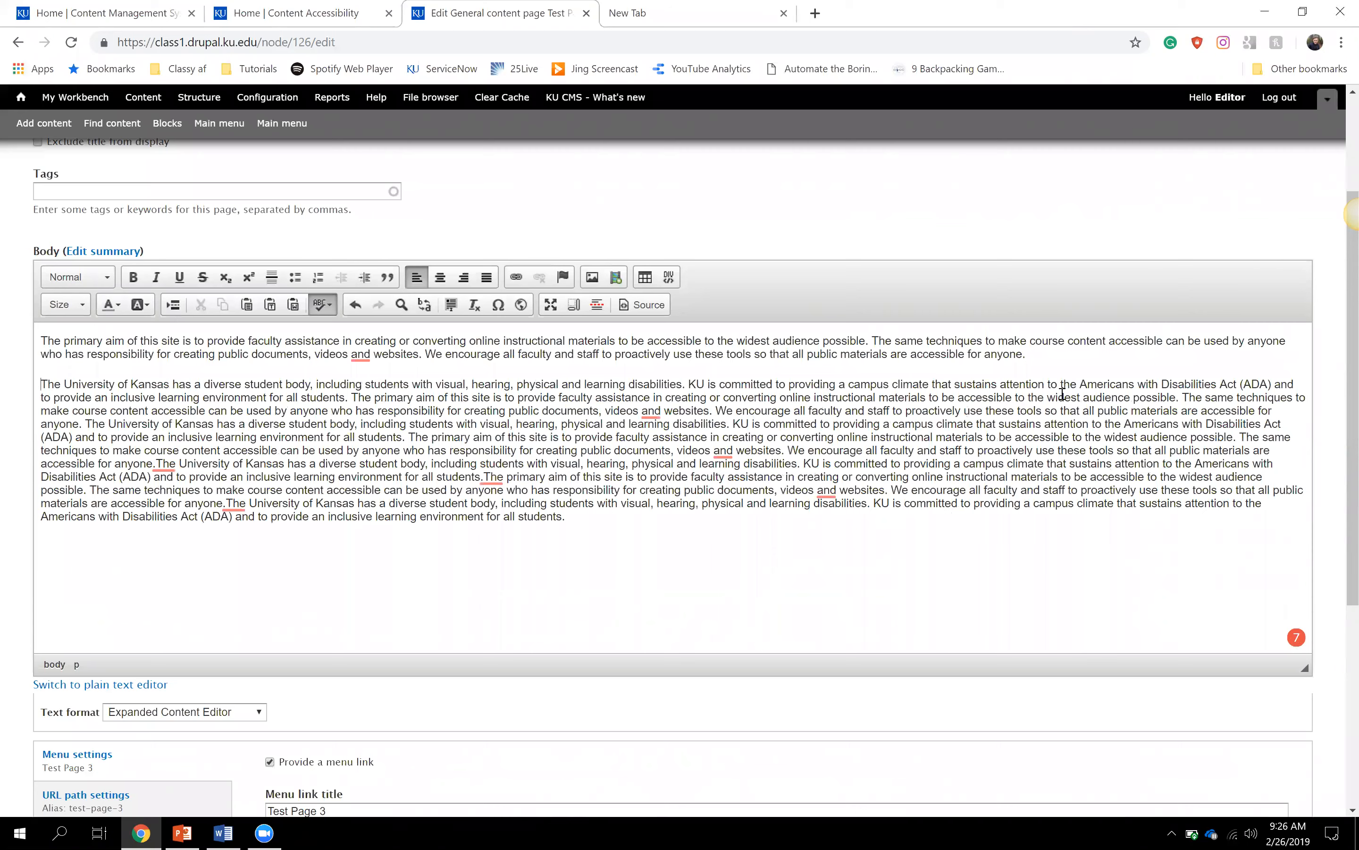
left_click(1182, 396)
key("Return")
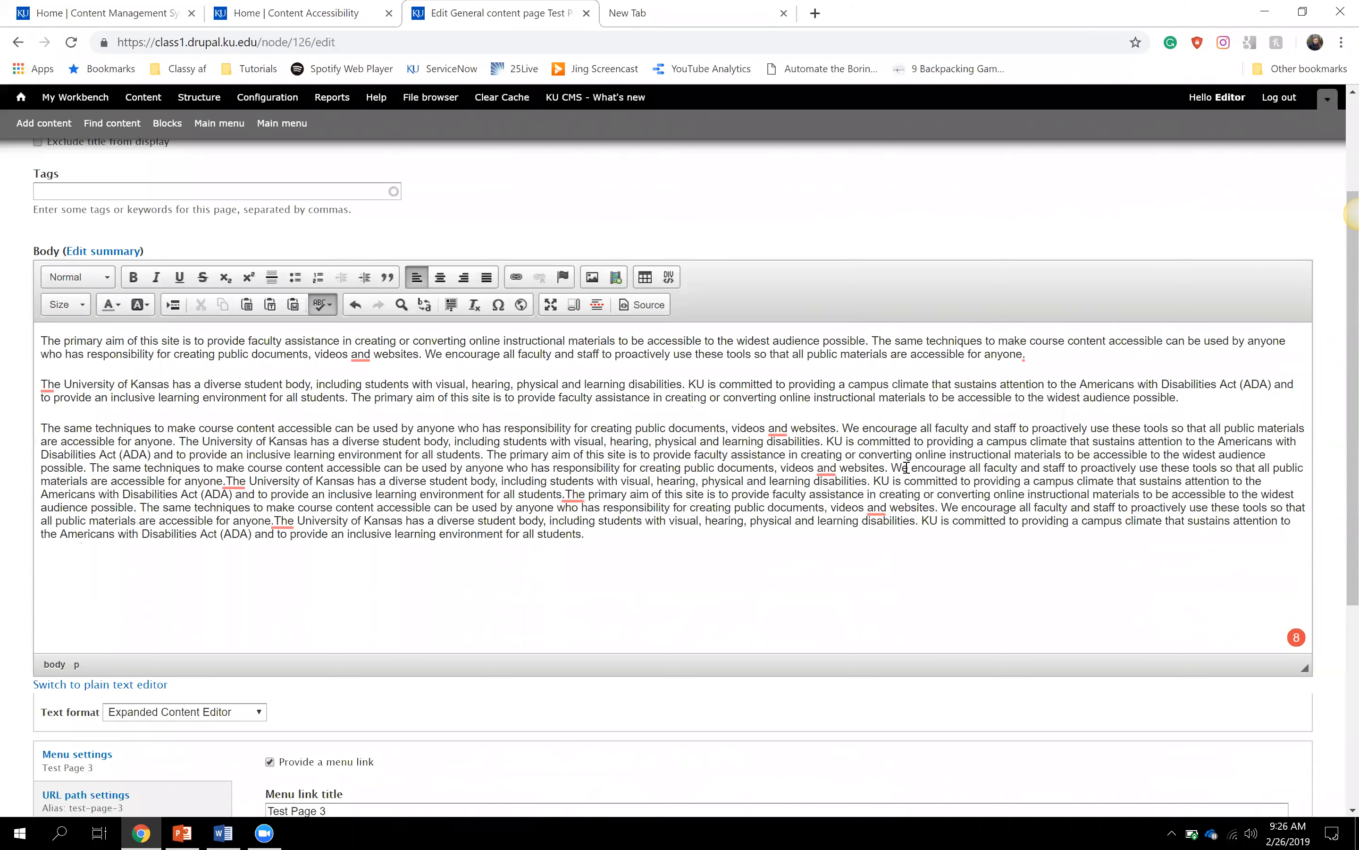
key("Return")
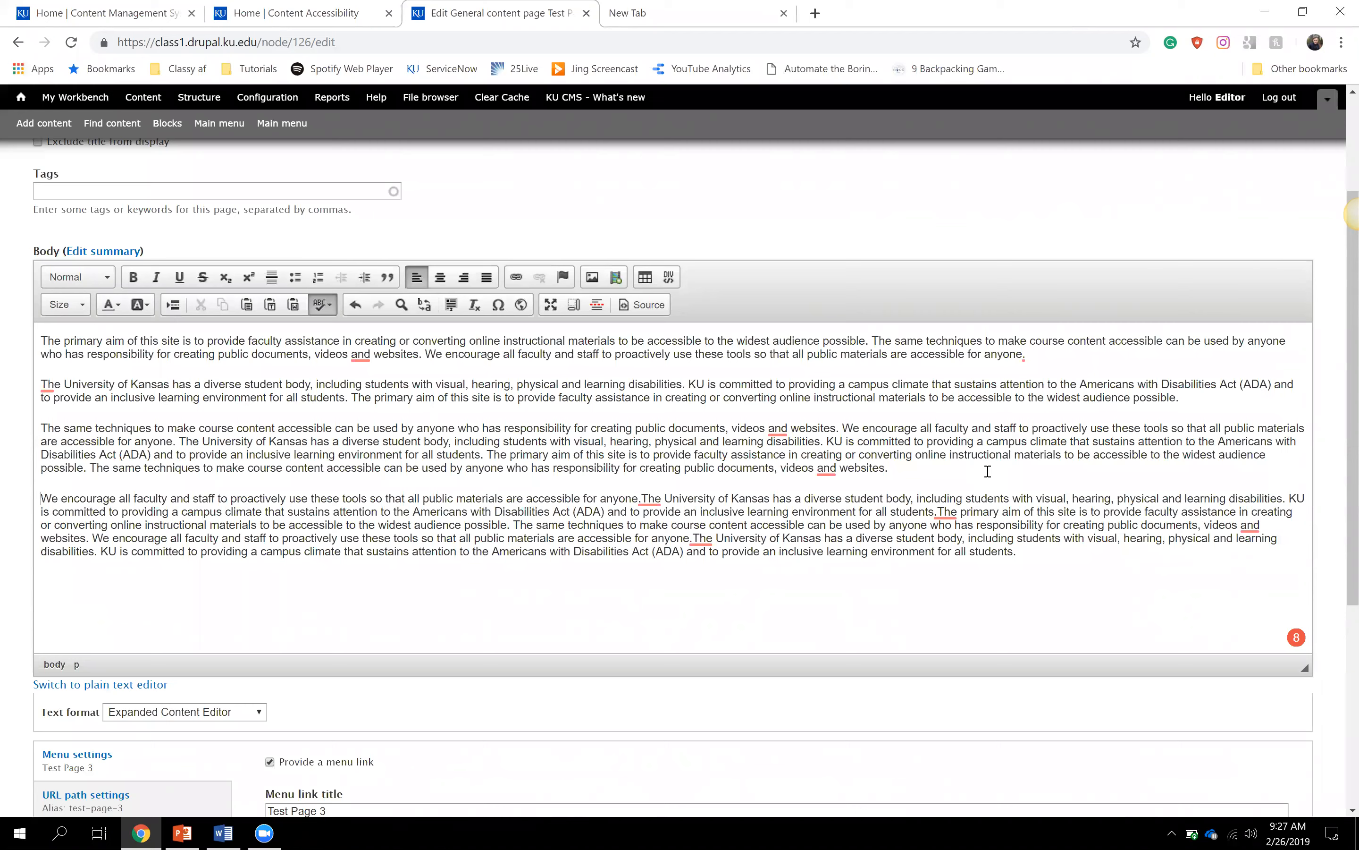
- Delete the last paragraph's text so the We encourage sentence rejoins the first paragraph
left_click_drag(1018, 551, 937, 512)
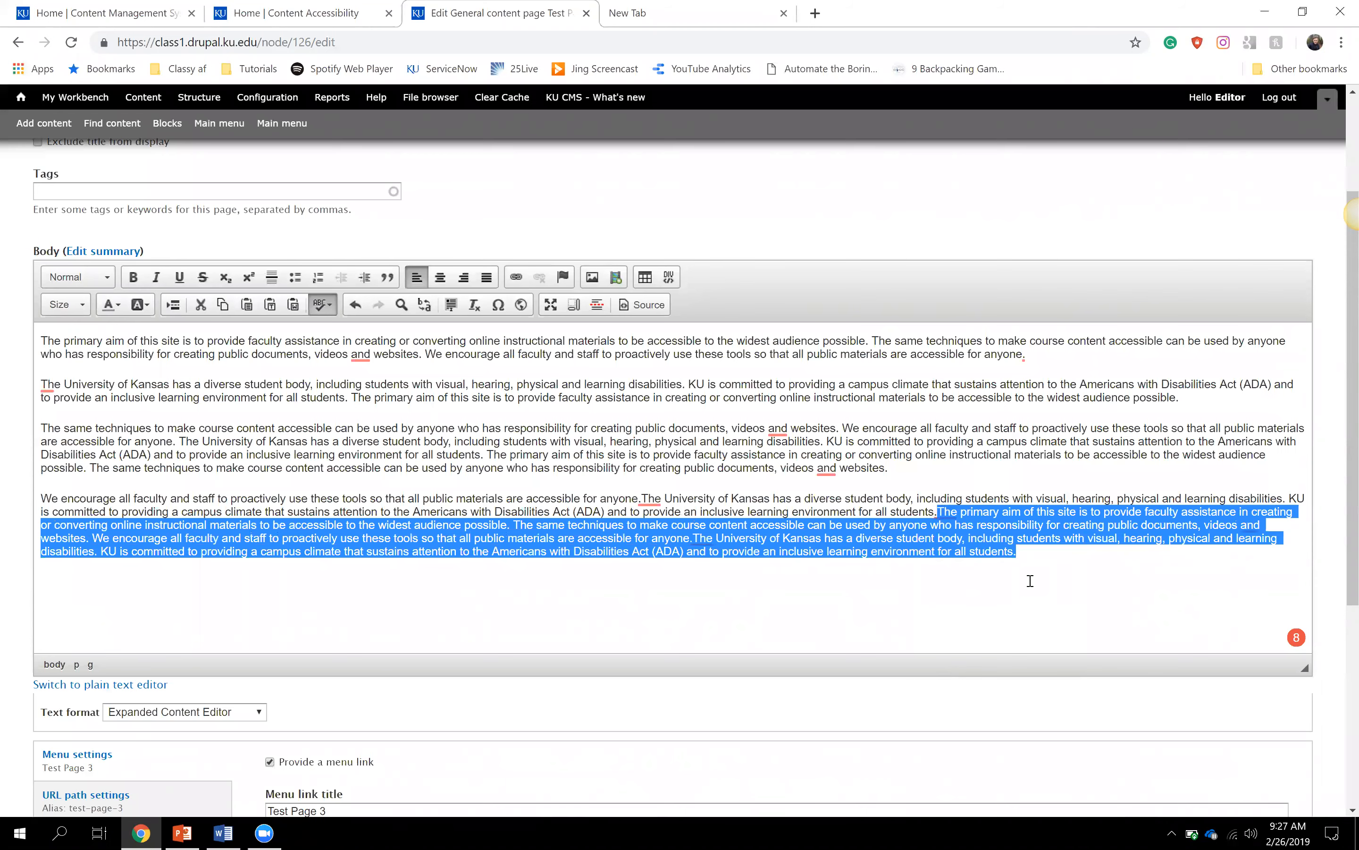
key("BackSpace")
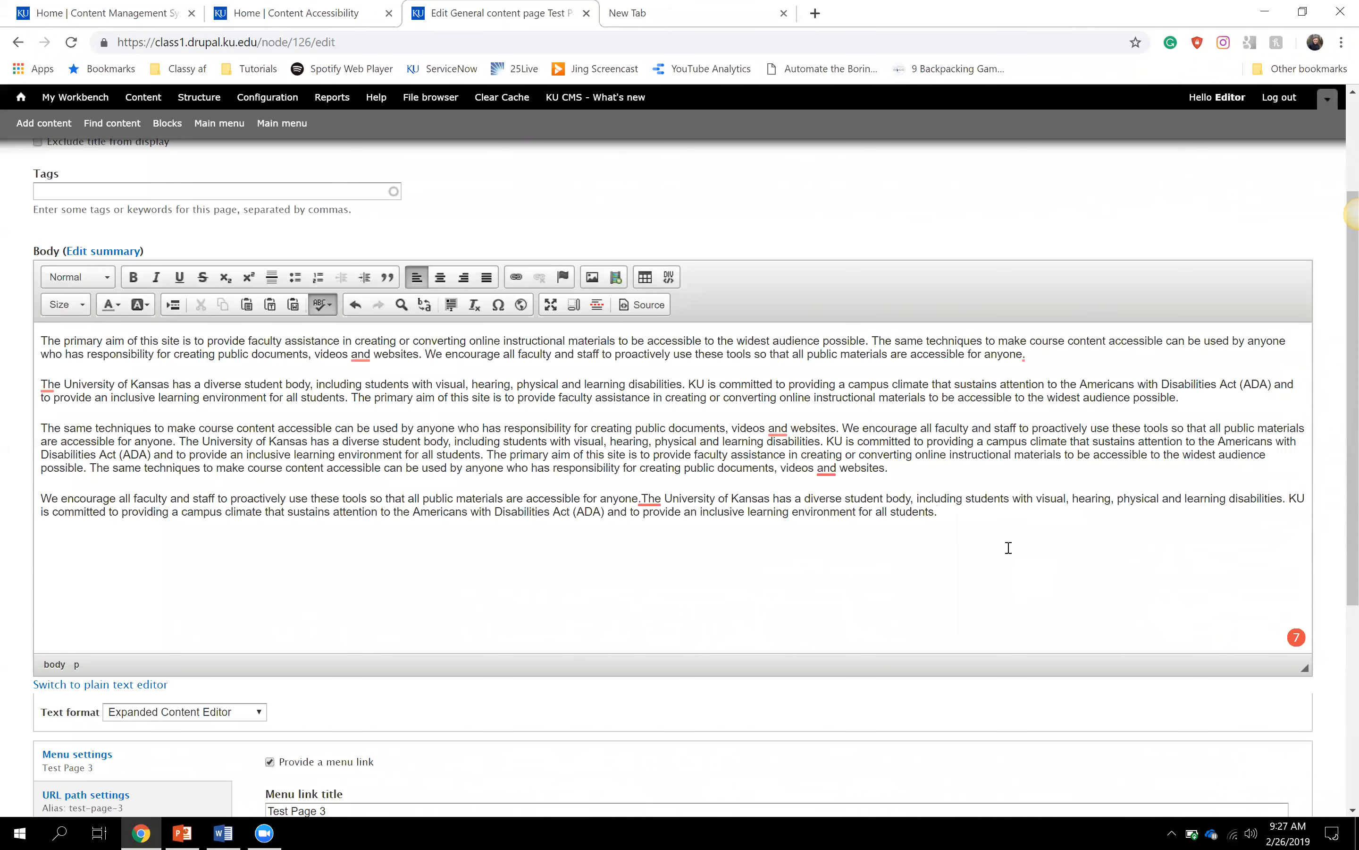
left_click_drag(954, 514, 15, 514)
key("BackSpace")
key("BackSpace")
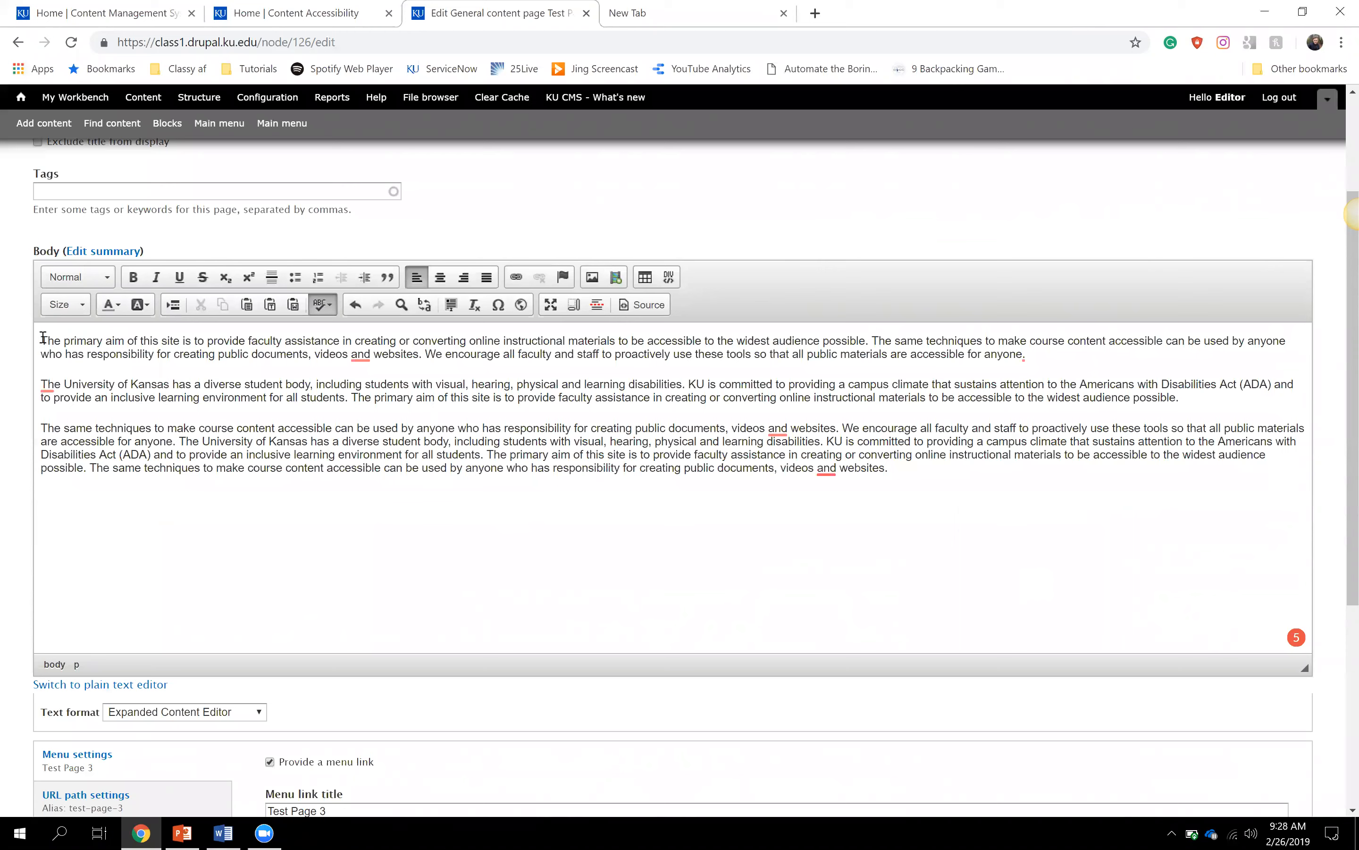
- Add 'Scholarship Information' at the top, 'Application Information' and 'Submittal Information' above the later paragraphs
key("Return")
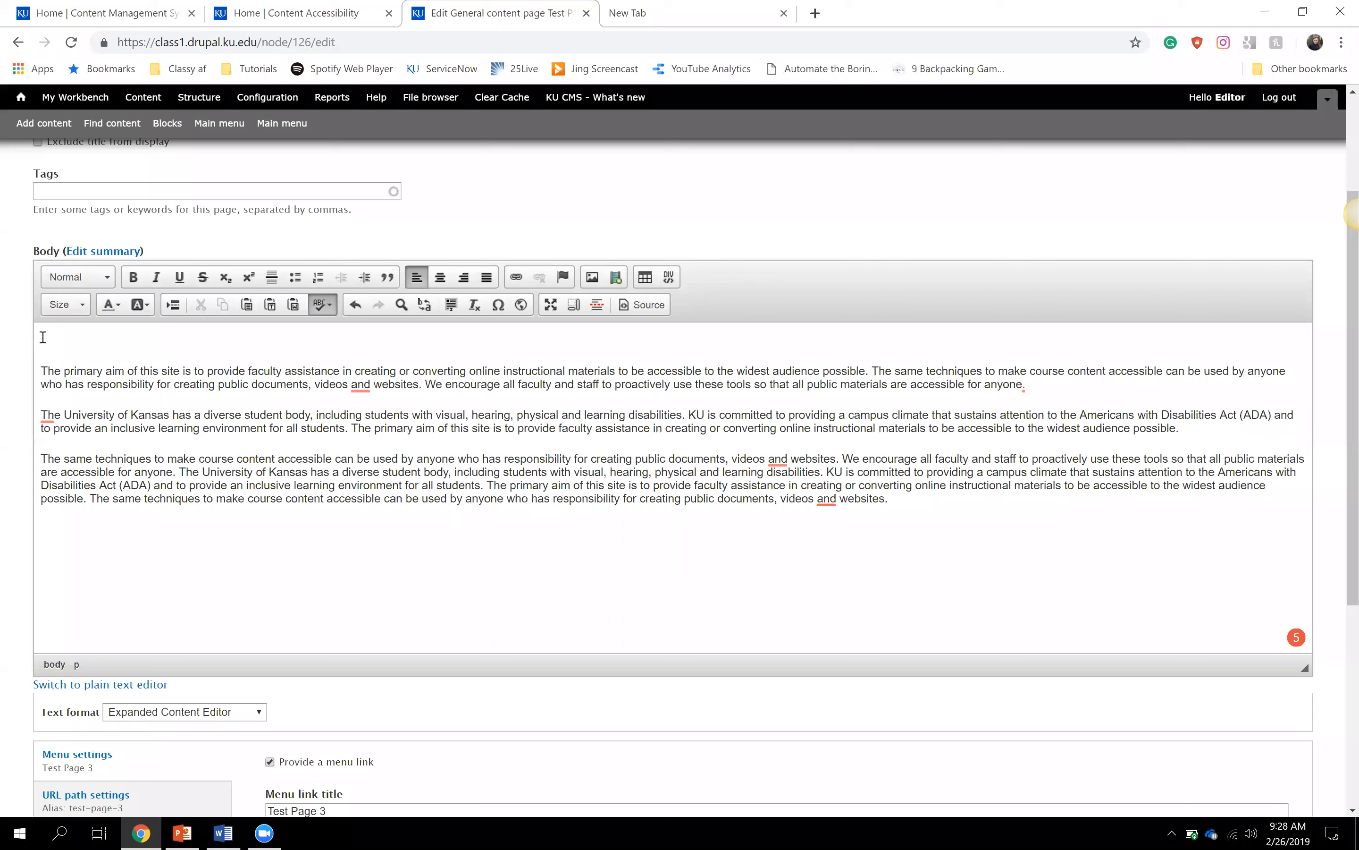
type("Scholarship Information")
left_click(39, 415)
key("Return")
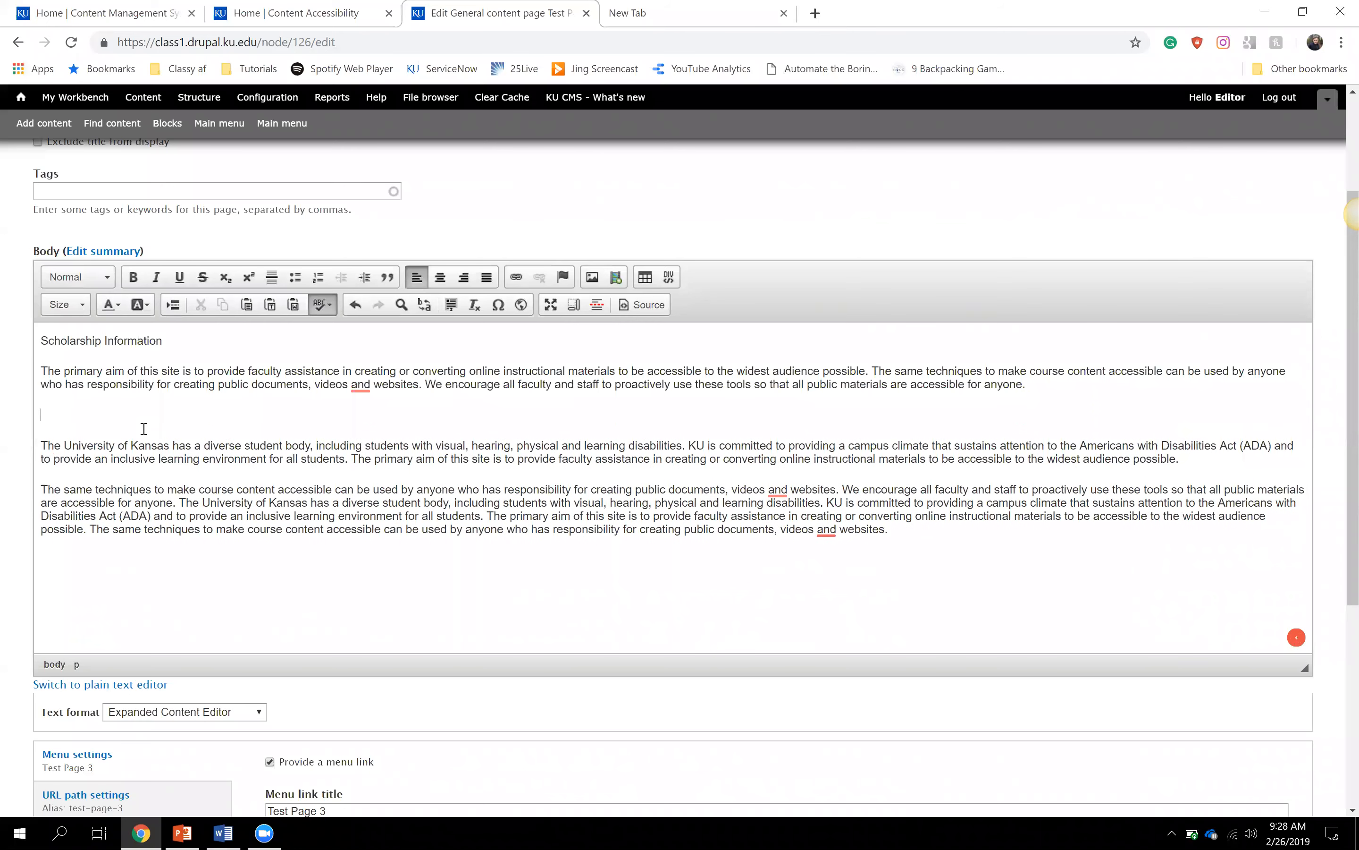
type("Ap")
key("BackSpace")
key("BackSpace")
key("BackSpace")
type("plication Information")
left_click(42, 489)
key("Return")
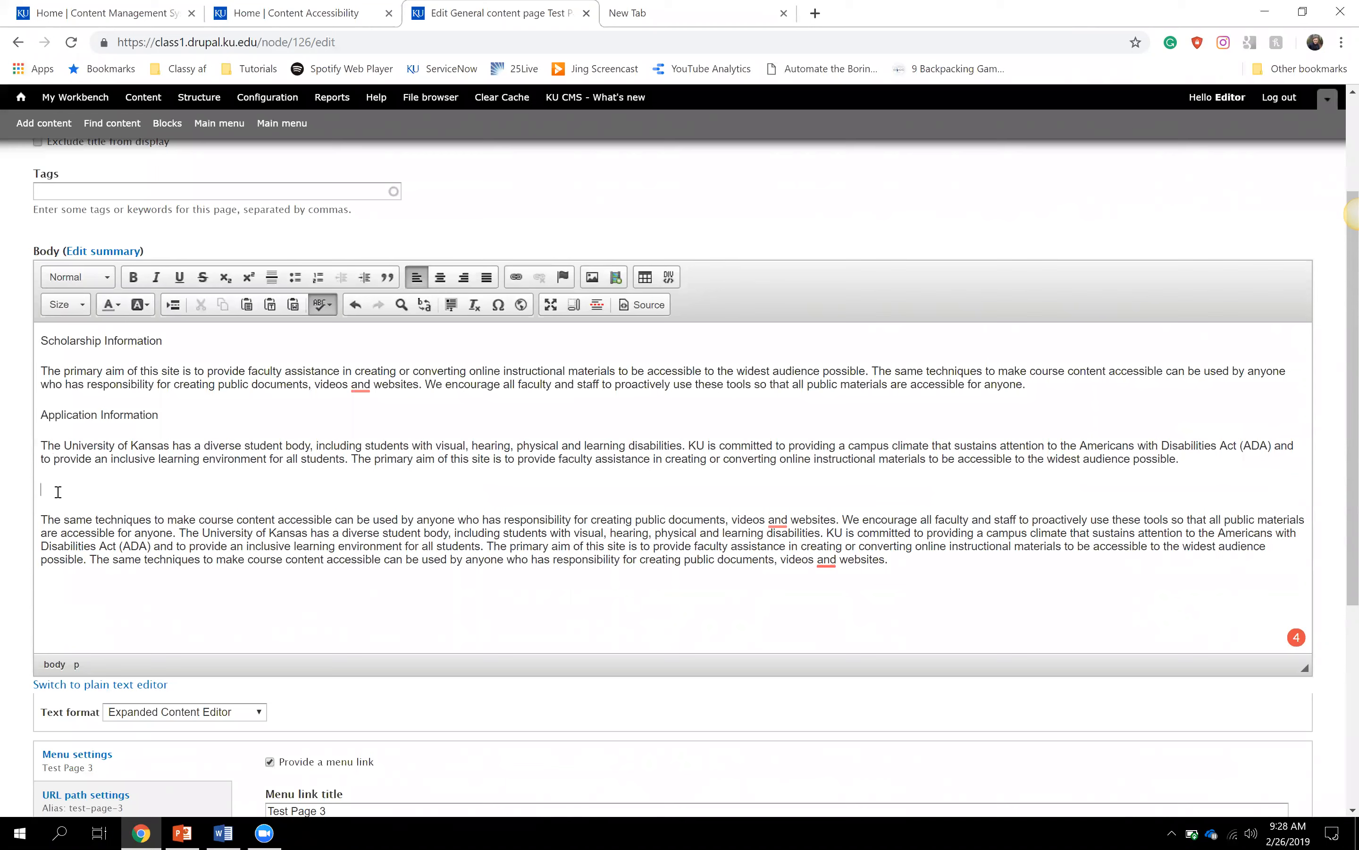
type("Submittal Information")
left_click(938, 571)
- Format the Scholarship Information line as Heading 2 using the Paragraph Format list
left_click_drag(42, 343, 169, 345)
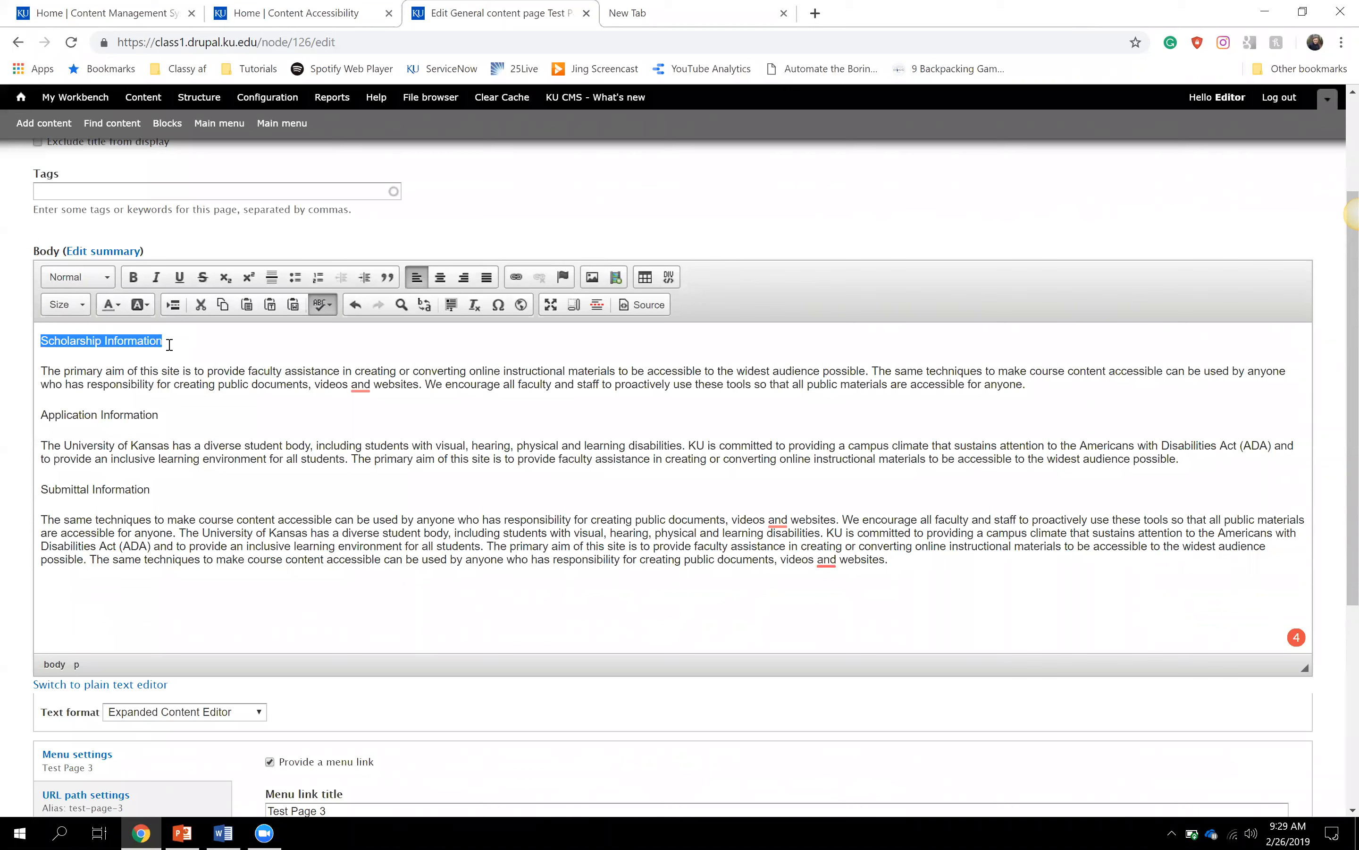
left_click(108, 279)
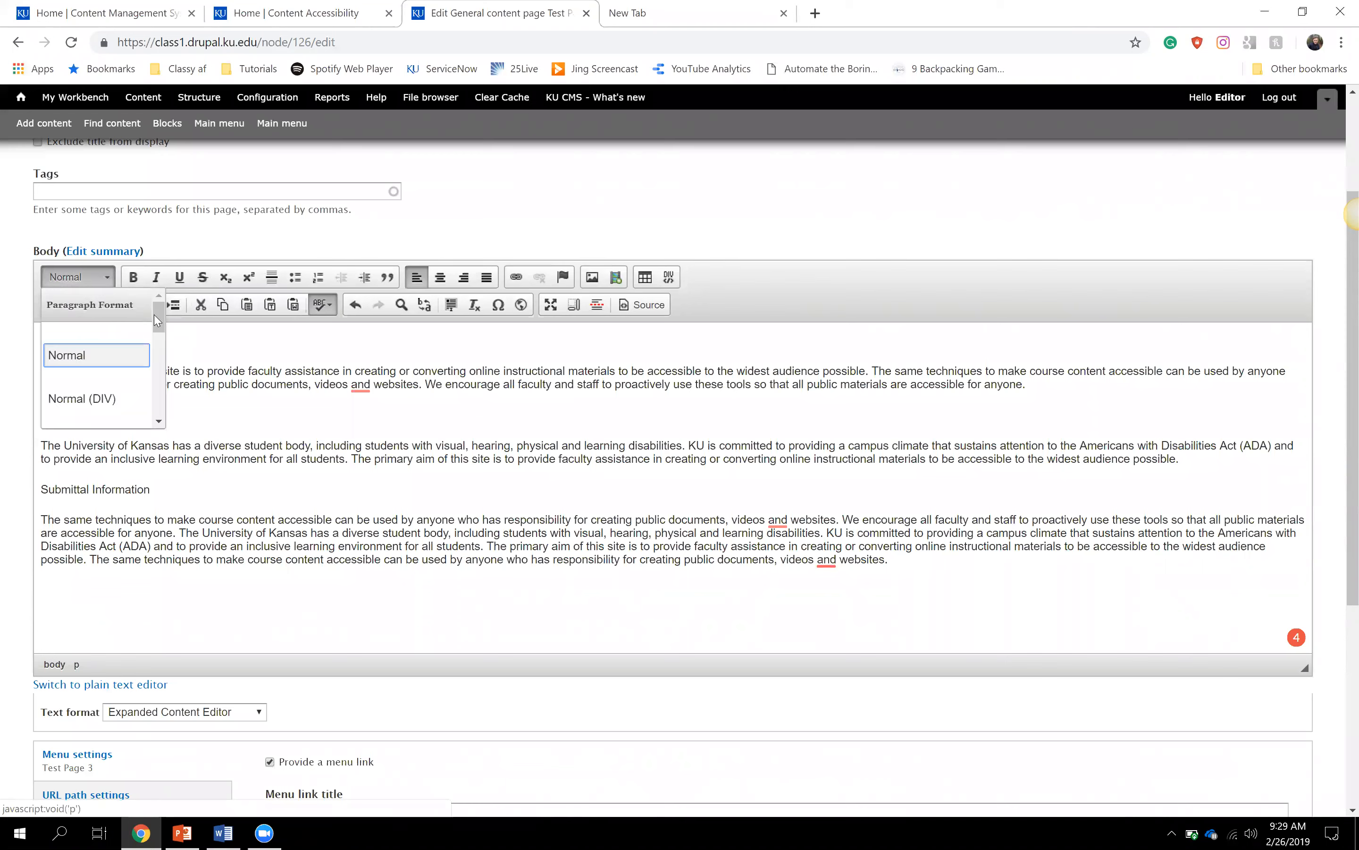
left_click_drag(157, 320, 157, 328)
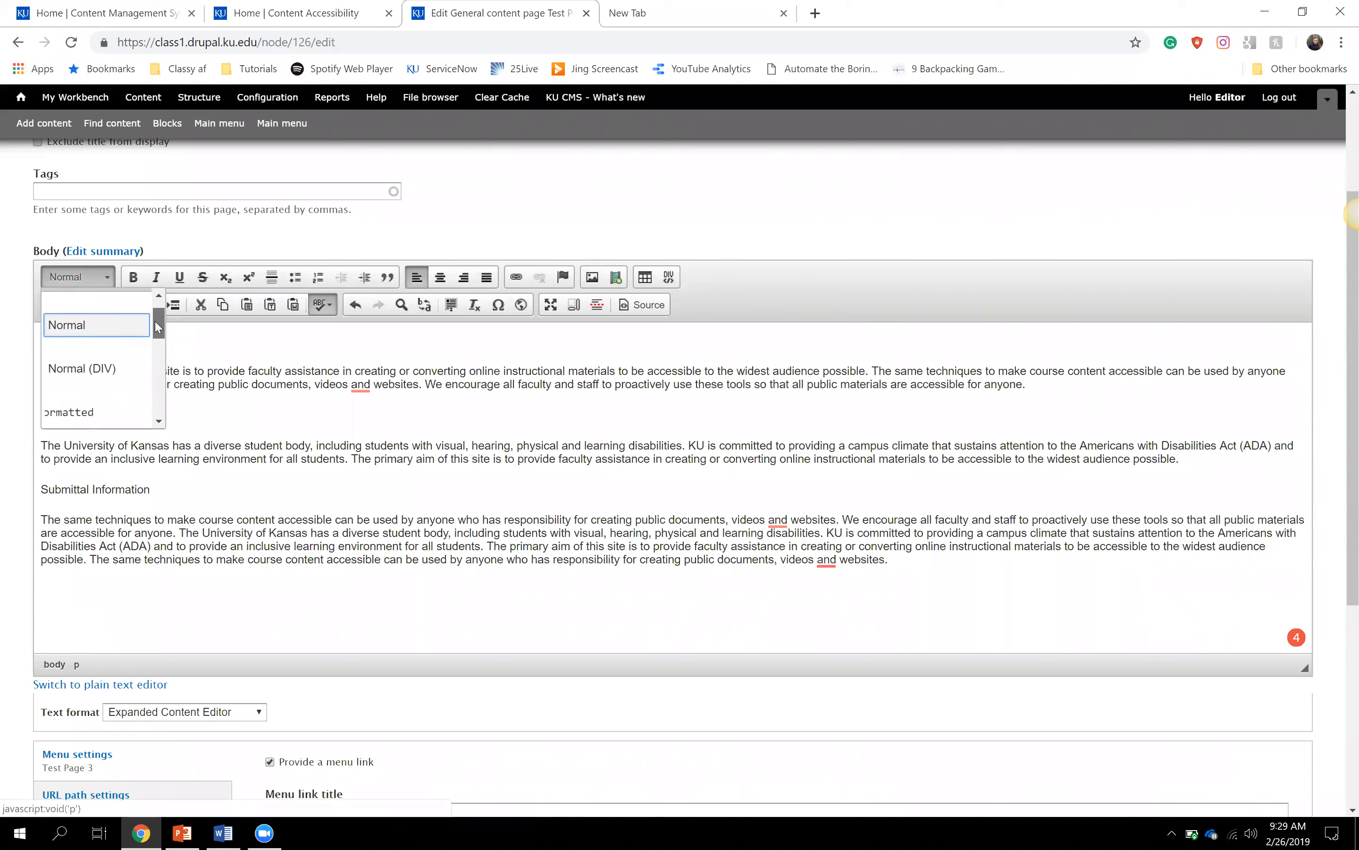
left_click_drag(158, 328, 159, 363)
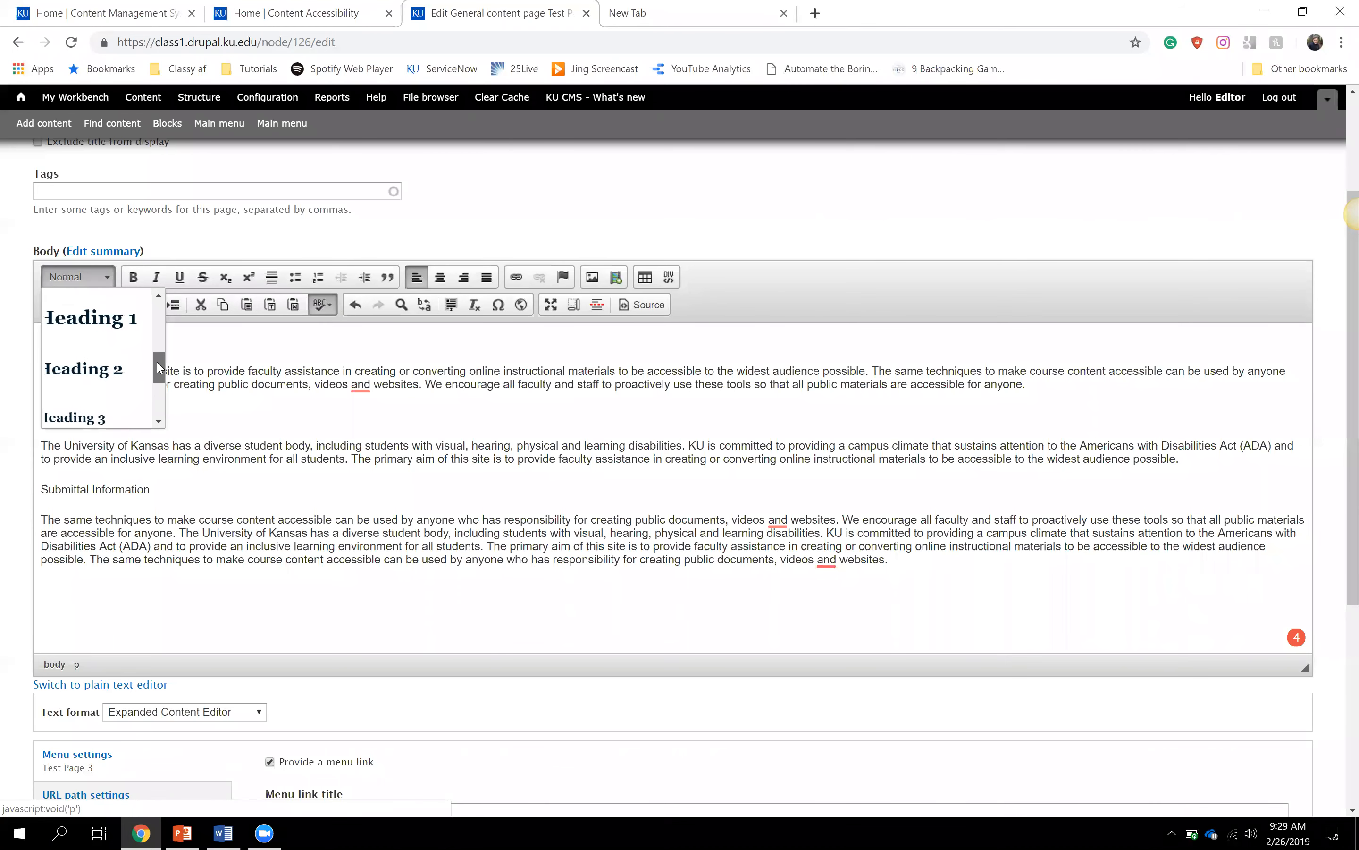
left_click(108, 374)
left_click(306, 342)
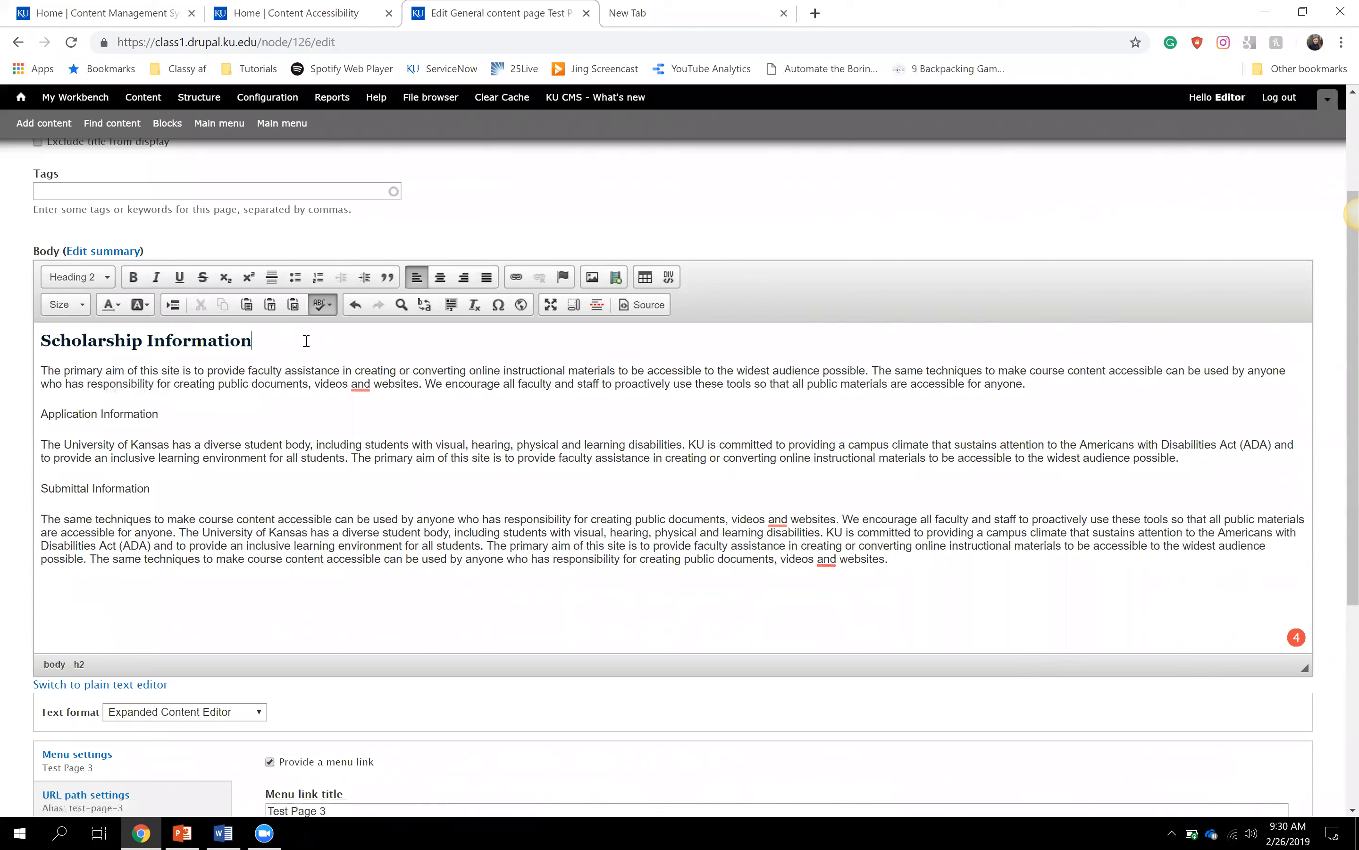
left_click(44, 415)
- Apply Heading 3 to the Application Information and Submittal Information lines
left_click_drag(63, 415, 165, 406)
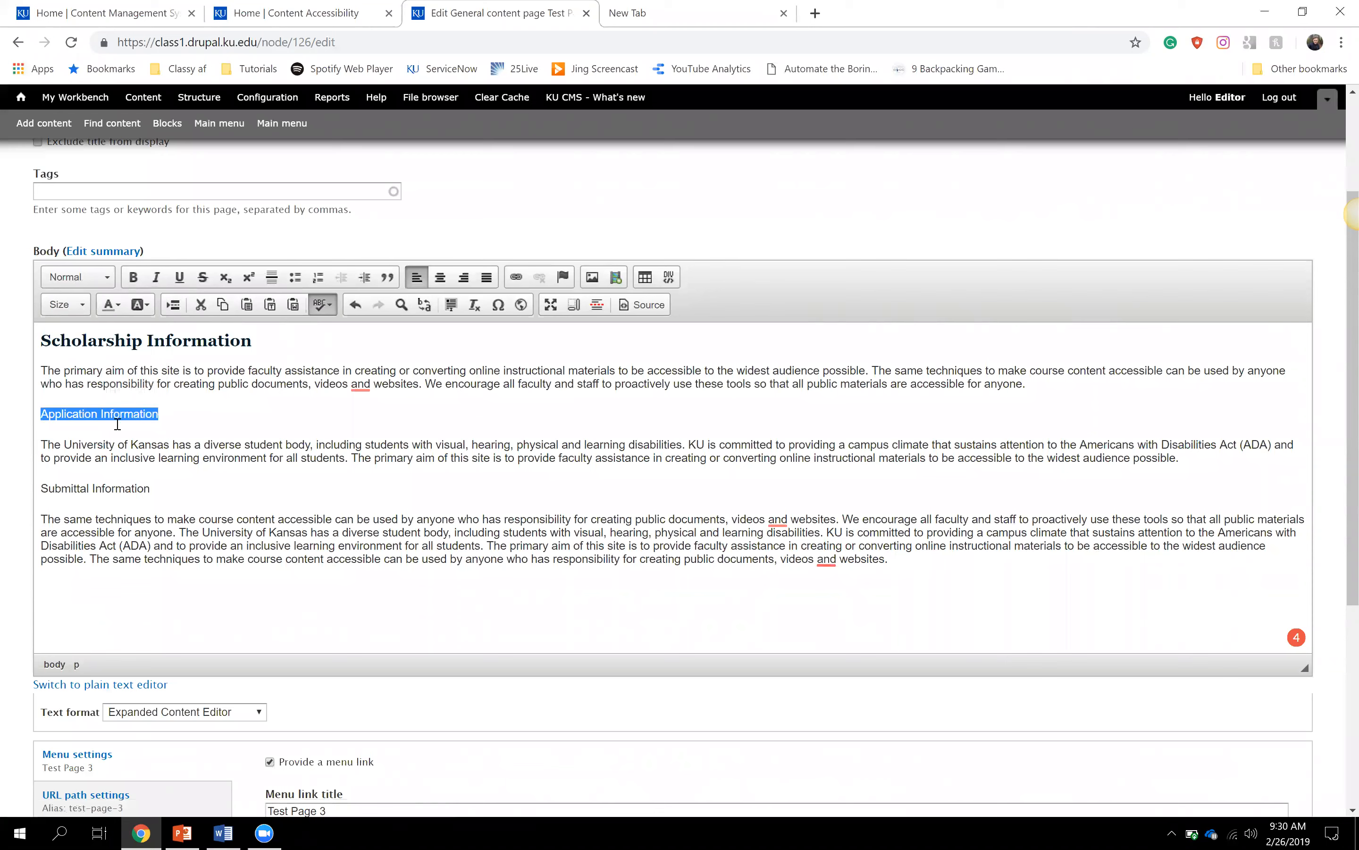
left_click(103, 284)
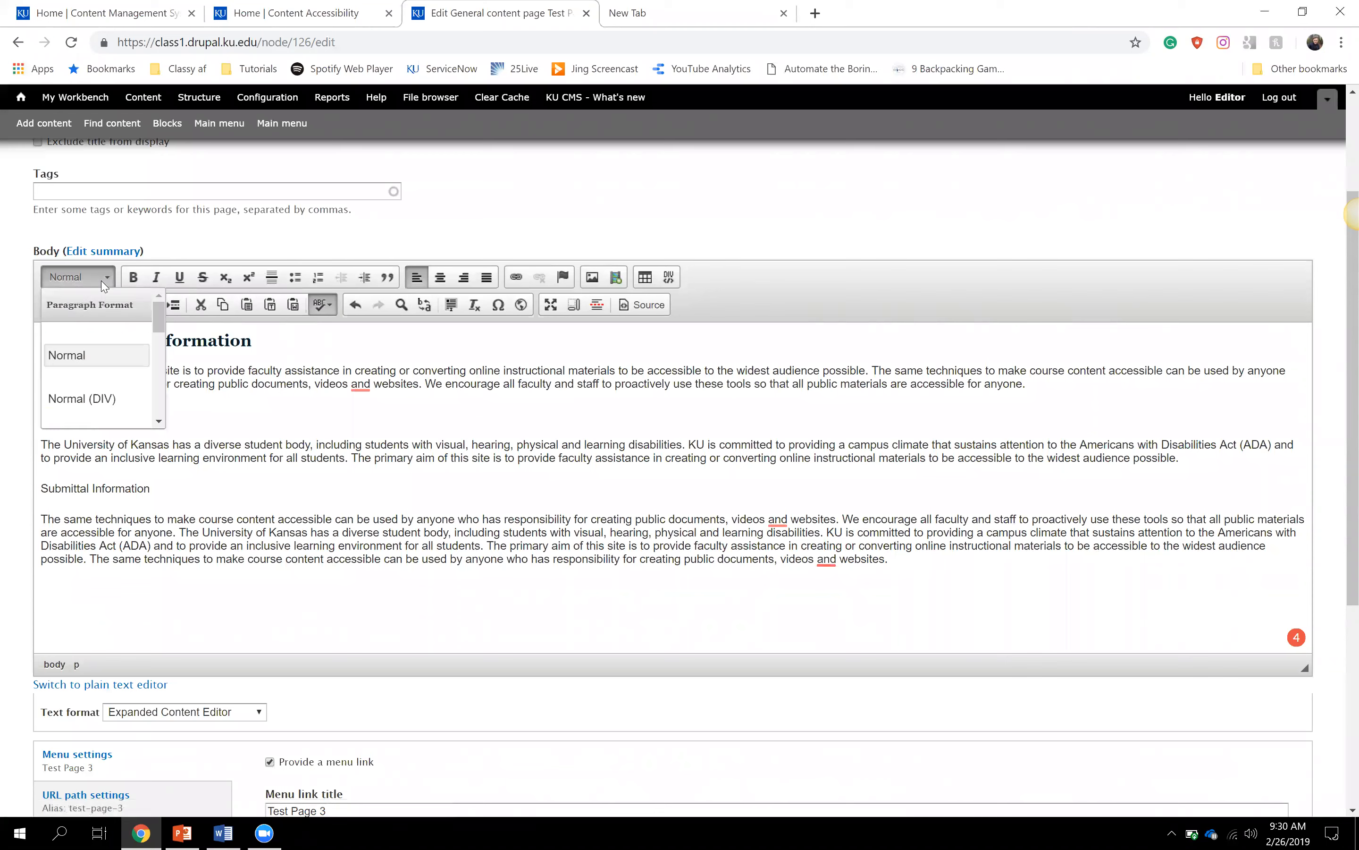
left_click_drag(157, 318, 158, 372)
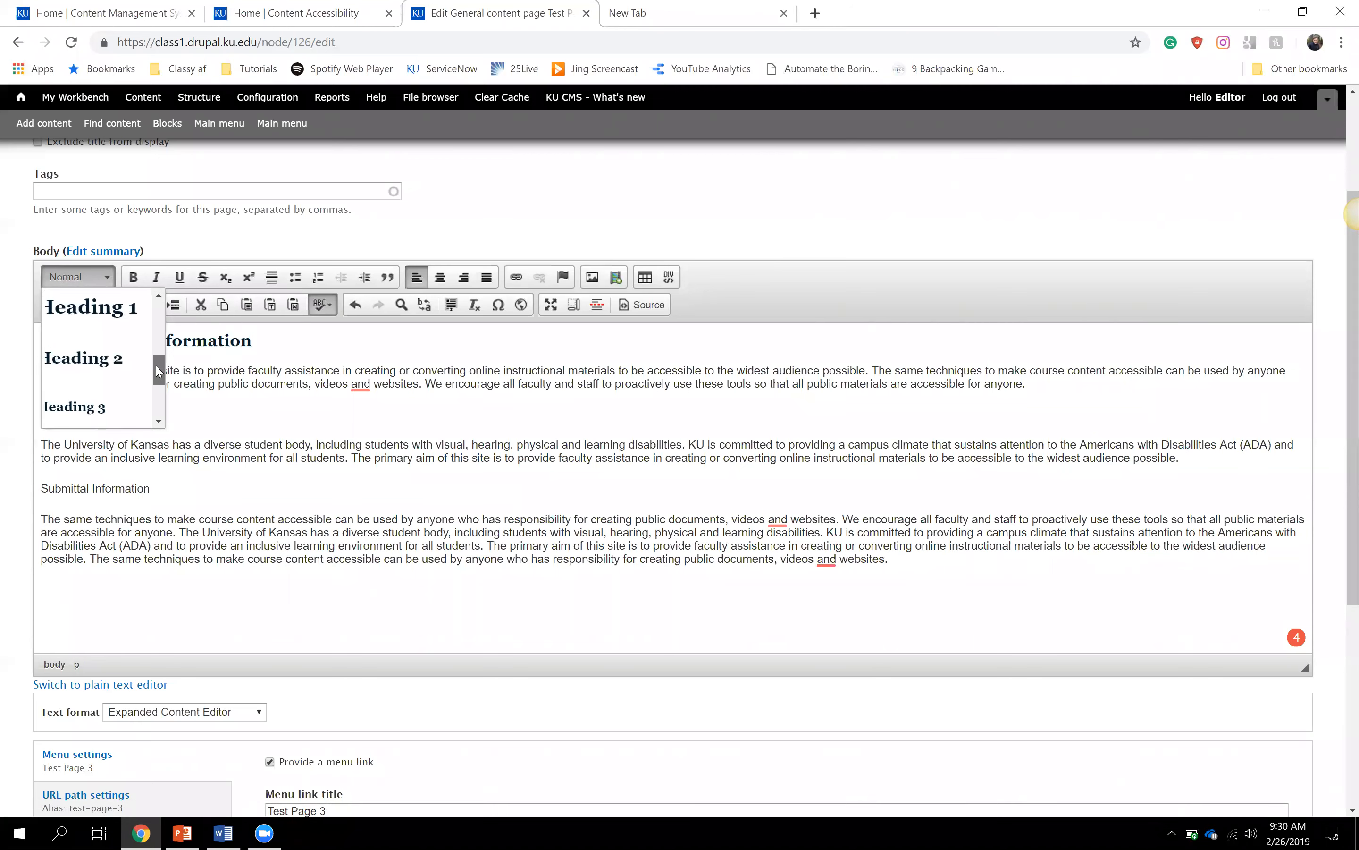
left_click(112, 419)
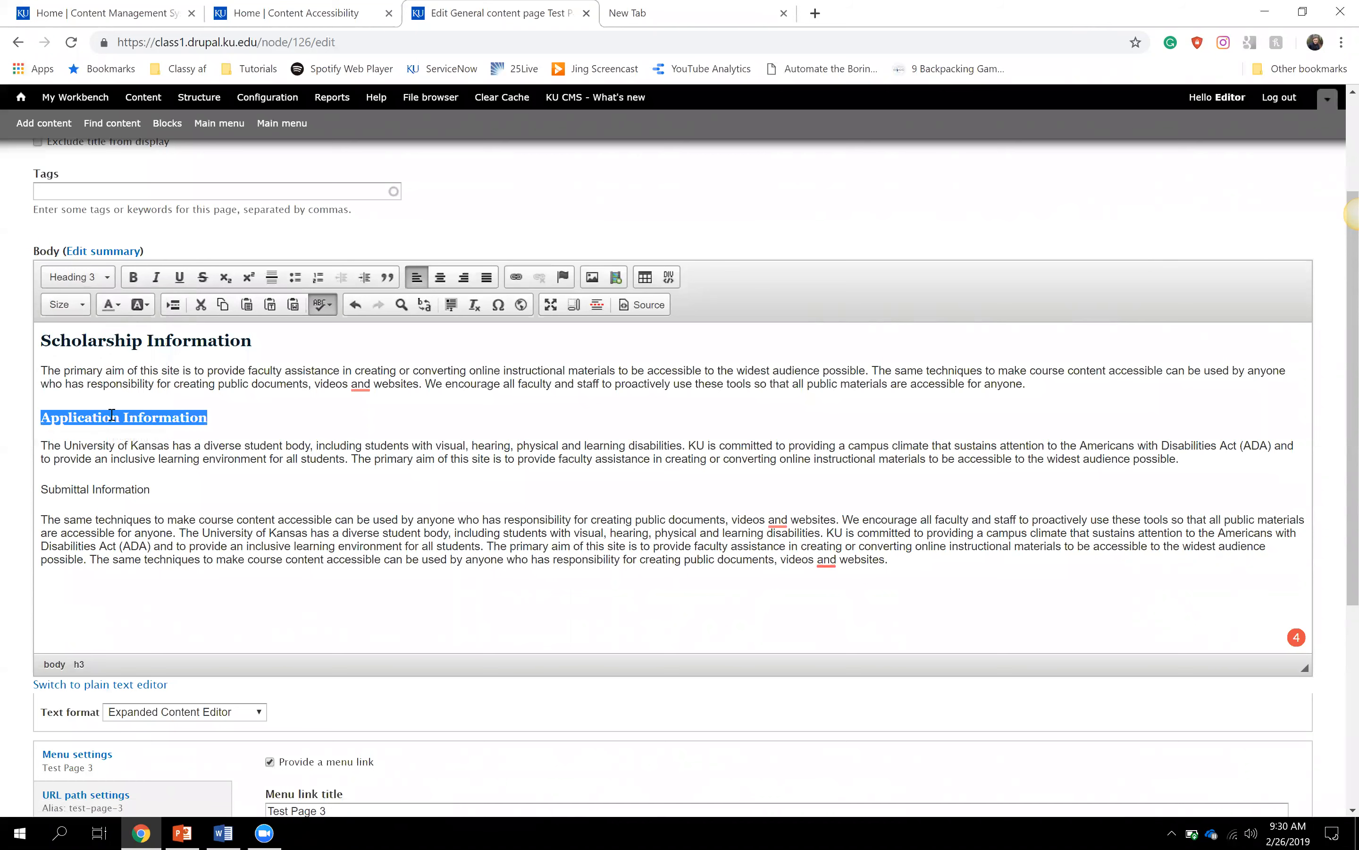
left_click(163, 481)
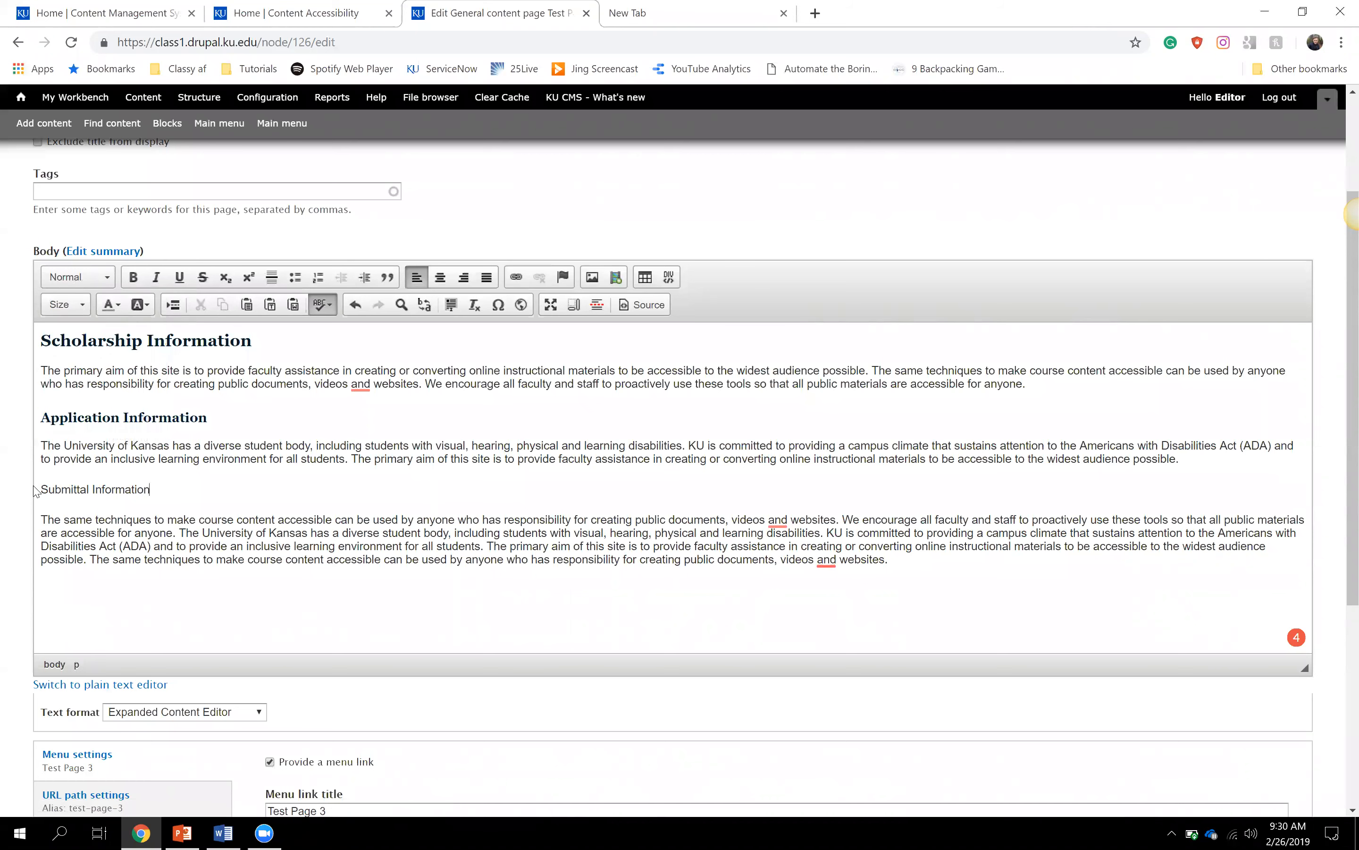
left_click_drag(39, 487, 153, 487)
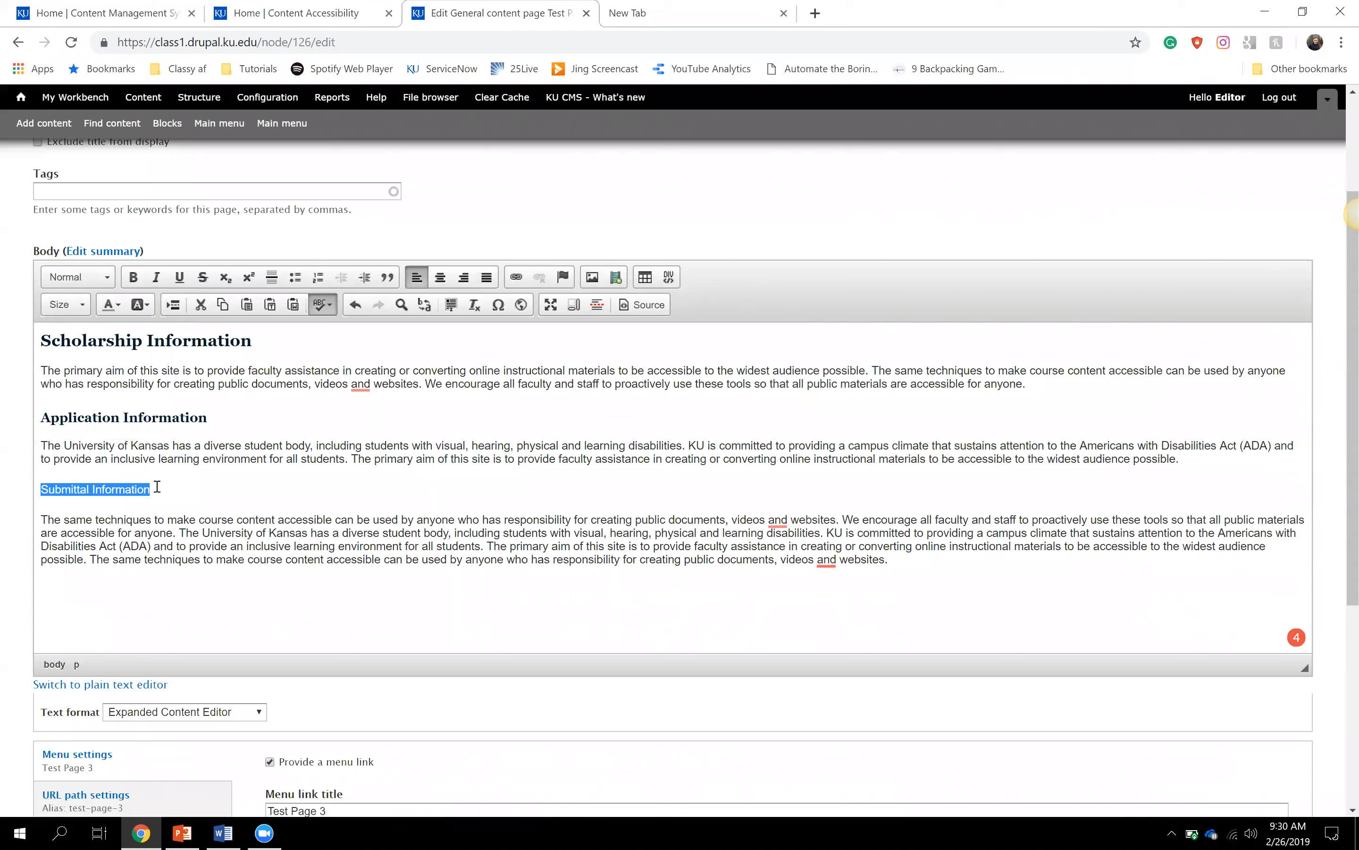
left_click(107, 281)
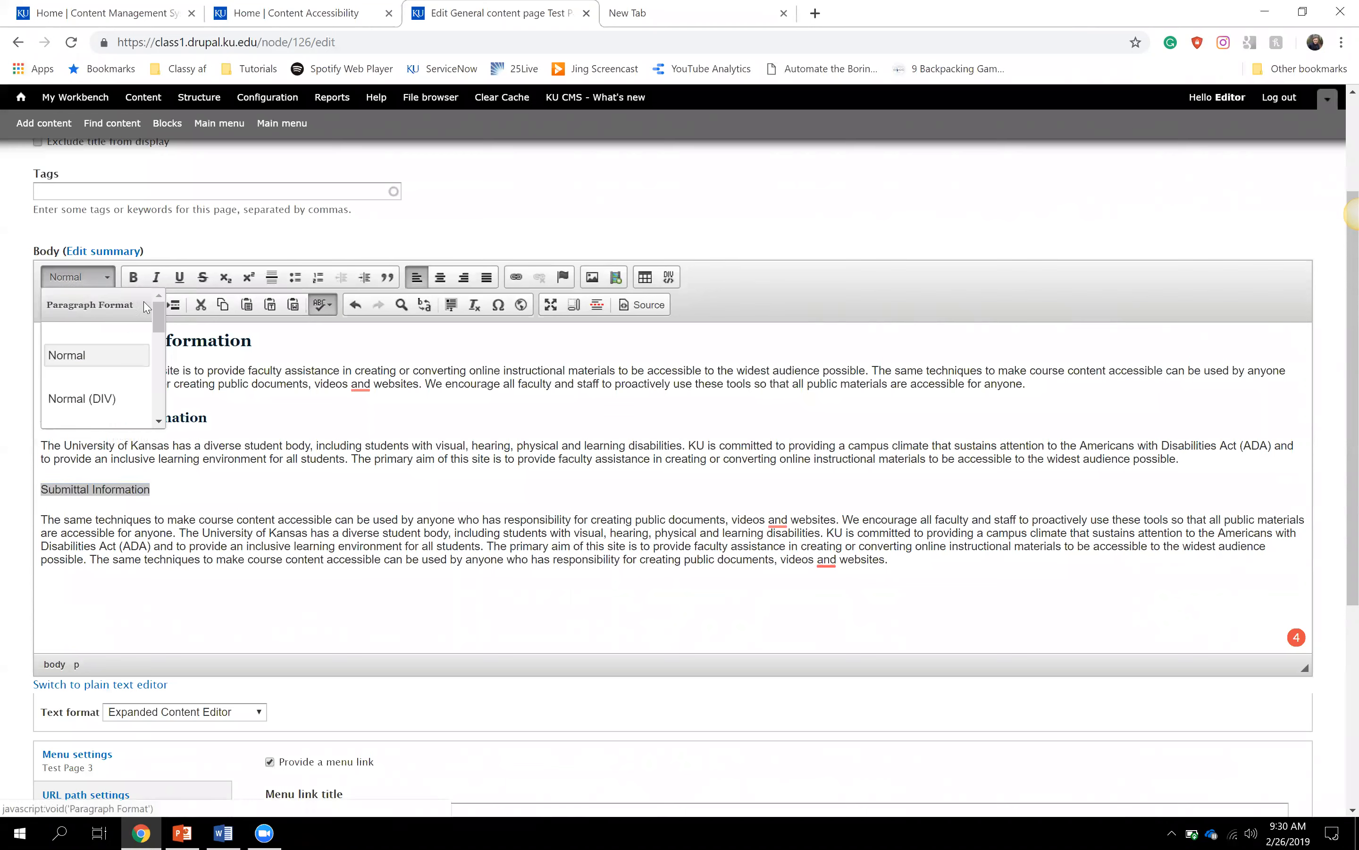
left_click_drag(160, 316, 141, 381)
left_click(124, 390)
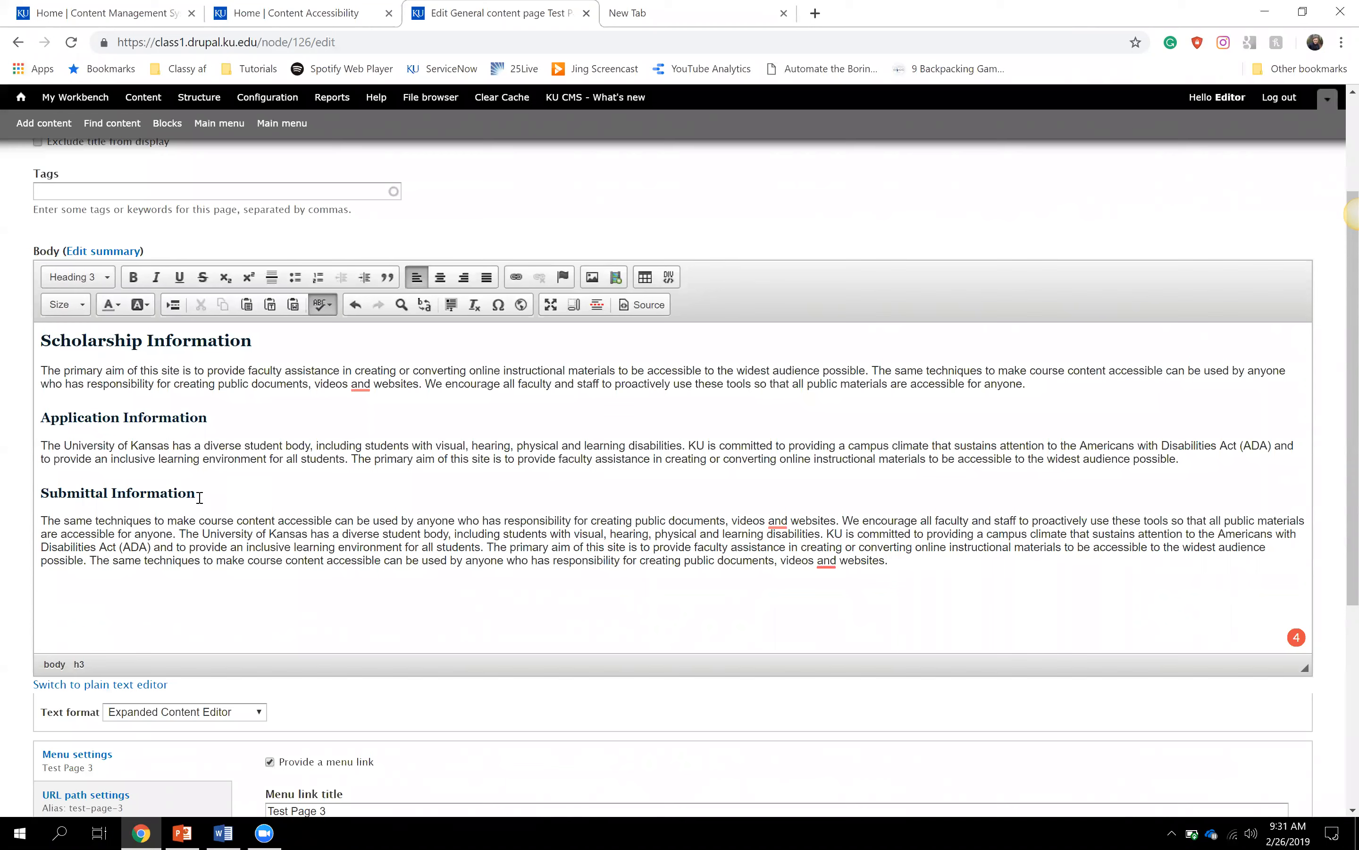
- Check the Application Information heading's level in Paragraph Format without changing it
left_click(43, 493, "shift")
left_click_drag(208, 416, 29, 416)
left_click(94, 280)
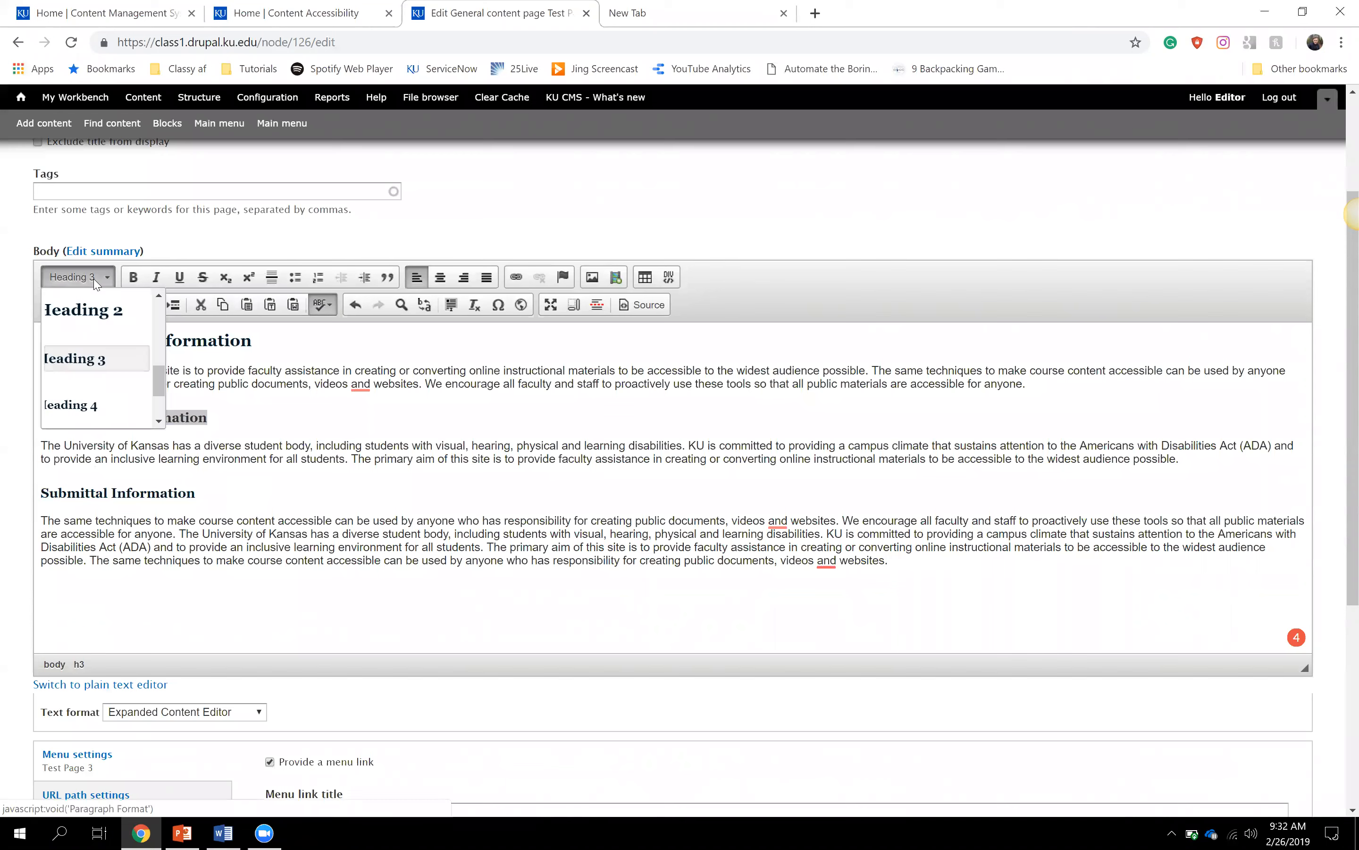
left_click(286, 400)
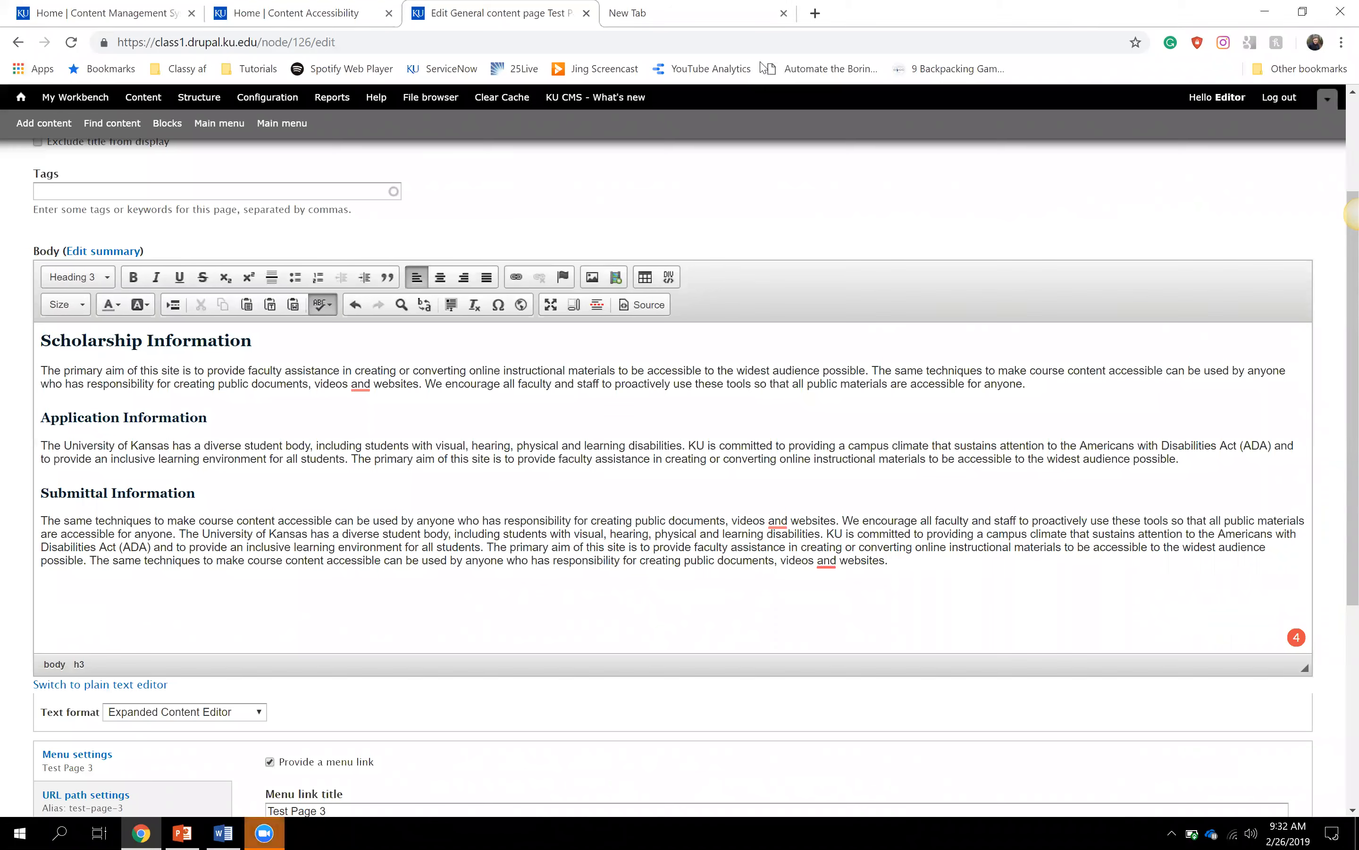
- Check the formats of the first paragraph and Scholarship Information heading, then show the font Size choices
left_click(384, 386)
left_click(197, 340)
left_click(304, 375)
left_click(104, 281)
mouse_move(156, 327)
left_mouse_down()
mouse_move(157, 381)
mouse_move(164, 307)
left_mouse_up()
left_click(259, 369)
left_click(82, 310)
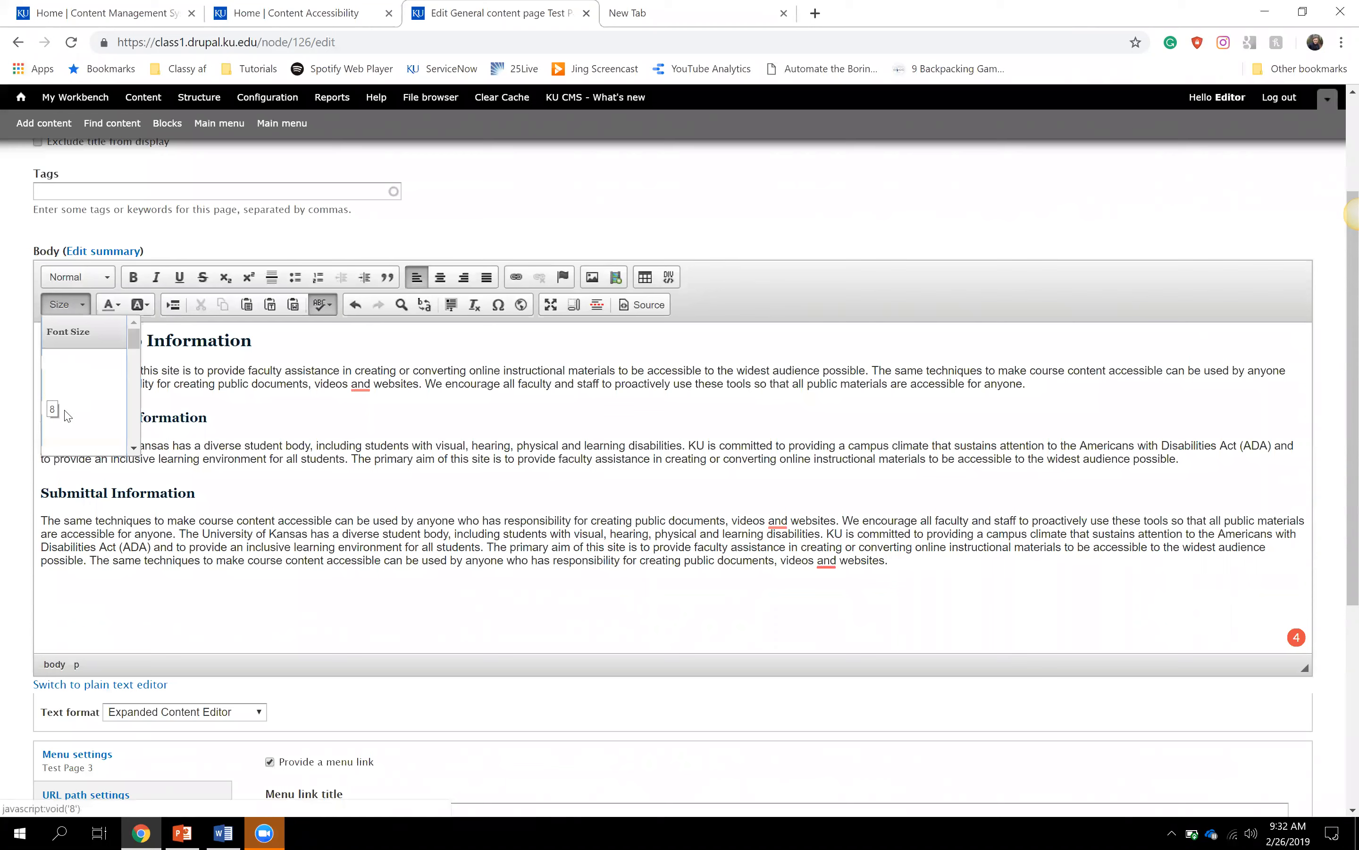
- Dismiss the Size list, then open and close Paragraph Format without changing any formatting
mouse_move(135, 349)
left_mouse_down()
mouse_move(141, 449)
mouse_move(145, 348)
left_mouse_up()
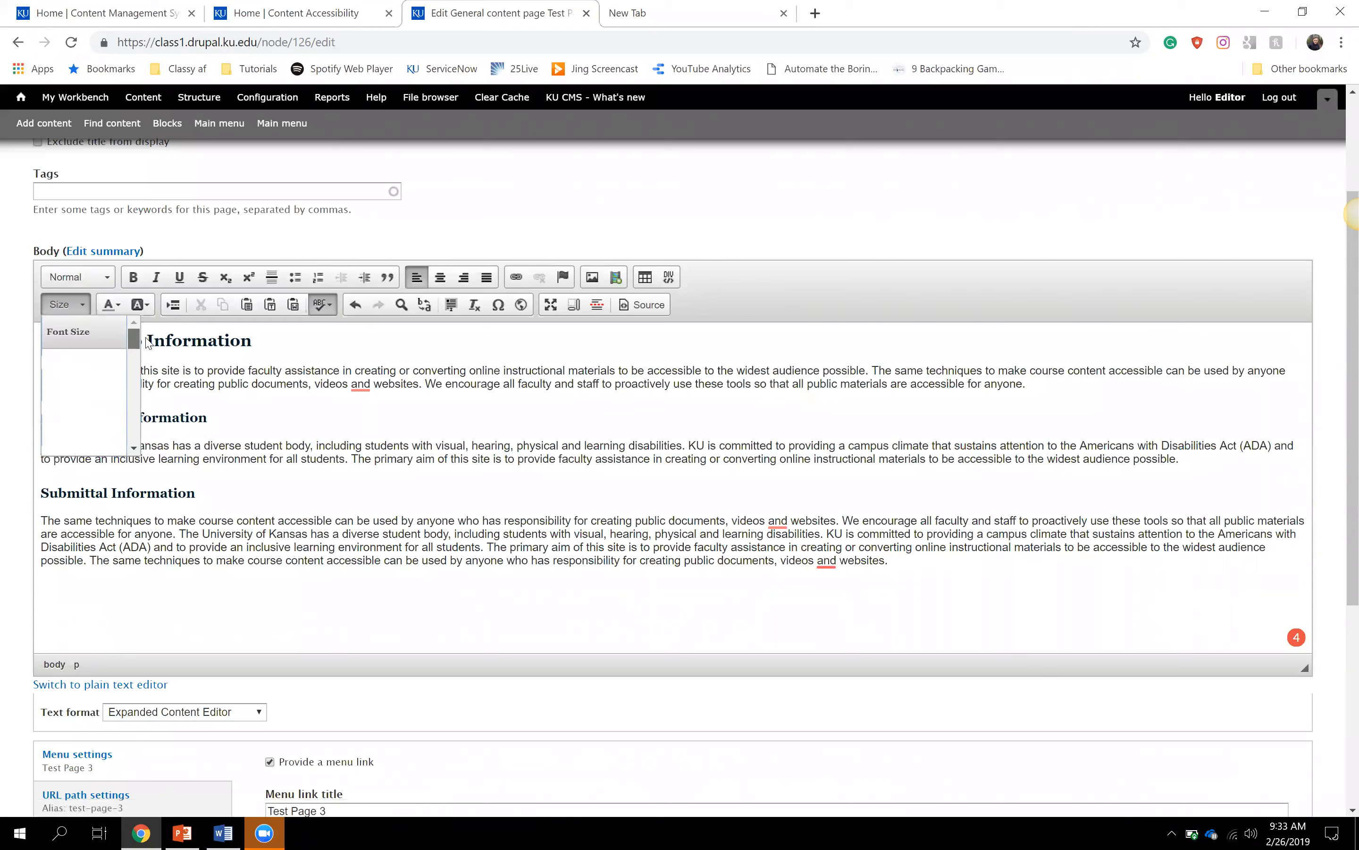
left_click(85, 310)
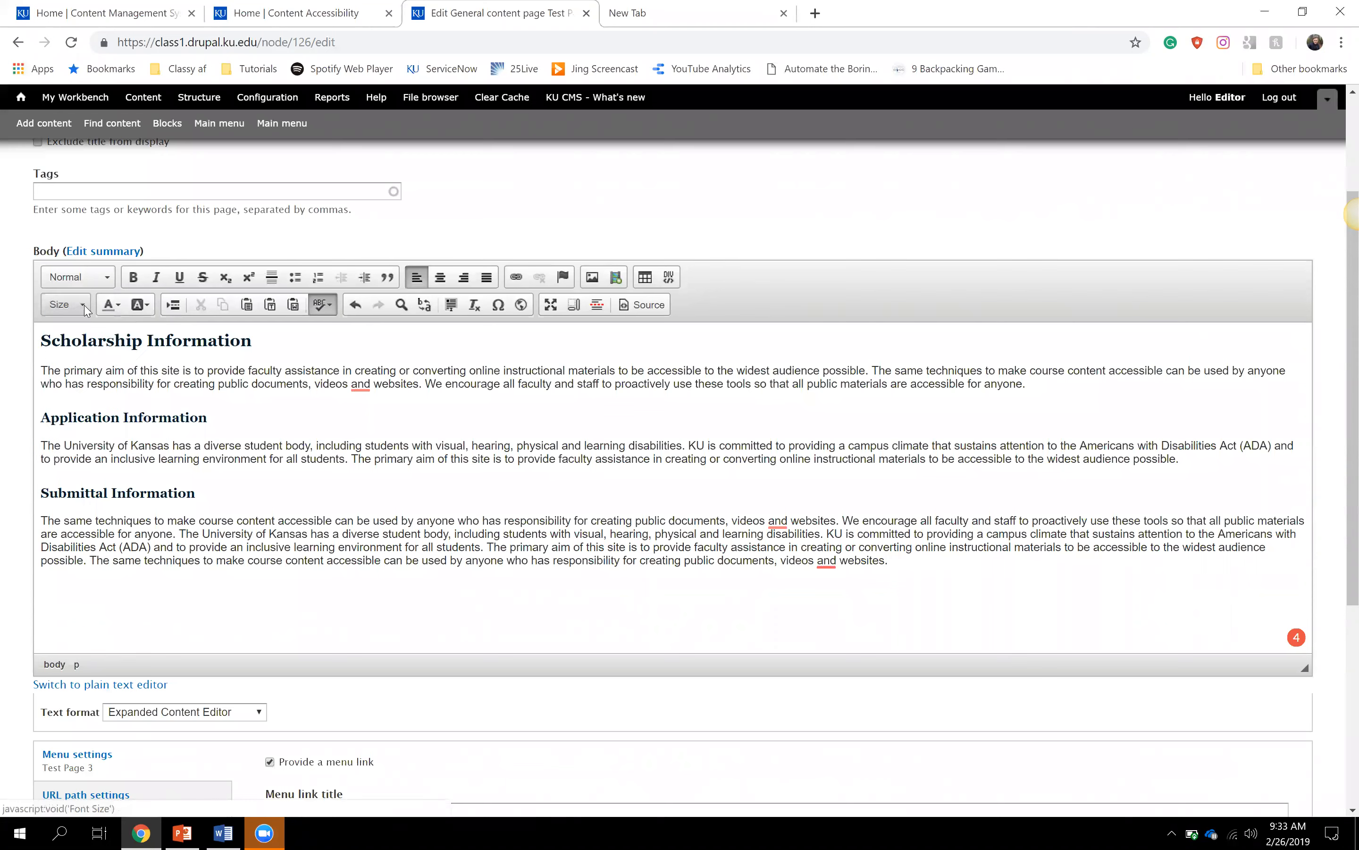
left_click(84, 281)
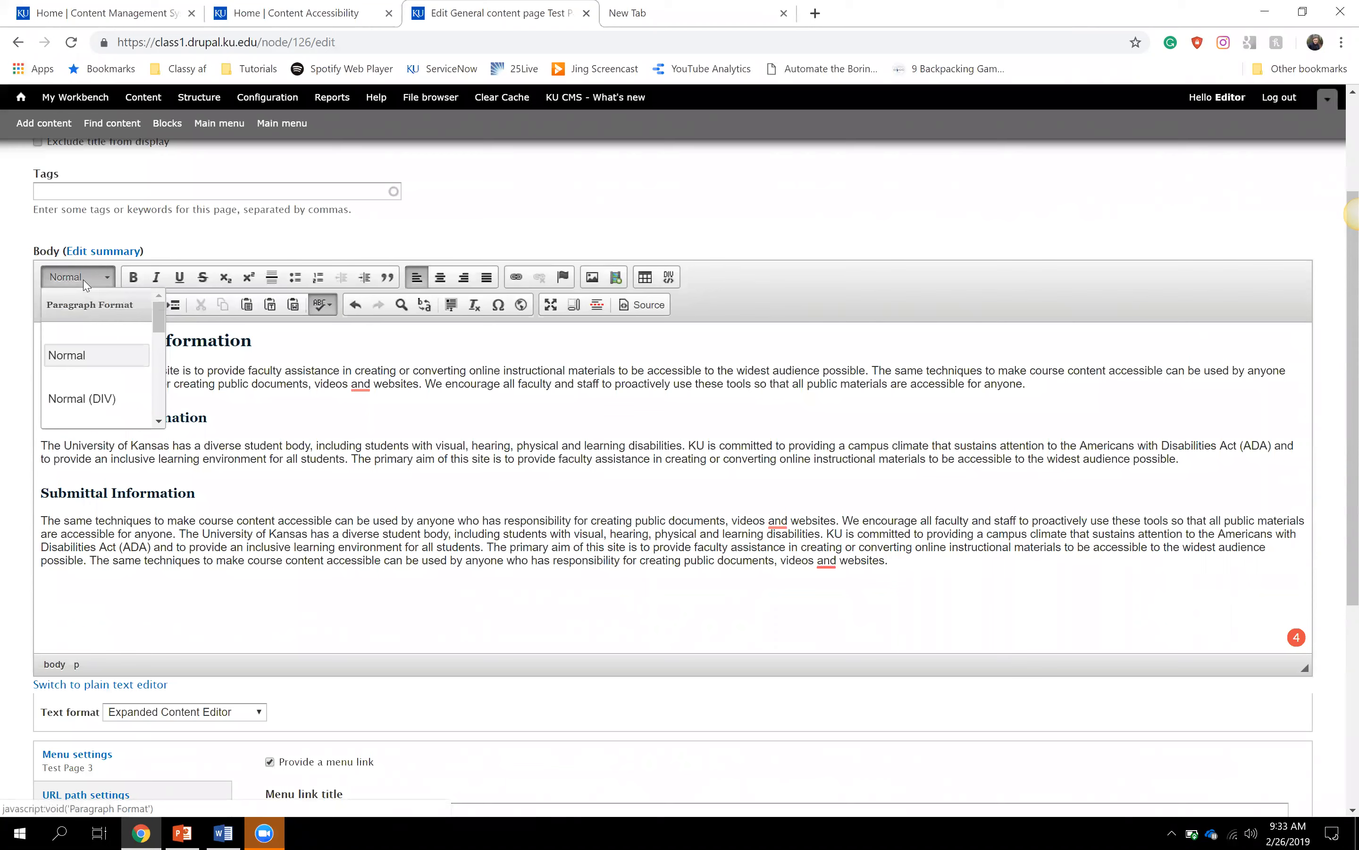
left_click(85, 280)
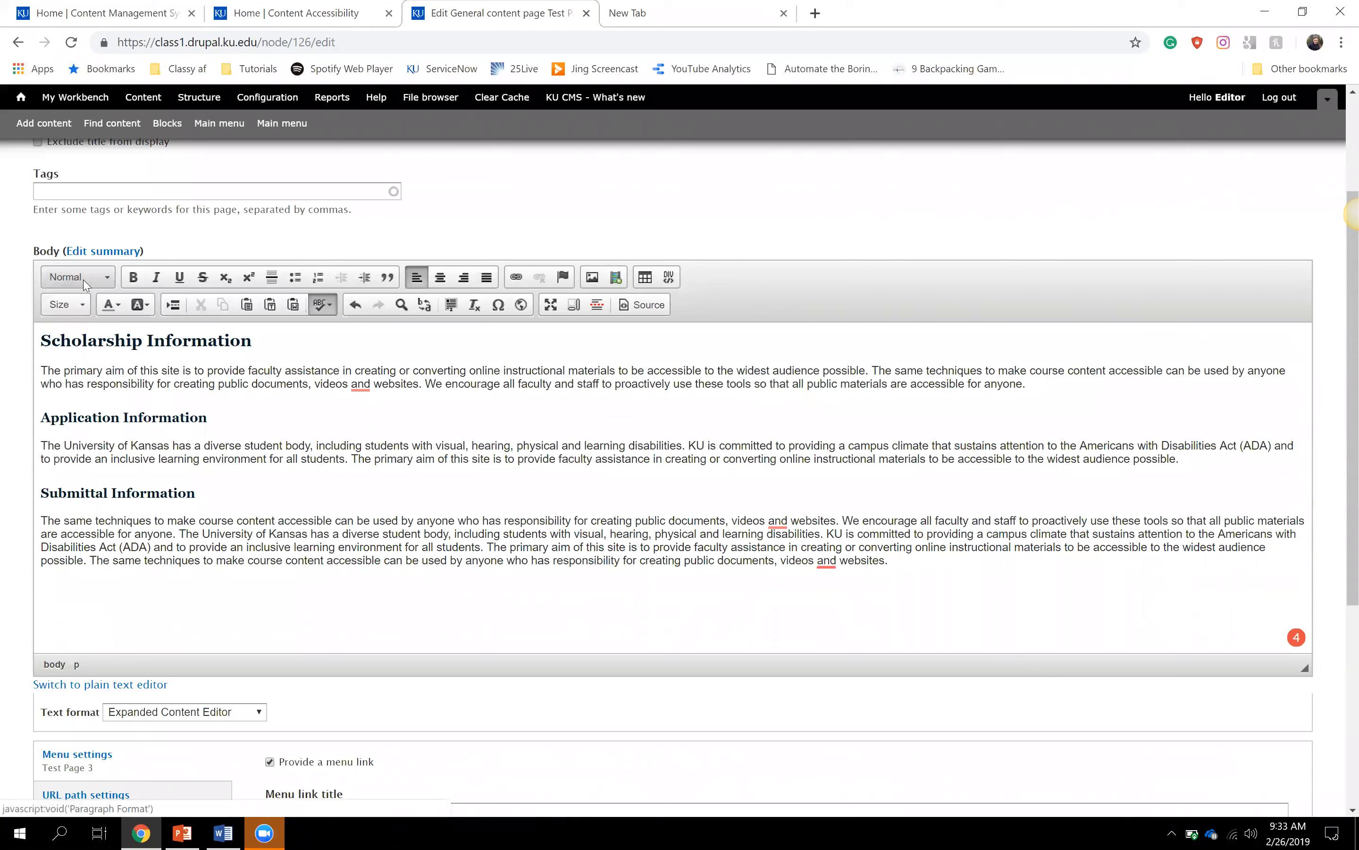
left_click(118, 314)
left_click(141, 309)
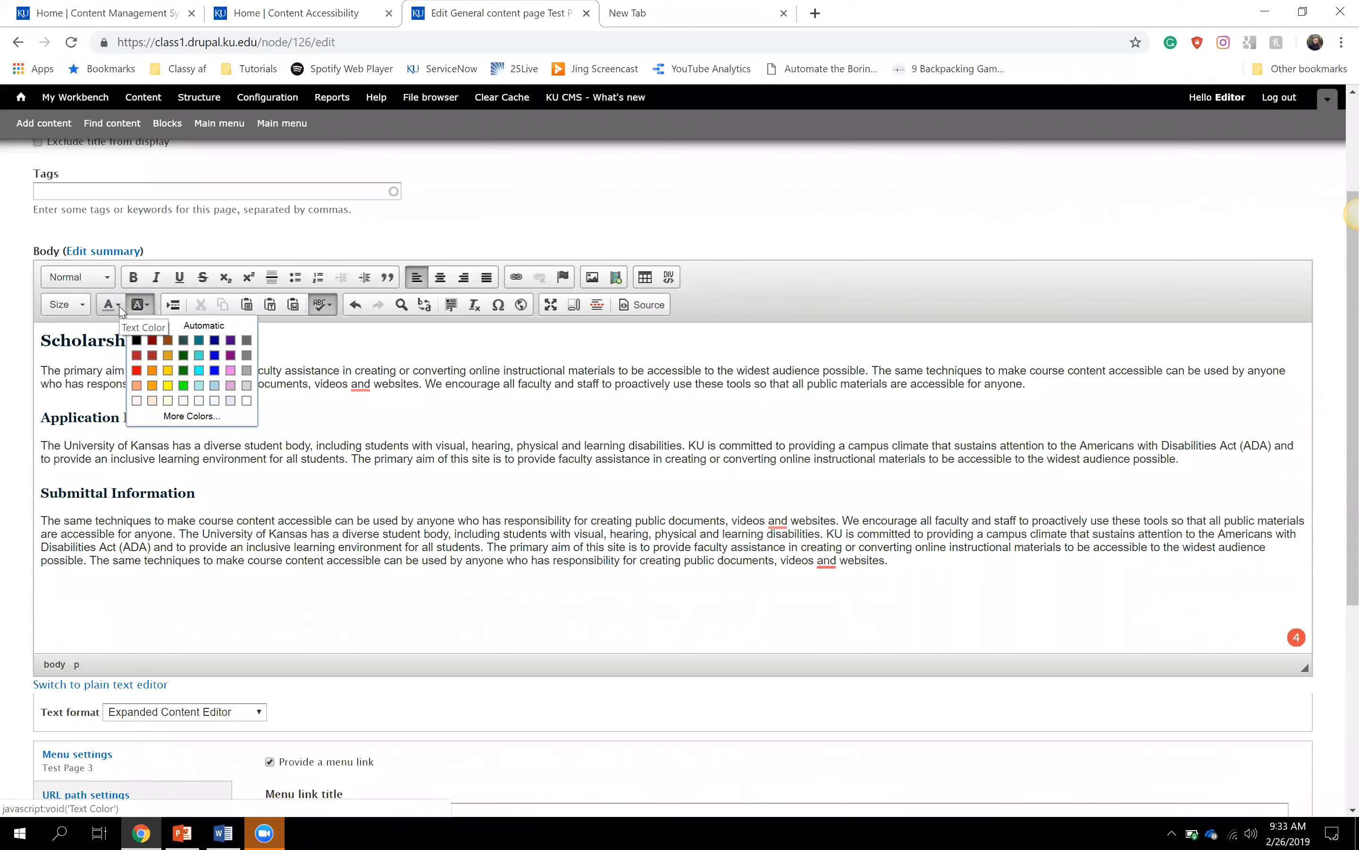
left_click(465, 416)
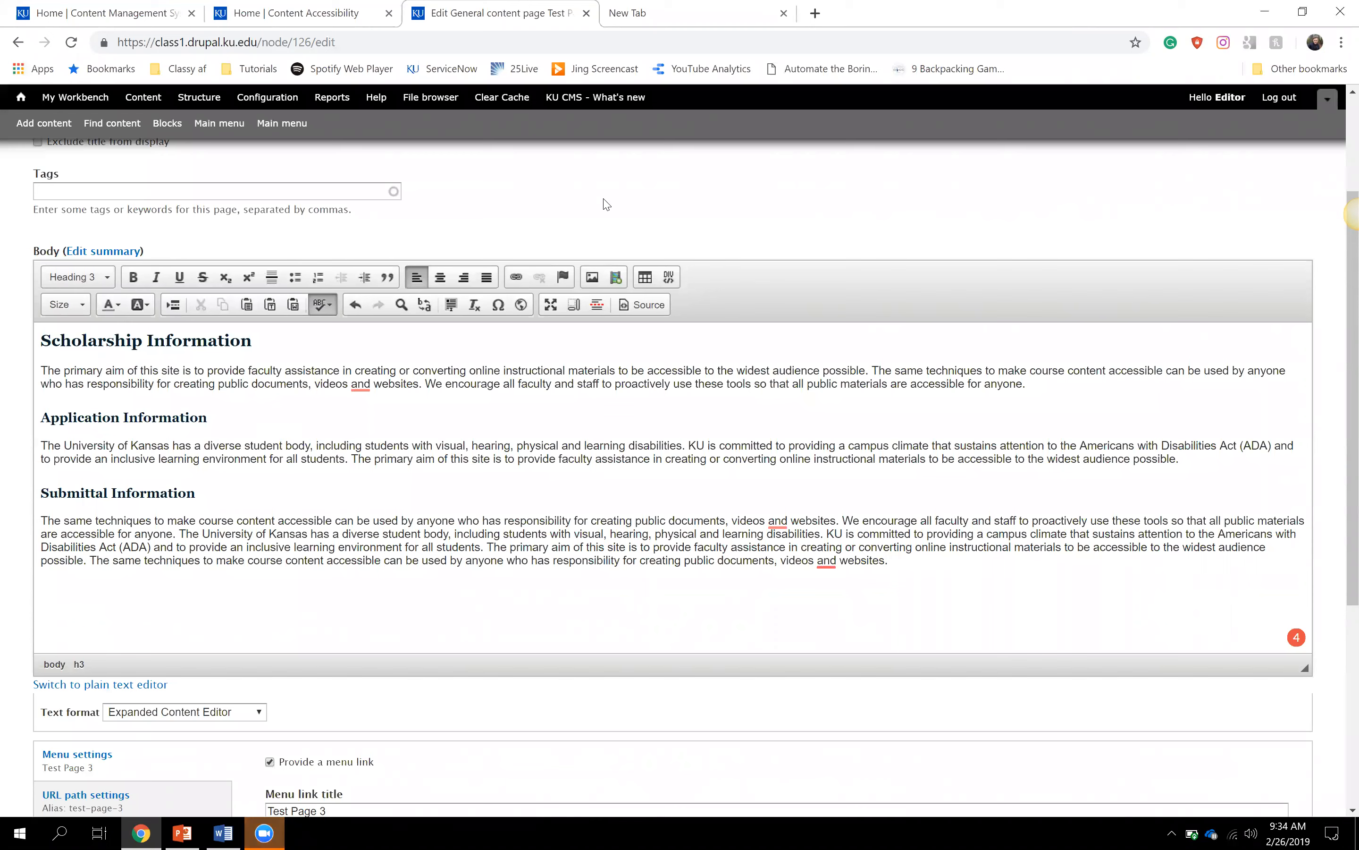
- Switch from the editor to the Home | Content Accessibility tab and clear the page highlight
left_click(265, 520)
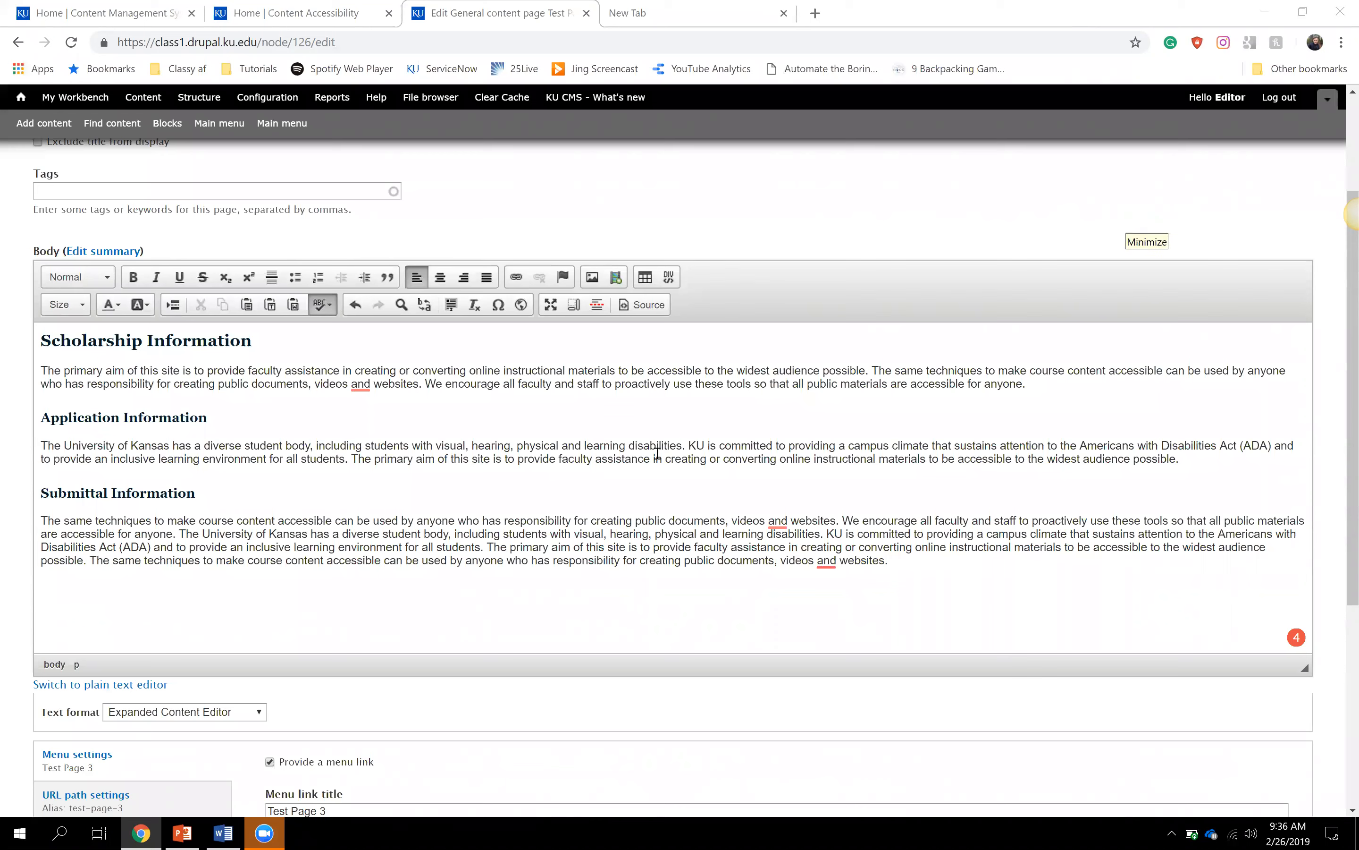
left_click(206, 489)
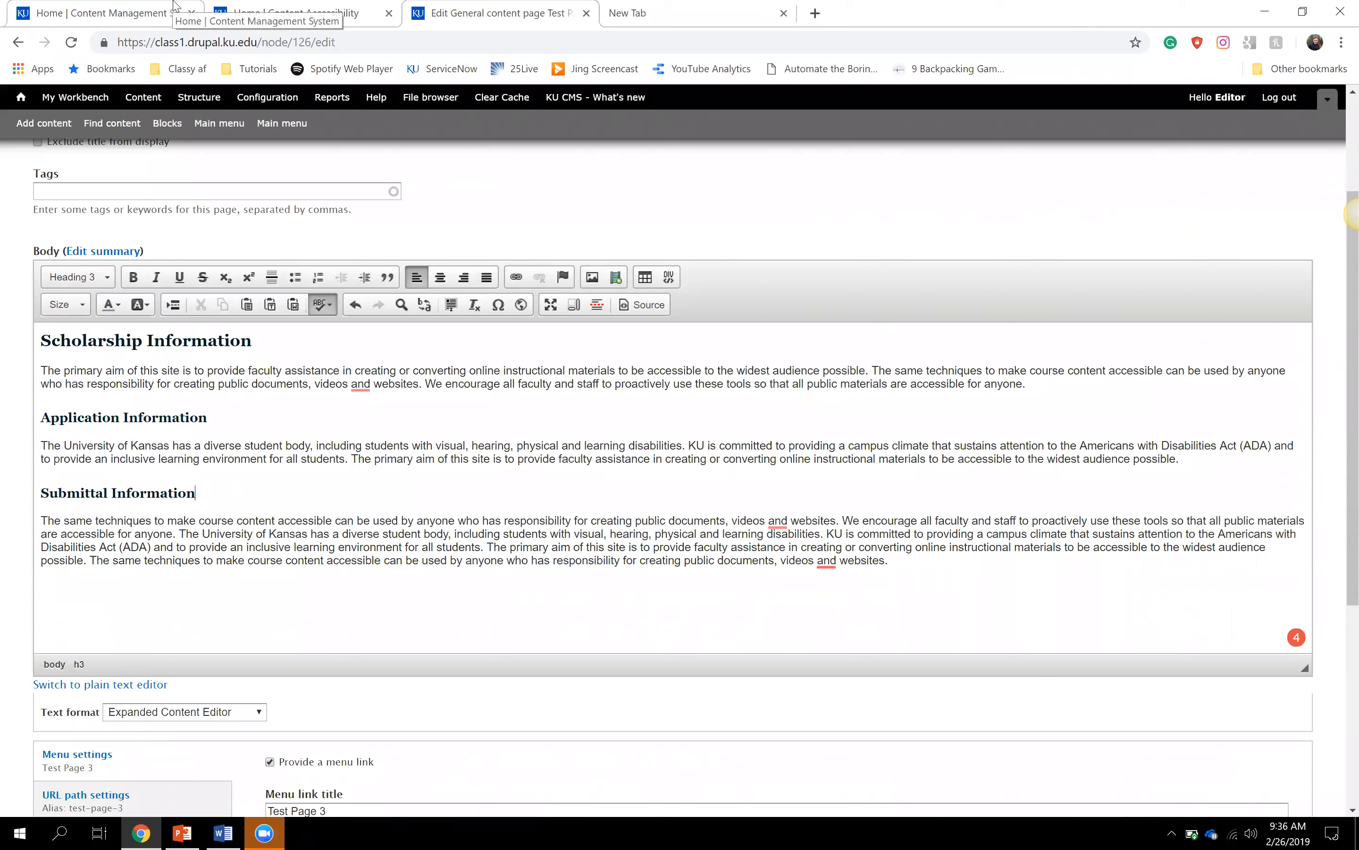
left_click(297, 13)
left_click(148, 252)
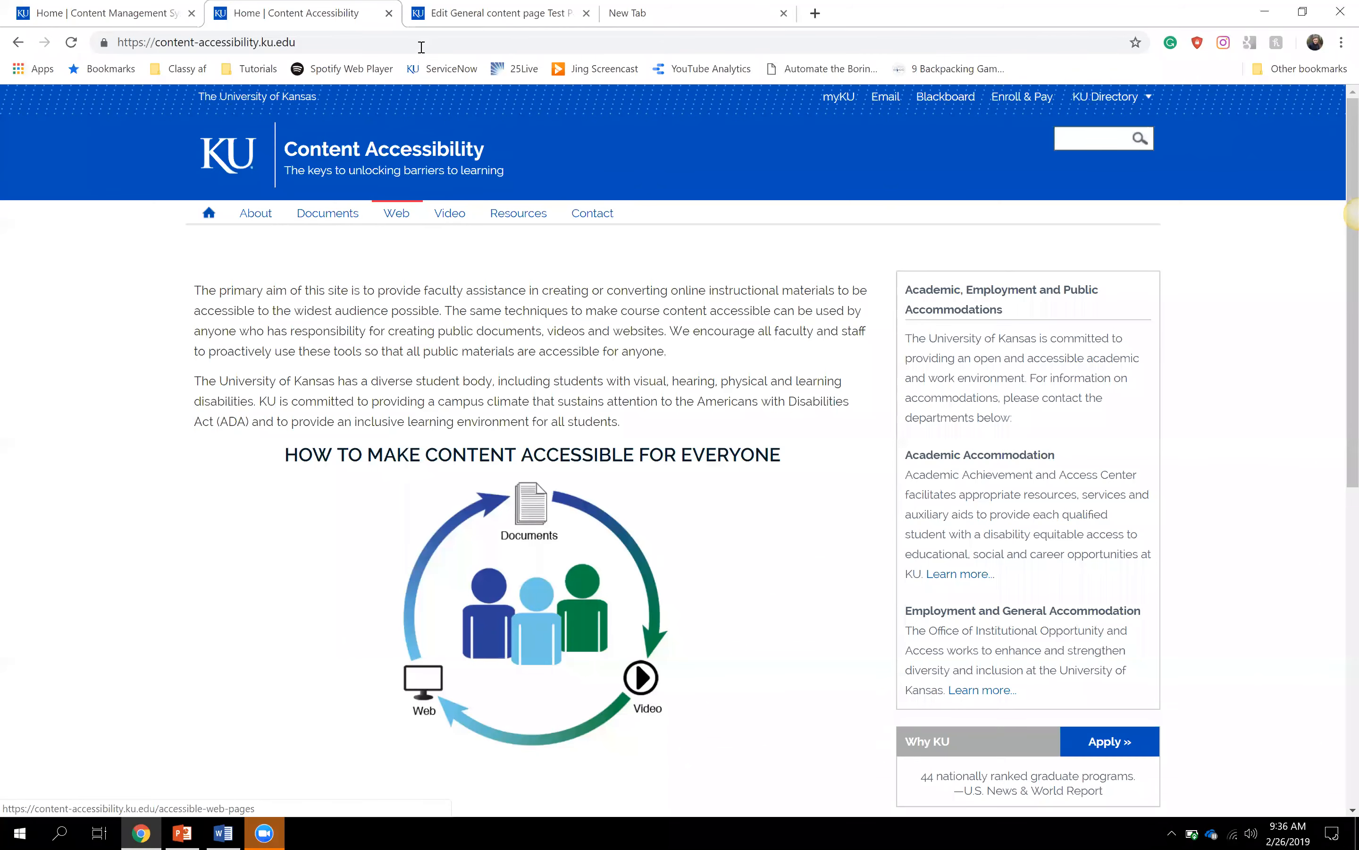
- Close the Content Accessibility tab and open the KU CMS Guide's Instructions page
left_click(388, 13)
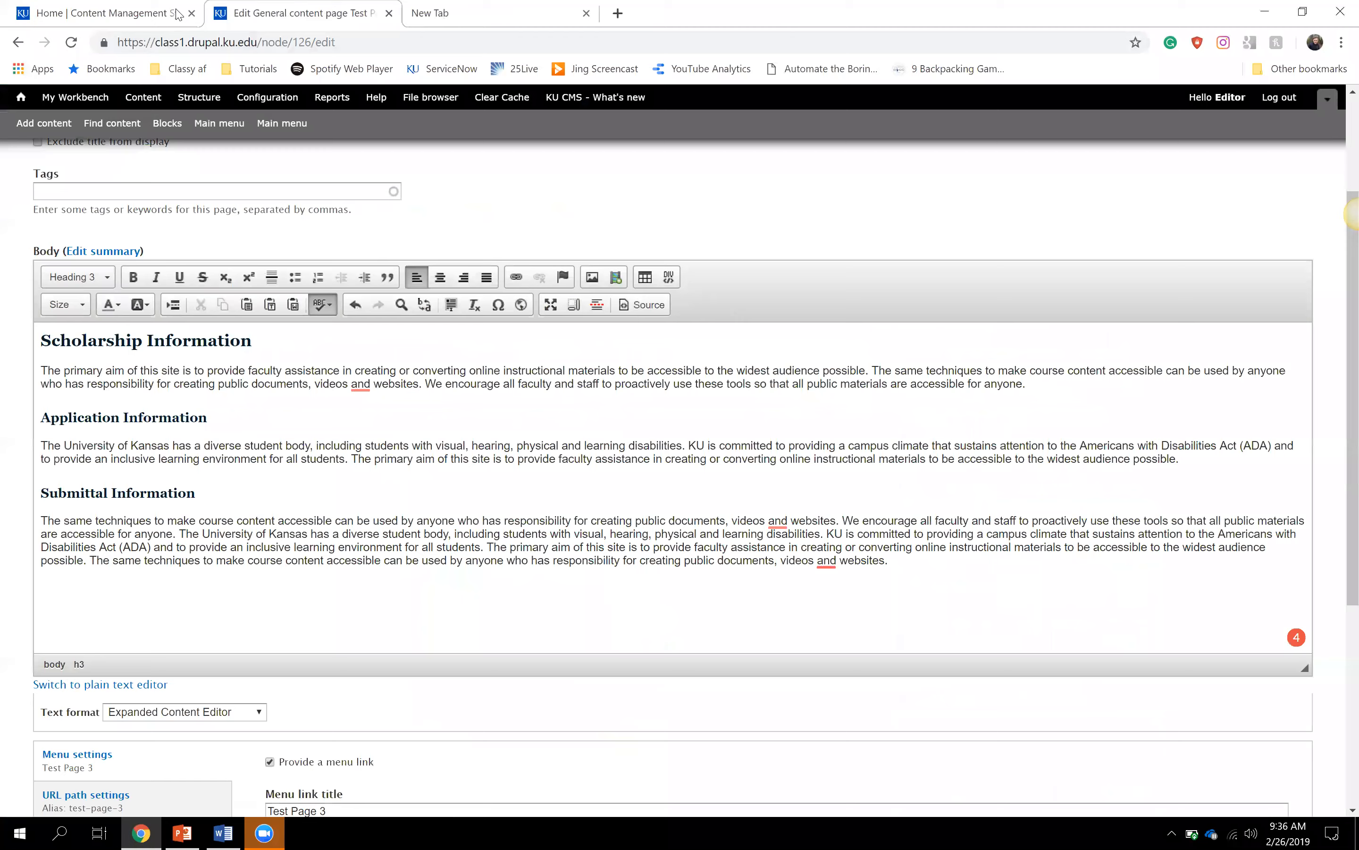
left_click(166, 17)
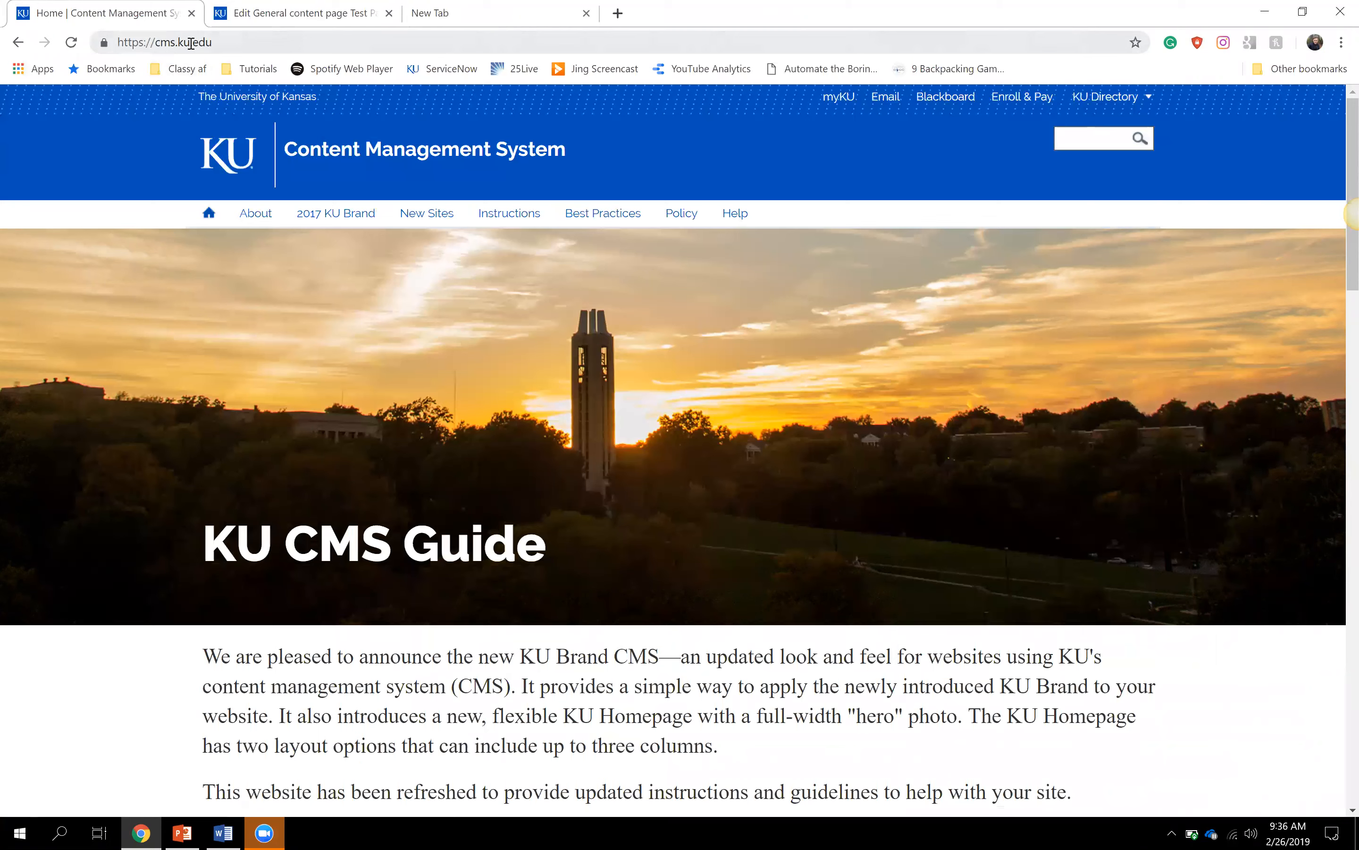
left_click(527, 226)
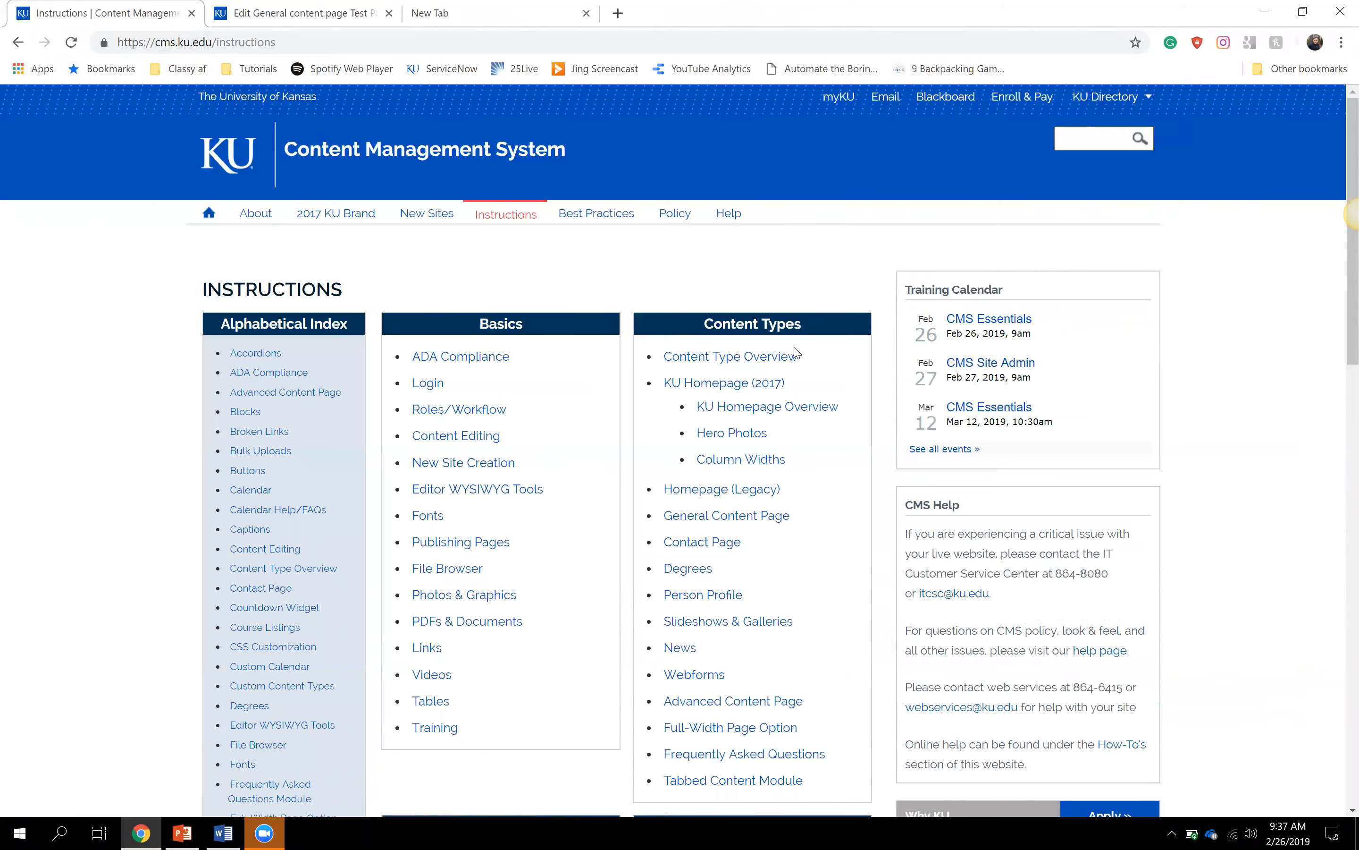
scroll(797, 353, "down", 3)
scroll(797, 353, "down", 6)
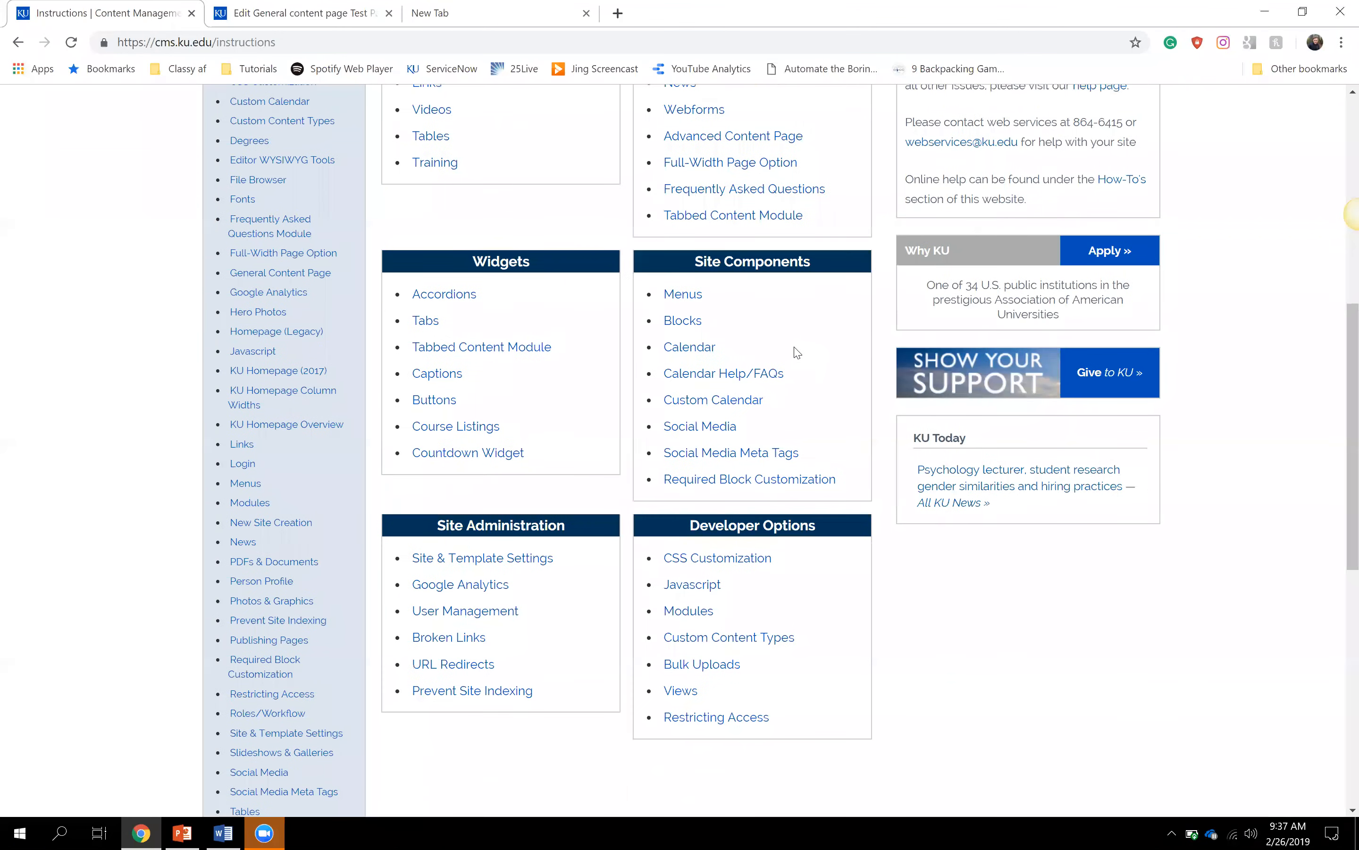
scroll(797, 353, "up", 8)
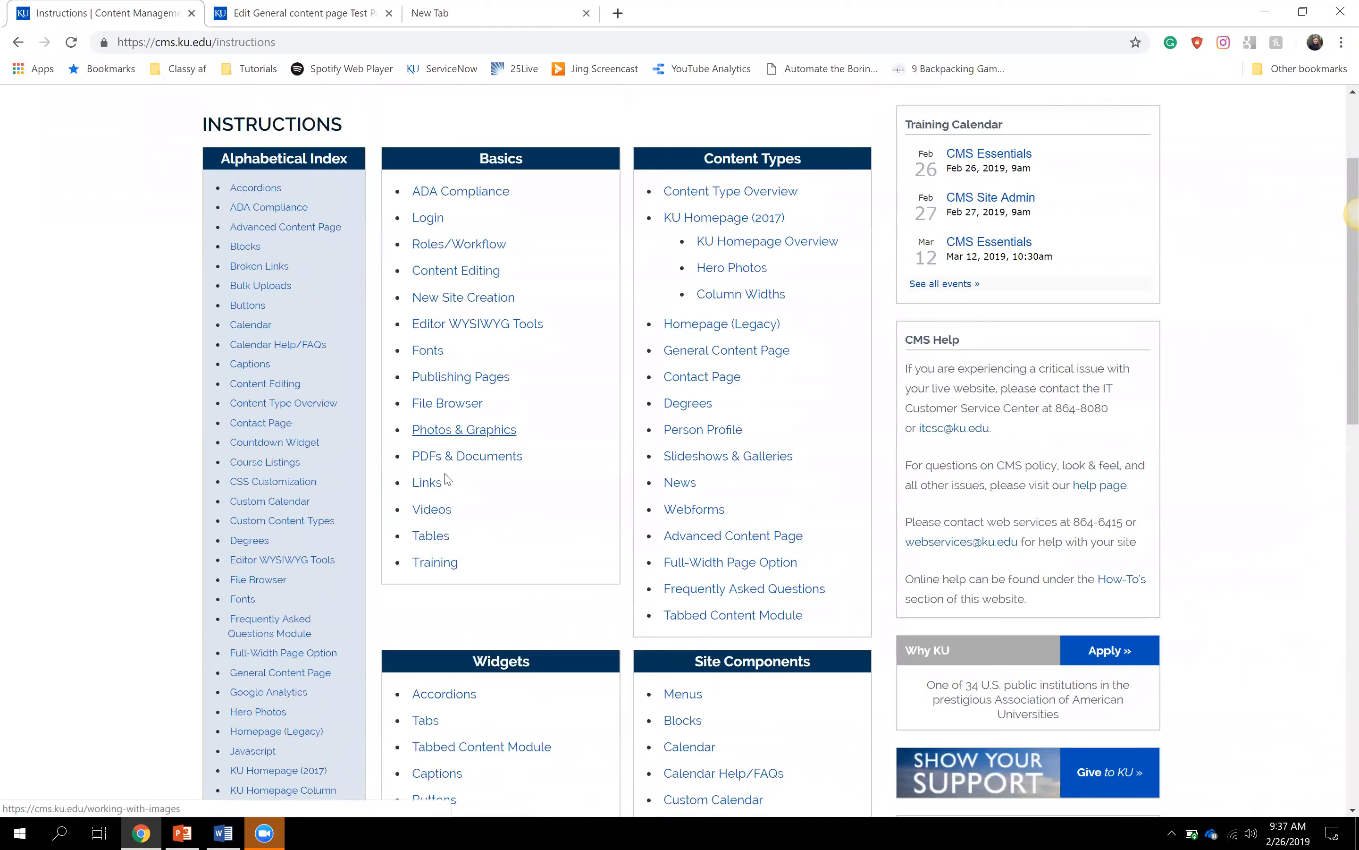
- Read the Links instructions, then close the guide tab to return to the editor
left_click(431, 496)
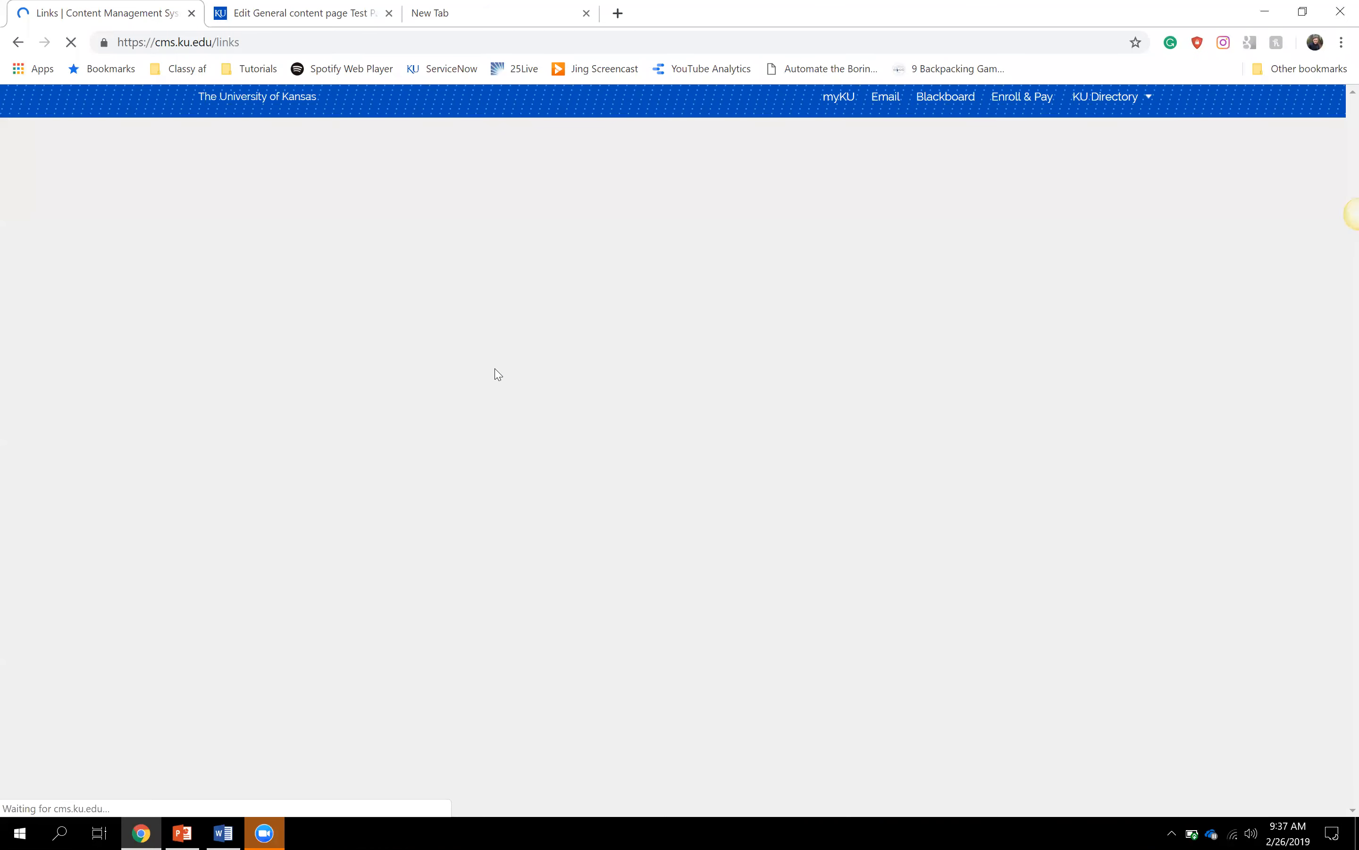
scroll(371, 398, "down", 10)
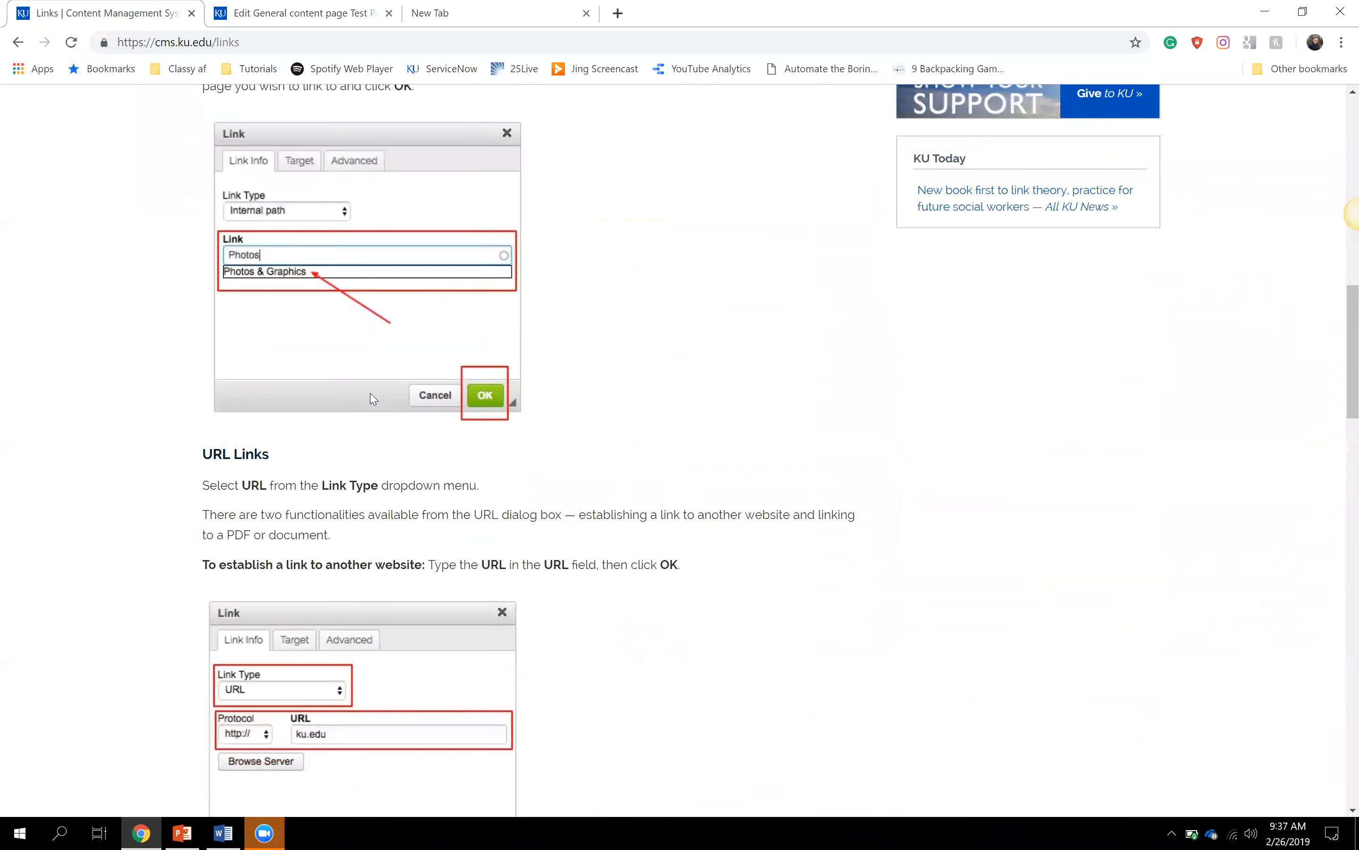
scroll(371, 396, "up", 15)
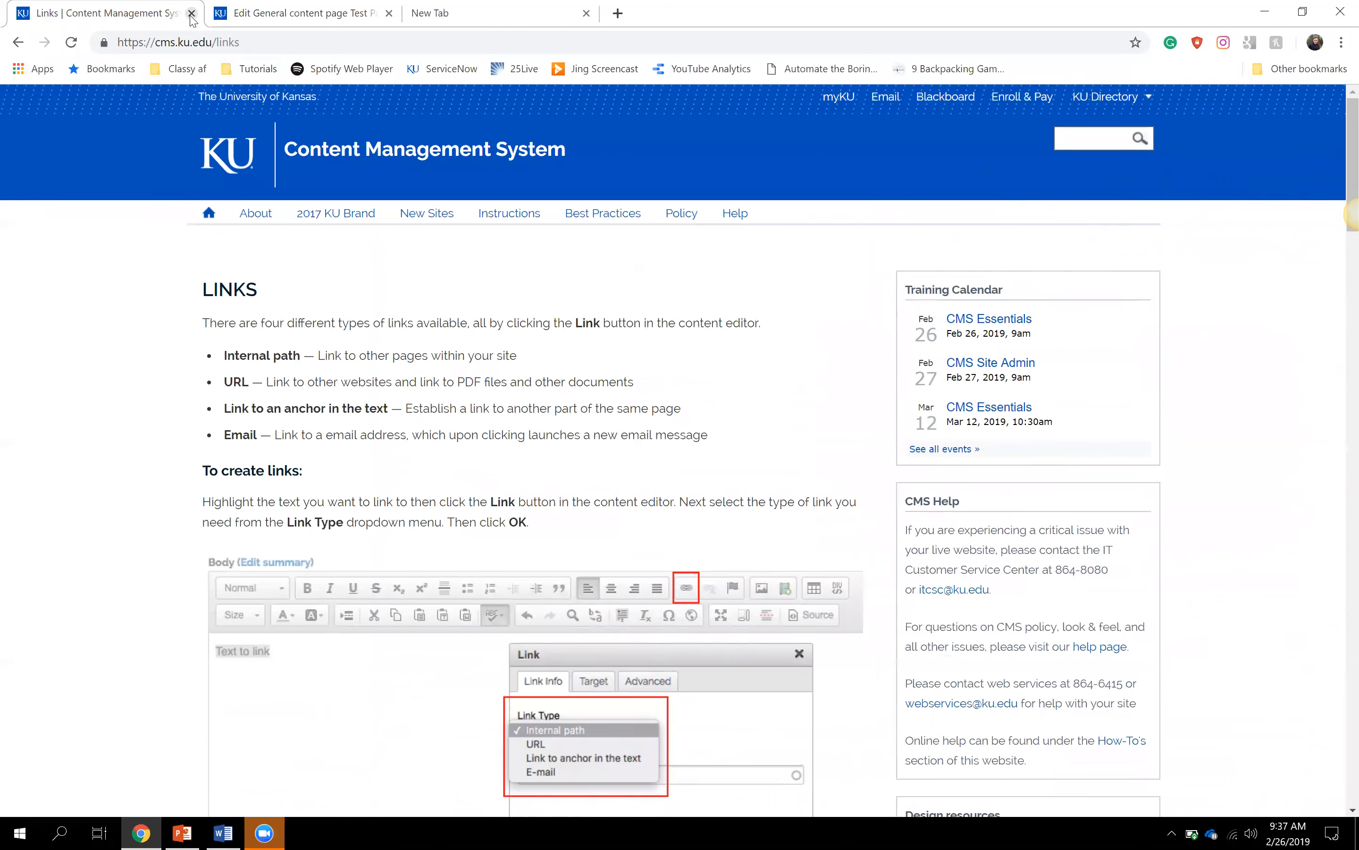
left_click(191, 12)
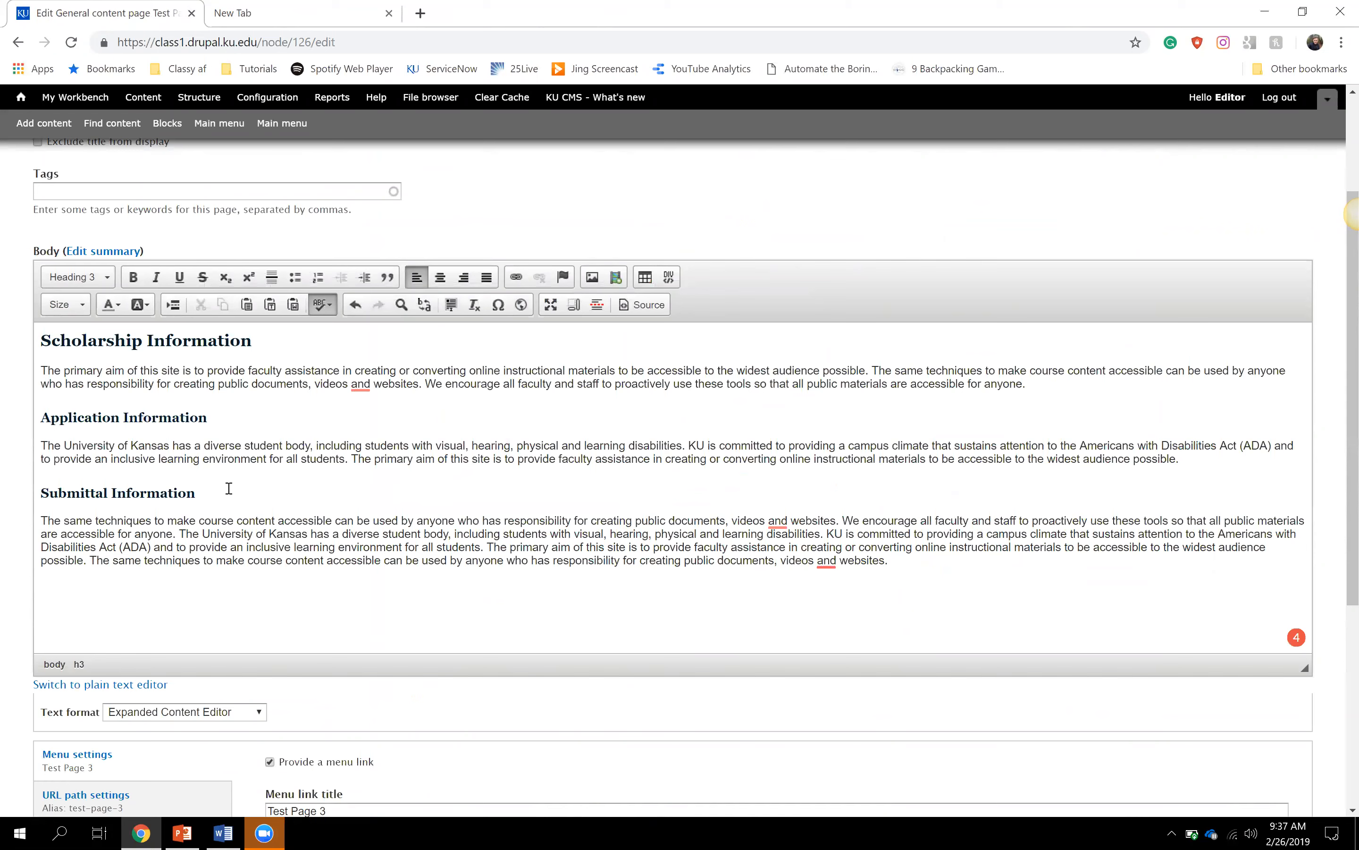
left_click(903, 559)
left_click(97, 276)
left_click_drag(160, 322, 162, 369)
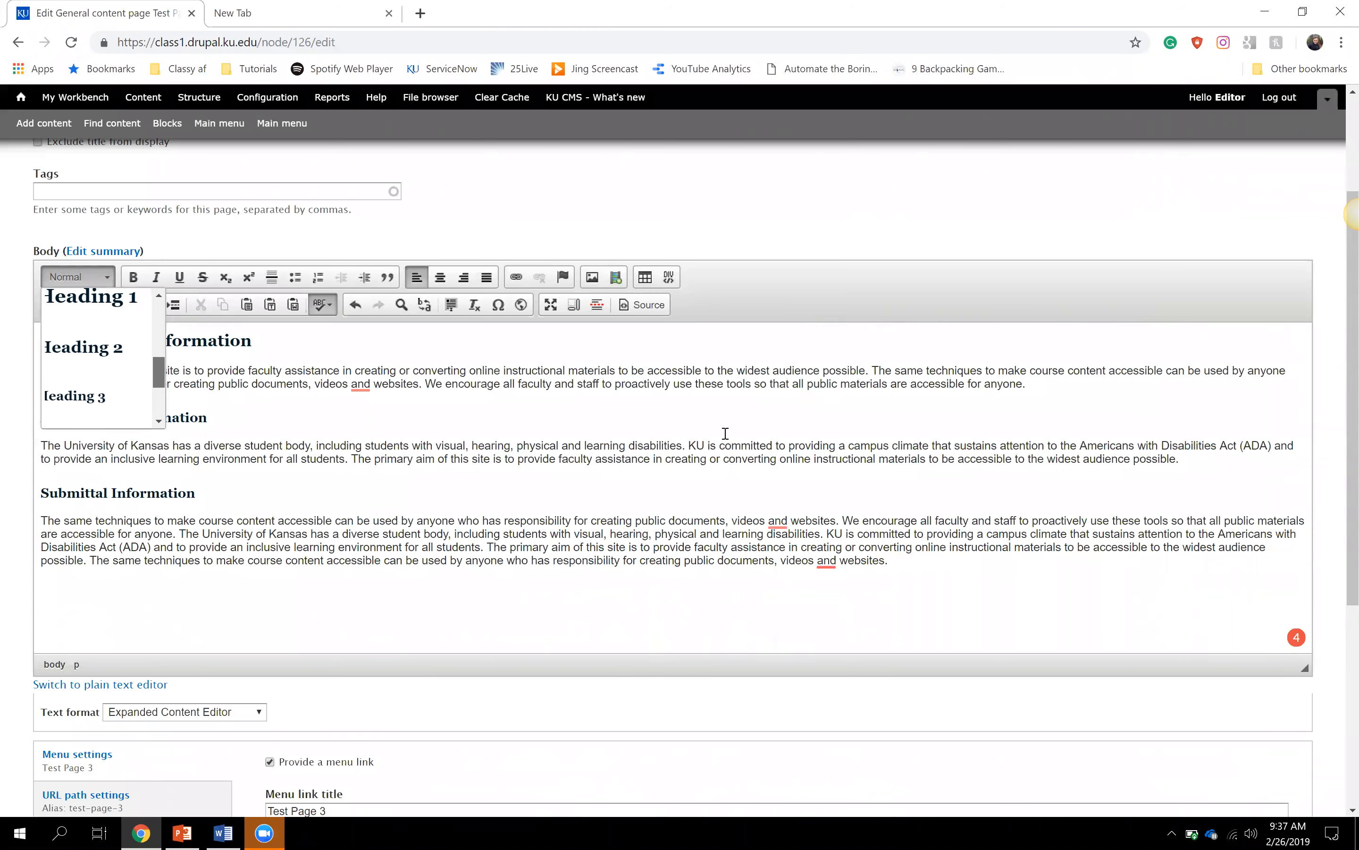
left_click(710, 445)
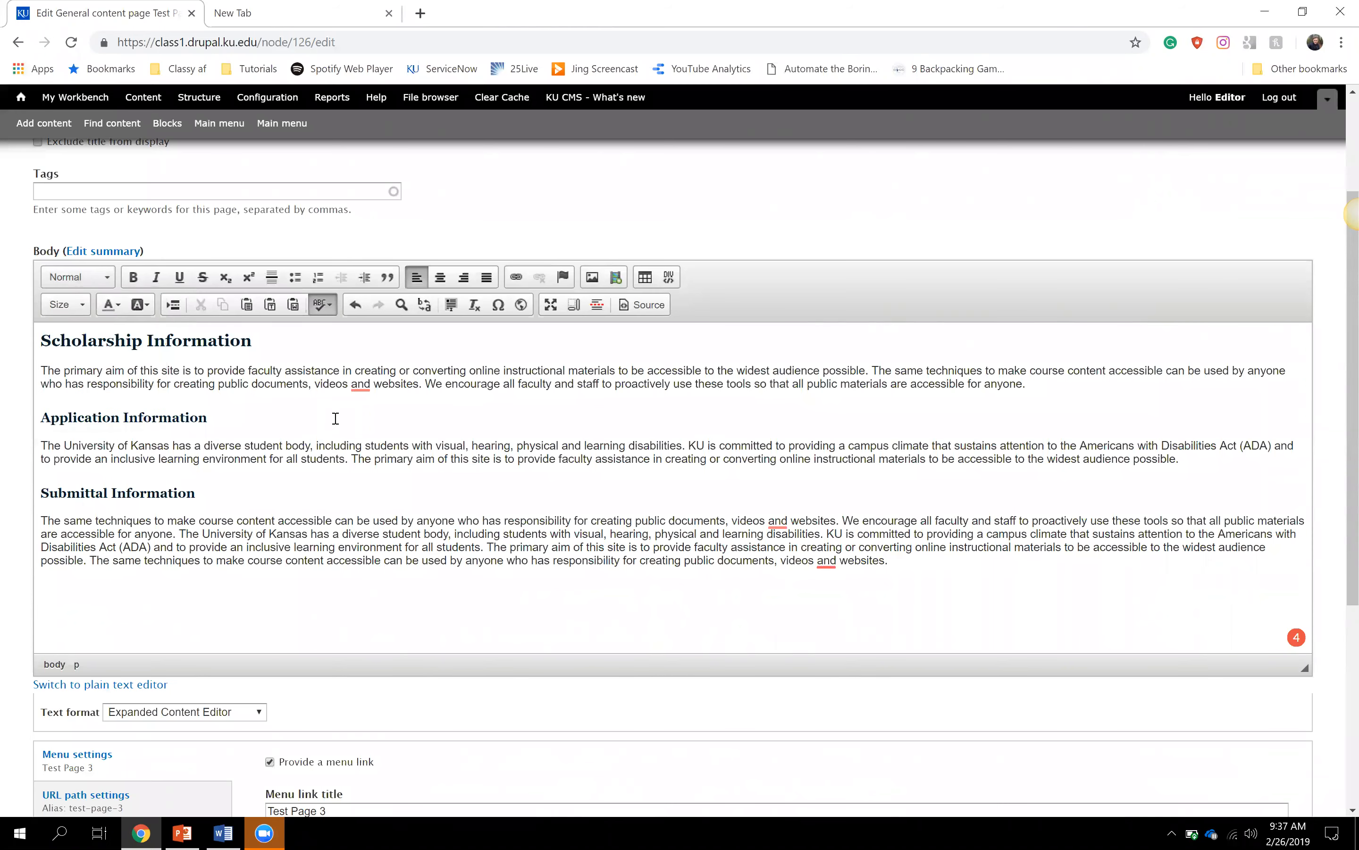
scroll(335, 418, "up", 1)
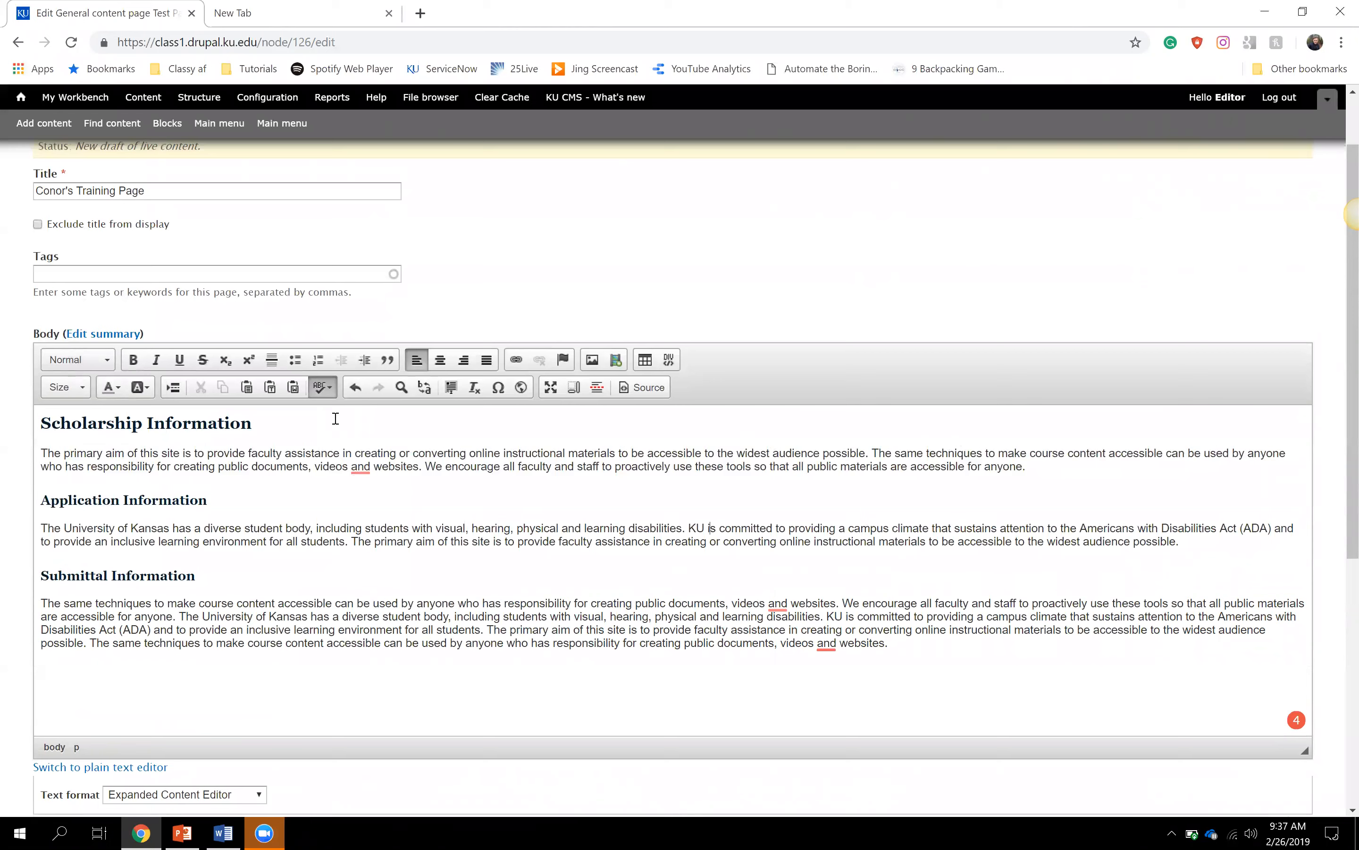
left_click_drag(147, 194, 34, 195)
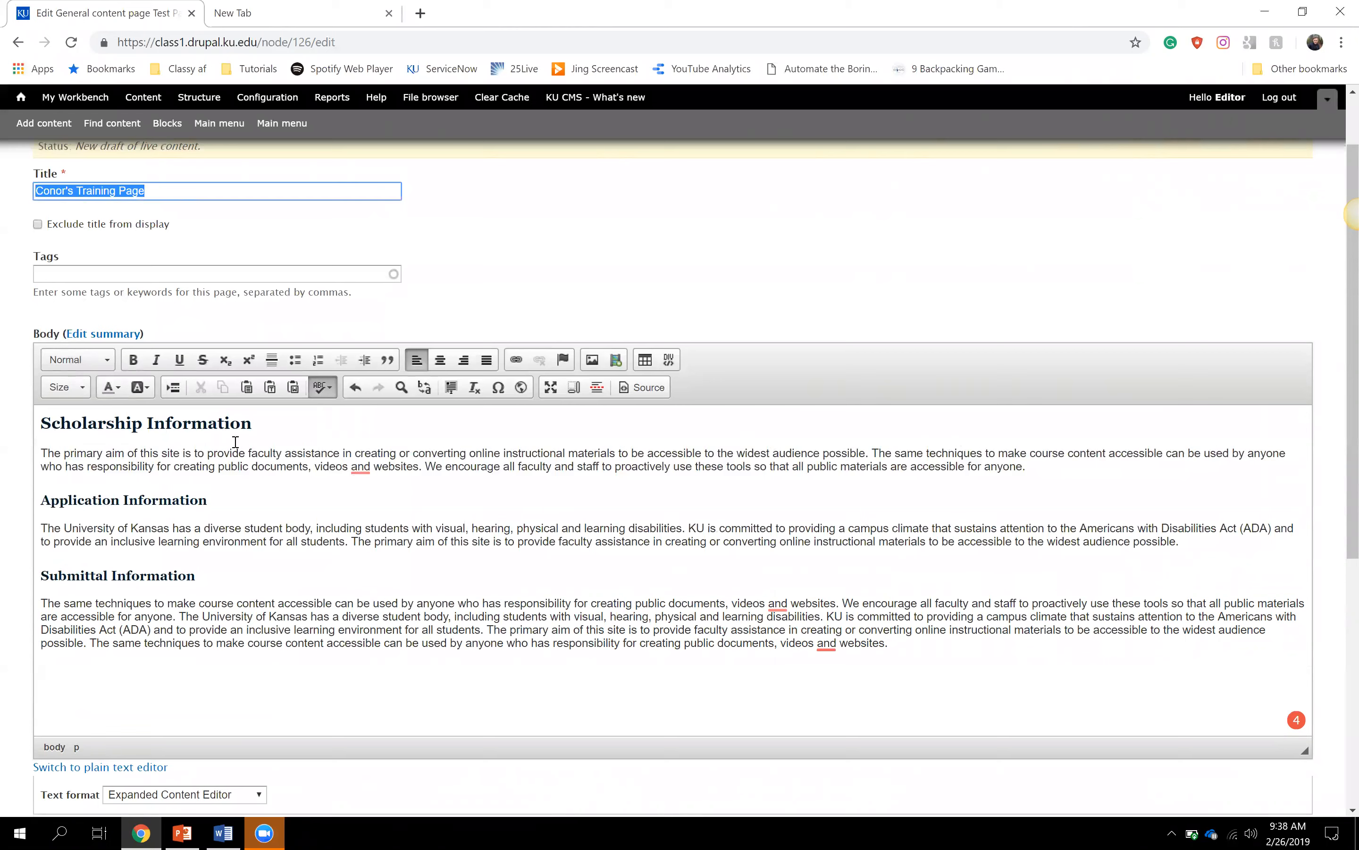
left_click_drag(269, 433, 32, 437)
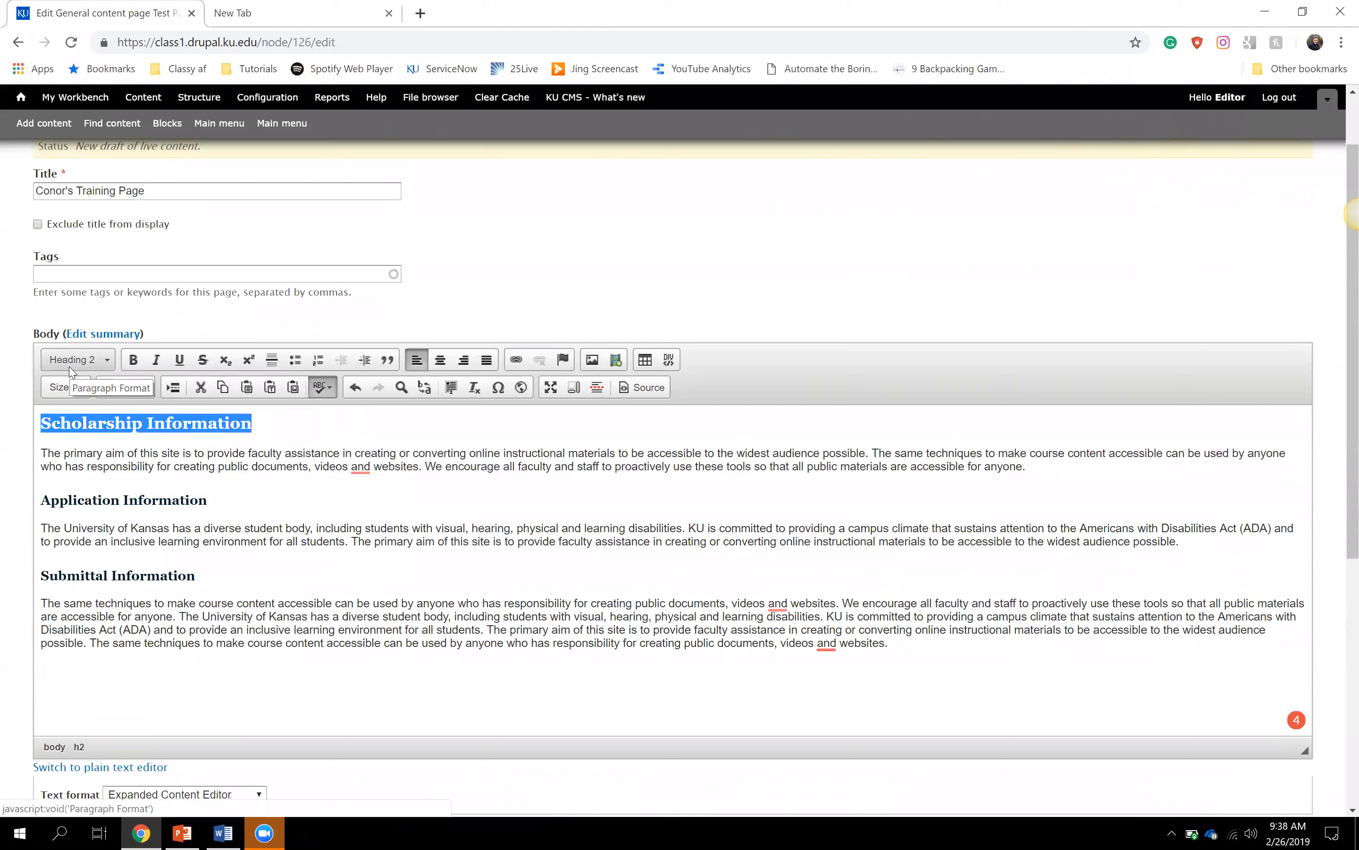
left_click(257, 443)
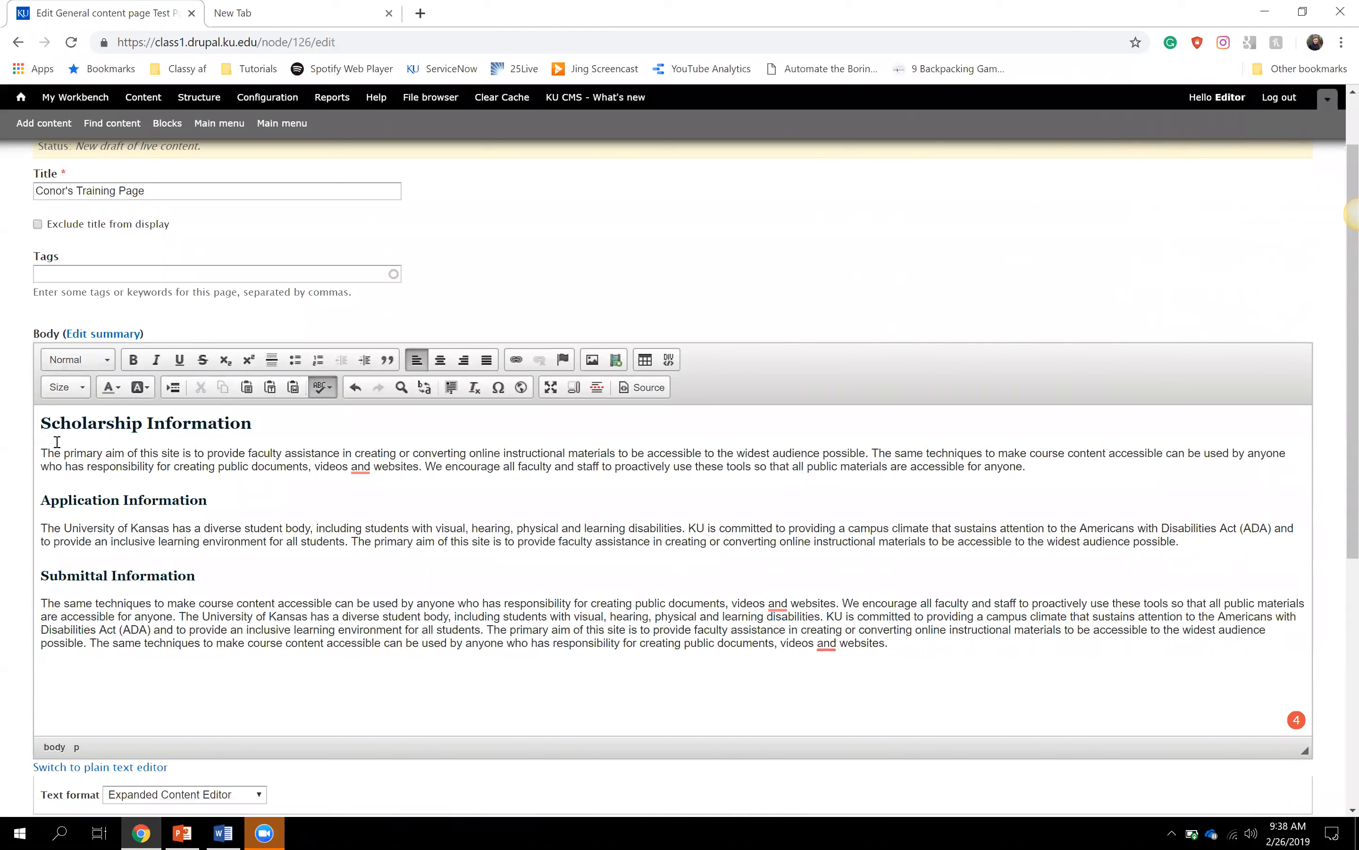
left_click(94, 359)
left_click_drag(156, 405, 168, 454)
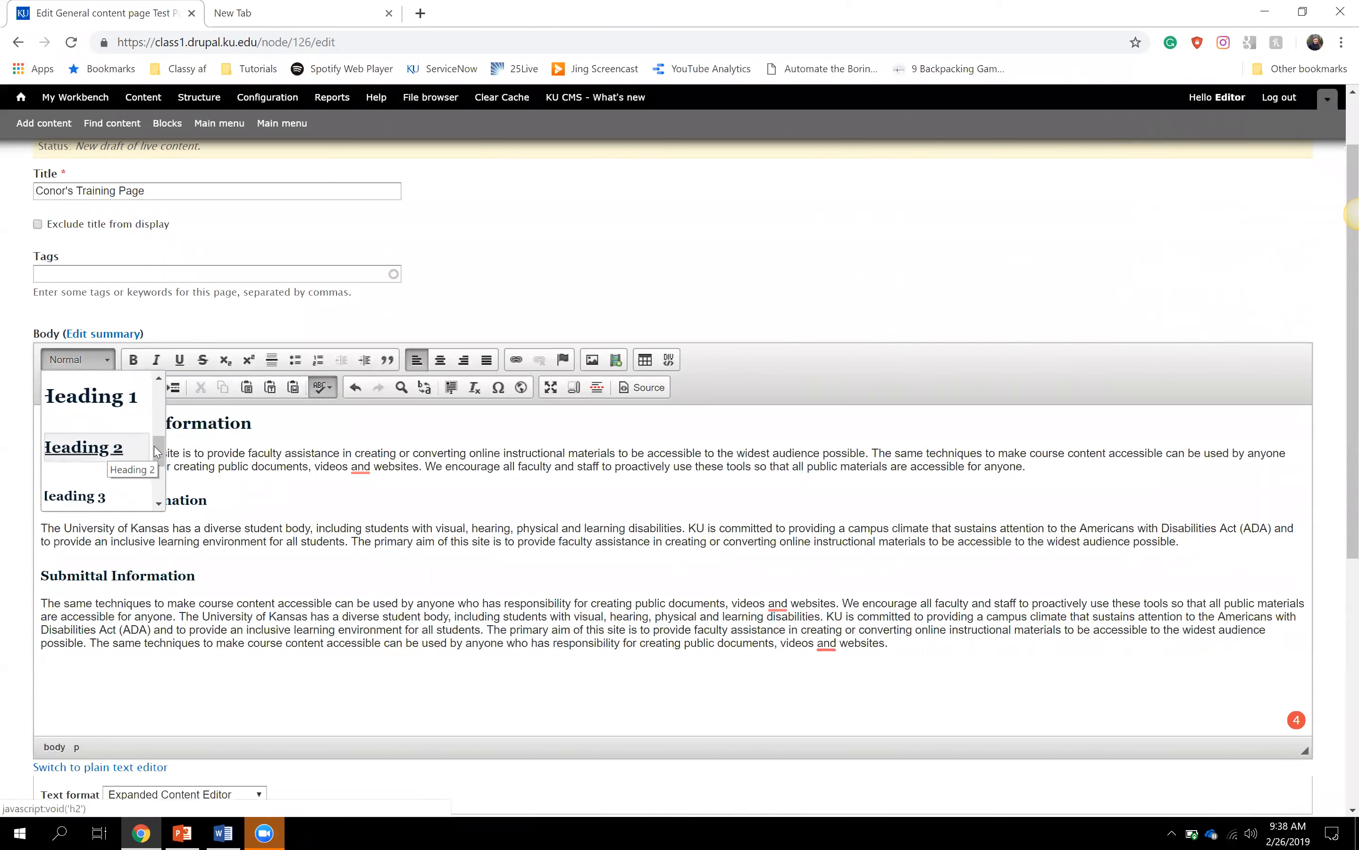
scroll(127, 449, "down", 1)
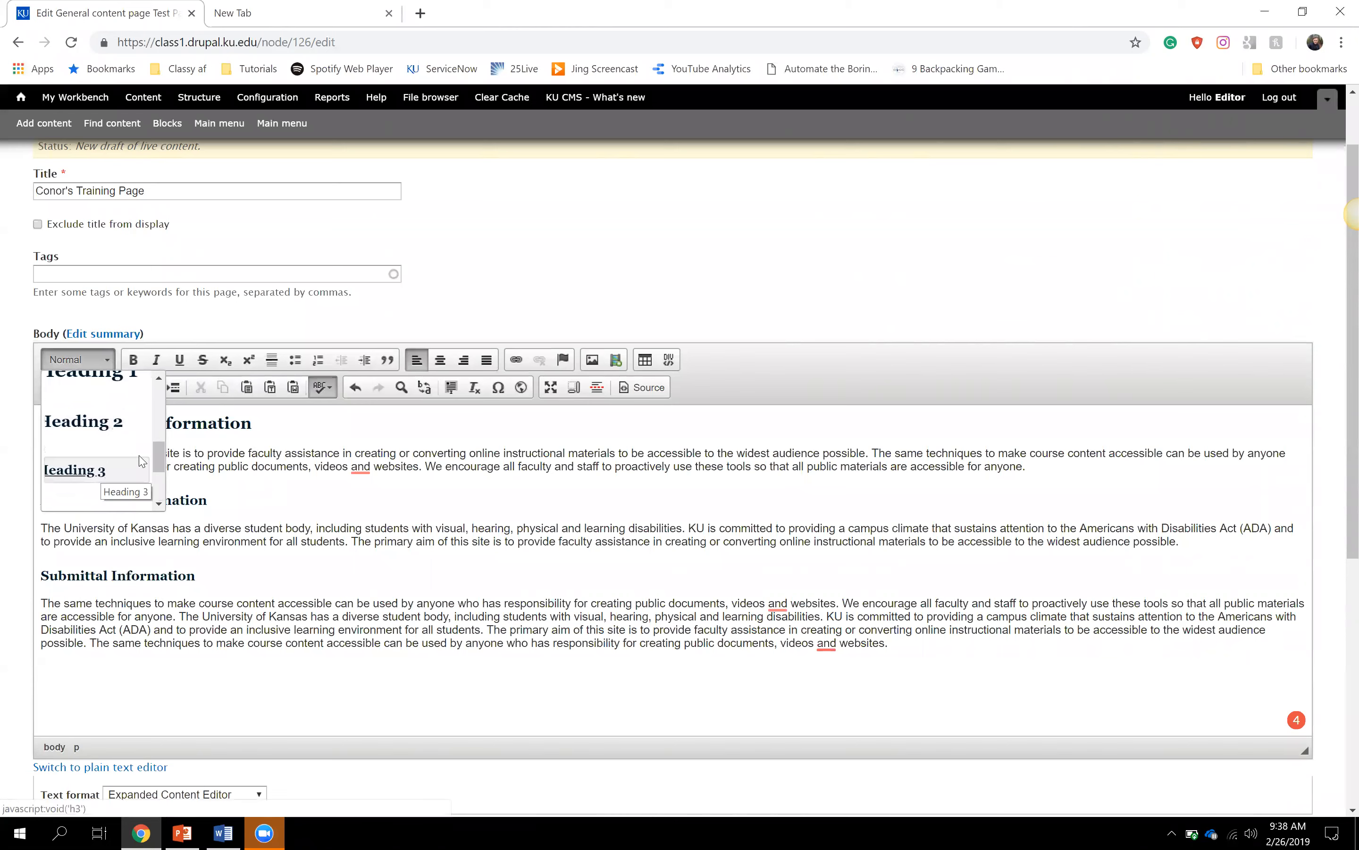
left_click_drag(161, 460, 163, 462)
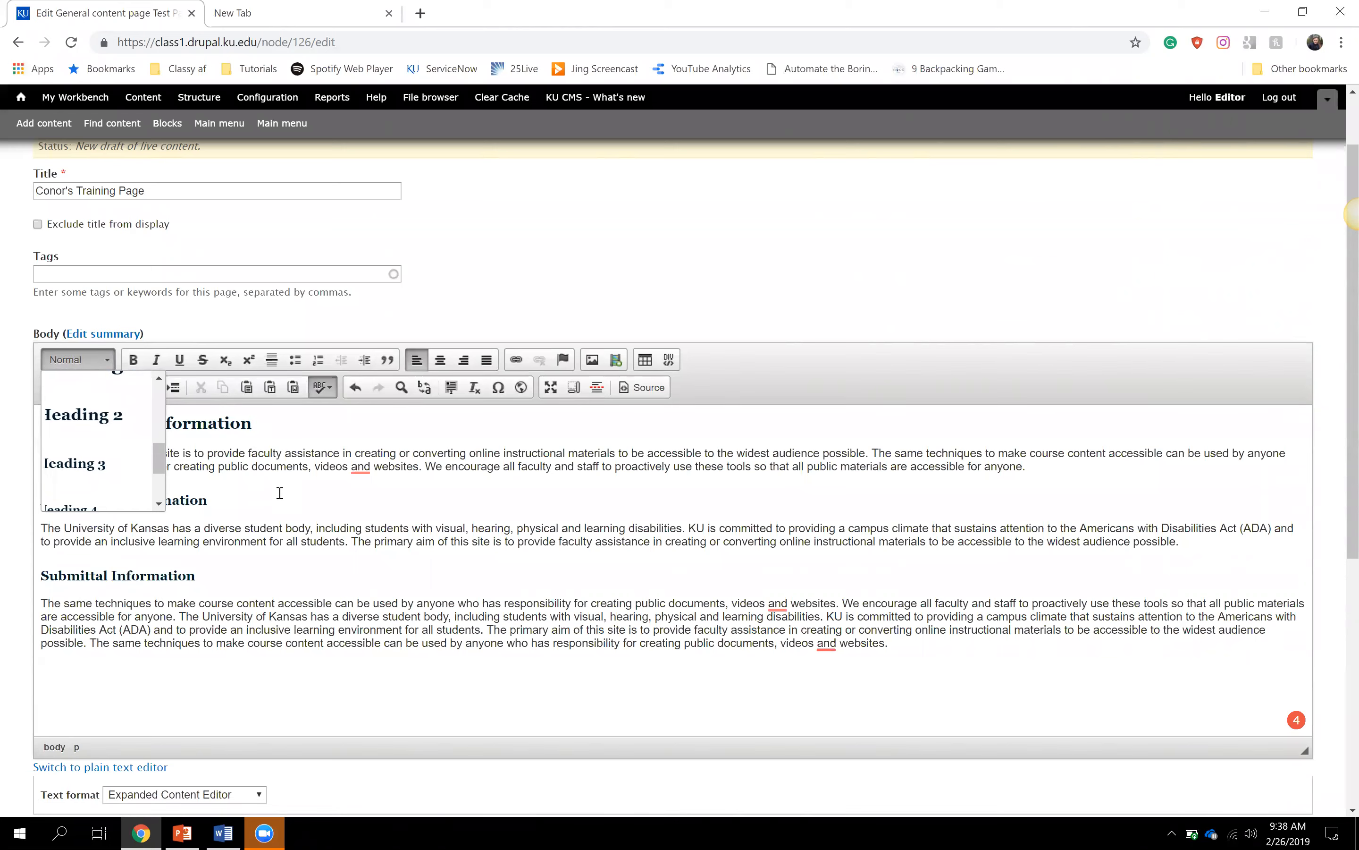
left_click(267, 662)
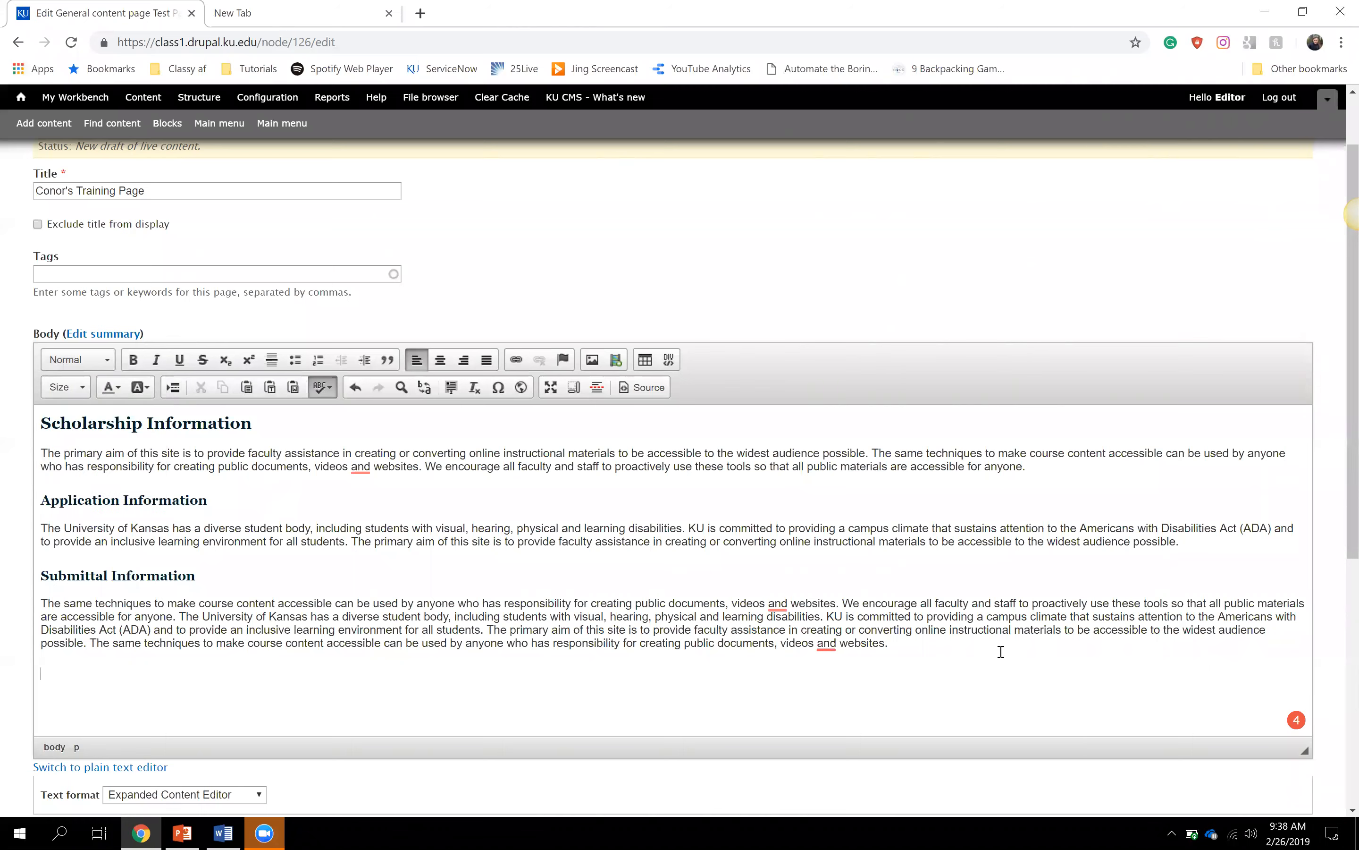
- Add a 'Contact Us' line after the final paragraph and format it as Heading 2
type("Cont")
type("act Info")
key("BackSpace")
key("BackSpace")
key("BackSpace")
key("BackSpace")
type("Us")
left_click_drag(110, 669, 29, 670)
left_click(104, 360)
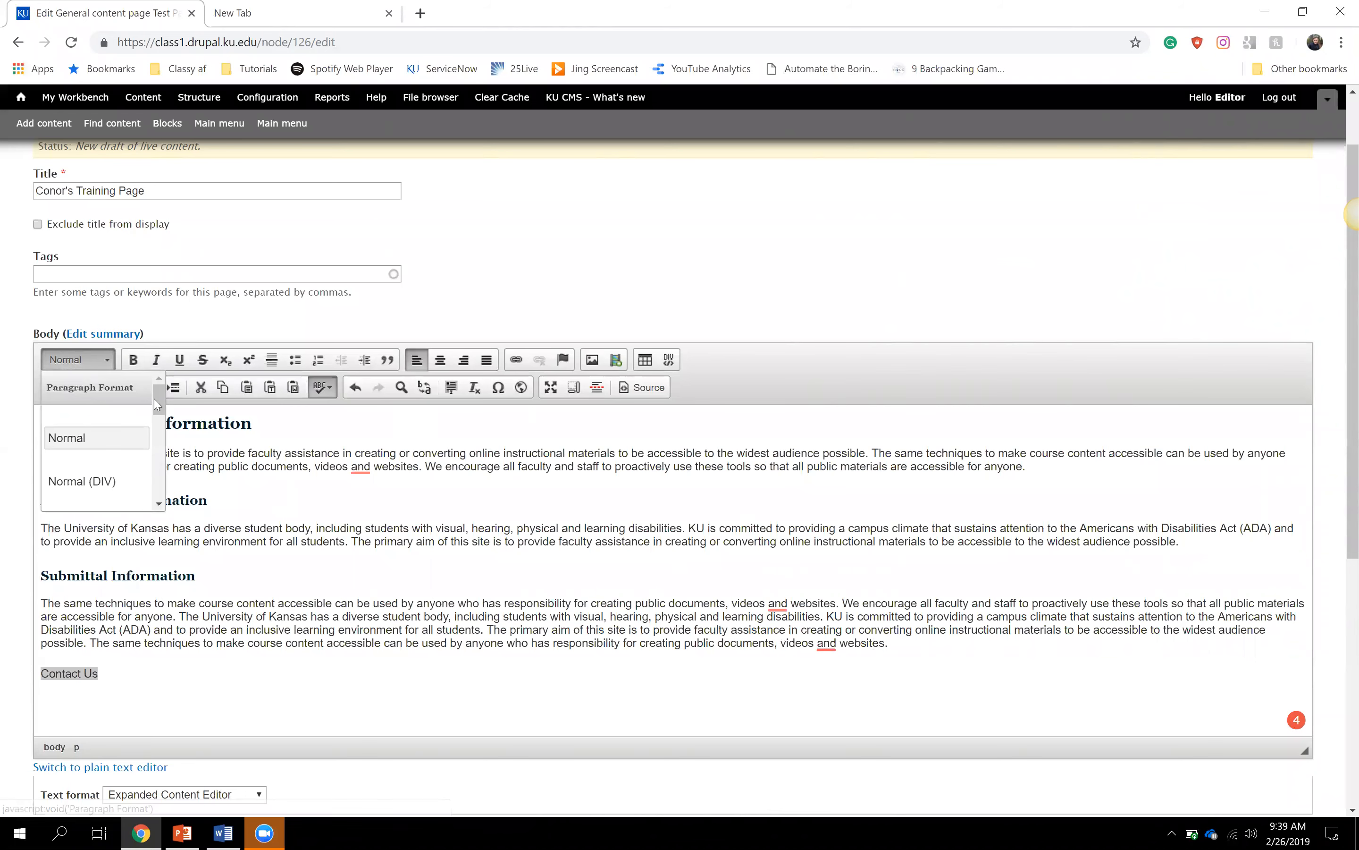
scroll(159, 419, "down", 3)
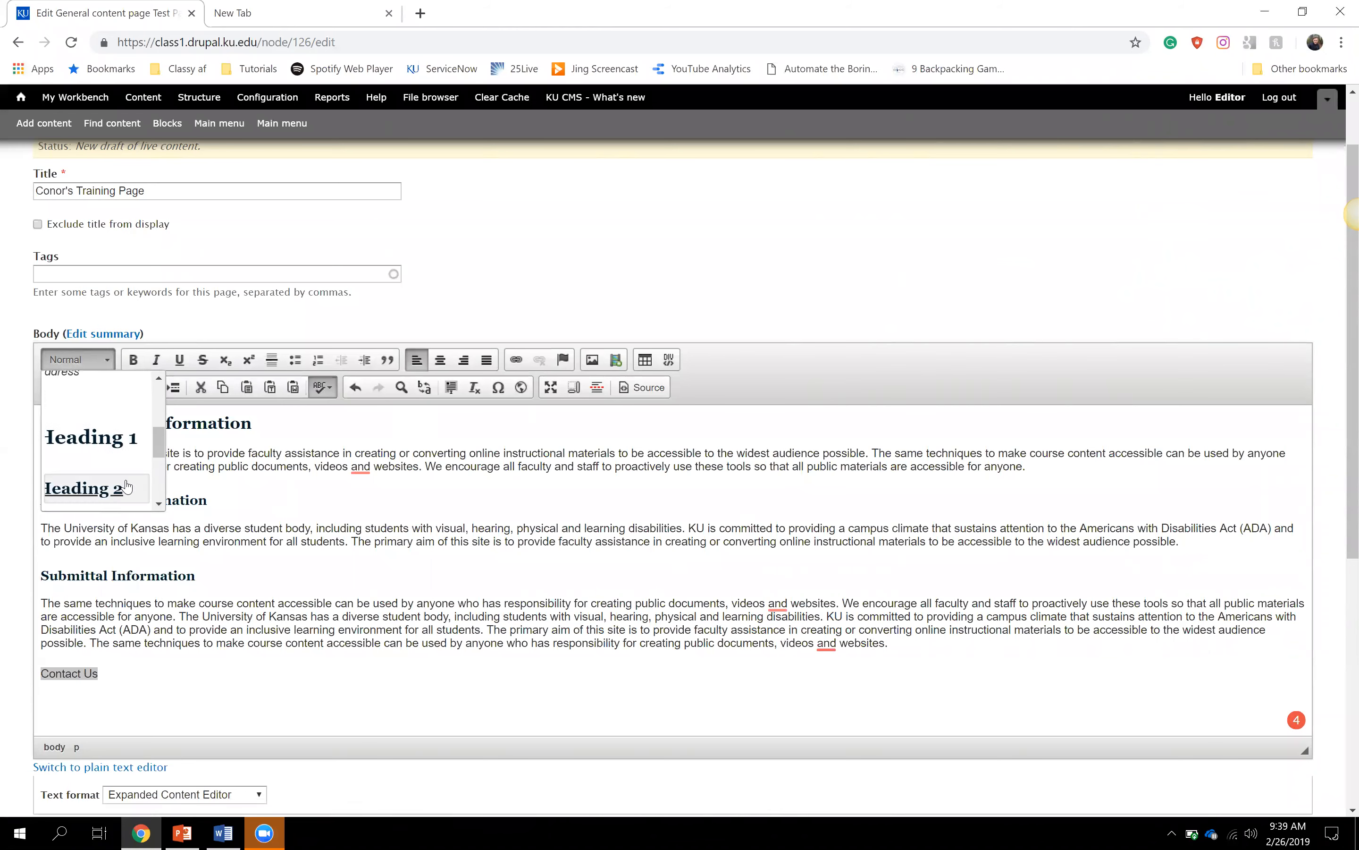
left_click(124, 486)
left_click(190, 666)
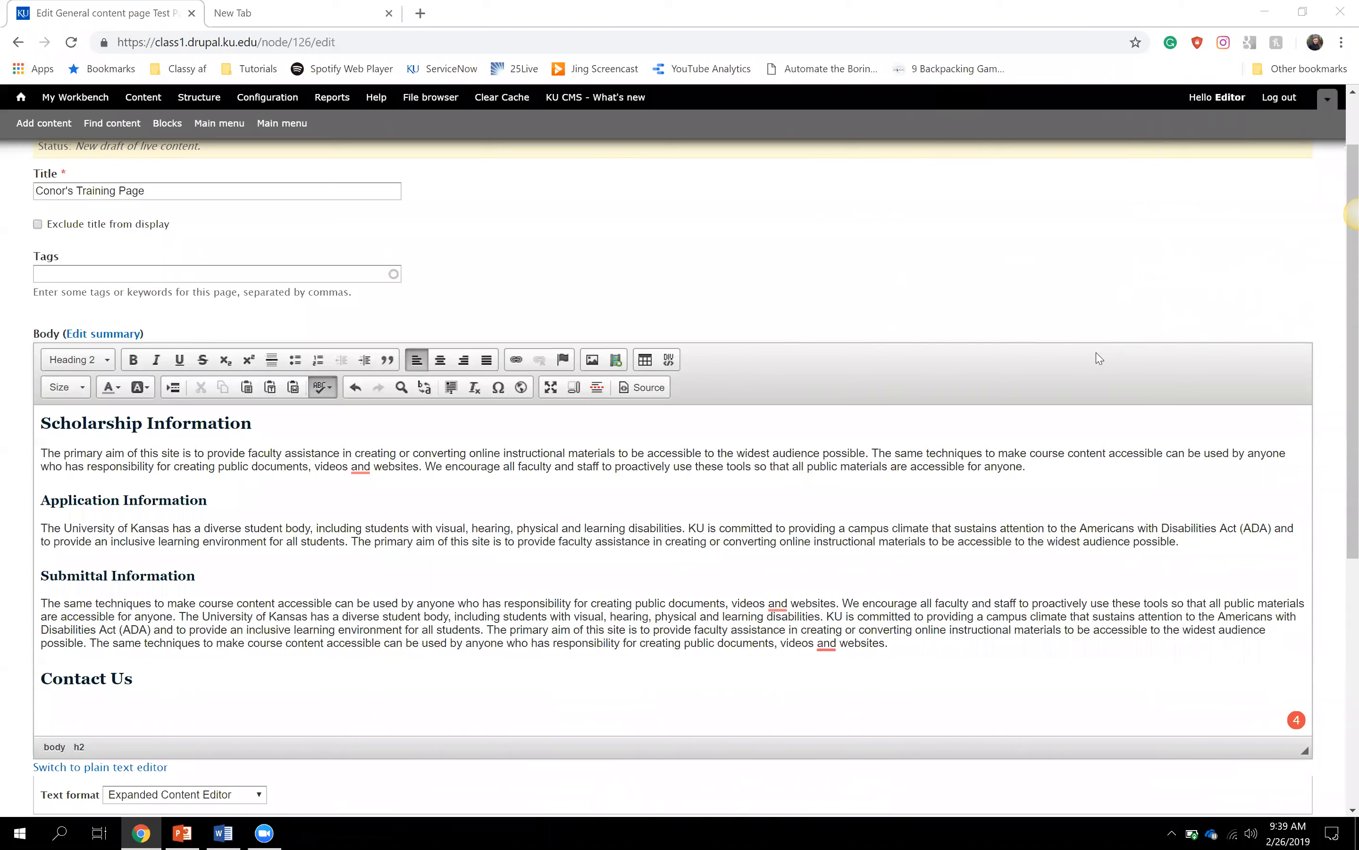
- Start a new empty paragraph right after the Contact Us heading
left_click_drag(134, 678, 9, 678)
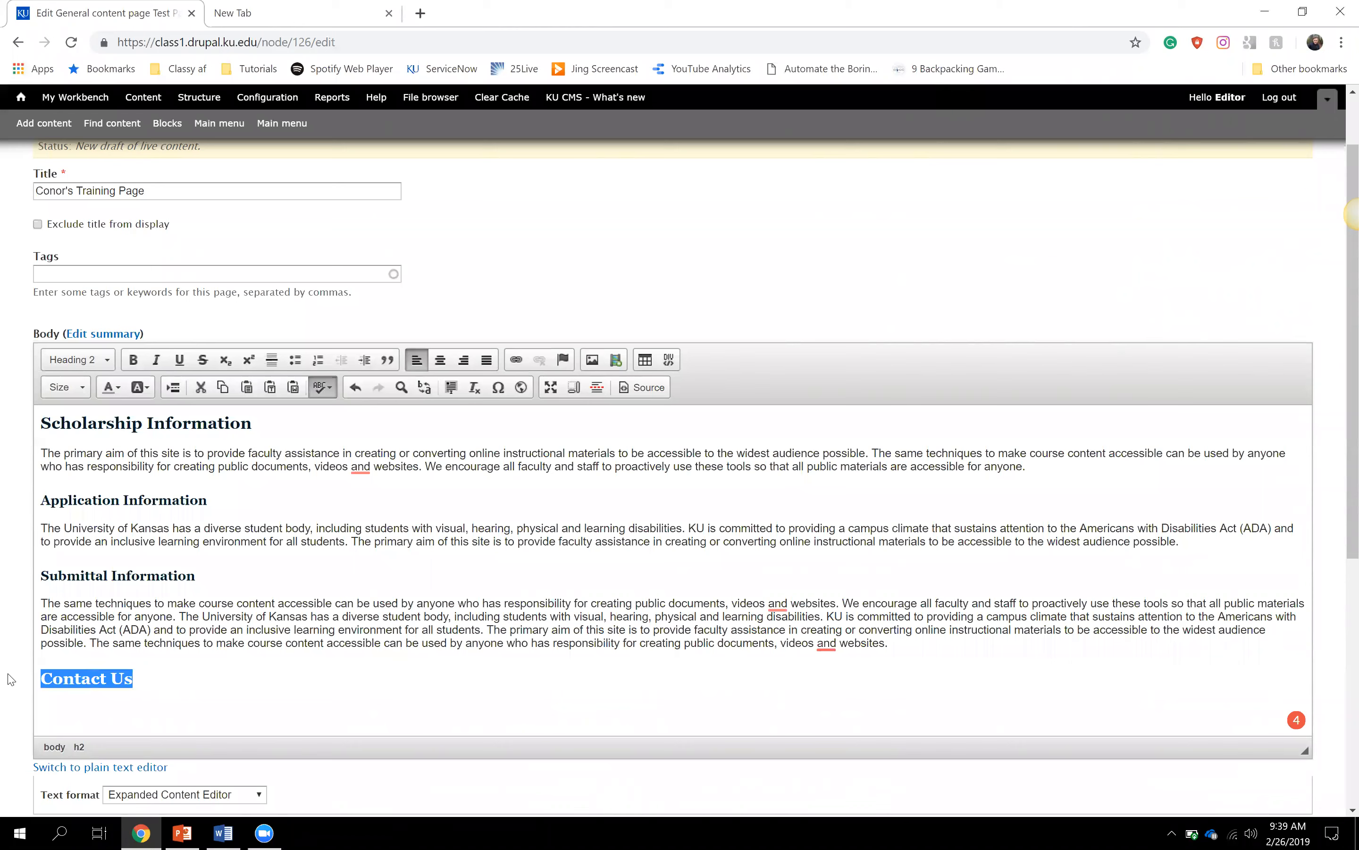
left_click(144, 684)
key("Return")
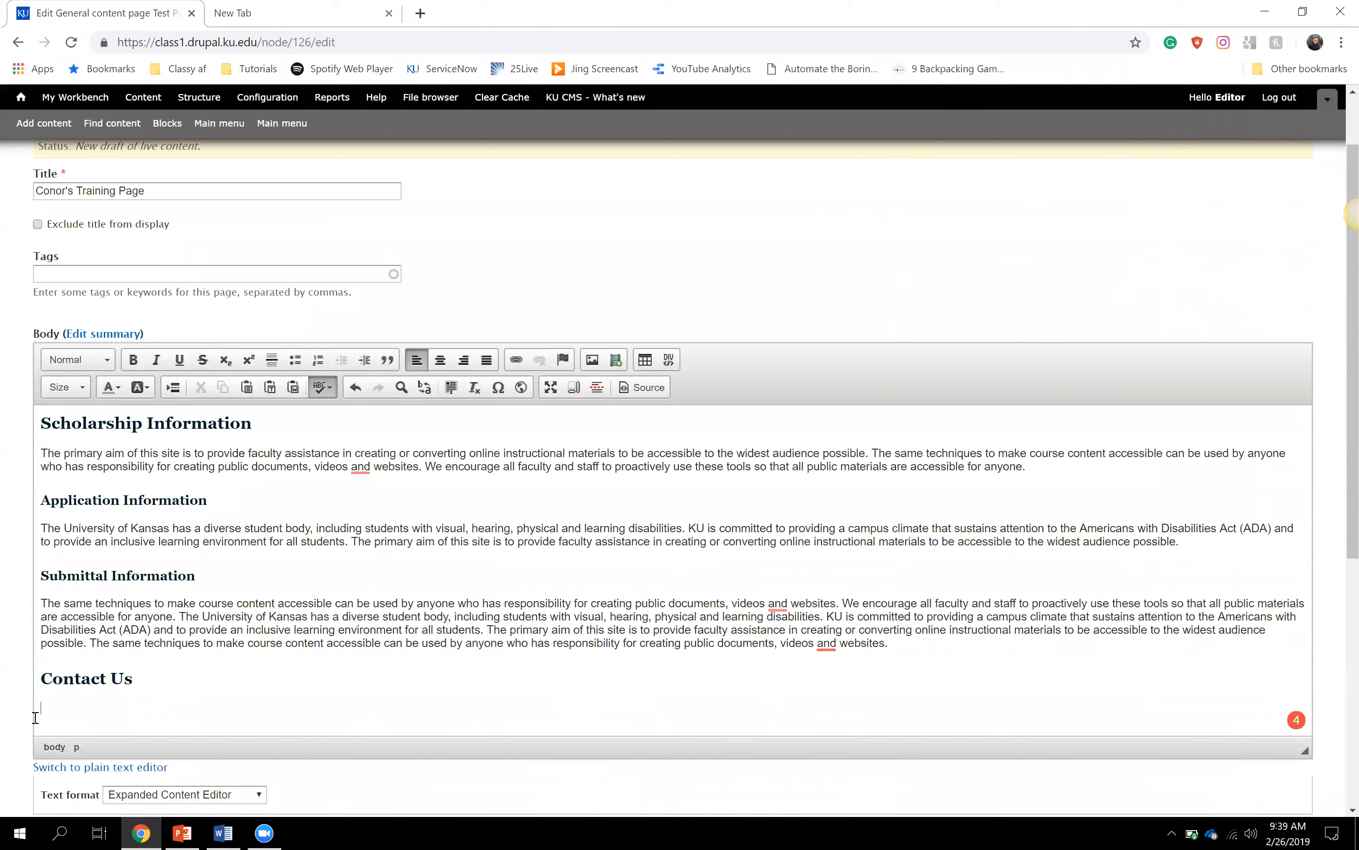
- Replace the 'Click here for more info' placeholder with the Conor Foundation website information sentence
type("Click here for more info")
left_click_drag(161, 708, 38, 709)
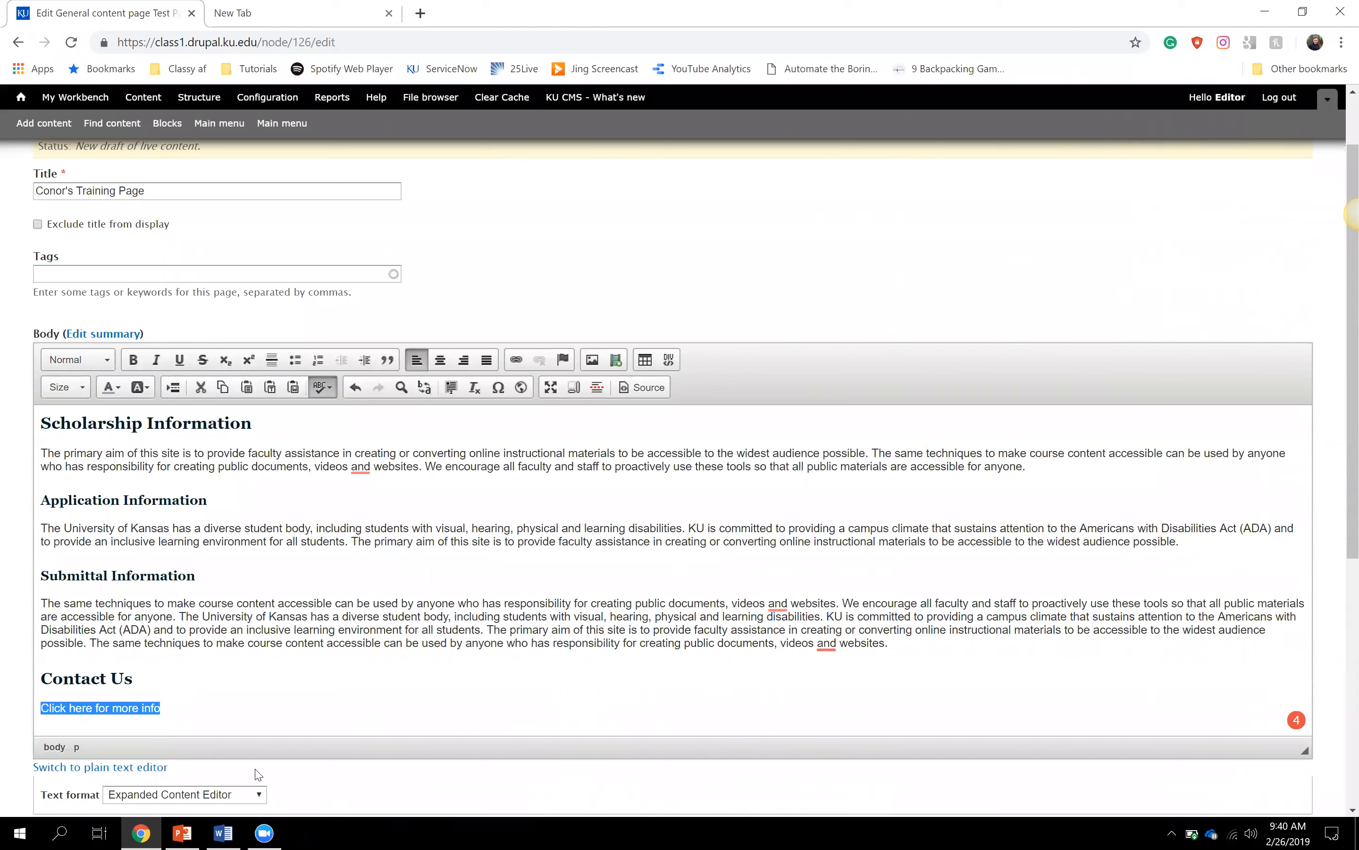
key("BackSpace")
type("for mo")
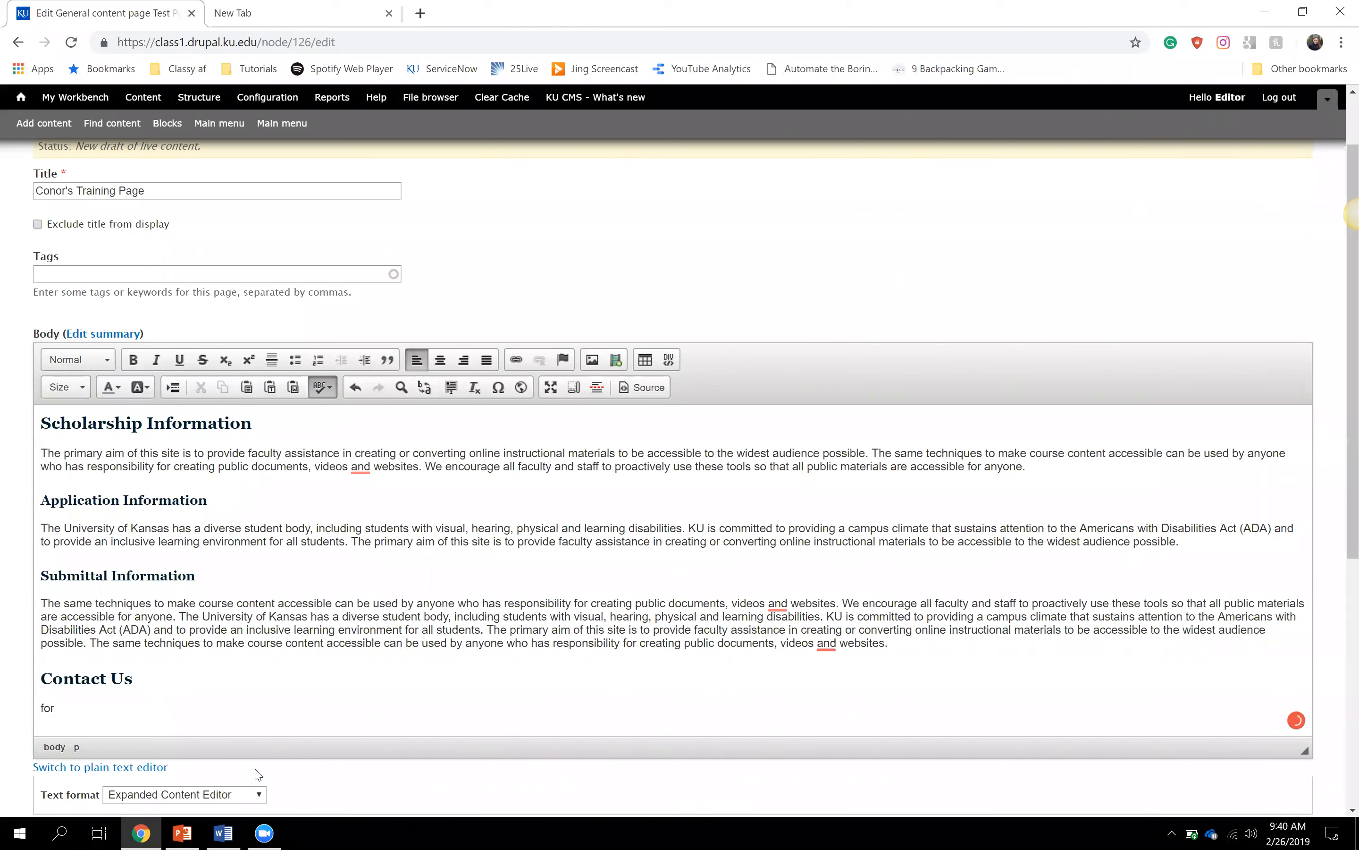
key("BackSpace")
key("BackSpace")
key("BackSpace")
key("BackSpace")
key("BackSpace")
key("BackSpace")
type("For mo")
key("BackSpace")
key("BackSpace")
key("BackSpace")
key("BackSpace")
key("BackSpace")
type("ore information, please visit the S")
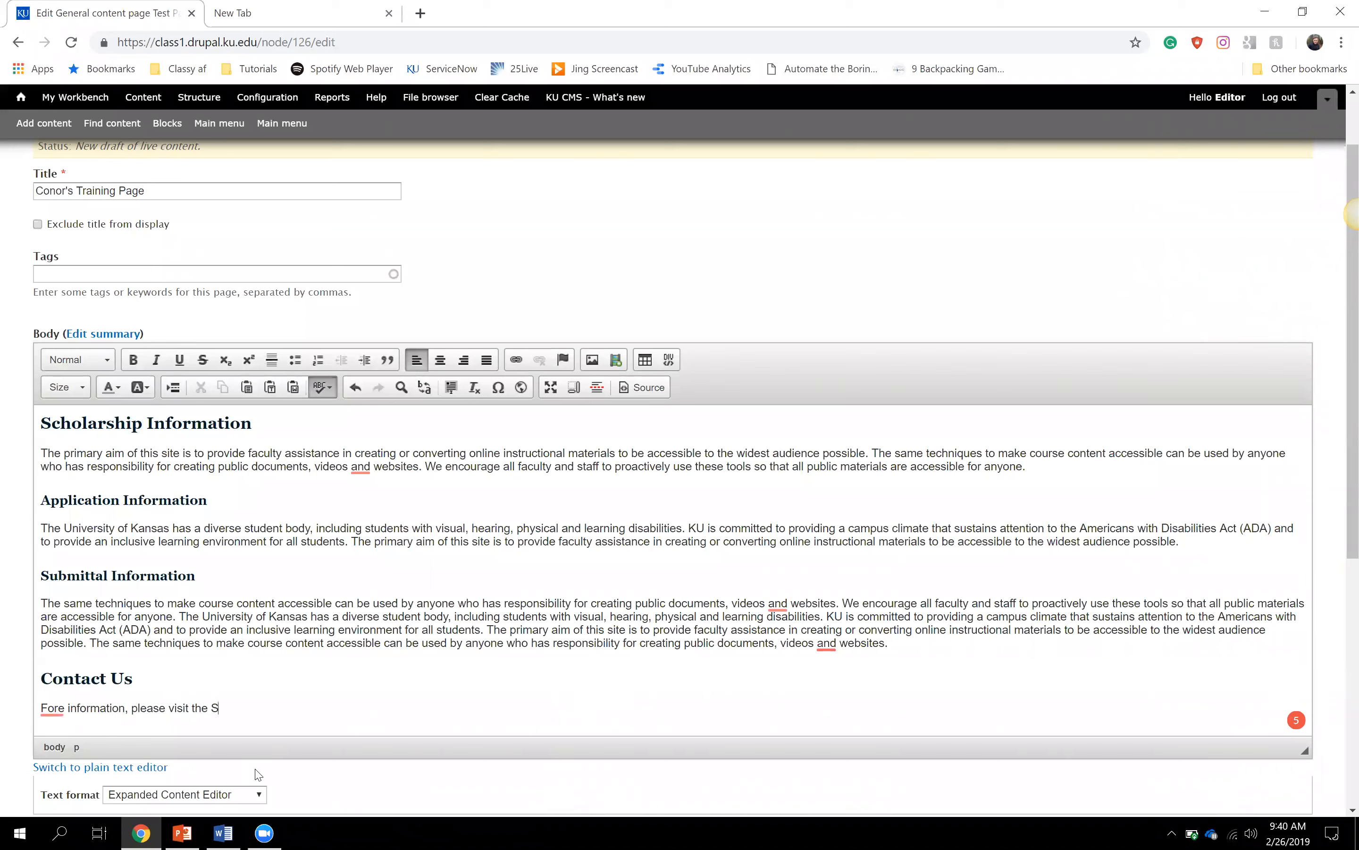
key("BackSpace")
type("Conor Foundation Website.")
- Fix 'Website' to lowercase and 'Fore' to 'For', then start a new paragraph below
left_click(318, 703)
key("BackSpace")
type("w")
left_click_drag(211, 707, 349, 702)
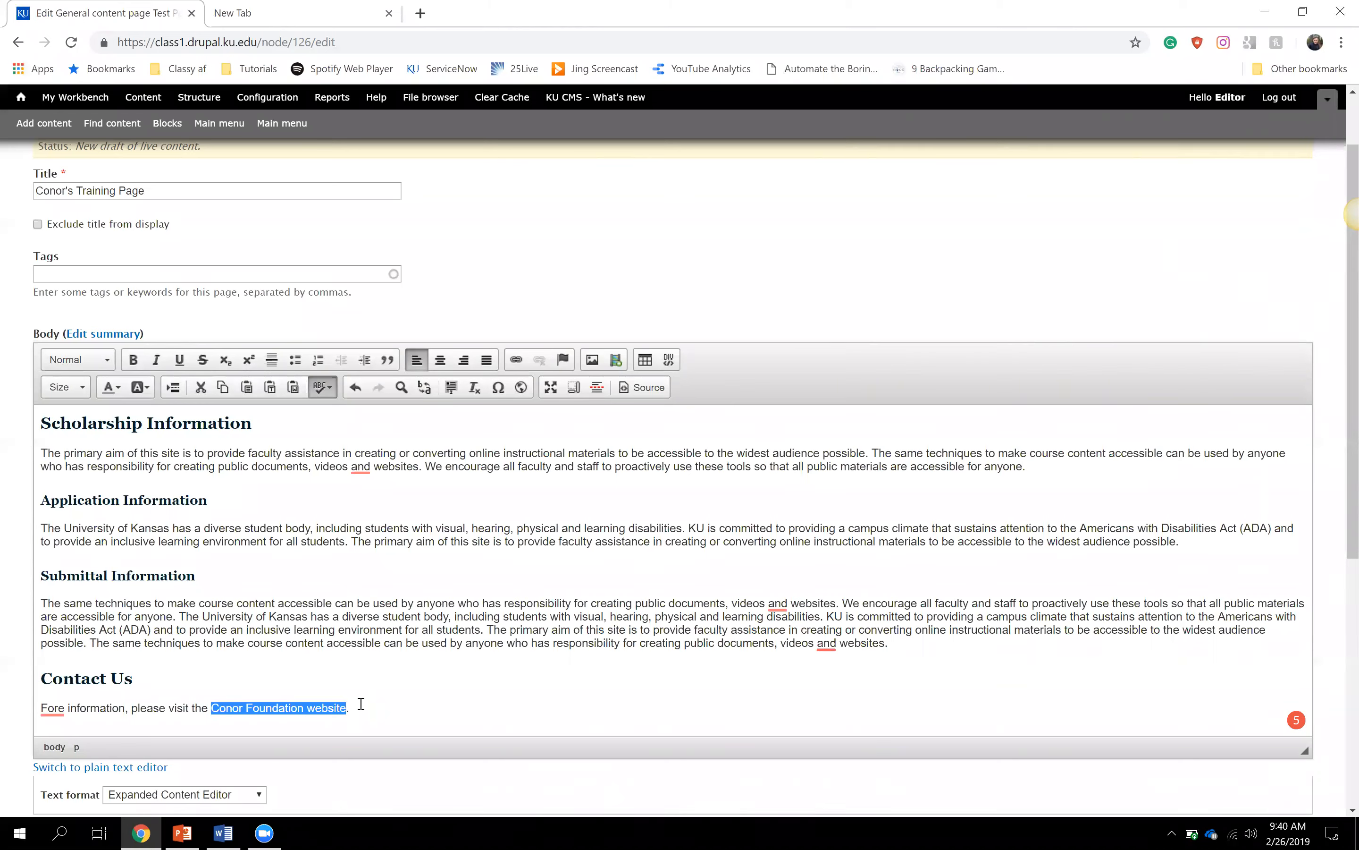
left_click(65, 708)
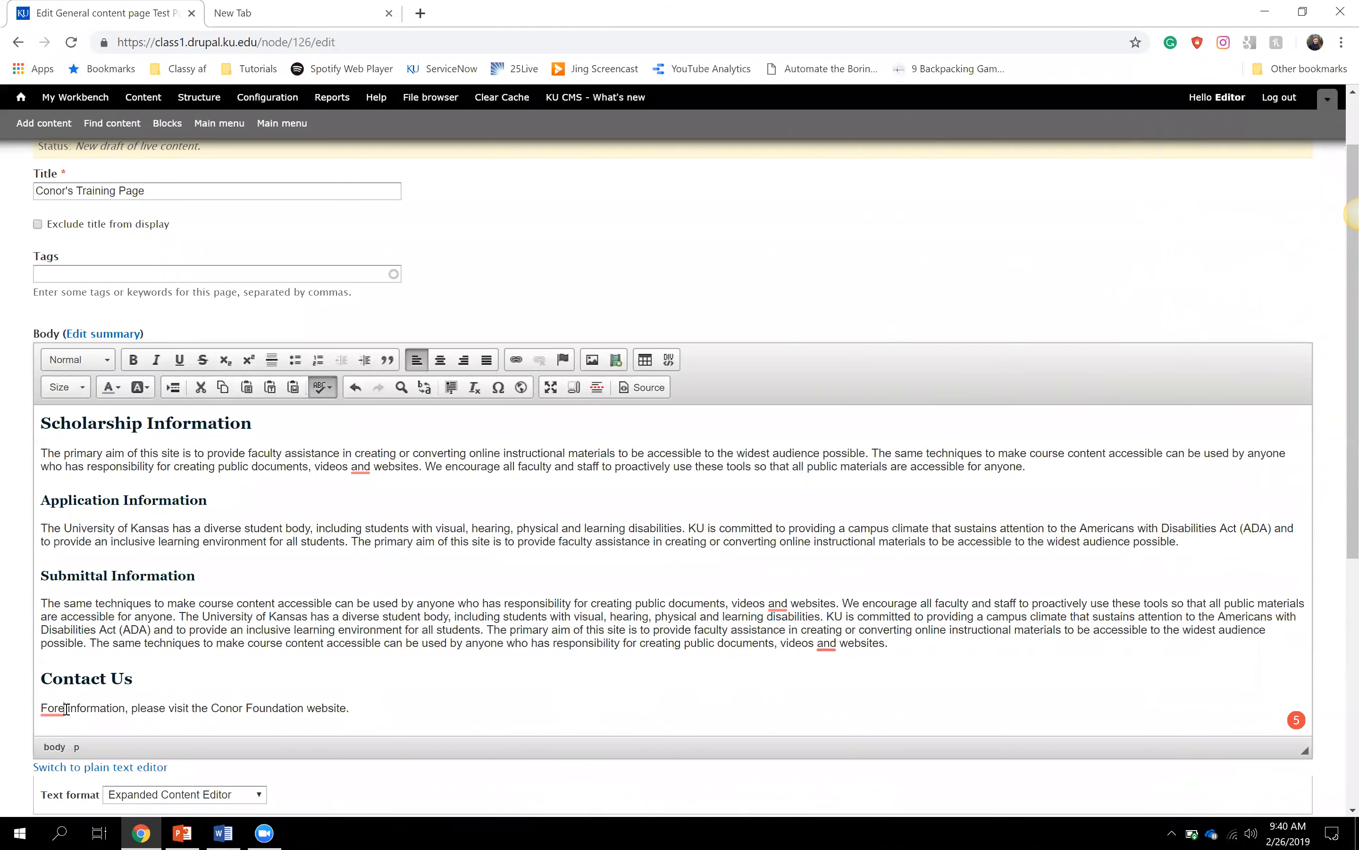
key("BackSpace")
left_click(351, 706)
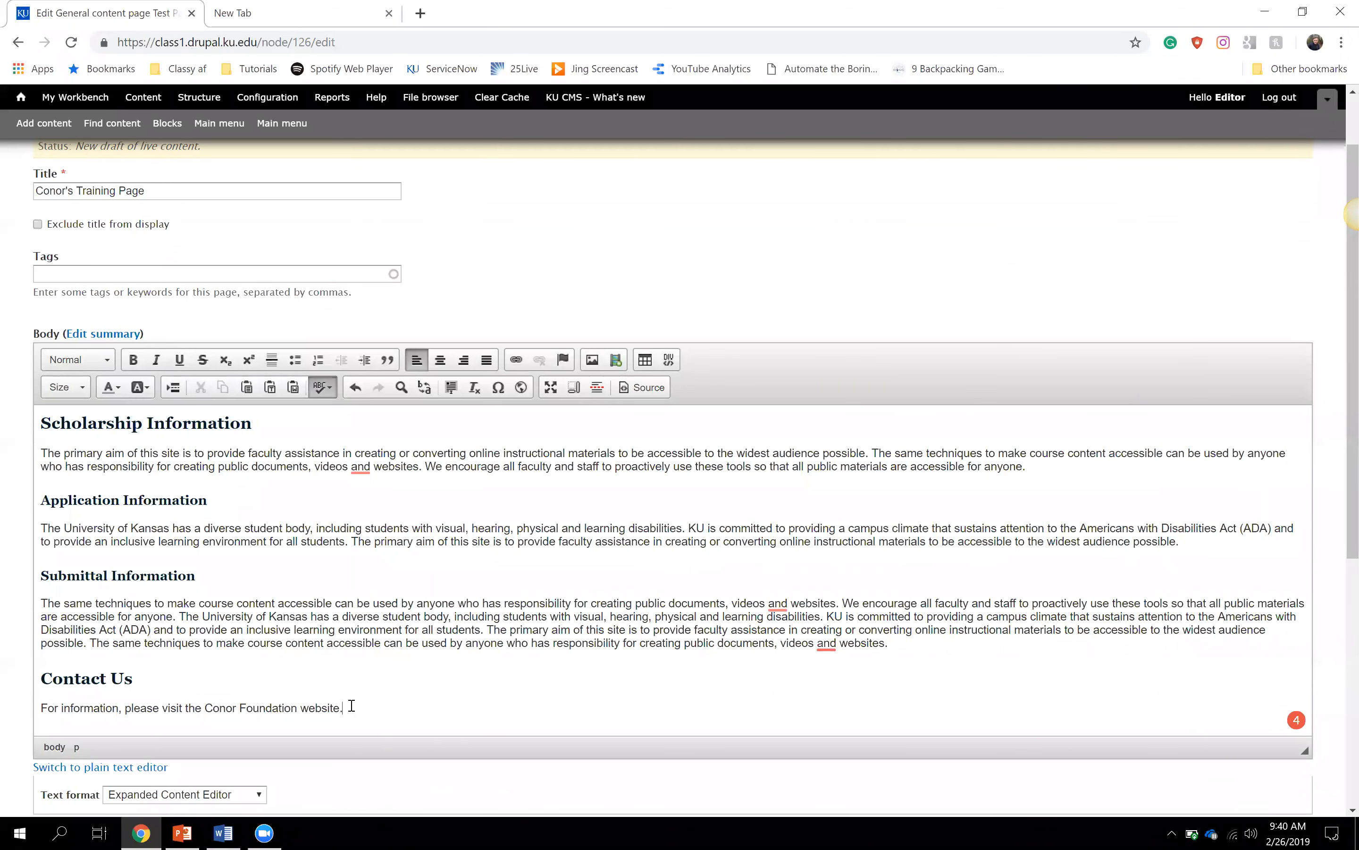
key("Return")
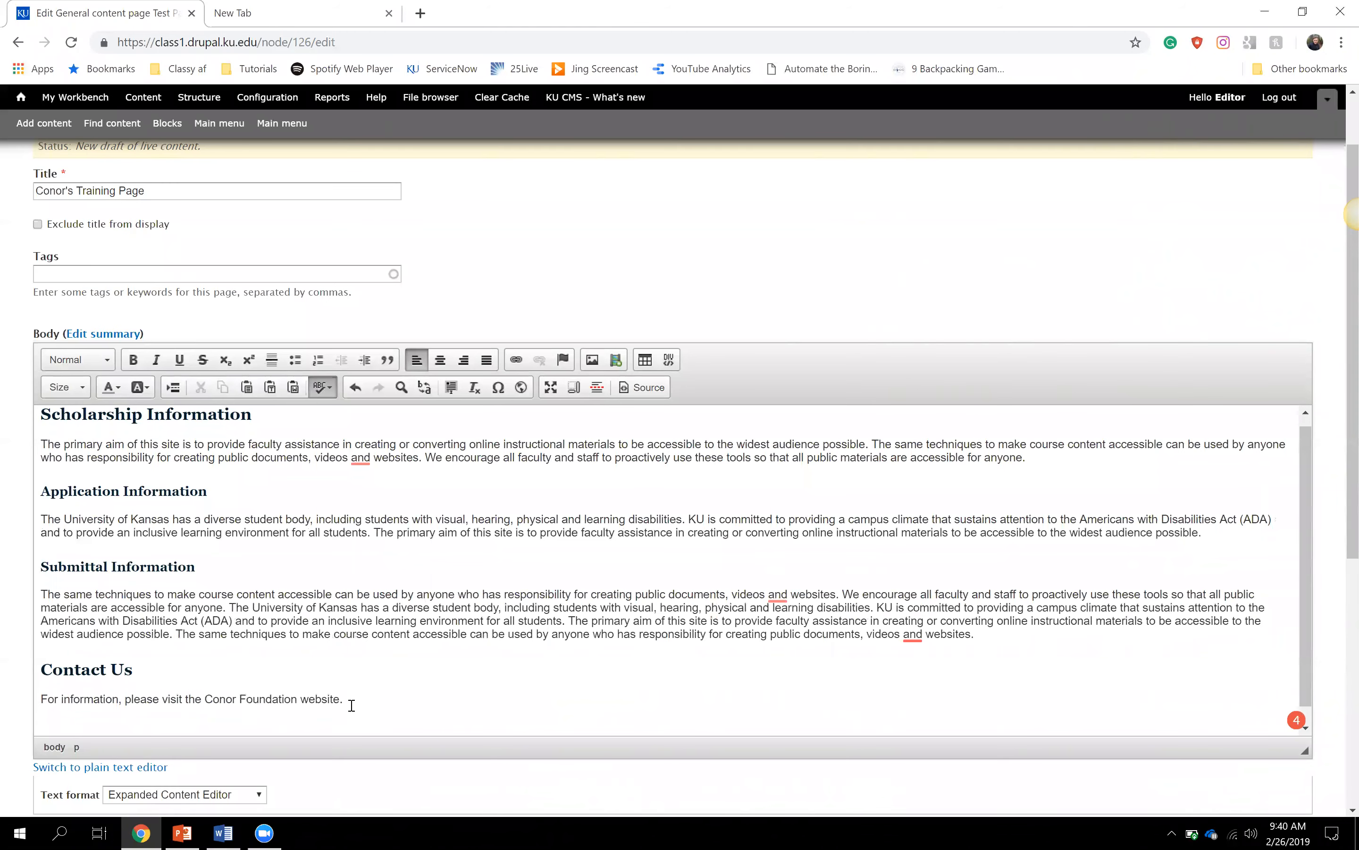
- Enter 'For questions, please email the department.' under the website line, fixing the last word, and begin a new paragraph
type("For")
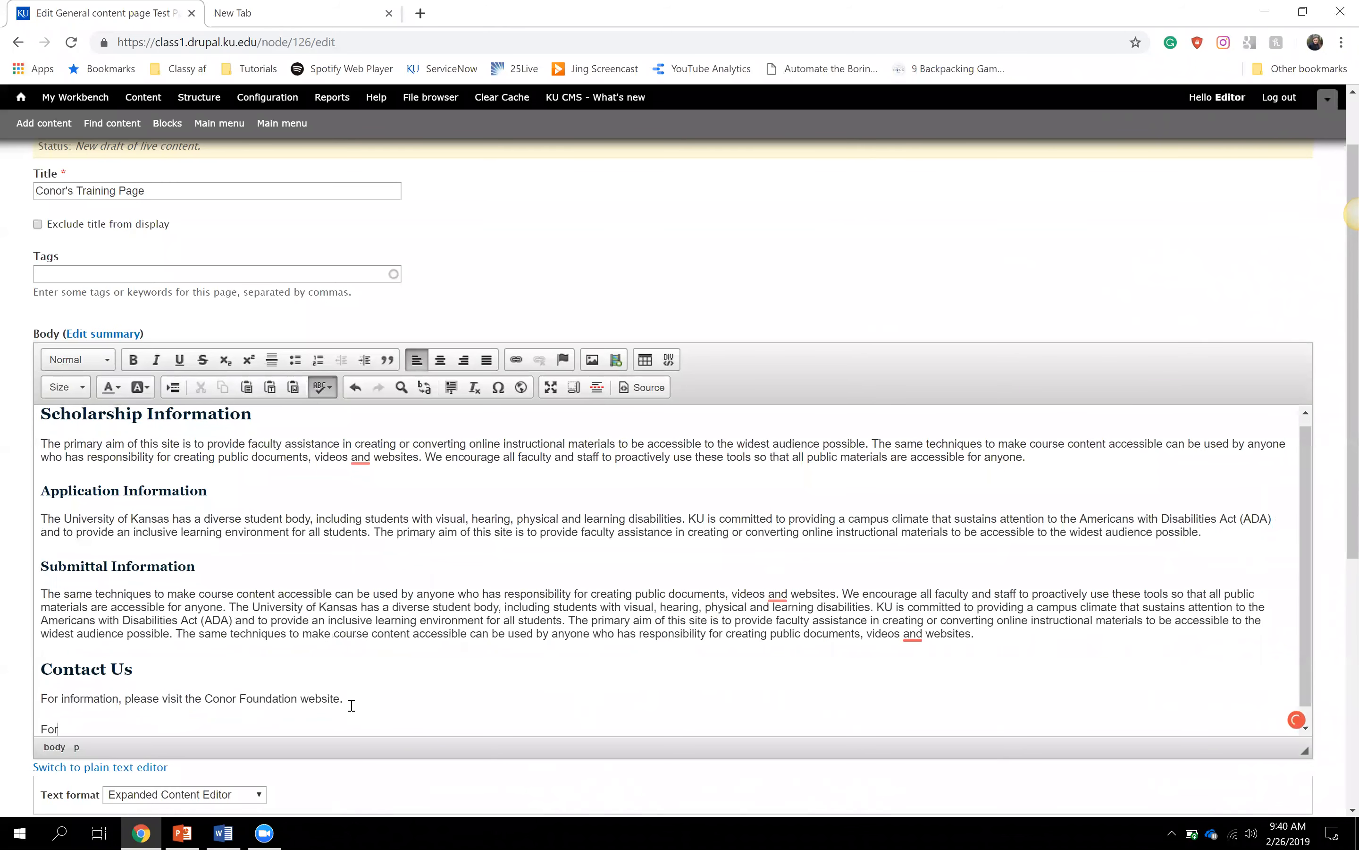
type(" questions, please email the depa")
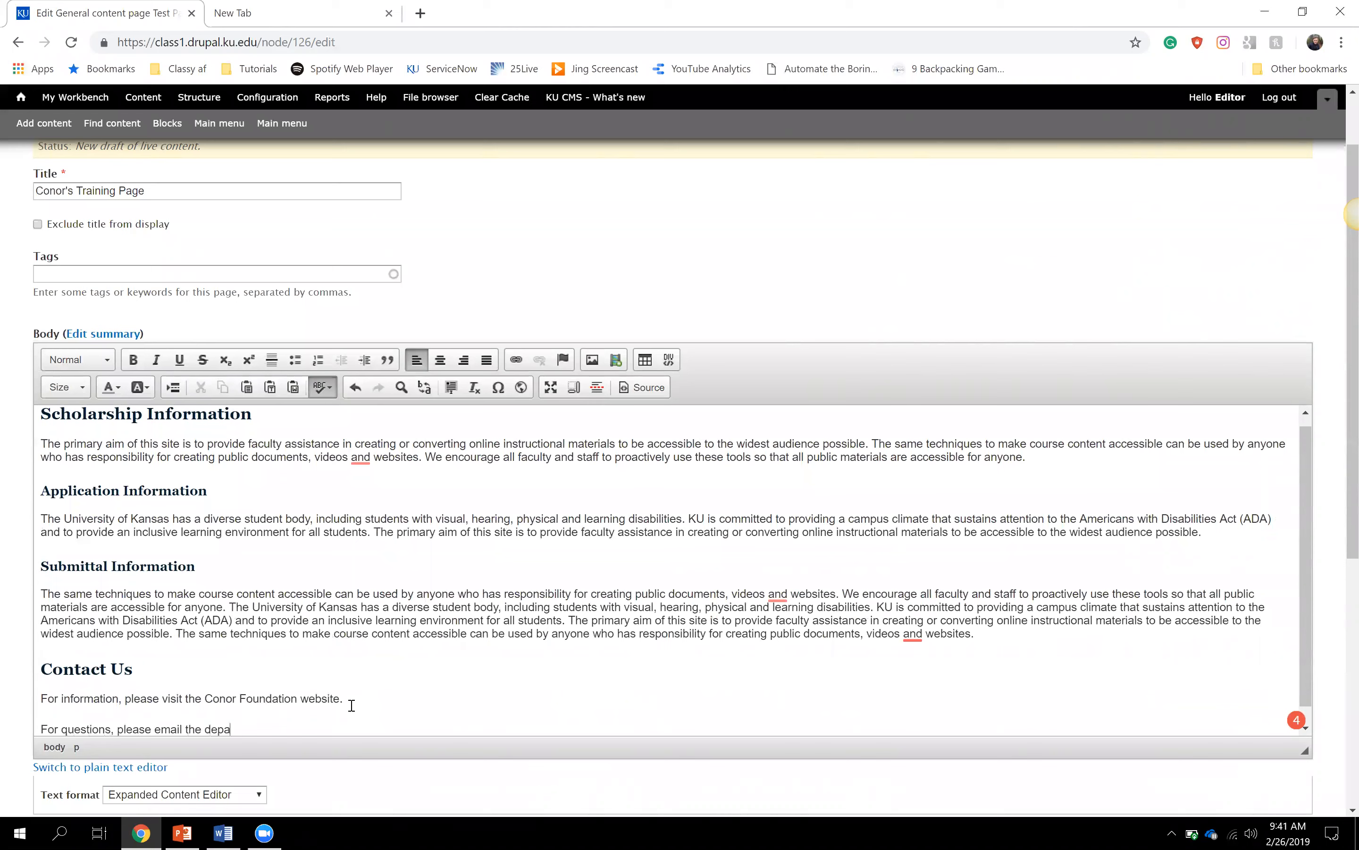
key("BackSpace")
key("BackSpace")
key("BackSpace")
key("BackSpace")
type("department.")
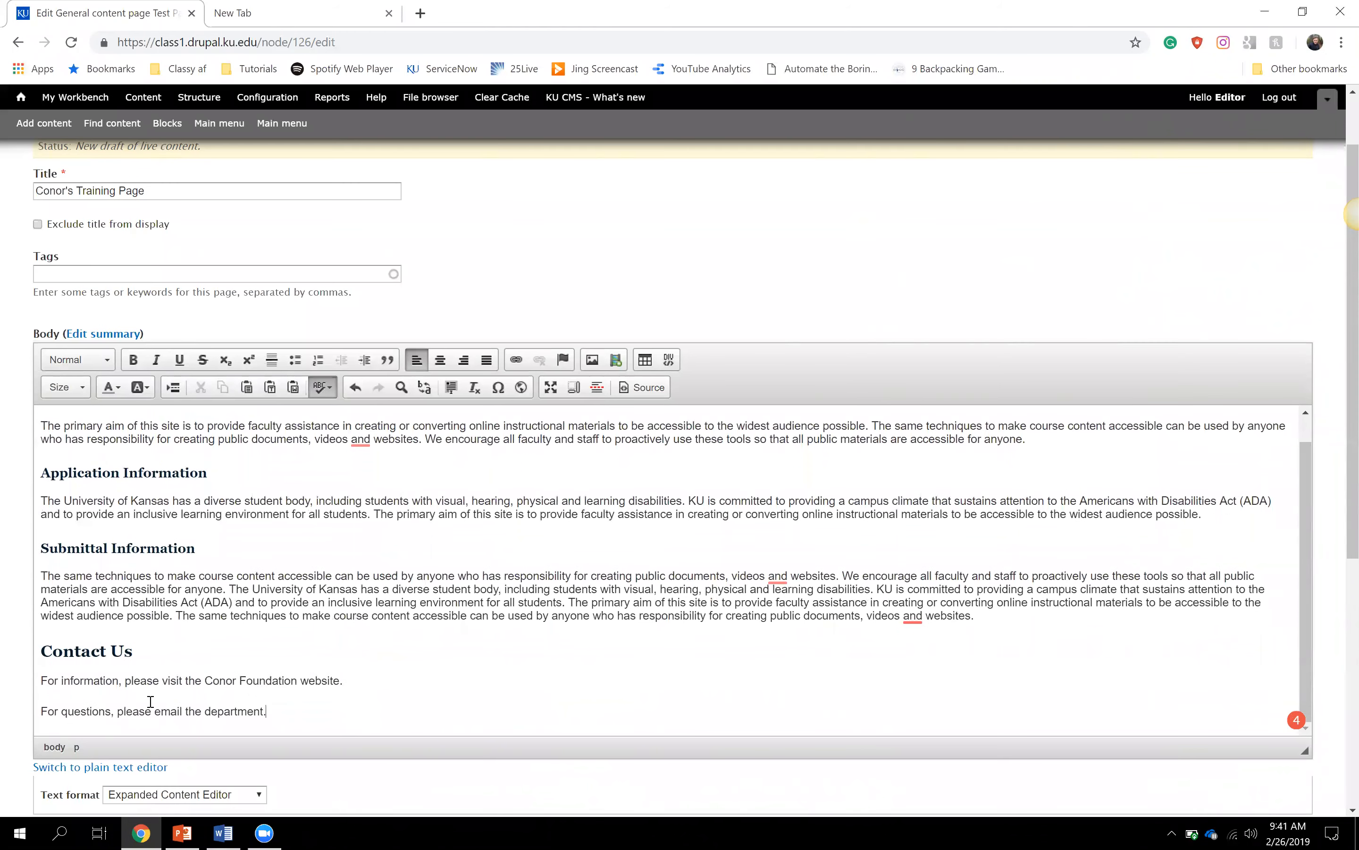
left_click_drag(154, 711, 265, 712)
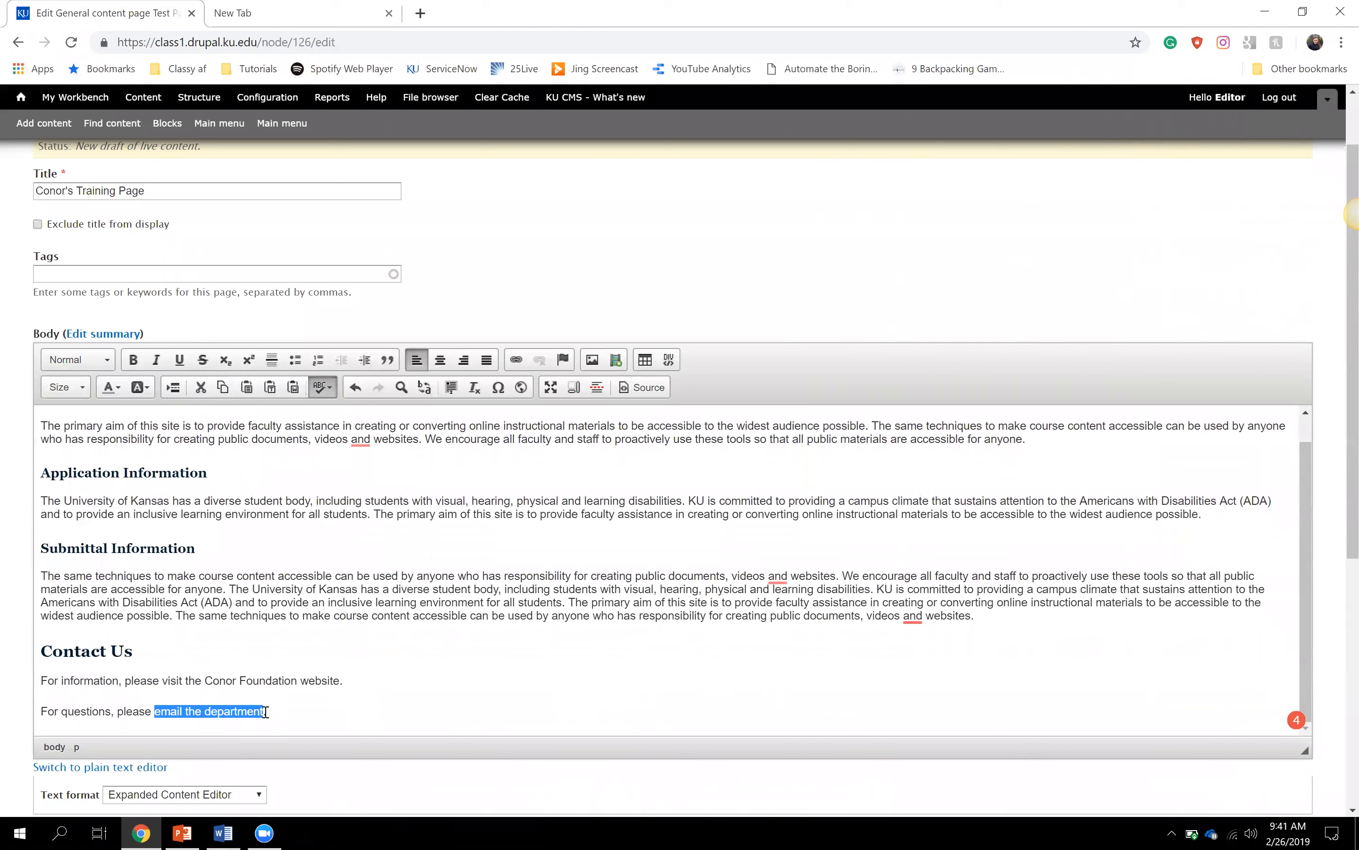
left_click(280, 713)
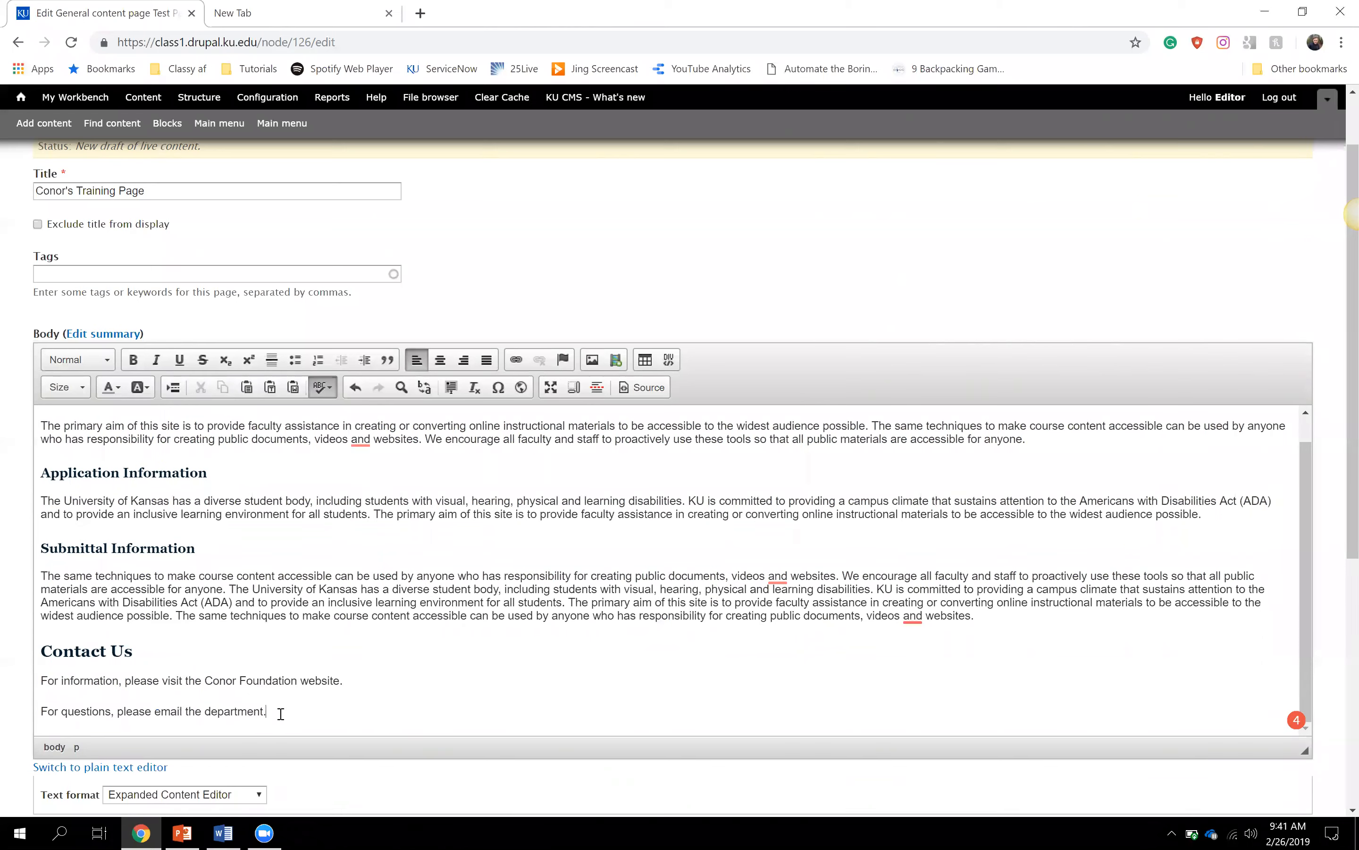
key("Return")
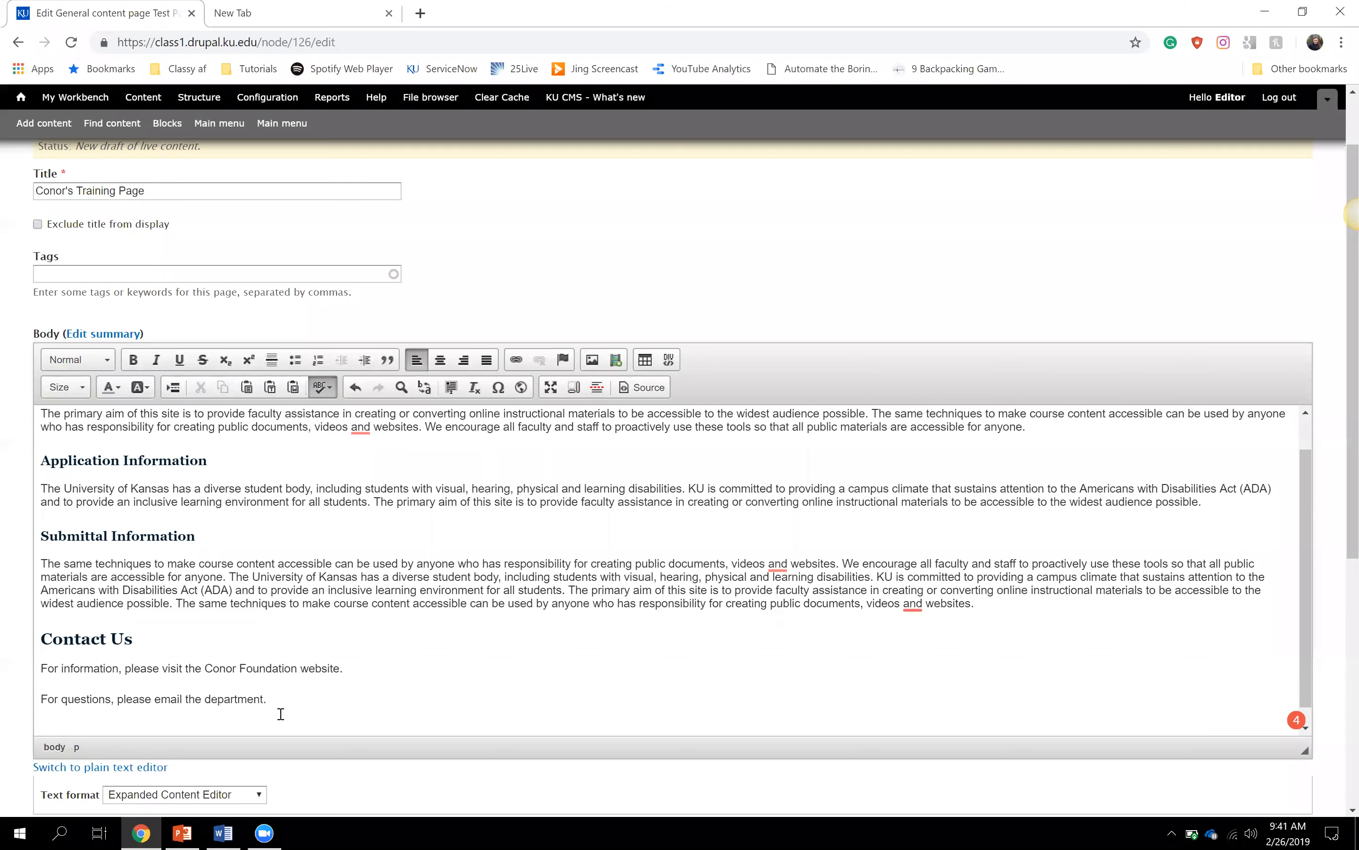
- Add the line 'Download the Scholarship Application PDF.' and select the words 'Scholarship Application PDF'
type("Downal")
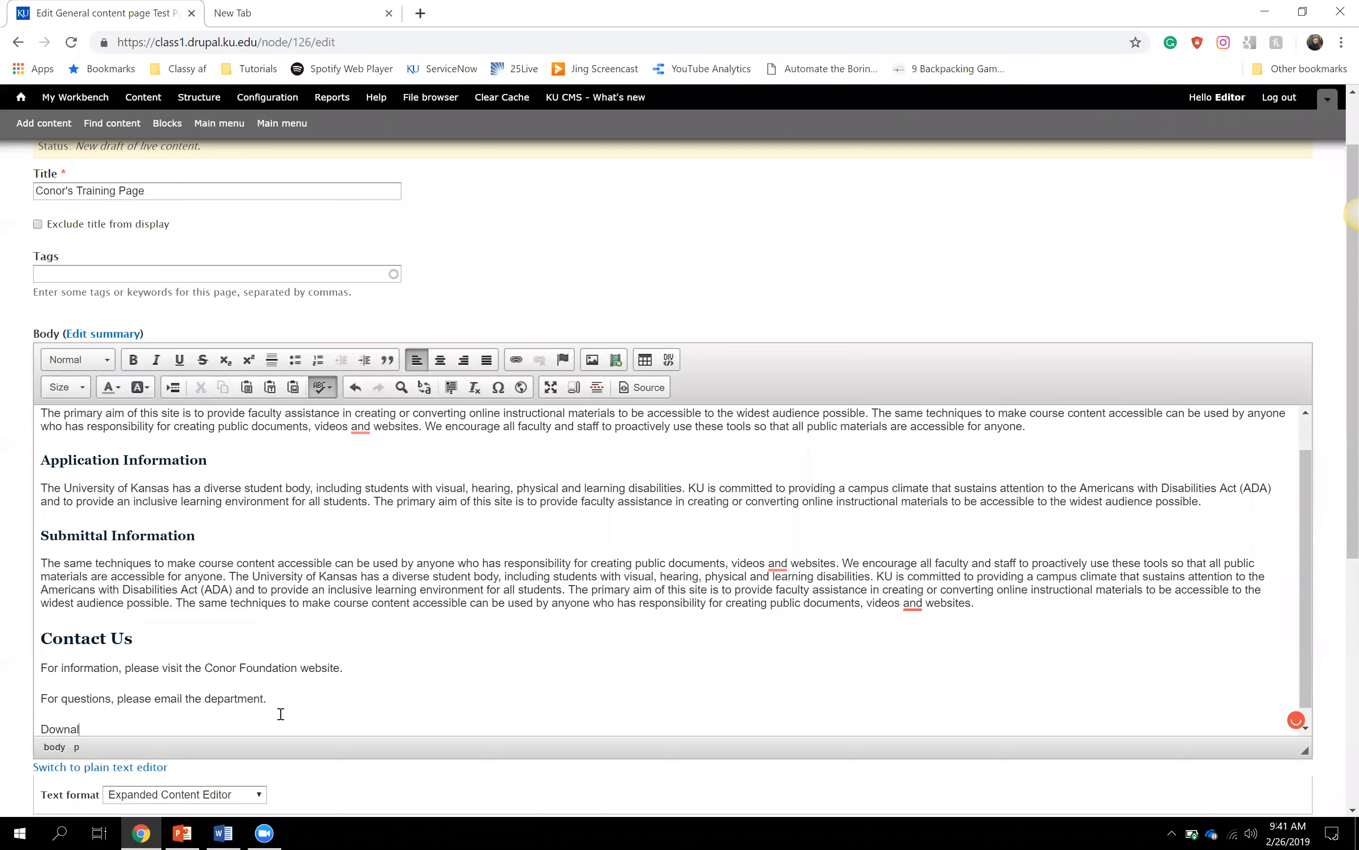
key("BackSpace")
key("BackSpace")
type("load the Scholarship Application PDF.")
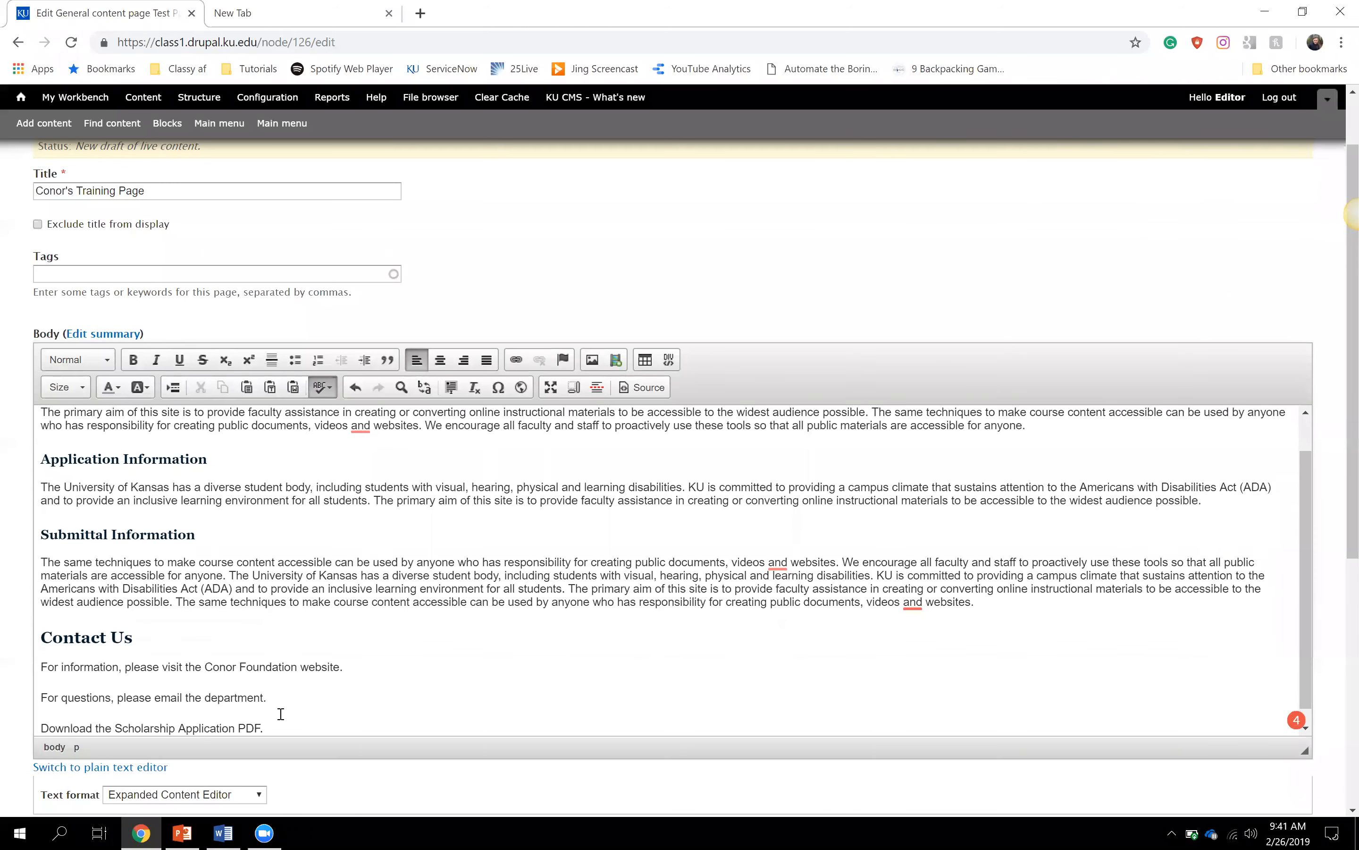
scroll(280, 714, "down", 1)
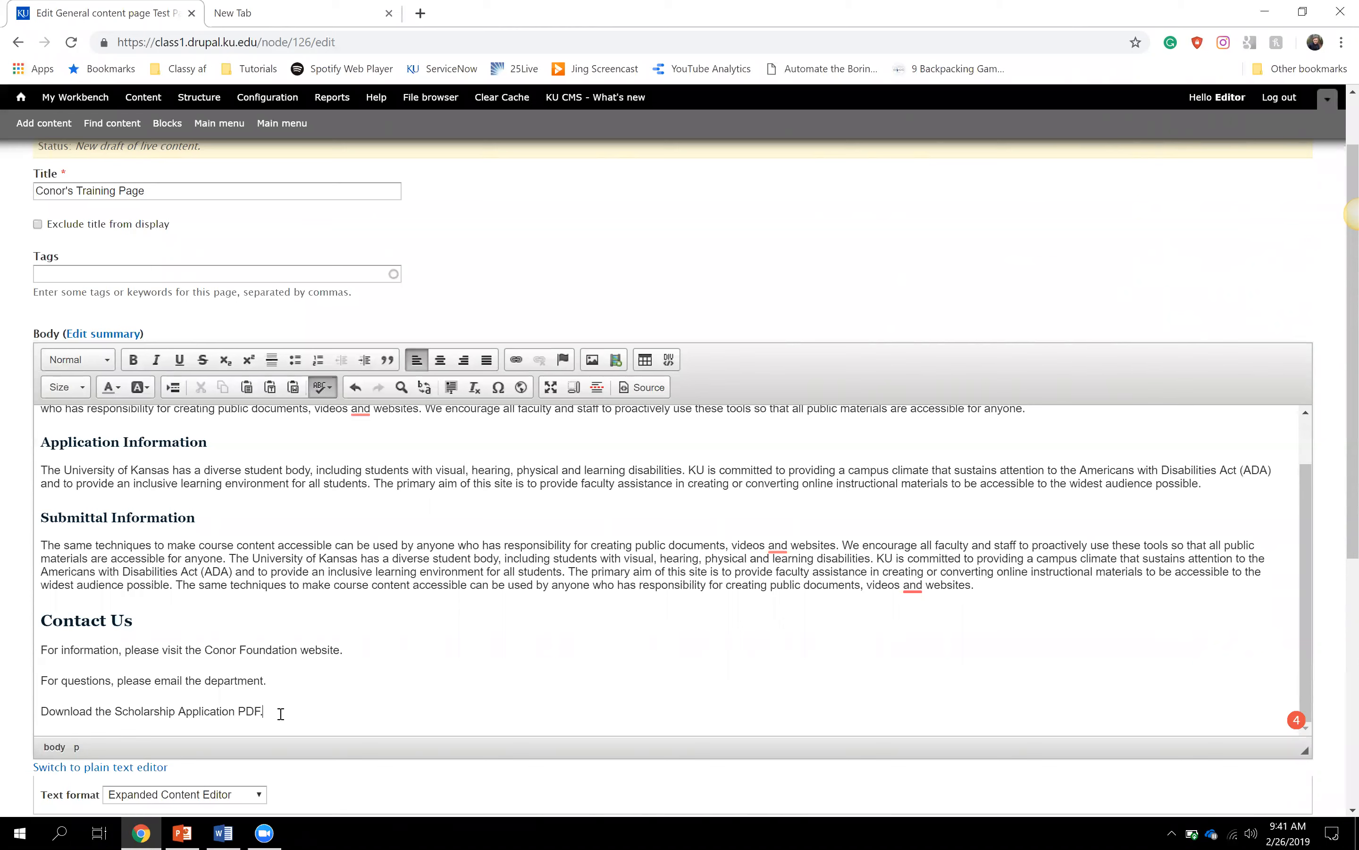
left_click_drag(246, 712, 261, 711)
left_click(271, 711)
left_click_drag(115, 712, 261, 711)
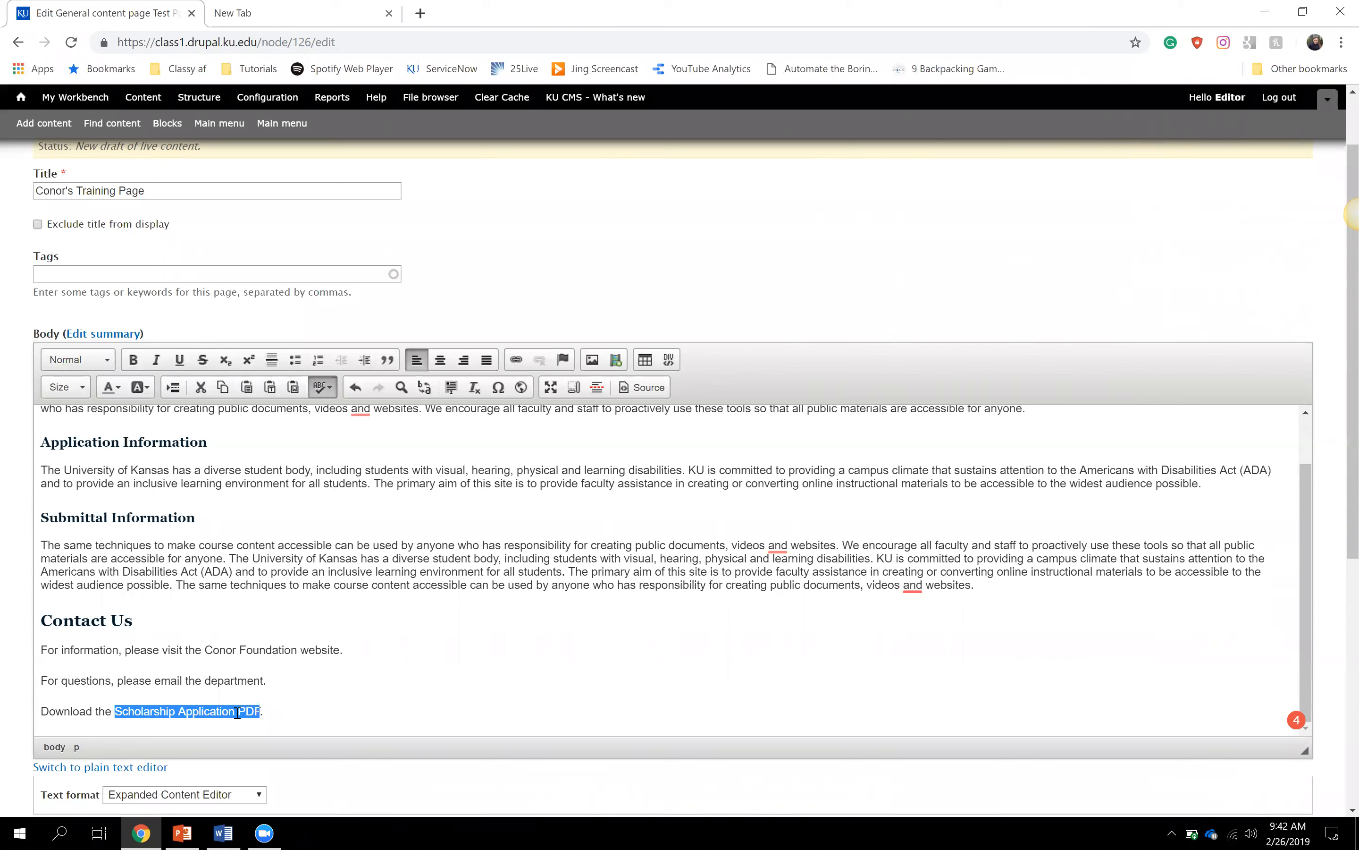
- Select the words 'Conor Foundation website' and start a new link on them
left_click(275, 715)
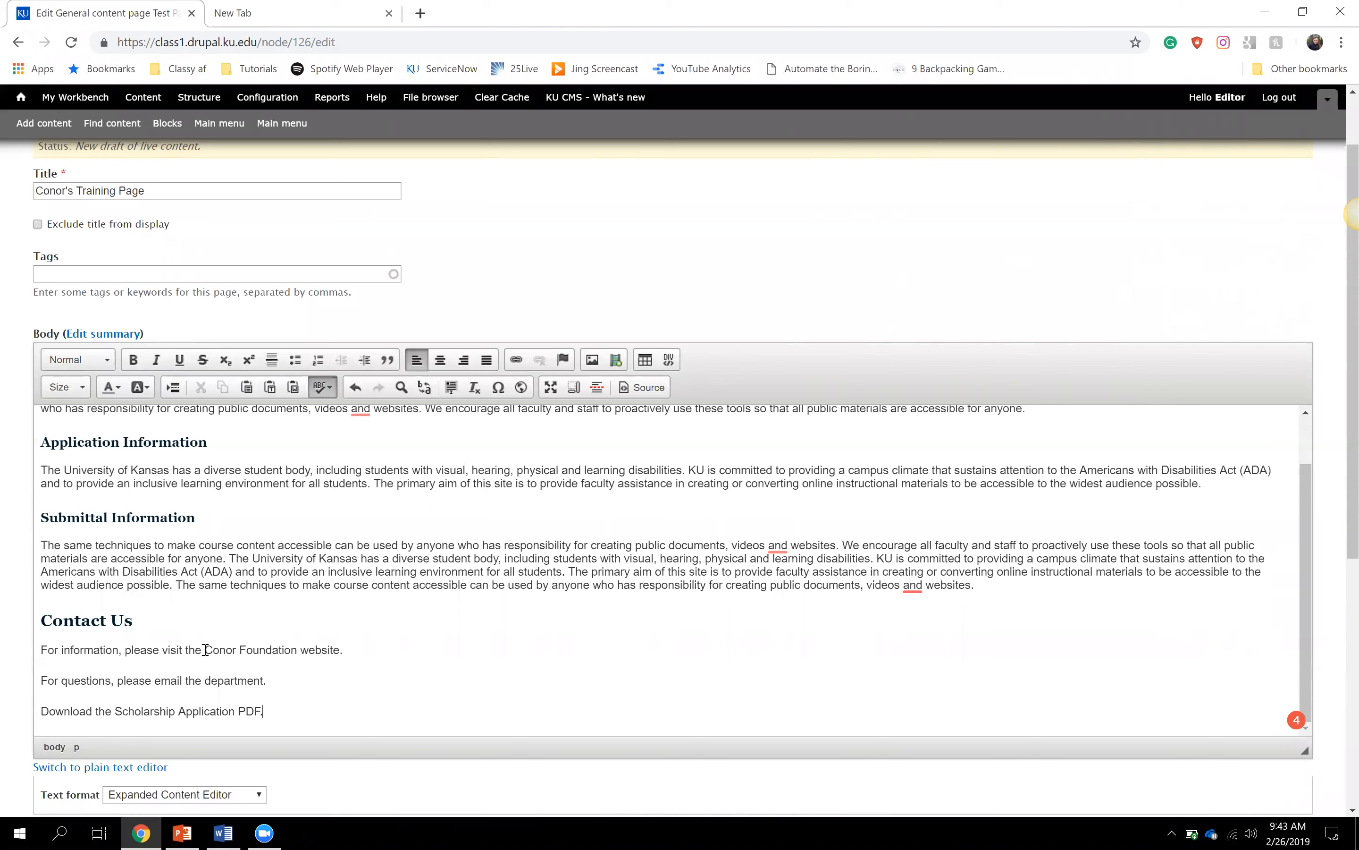
left_click_drag(205, 650, 341, 653)
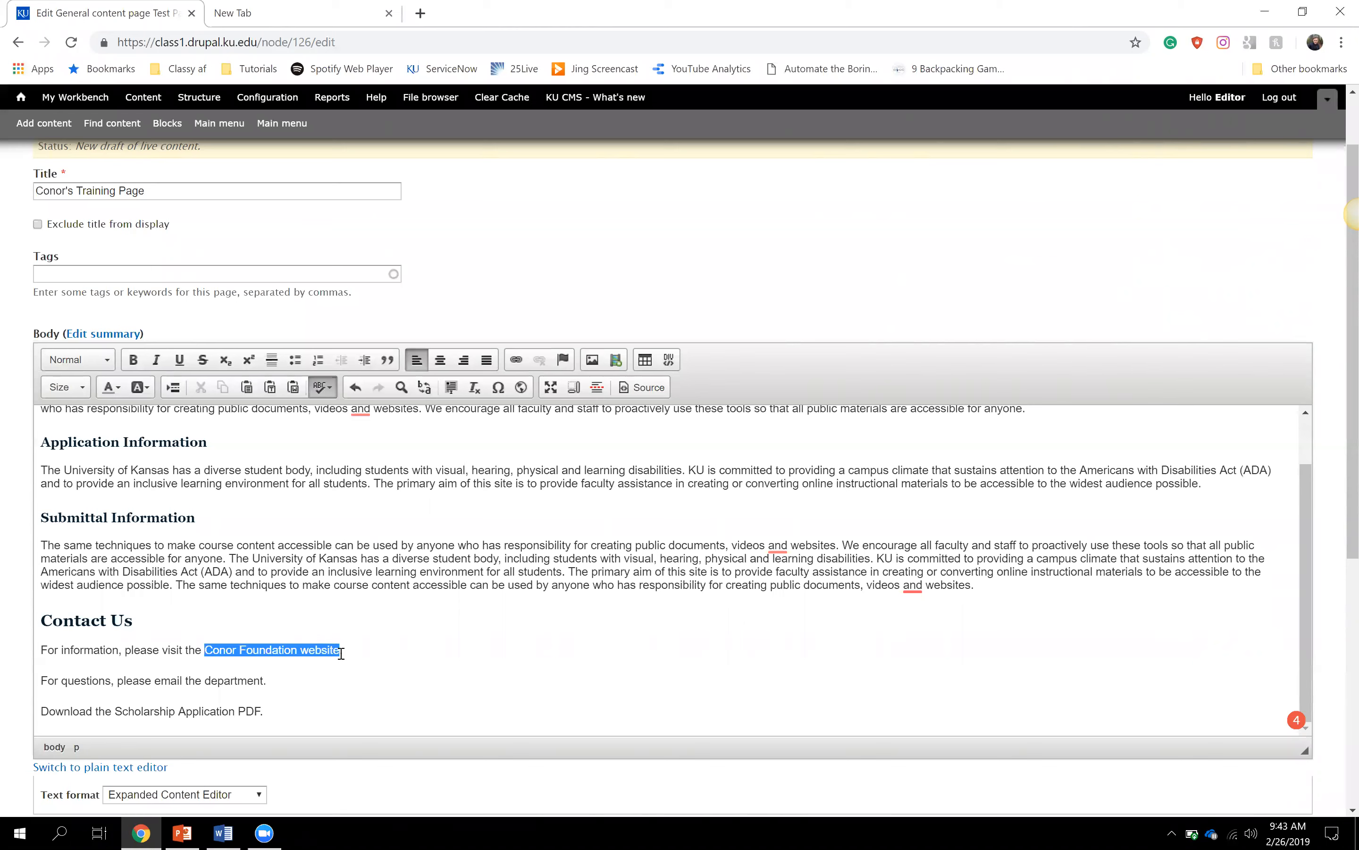
left_click(516, 362)
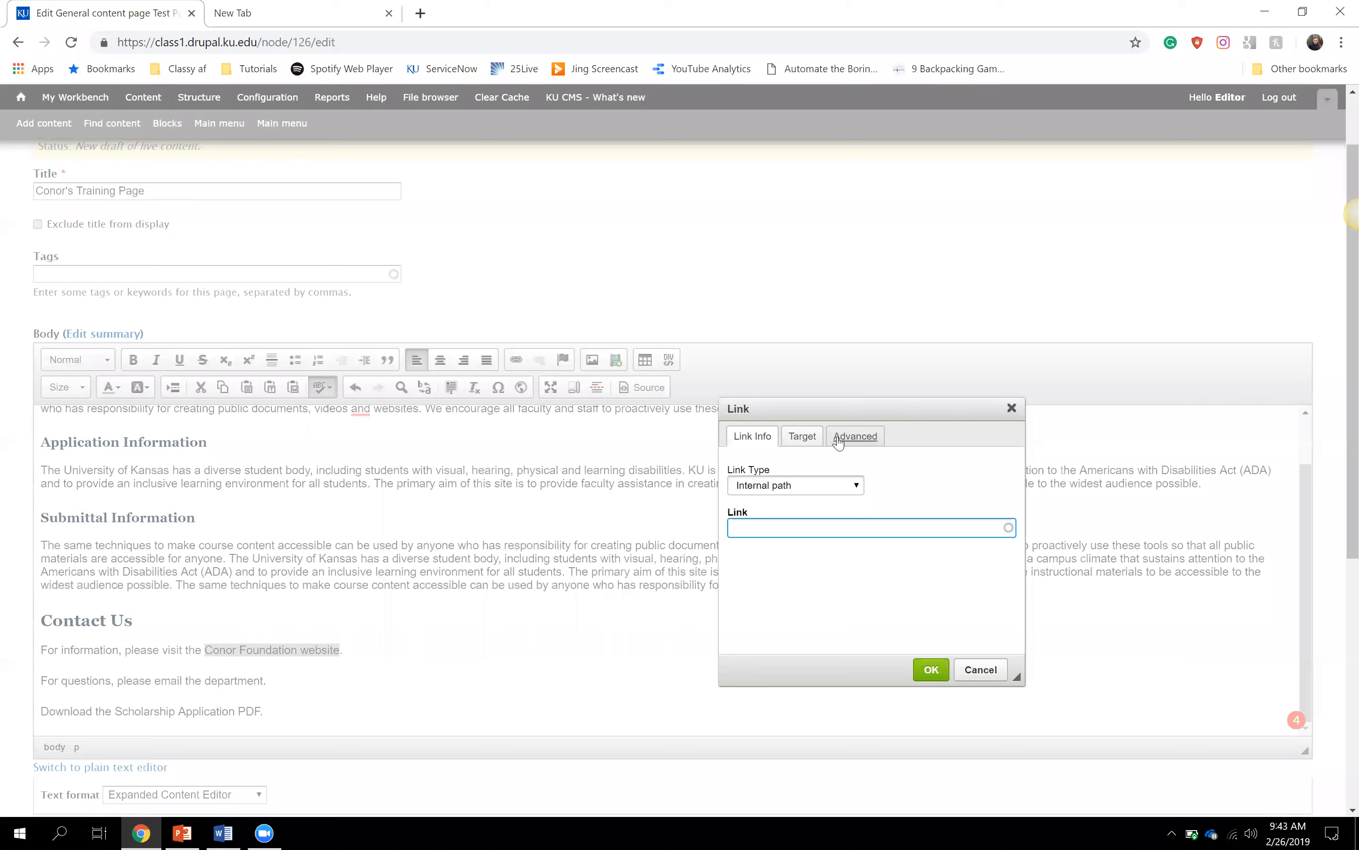
left_click_drag(851, 408, 728, 349)
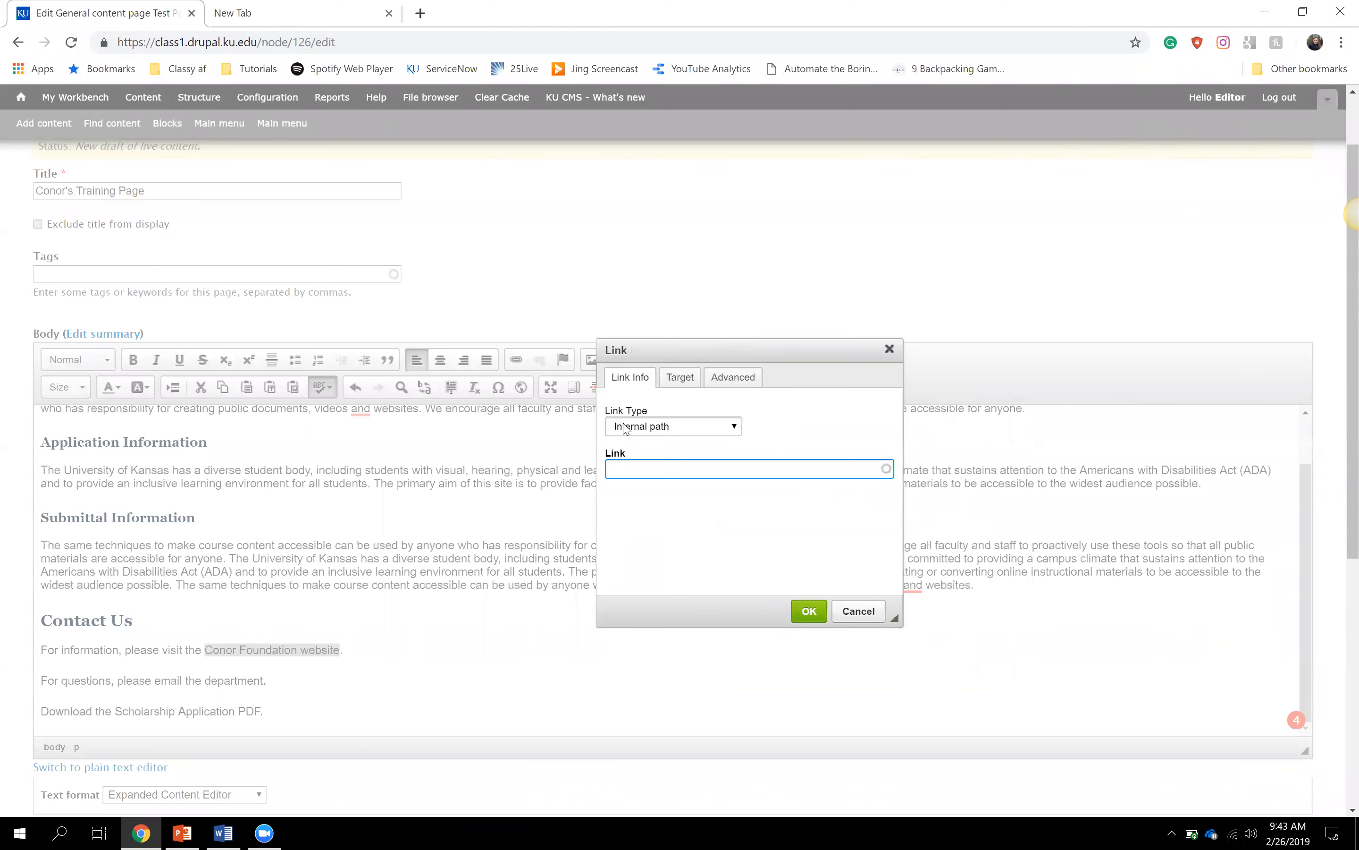
left_click(721, 431)
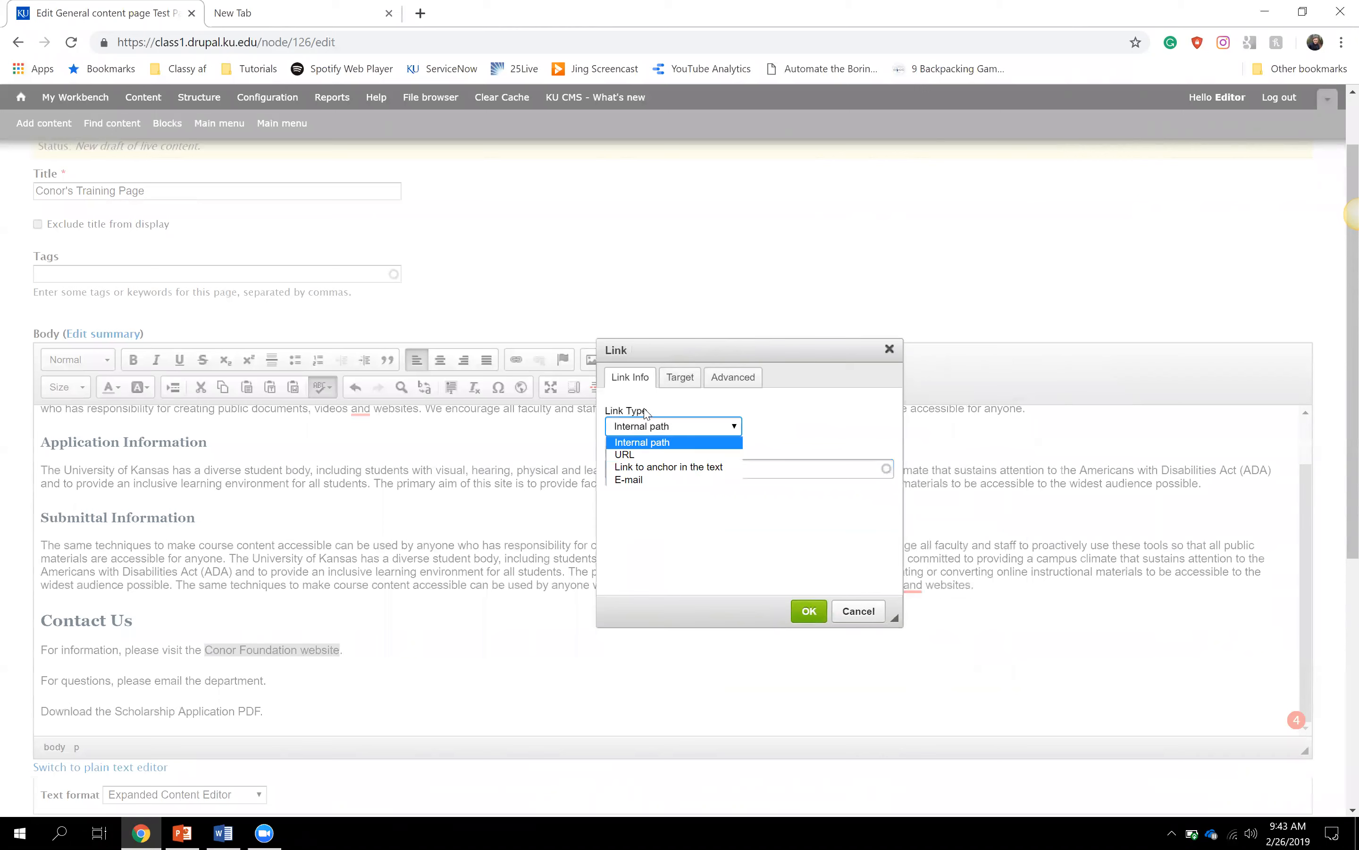
left_click(645, 457)
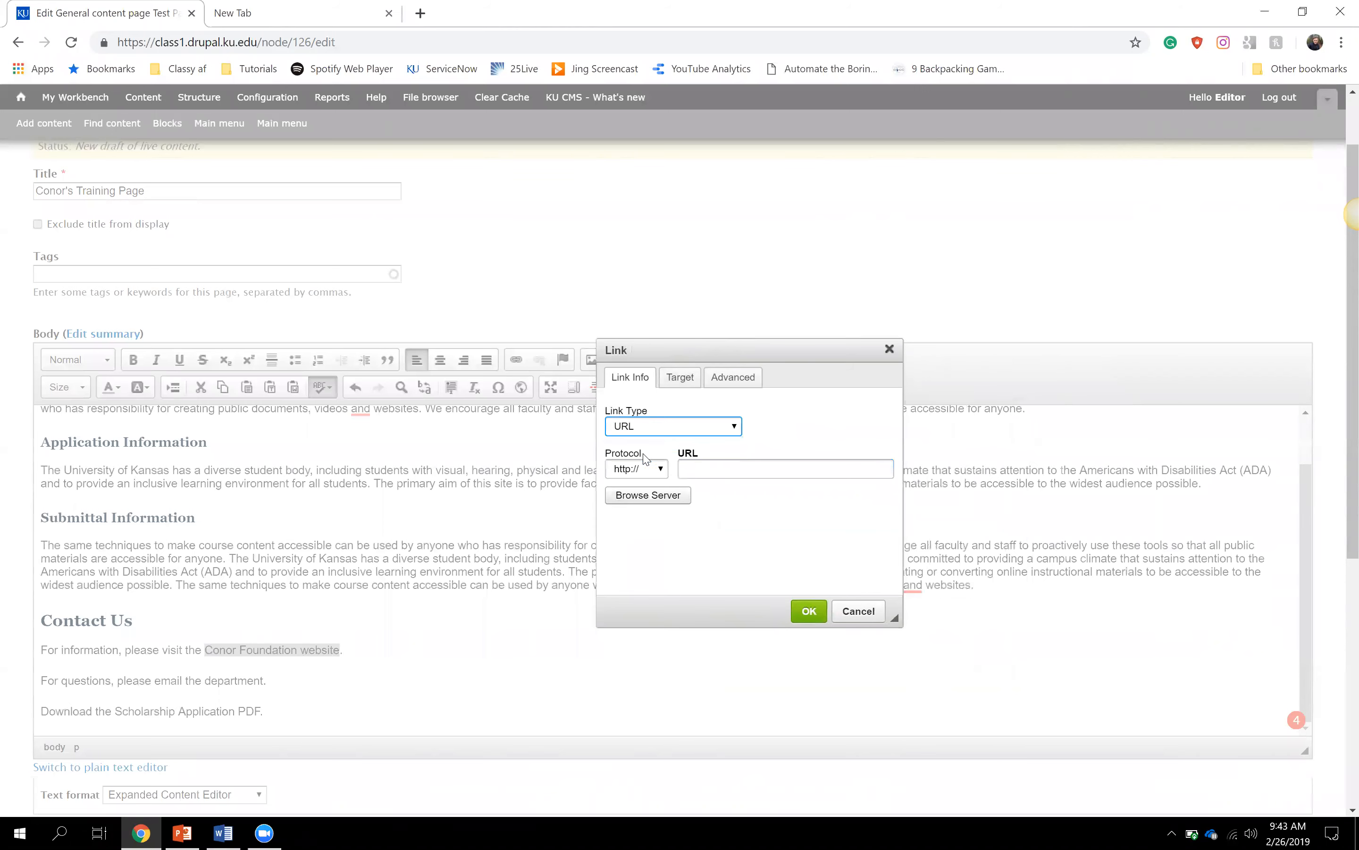
left_click(700, 466)
type("k")
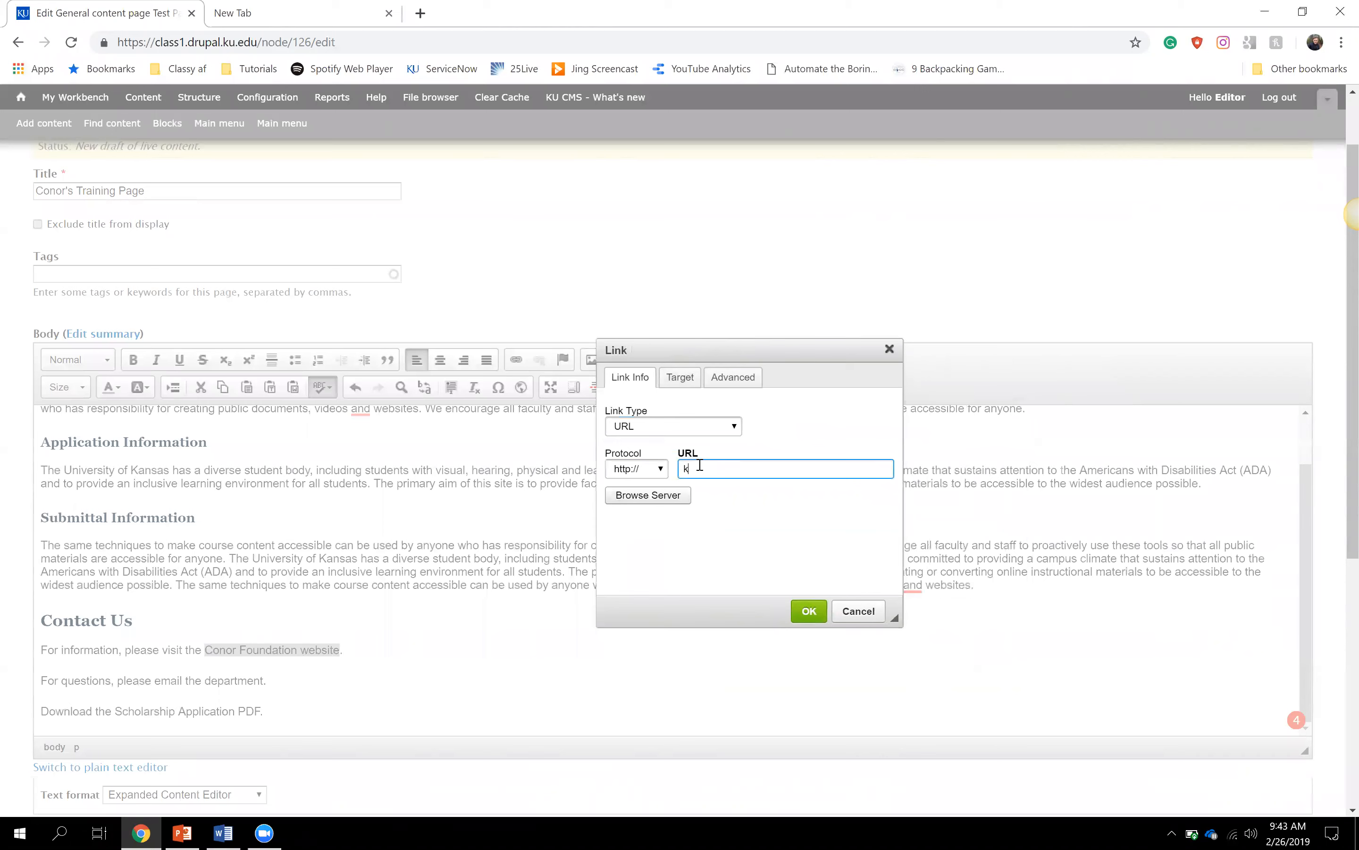
type("u.edu")
left_click(691, 549)
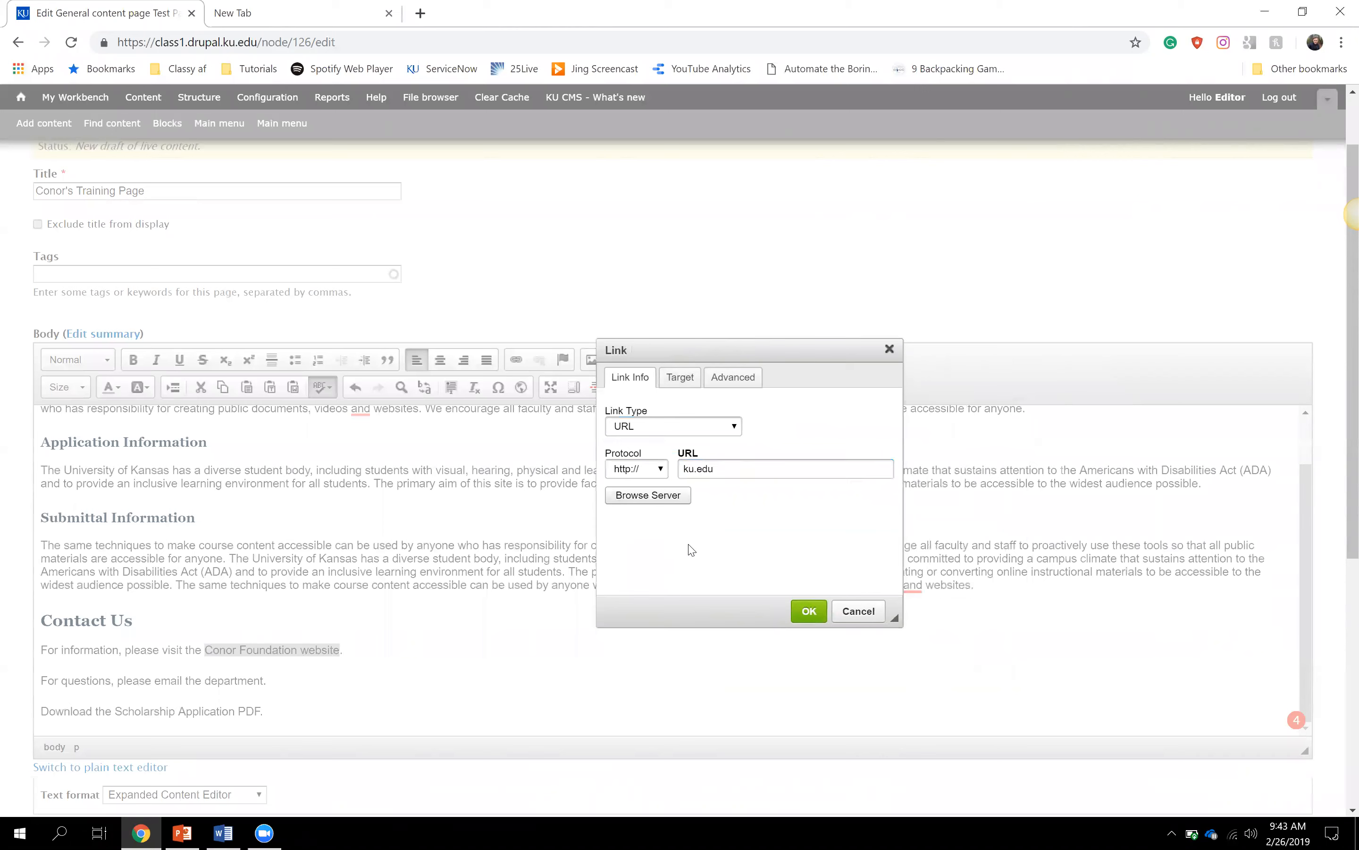
left_click(662, 469)
left_click(652, 495)
left_click(739, 473)
left_click_drag(716, 475, 685, 471)
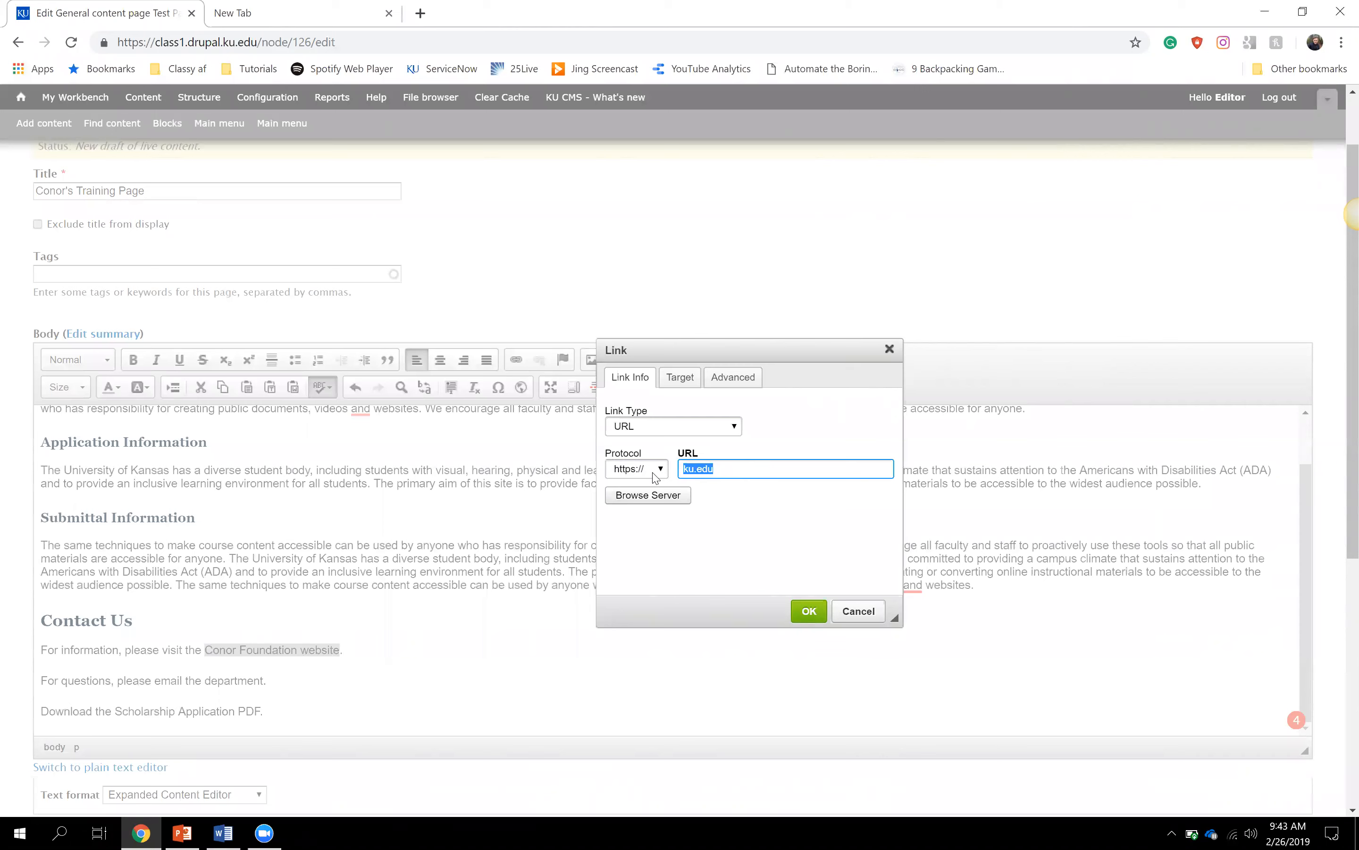
left_click(730, 472)
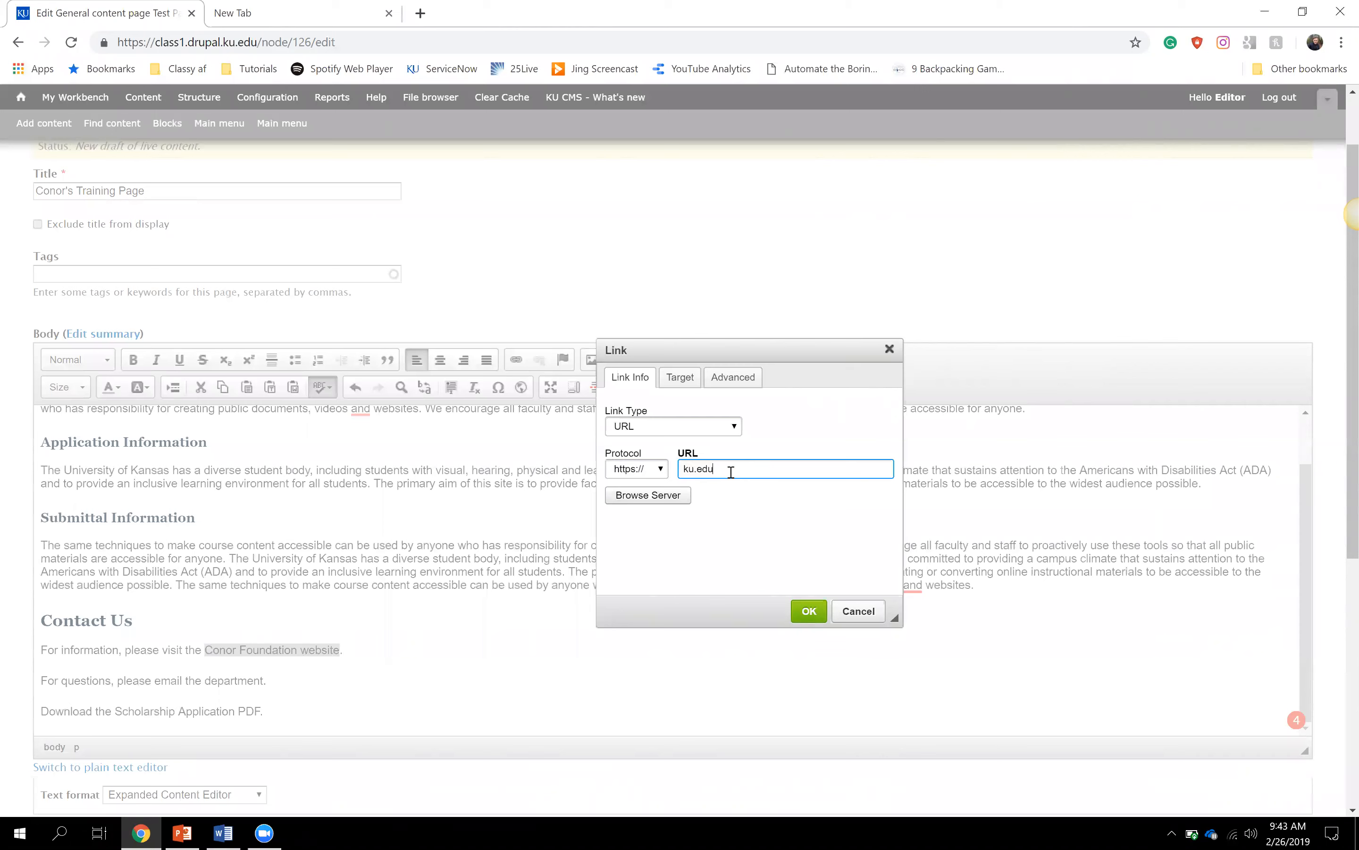
left_click(809, 611)
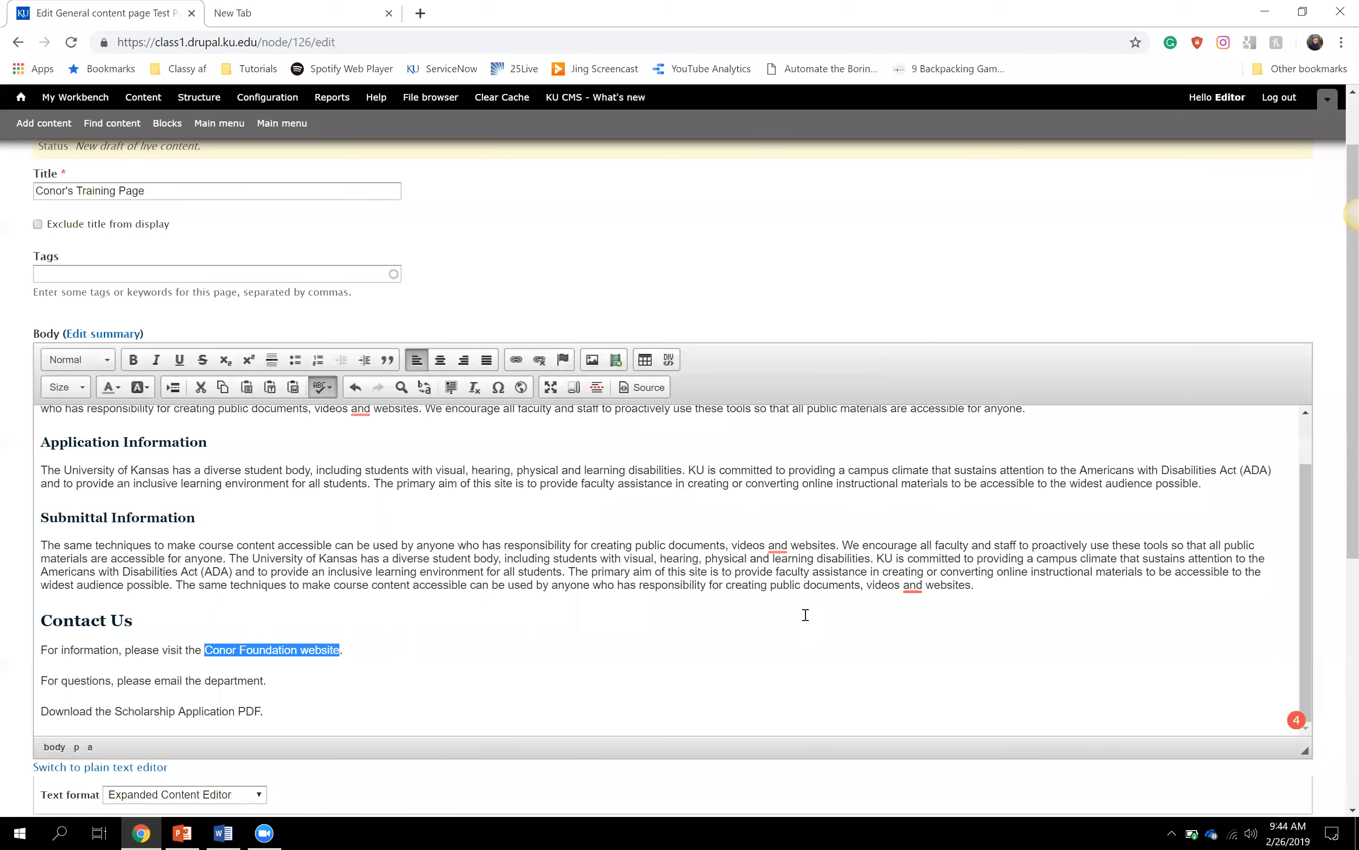
- Select the words 'email the department' and start a new link on them
left_click(347, 680)
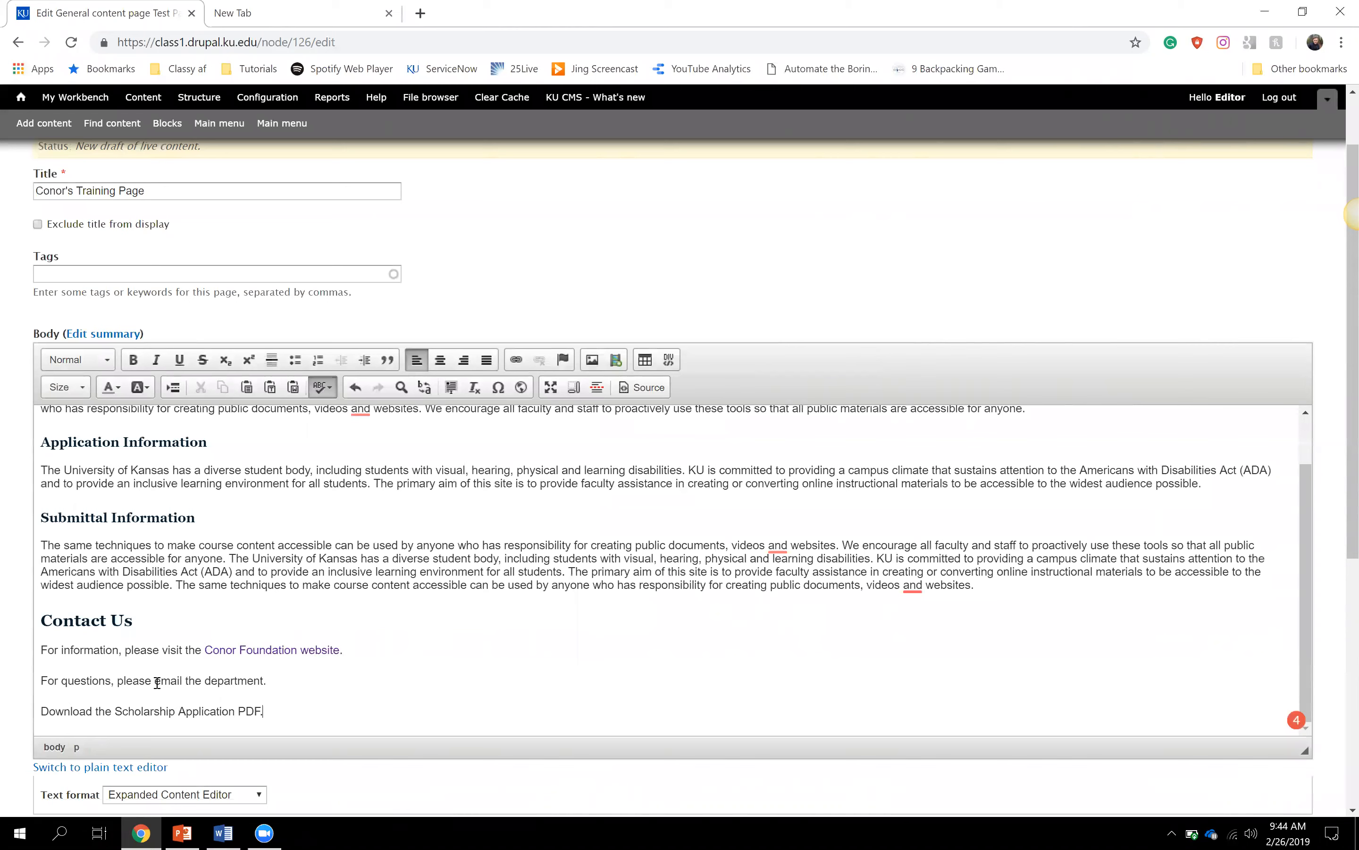
left_click_drag(157, 682, 263, 681)
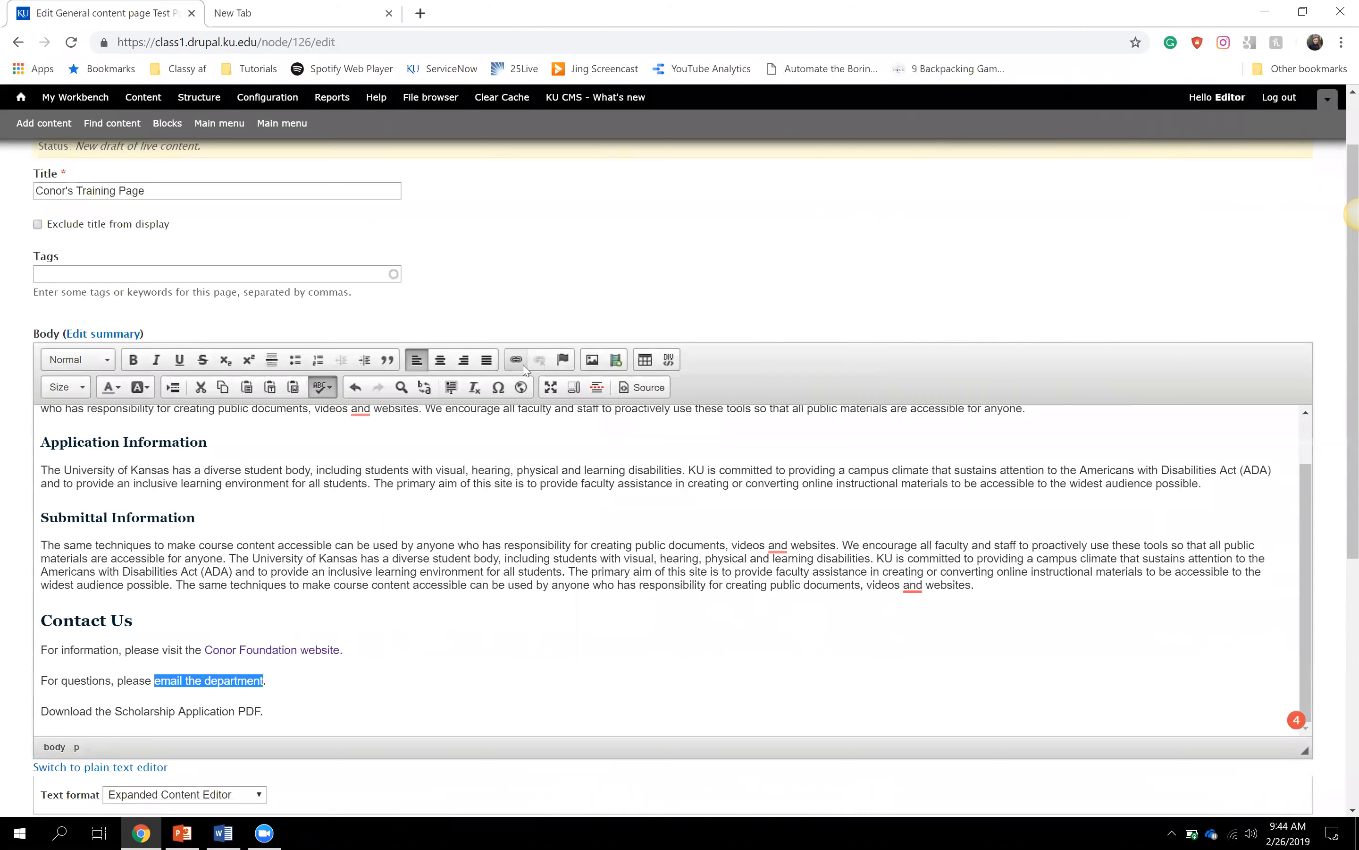
left_click(520, 362)
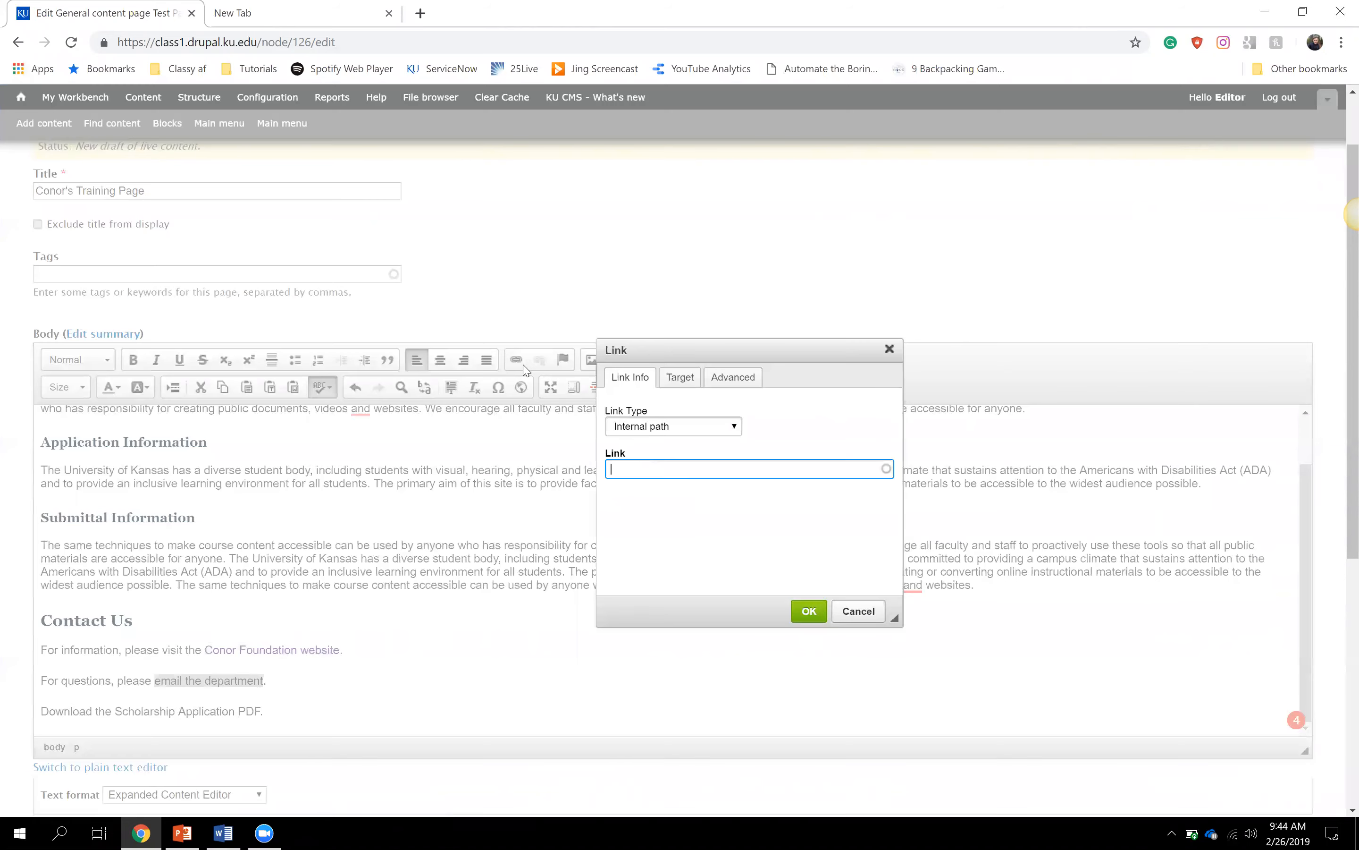
left_click(722, 430)
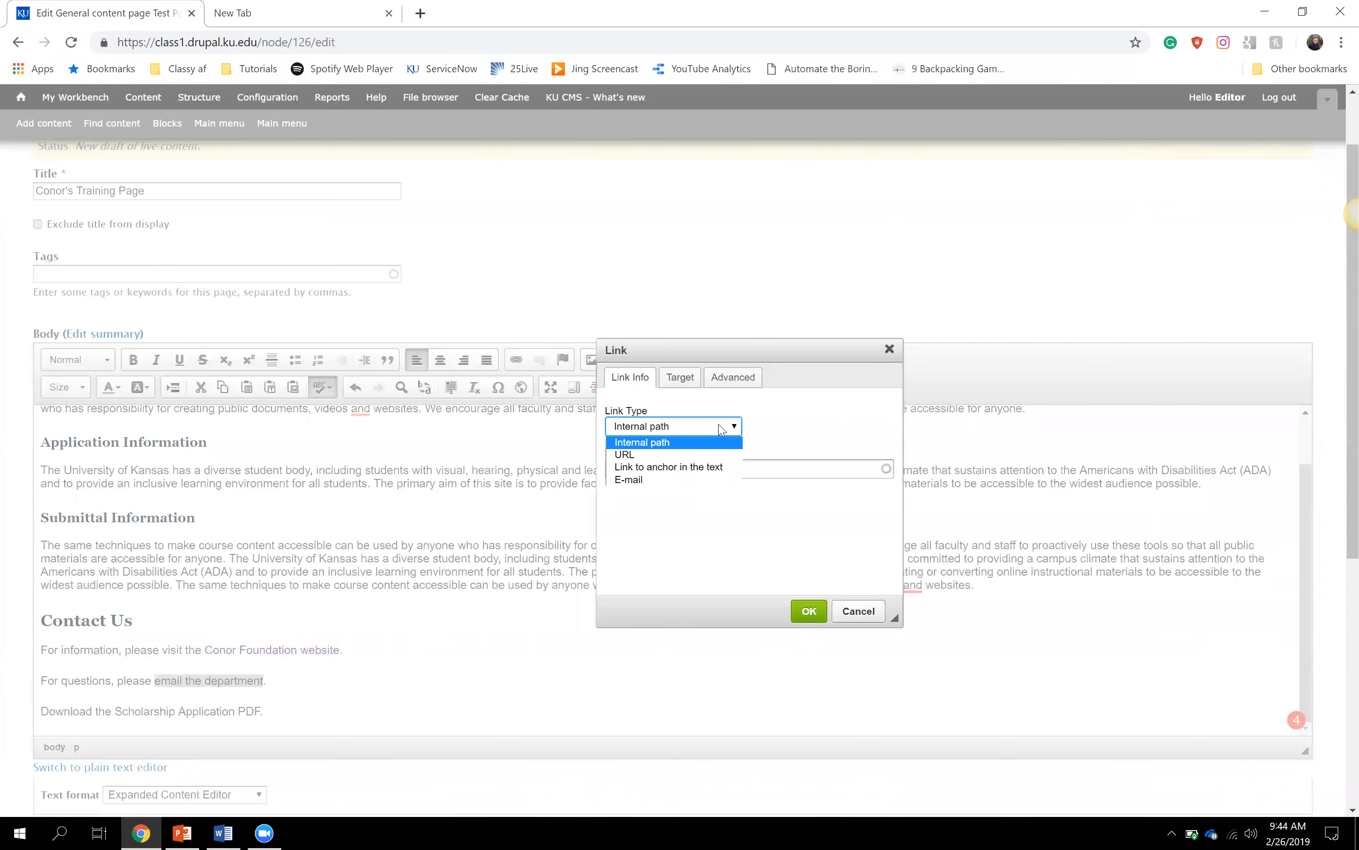
- Set the link type to E-mail and enter the department's e-mail address
left_click(697, 479)
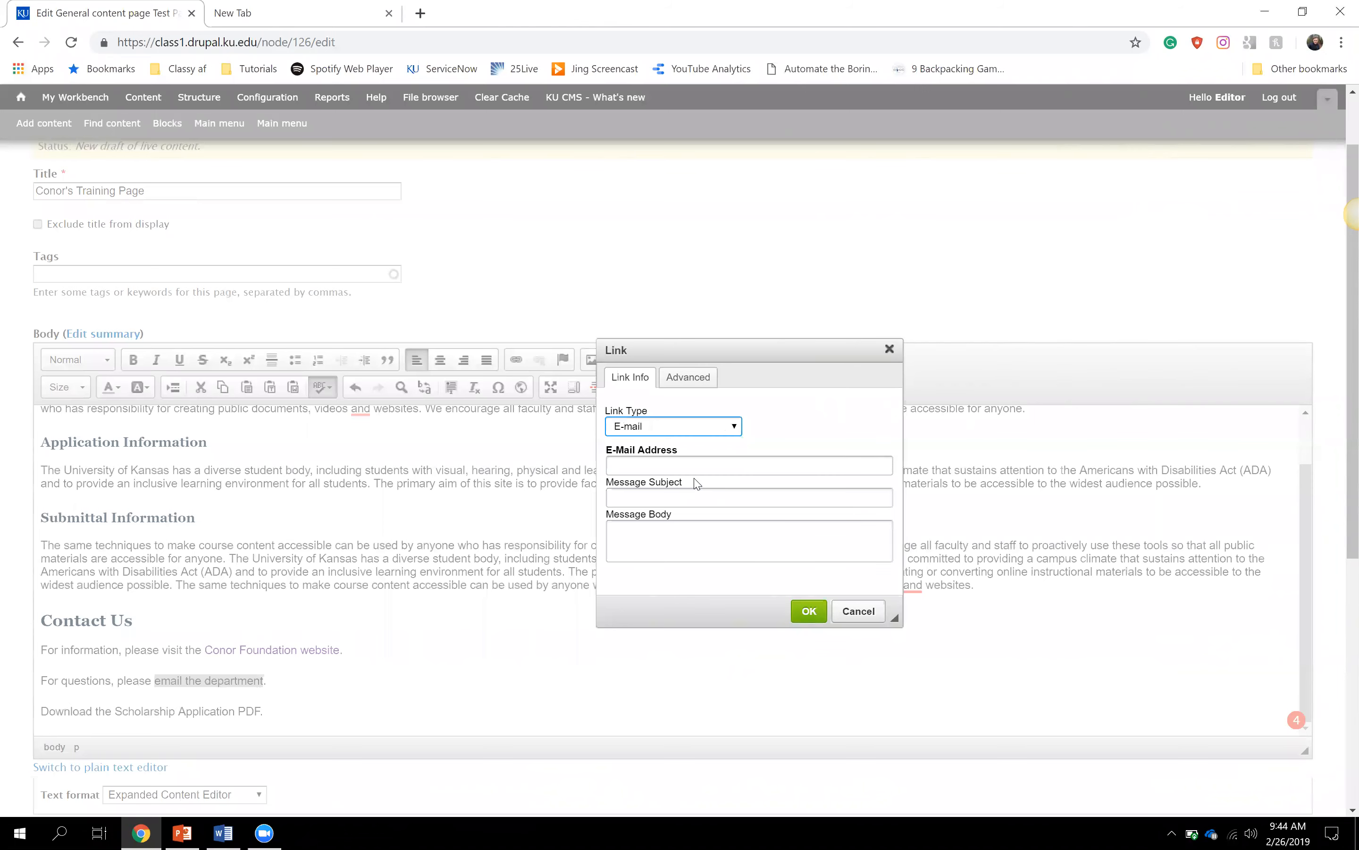
left_click(682, 466)
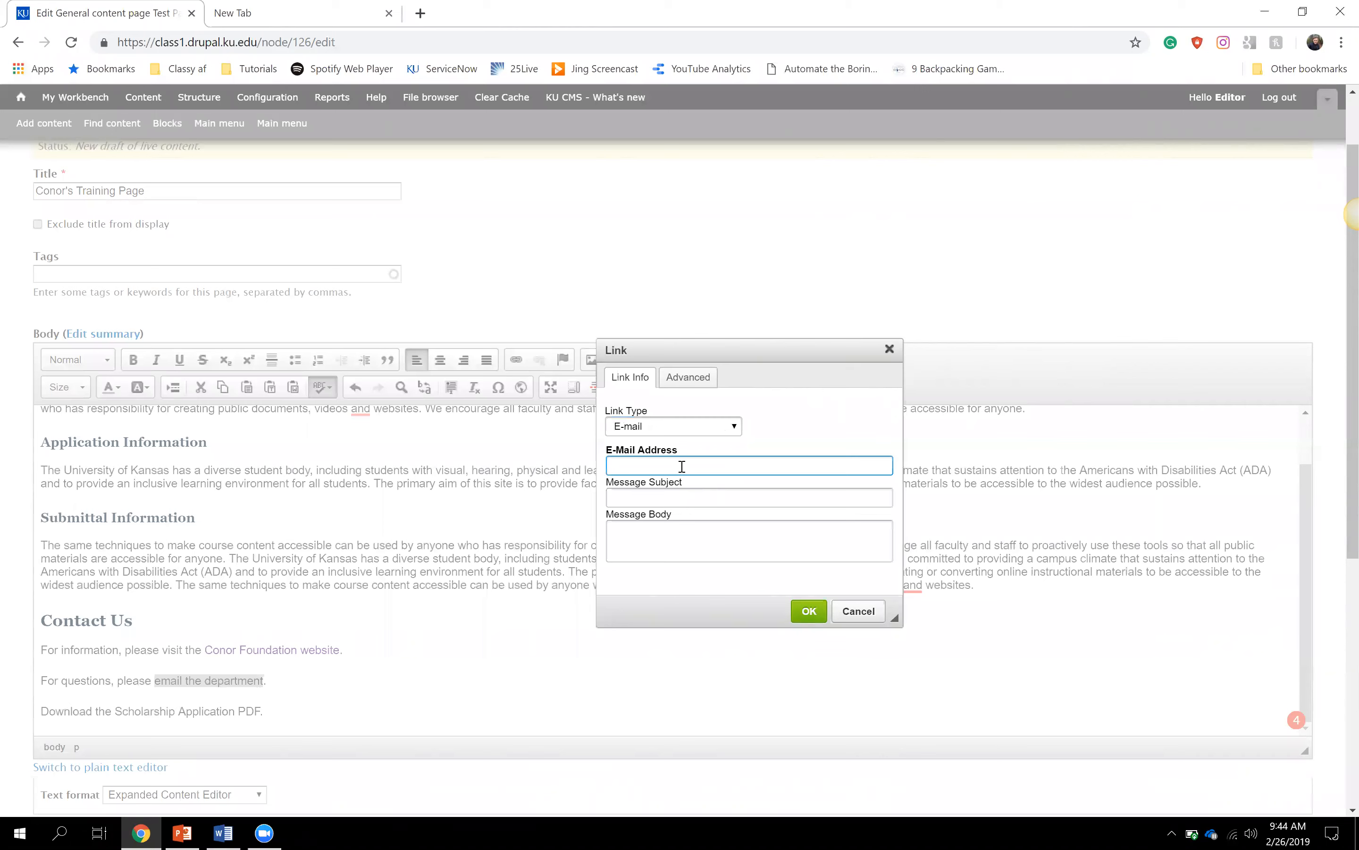
type("test@ku.edu")
left_click(790, 442)
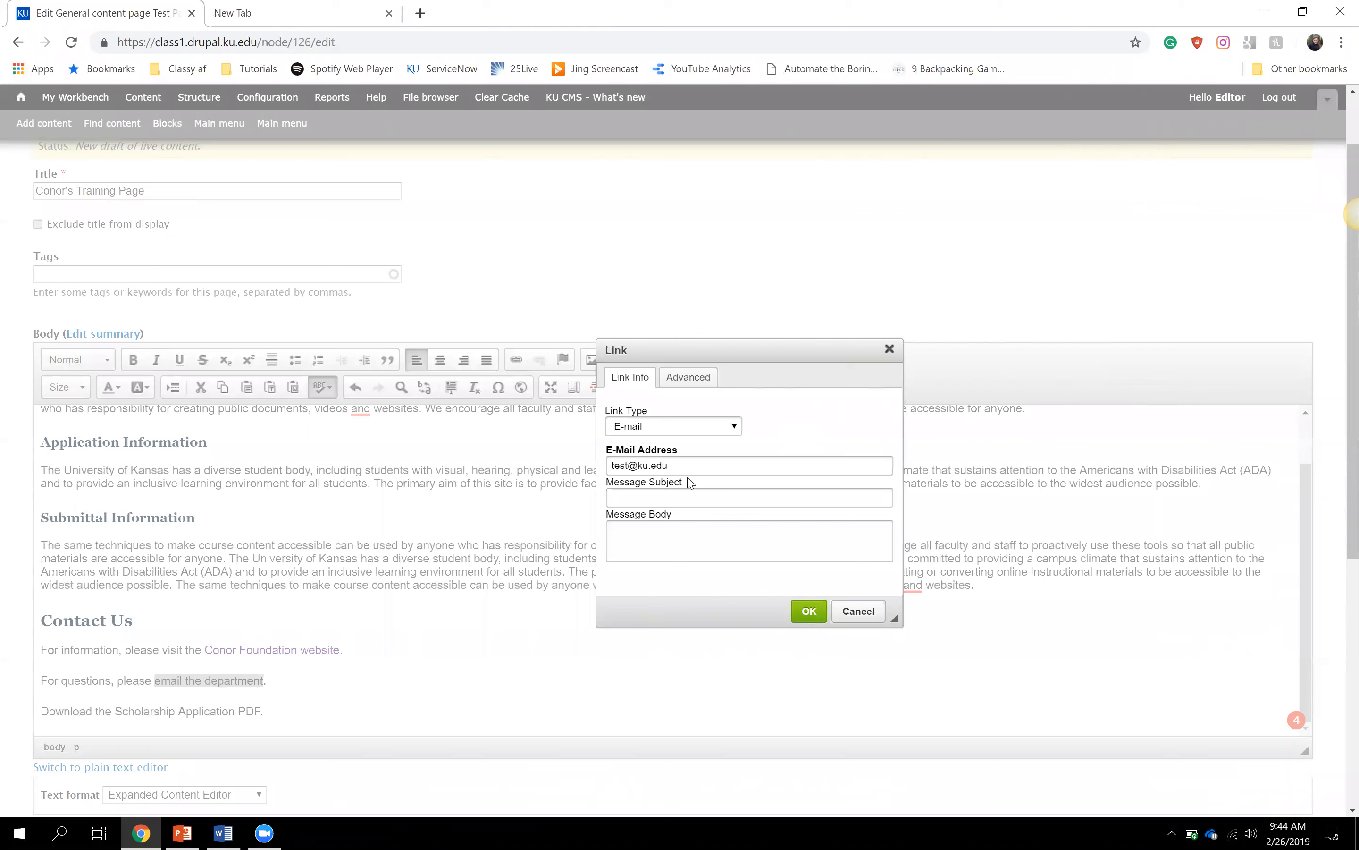
left_click(688, 456)
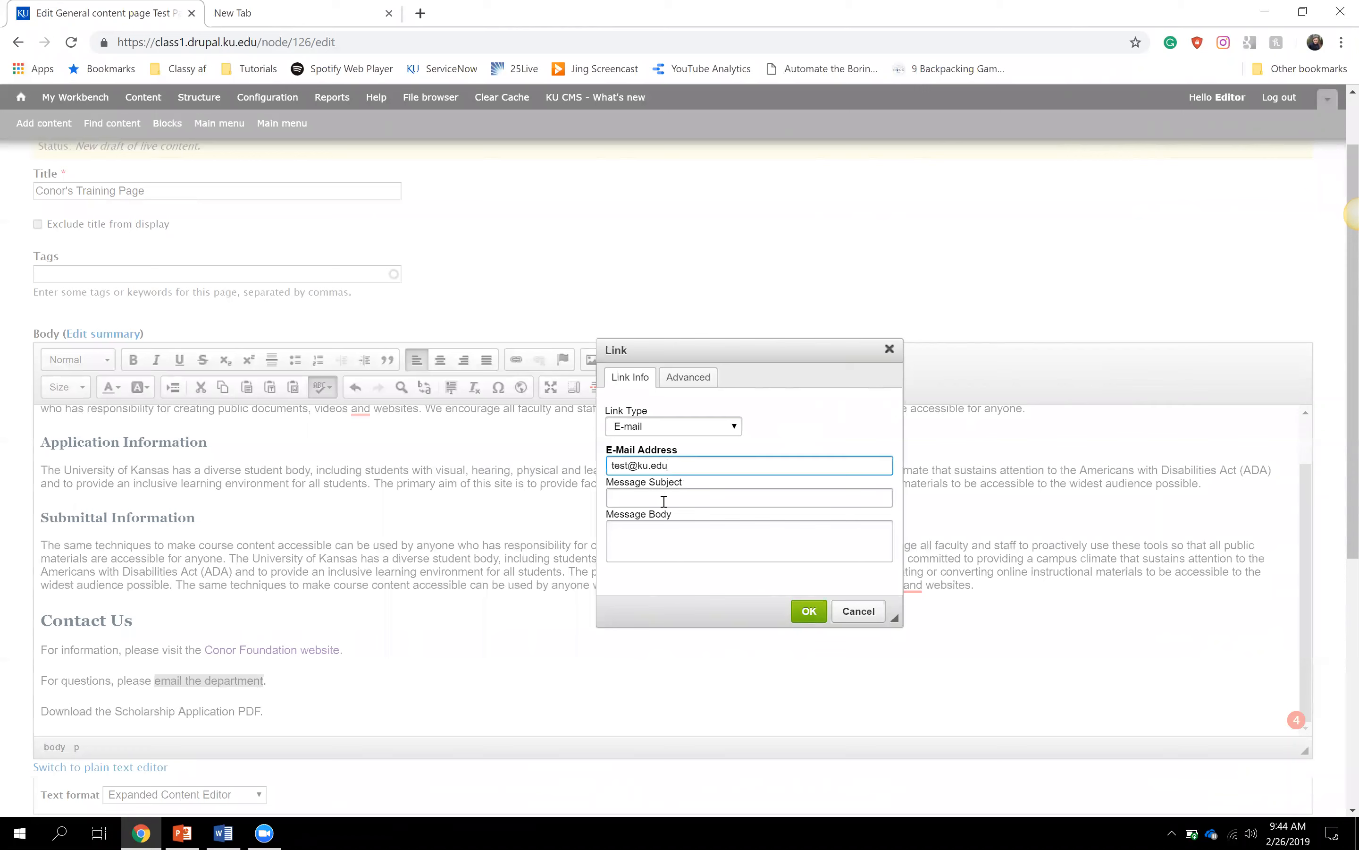
left_click(679, 543)
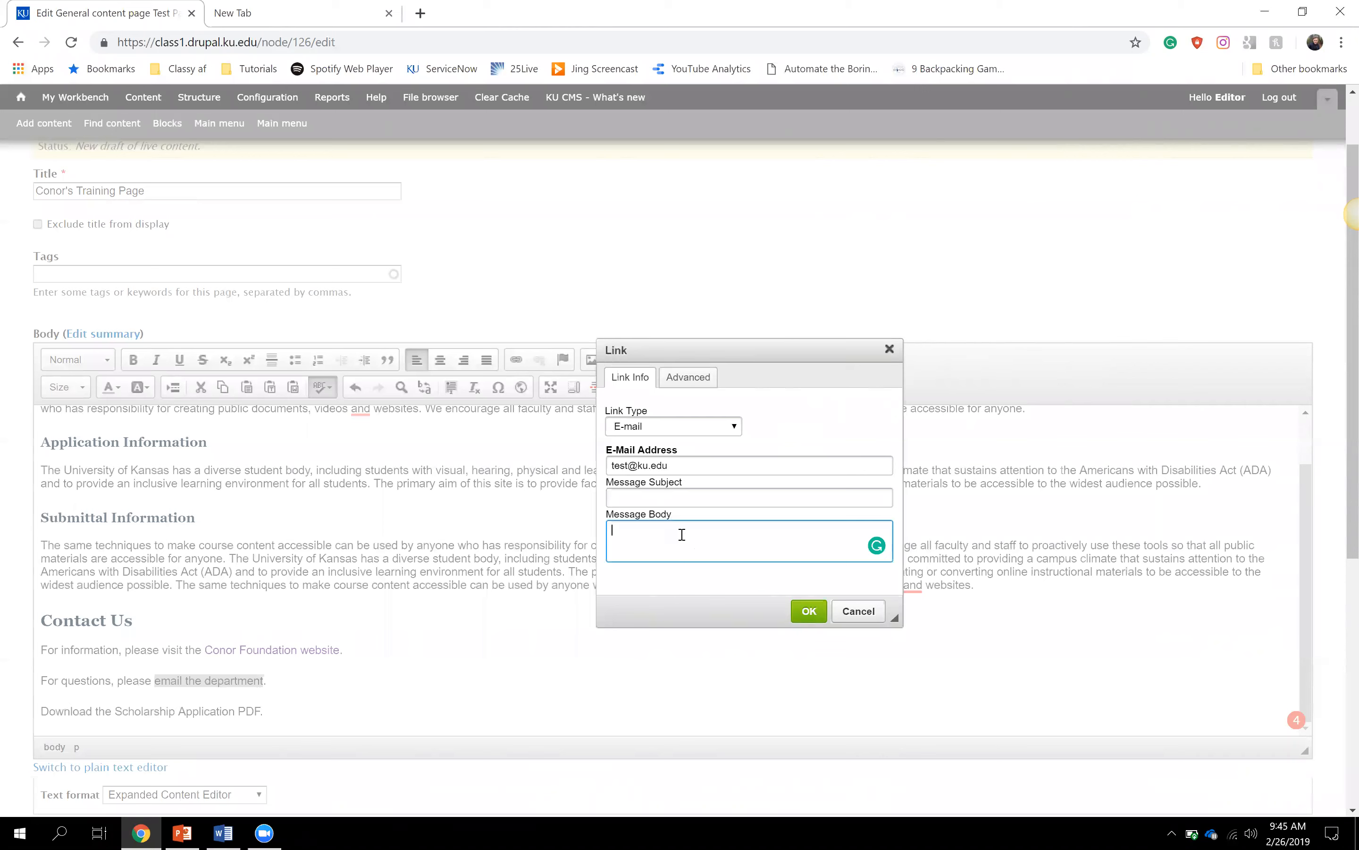
left_click(687, 505)
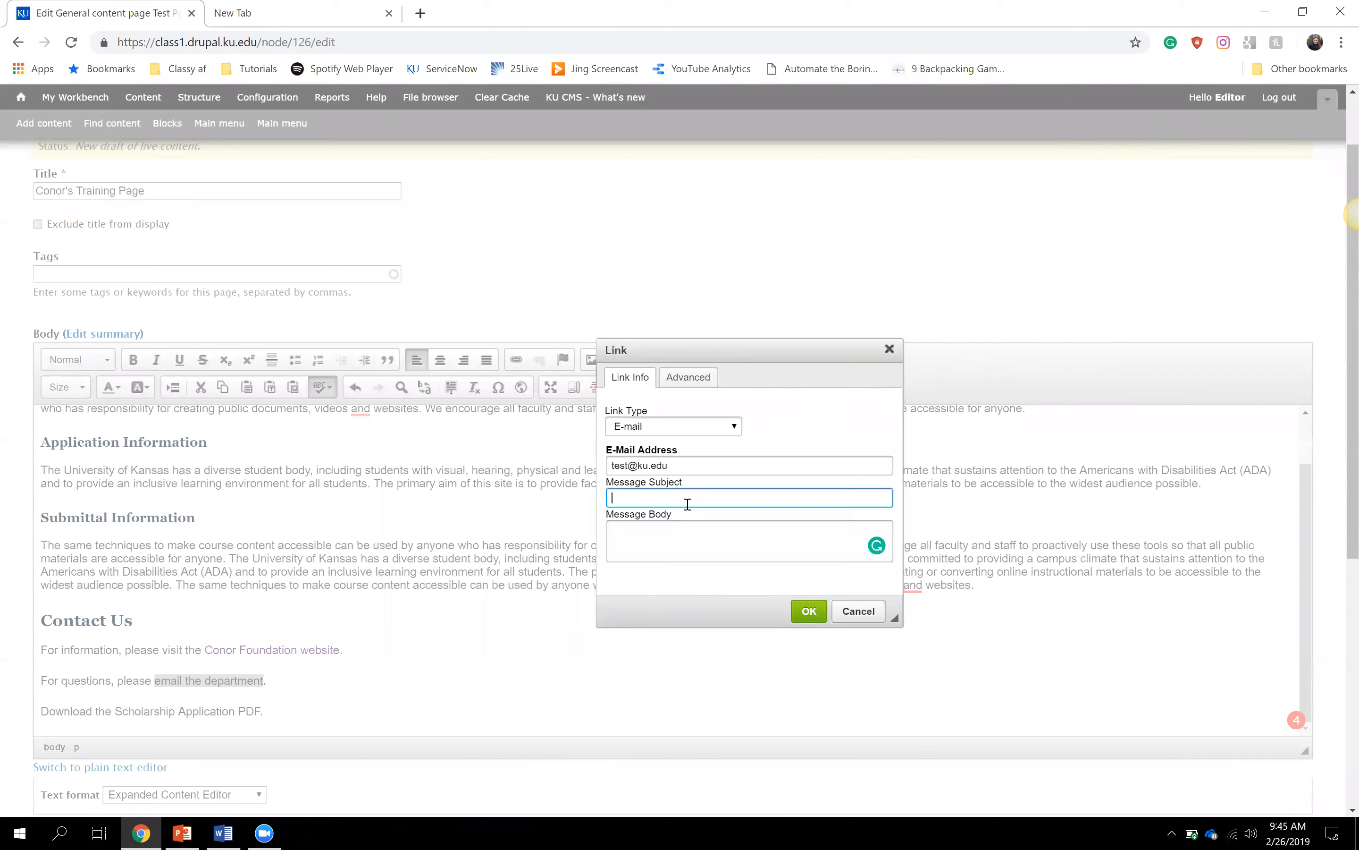
- Review the e-mail address, subject and body fields, then apply the e-mail link
left_click_drag(611, 449, 681, 458)
left_click(703, 463)
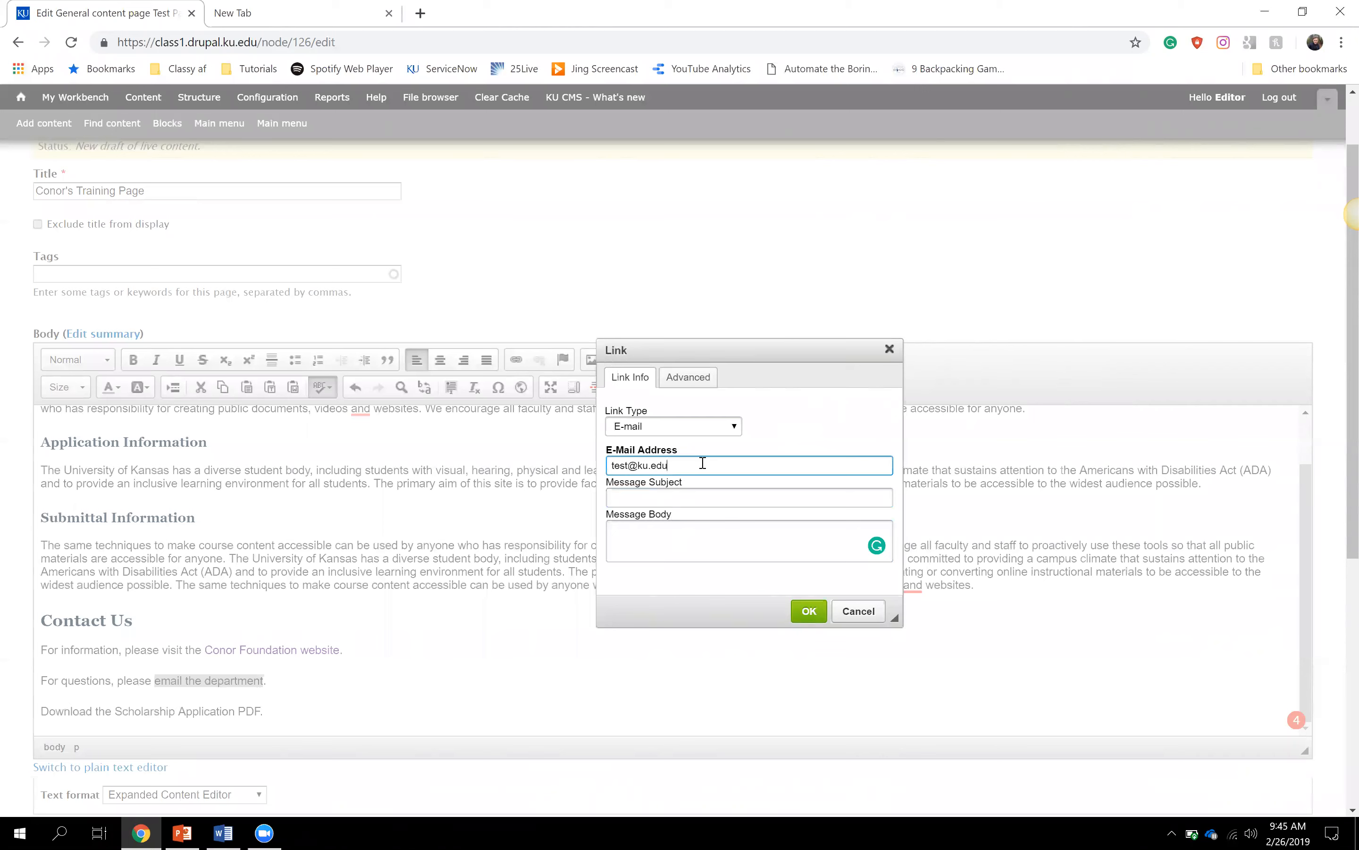
left_click(695, 493)
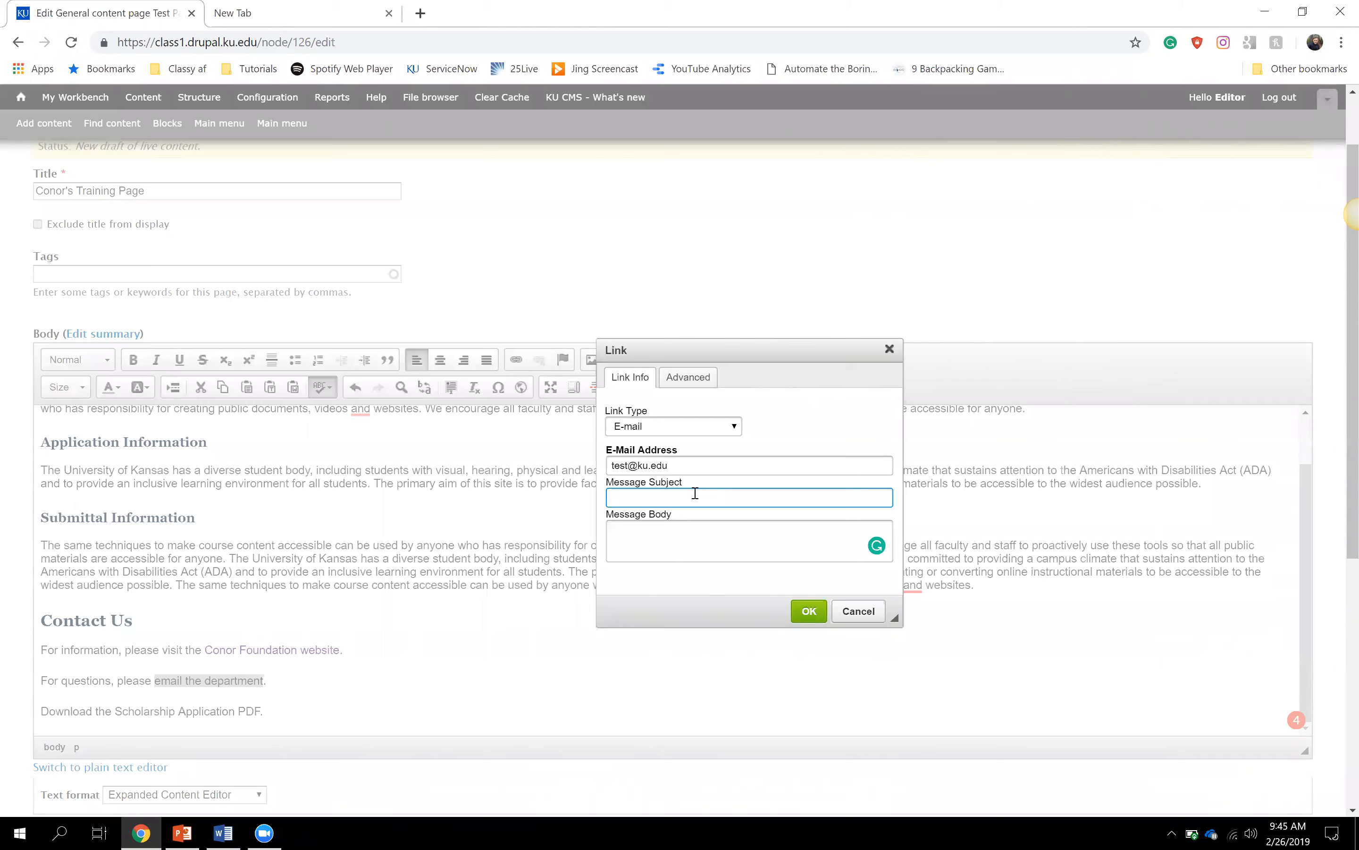
left_click(666, 530)
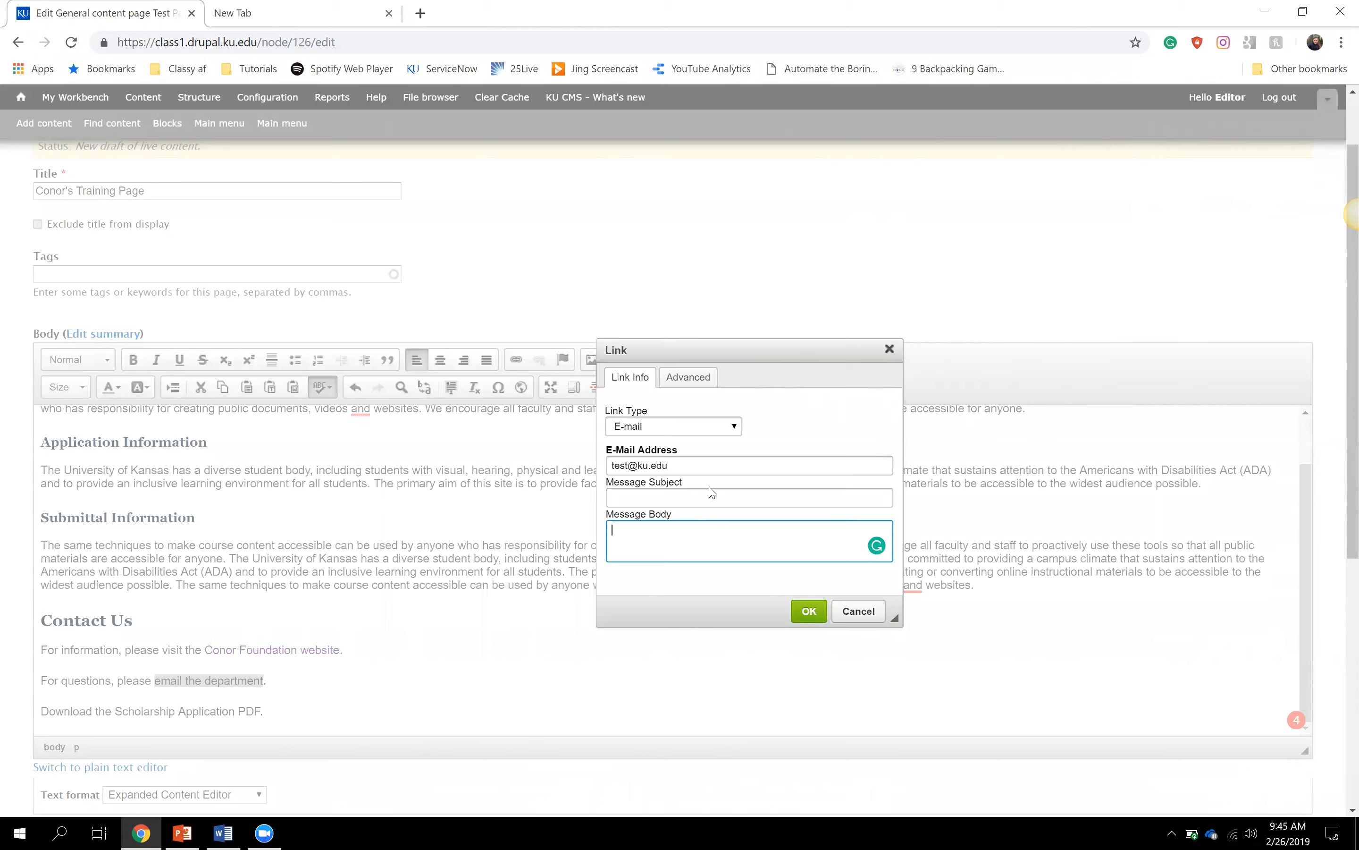
left_click(683, 463)
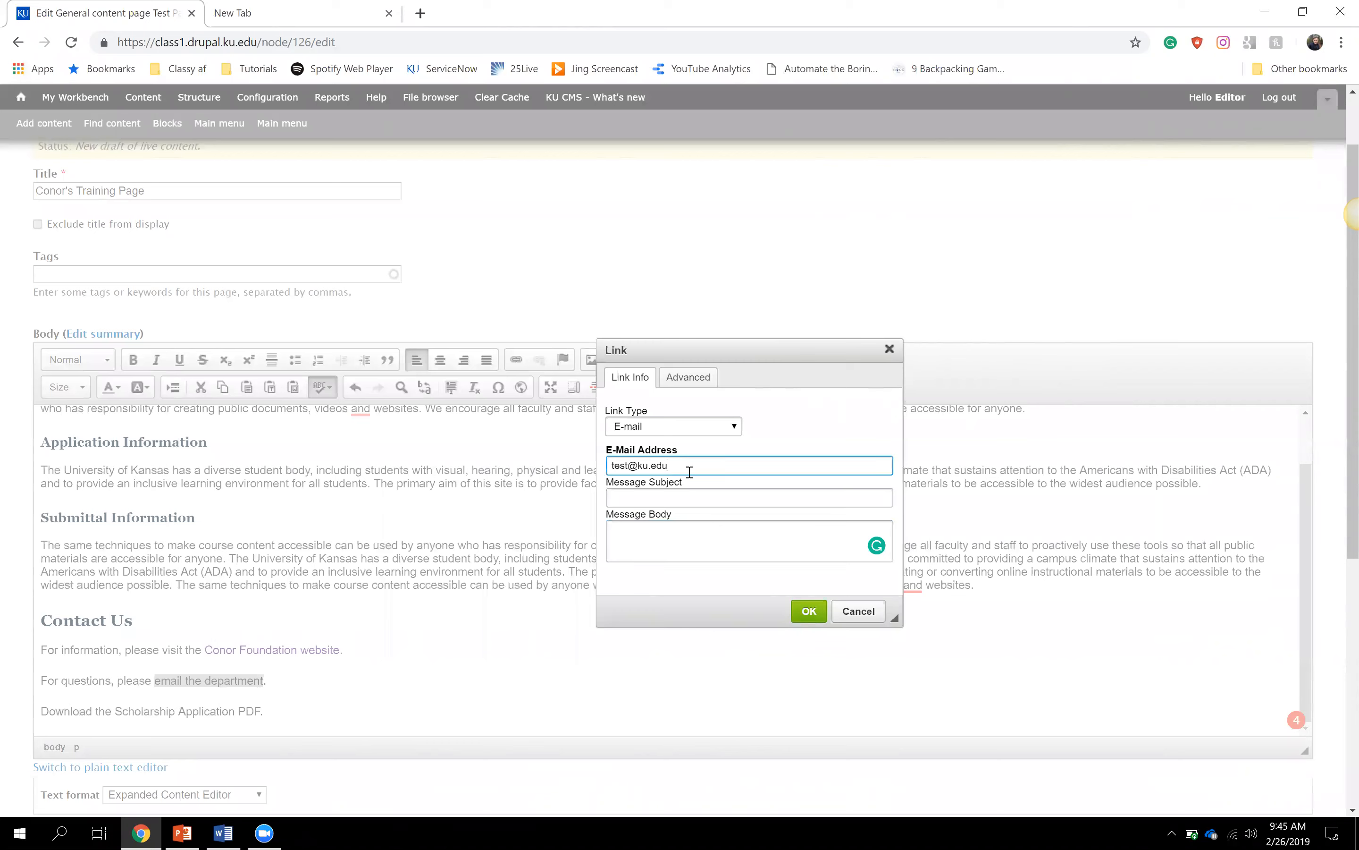
left_click(809, 610)
left_click(299, 687)
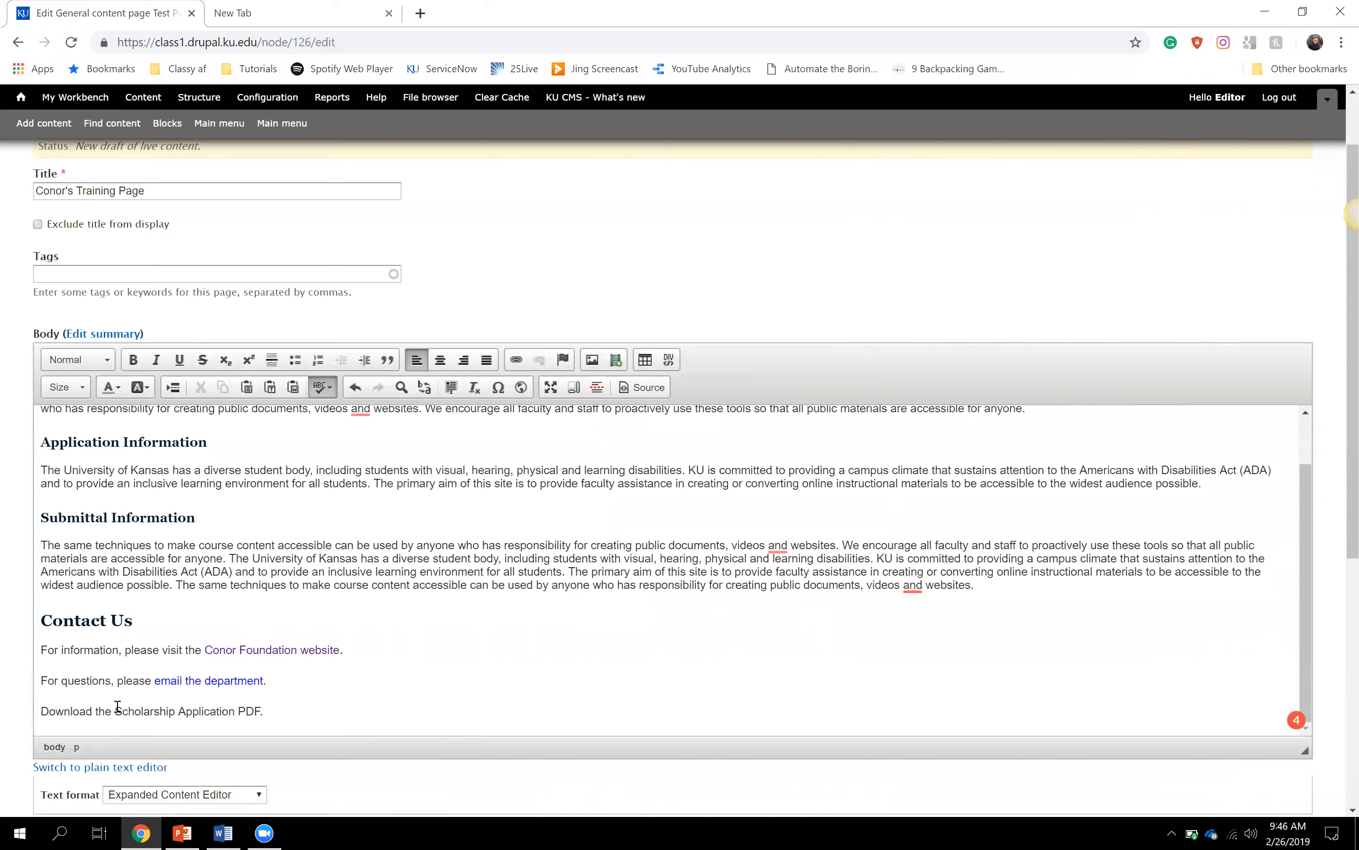
- Select 'Scholarship Application PDF', make it a URL link, and open the server file browser
left_click_drag(117, 709, 262, 719)
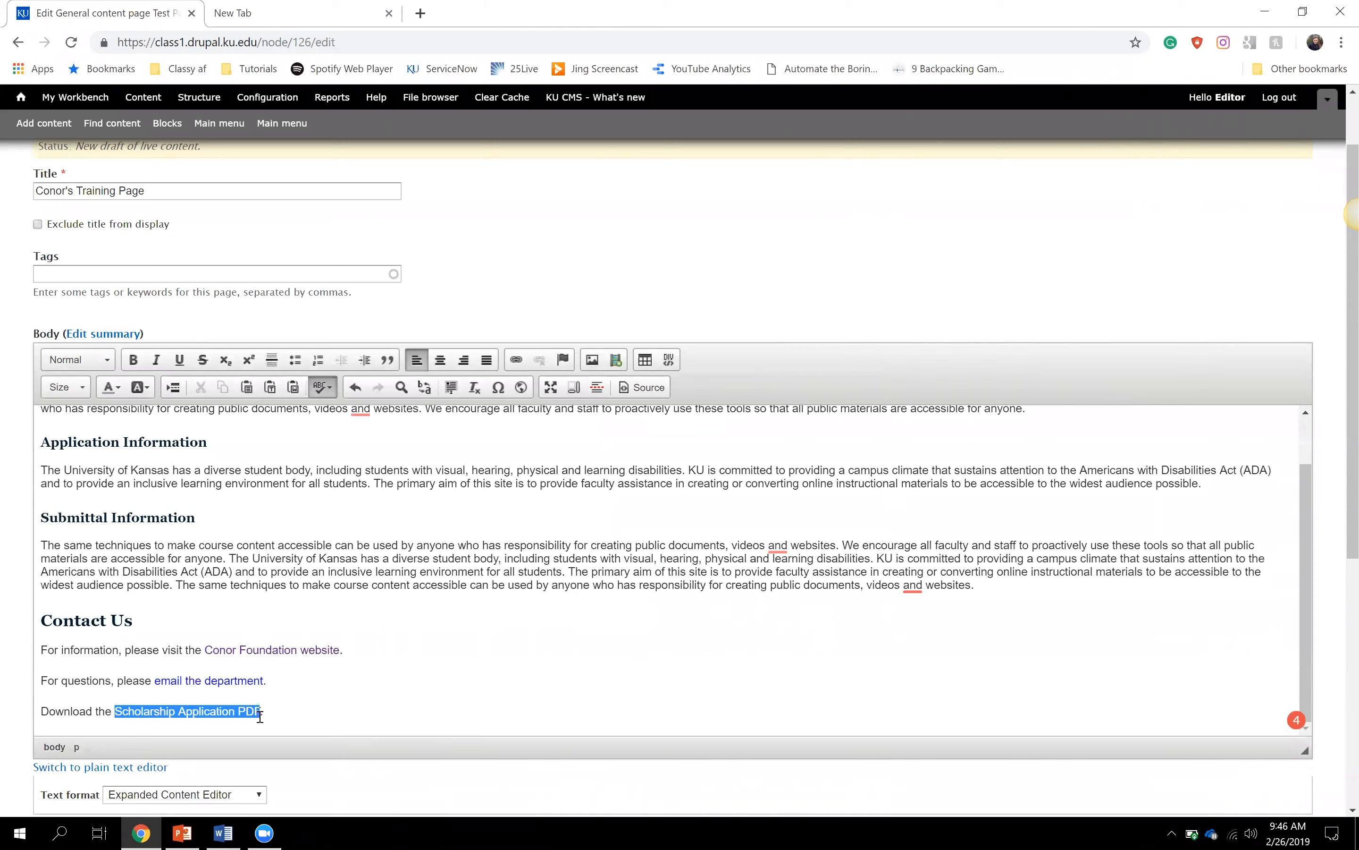
left_click(517, 361)
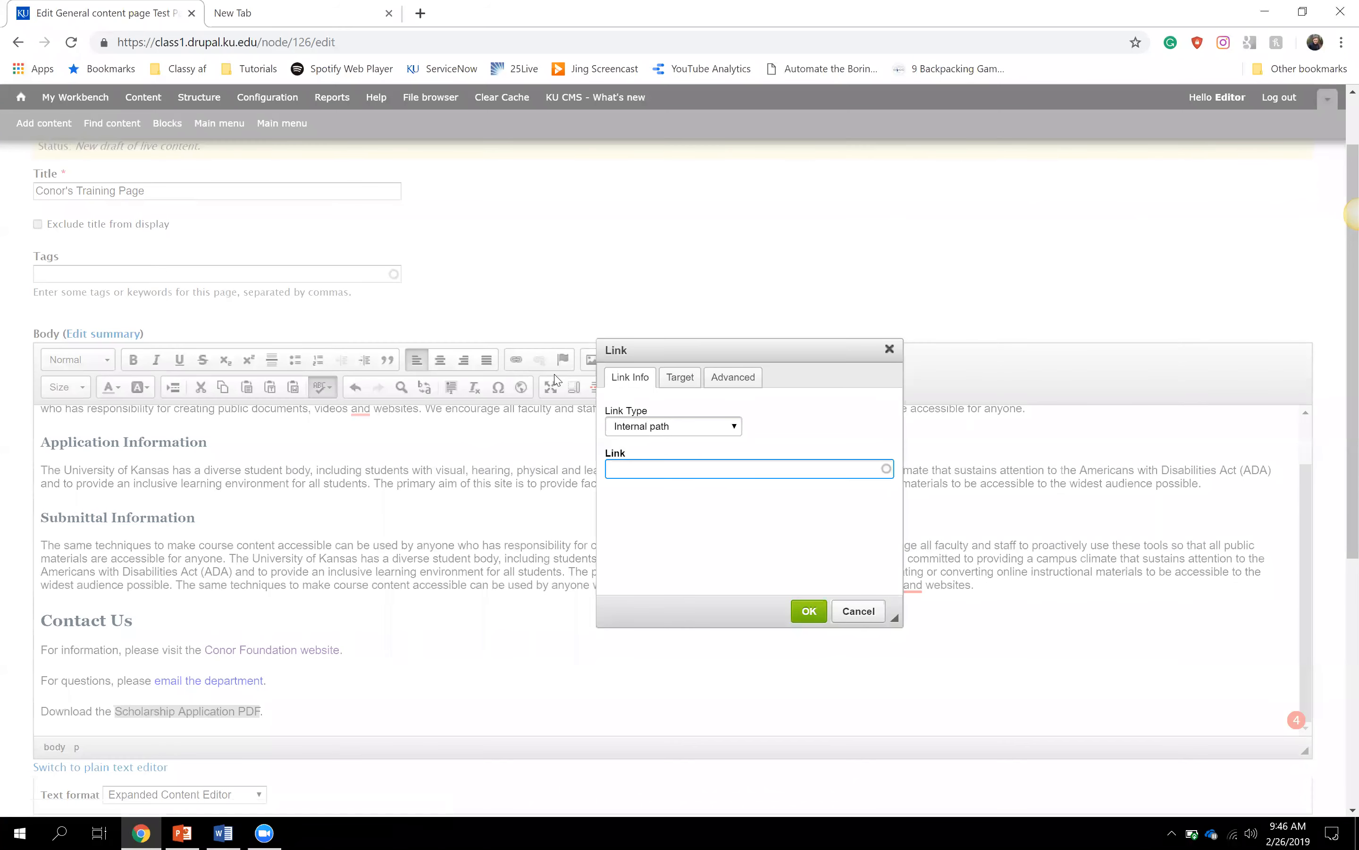
left_click(688, 433)
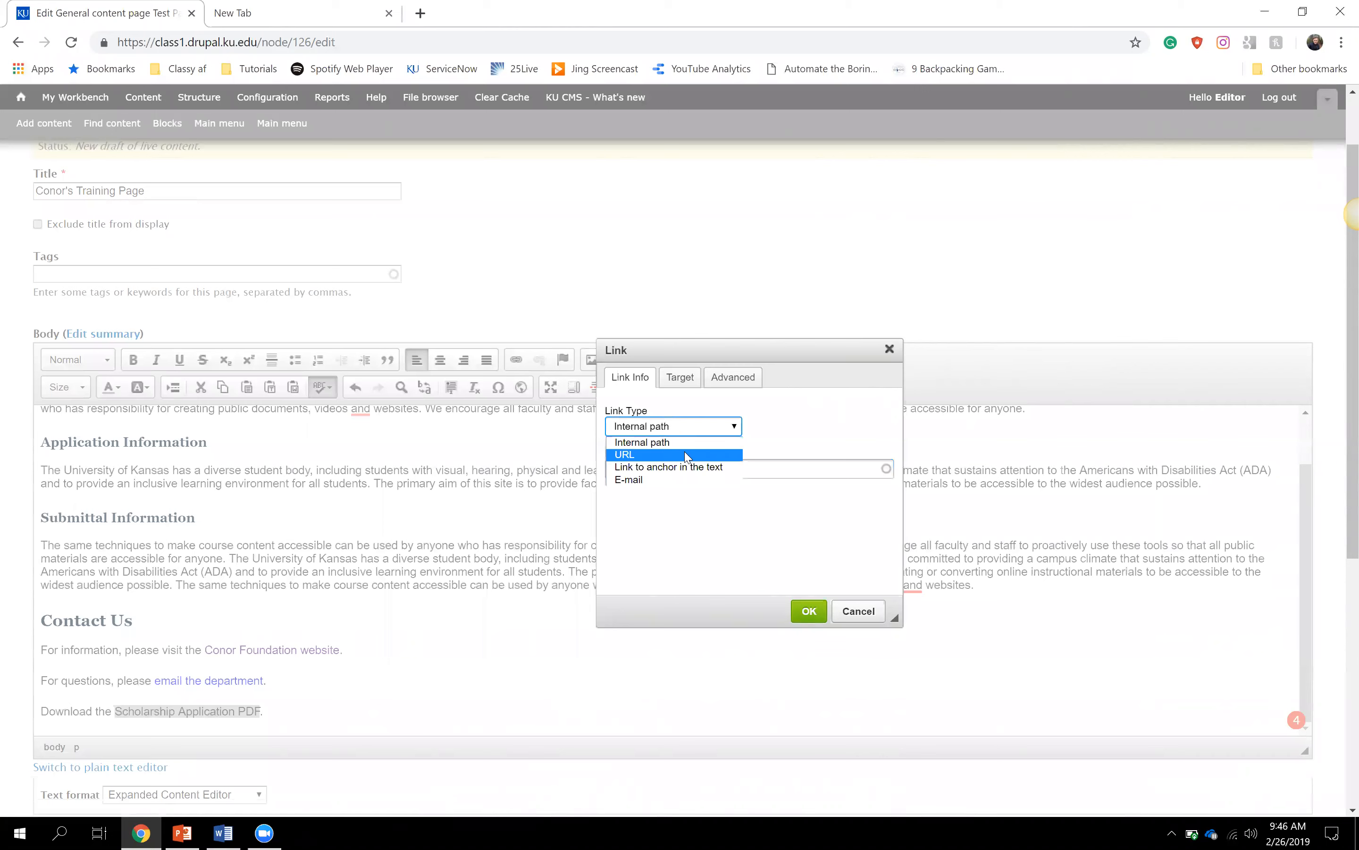
left_click(685, 456)
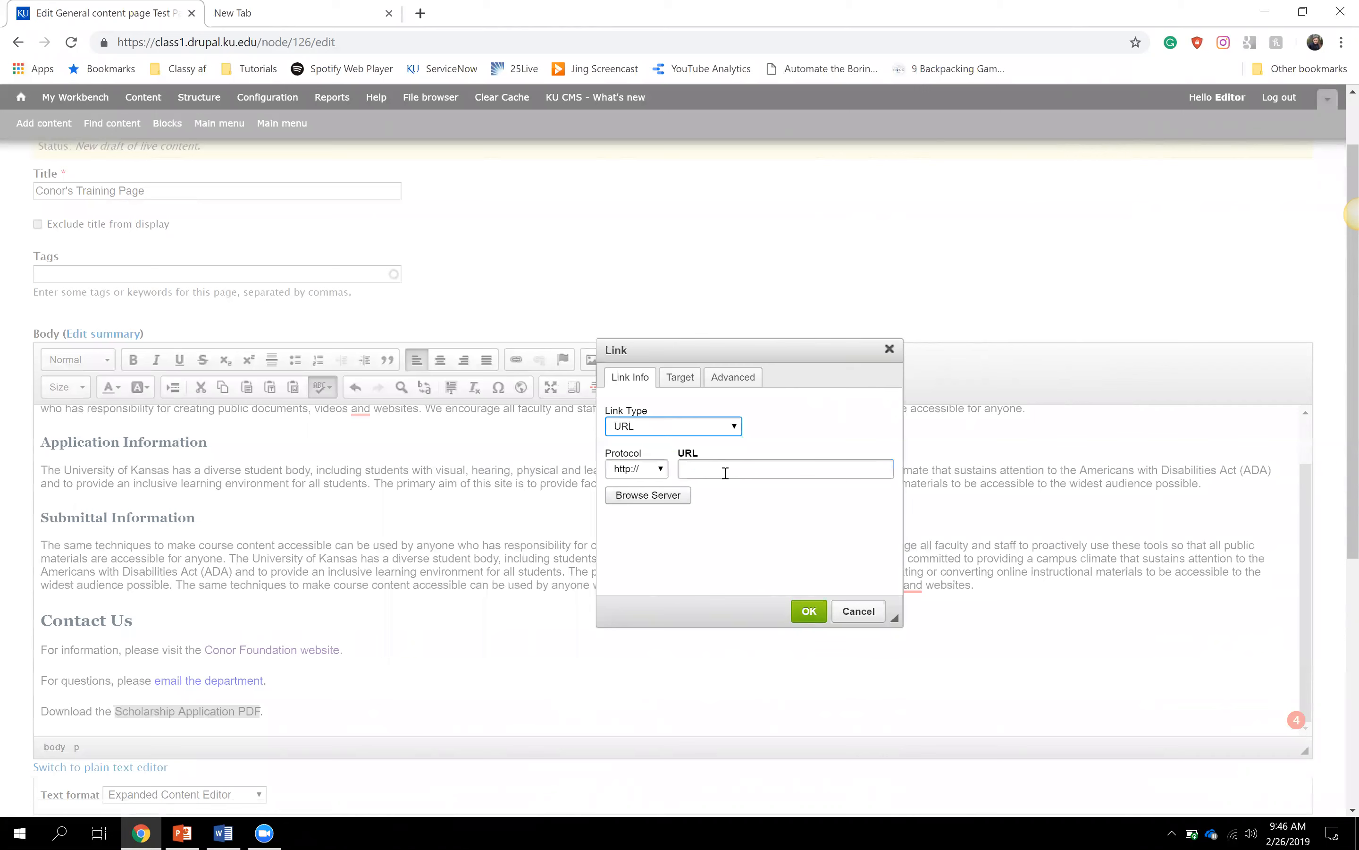
left_click(669, 538)
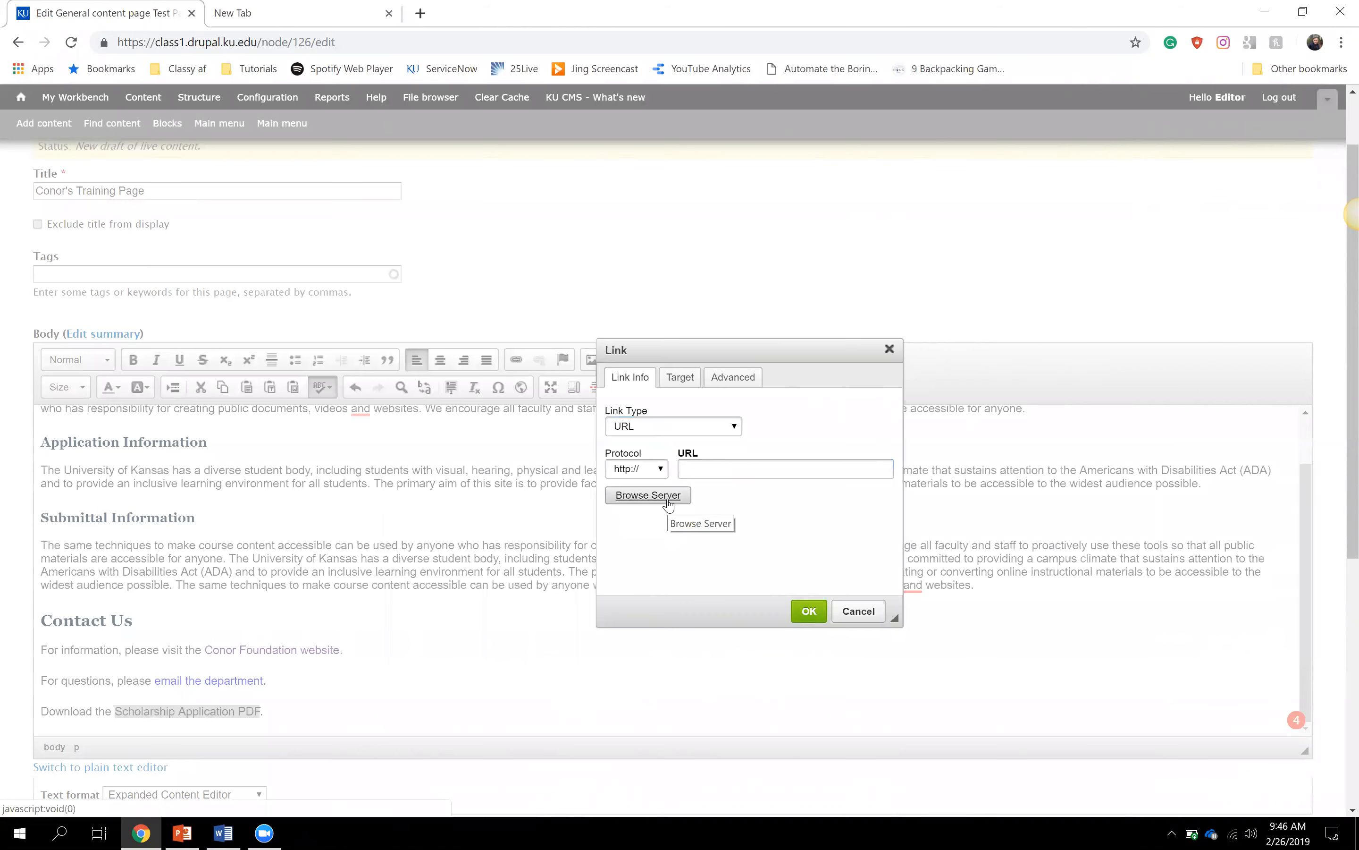
left_click(651, 502)
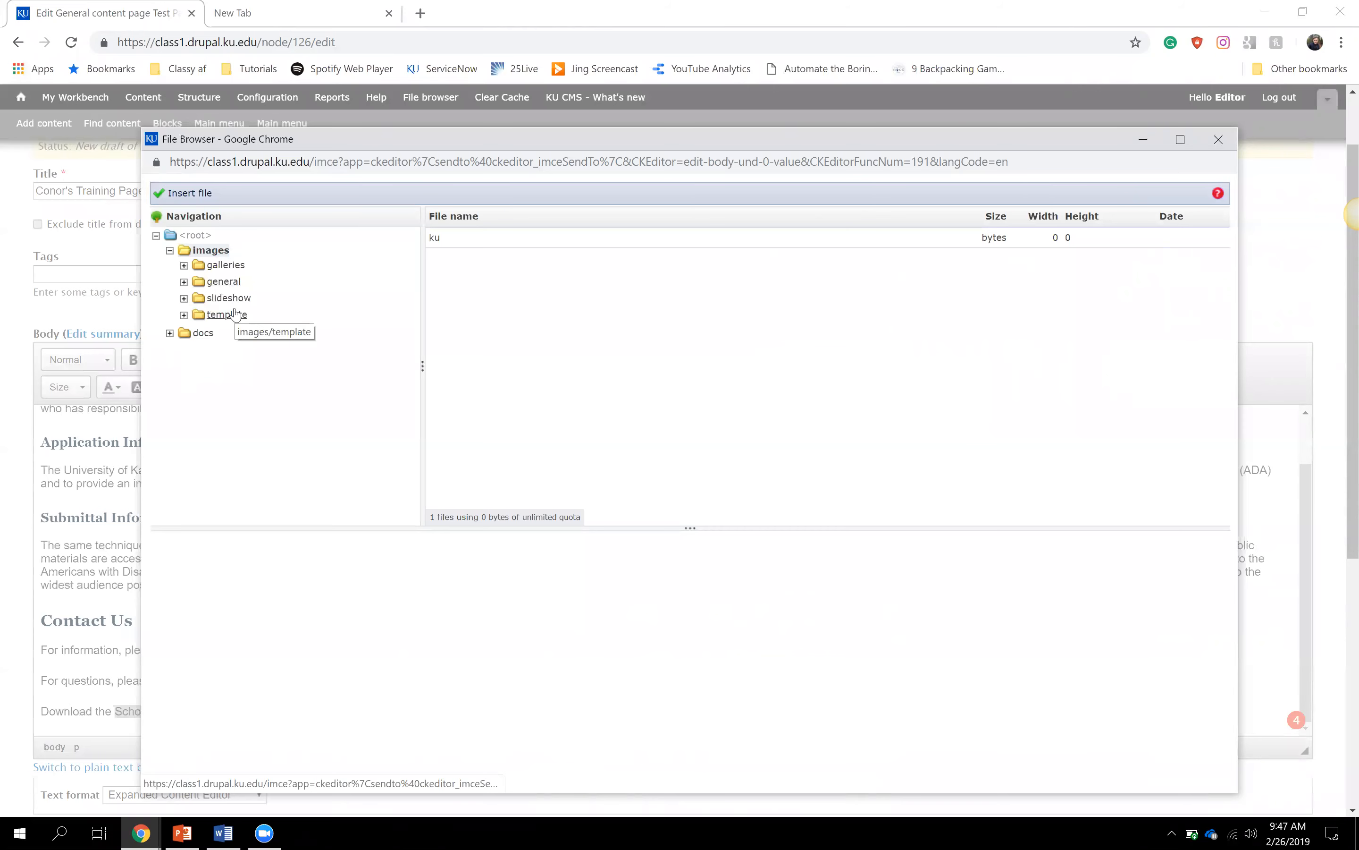
- Upload Pug&Cat.png from the computer into the docs folder
left_click(203, 334)
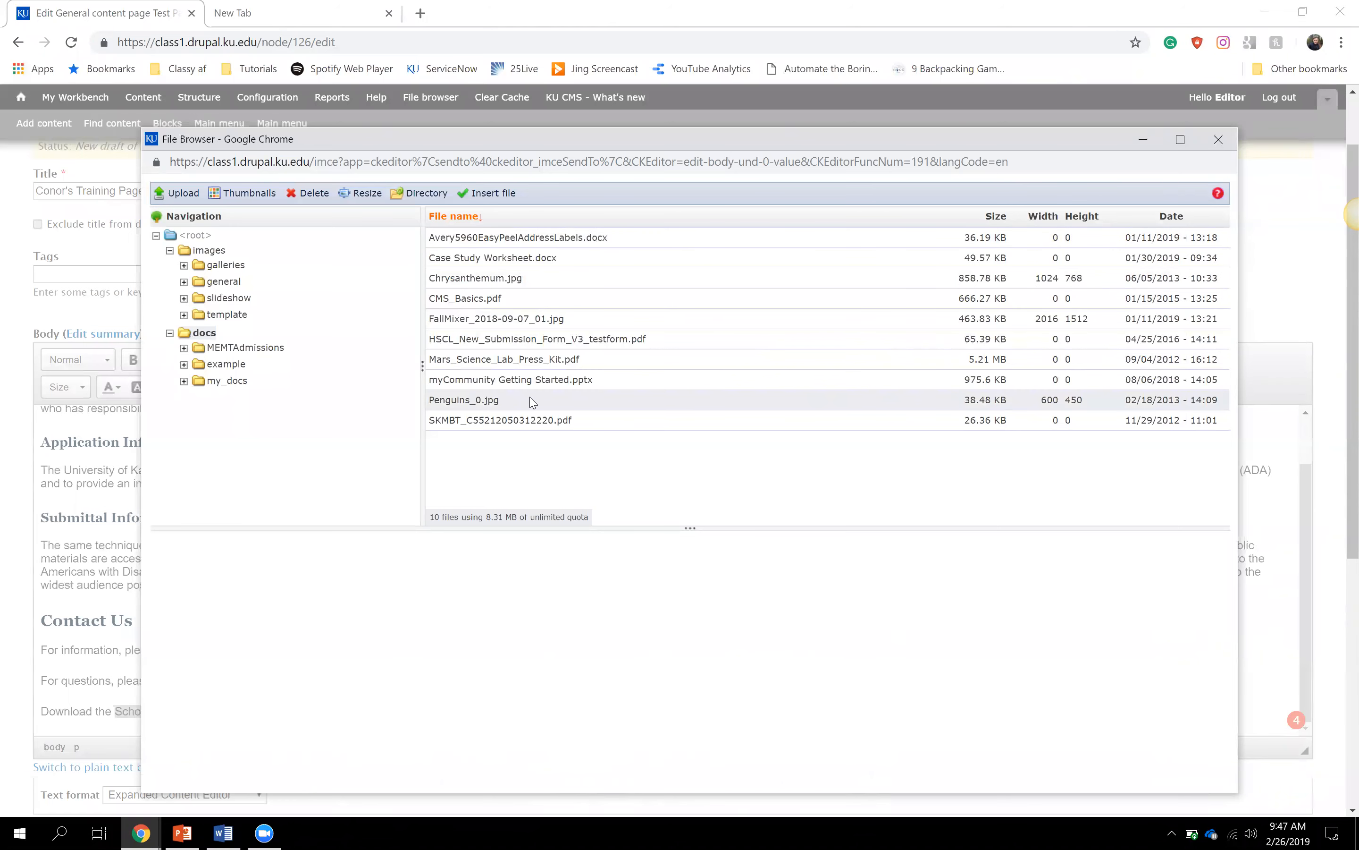
left_click(523, 364)
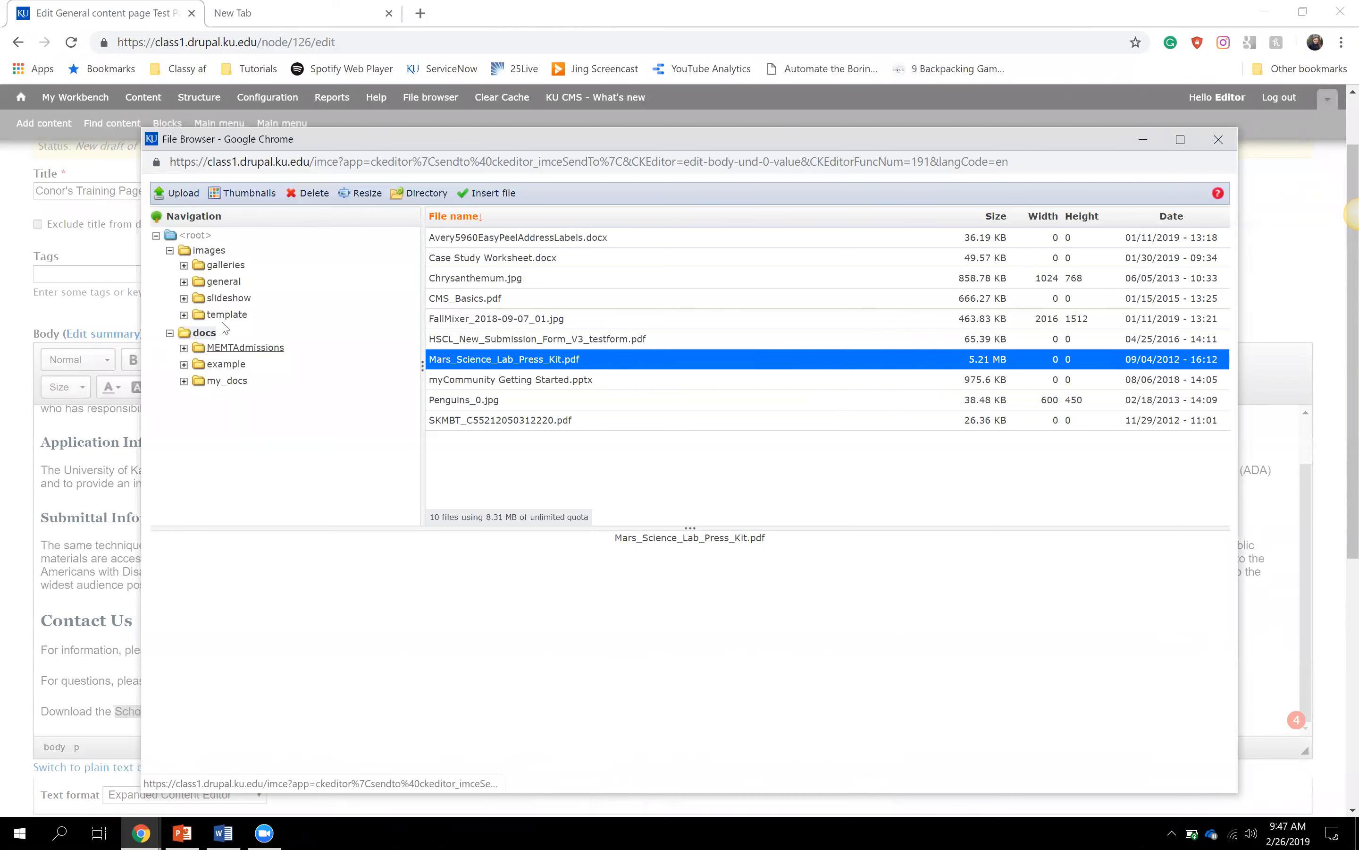
left_click(178, 198)
left_click(199, 246)
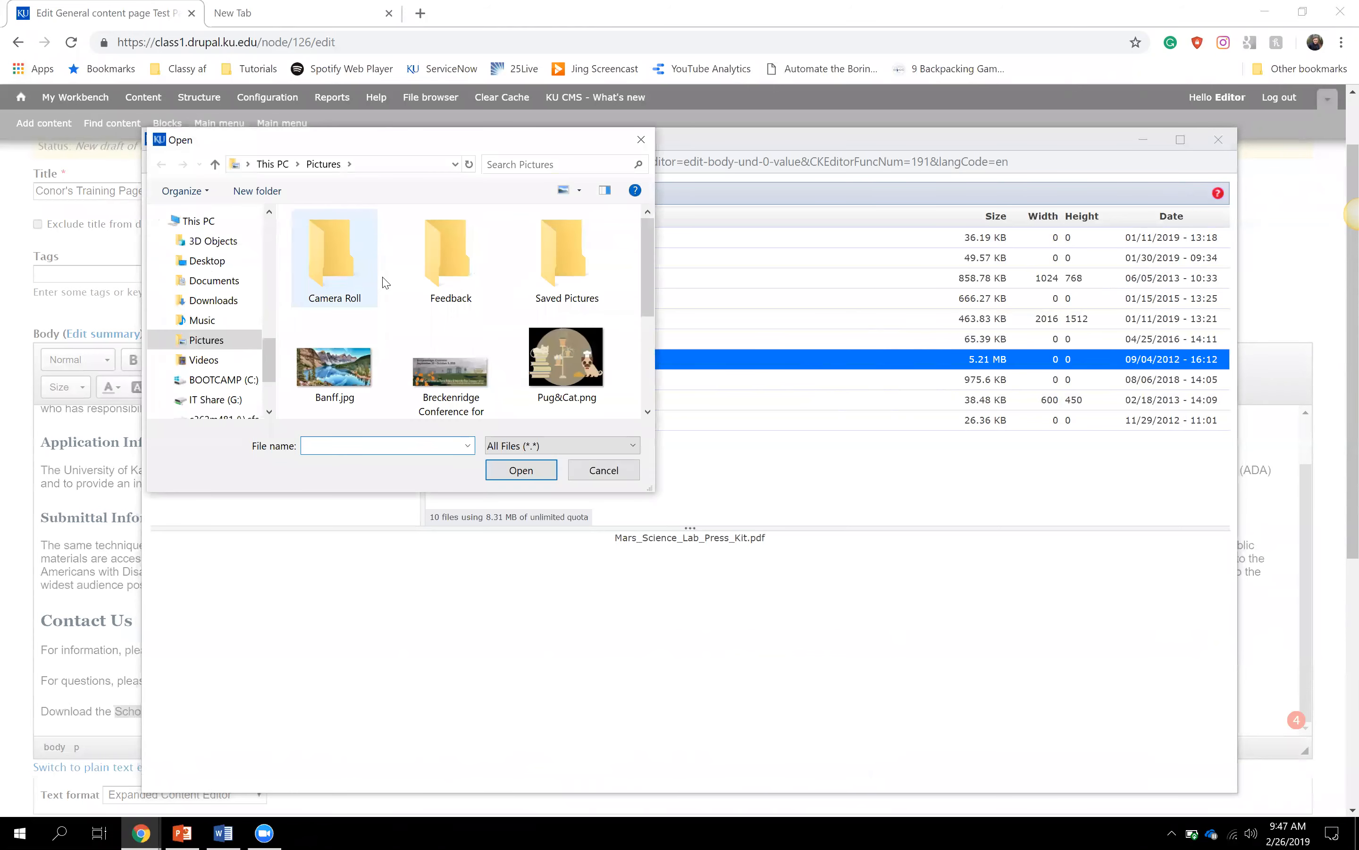
left_click(542, 340)
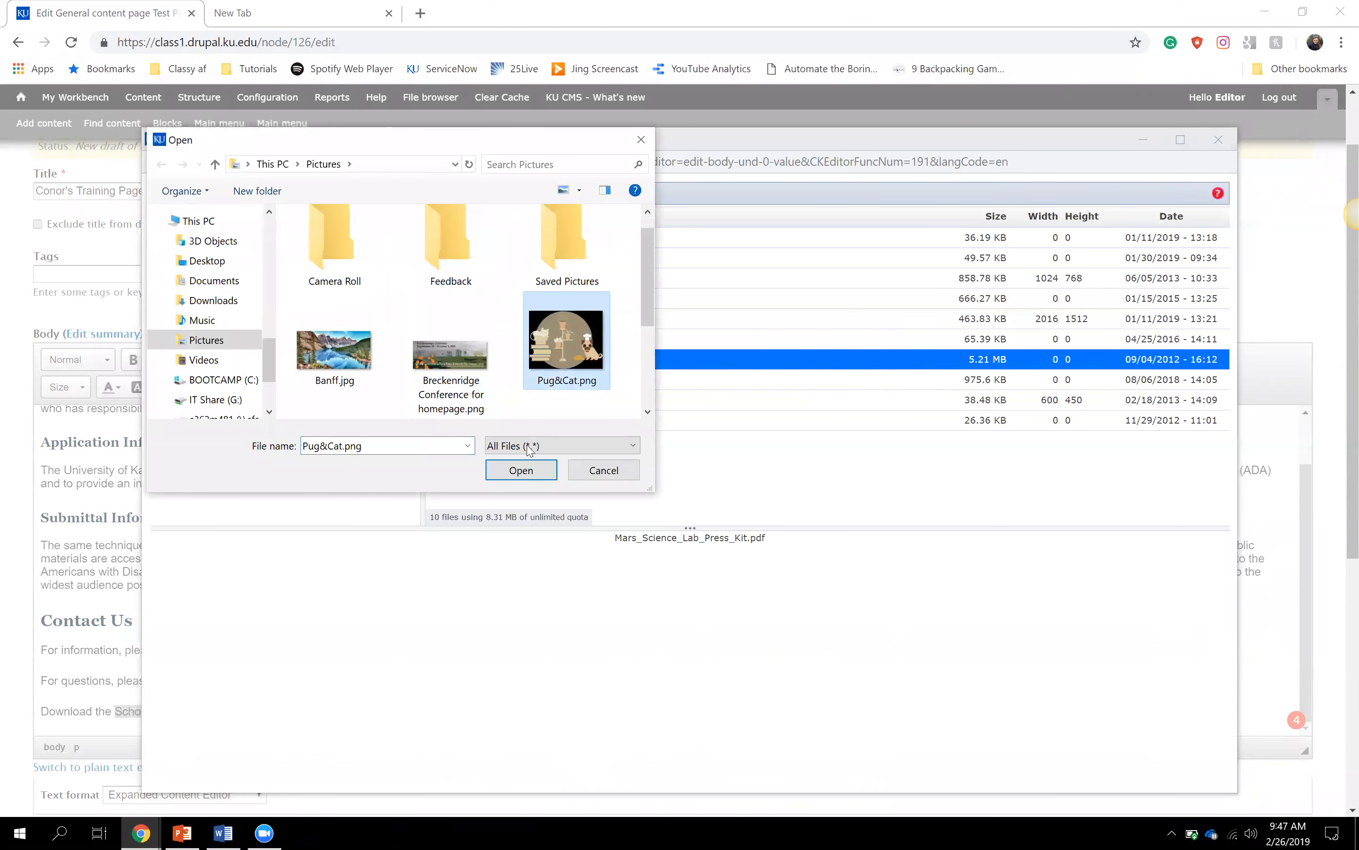
left_click(521, 470)
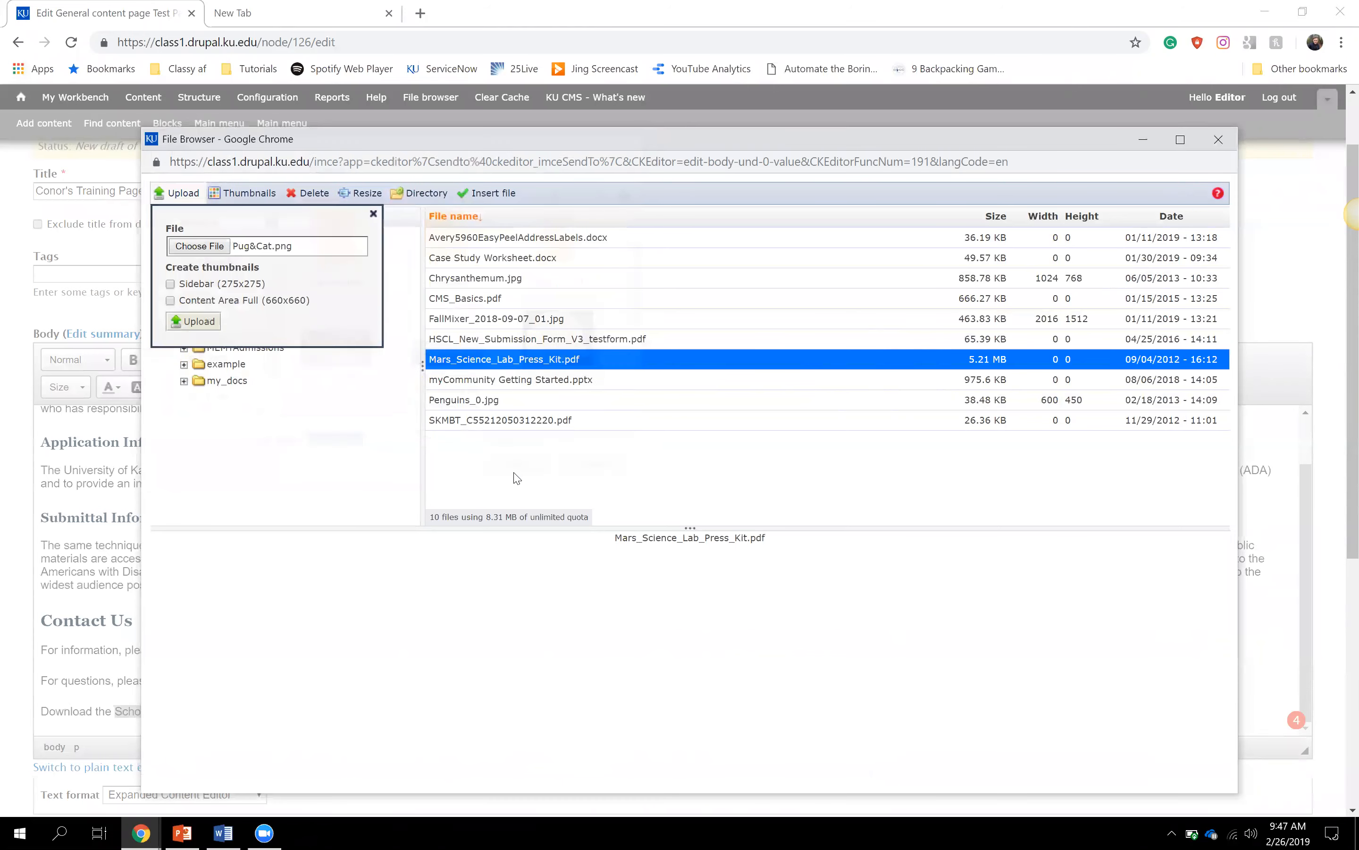
left_click(191, 328)
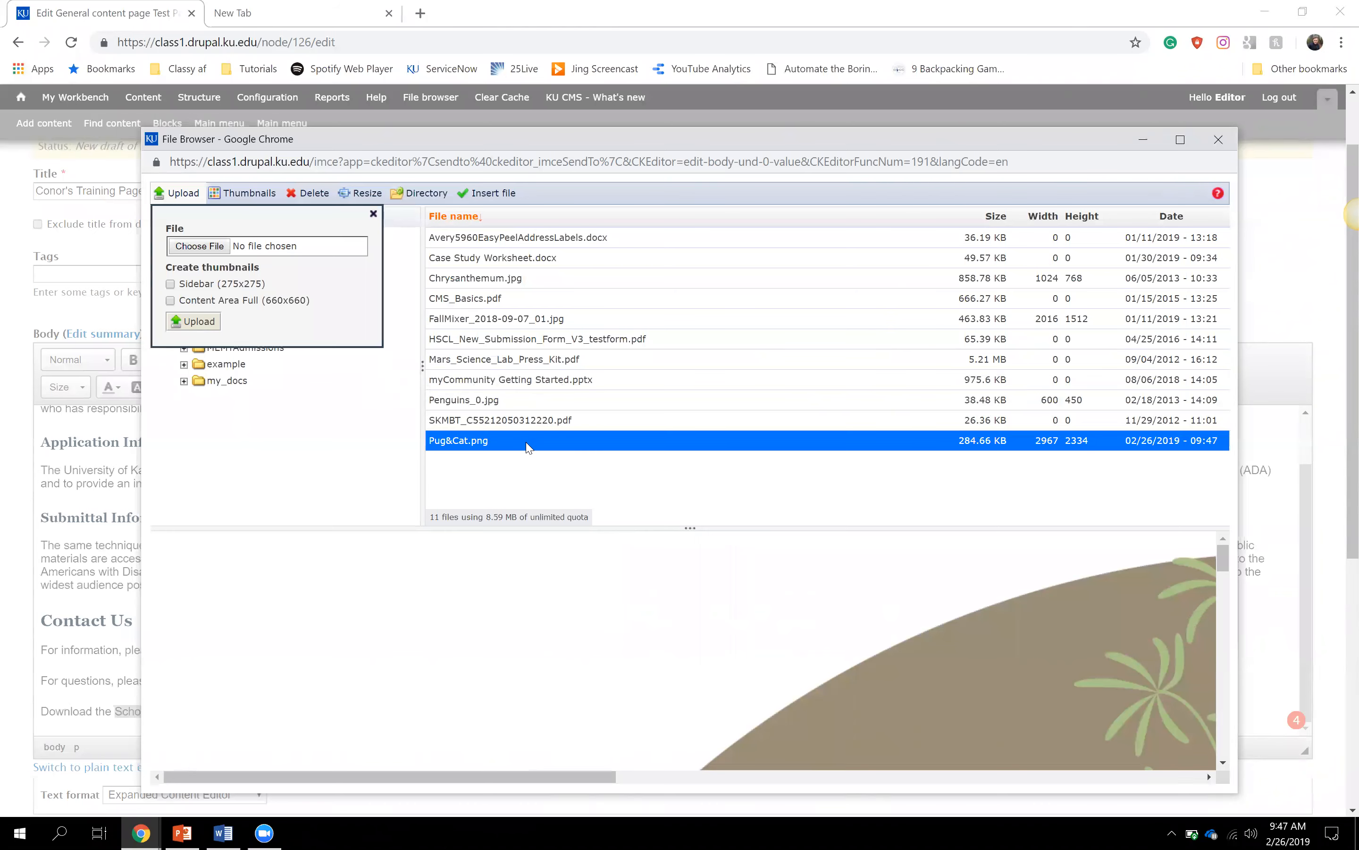
left_click(372, 214)
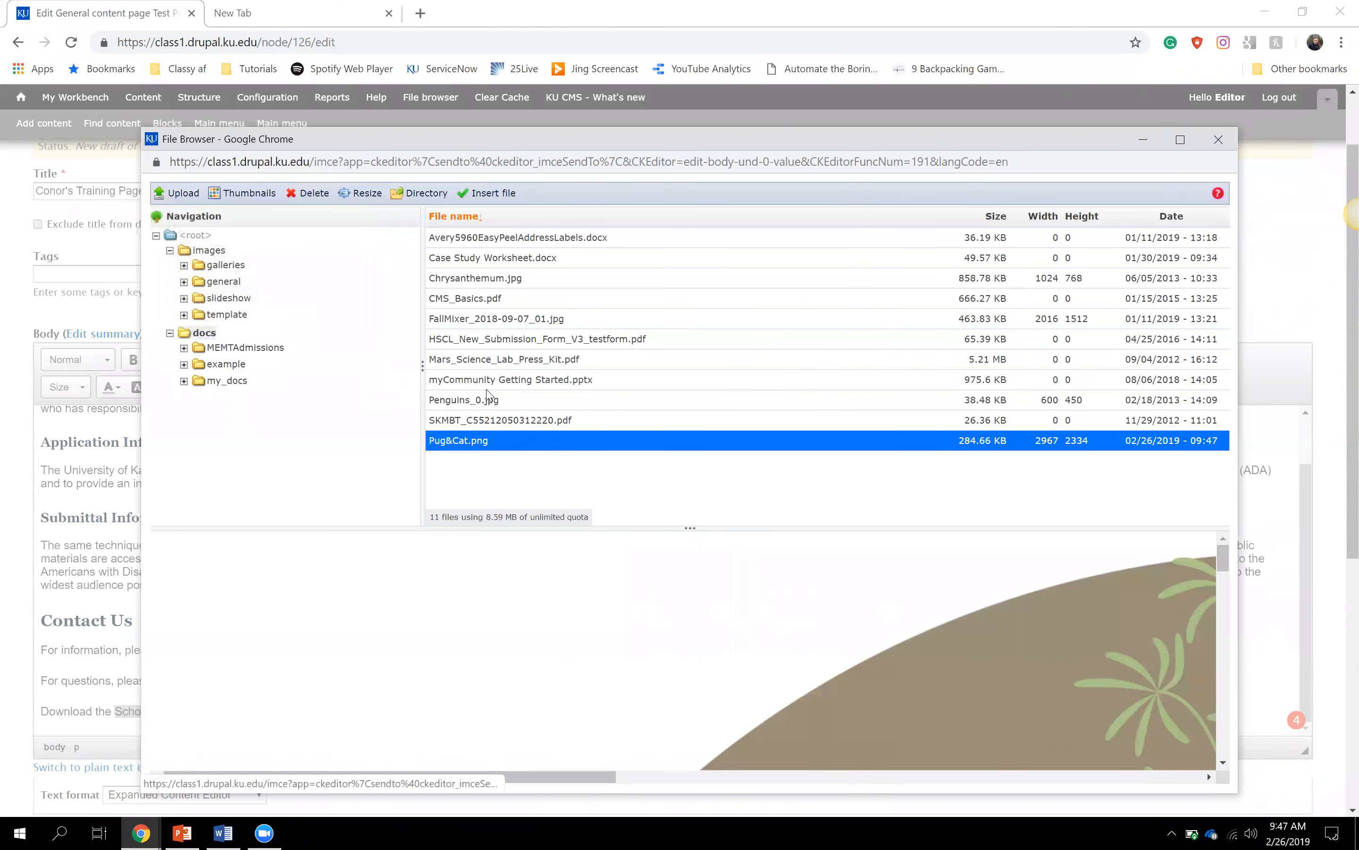
- Insert Mars_Science_Lab_Press_Kit.pdf as the link target and apply the link
left_click(567, 369)
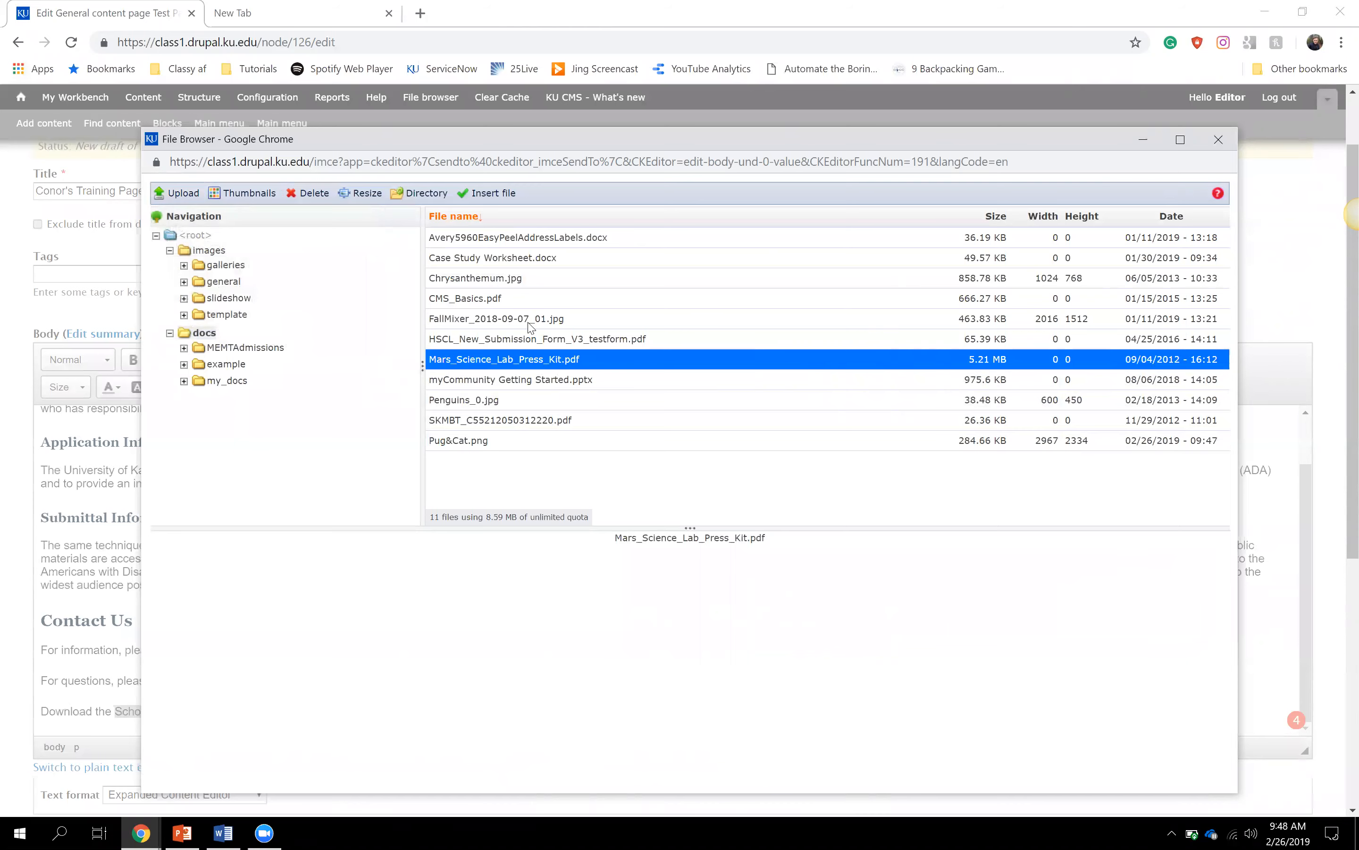
left_click(493, 204)
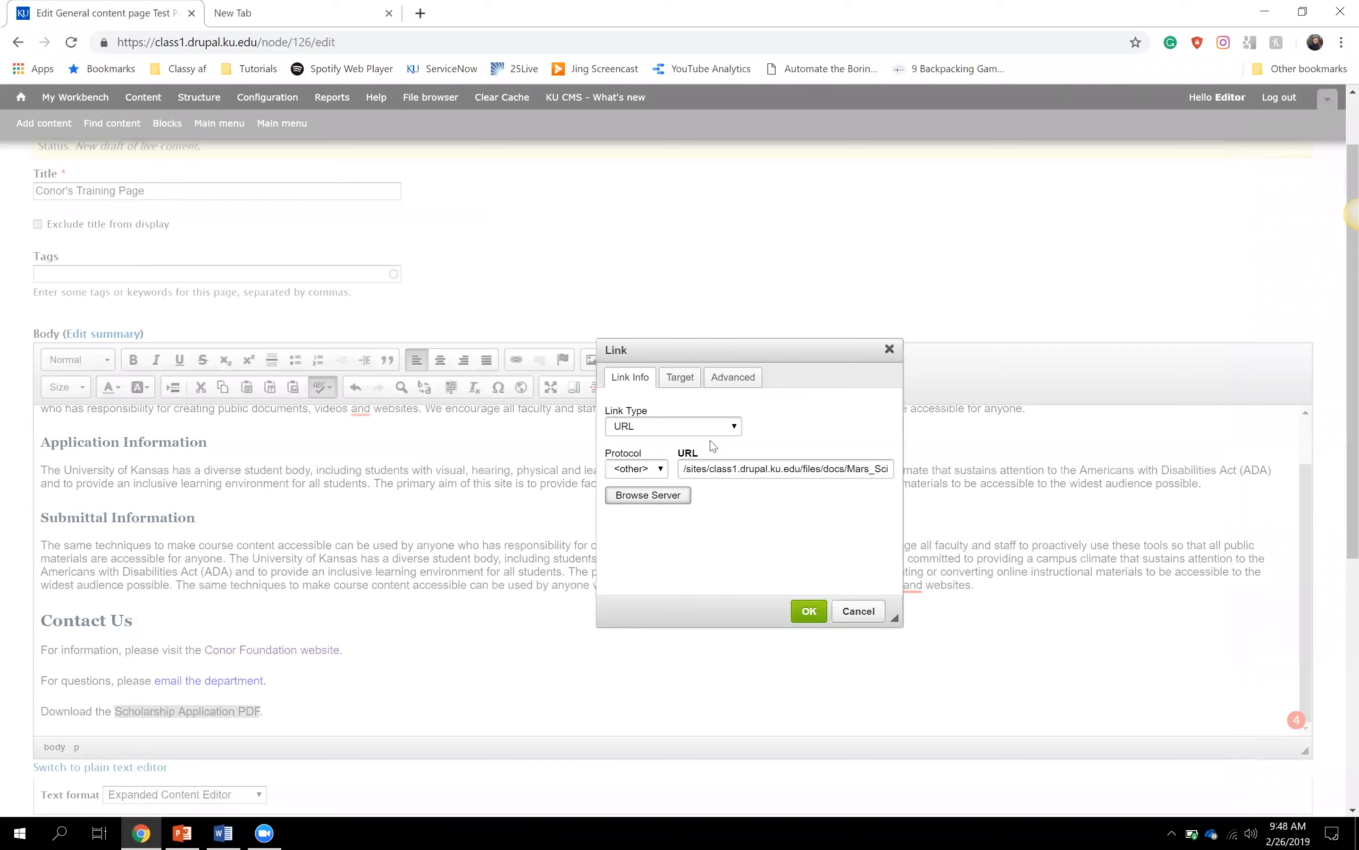
left_click(683, 471)
left_click_drag(683, 471, 930, 481)
left_click(759, 509)
left_click(809, 611)
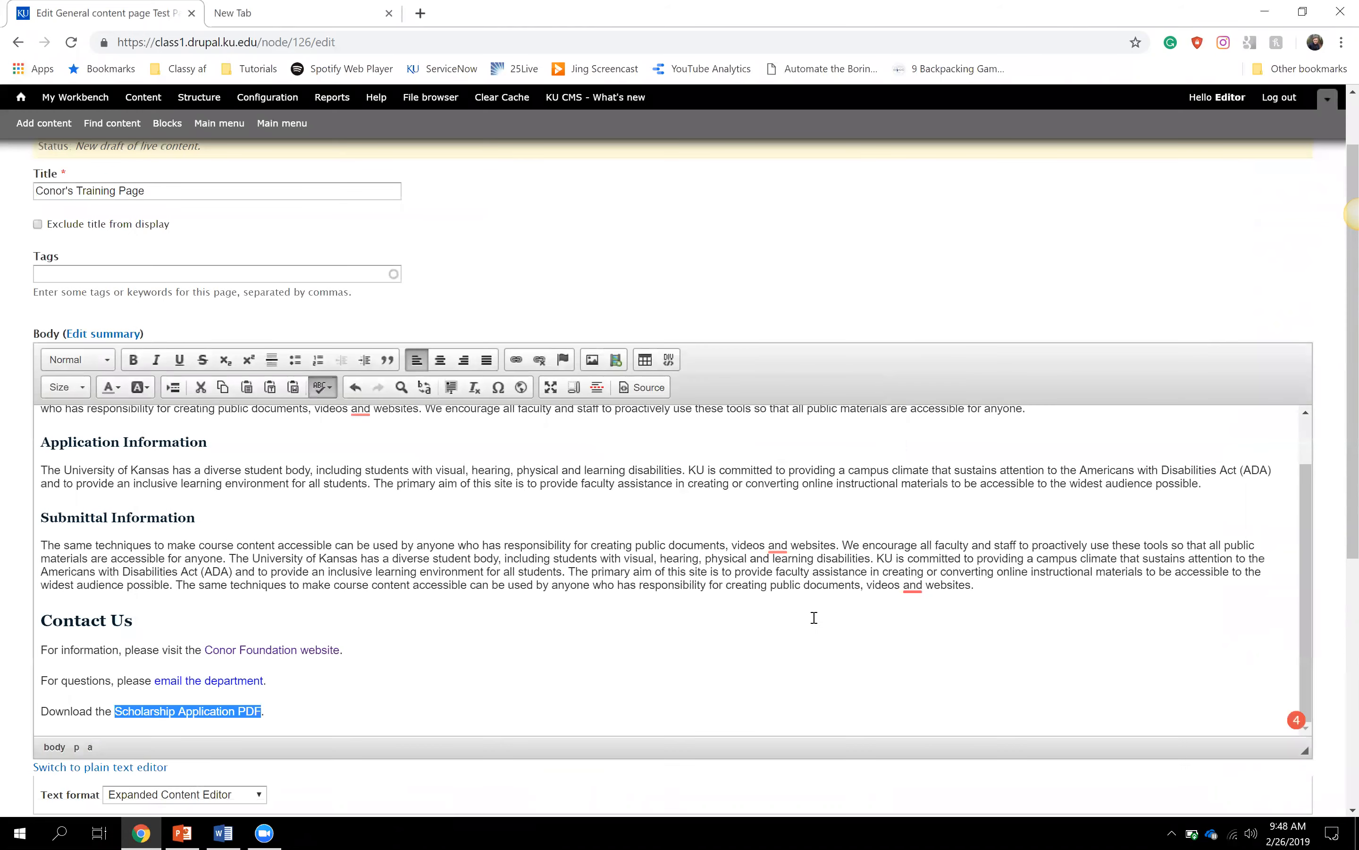
left_click(393, 687)
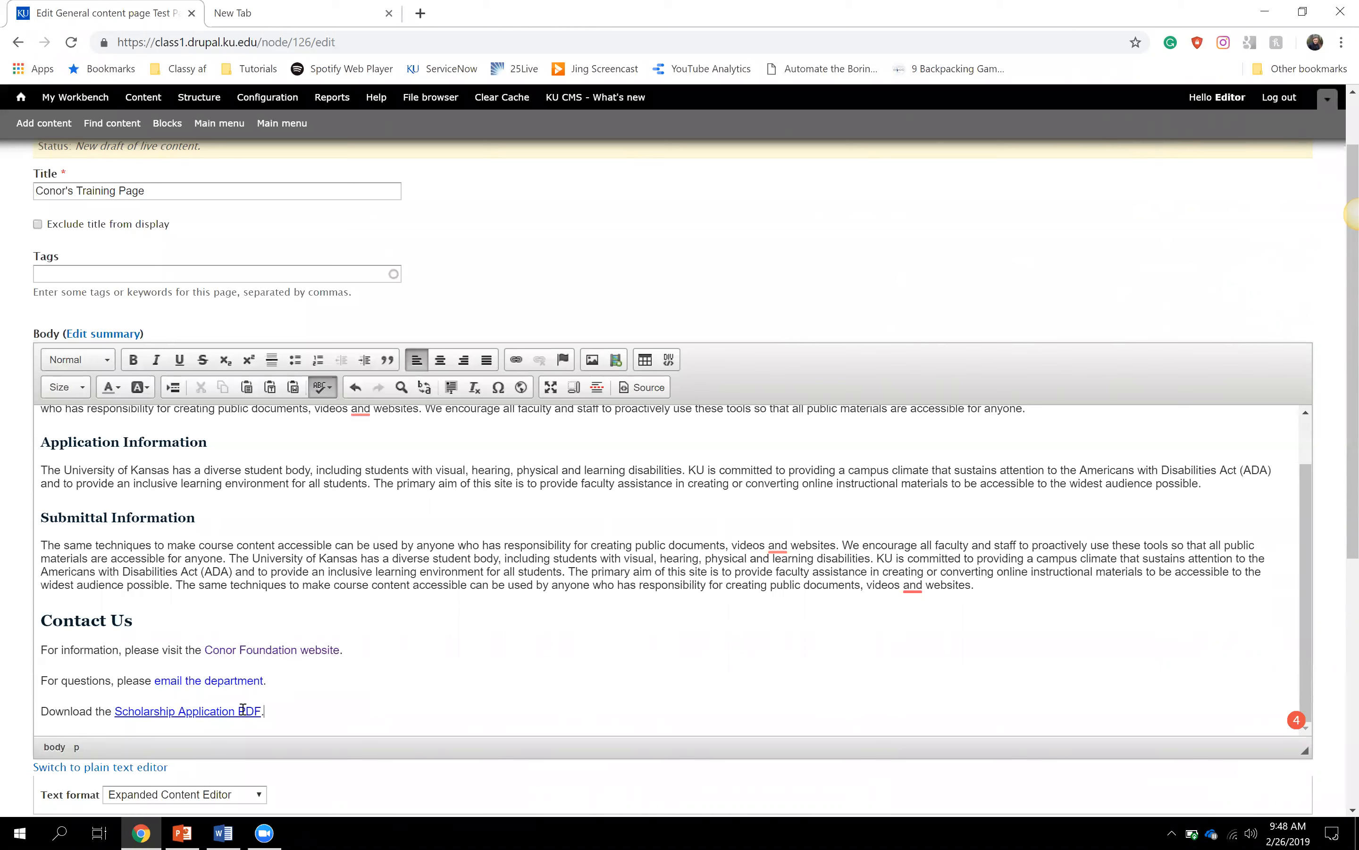
left_click(277, 710)
scroll(278, 691, "down", 3)
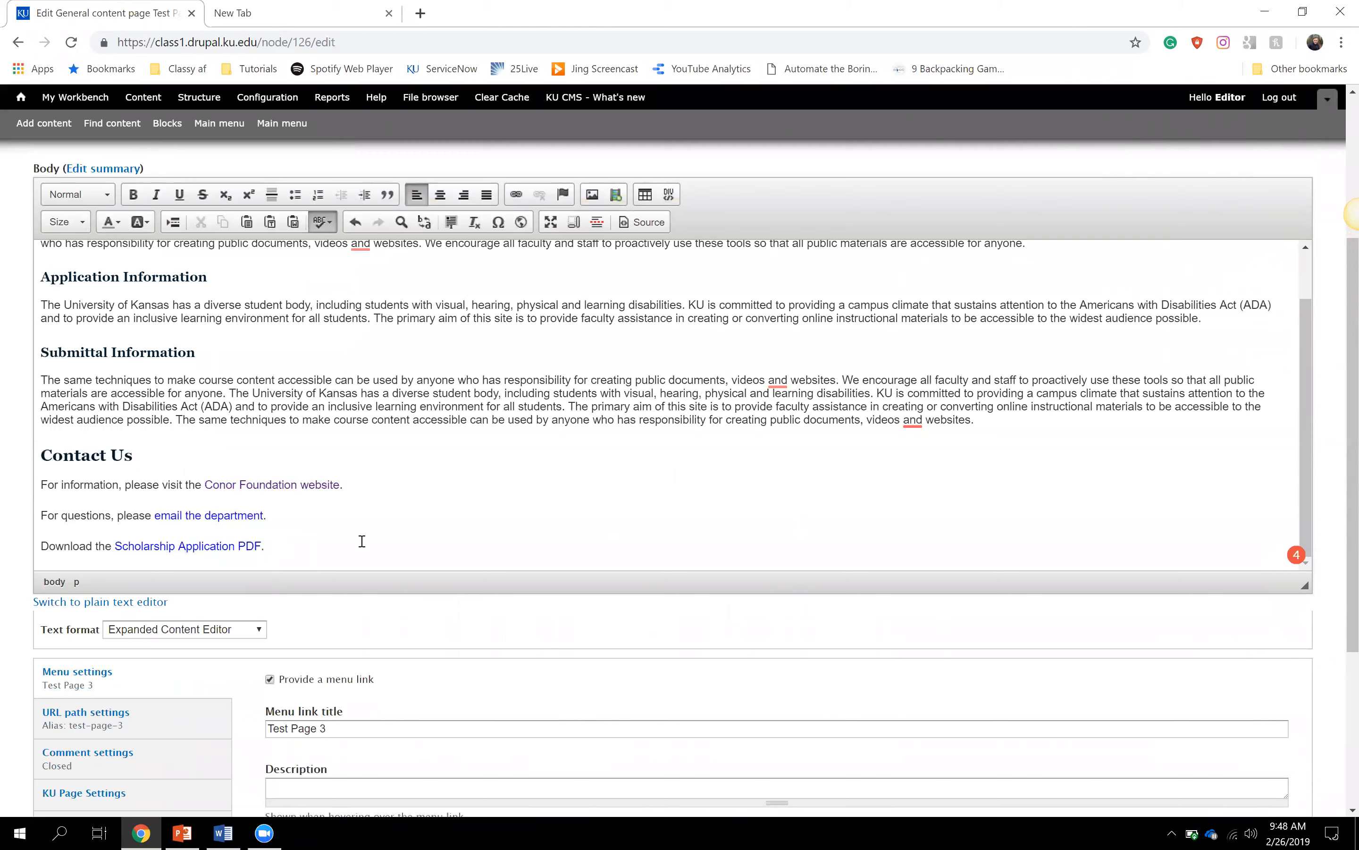
type("https://www.ku.edu")
left_click_drag(267, 546, 372, 549)
left_click(372, 549)
left_click_drag(365, 546, 276, 545)
key("BackSpace")
key("BackSpace")
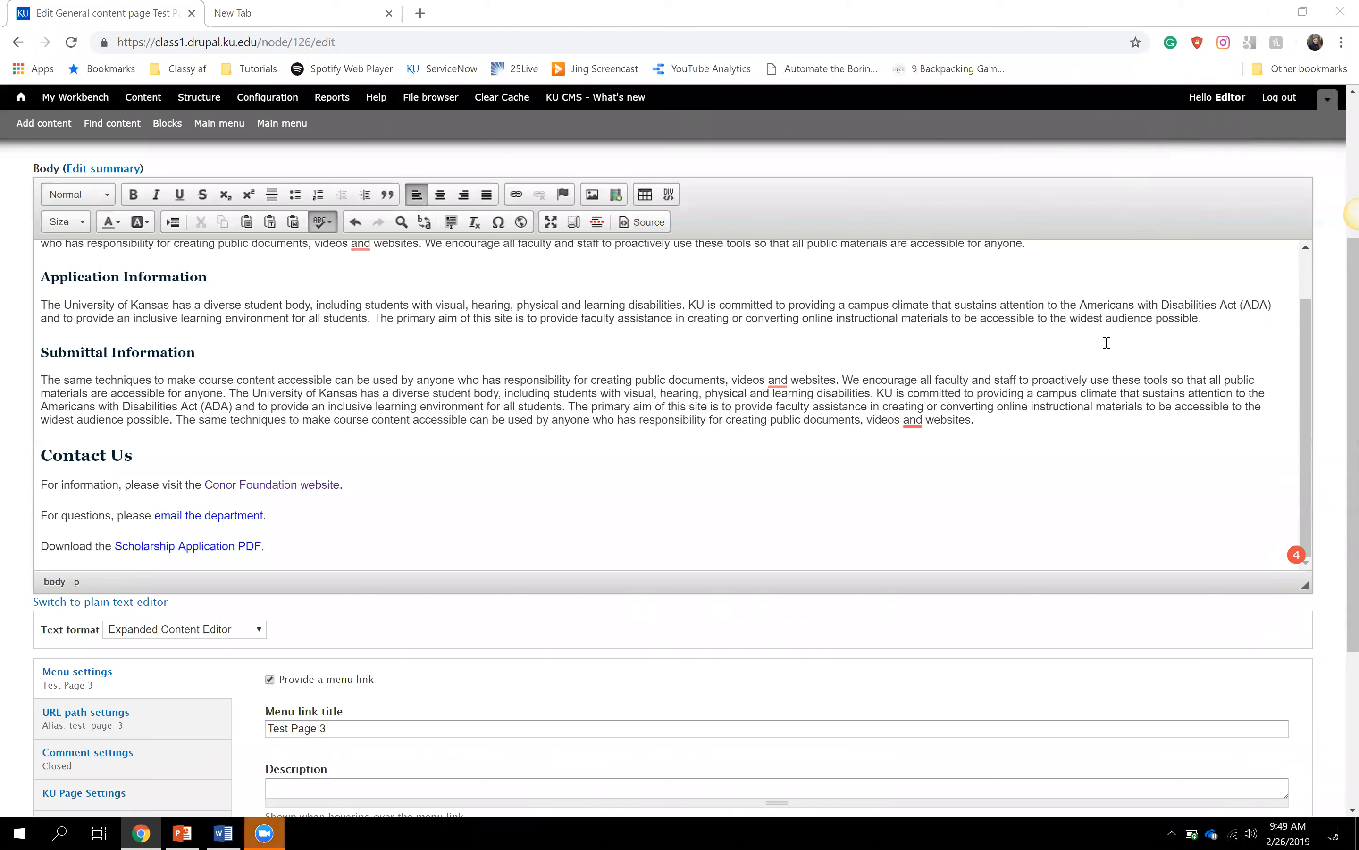
left_click(274, 542)
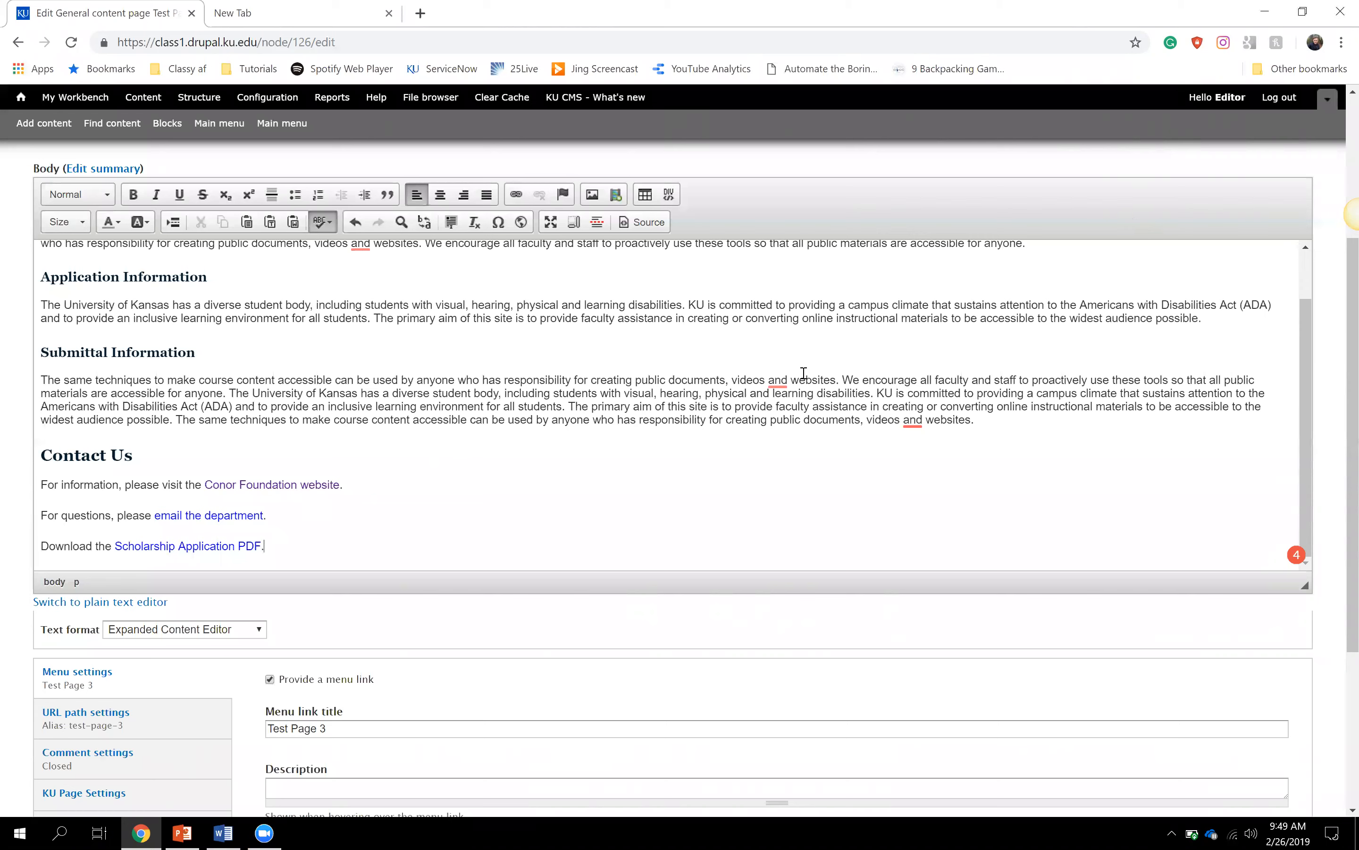
key("Left")
left_click(729, 401)
left_click(449, 522)
- Insert an empty line above the Contact Us heading and place the caret on it
scroll(449, 522, "up", 1)
scroll(449, 522, "down", 1)
scroll(91, 368, "up", 1)
left_click(44, 407)
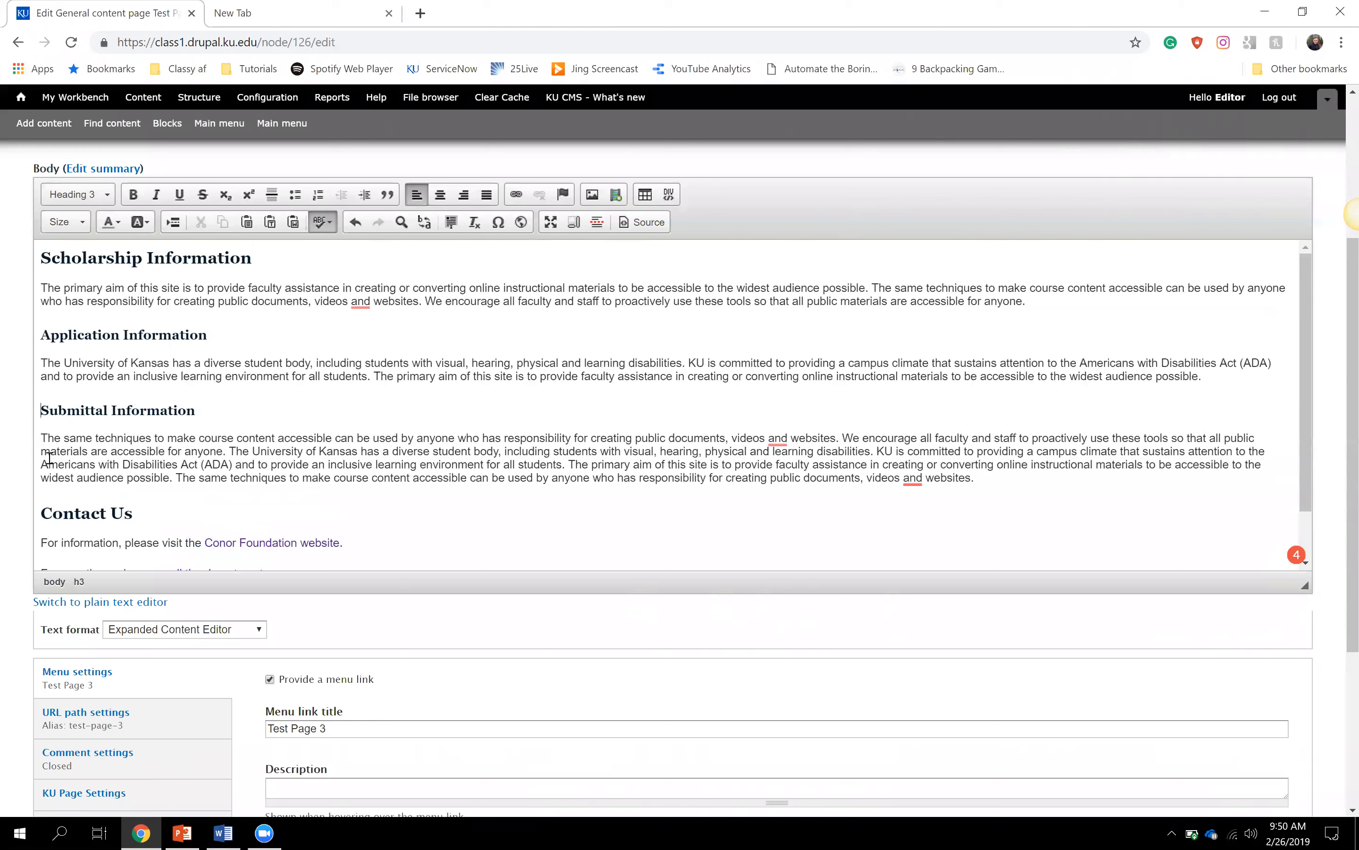
left_click(38, 508)
key("Return")
left_click(36, 519)
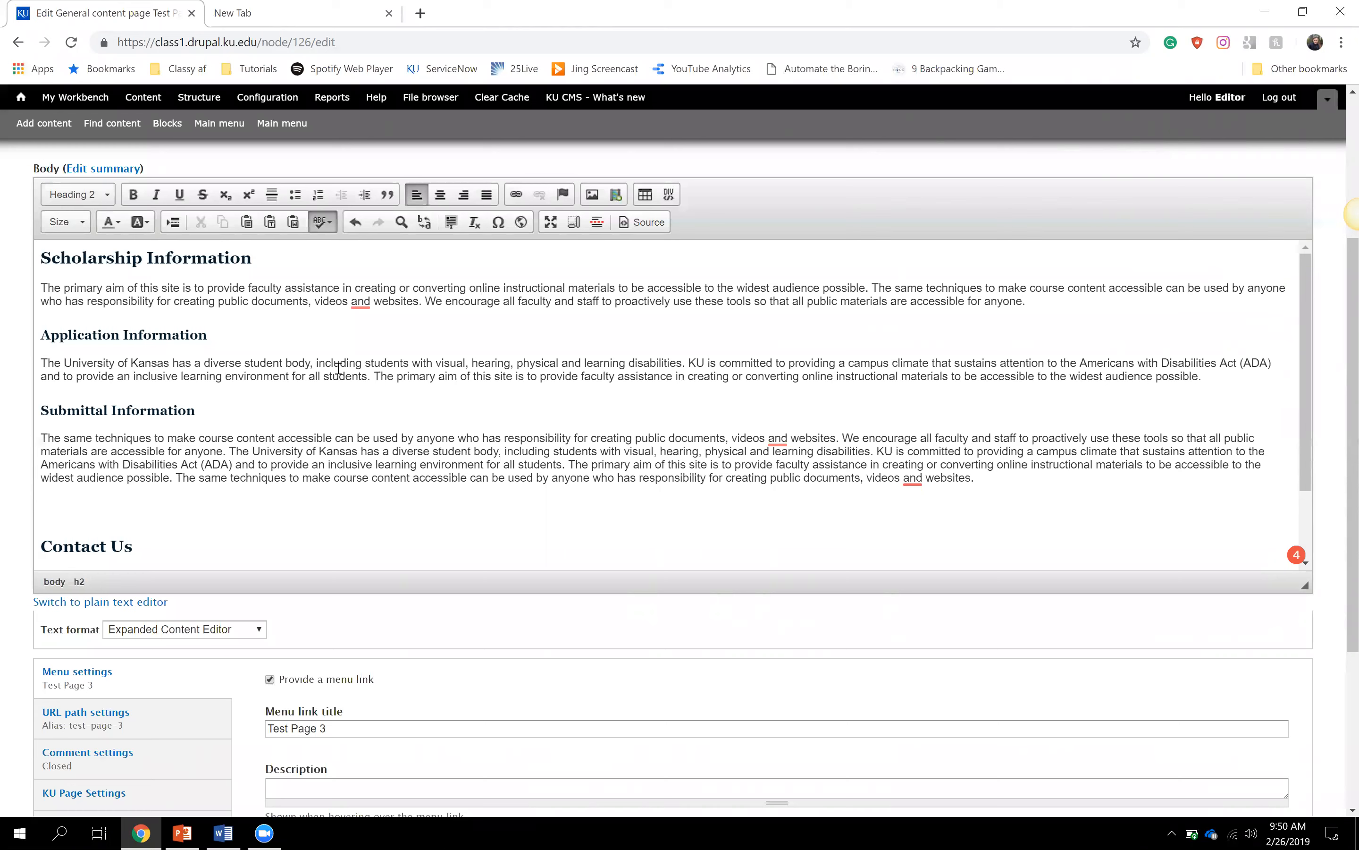
- Start a new image and browse the server to the images/general folder
left_click(593, 195)
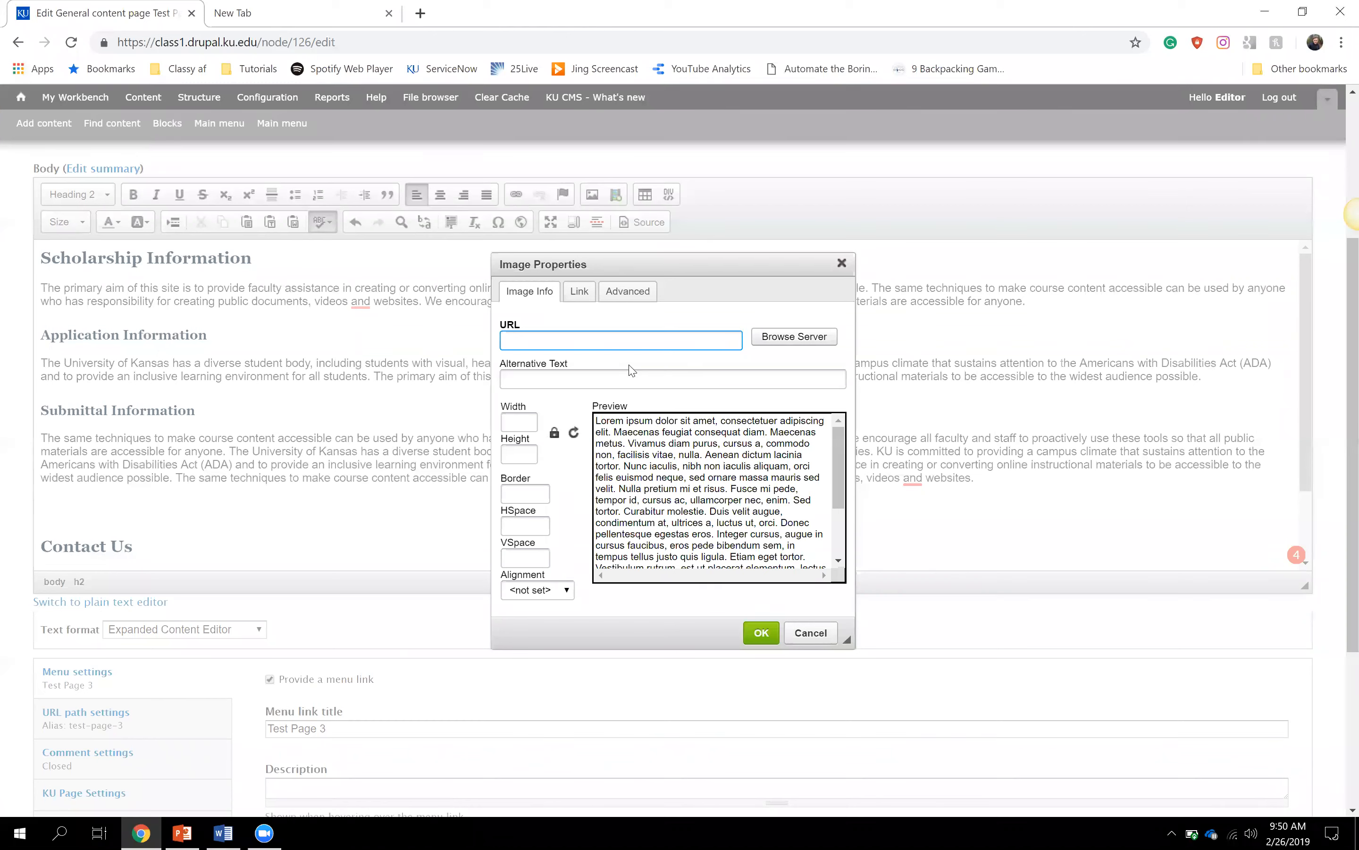
left_click(811, 345)
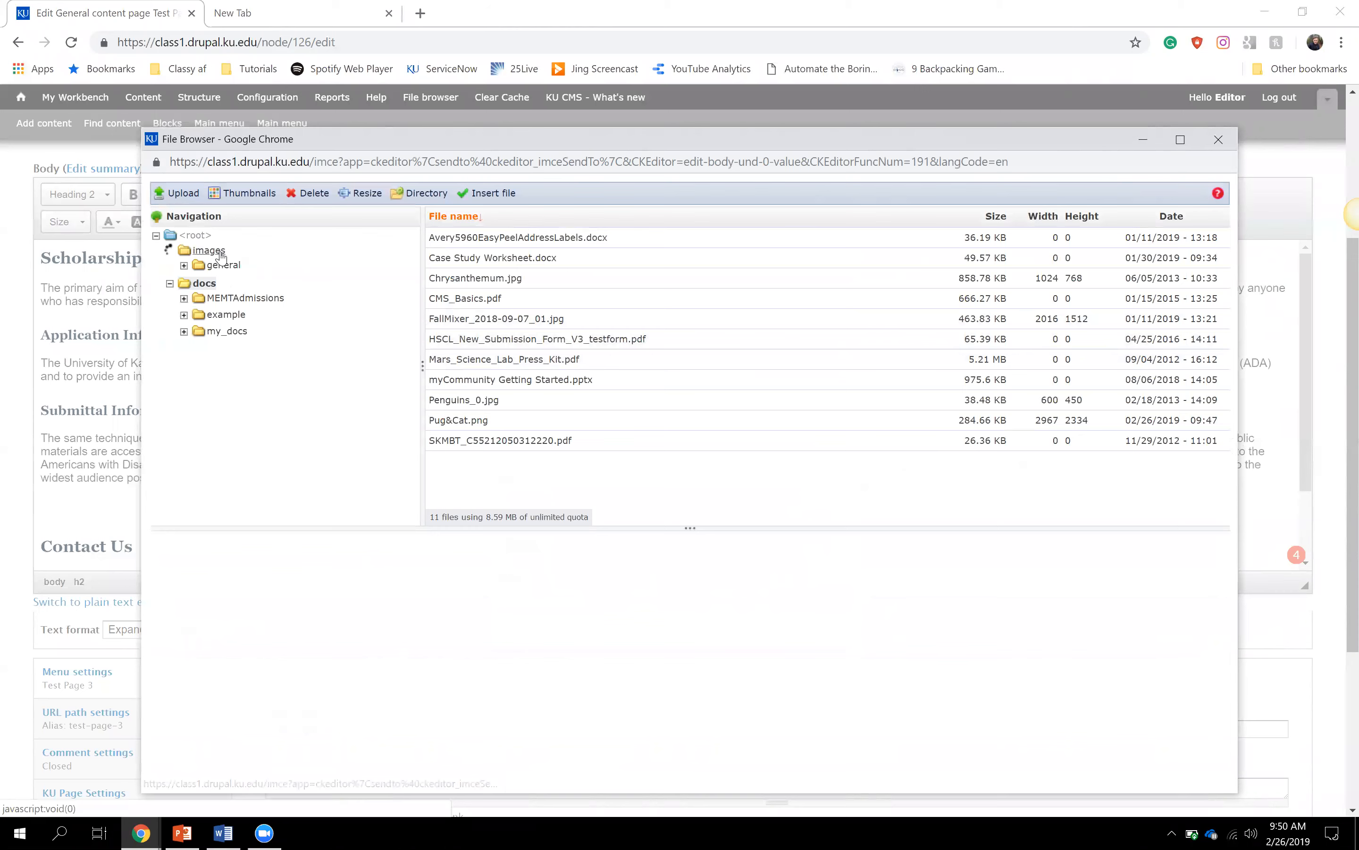
left_click(189, 254)
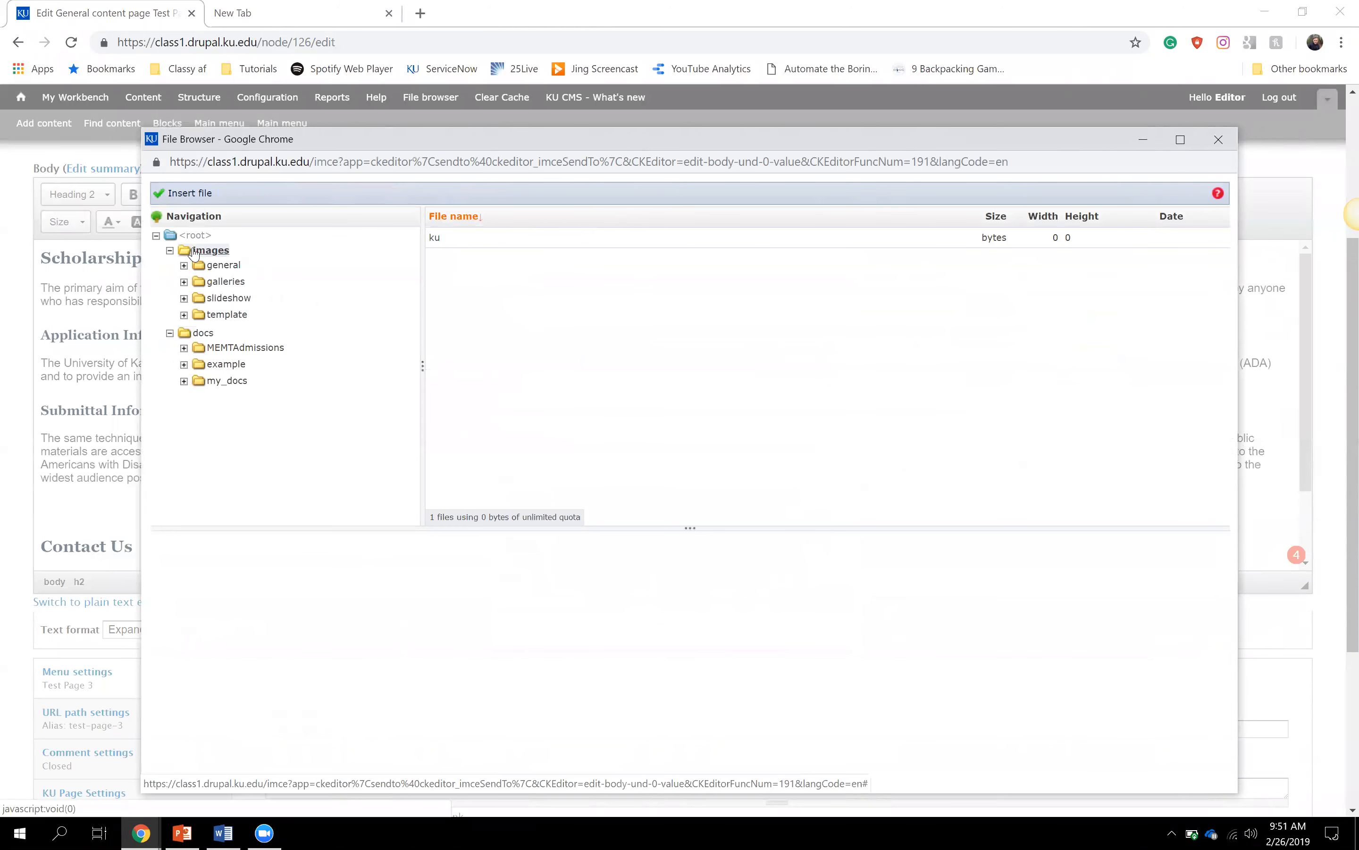
left_click(218, 266)
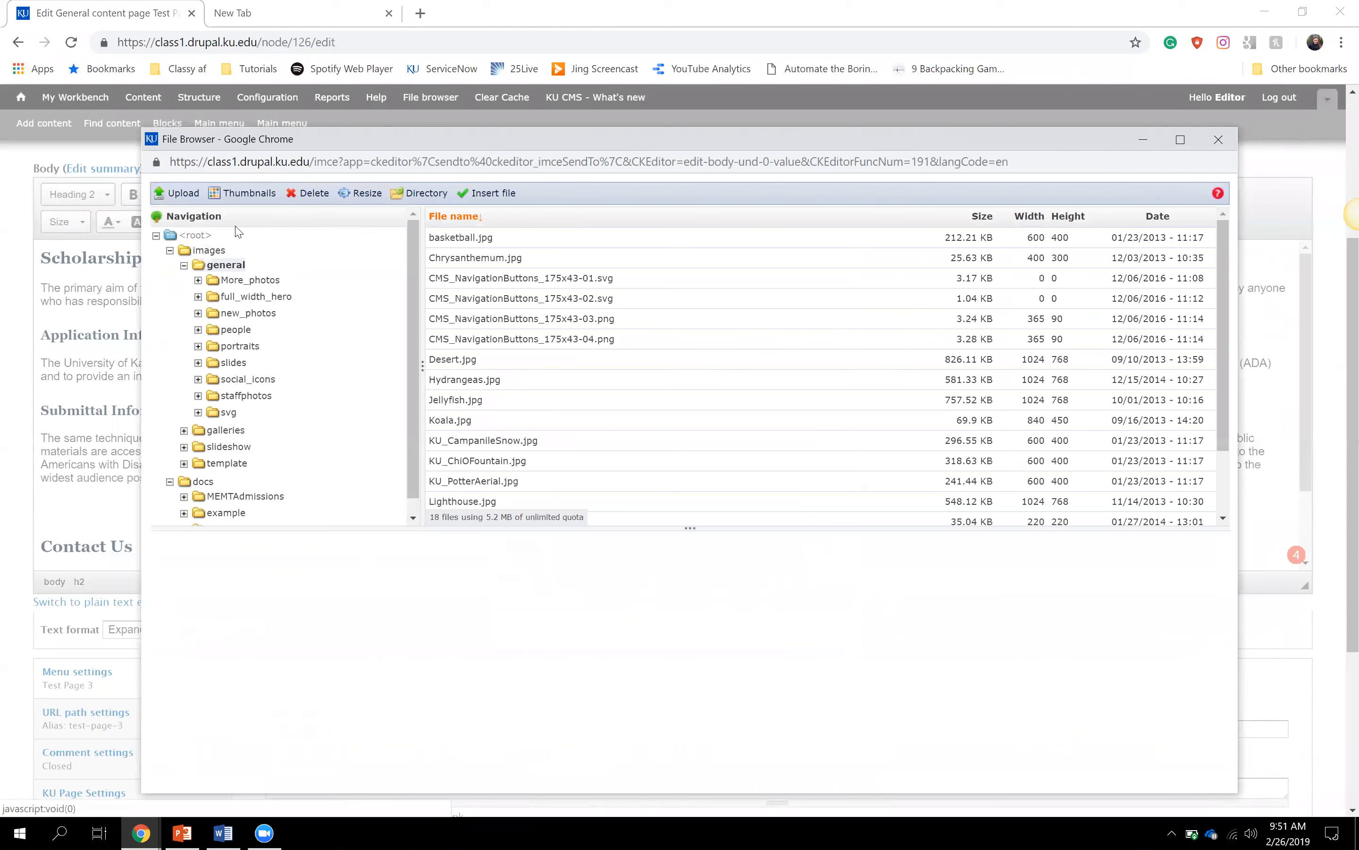
left_click(180, 202)
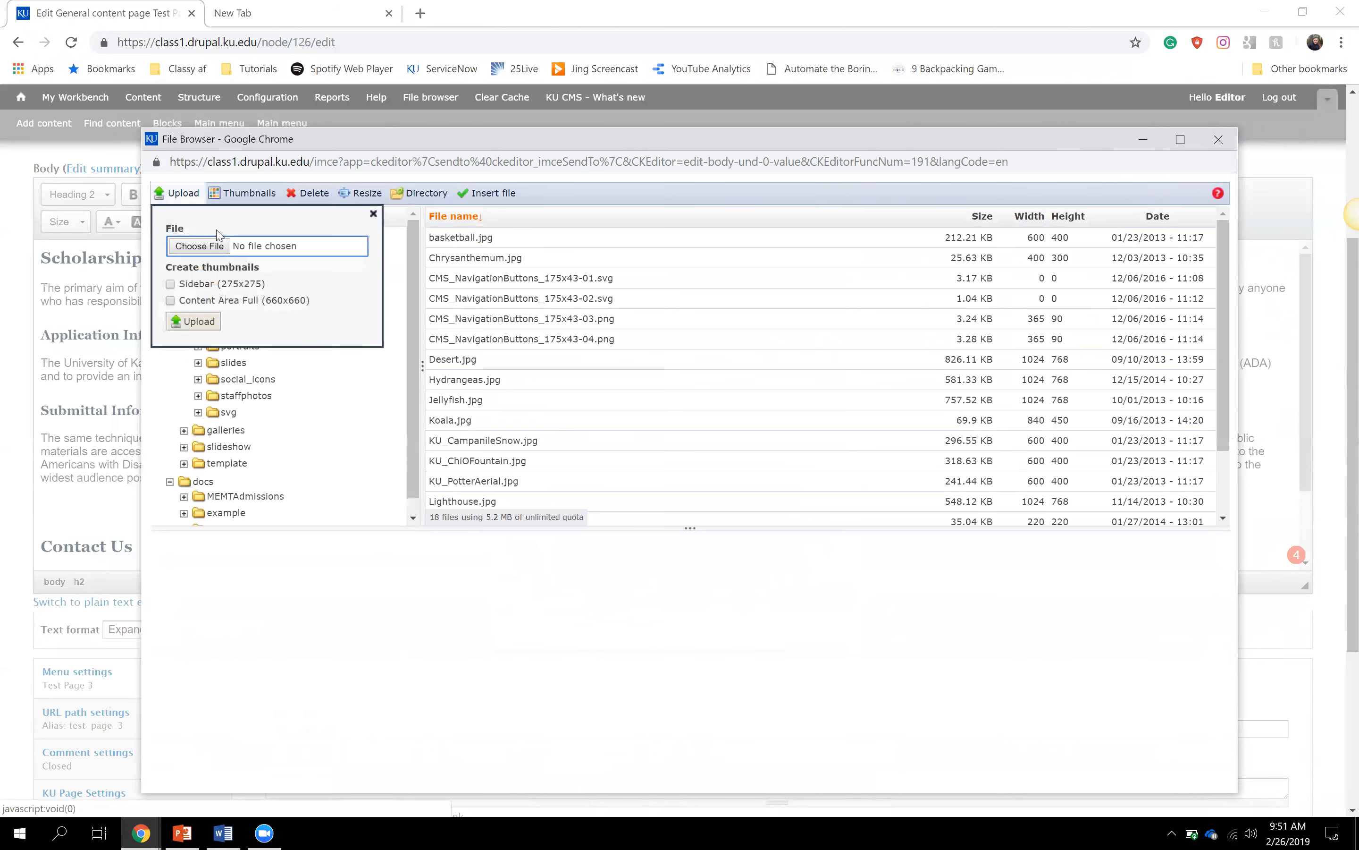
left_click(373, 217)
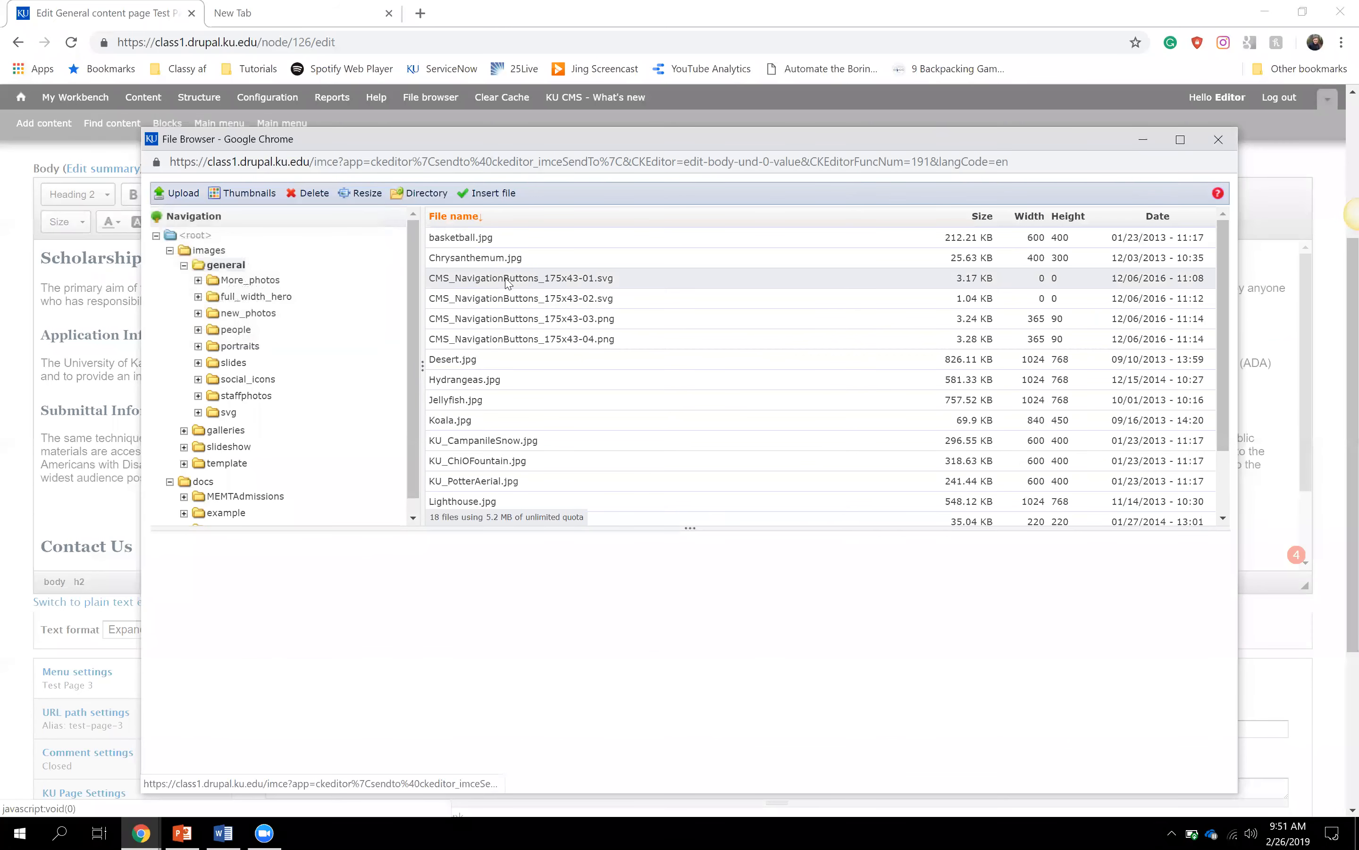
- Preview the general images and insert KU_PotterAerial.jpg as the image source
left_click(534, 260)
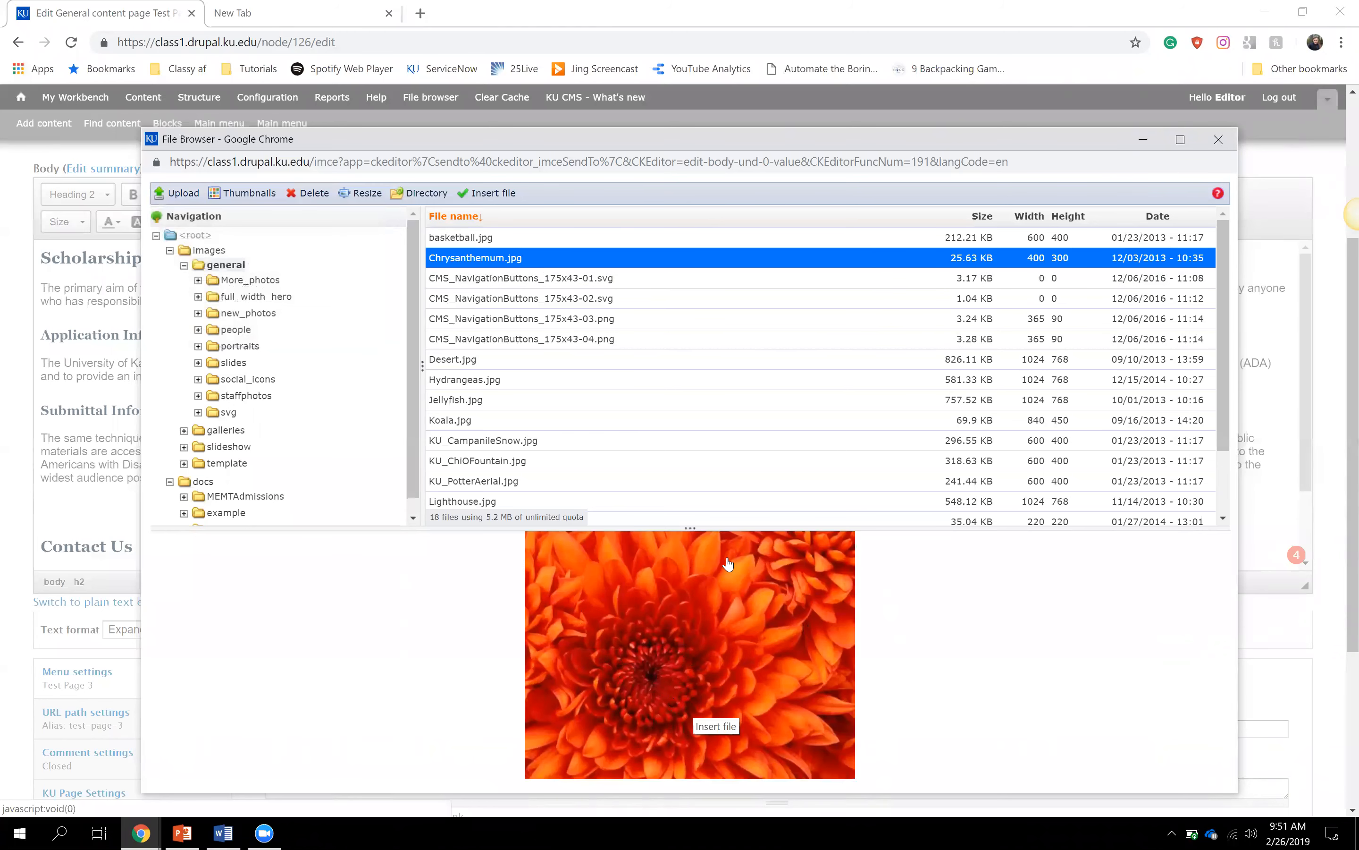
left_click(563, 284)
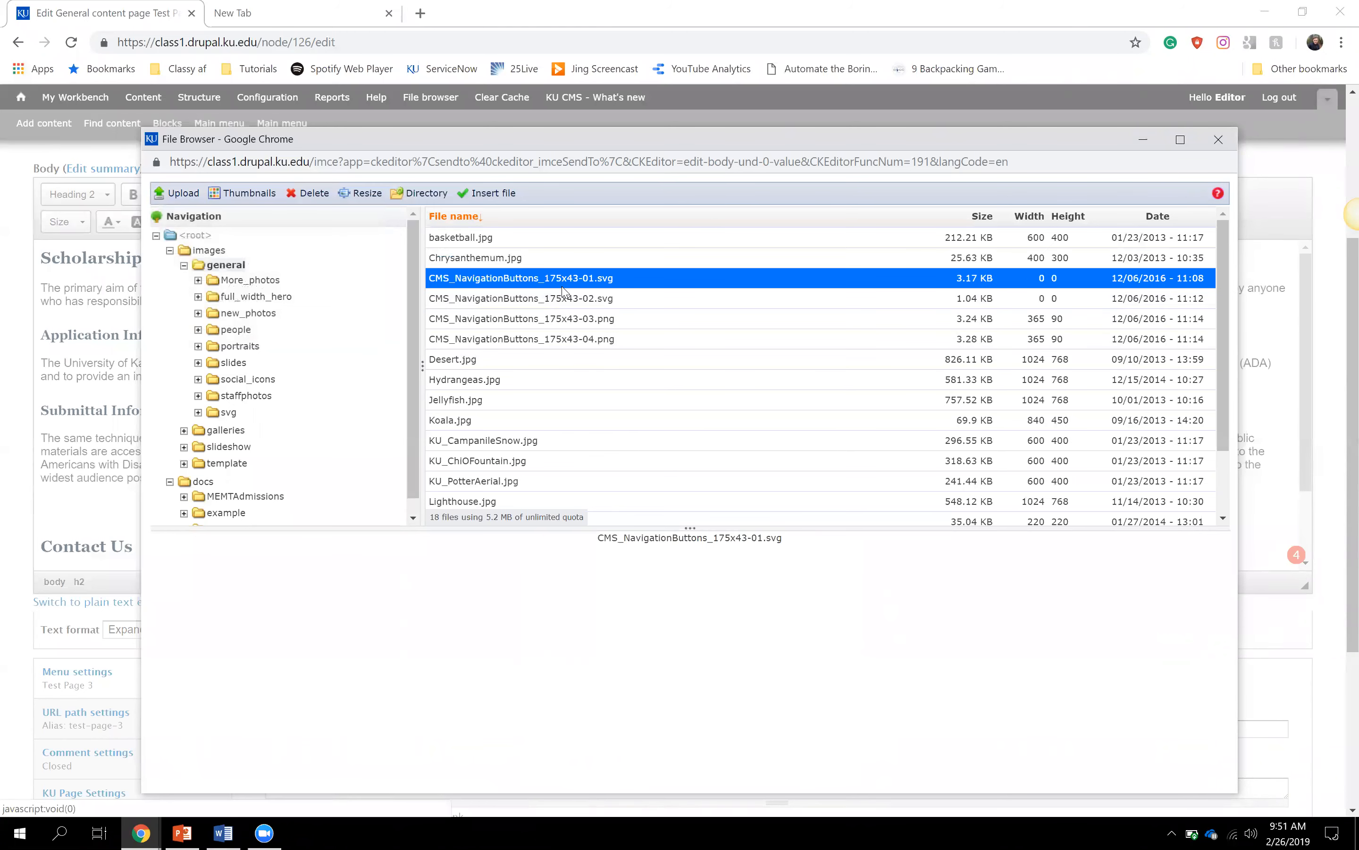
left_click(529, 361)
left_click(521, 382)
left_click(521, 399)
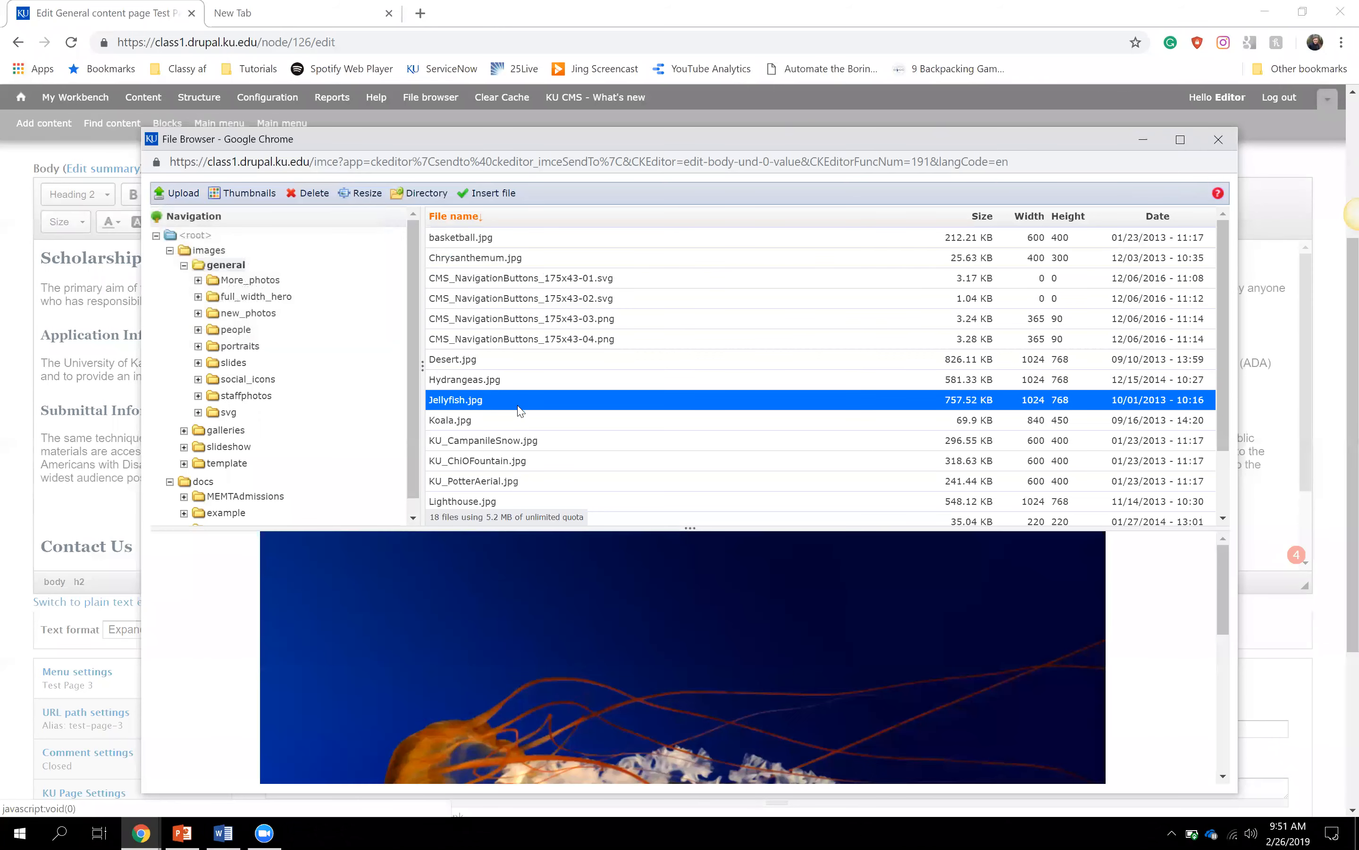
left_click(520, 420)
left_click(520, 461)
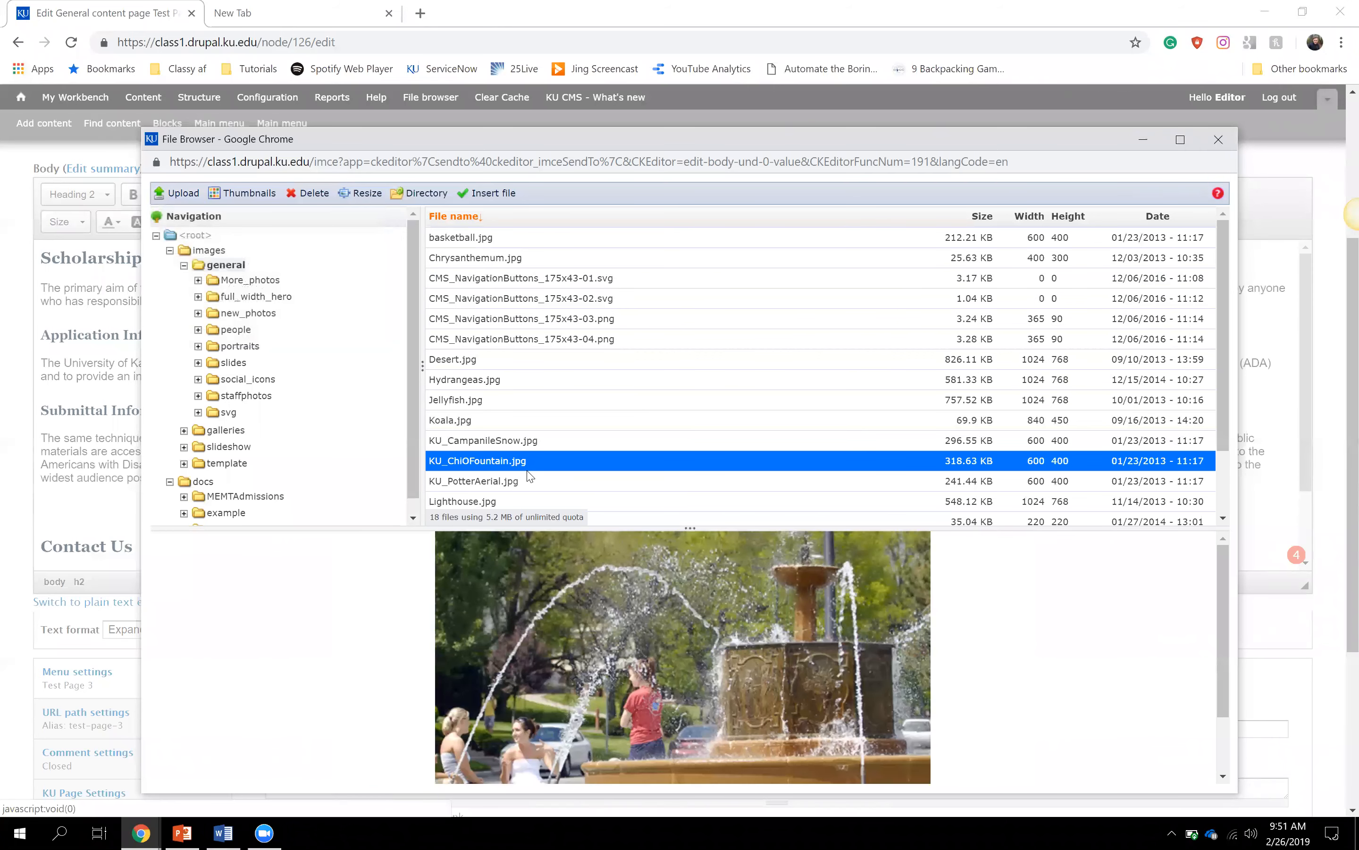
left_click(529, 482)
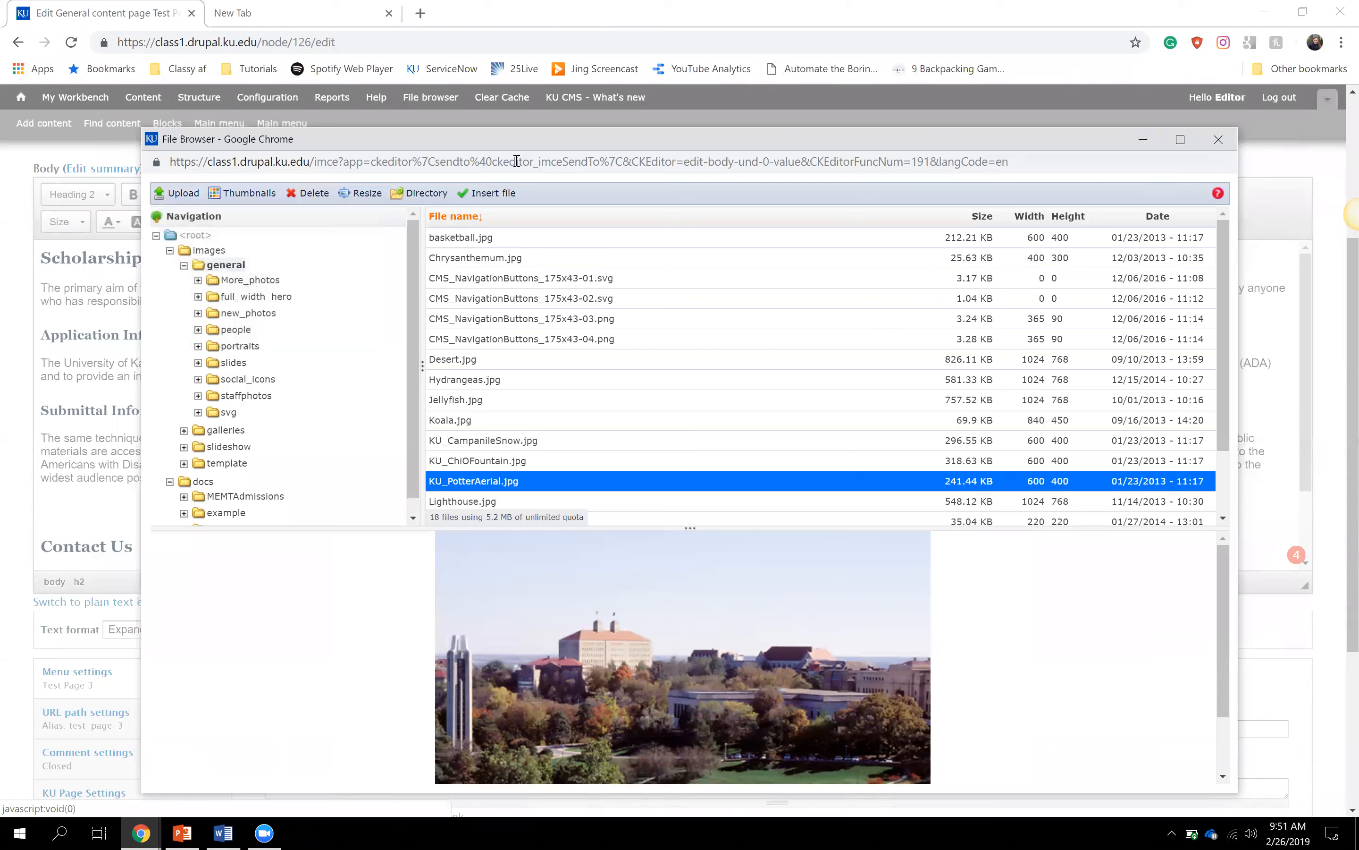
left_click(493, 194)
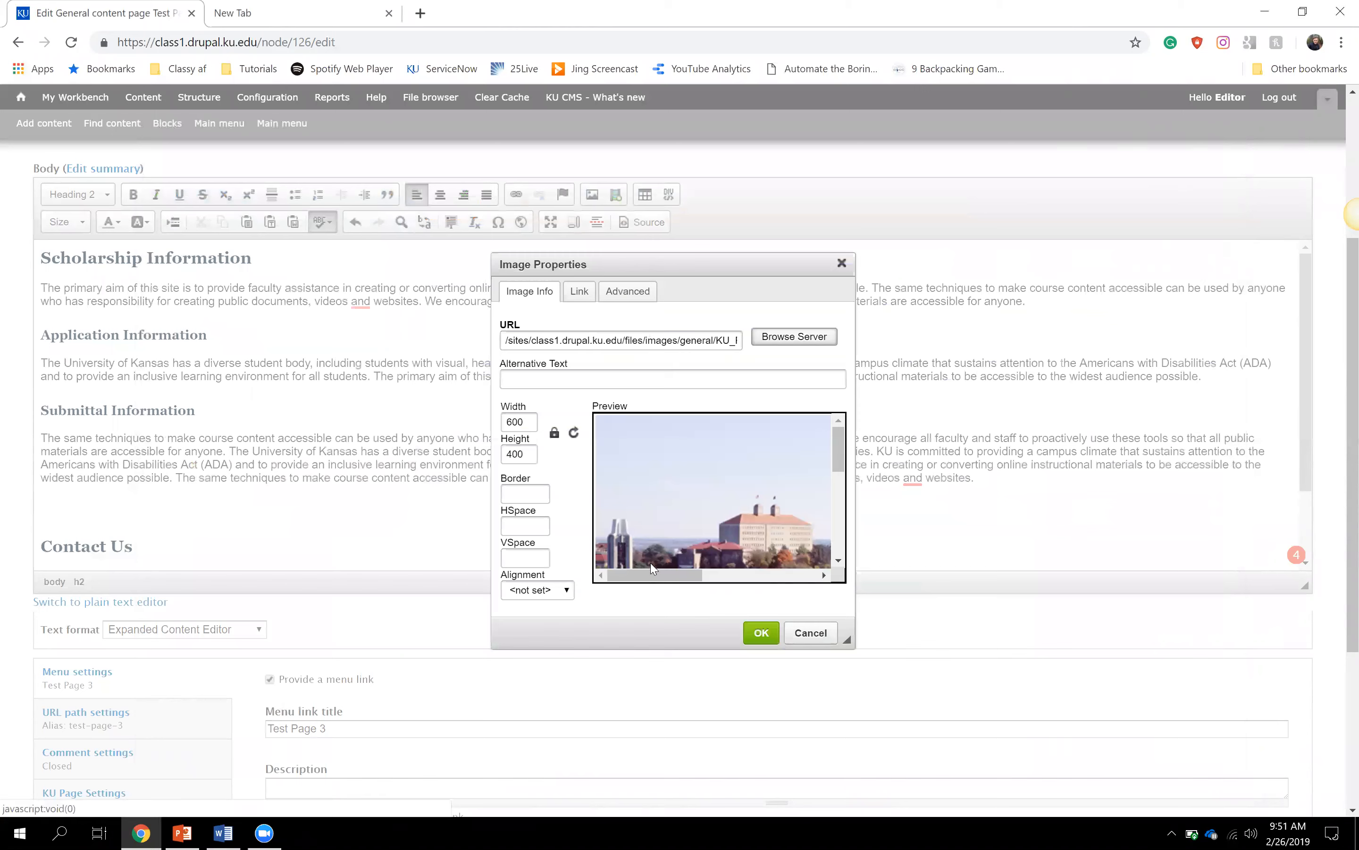
mouse_move(659, 576)
left_mouse_down()
mouse_move(703, 581)
mouse_move(641, 582)
left_mouse_up()
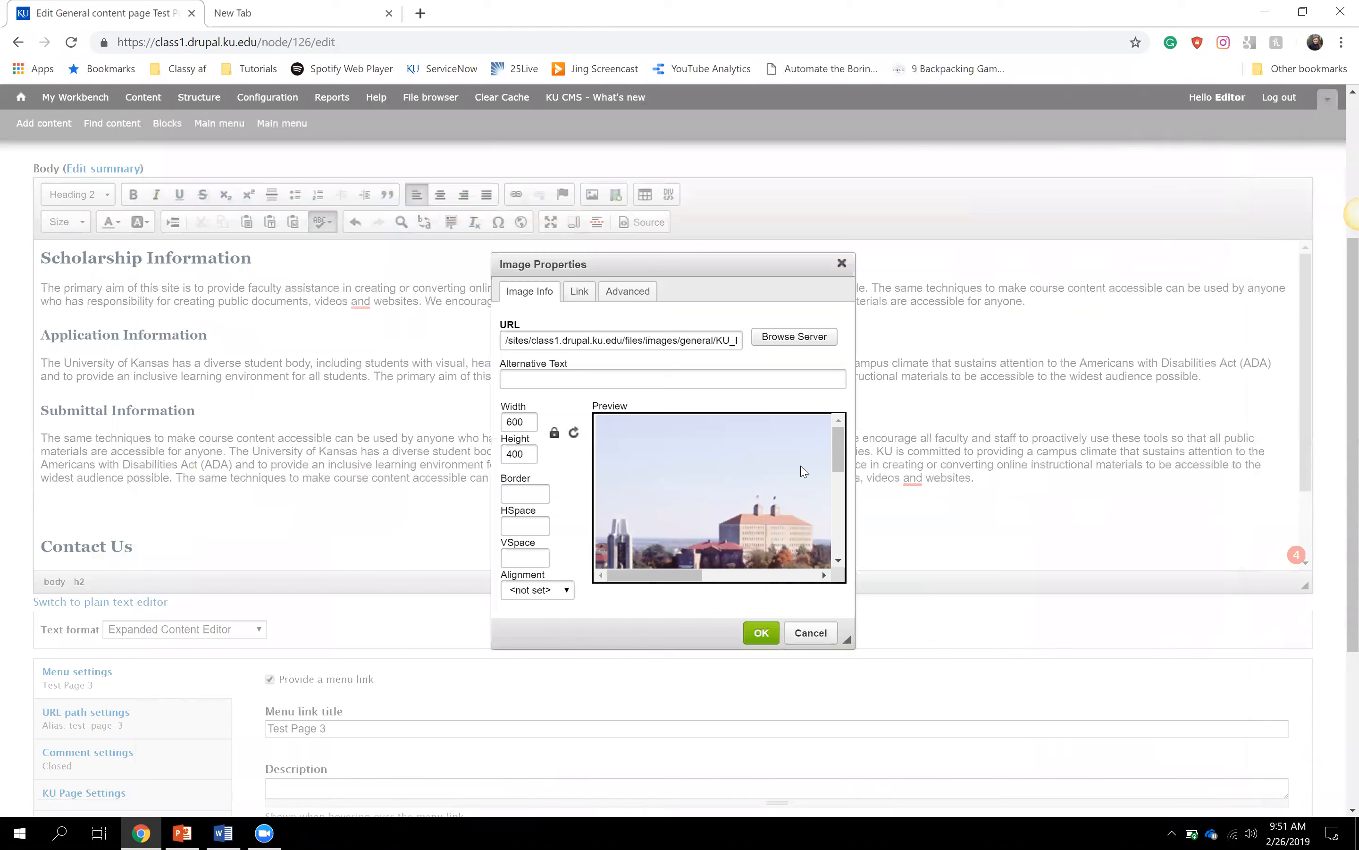
left_click(622, 383)
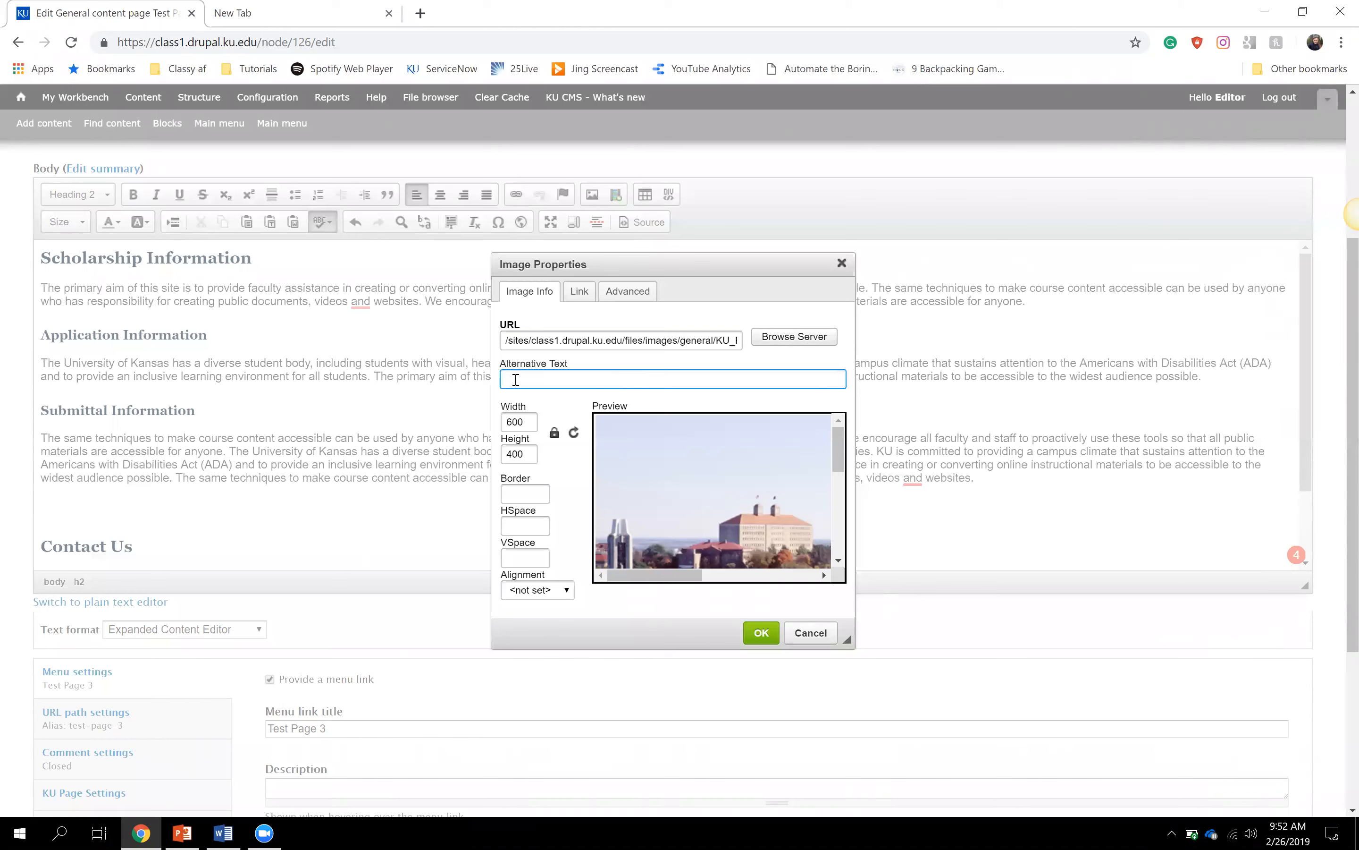
- Replace the trial 'Scholarship Application now available' text with 'Ariel view of Potter Hall'
type("Ariel view of Potter Hall")
left_click(621, 401)
left_click(511, 380)
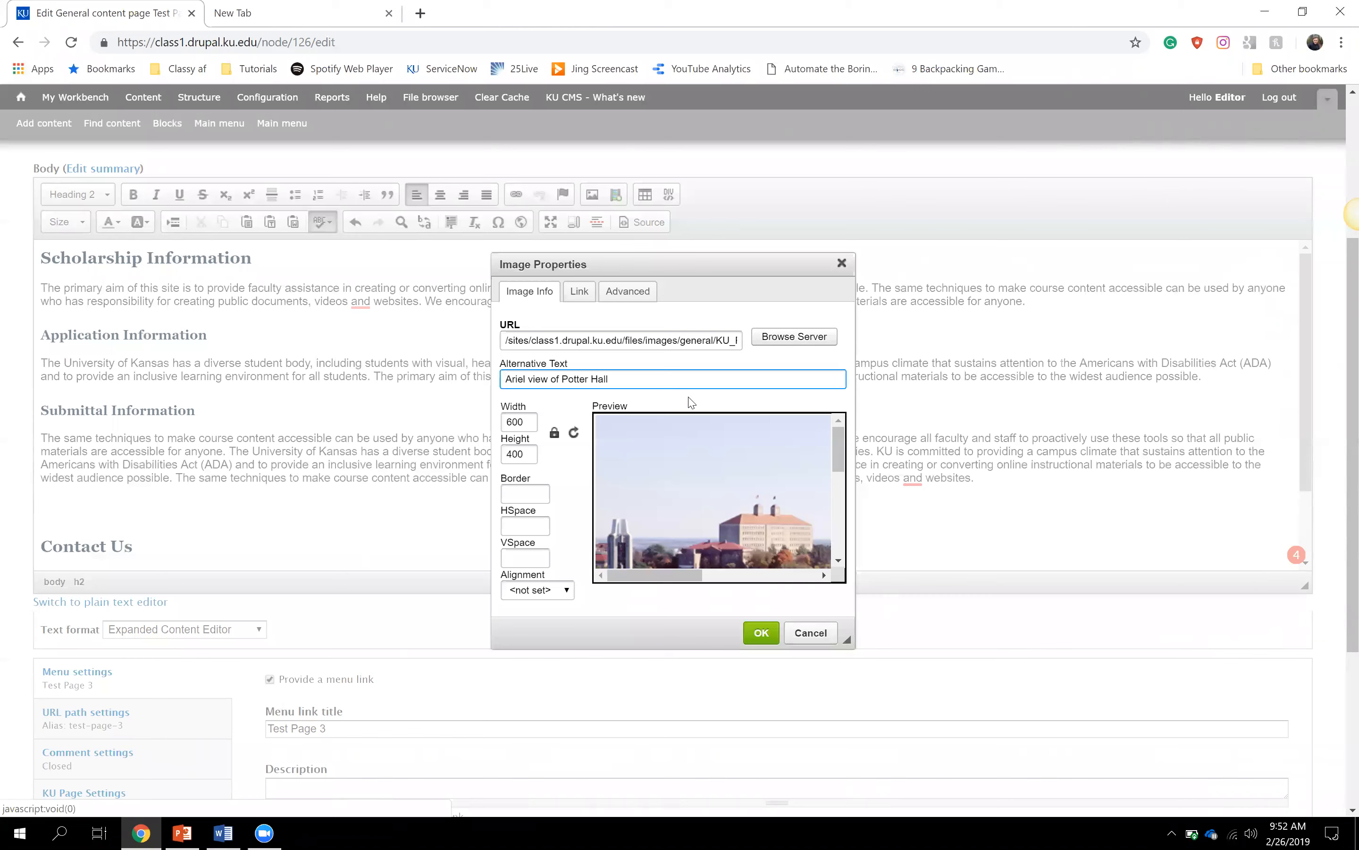
mouse_move(683, 575)
left_mouse_down()
mouse_move(709, 575)
mouse_move(679, 580)
left_mouse_up()
mouse_move(838, 448)
left_mouse_down()
mouse_move(837, 462)
mouse_move(837, 429)
left_mouse_up()
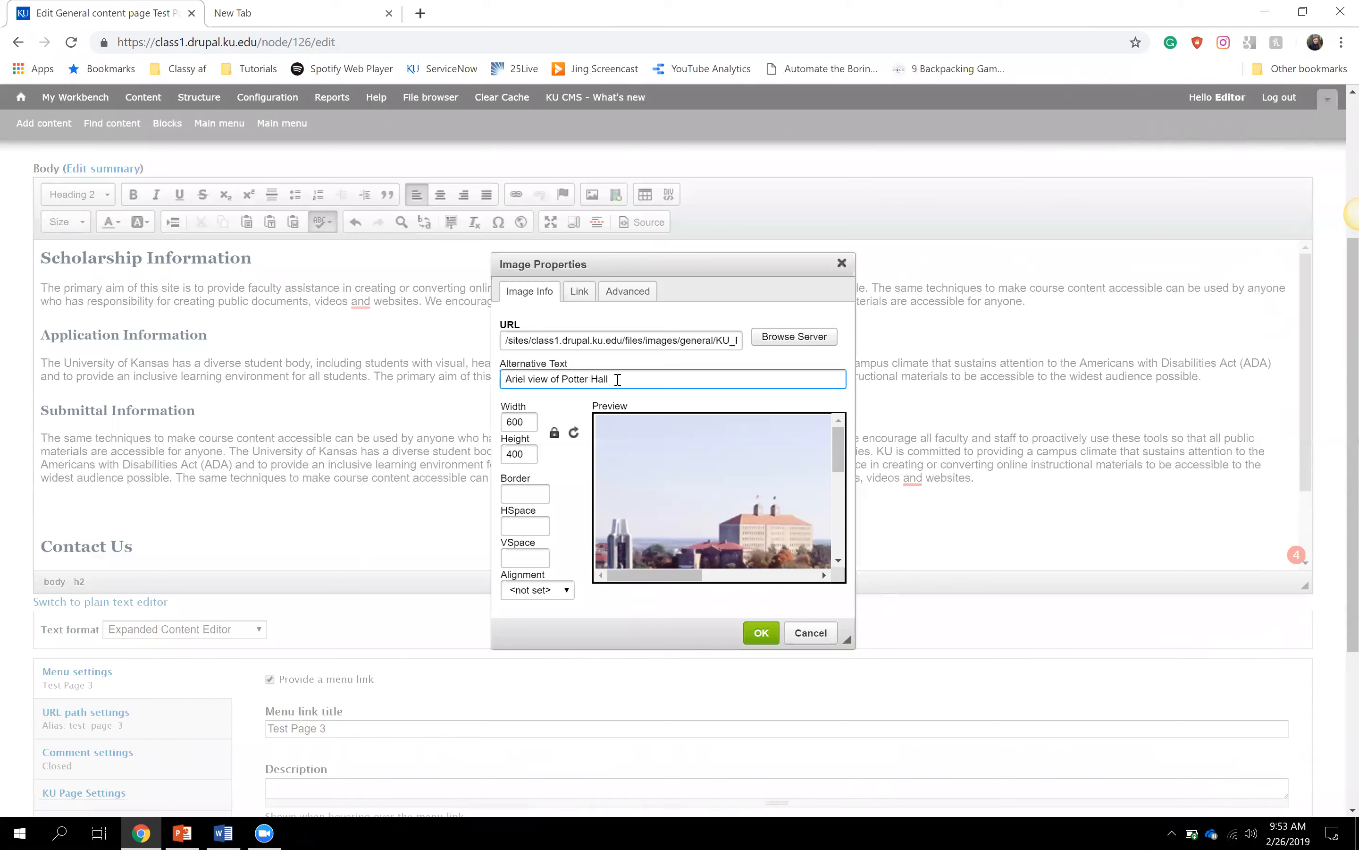
left_click_drag(618, 380, 504, 383)
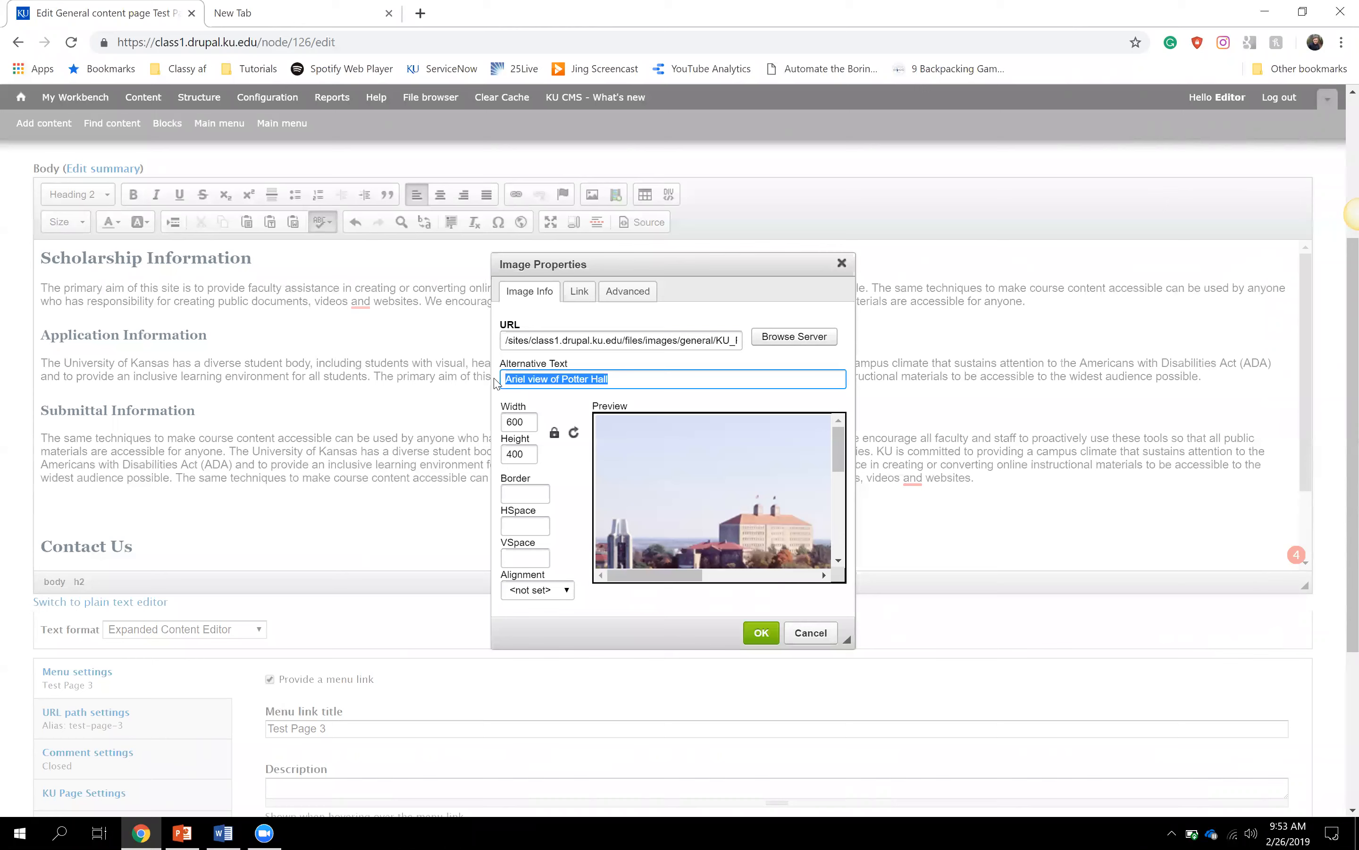
type("Scholarship")
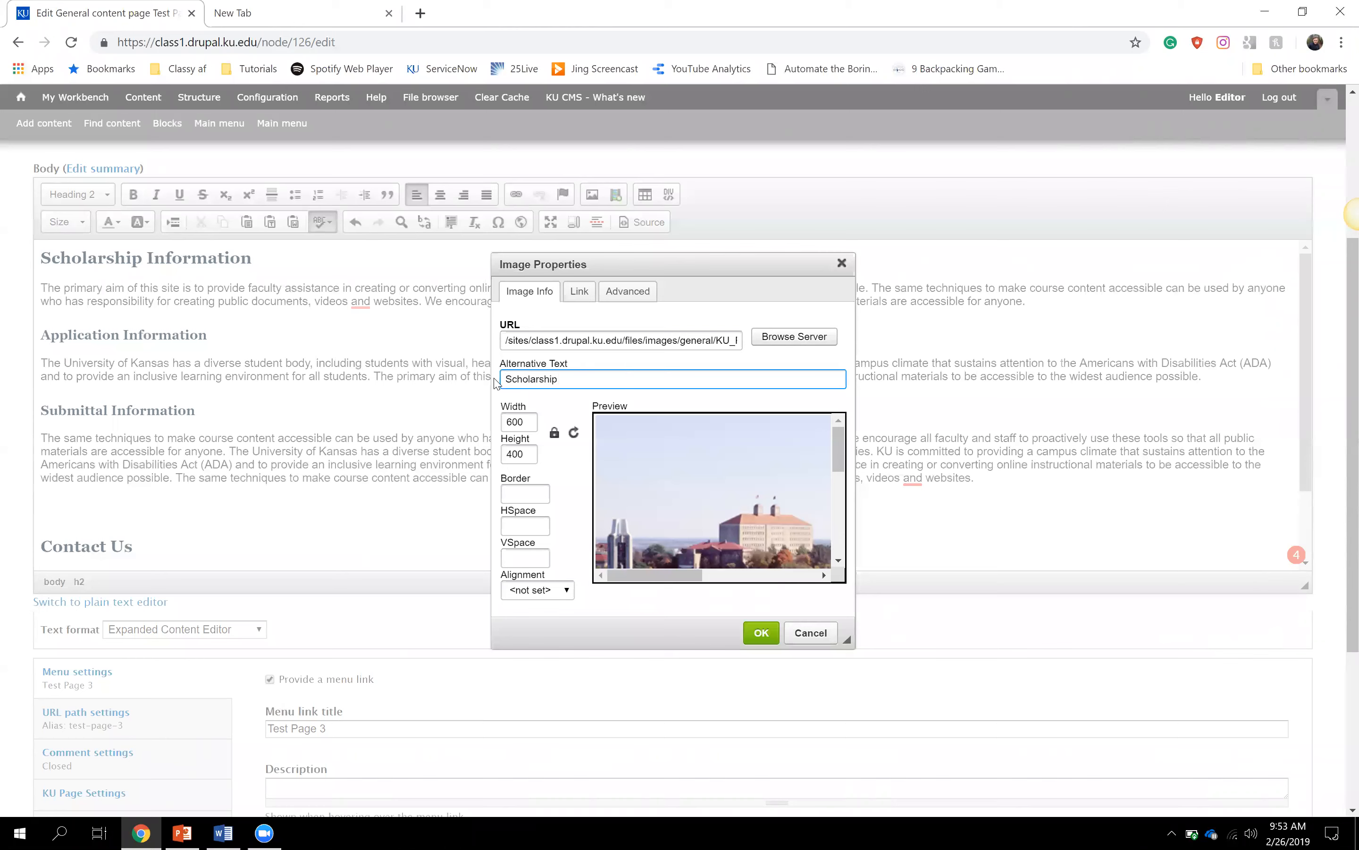
type("Application now available")
left_click_drag(691, 376, 460, 389)
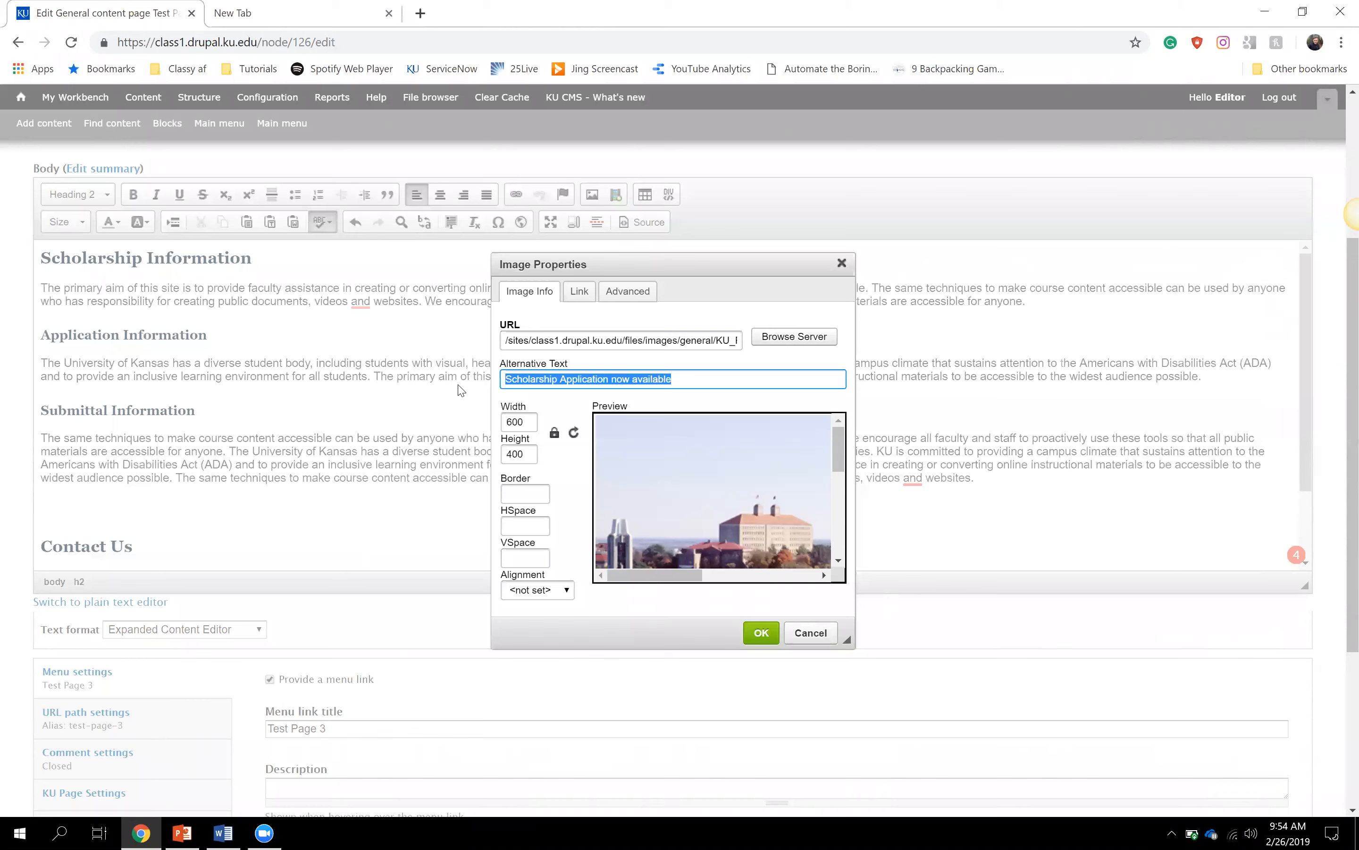
type("Ariel view ")
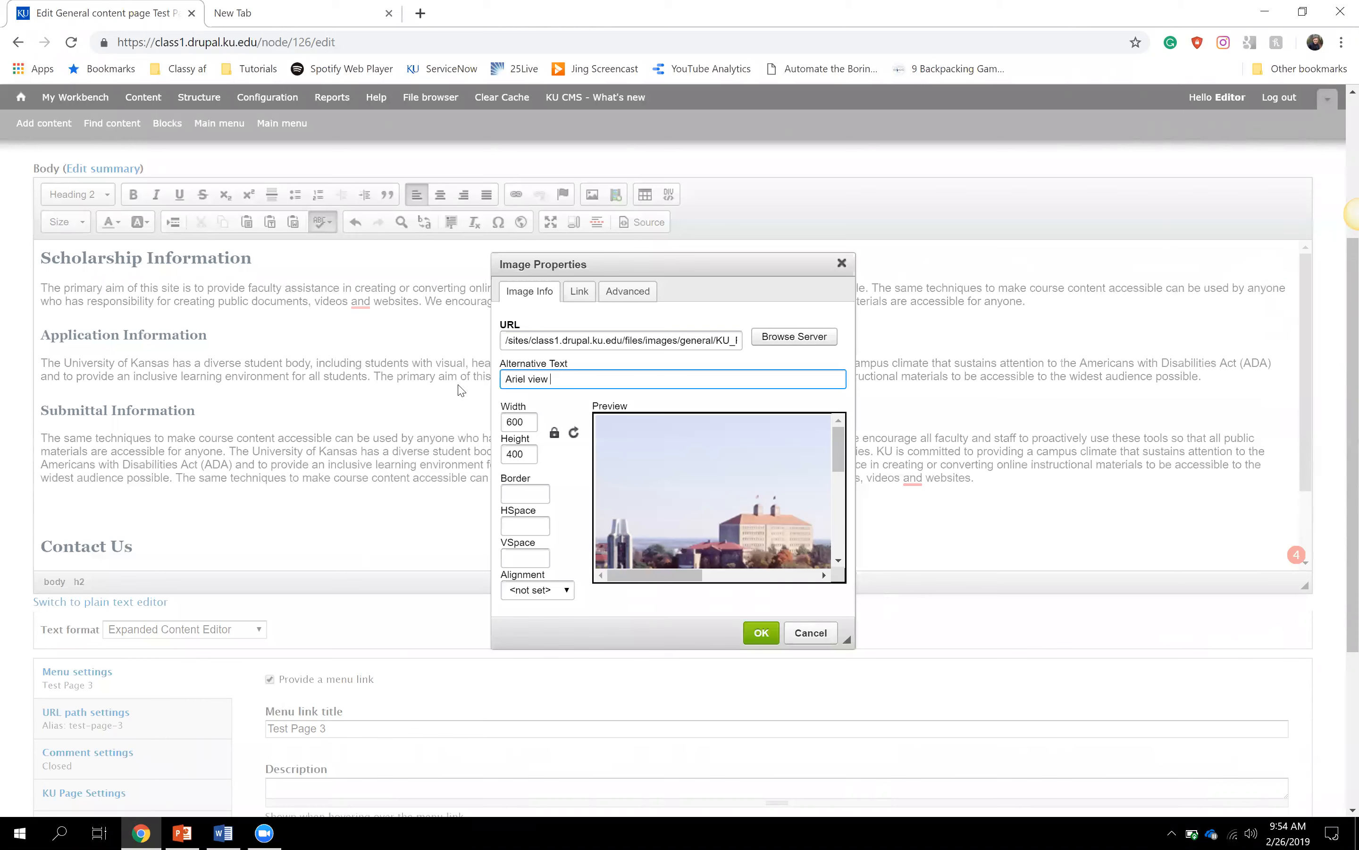
type("of Potter Hall")
- Try a width of 660 and toggle the proportion lock while adjusting the size values
left_click(531, 421)
left_click(529, 449)
left_click_drag(529, 425, 498, 433)
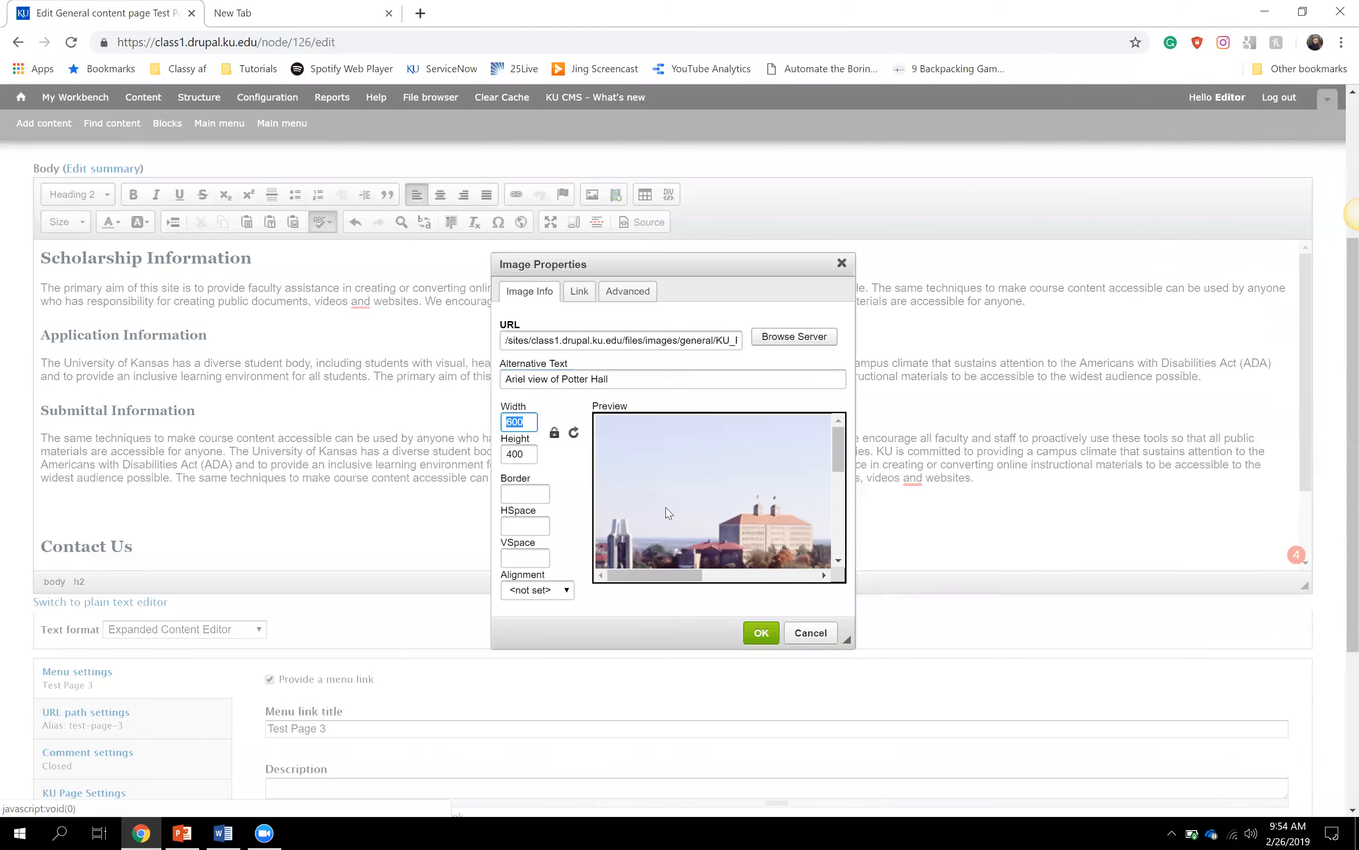
type("660")
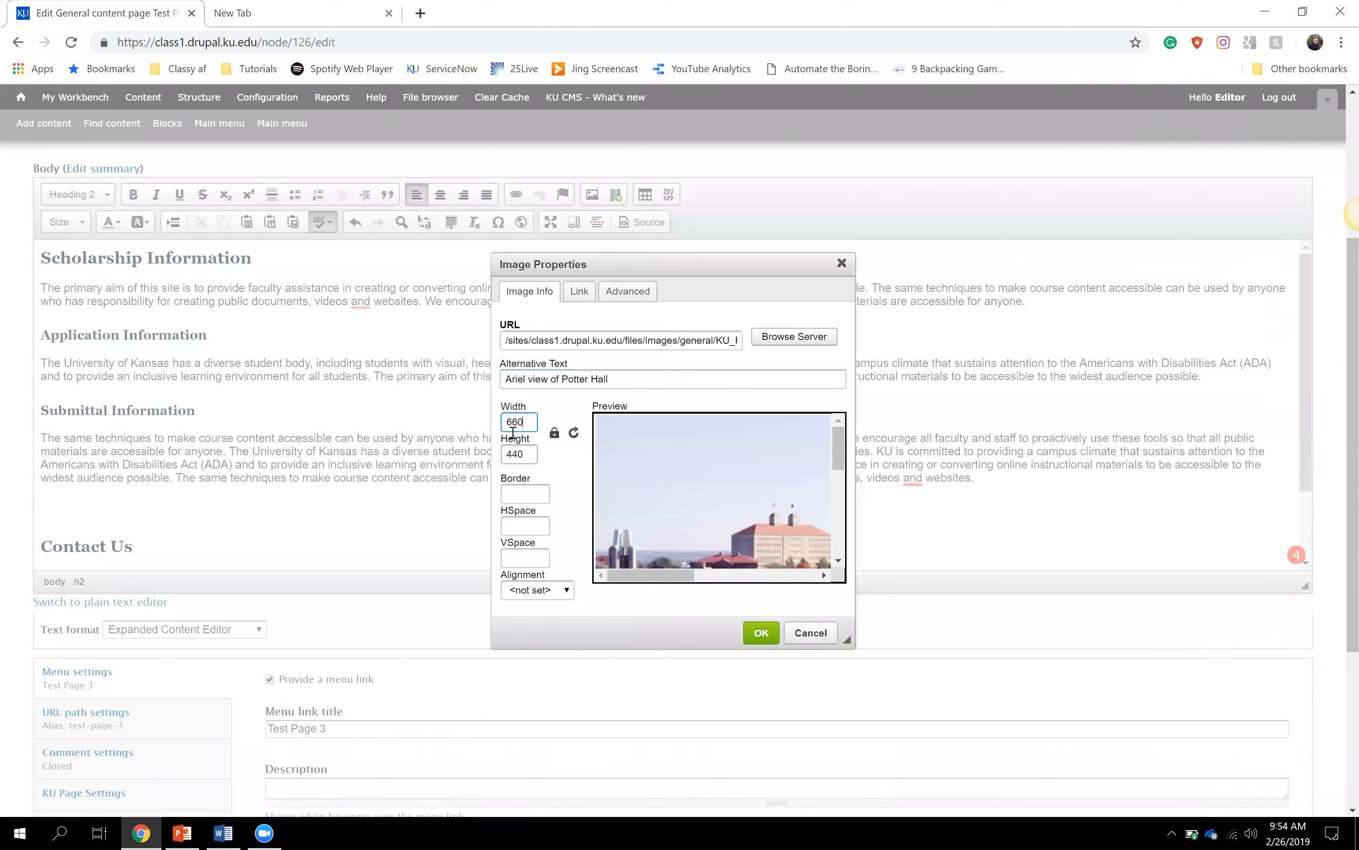
left_click(522, 454)
left_click(527, 425)
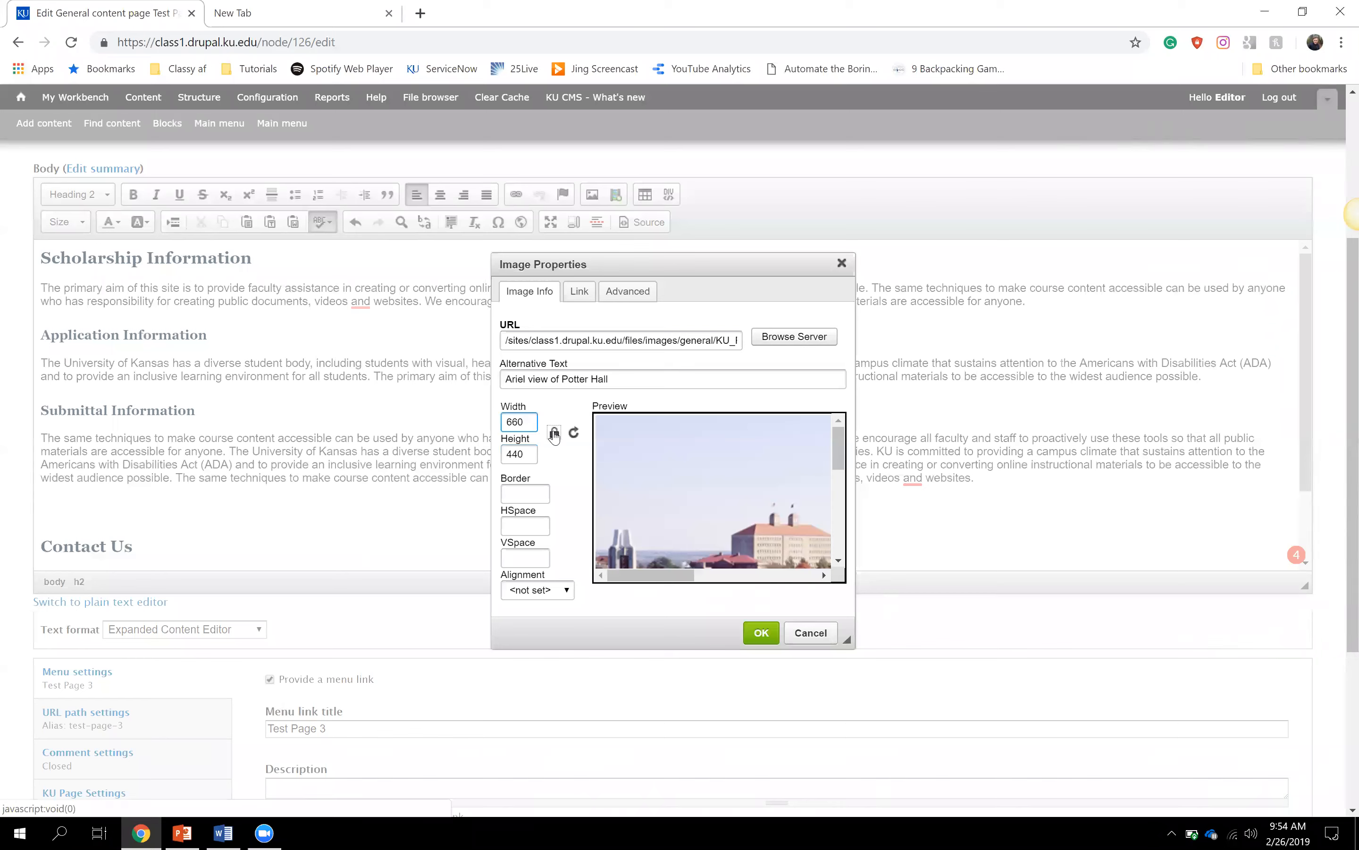
left_click(555, 439)
left_click(553, 434)
left_click(526, 419)
key("Tab")
left_click(526, 422)
key("BackSpace")
key("BackSpace")
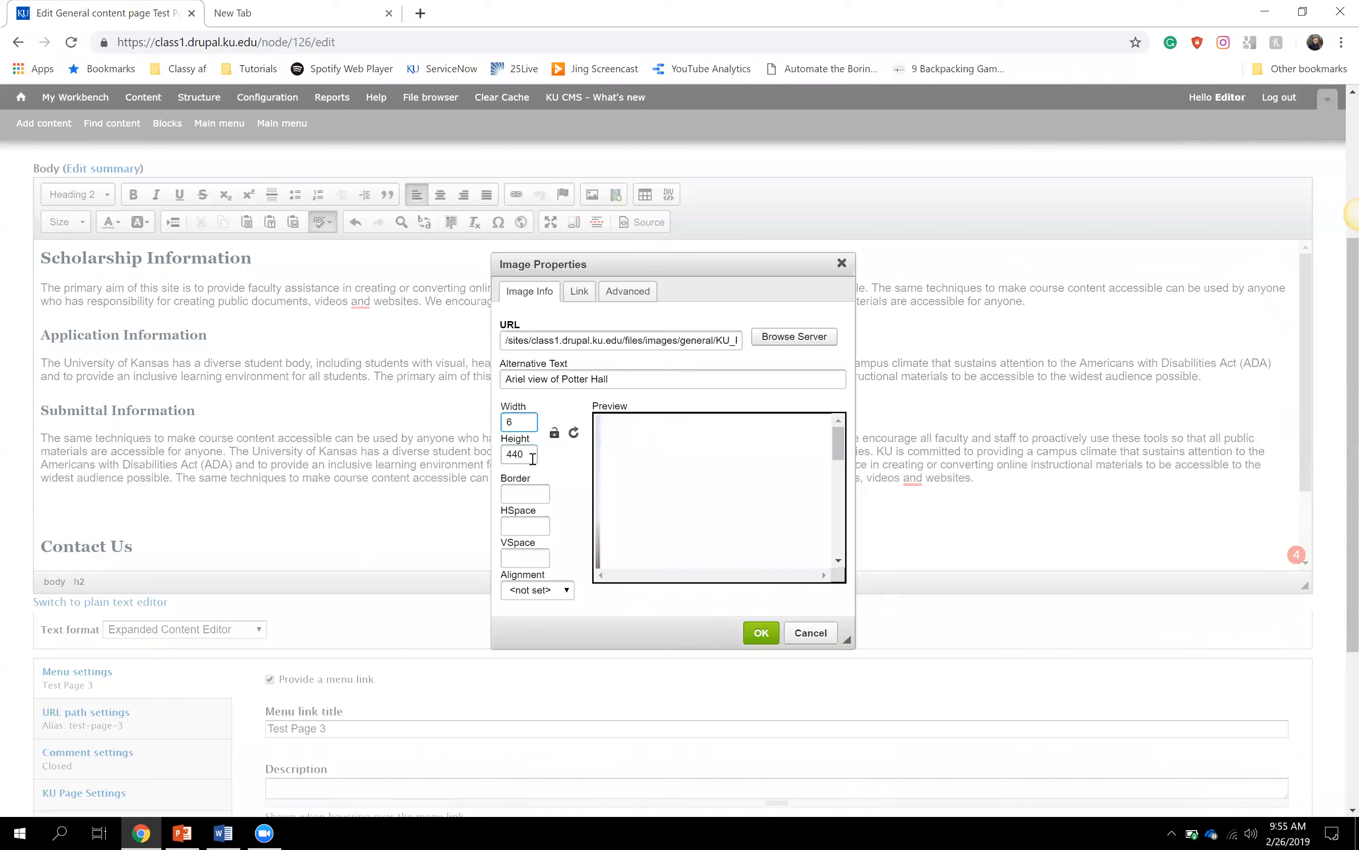
type("40")
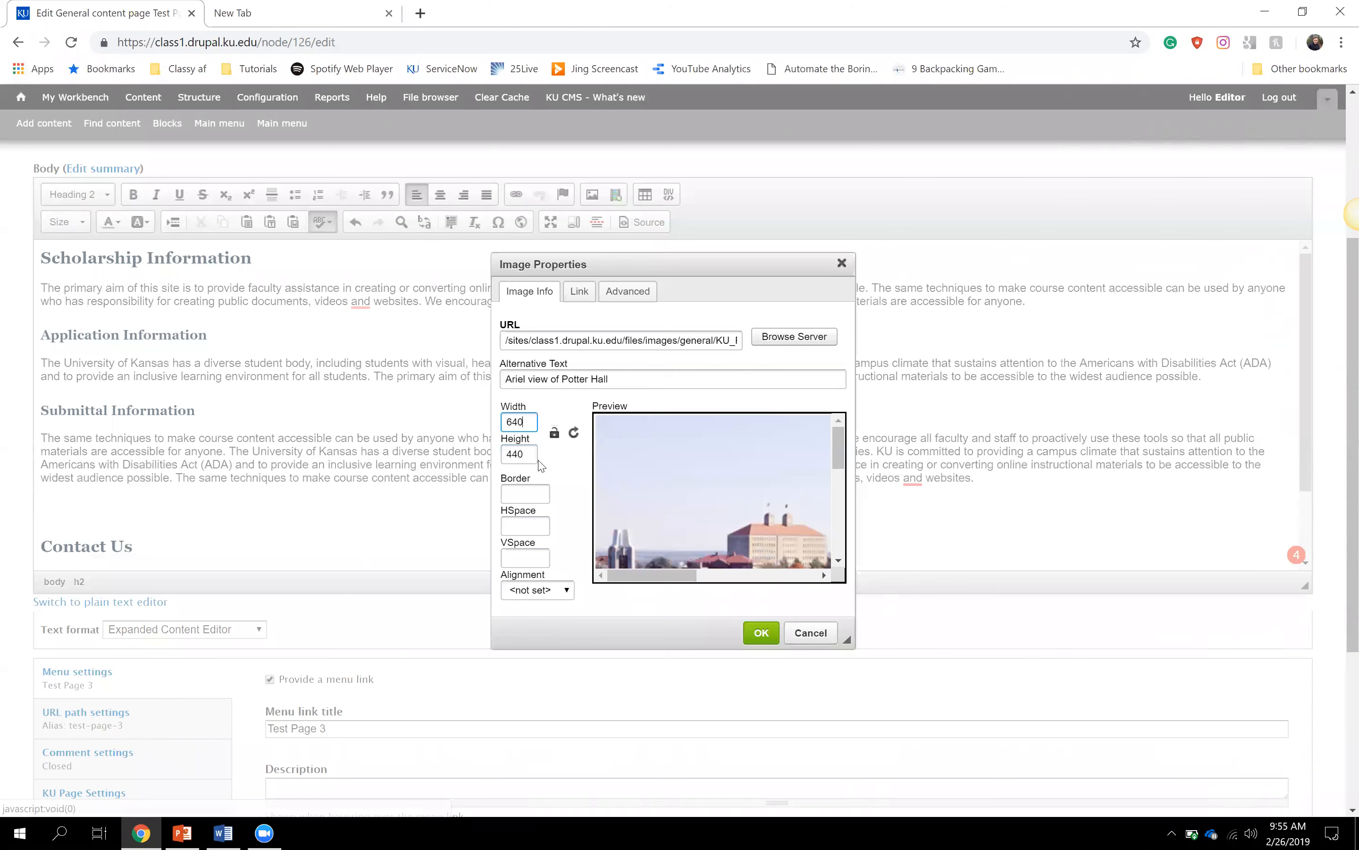
key("BackSpace")
type("7")
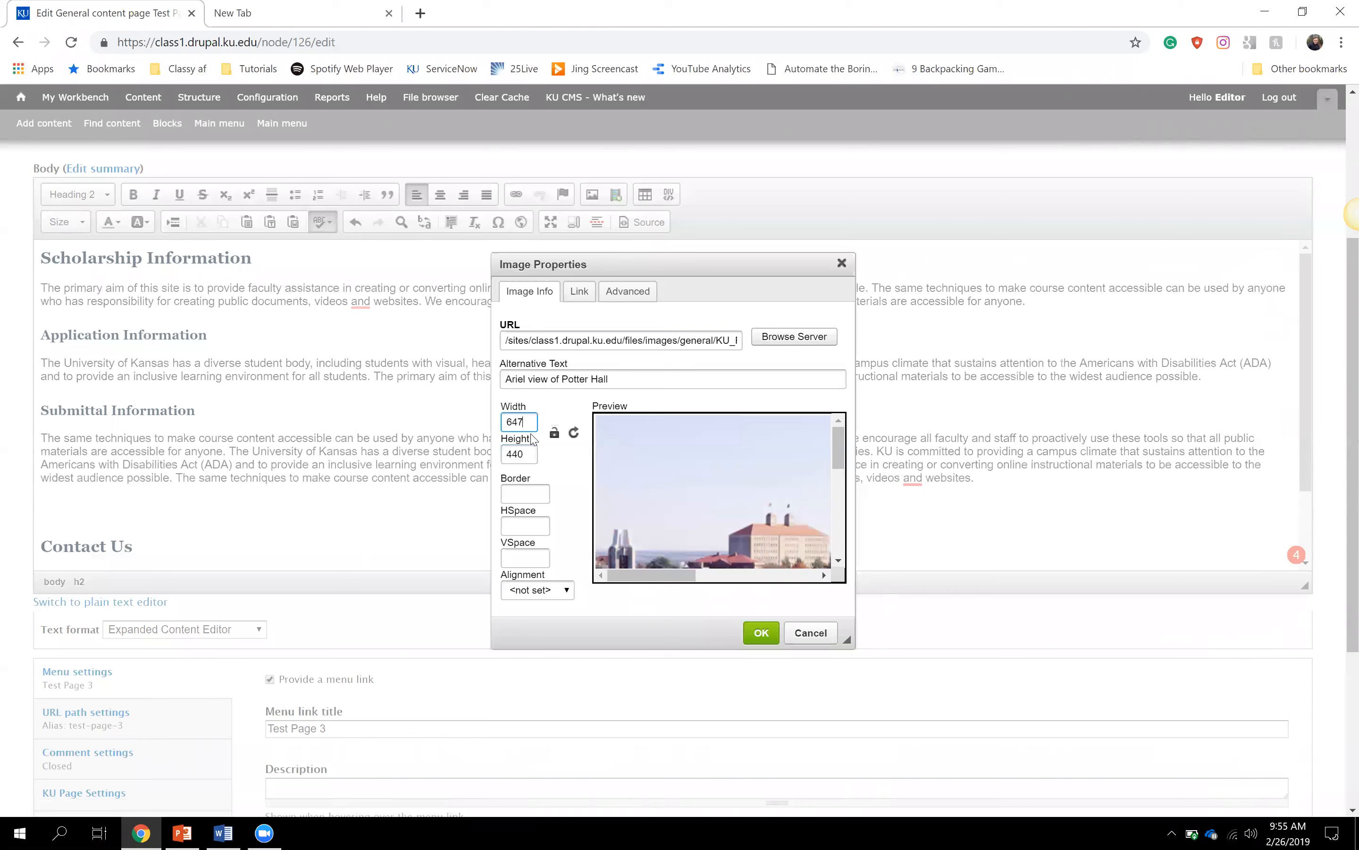
key("BackSpace")
type("000")
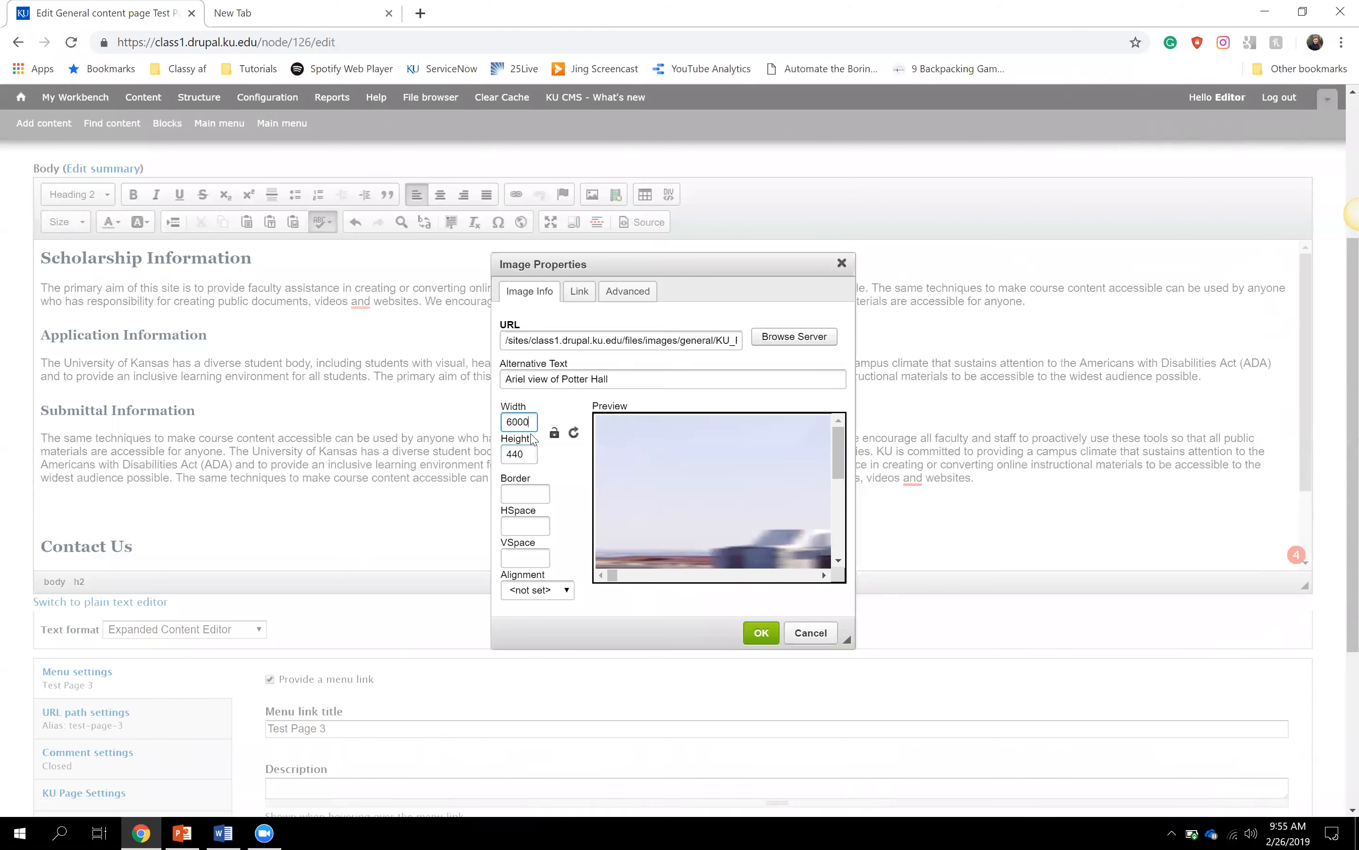
mouse_move(612, 574)
left_mouse_down()
mouse_move(677, 588)
mouse_move(606, 579)
left_mouse_up()
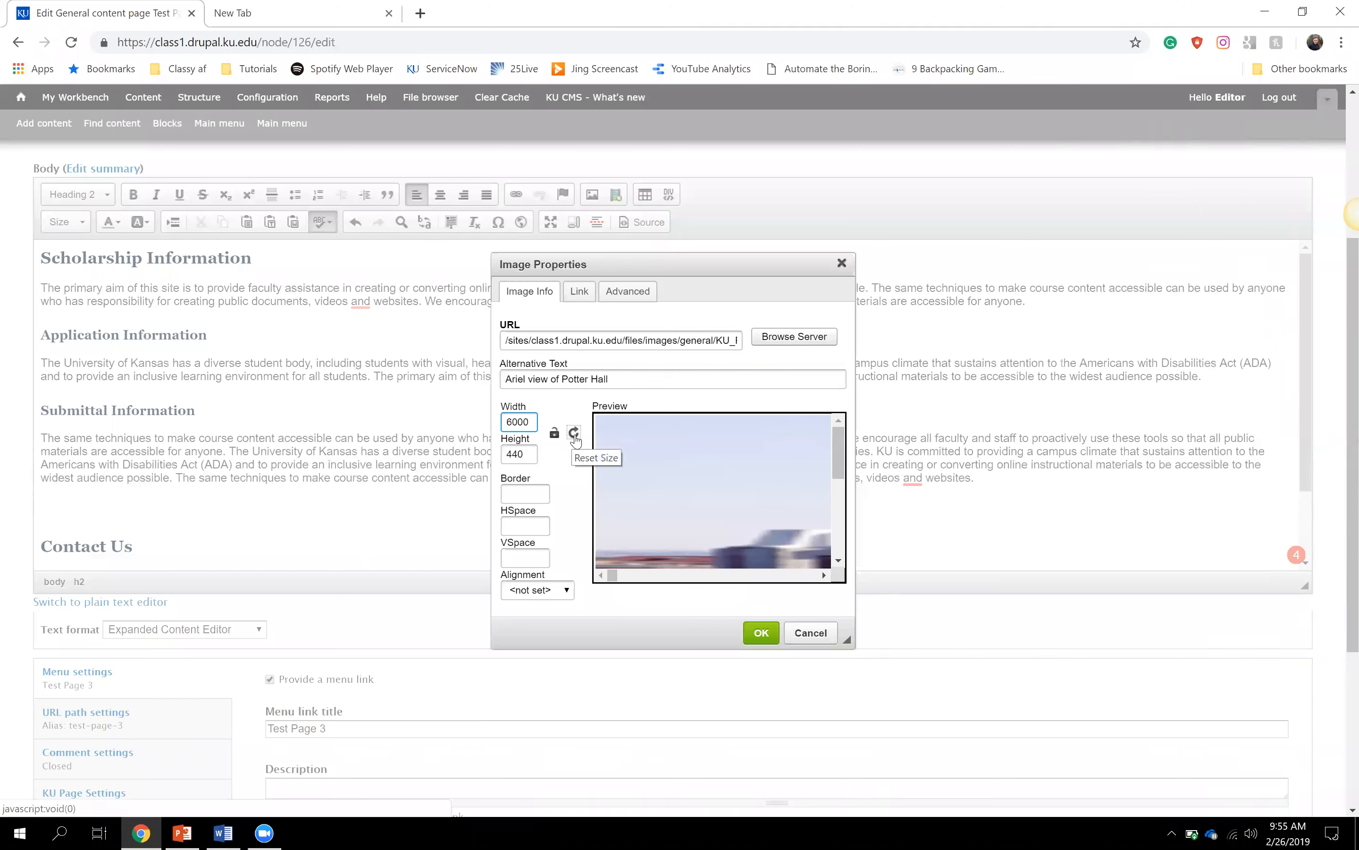
- Reset the image to 600 by 400, then enter width 660 so height becomes 440
left_click(573, 434)
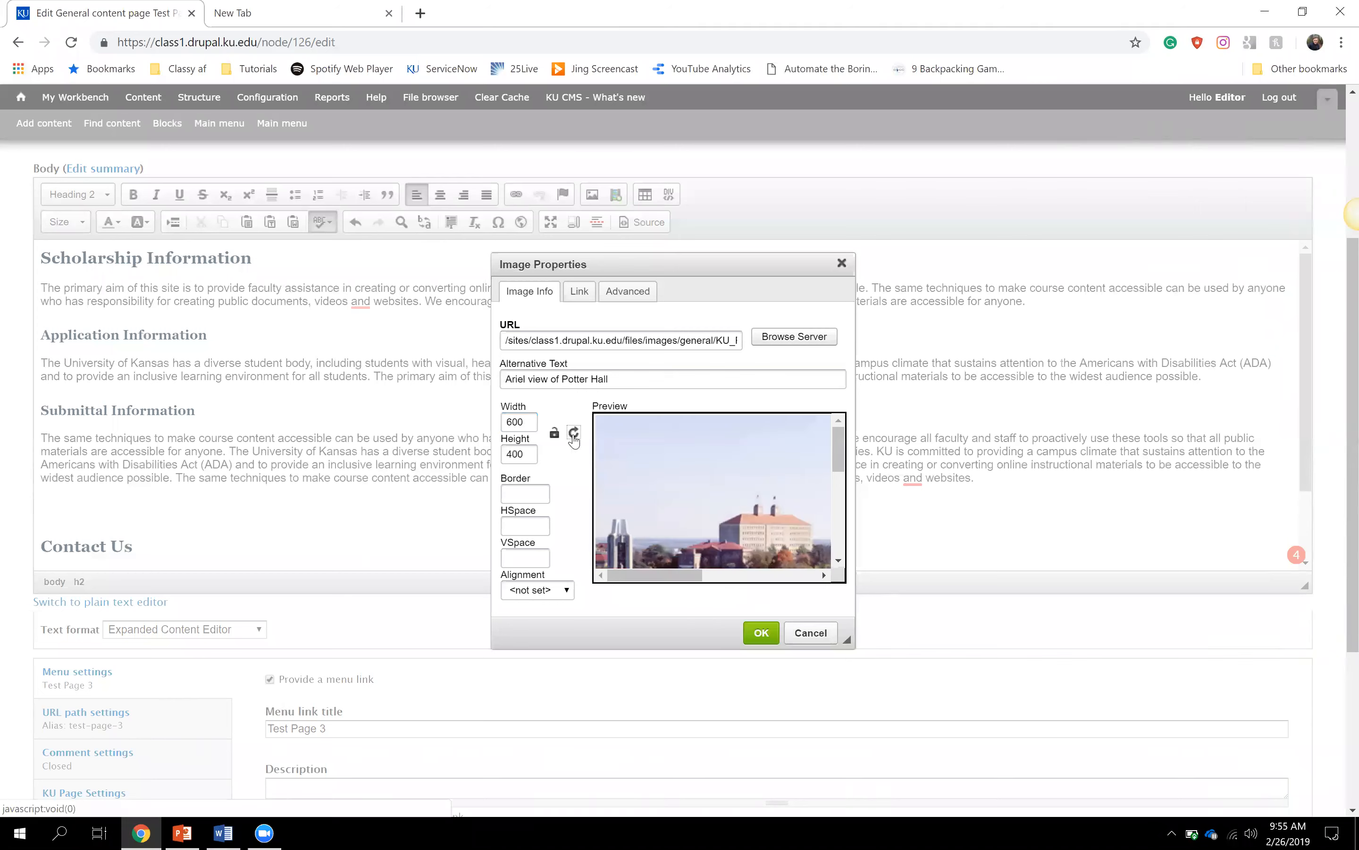
left_click(524, 419)
key("BackSpace")
key("BackSpace")
type("60")
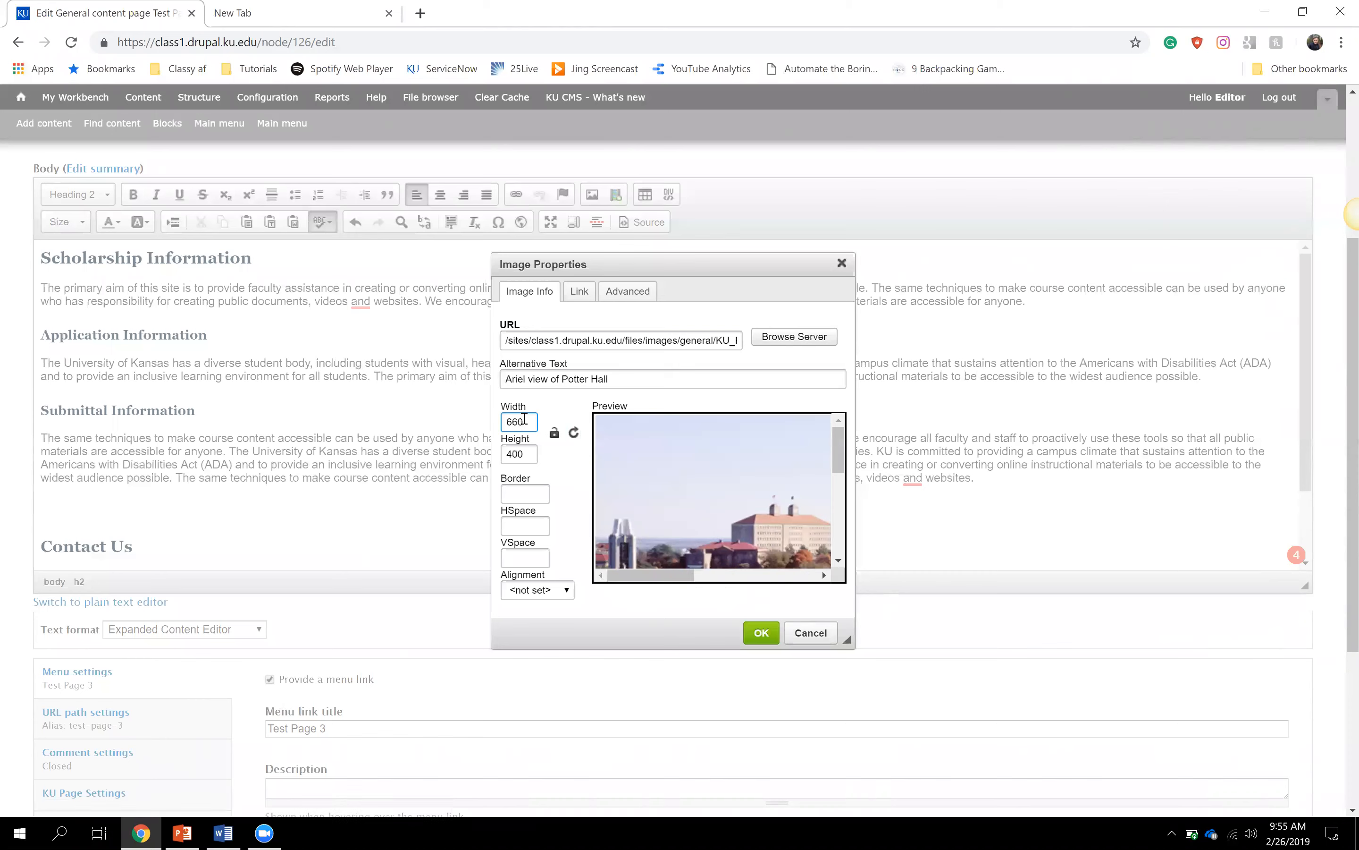
left_click(573, 433)
double_click(530, 417)
type("660")
left_click(567, 473)
- Set the image border to 0
left_click(531, 495)
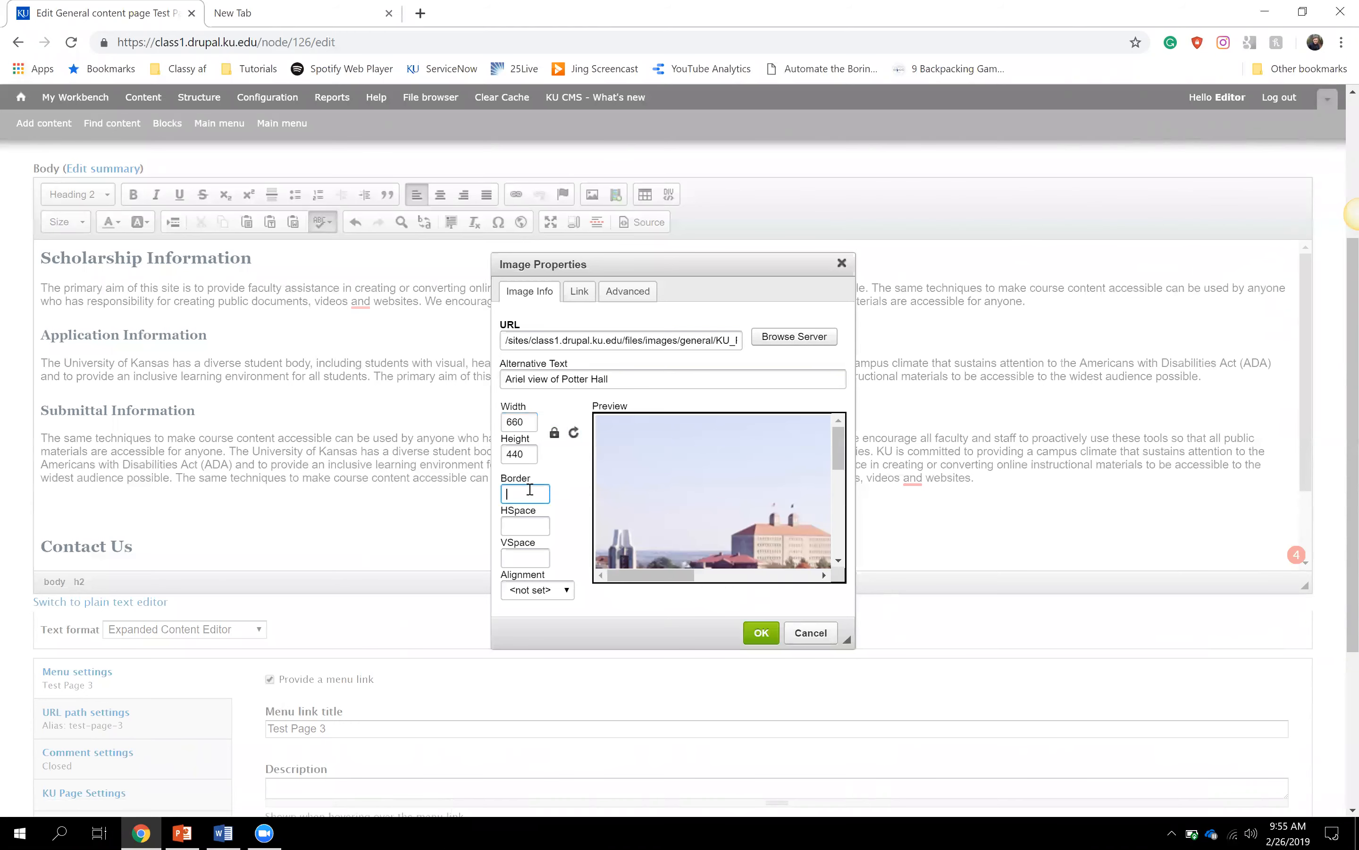
left_click(528, 527)
left_click(526, 556)
left_click(527, 489)
type("2")
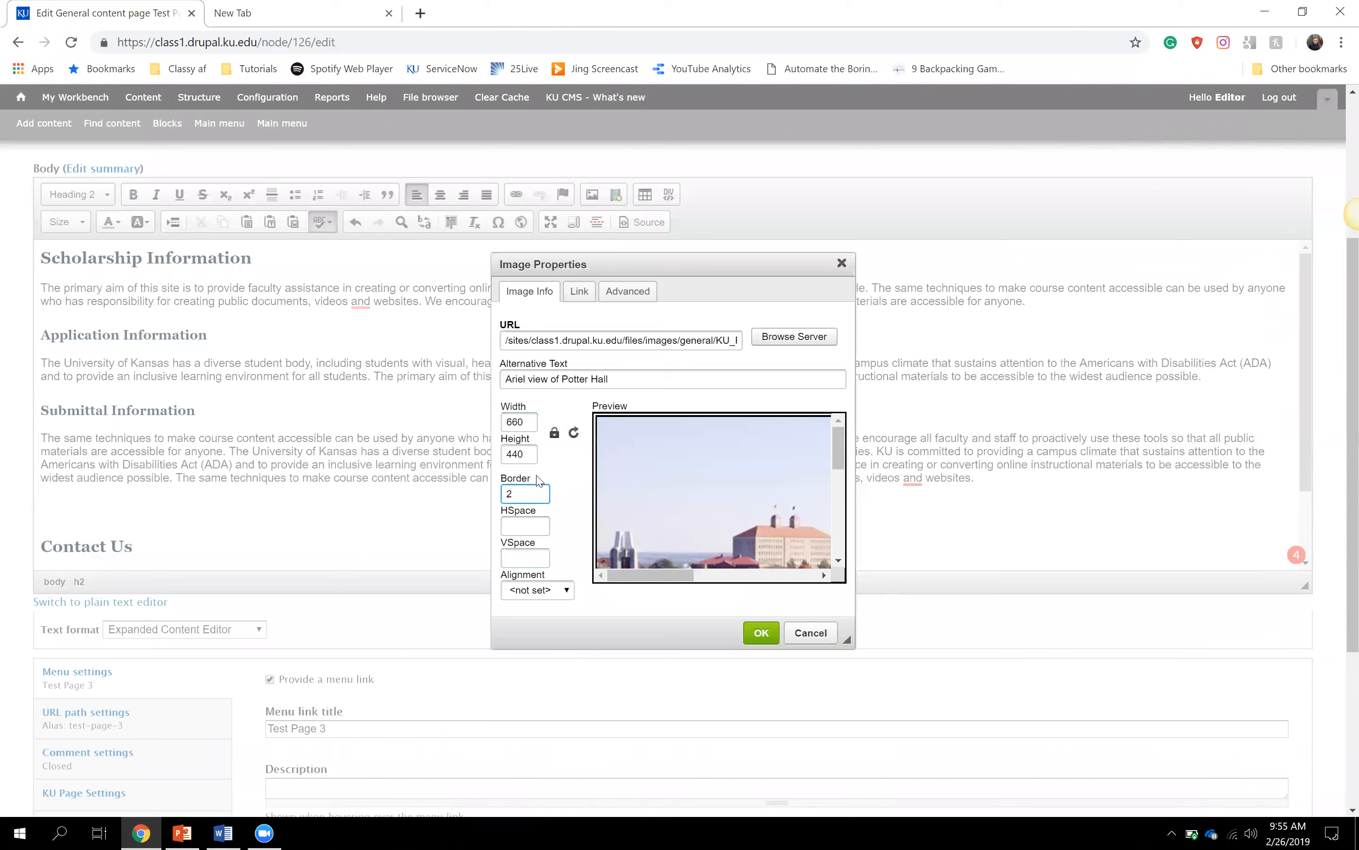
type("0")
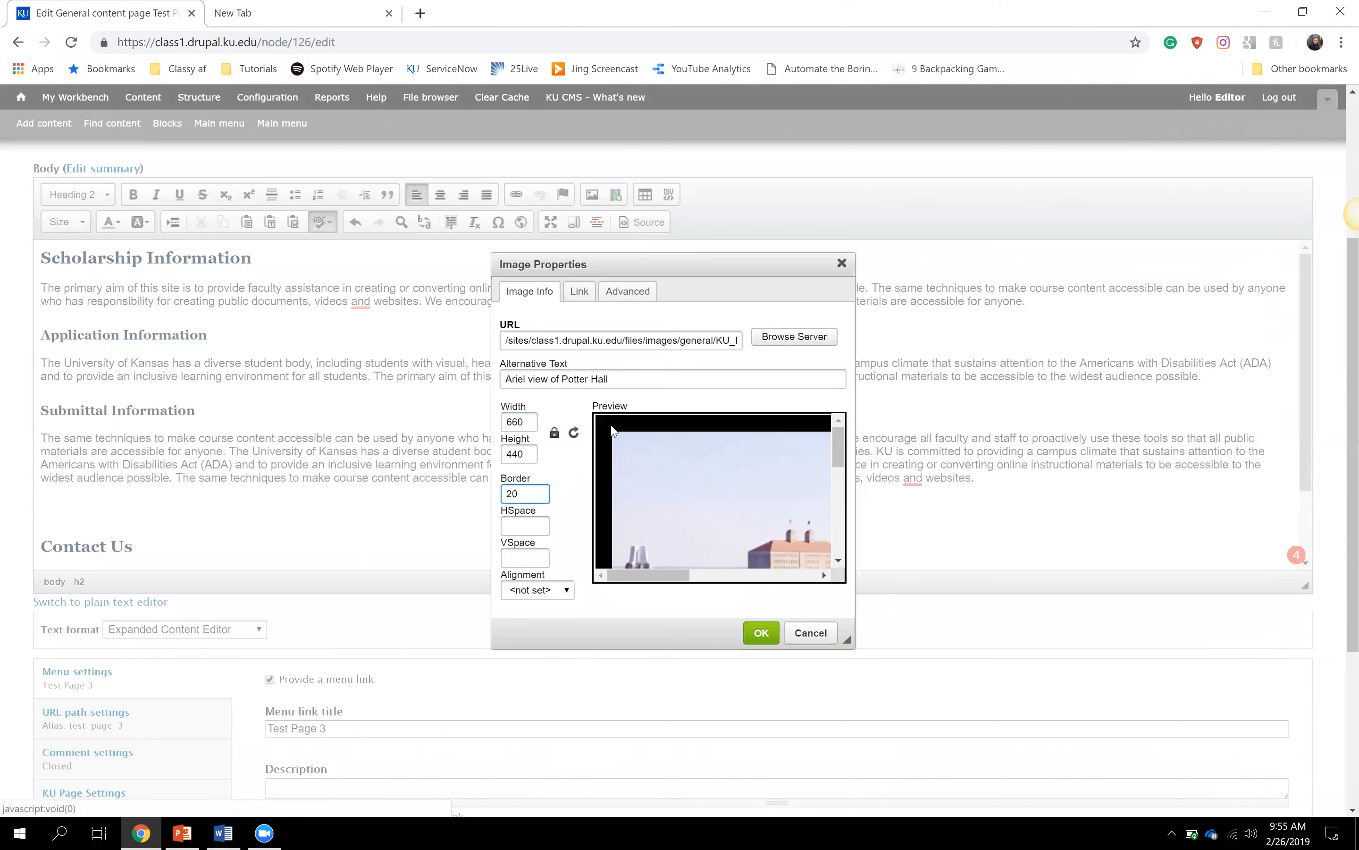
left_click_drag(540, 493, 460, 495)
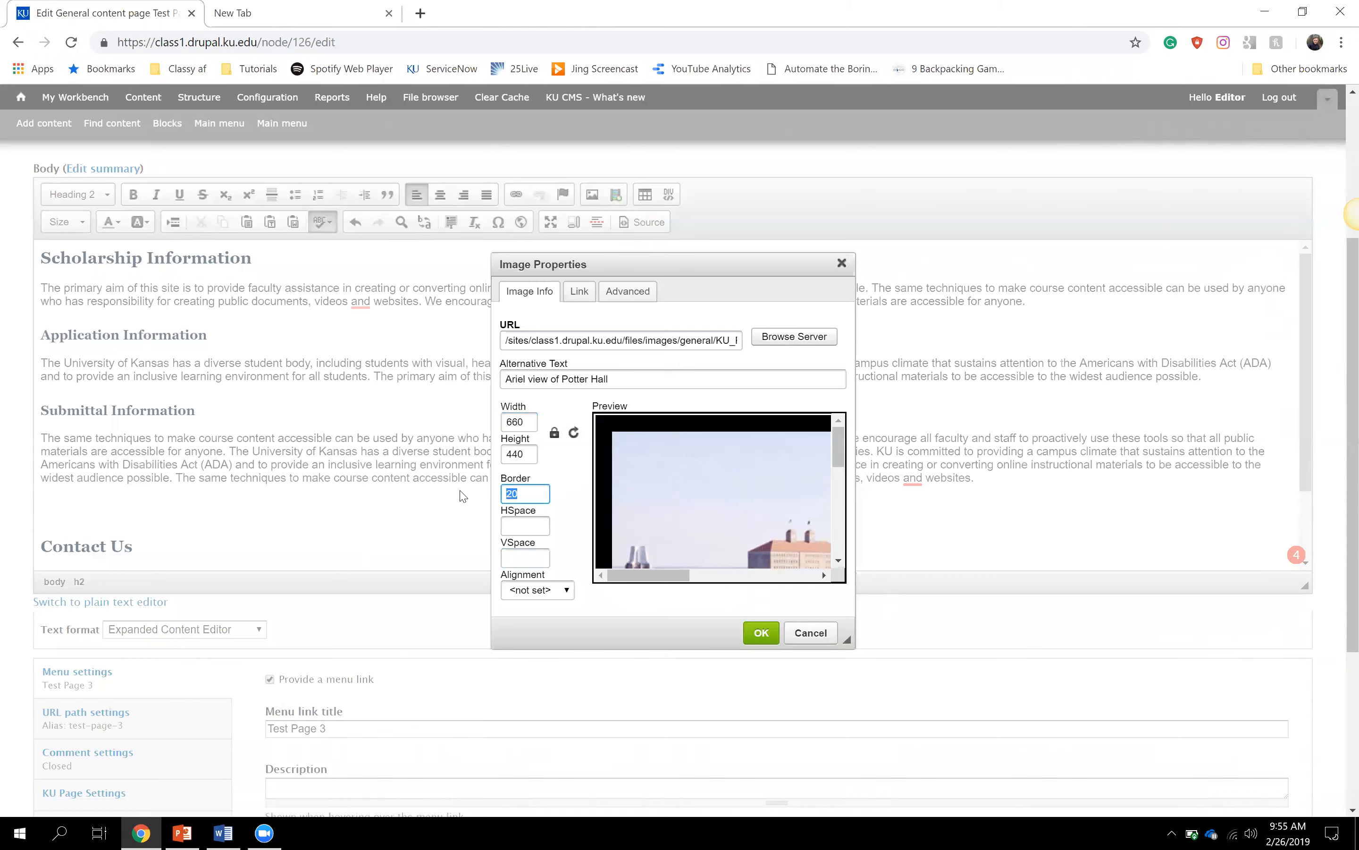
type("0")
left_click(521, 525)
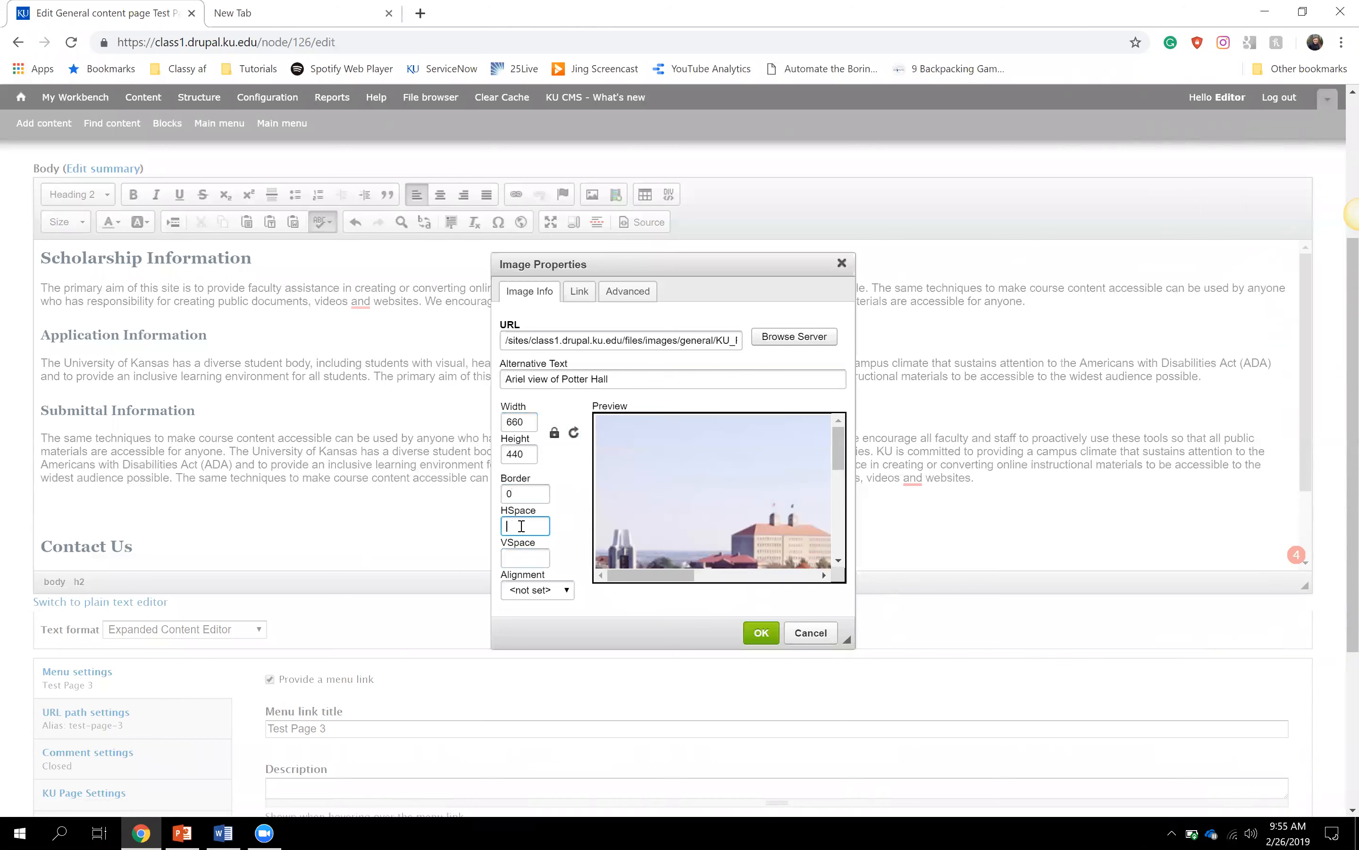
type("5")
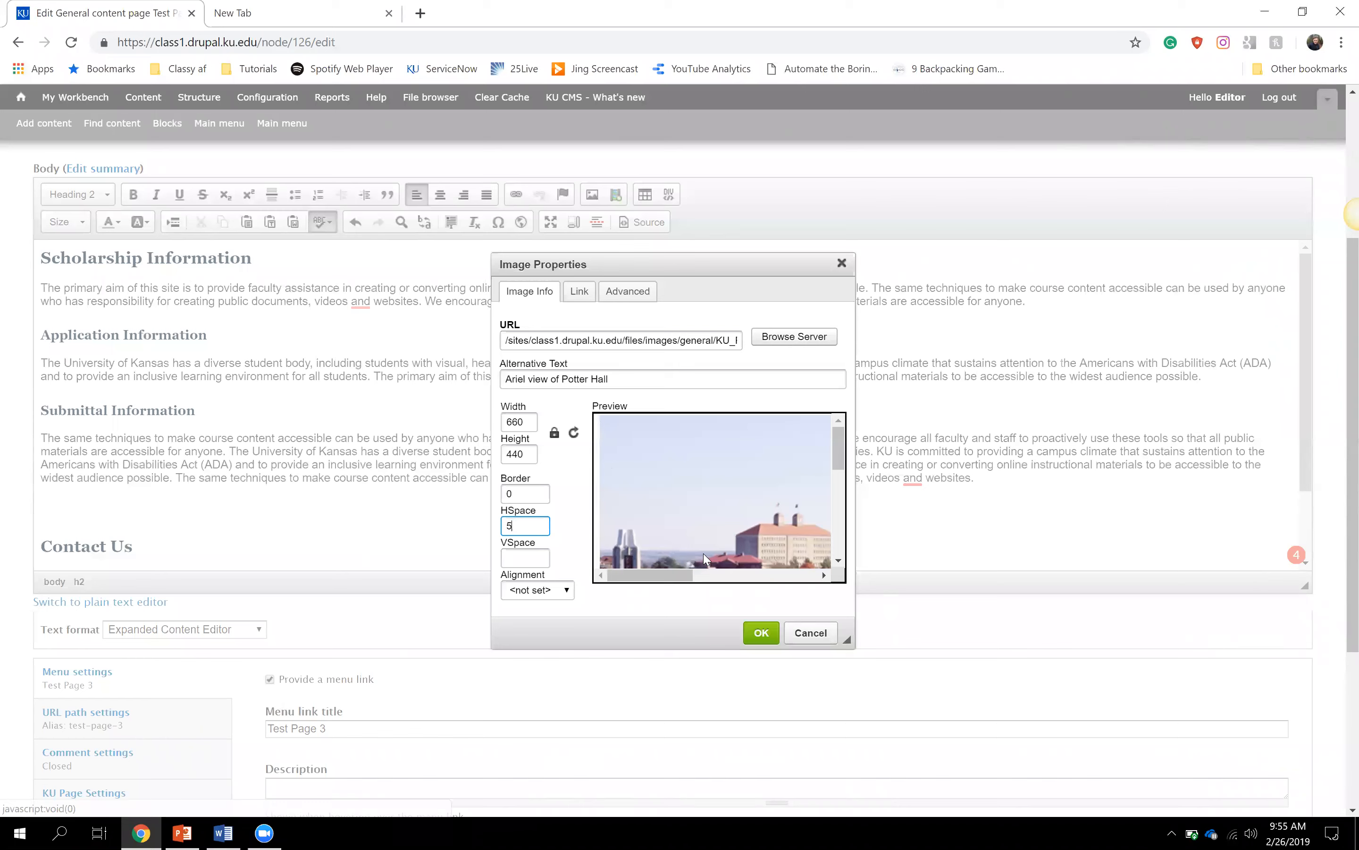
- Set horizontal spacing and vertical spacing to 20 each, checking the preview
left_click_drag(689, 577, 713, 578)
left_click_drag(839, 449, 837, 541)
left_click_drag(723, 576, 836, 587)
left_click_drag(813, 507, 780, 537)
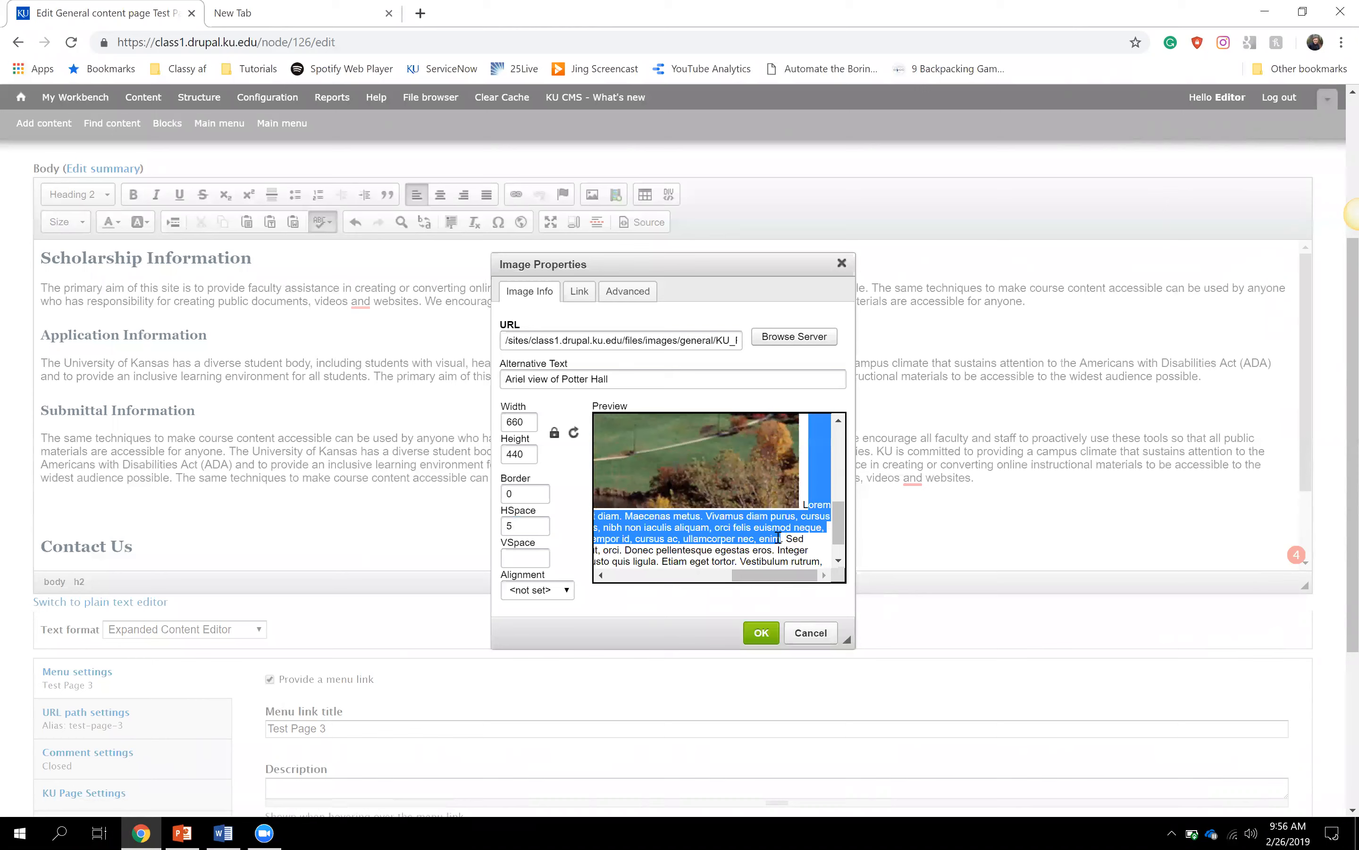
left_click(811, 540)
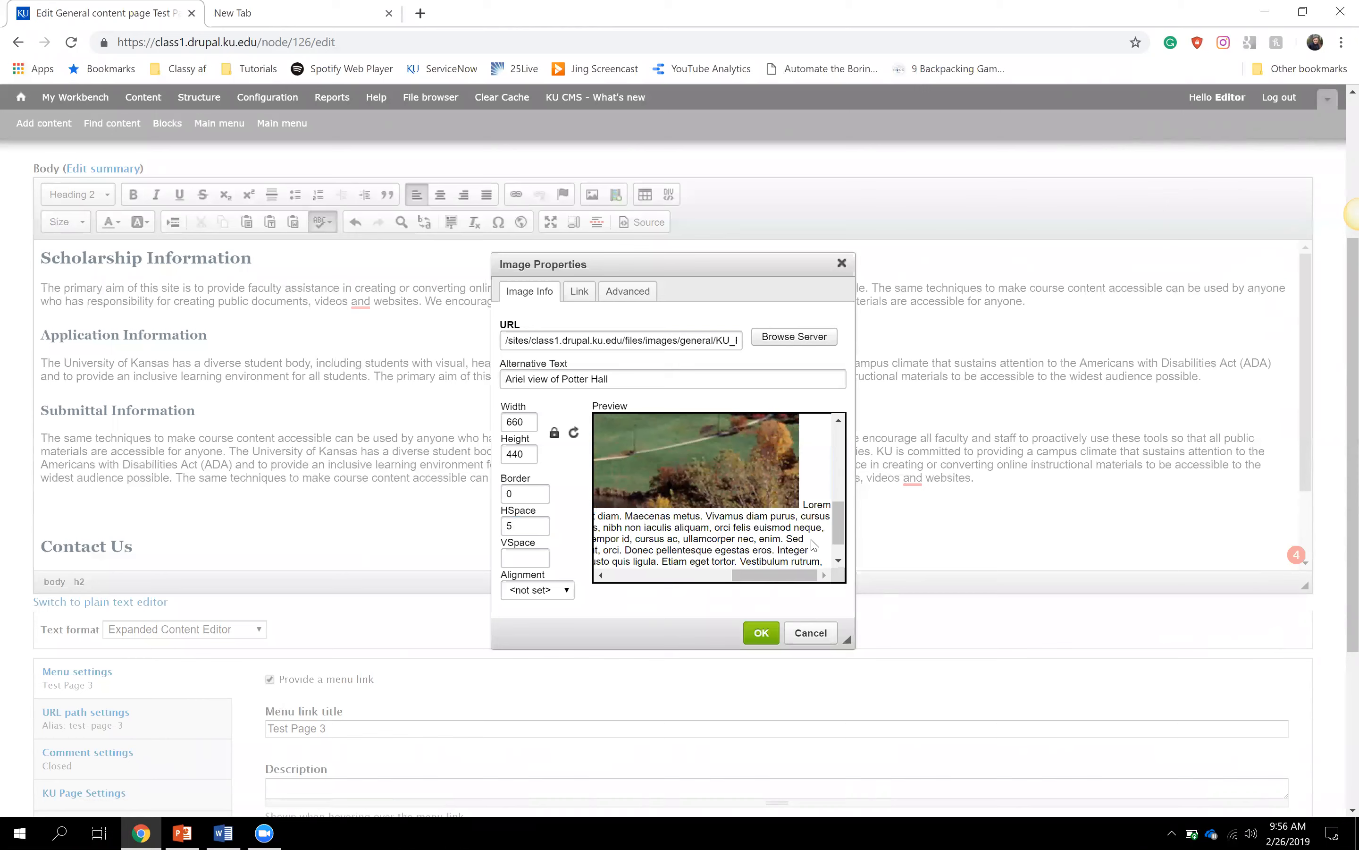
left_click_drag(811, 562, 805, 507)
left_click(797, 517)
left_click(528, 526)
type("50")
left_click_drag(757, 579, 792, 579)
left_click(803, 506)
left_click(545, 557)
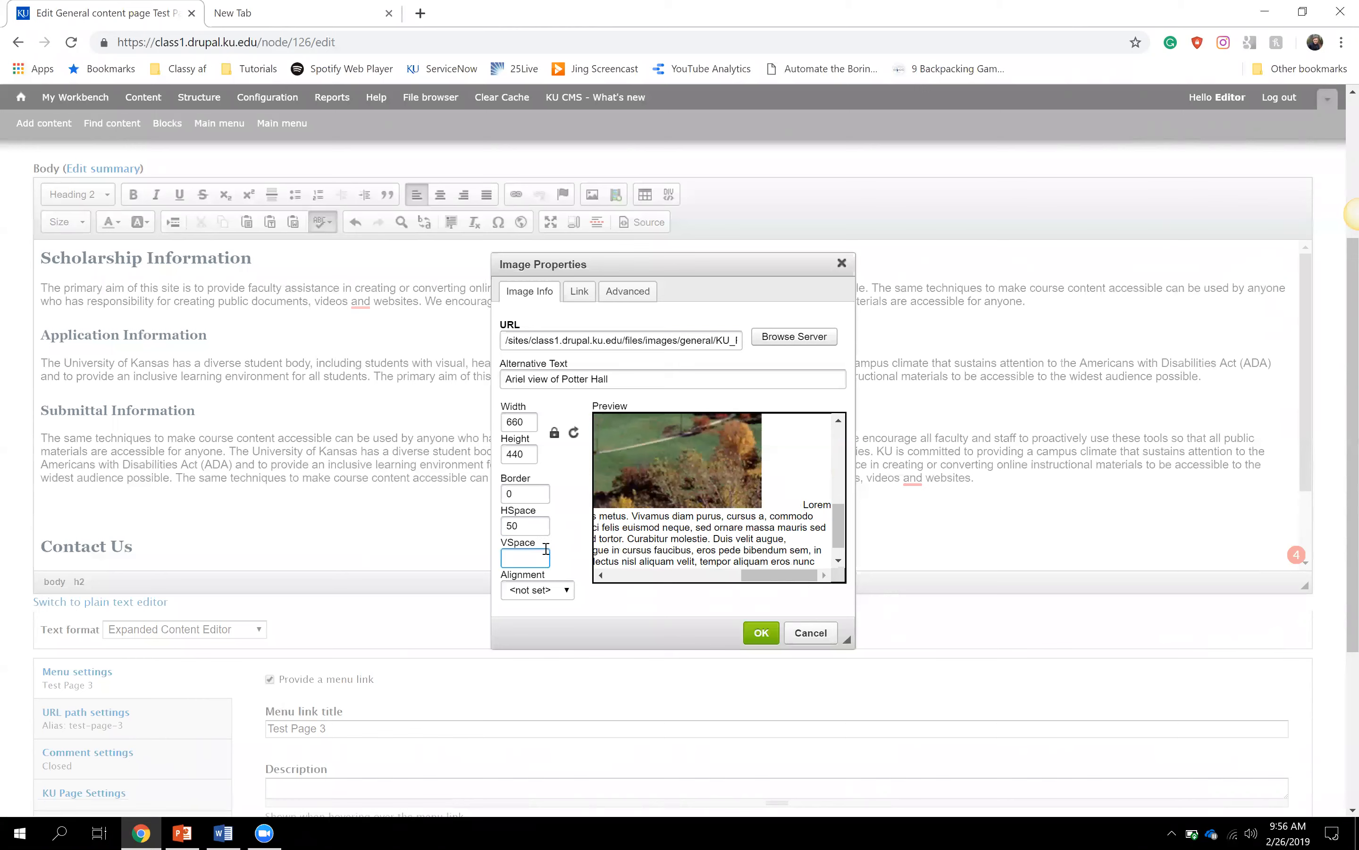
type("20")
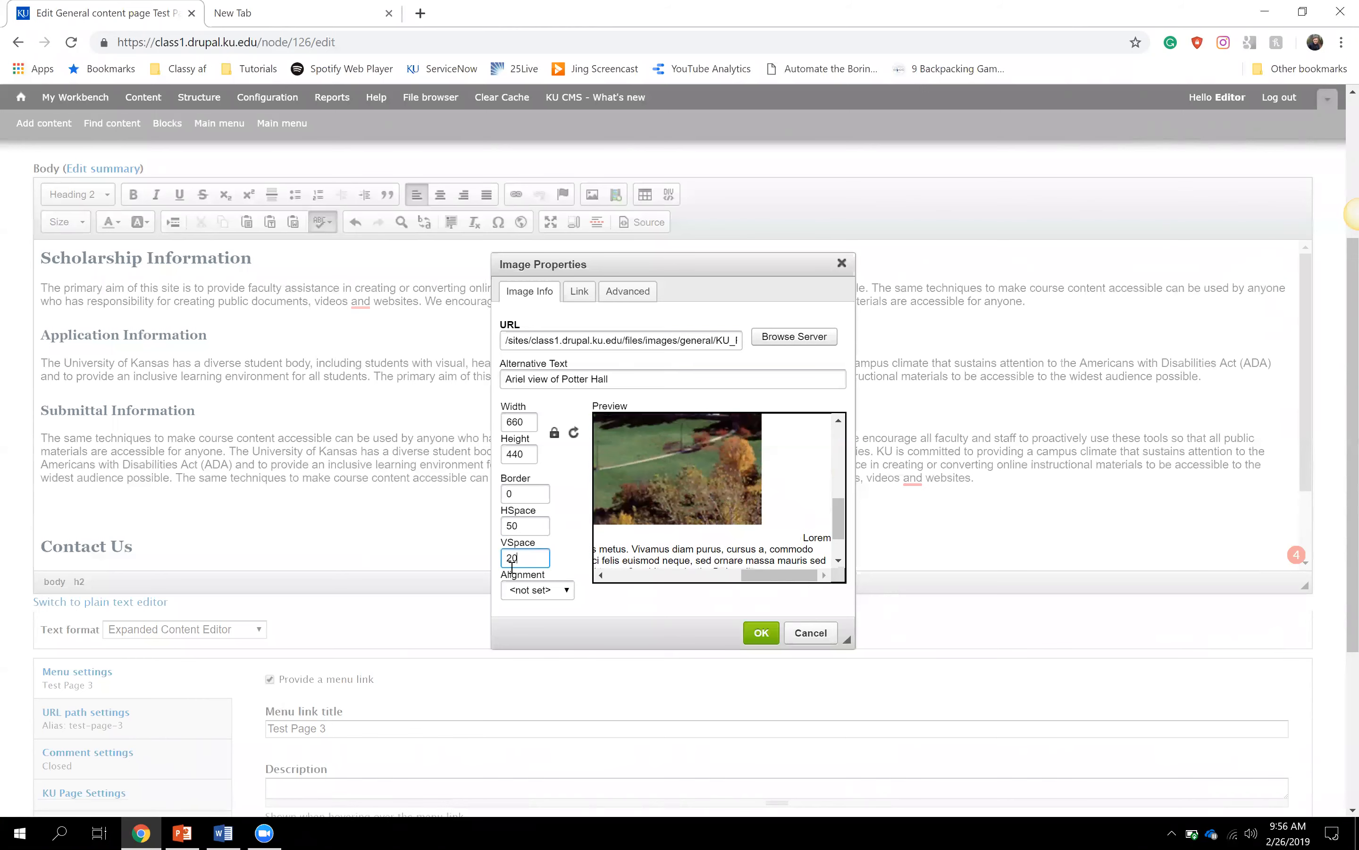
left_click(521, 518)
key("BackSpace")
key("BackSpace")
type("20")
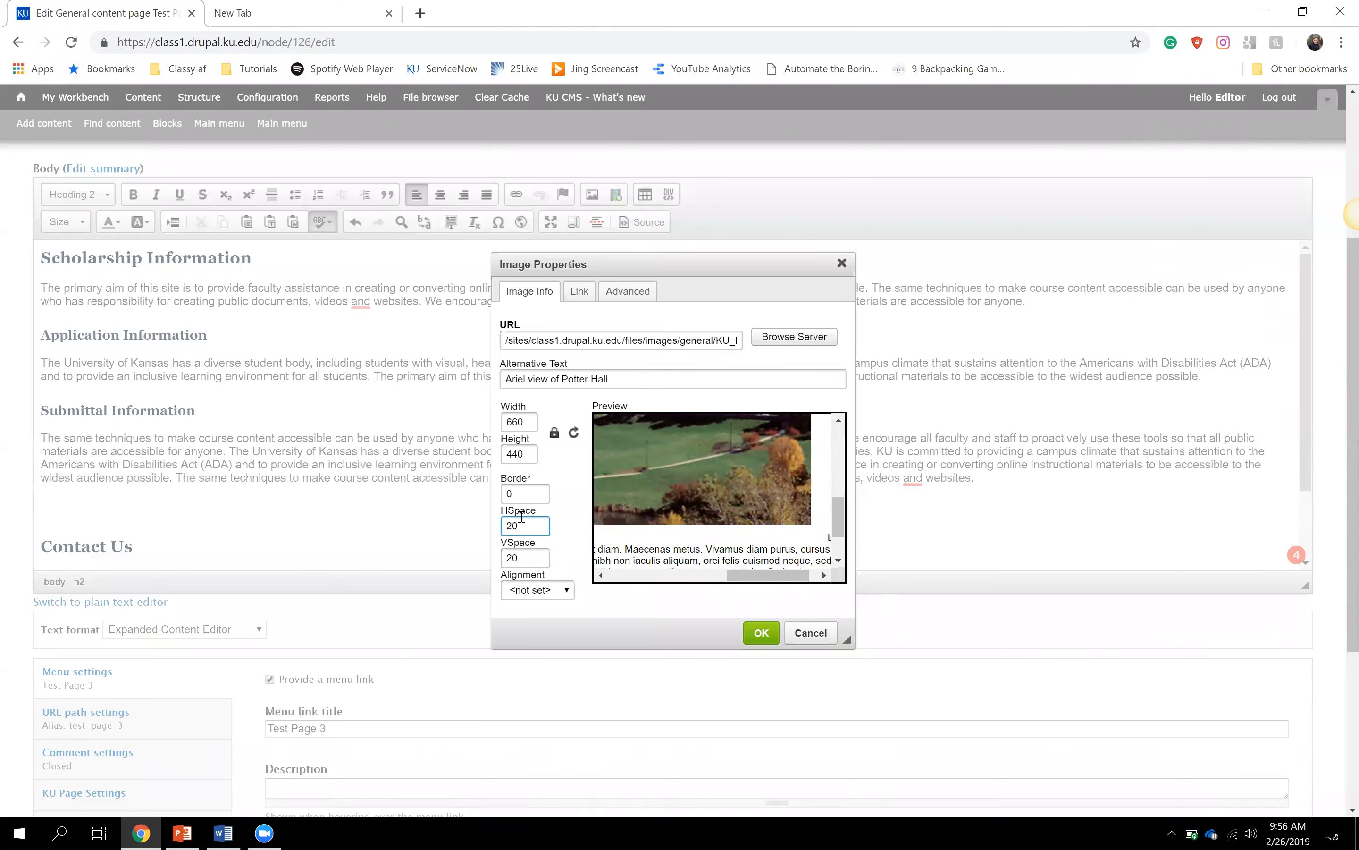
- Leave alignment as <not set> and insert the image above Contact Us
left_click_drag(799, 576, 596, 570)
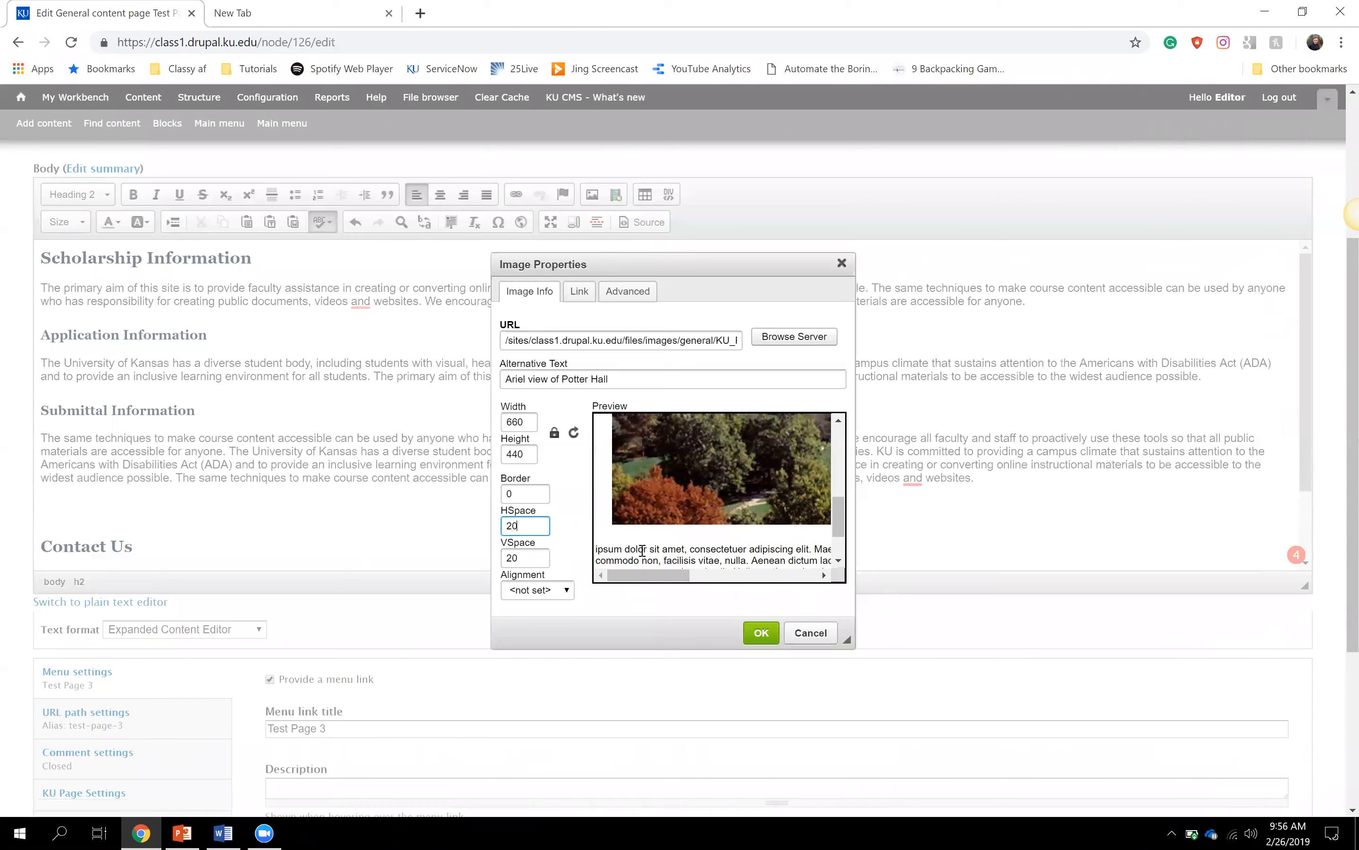
left_click(568, 595)
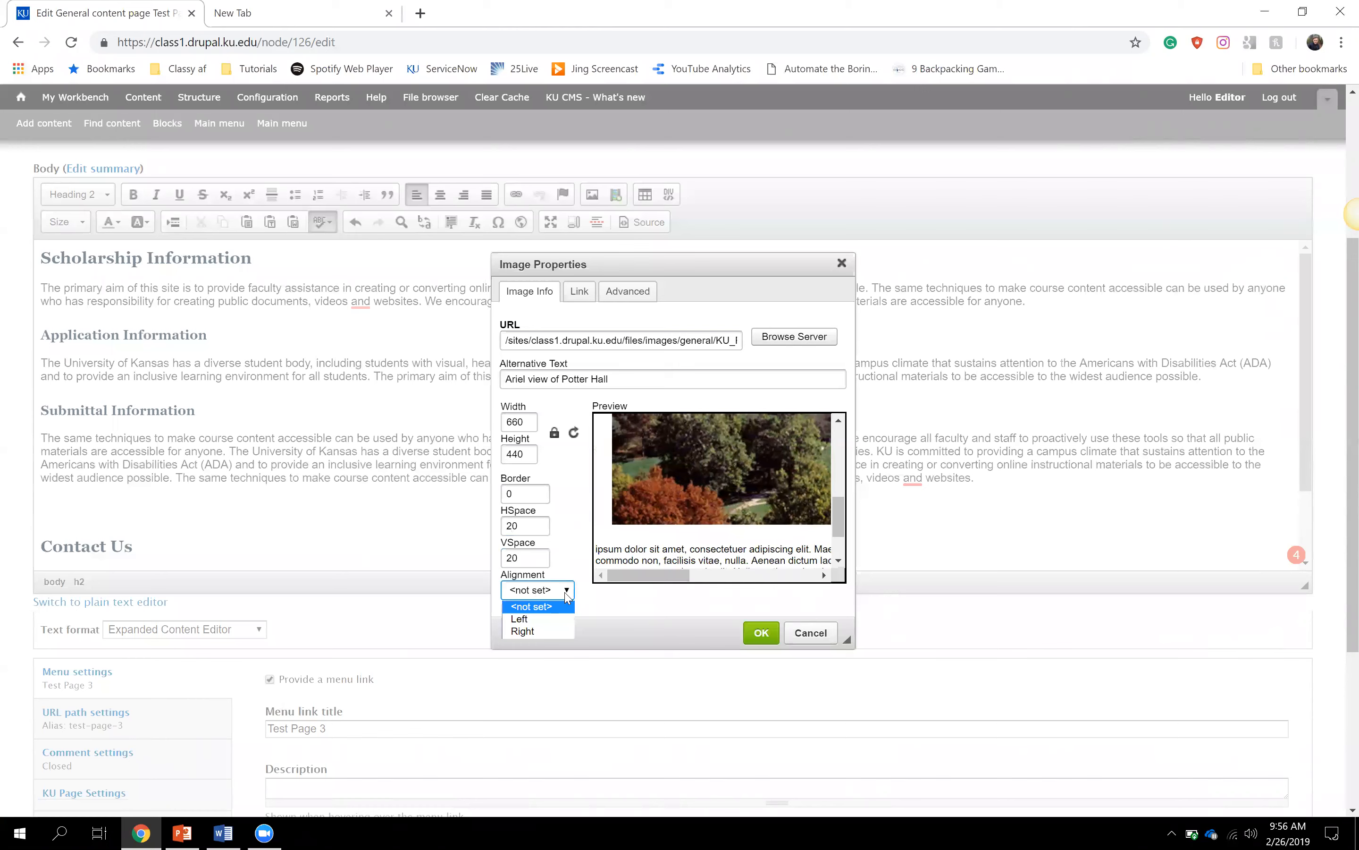
left_click(562, 608)
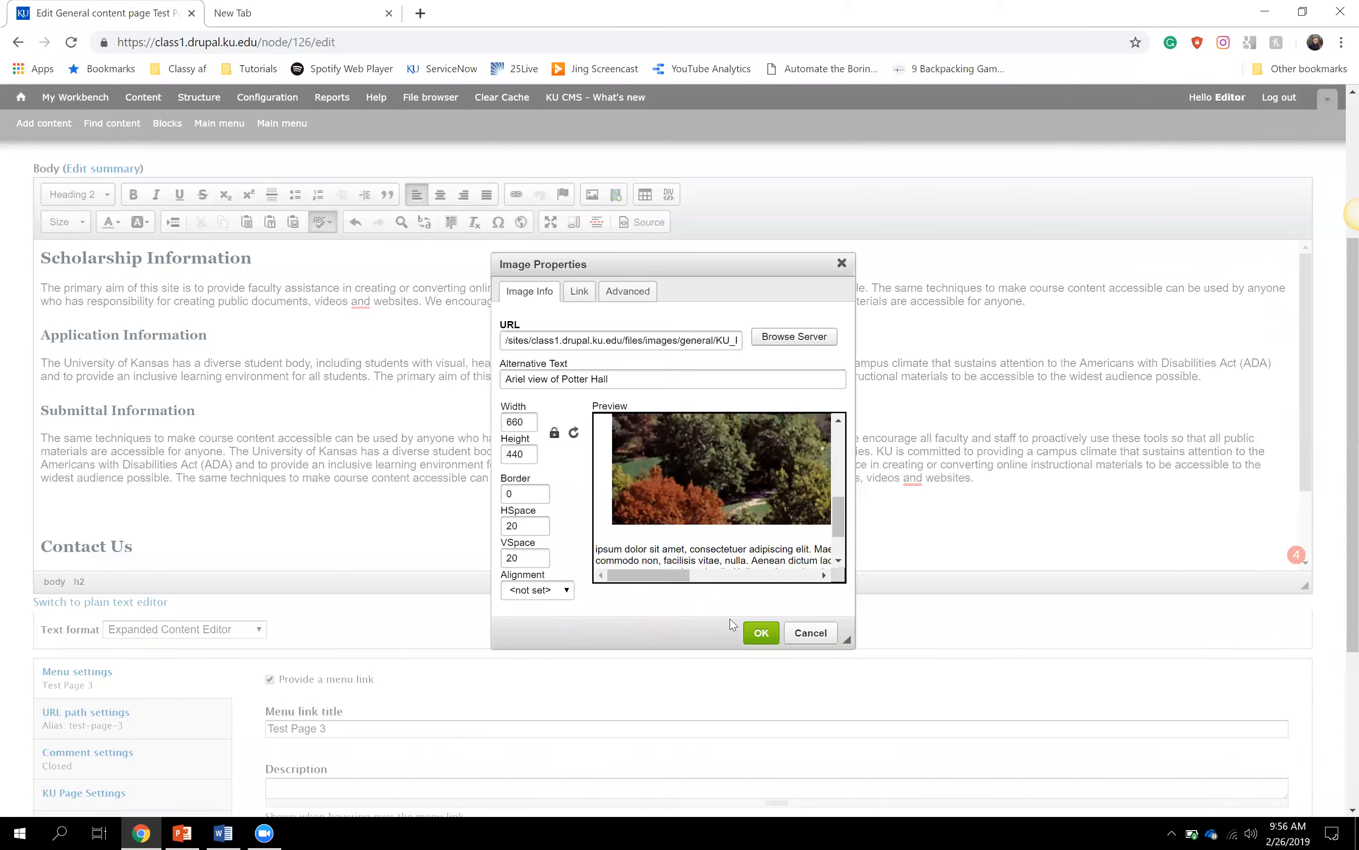
left_click(761, 632)
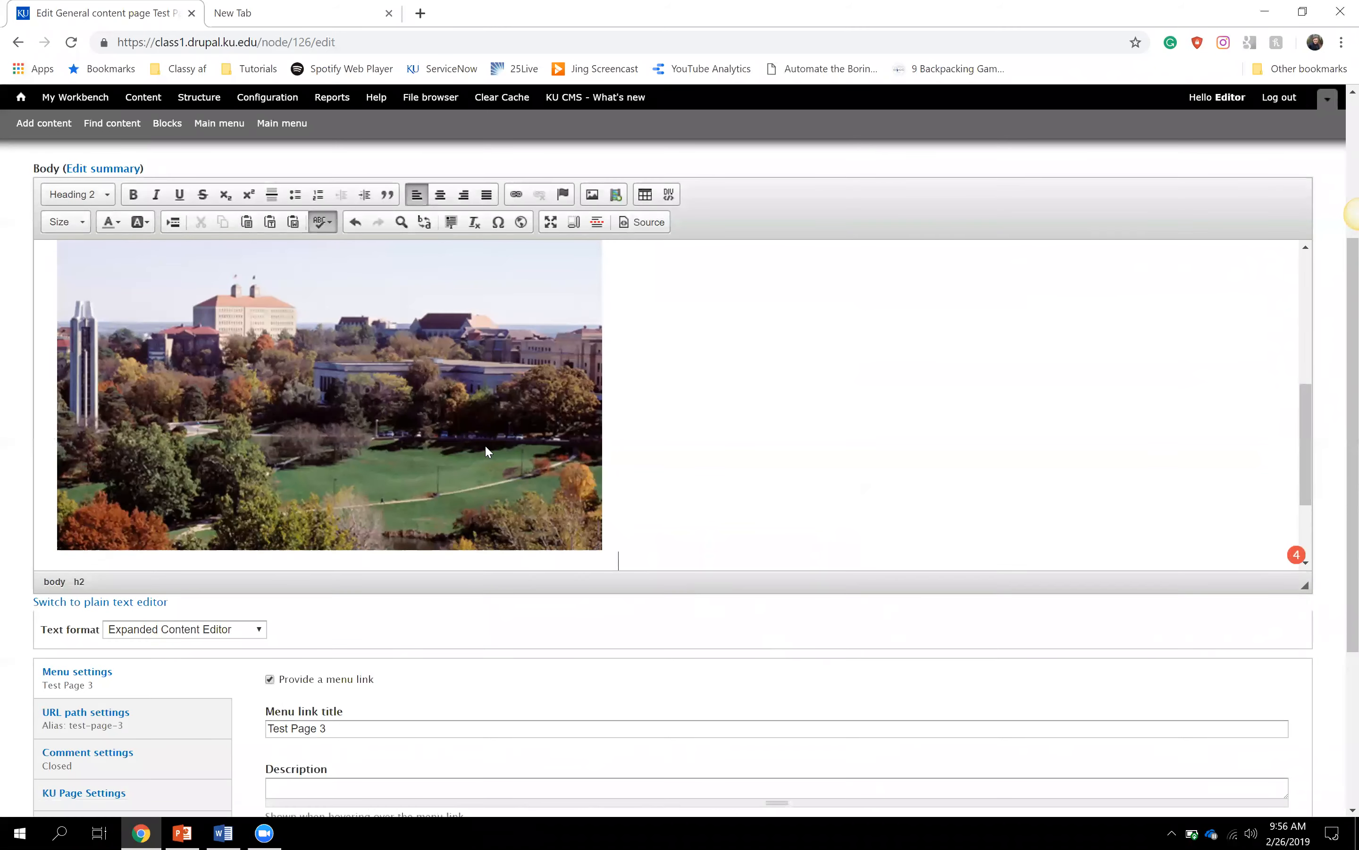
scroll(485, 443, "down", 2)
scroll(487, 446, "up", 7)
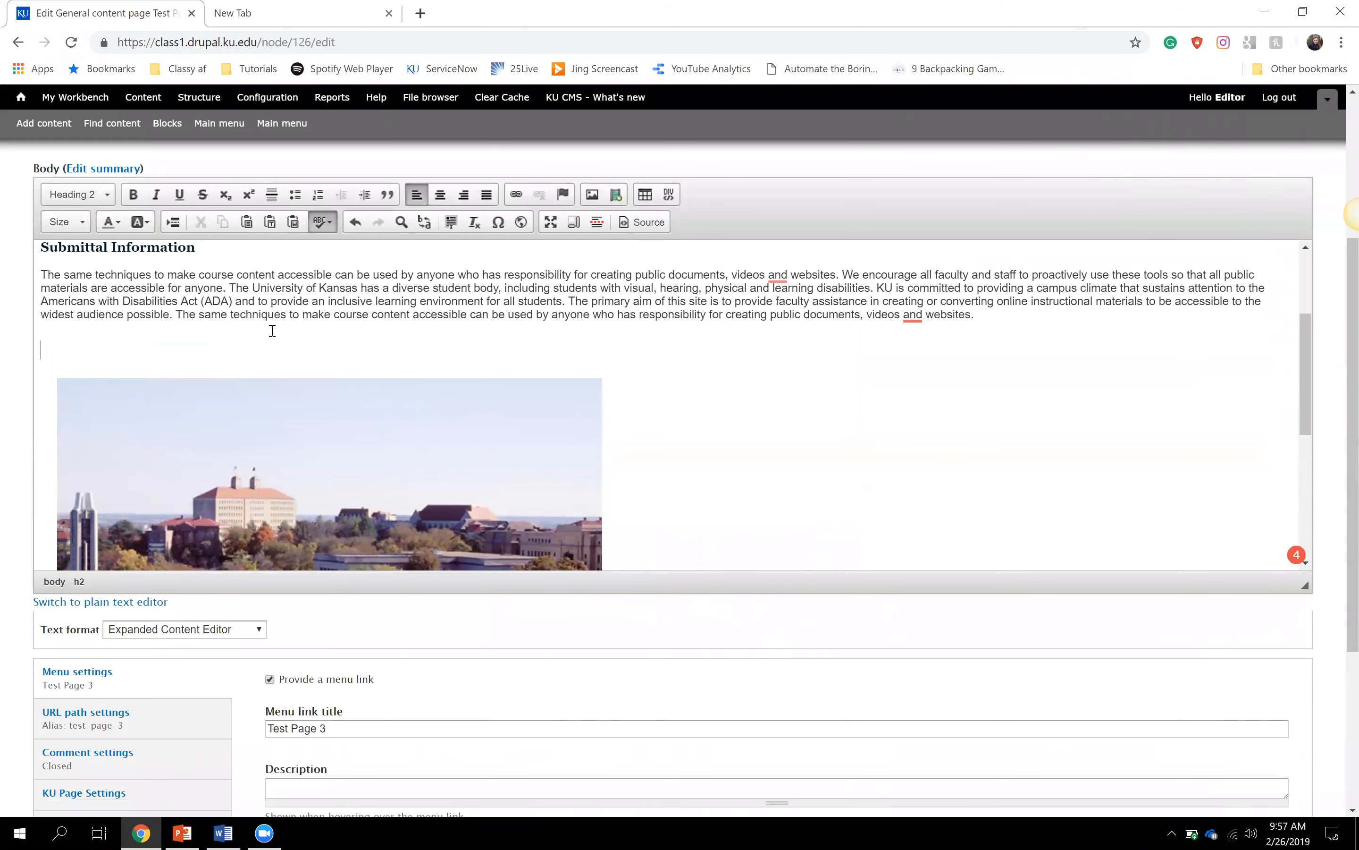
left_click(272, 330)
scroll(272, 333, "down", 4)
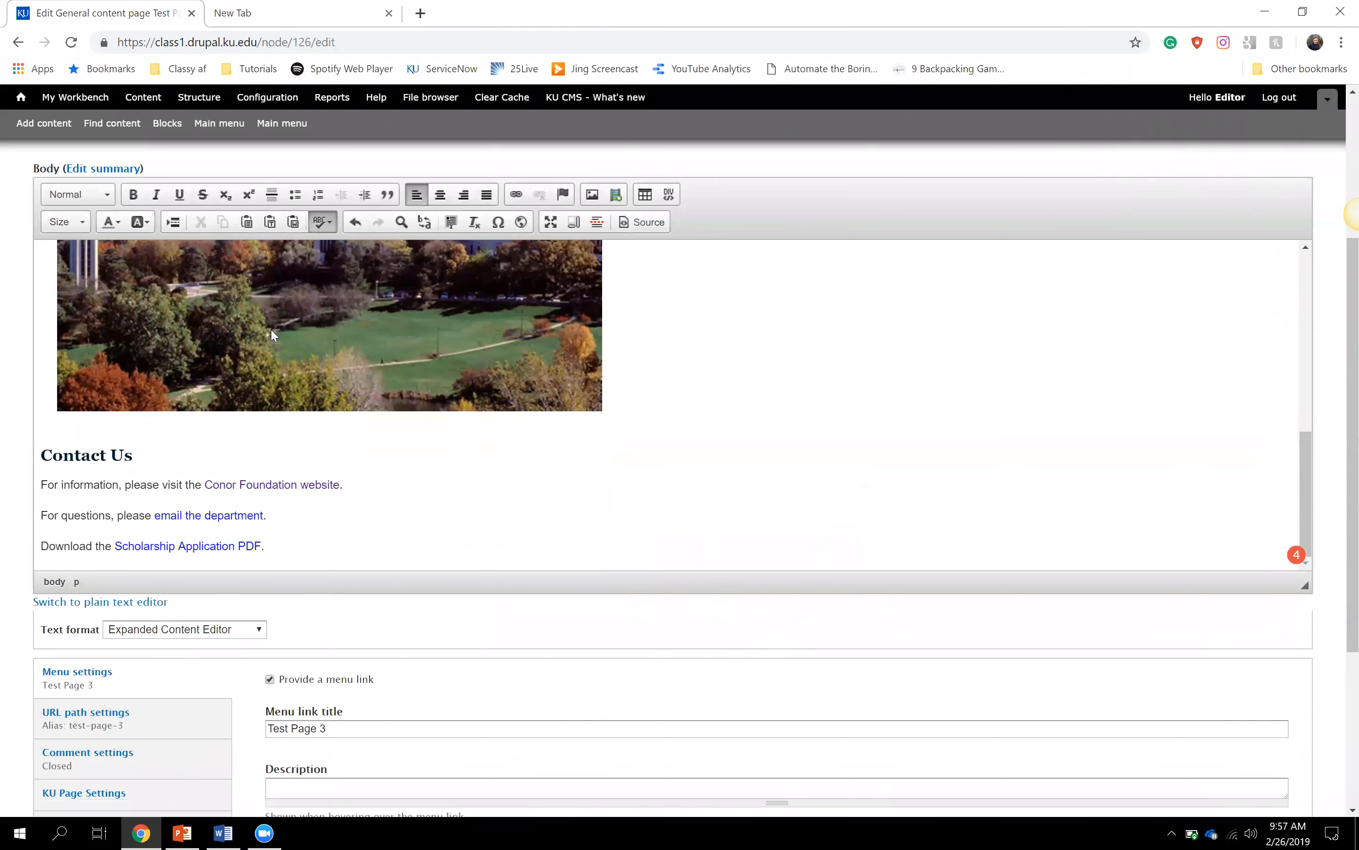
left_click(107, 435)
scroll(515, 502, "up", 8)
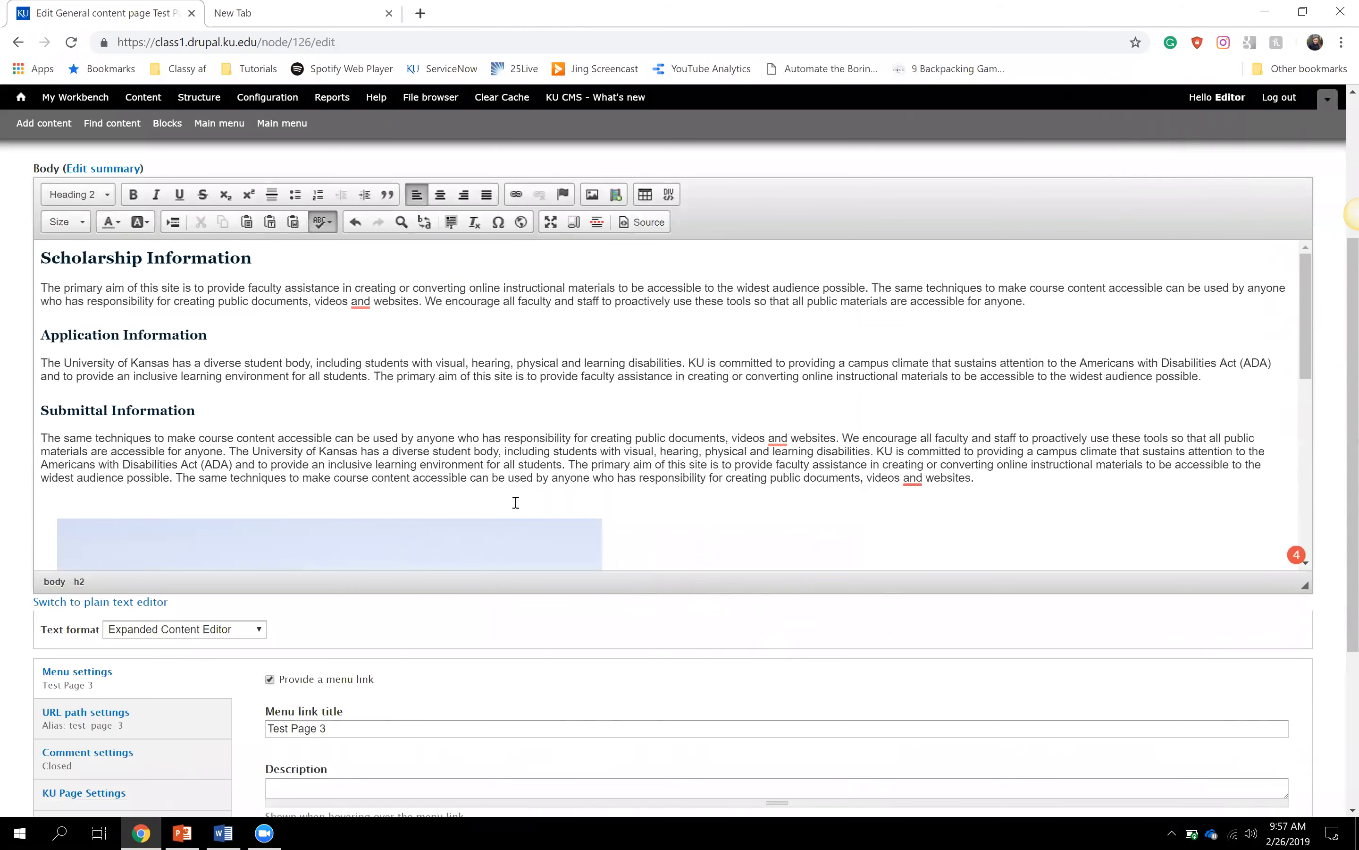
scroll(516, 501, "down", 5)
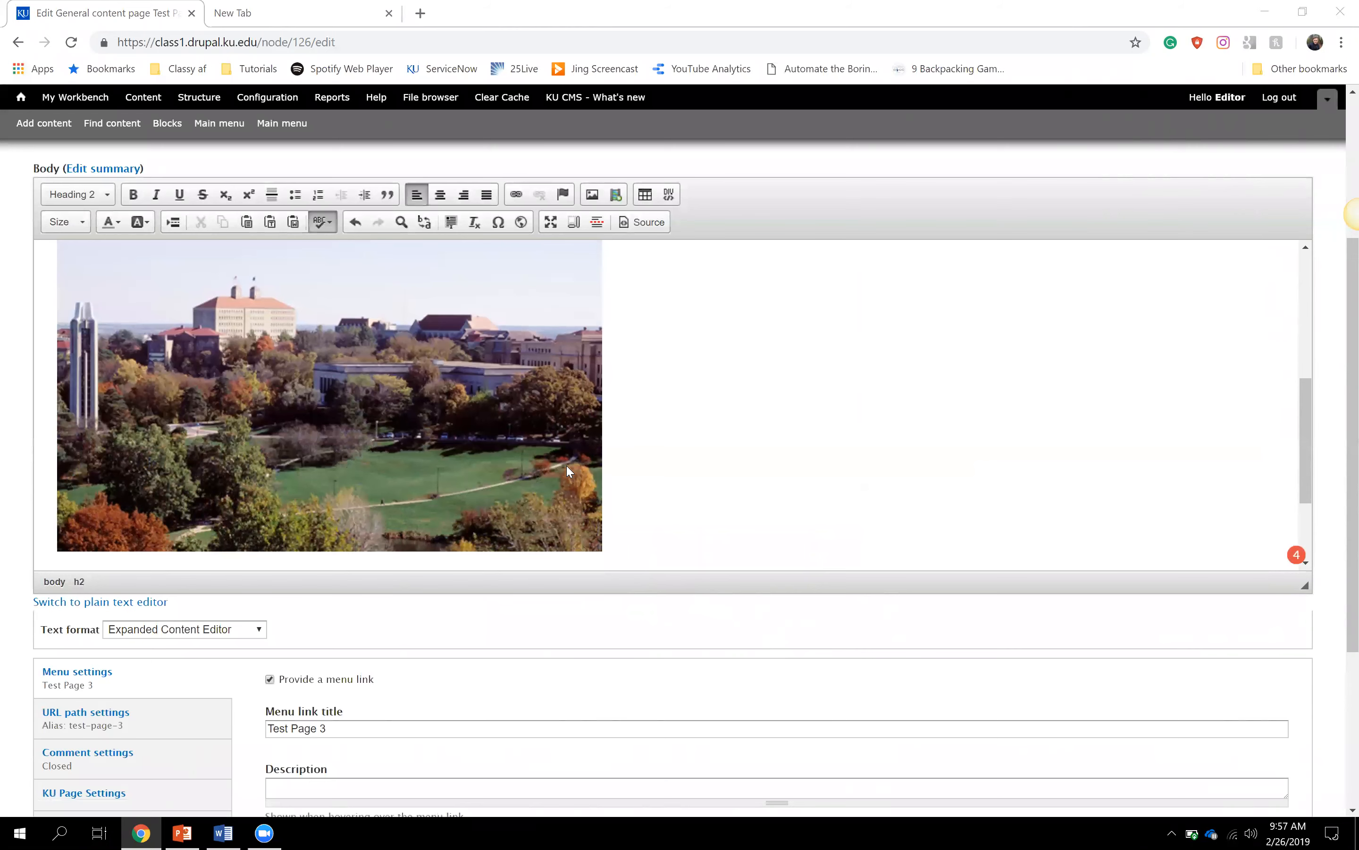
left_click(642, 343)
scroll(642, 343, "up", 3)
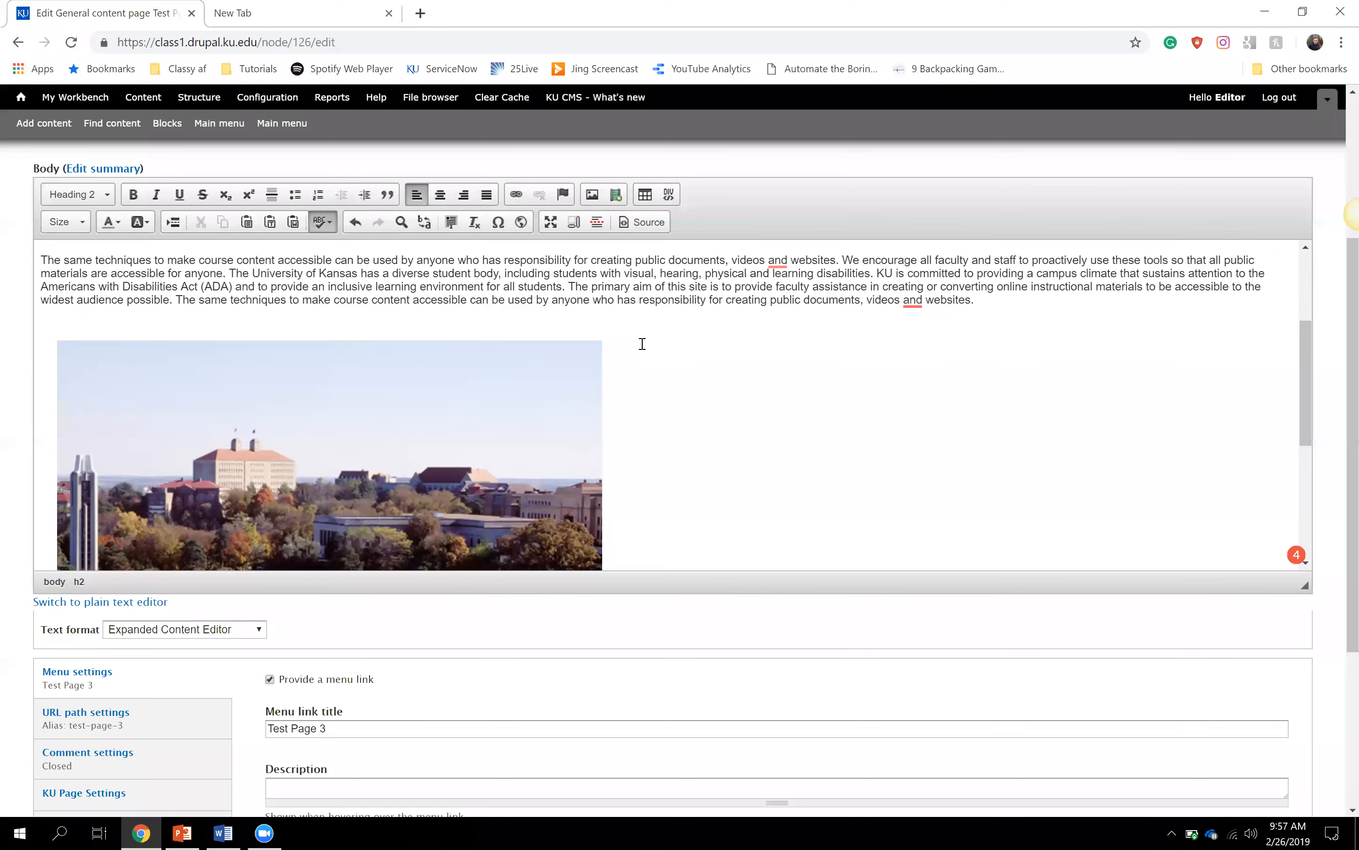
scroll(642, 343, "up", 3)
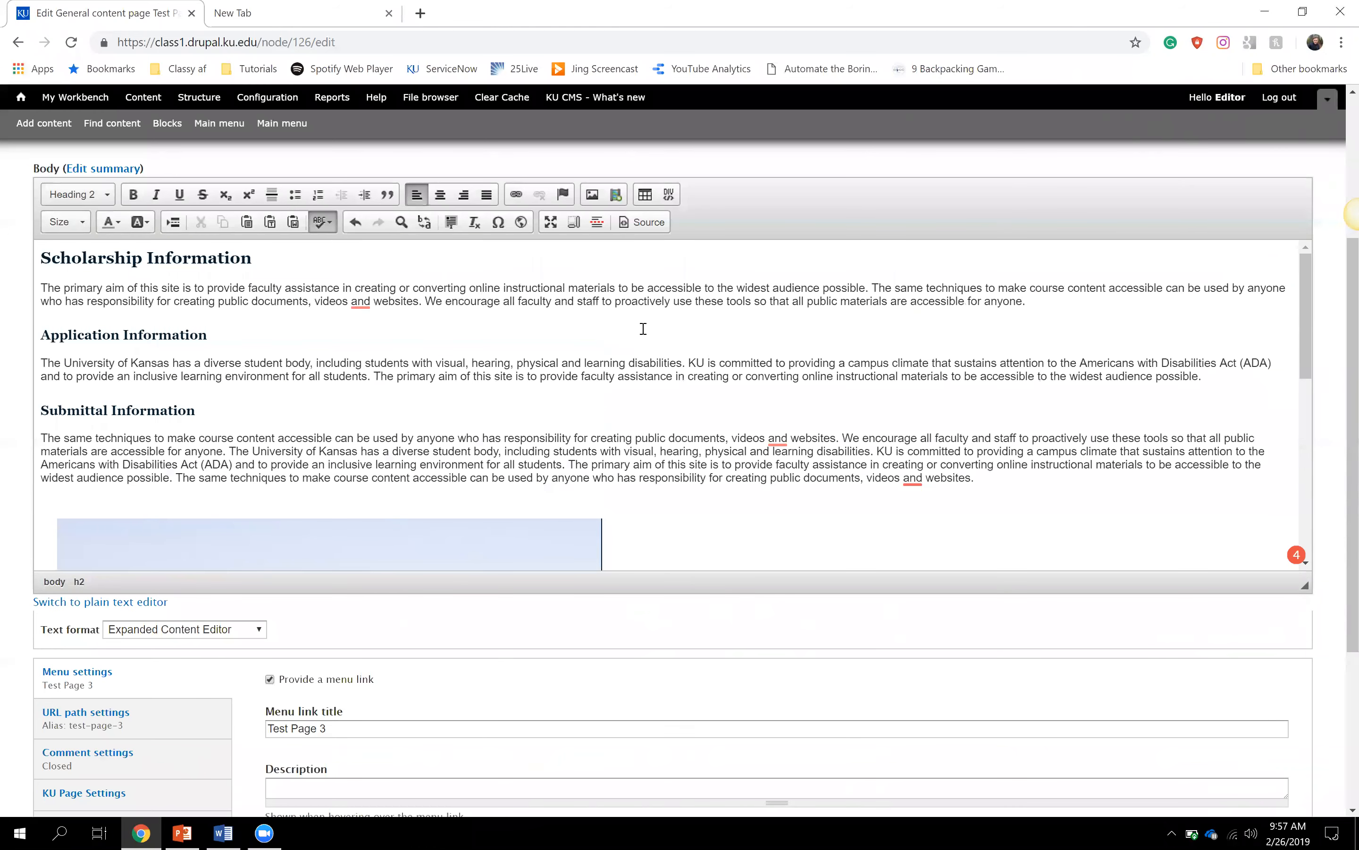
scroll(636, 315, "down", 10)
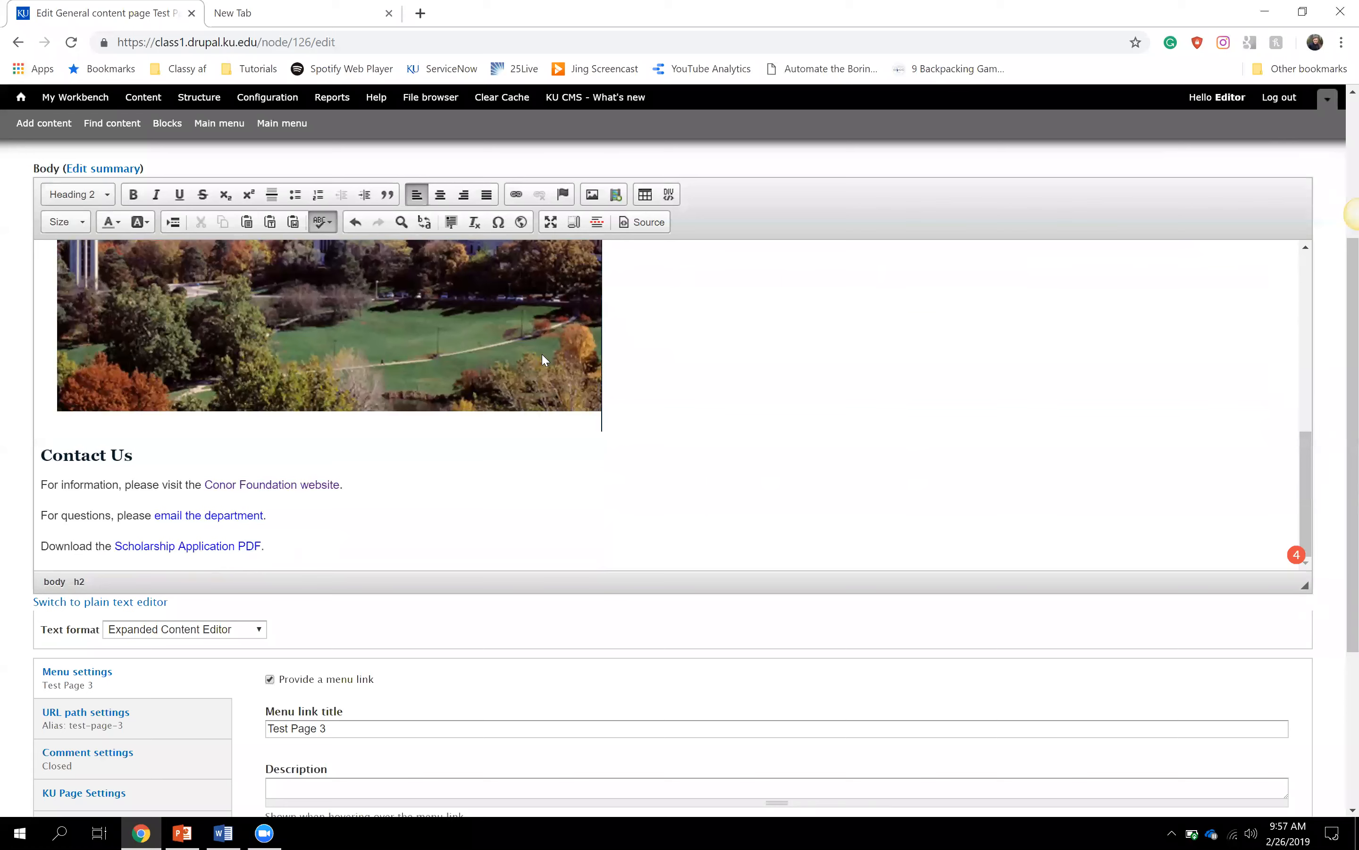
left_click(402, 499)
left_click(304, 11)
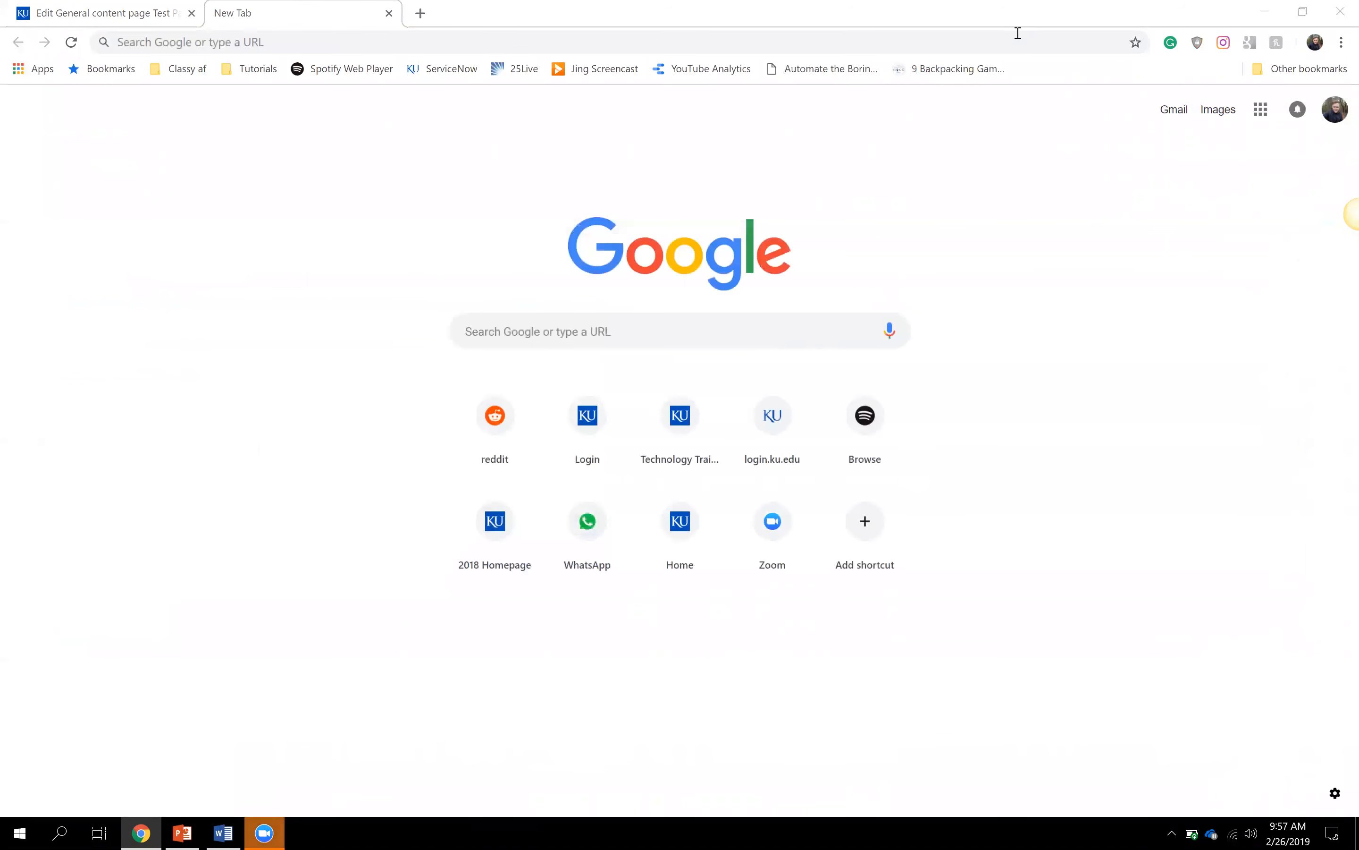
- Load youtube.com in the new Chrome tab
left_click(332, 33)
type("youtube.com")
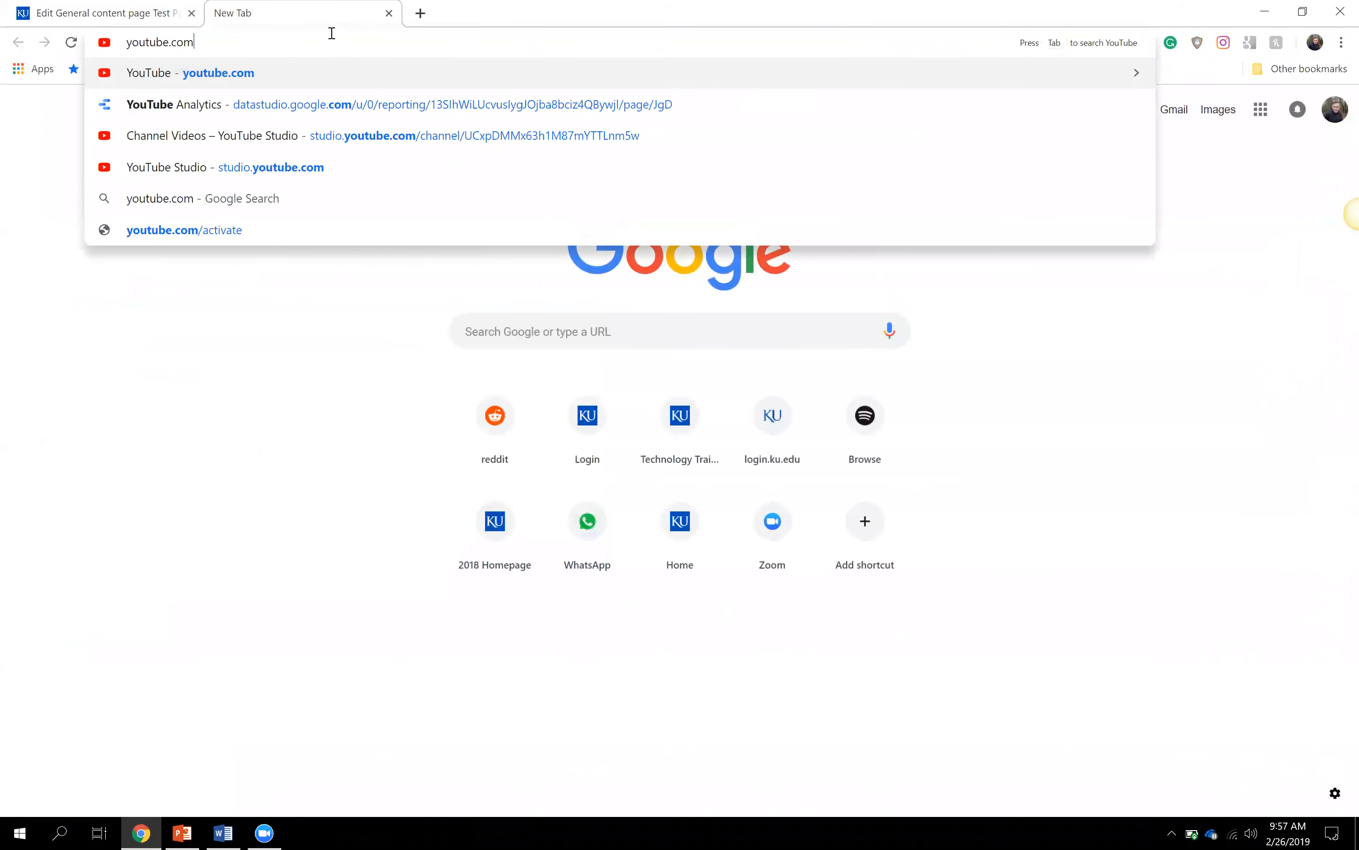
key("Return")
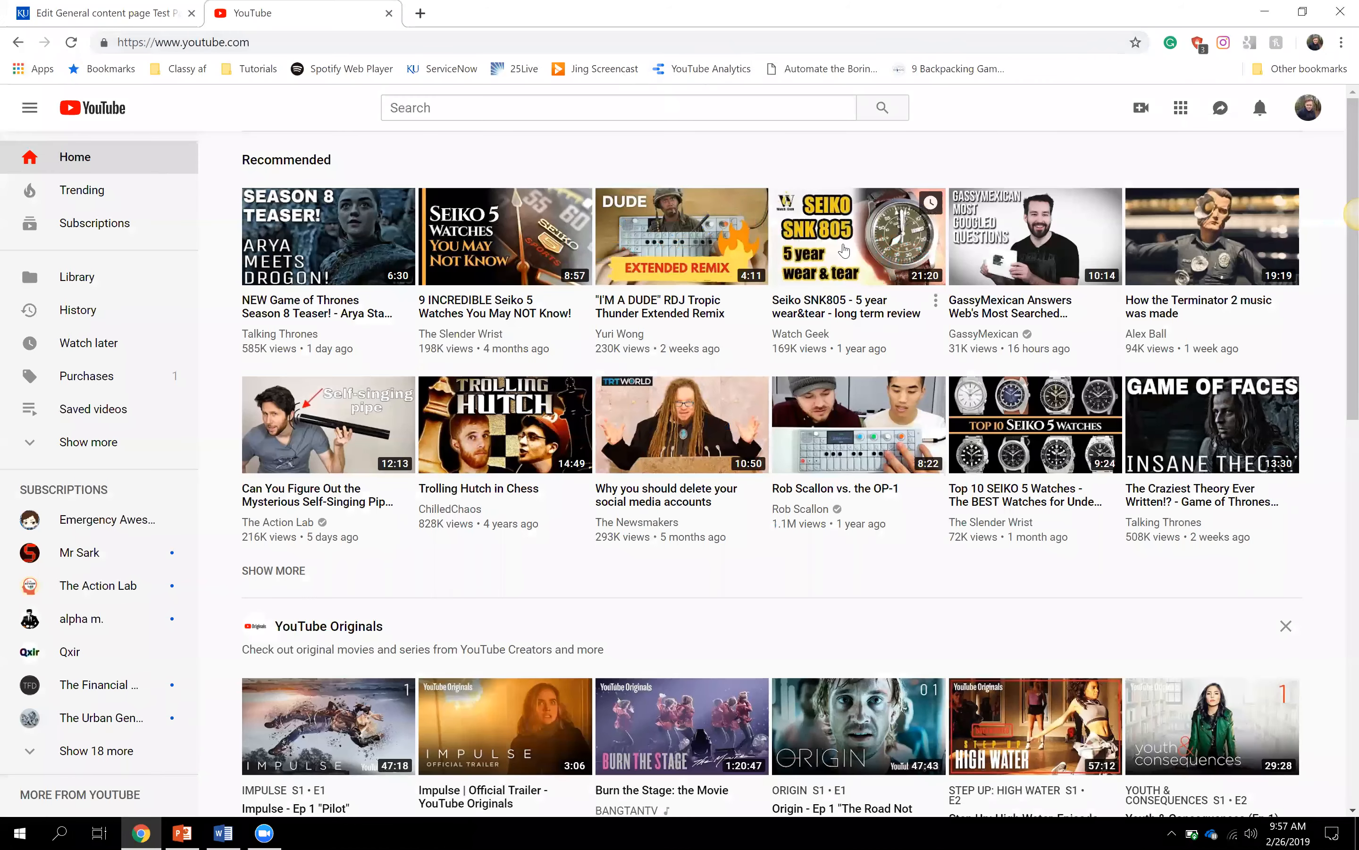
- Open the Seiko SNK805 long-term review video, pause it, and show its share options
left_click(845, 247)
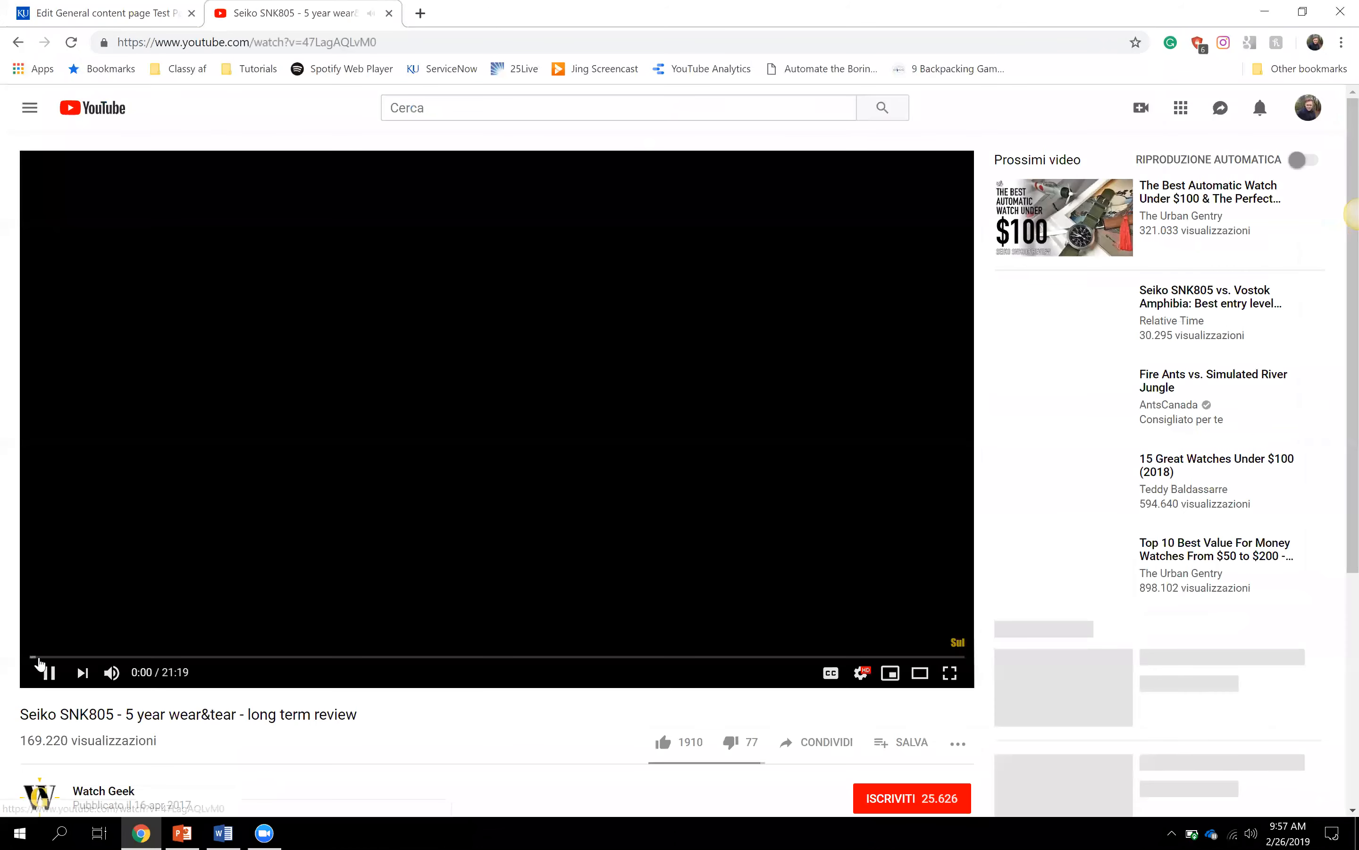
left_click(50, 687)
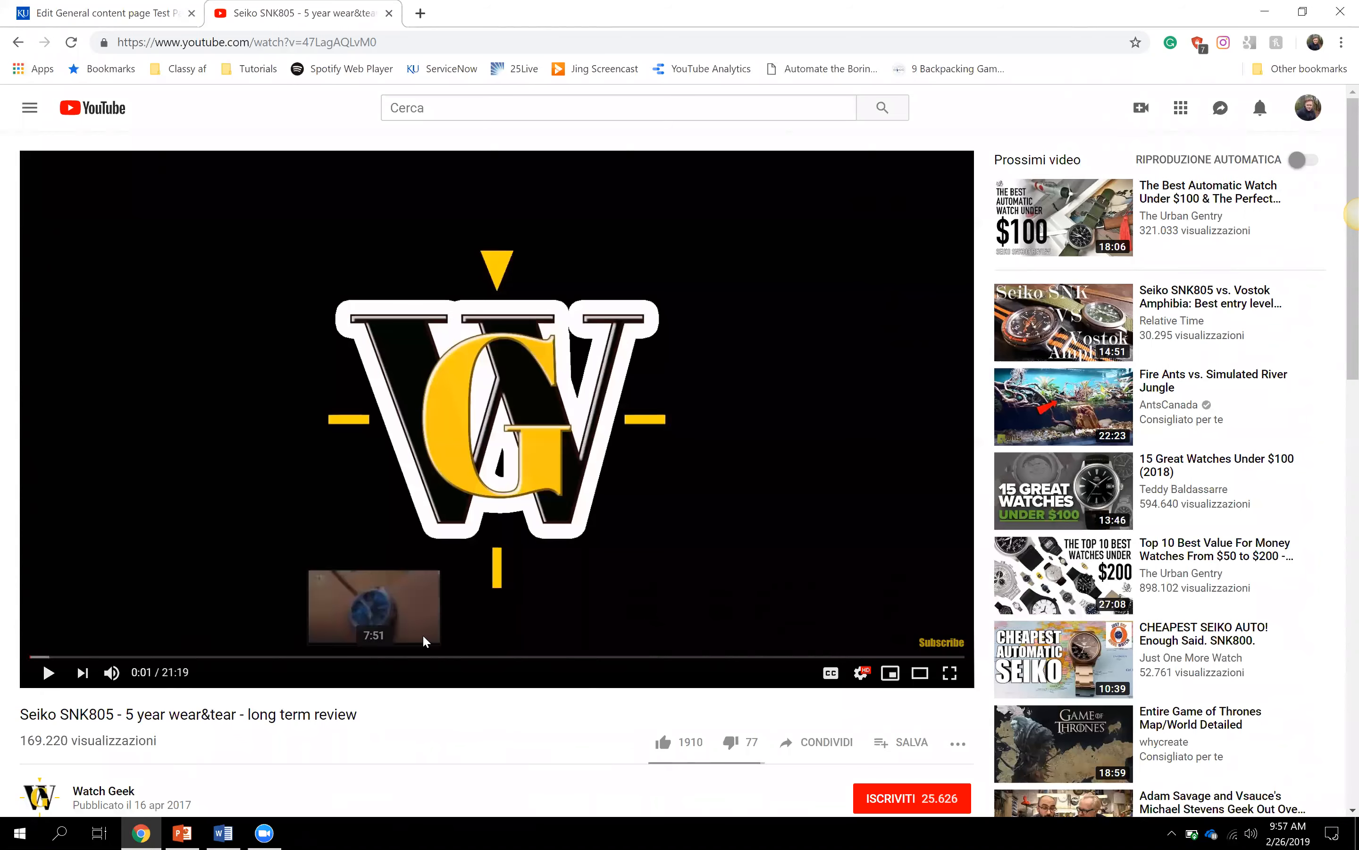
scroll(423, 634, "down", 1)
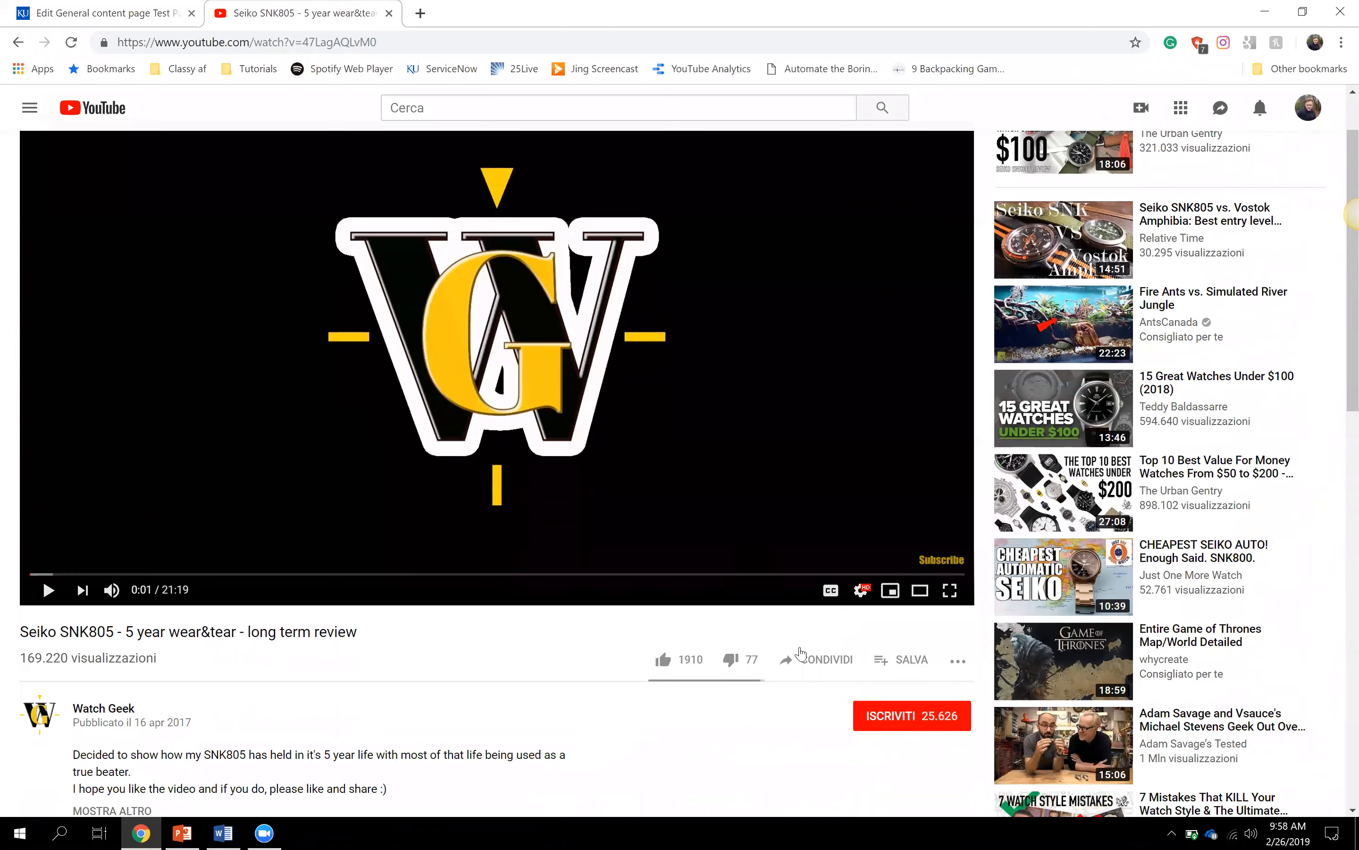
left_click(821, 663)
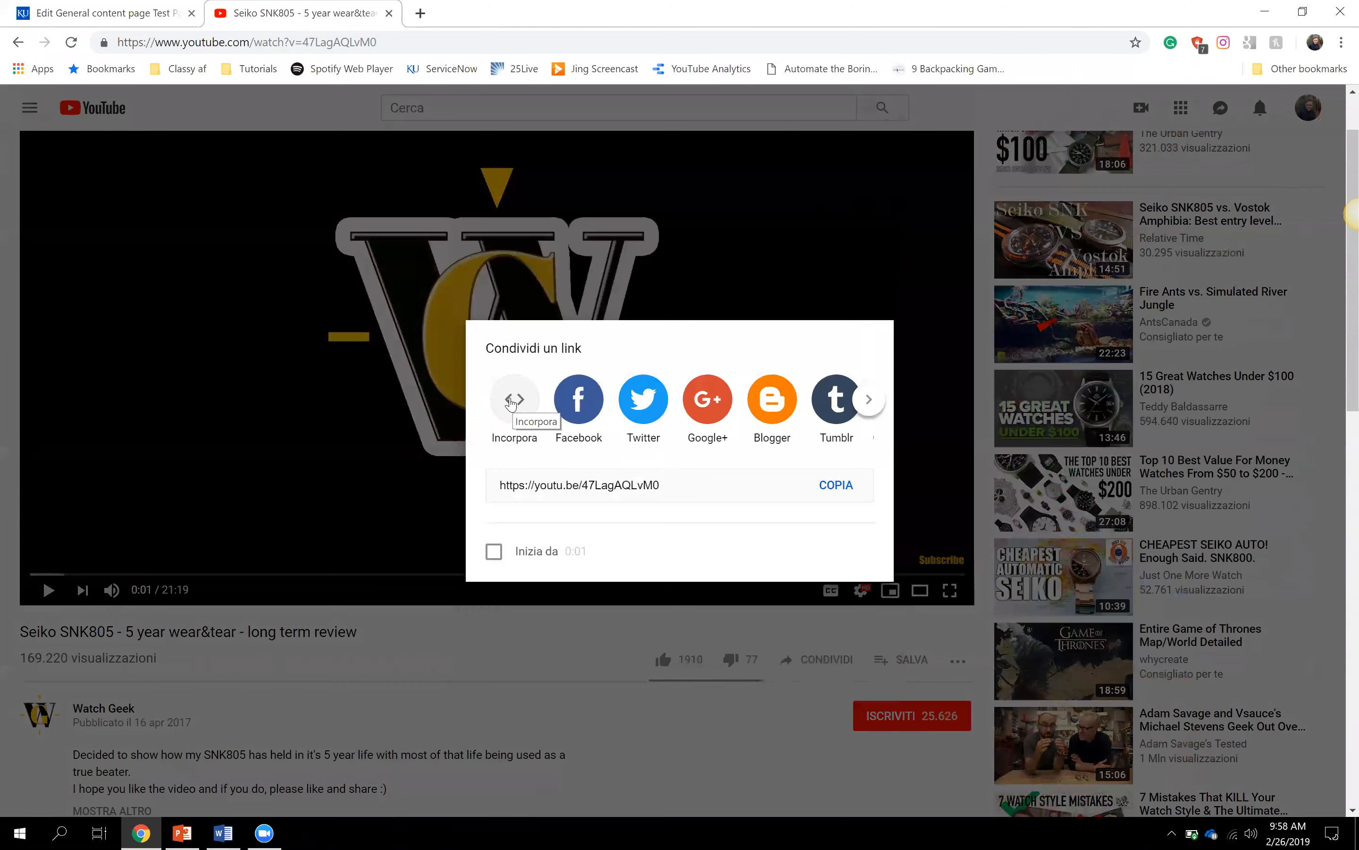
- Show the Seiko video's Embed code and select the whole 560x315 iframe snippet
left_click(510, 400)
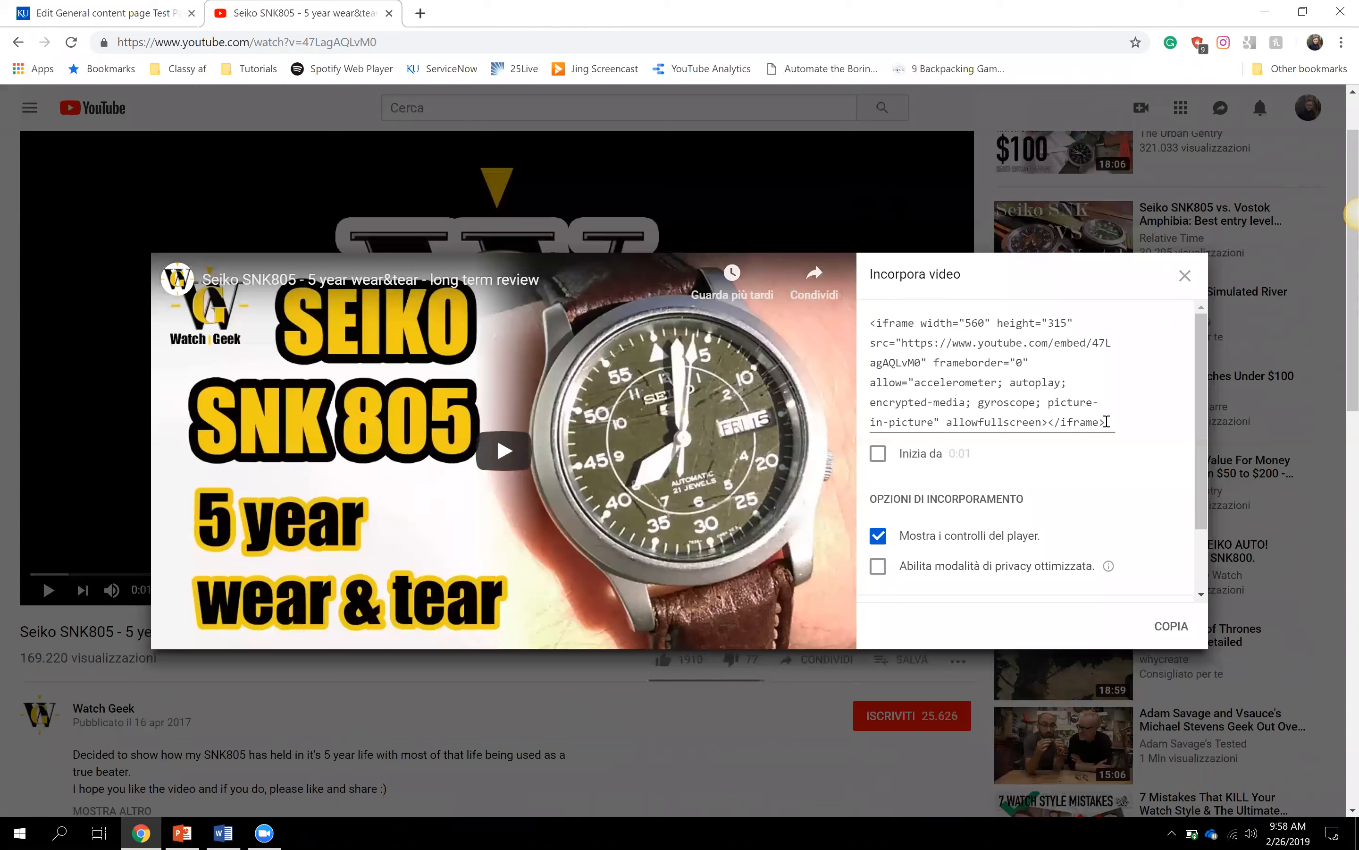
left_click_drag(1108, 422, 893, 332)
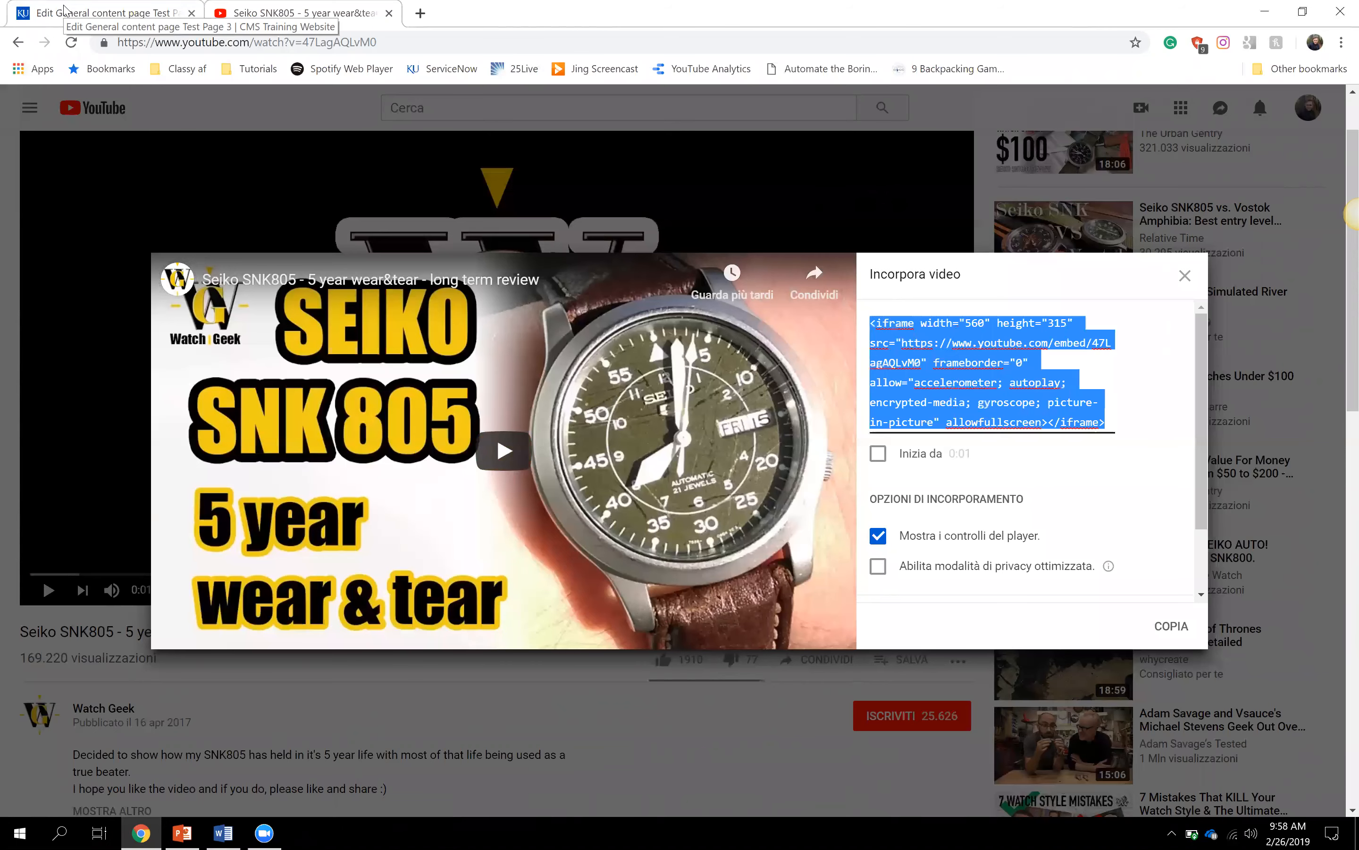
- Return to the page edit form, scroll to the body's end, and open the Embed Media dialog
left_click(63, 11)
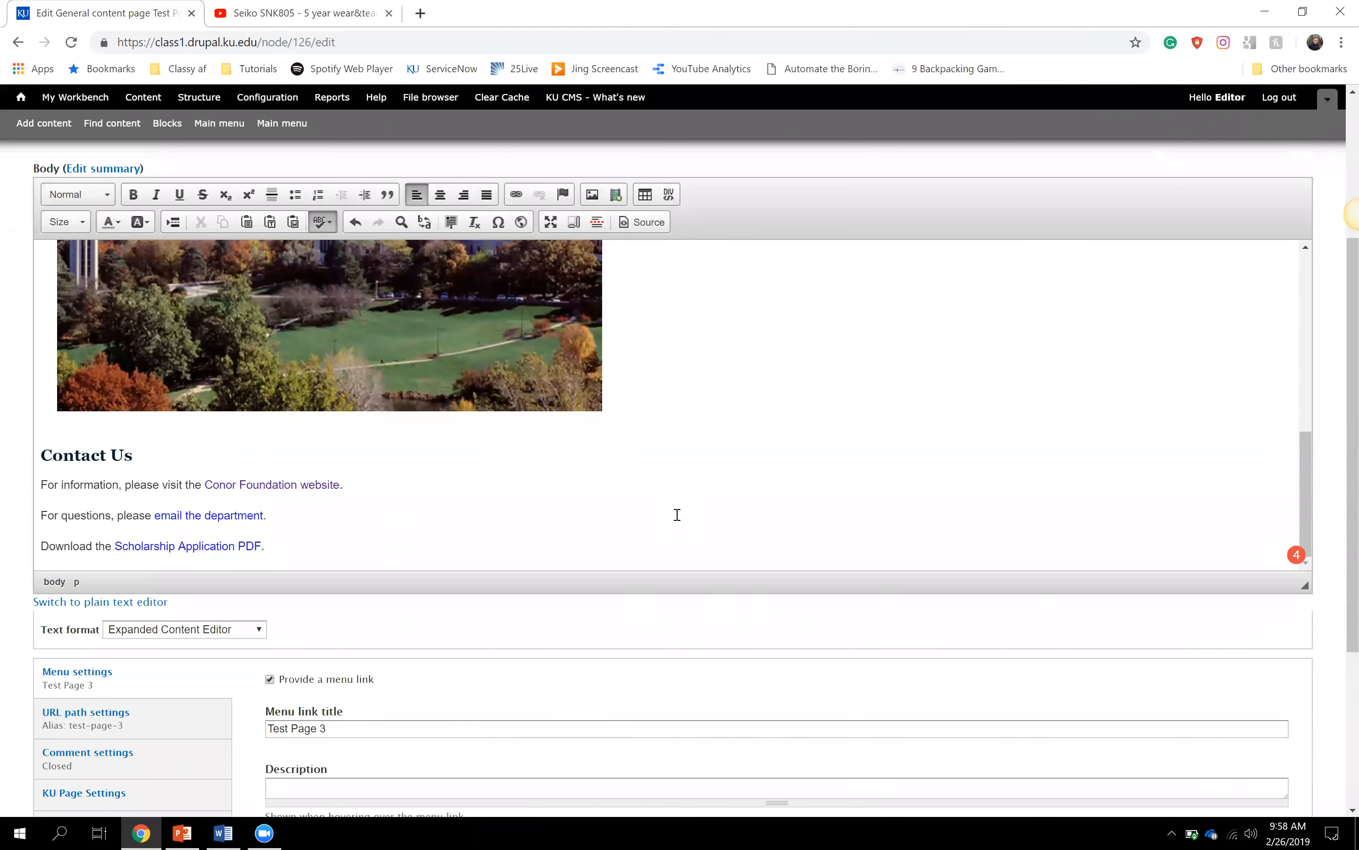
scroll(109, 429, "up", 10)
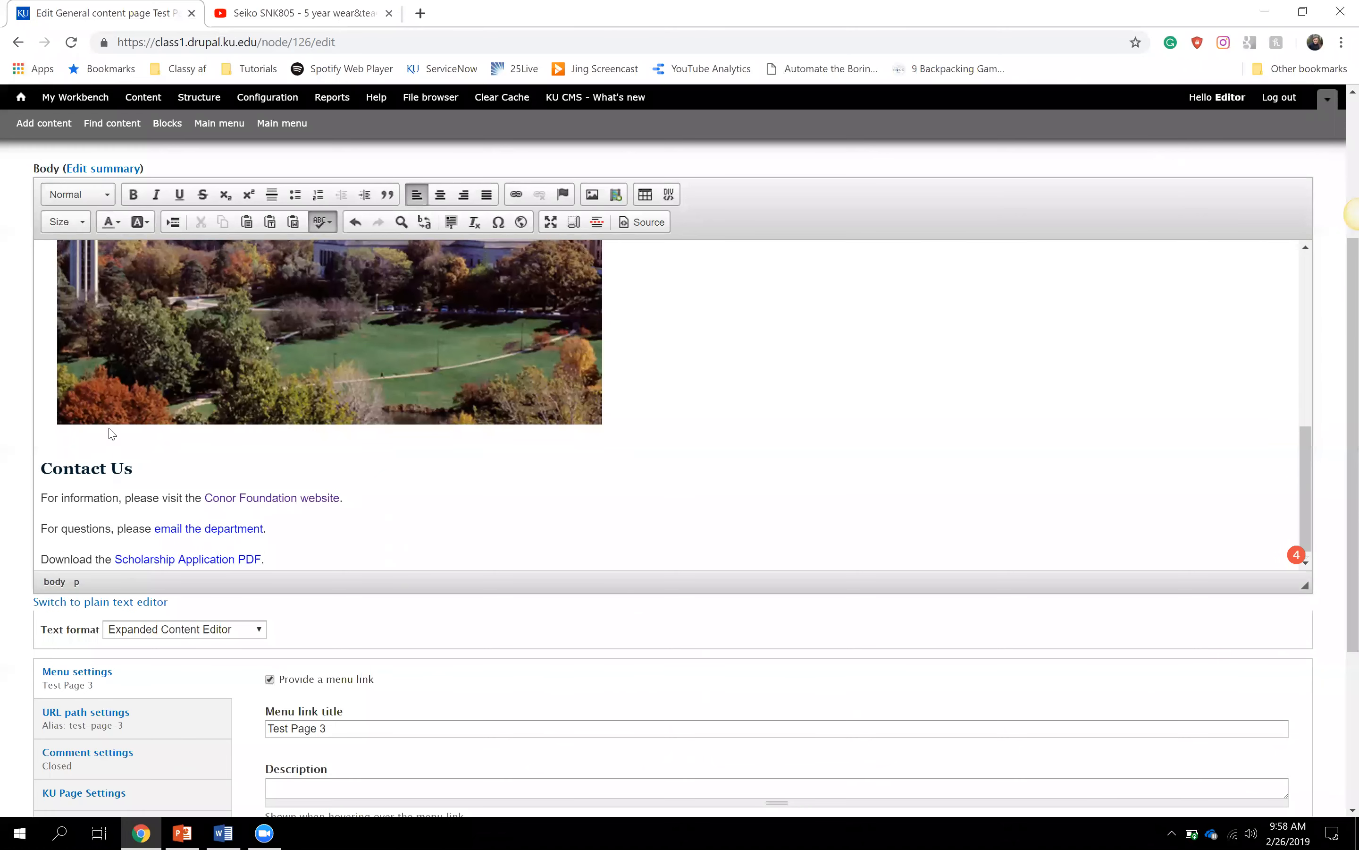
scroll(22, 351, "down", 5)
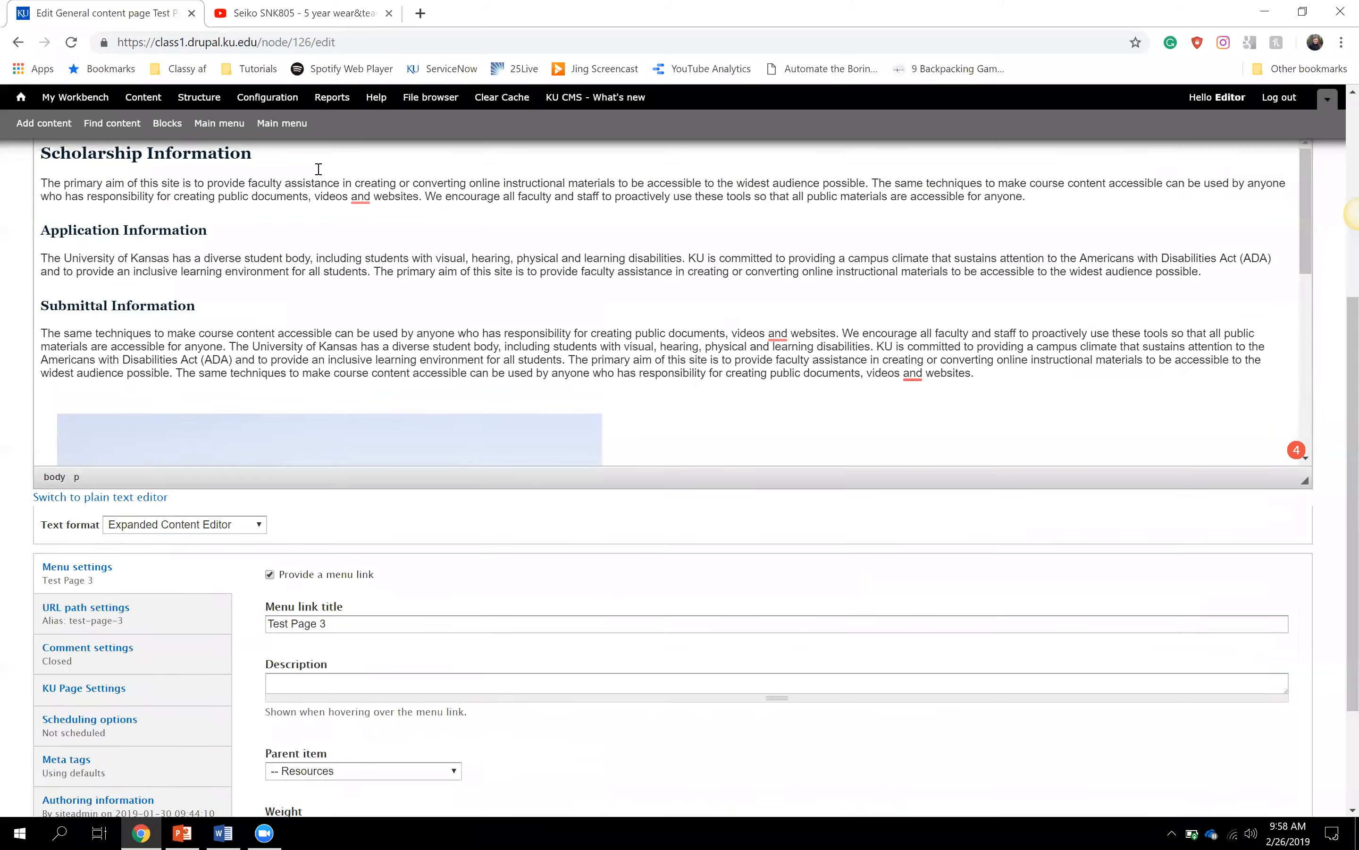
scroll(21, 351, "up", 5)
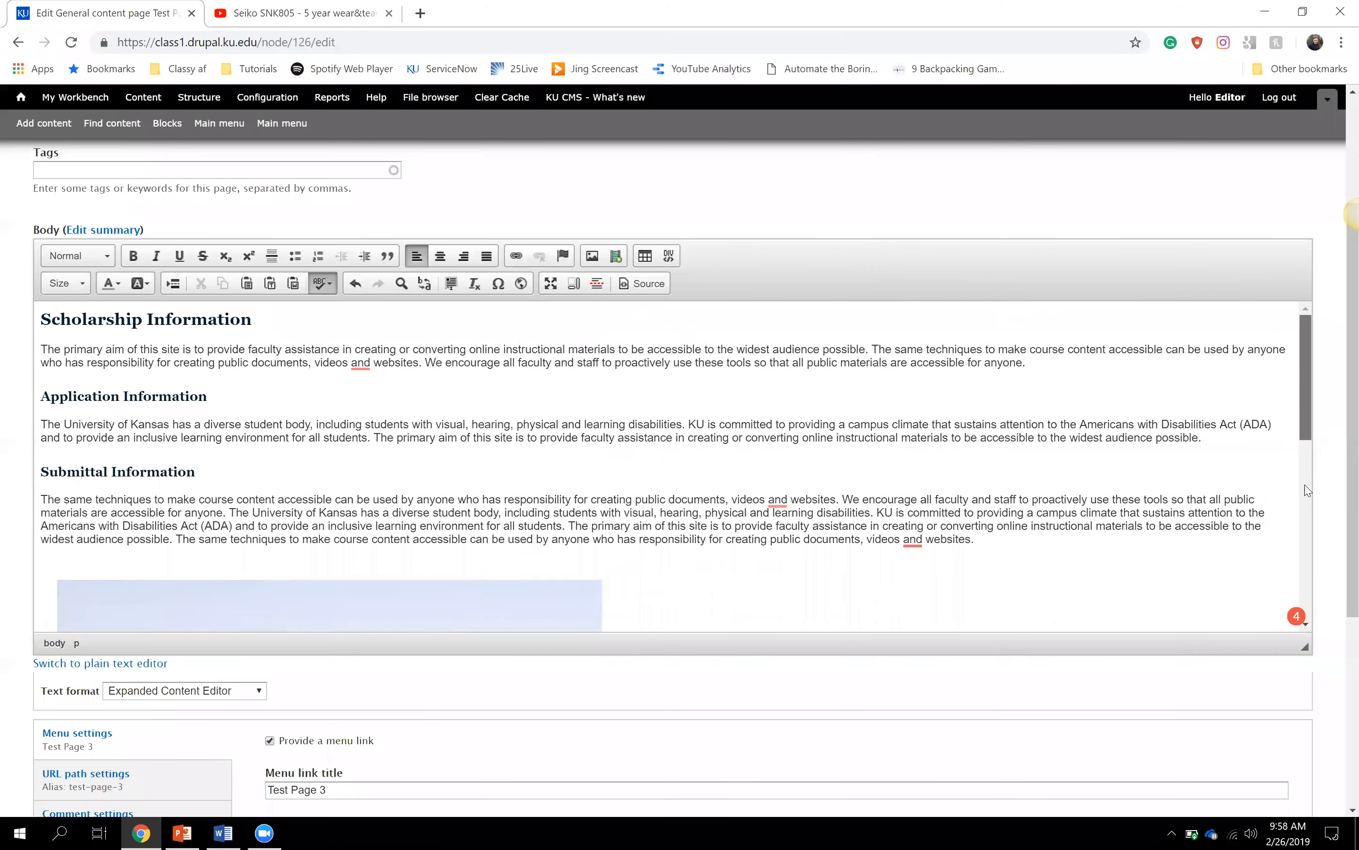
left_click_drag(1304, 385, 1308, 551)
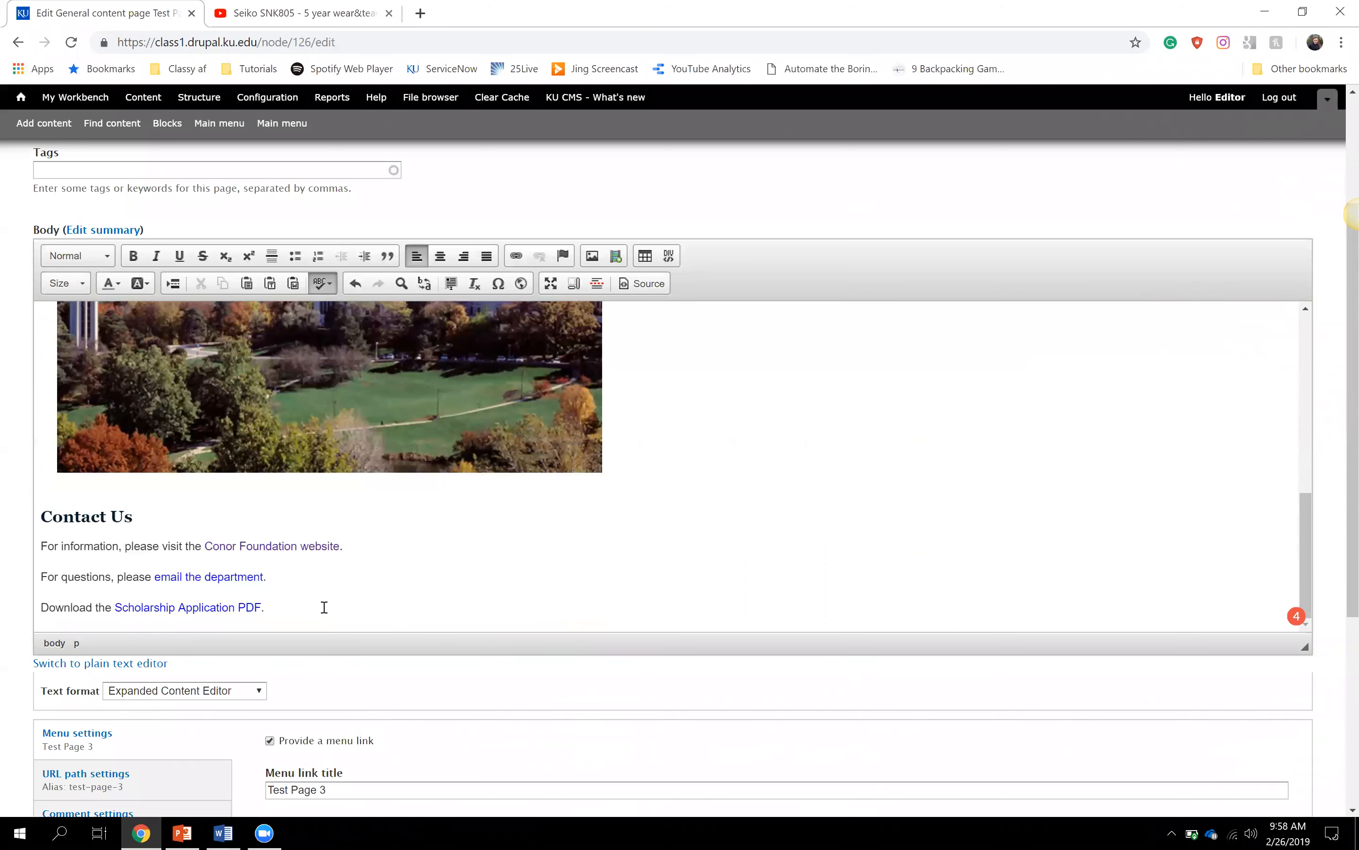
scroll(324, 607, "down", 1)
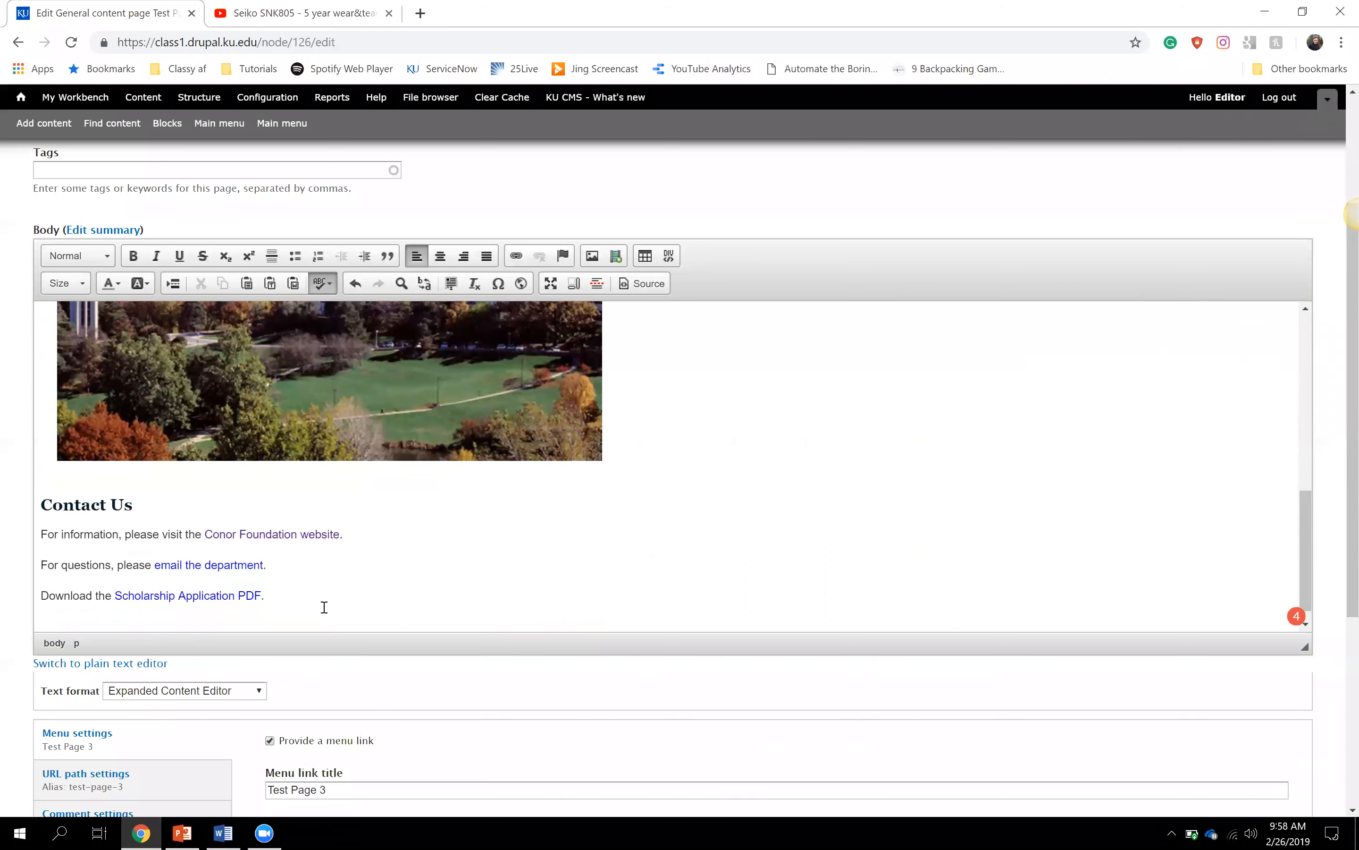
scroll(324, 607, "down", 1)
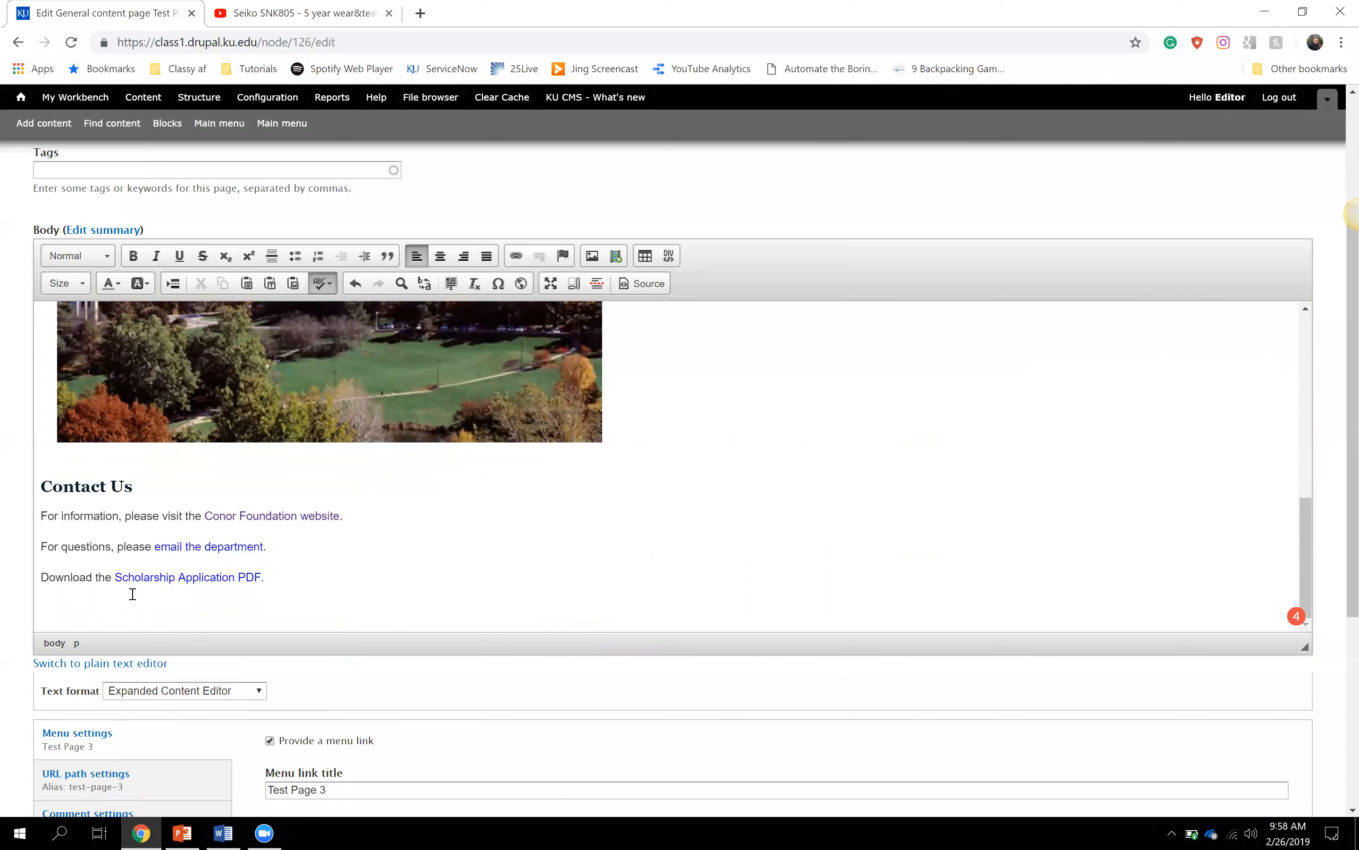
left_click(616, 258)
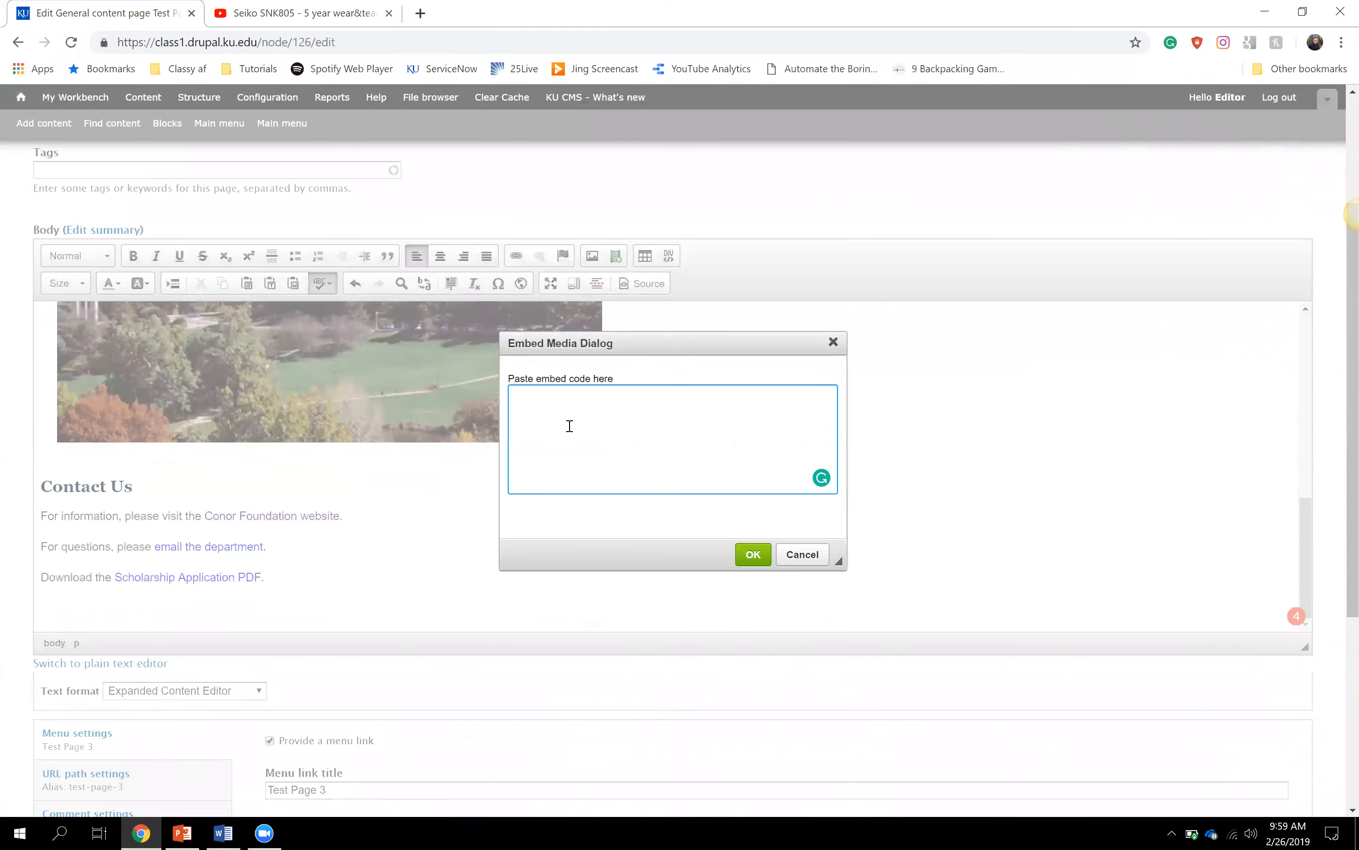
- Paste the Seiko iframe code into Embed Media, insert it, and centre the video
key("ctrl+v")
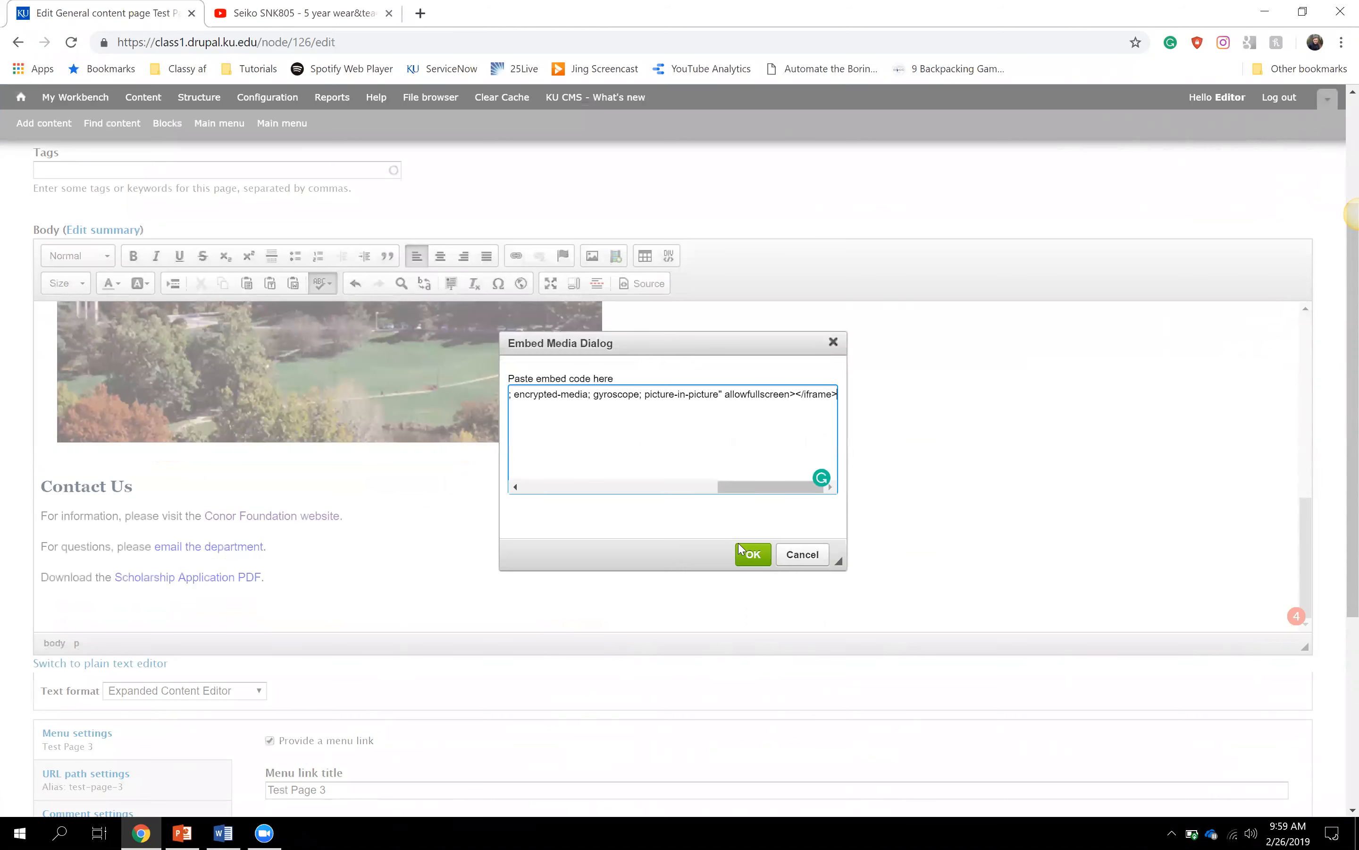
left_click(754, 552)
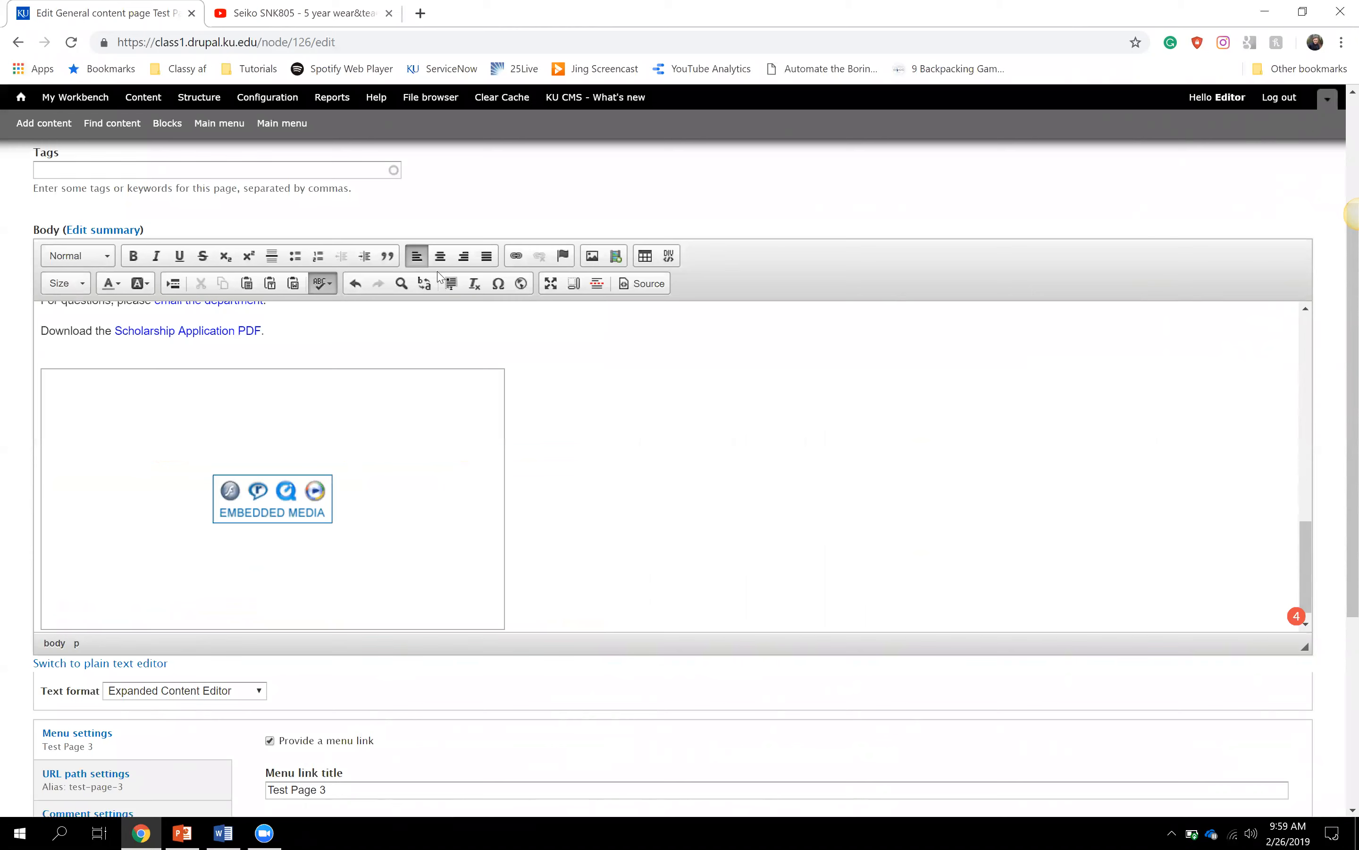
left_click(440, 257)
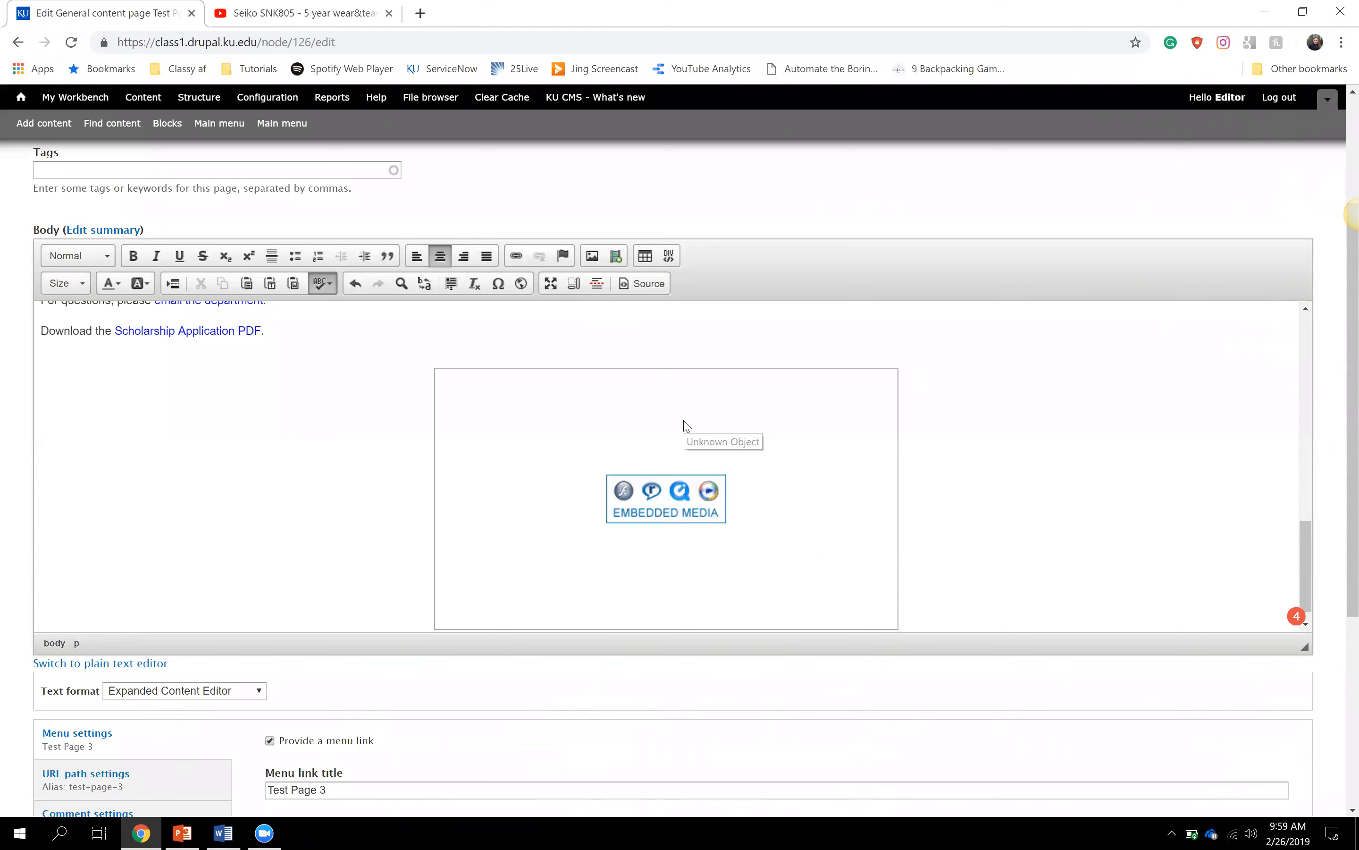
- Scroll up in the body and select the campus photo
scroll(685, 420, "up", 3)
left_click(663, 410)
scroll(662, 409, "up", 5)
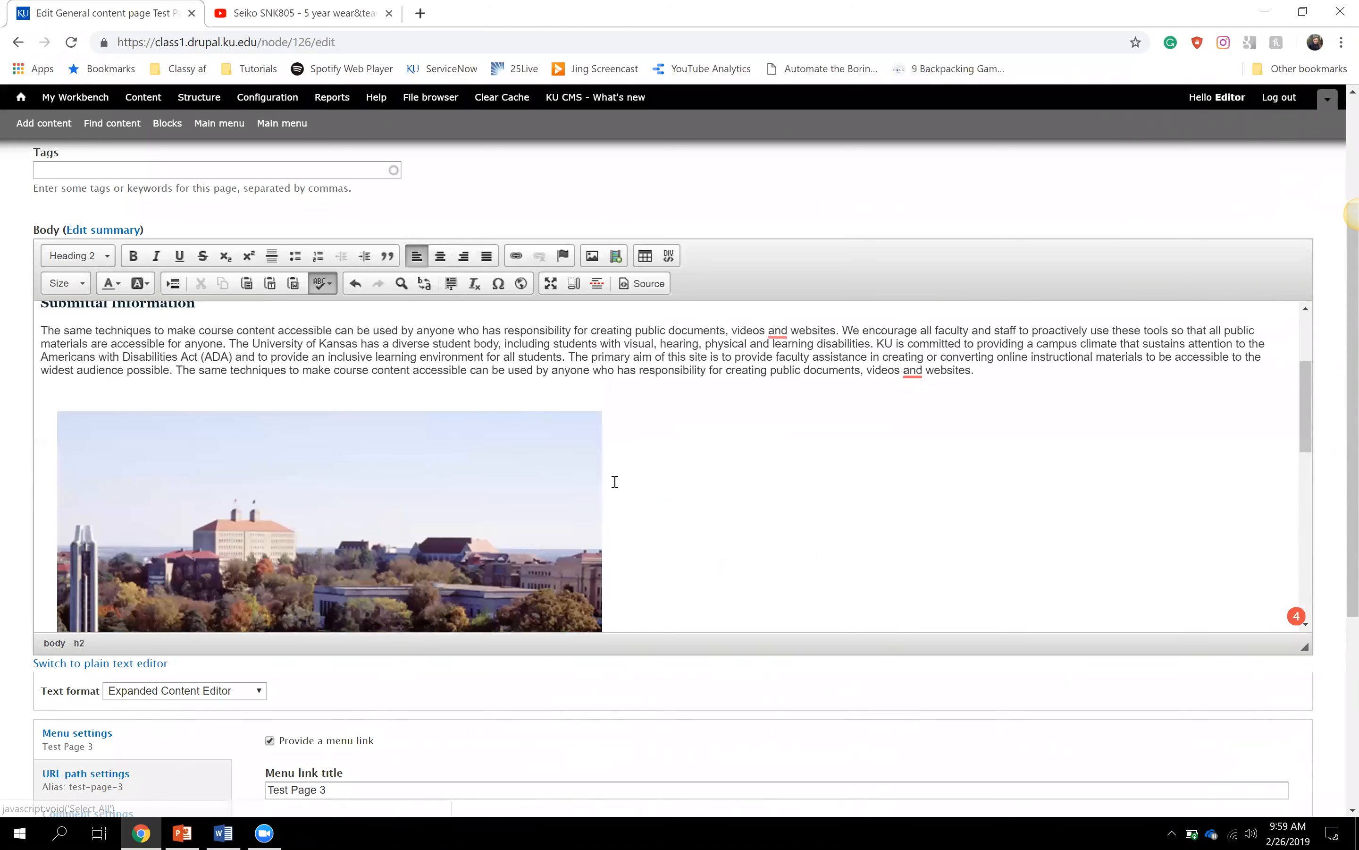
- Centre the campus photo, then scroll down to check the embedded Seiko video
left_click(440, 257)
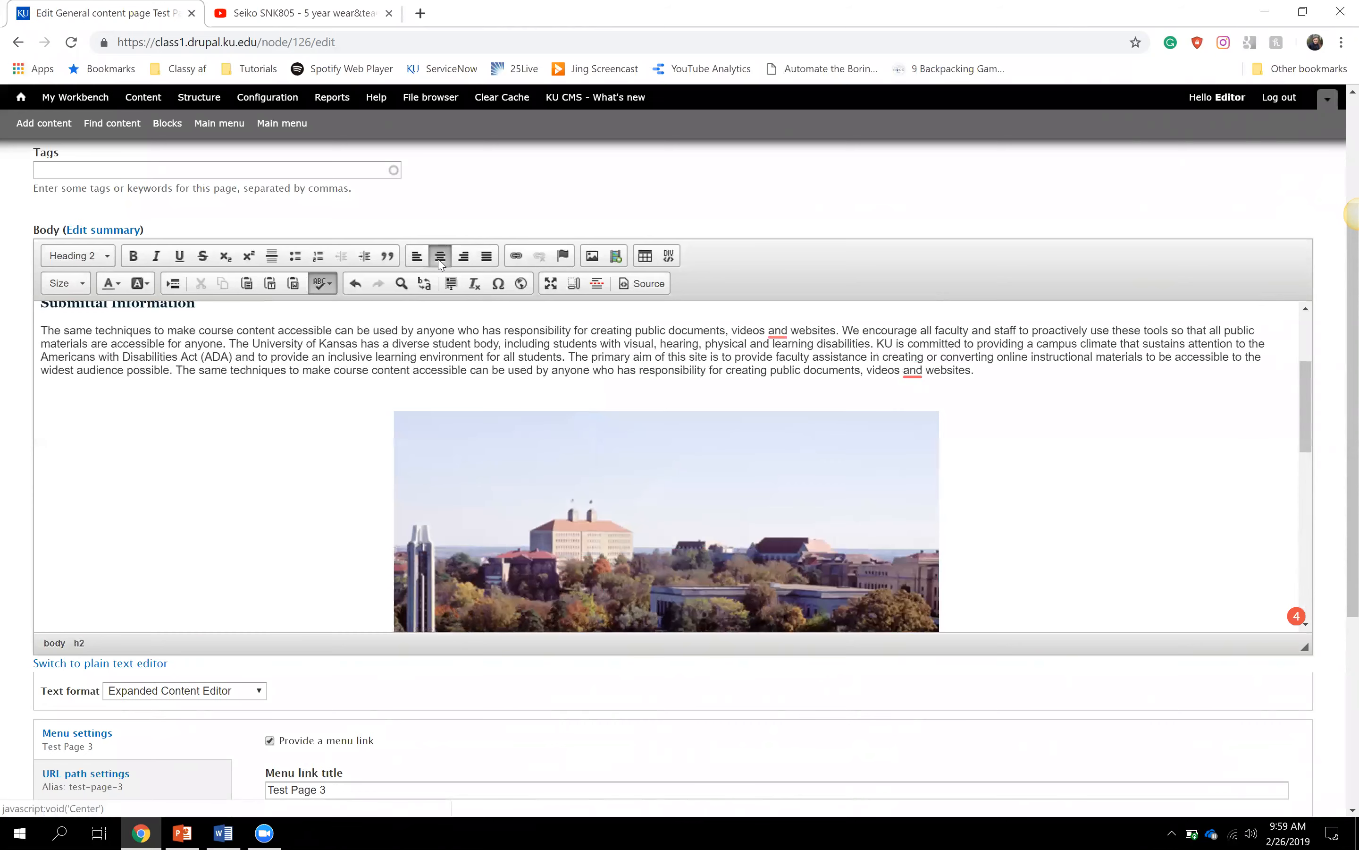
scroll(309, 470, "down", 5)
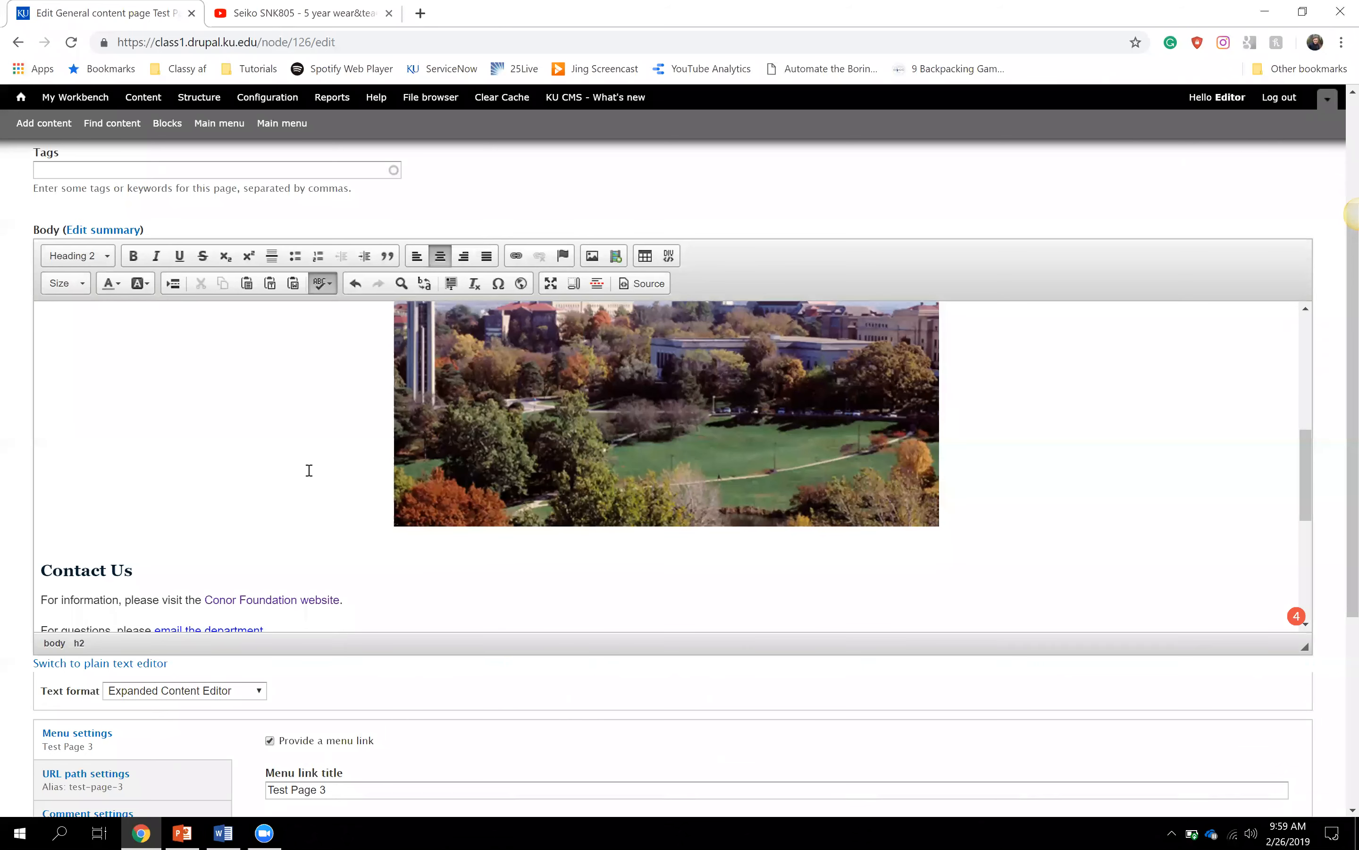
scroll(309, 470, "down", 3)
scroll(309, 471, "down", 4)
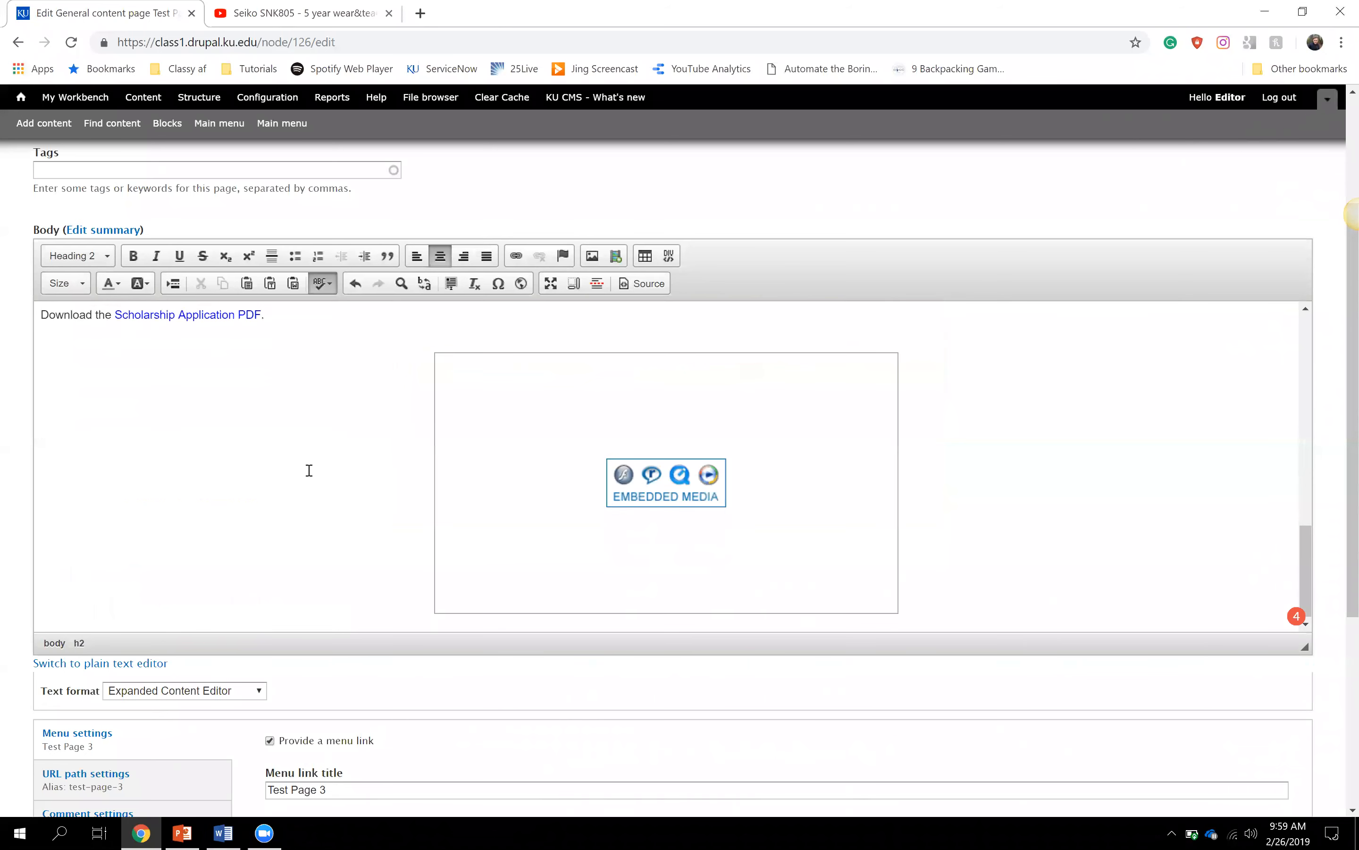
scroll(309, 470, "down", 2)
scroll(828, 564, "up", 3)
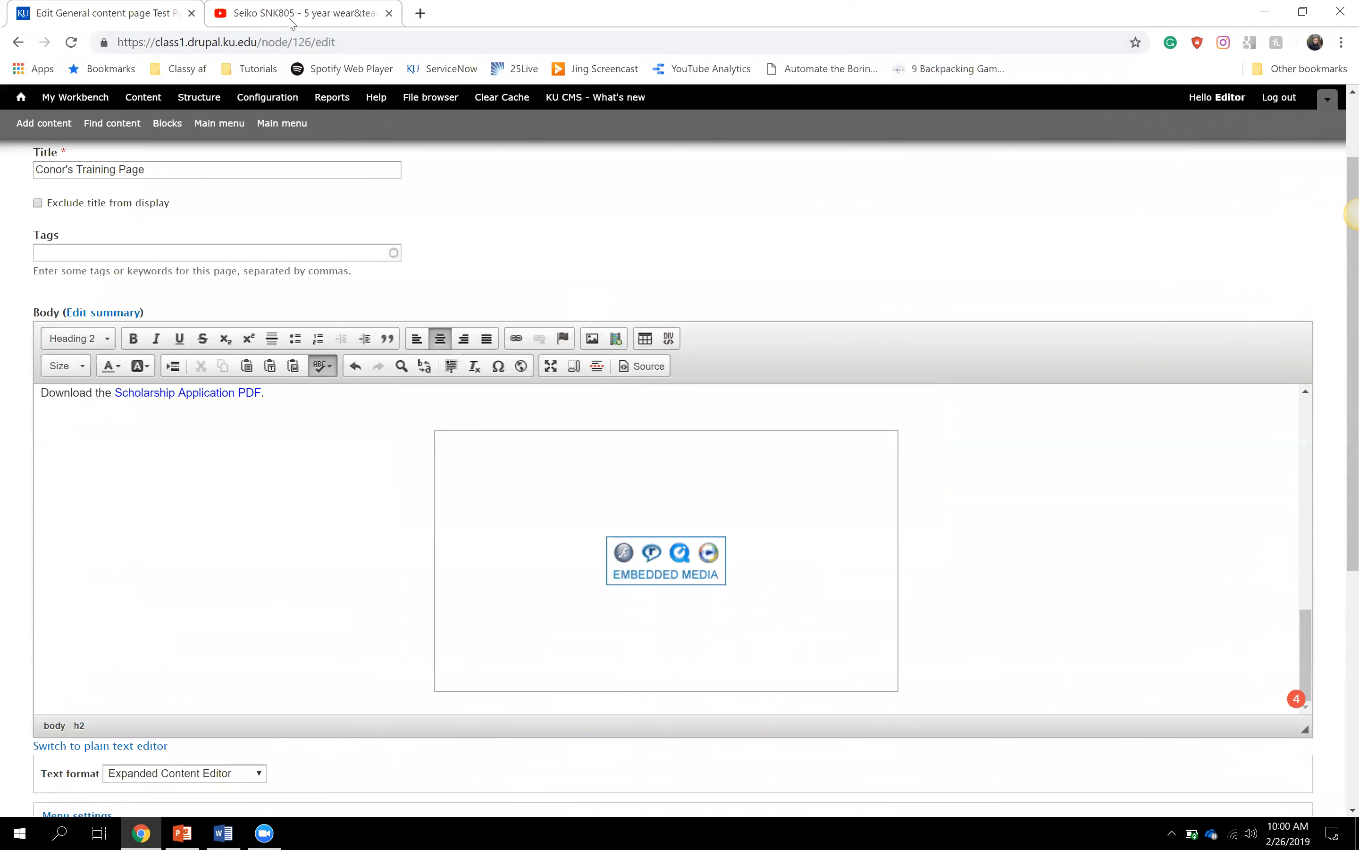
- Check the YouTube embed code, go back to the CMS edit page, and start a new tab
left_click(292, 22)
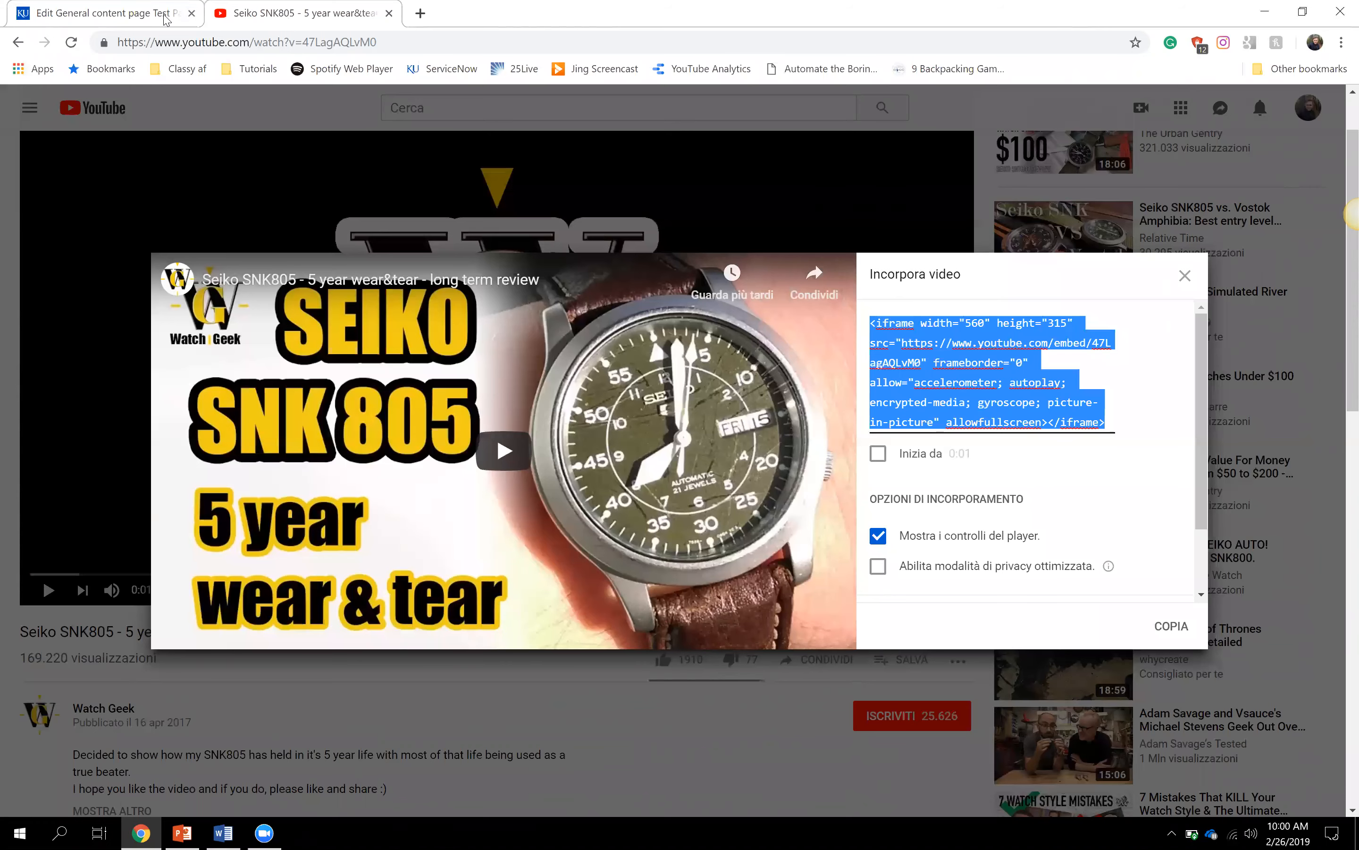
left_click(167, 20)
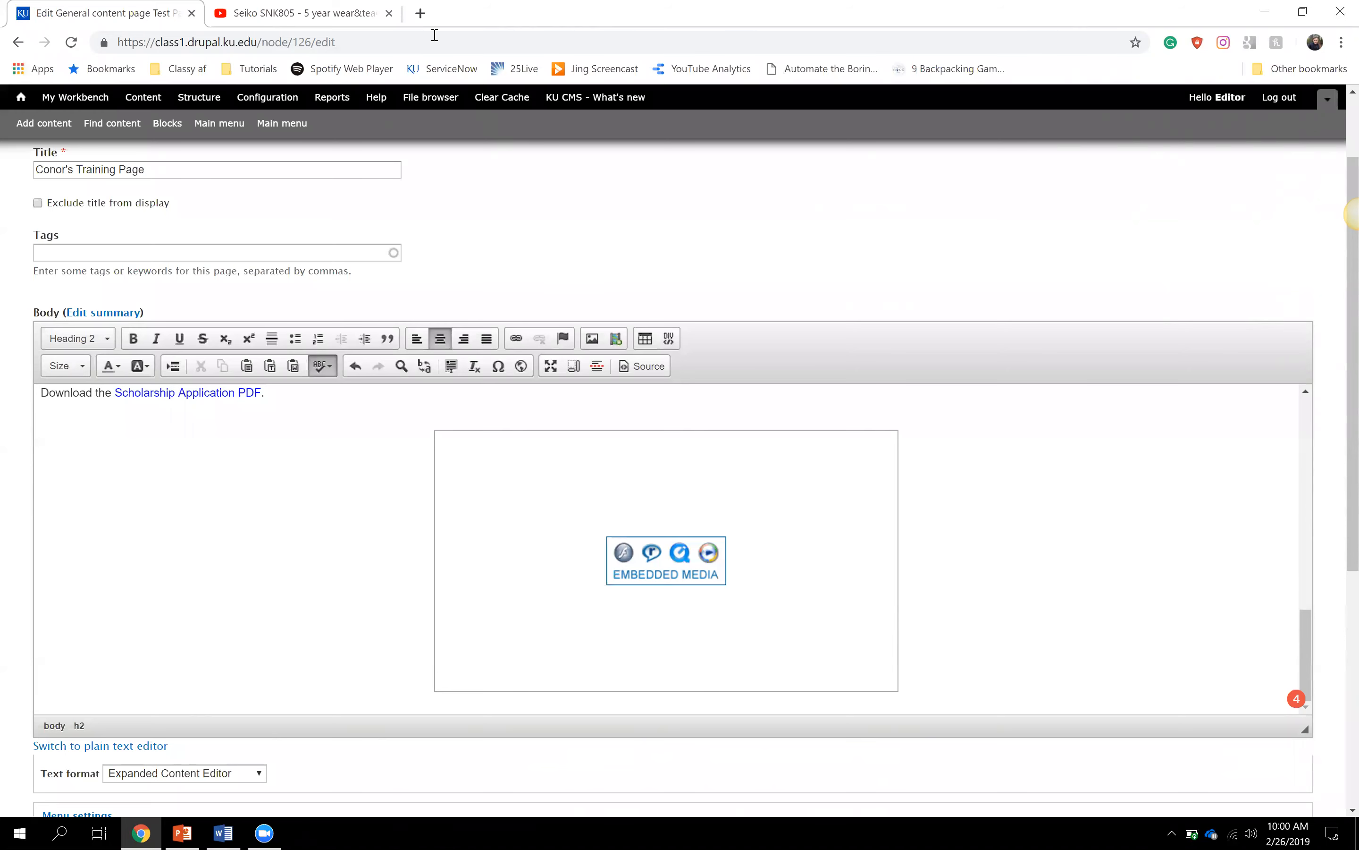
left_click(421, 15)
- Load the mediahub.ku.edu sign-in page by accepting the 'media' address suggestion
type("mediahub.ku.edu")
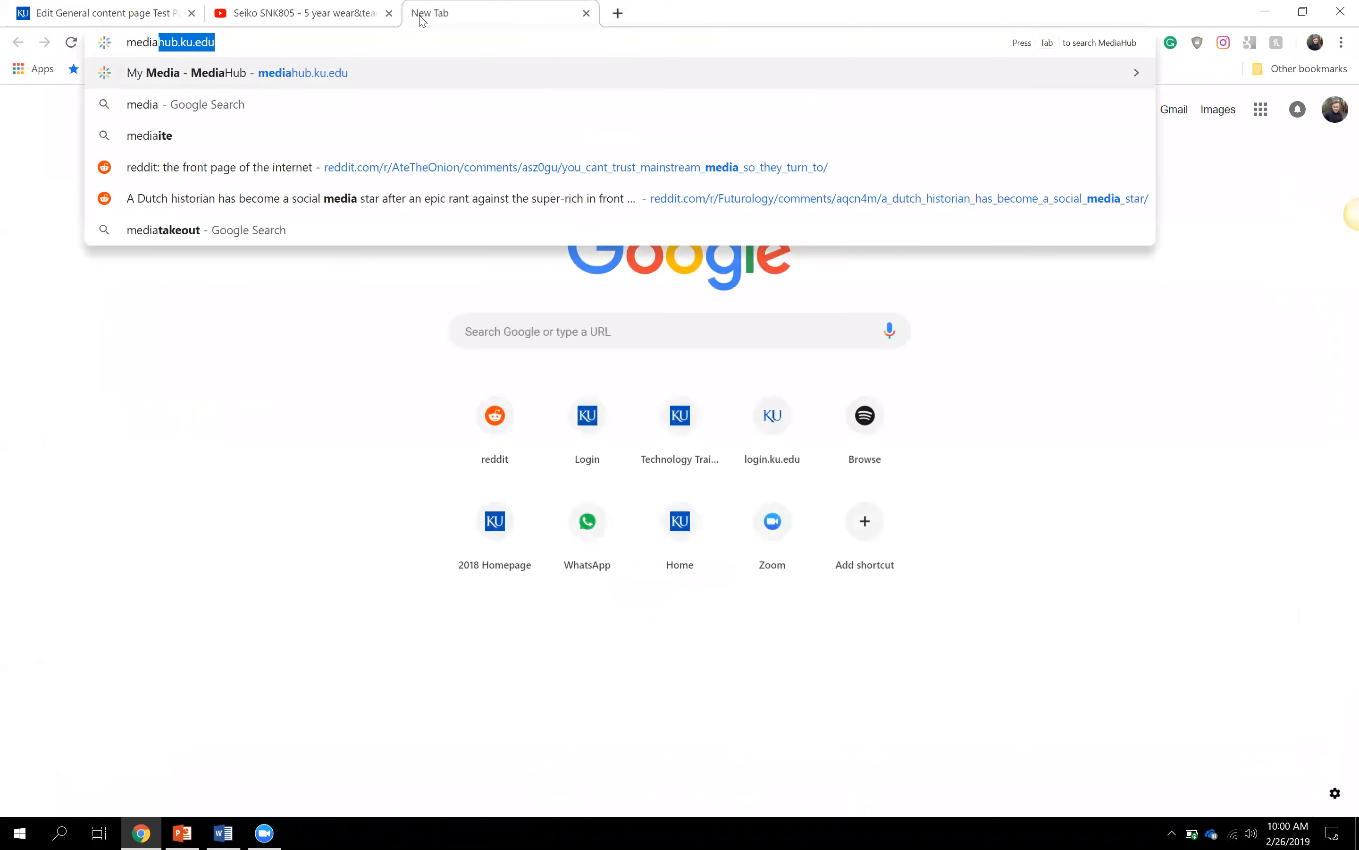
key("Right")
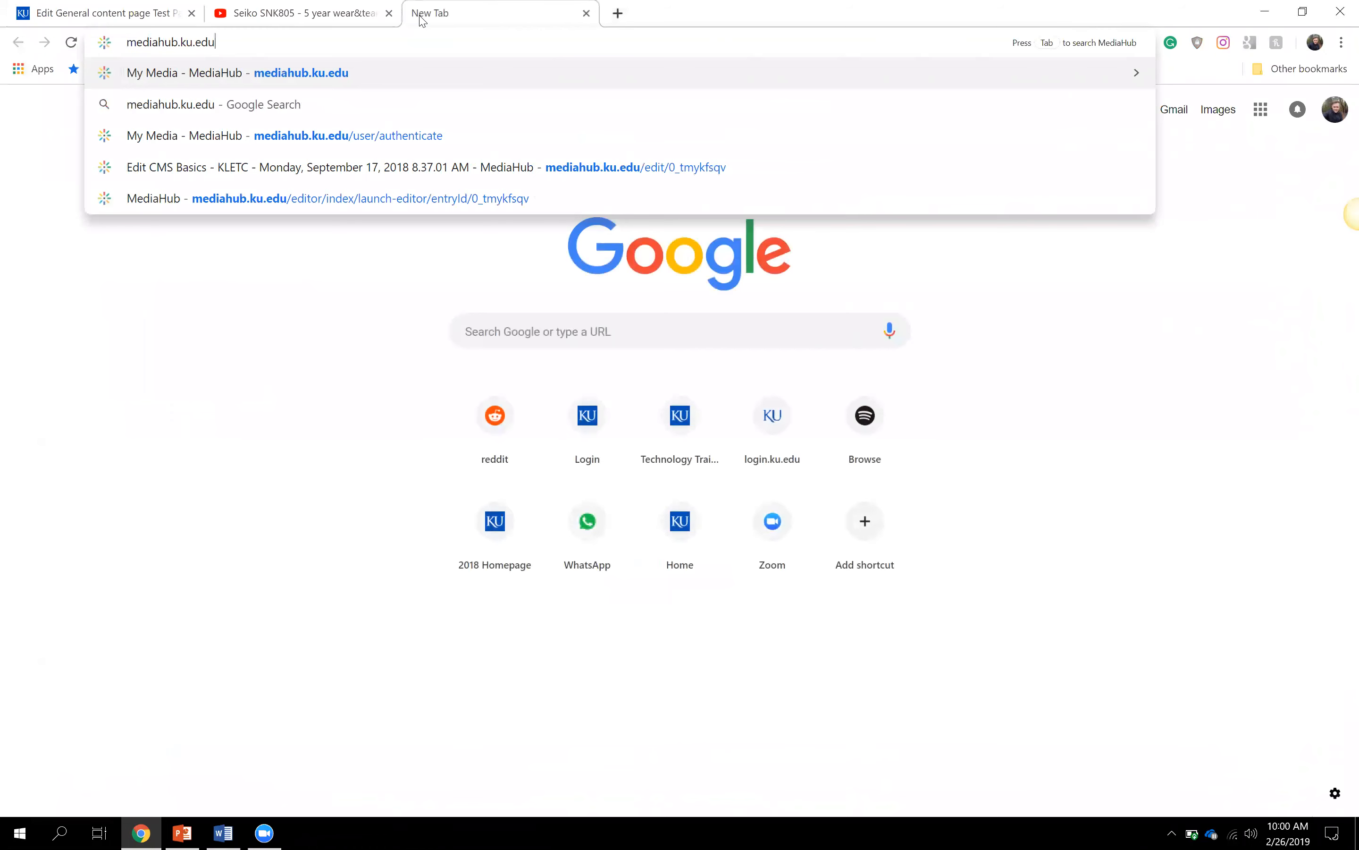
key("Return")
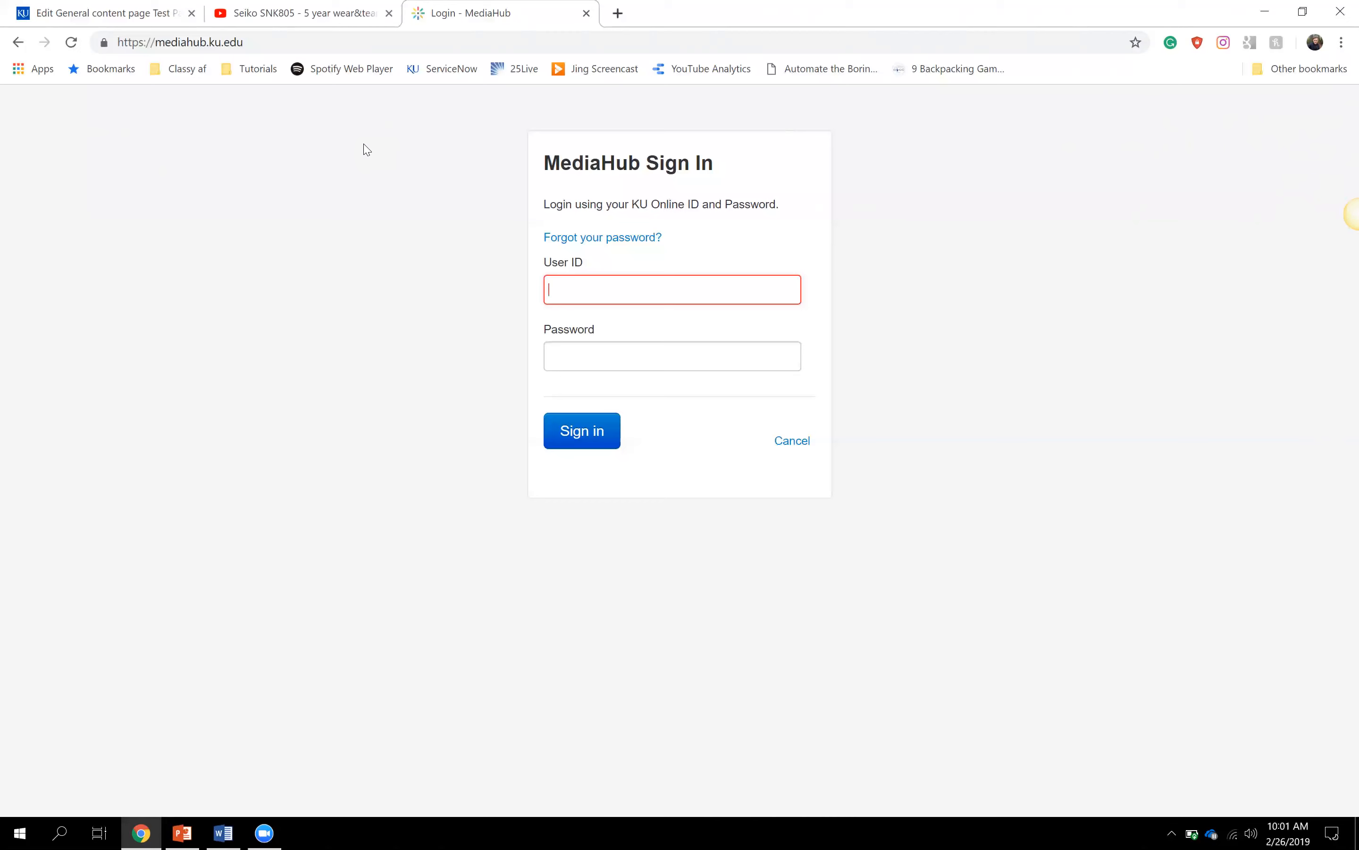
- Glance at the CMS edit page and MediaHub, then switch to the YouTube embed code
left_click(153, 18)
left_click(489, 7)
left_click(335, 5)
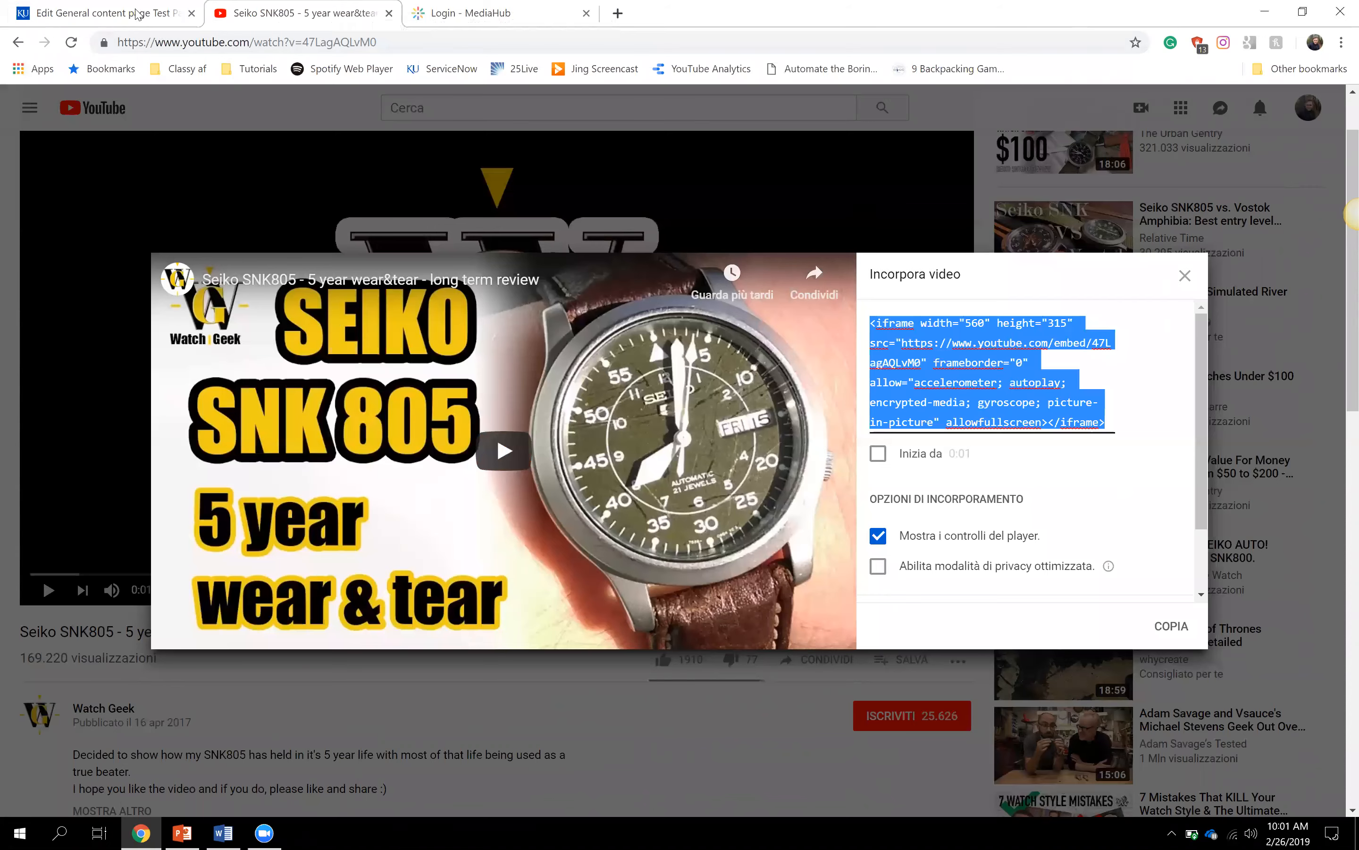
- Cancel the Embed Media dialog in the Drupal editor and scroll down to Menu settings
left_click(136, 12)
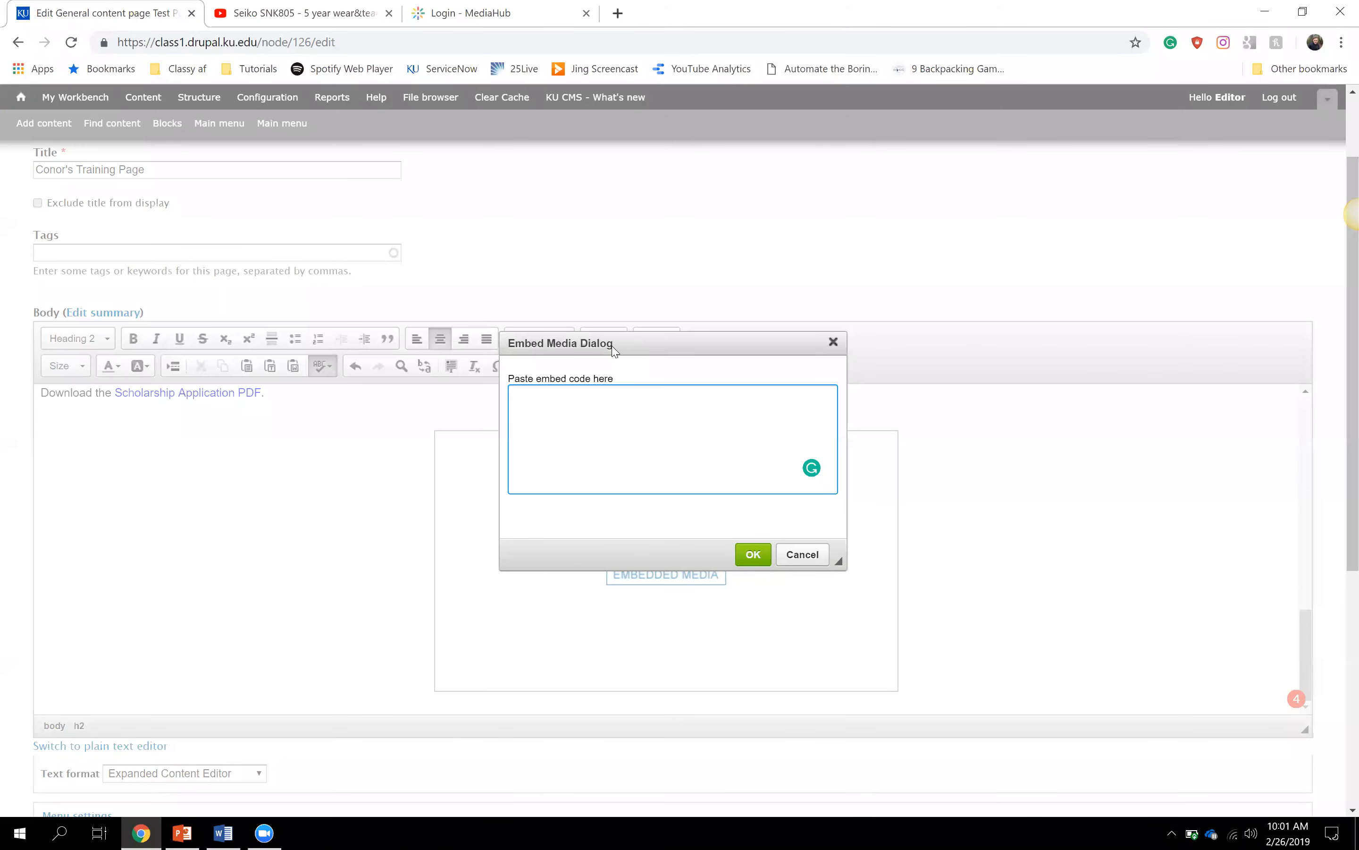
left_click(802, 554)
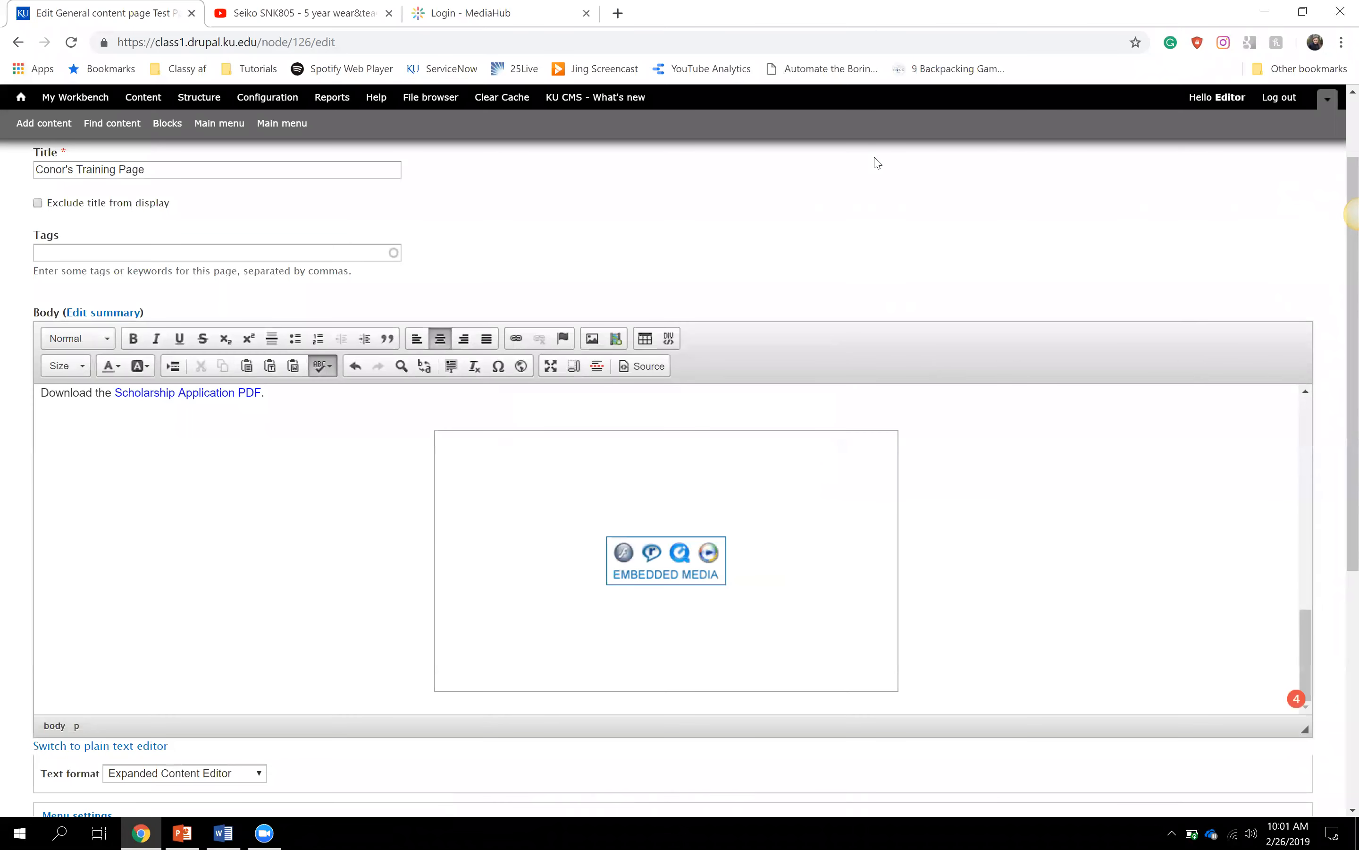
scroll(911, 251, "down", 2)
scroll(911, 250, "down", 5)
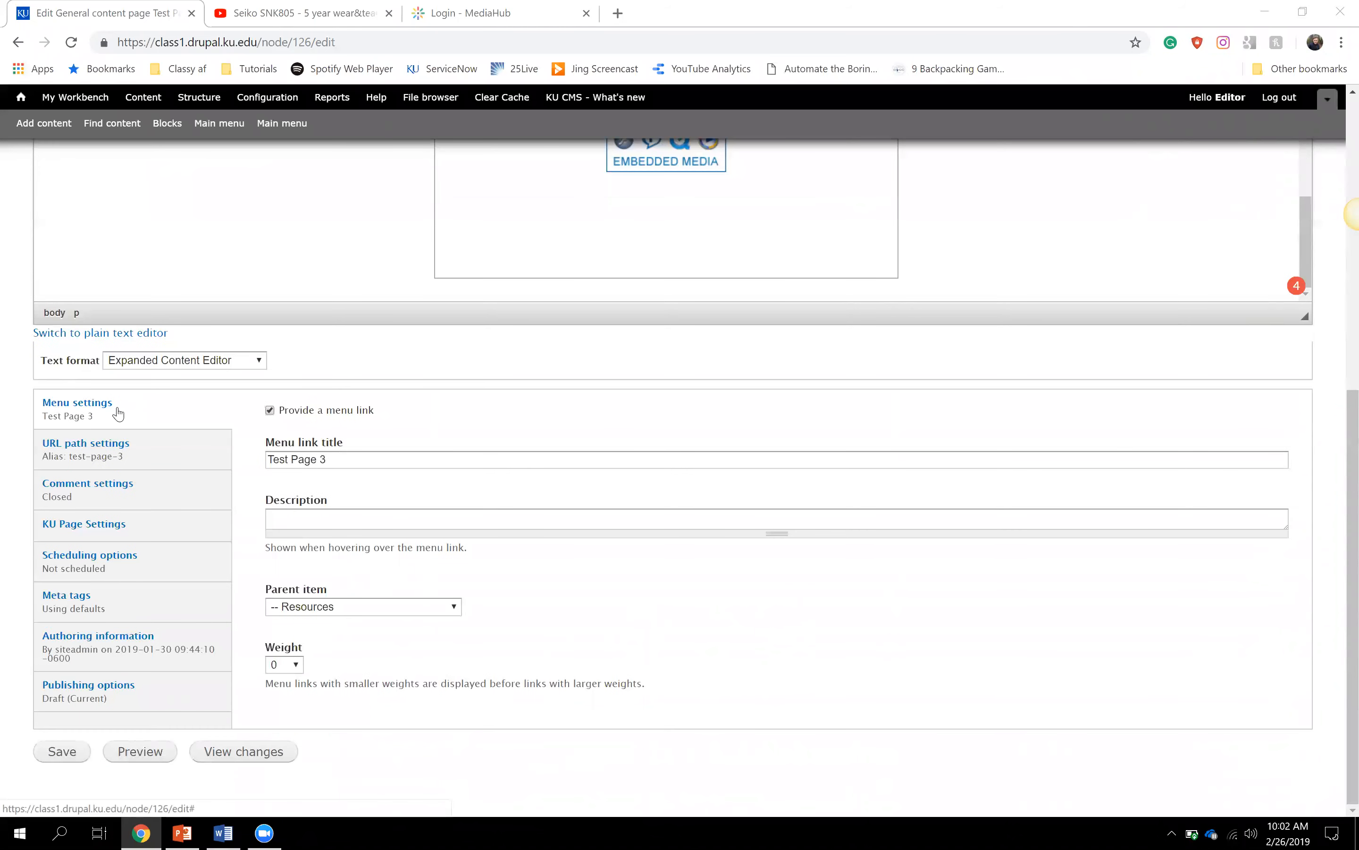
- Change the menu link title from 'Test Page 3' to 'Conor's Training Page' and save
left_click_drag(335, 458, 264, 466)
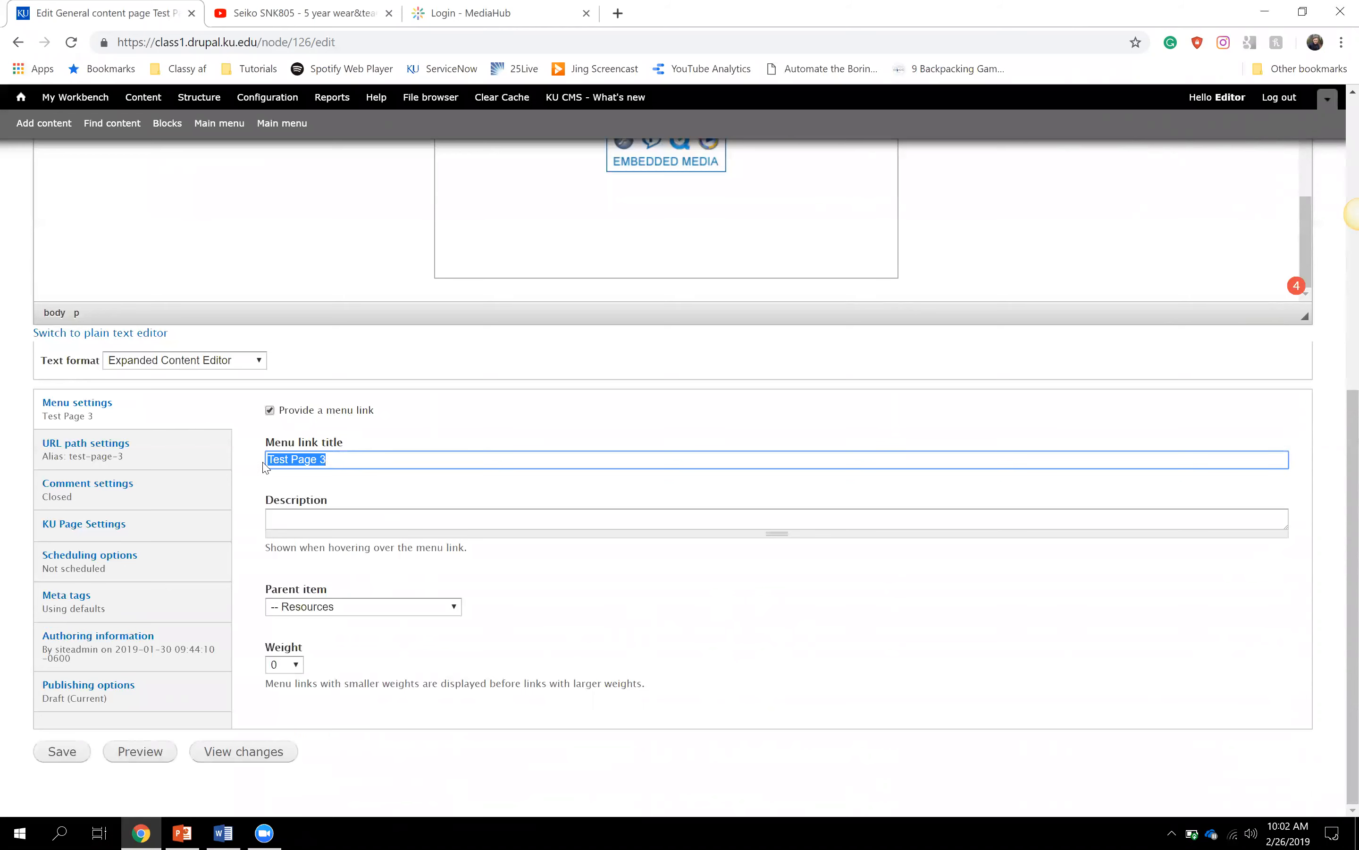
type("Conor's Training Page")
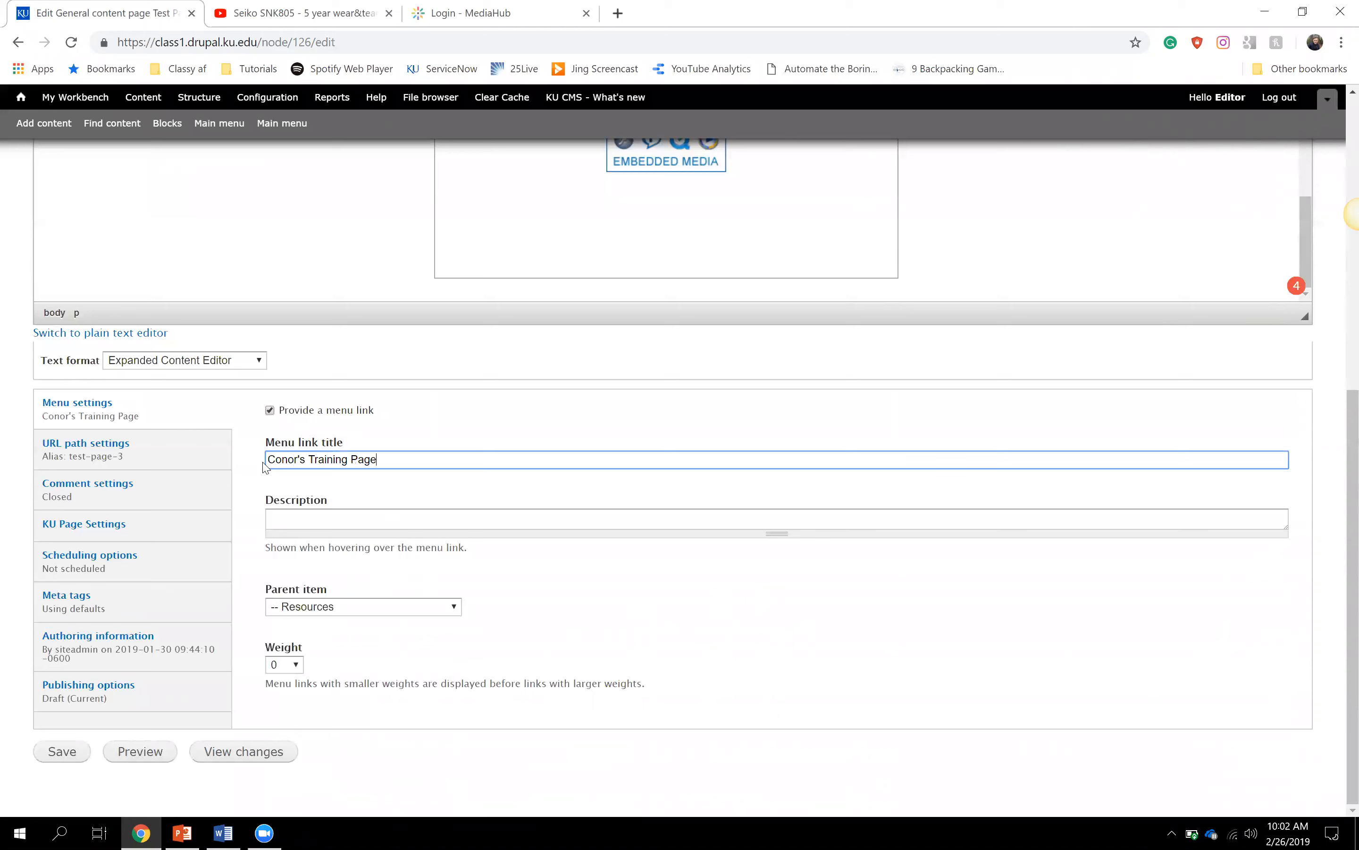
left_click(711, 584)
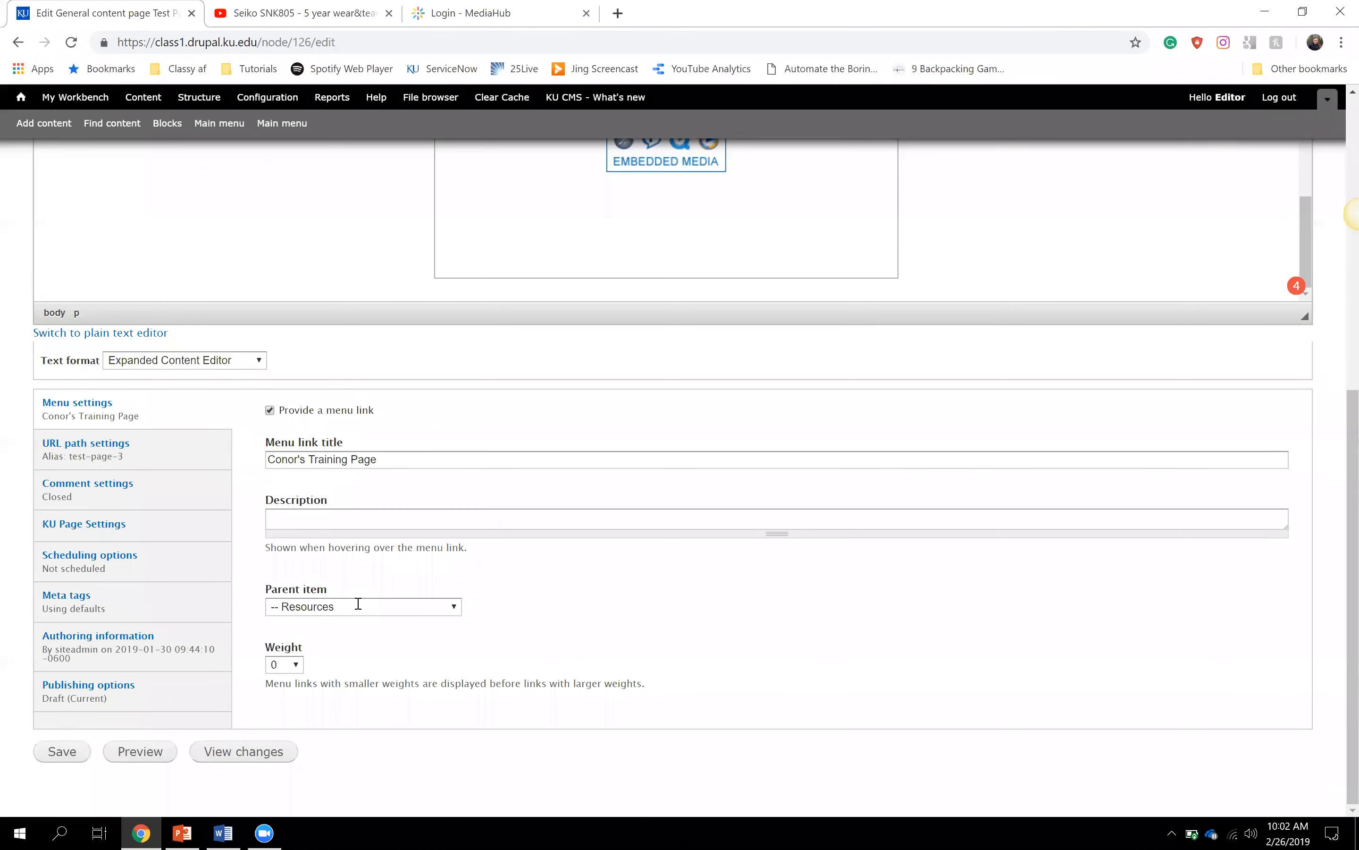
left_click(62, 758)
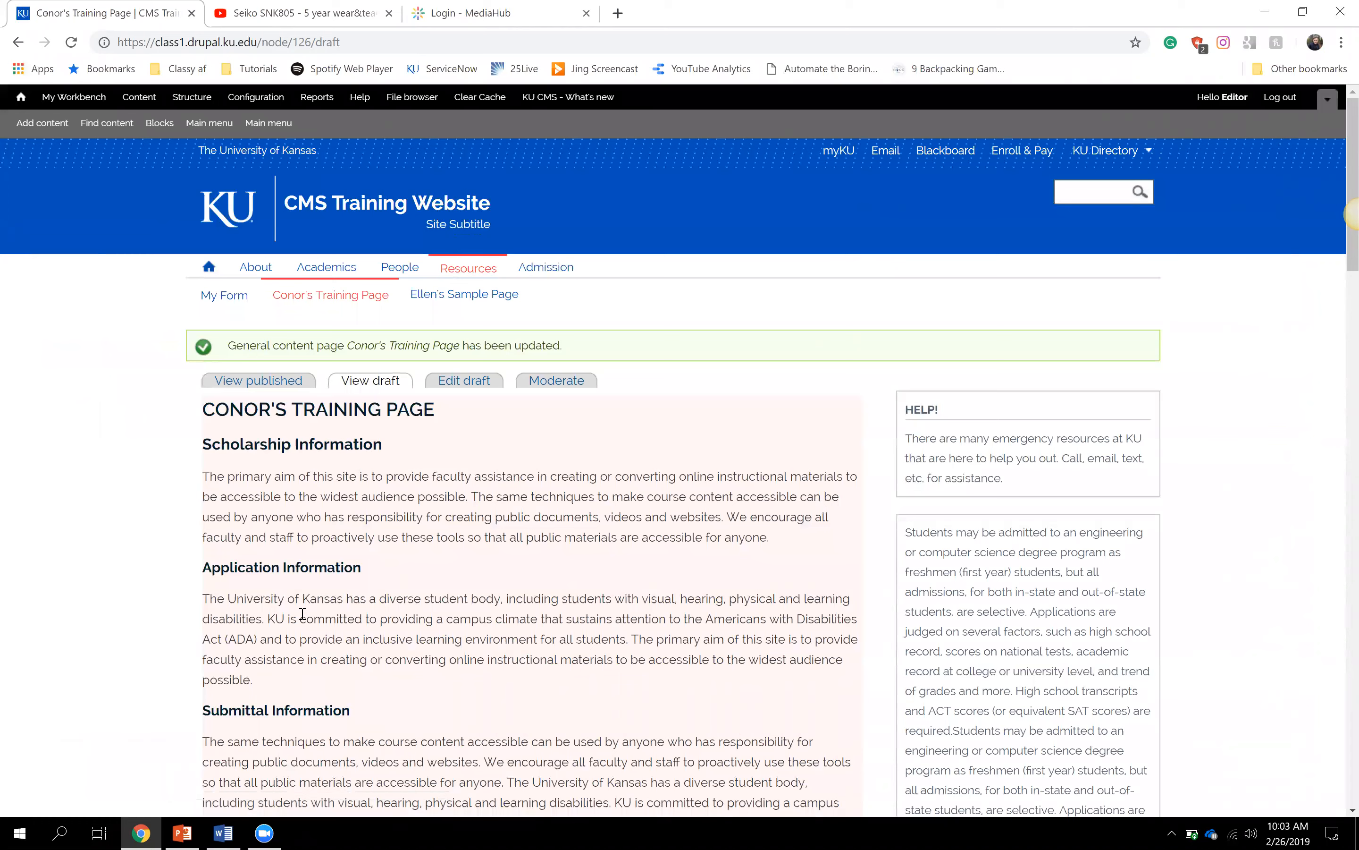
scroll(302, 613, "down", 3)
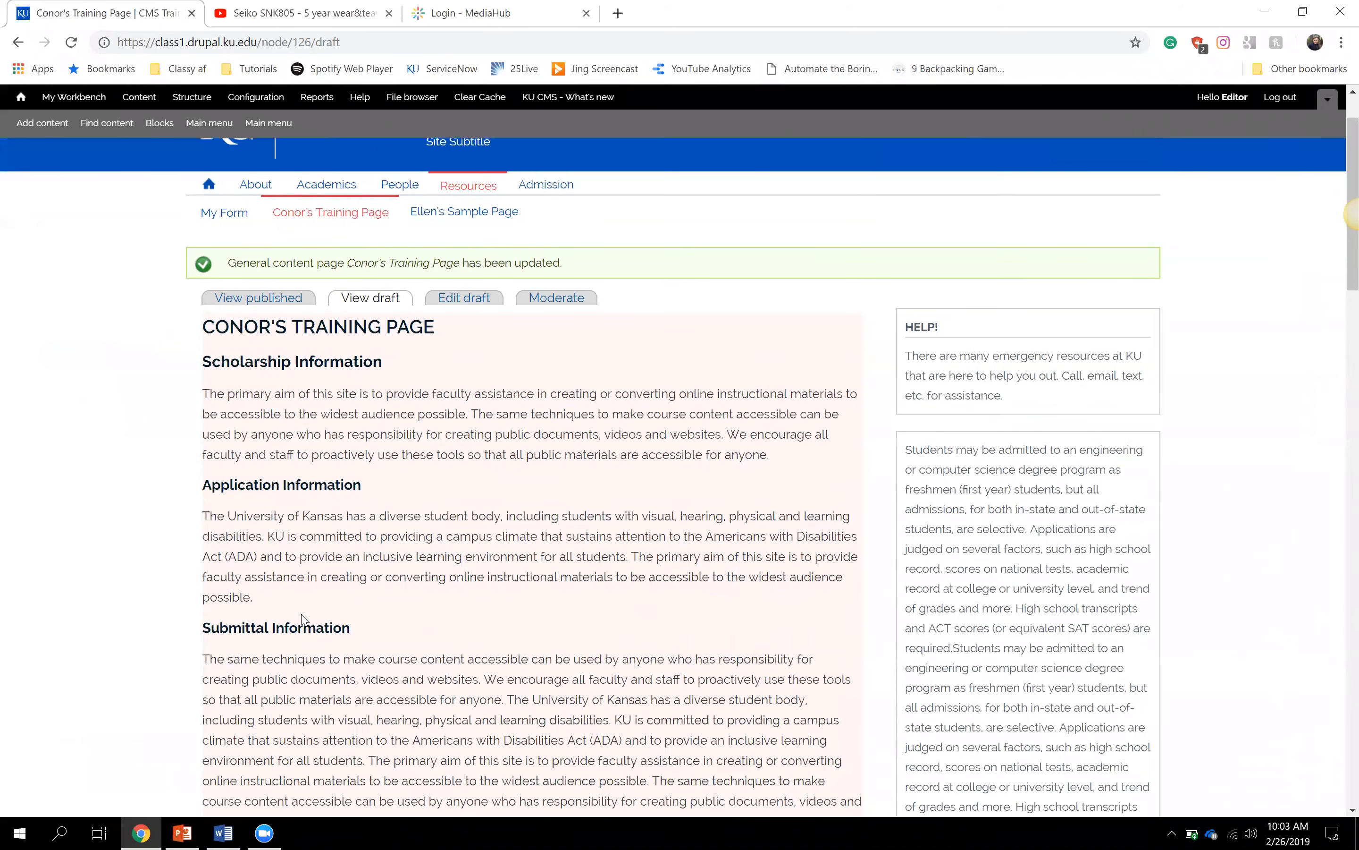
scroll(302, 613, "down", 1)
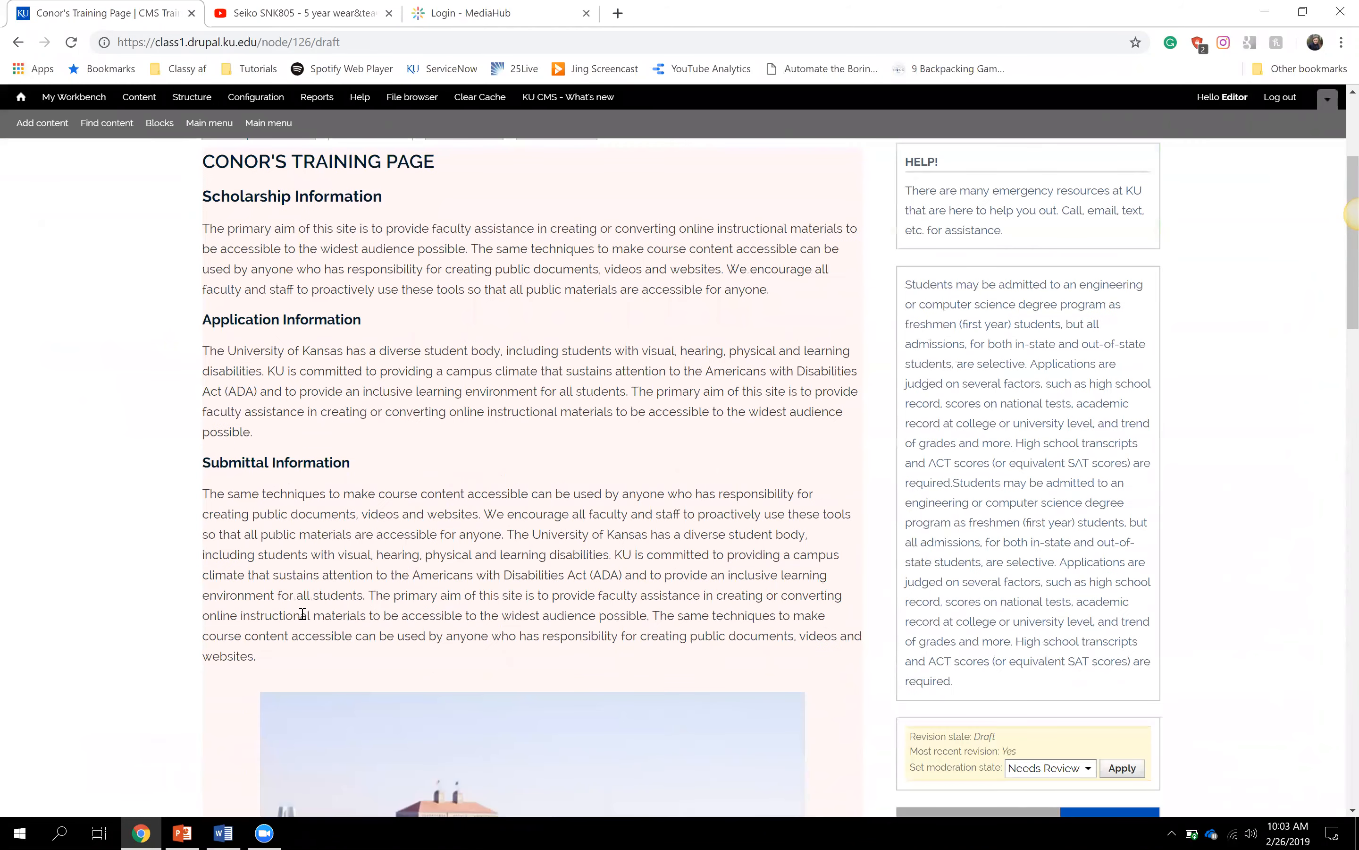
scroll(302, 613, "down", 5)
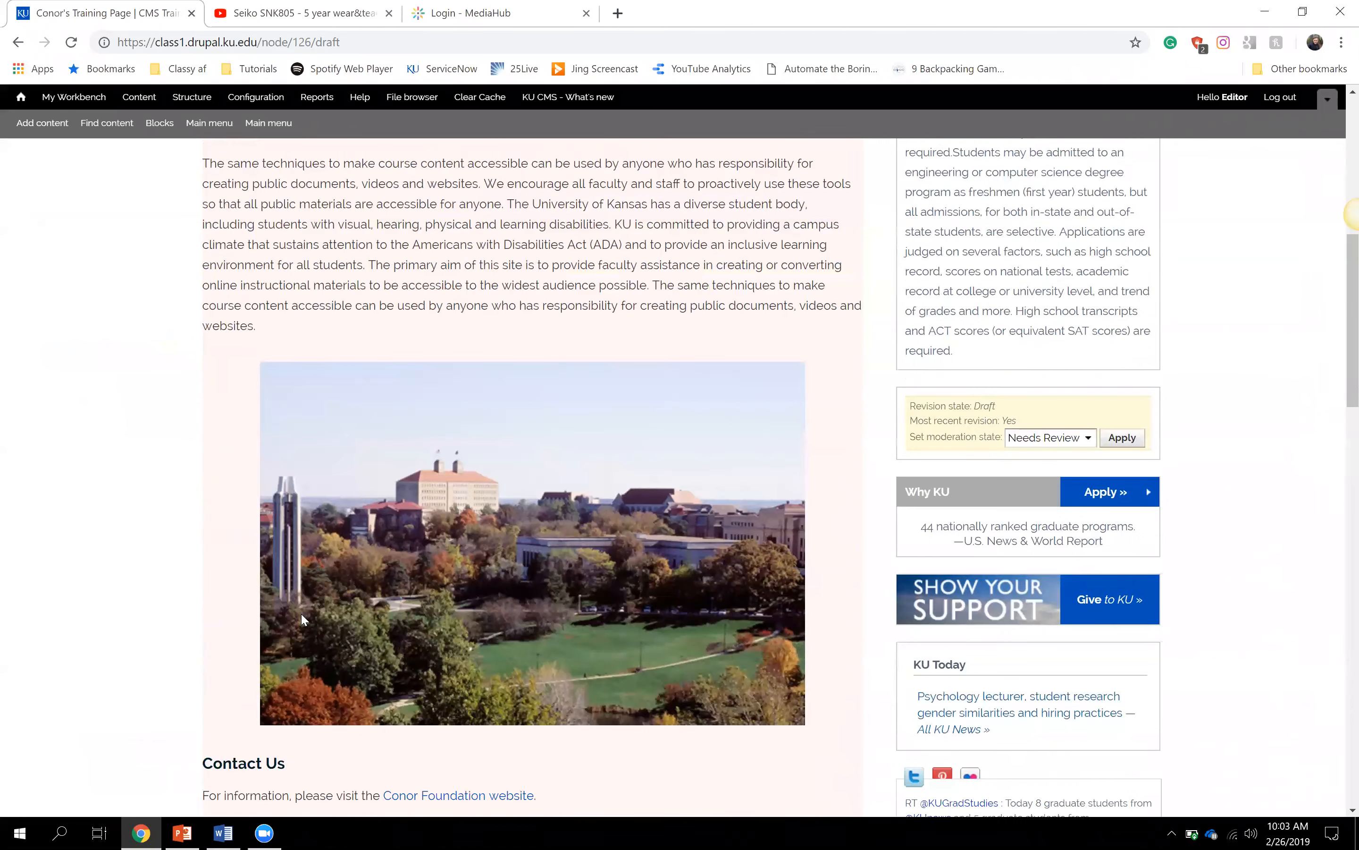
scroll(301, 619, "down", 4)
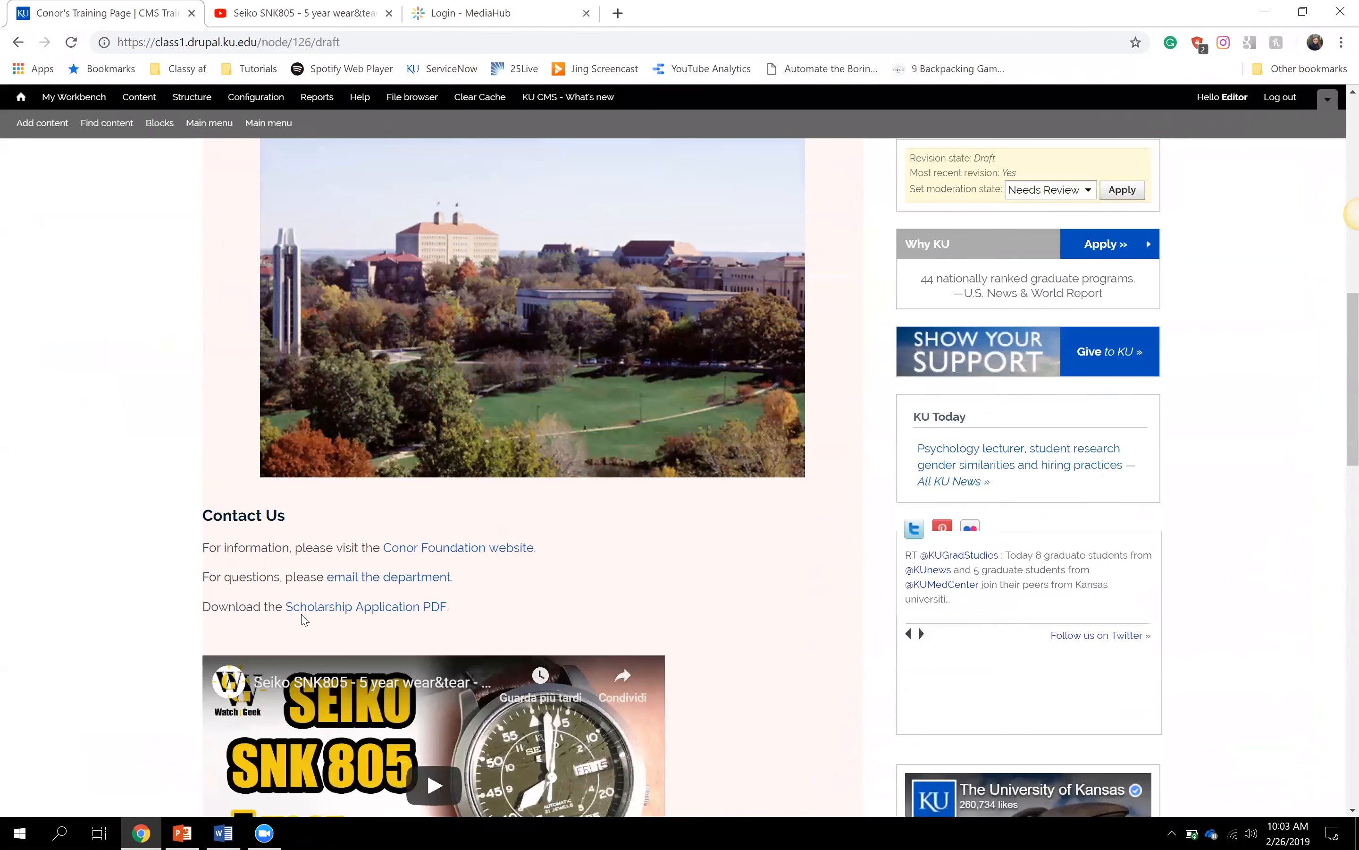
scroll(304, 620, "down", 1)
scroll(302, 619, "down", 2)
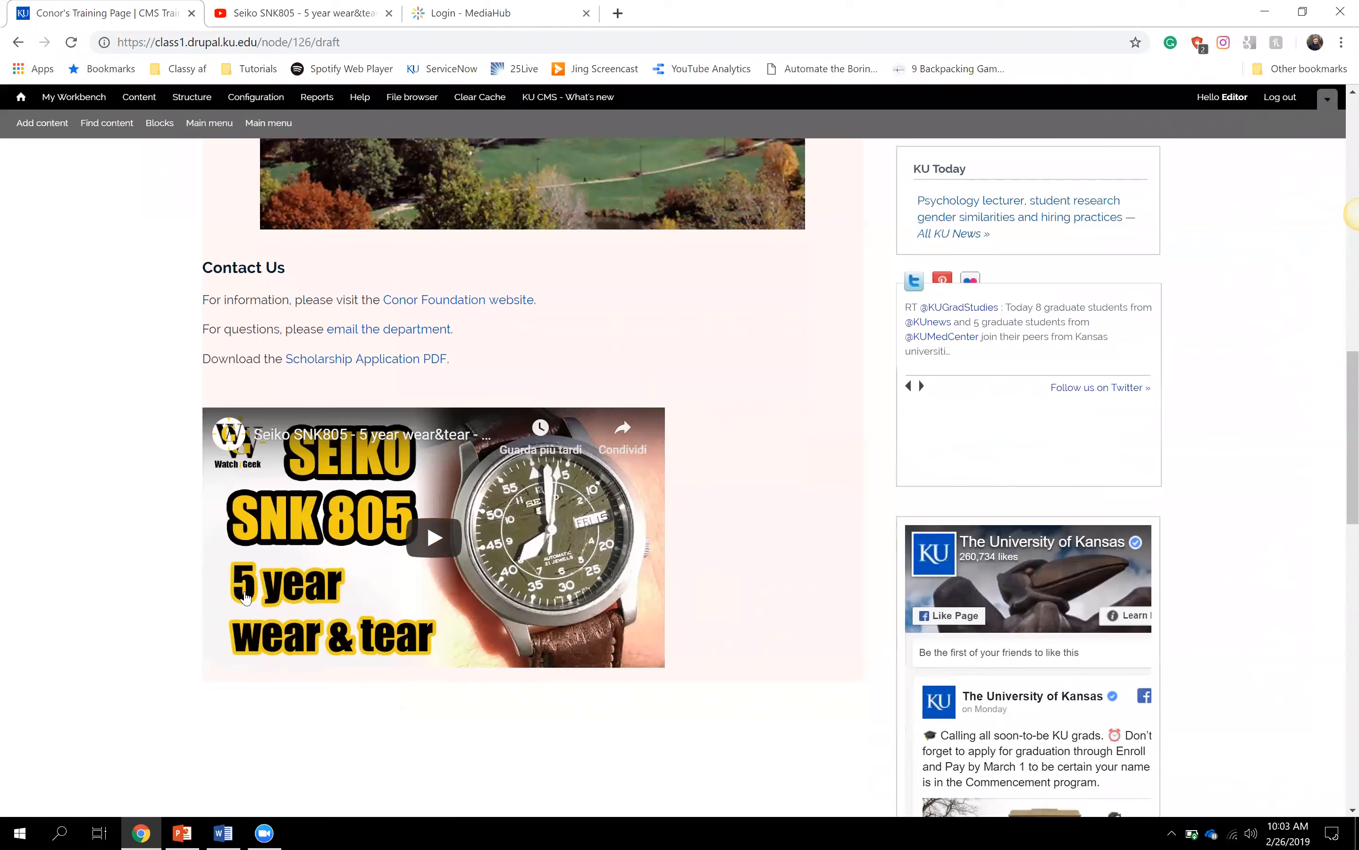
left_click(432, 538)
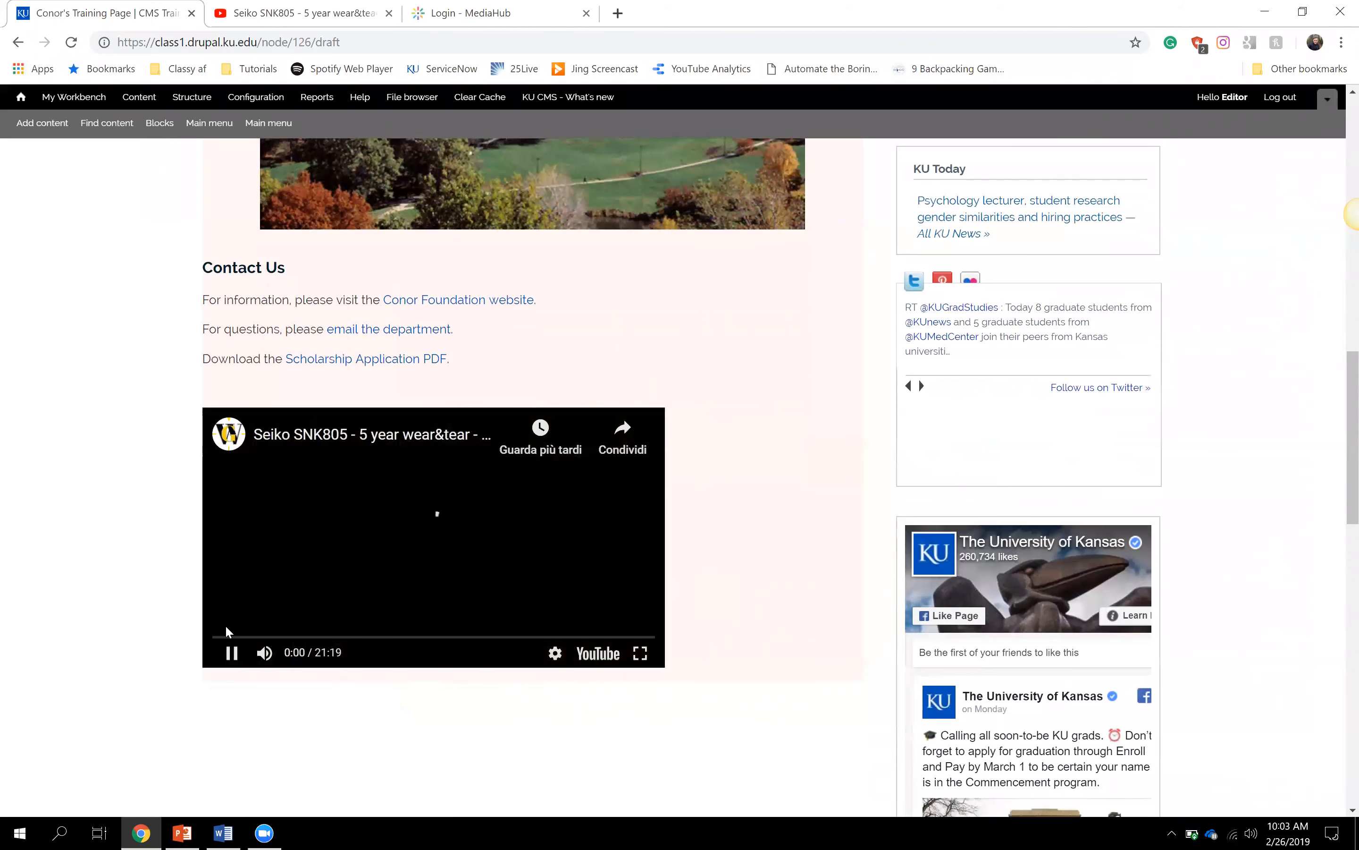
left_click(231, 652)
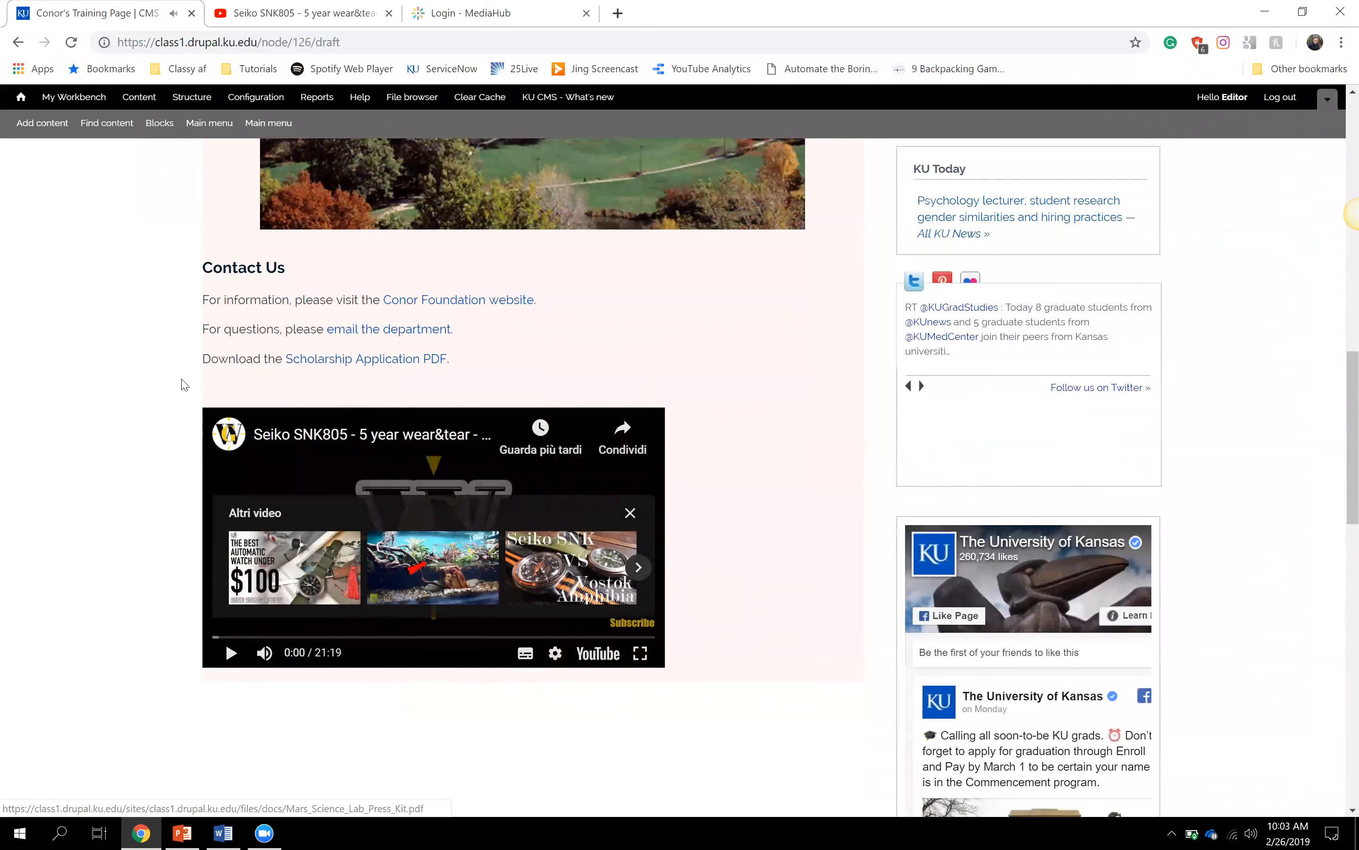
scroll(162, 395, "up", 3)
scroll(163, 396, "up", 6)
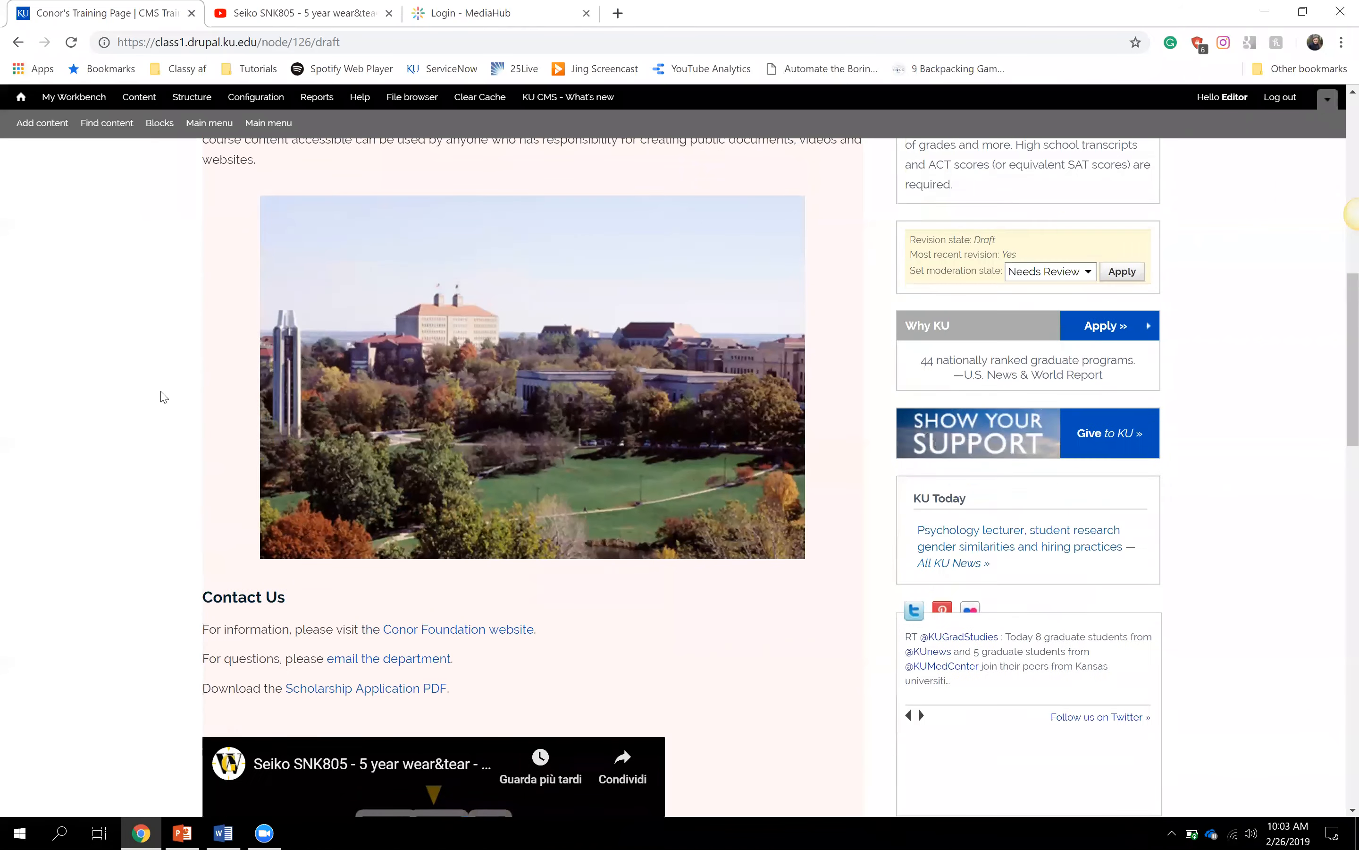
scroll(163, 397, "up", 6)
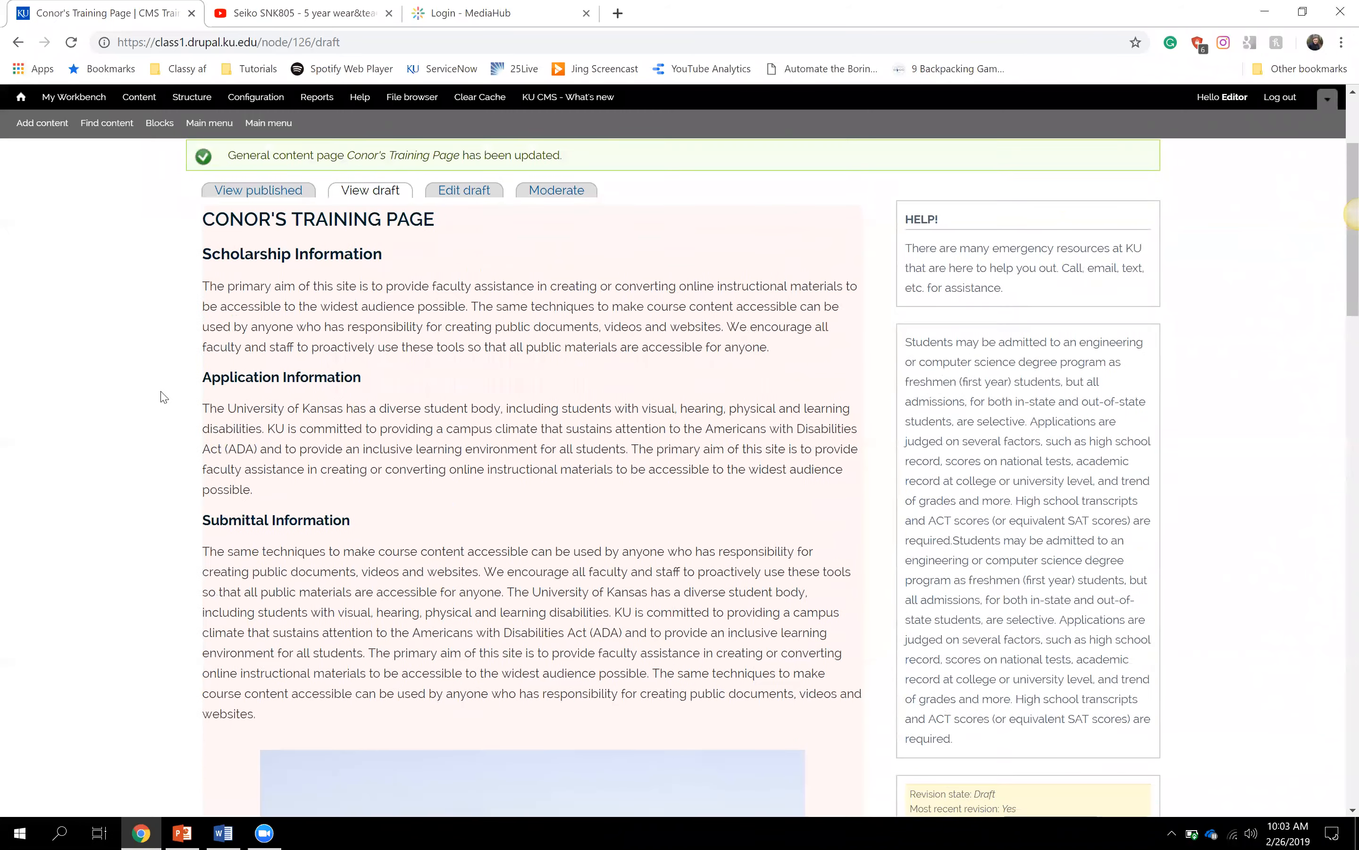
scroll(163, 396, "down", 7)
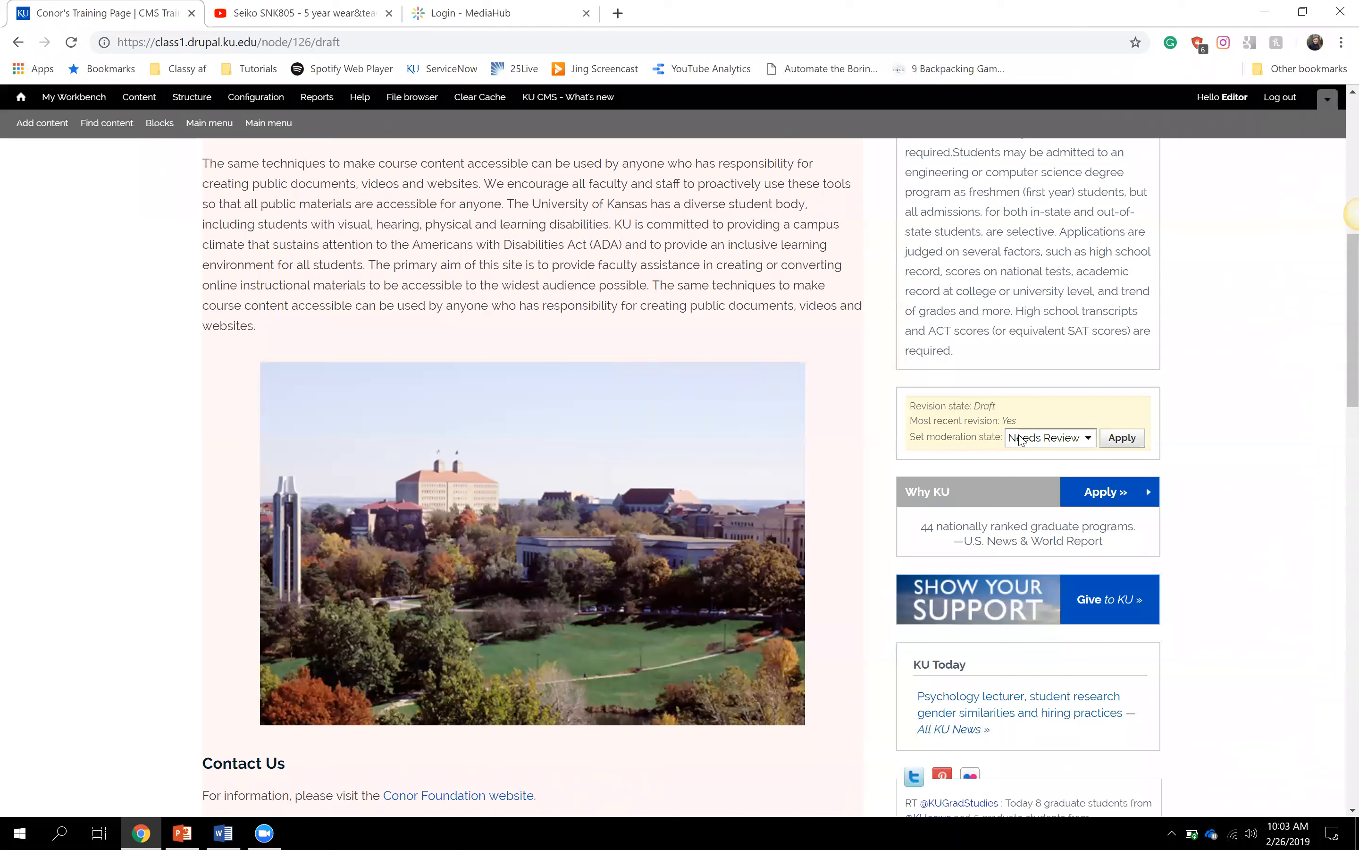
left_click(1088, 441)
- Apply the Published moderation state to Conor's Training Page and check its revision state reads Published
left_click(1061, 468)
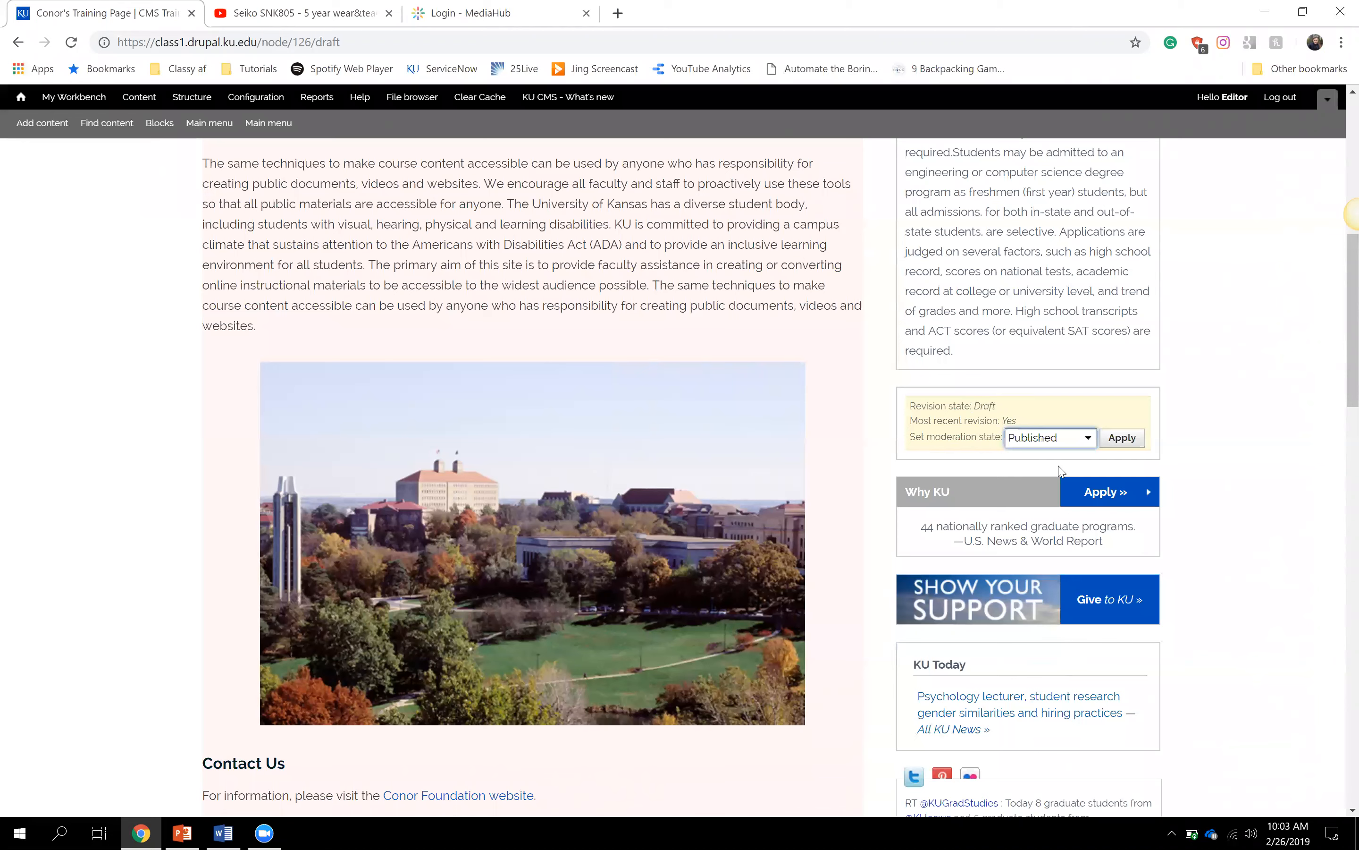
left_click(1120, 442)
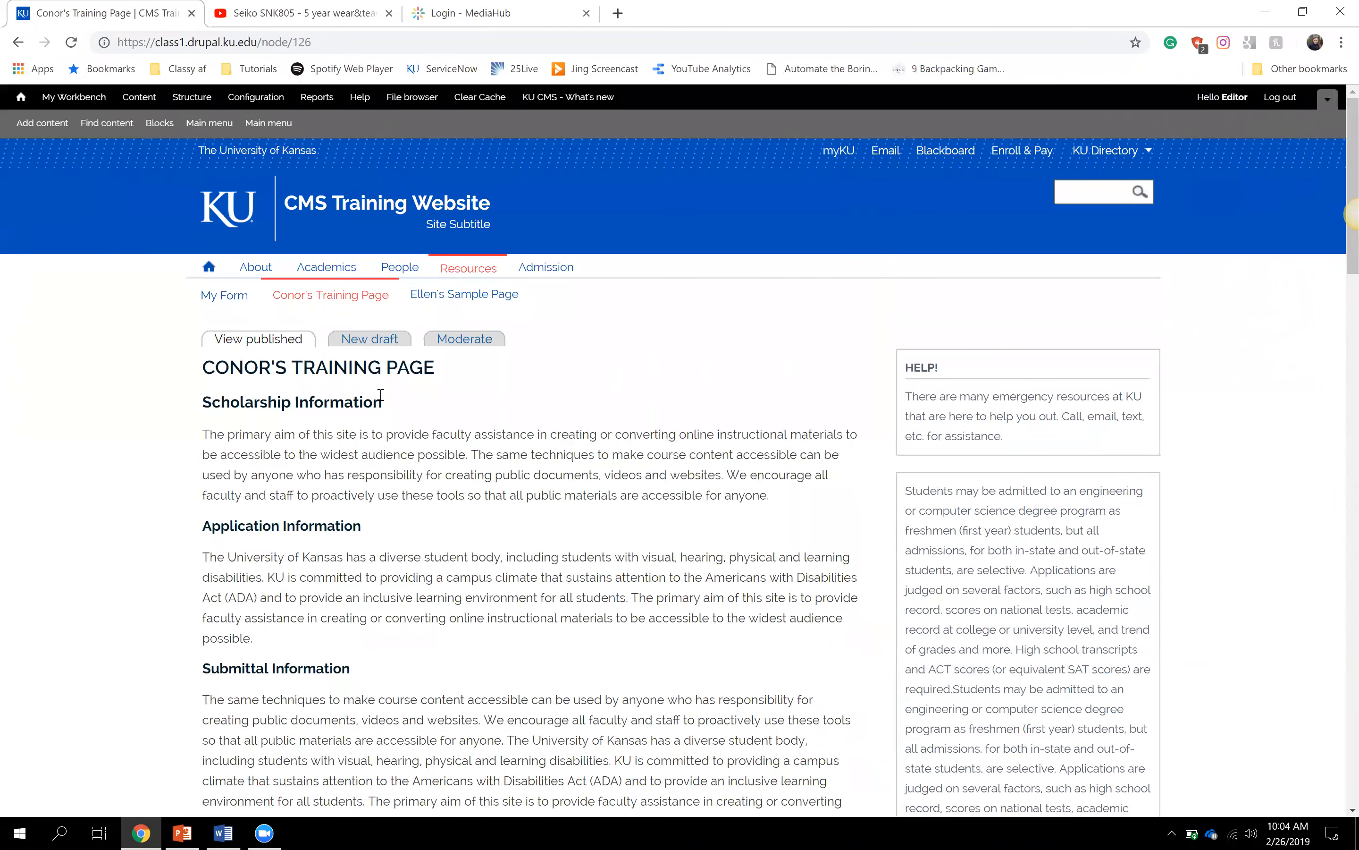
scroll(797, 408, "down", 9)
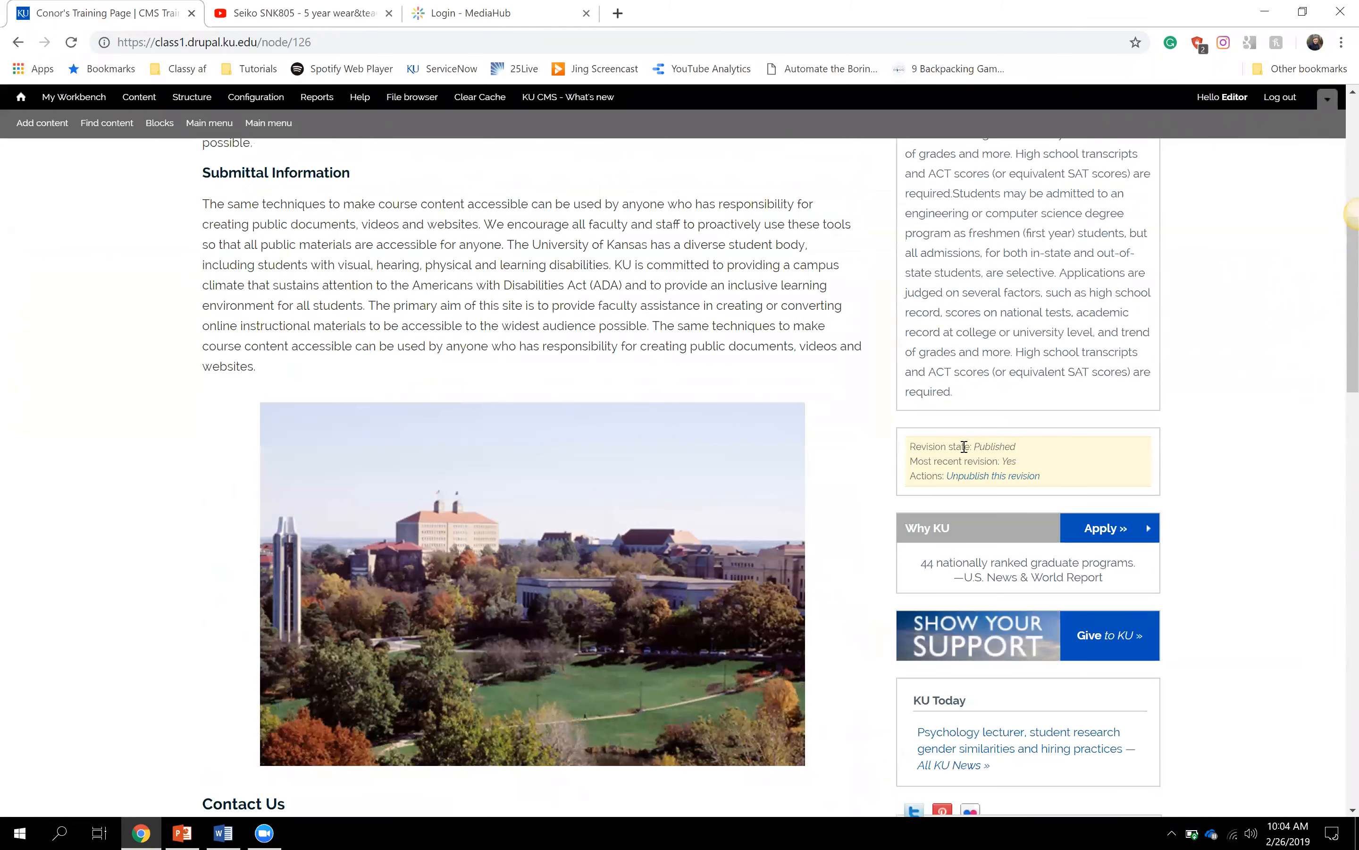
left_click_drag(1017, 446, 966, 446)
left_click(1057, 449)
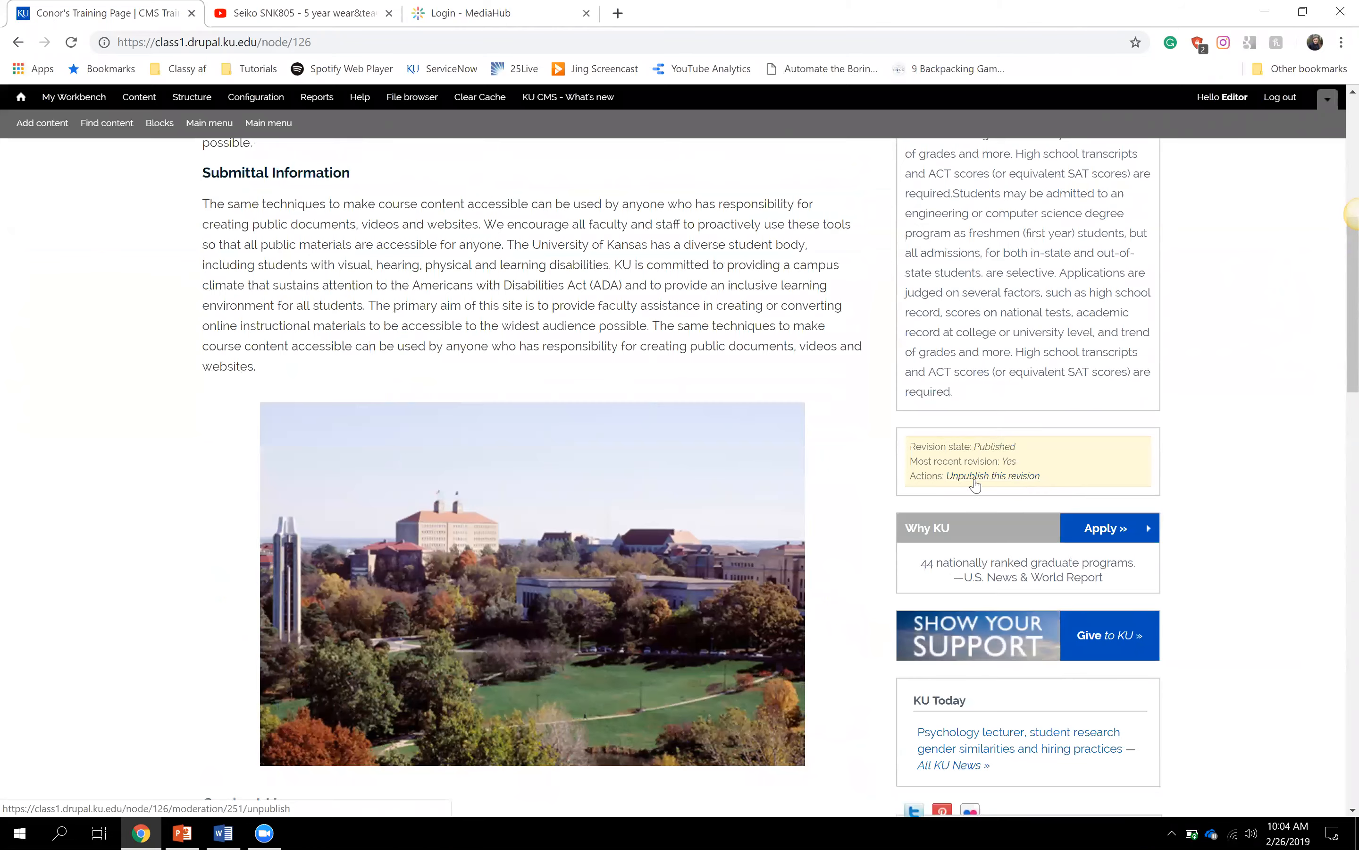
scroll(146, 390, "up", 4)
scroll(146, 390, "up", 5)
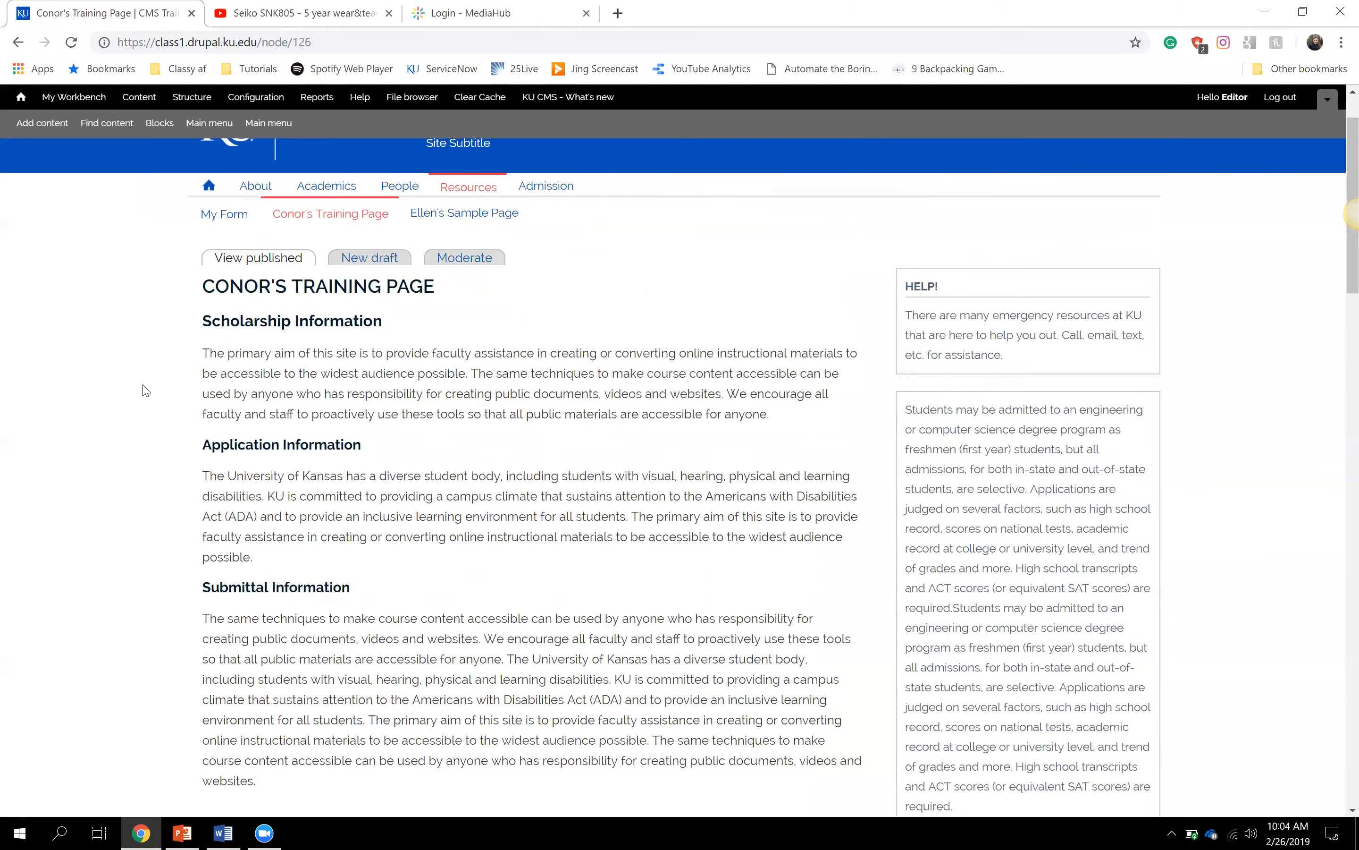
scroll(145, 390, "down", 18)
scroll(145, 390, "down", 3)
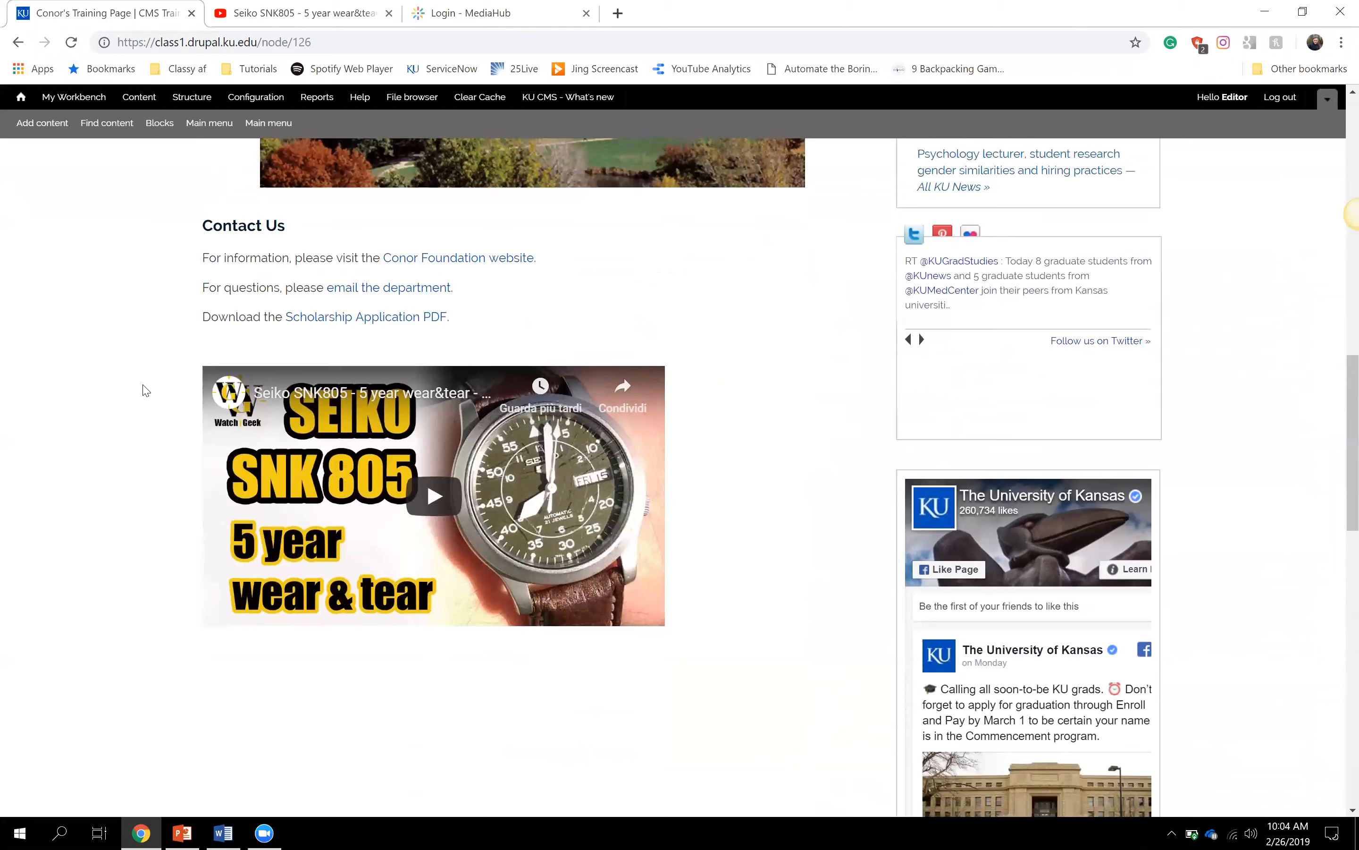
scroll(146, 390, "up", 14)
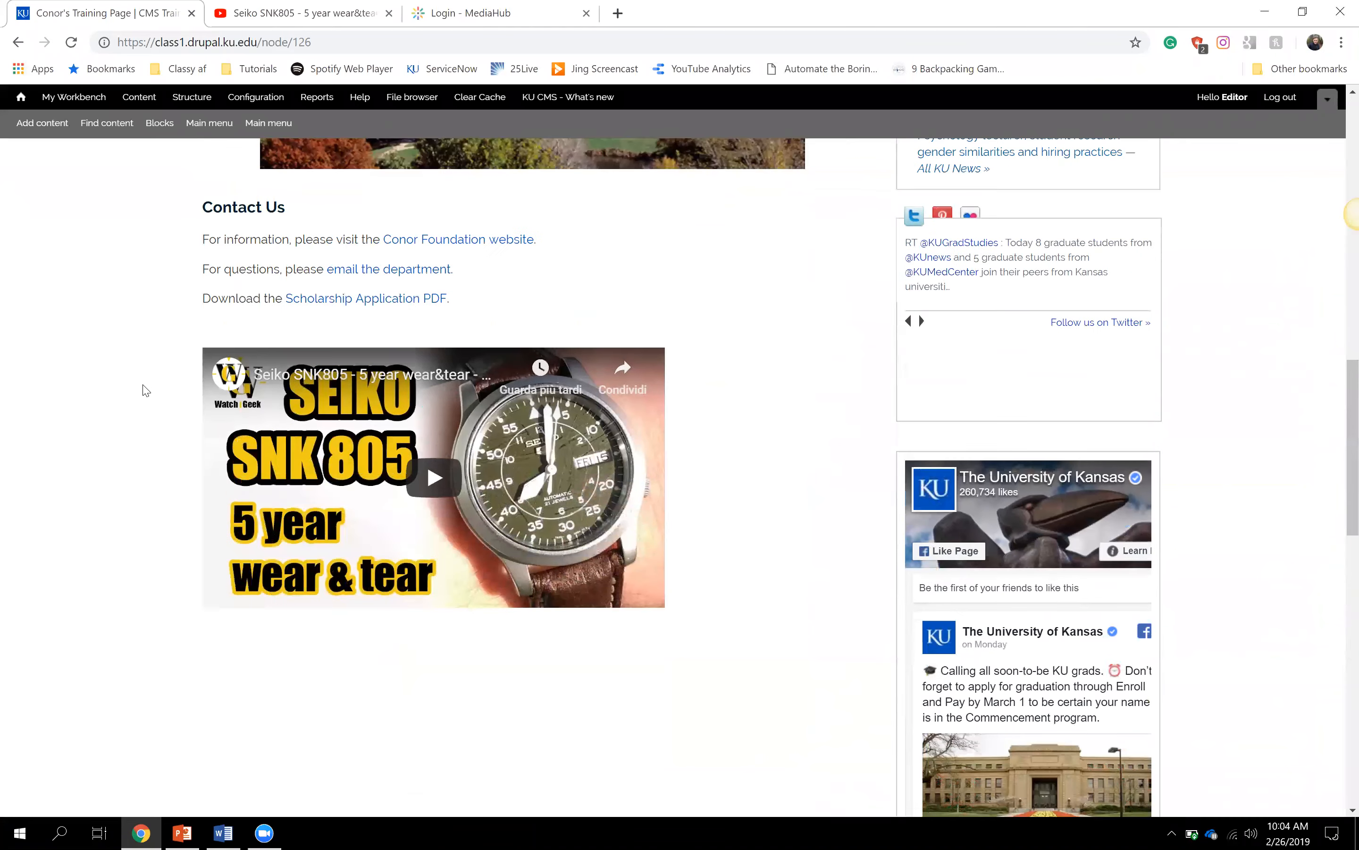
scroll(145, 390, "up", 2)
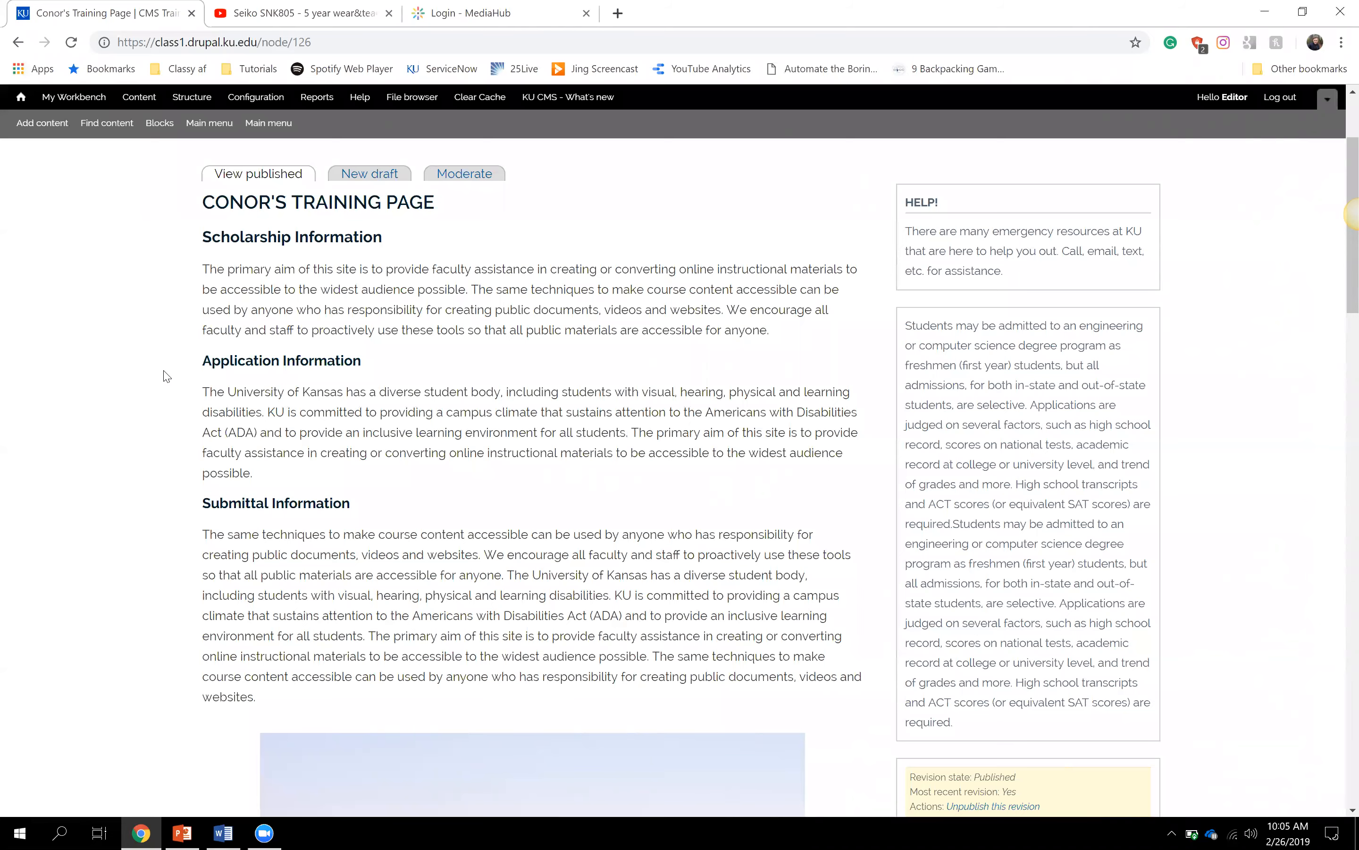
- Look over Conor's Training Page, then go to Add content to see the content types
scroll(166, 377, "down", 5)
scroll(180, 396, "up", 3)
scroll(182, 399, "up", 5)
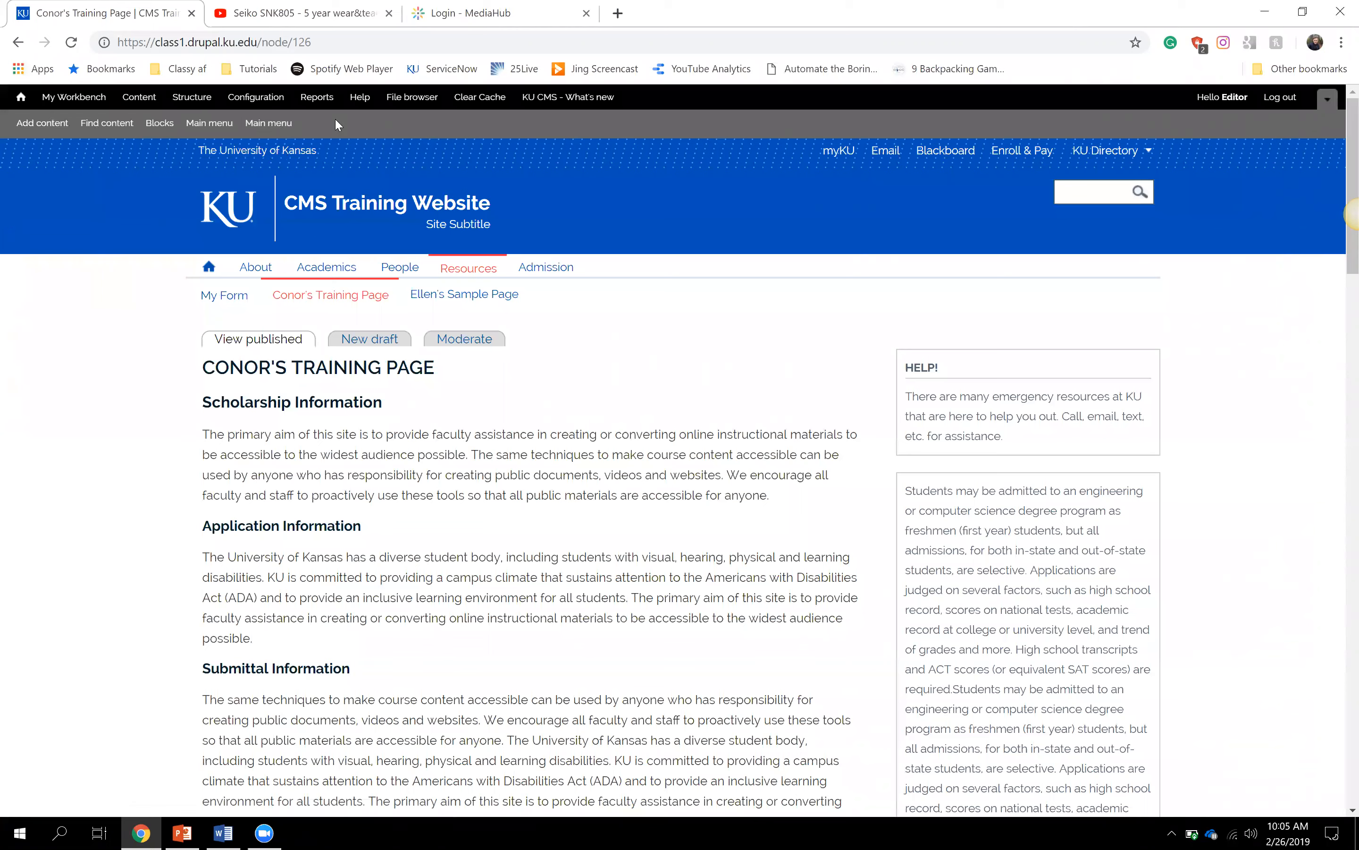
left_click(50, 128)
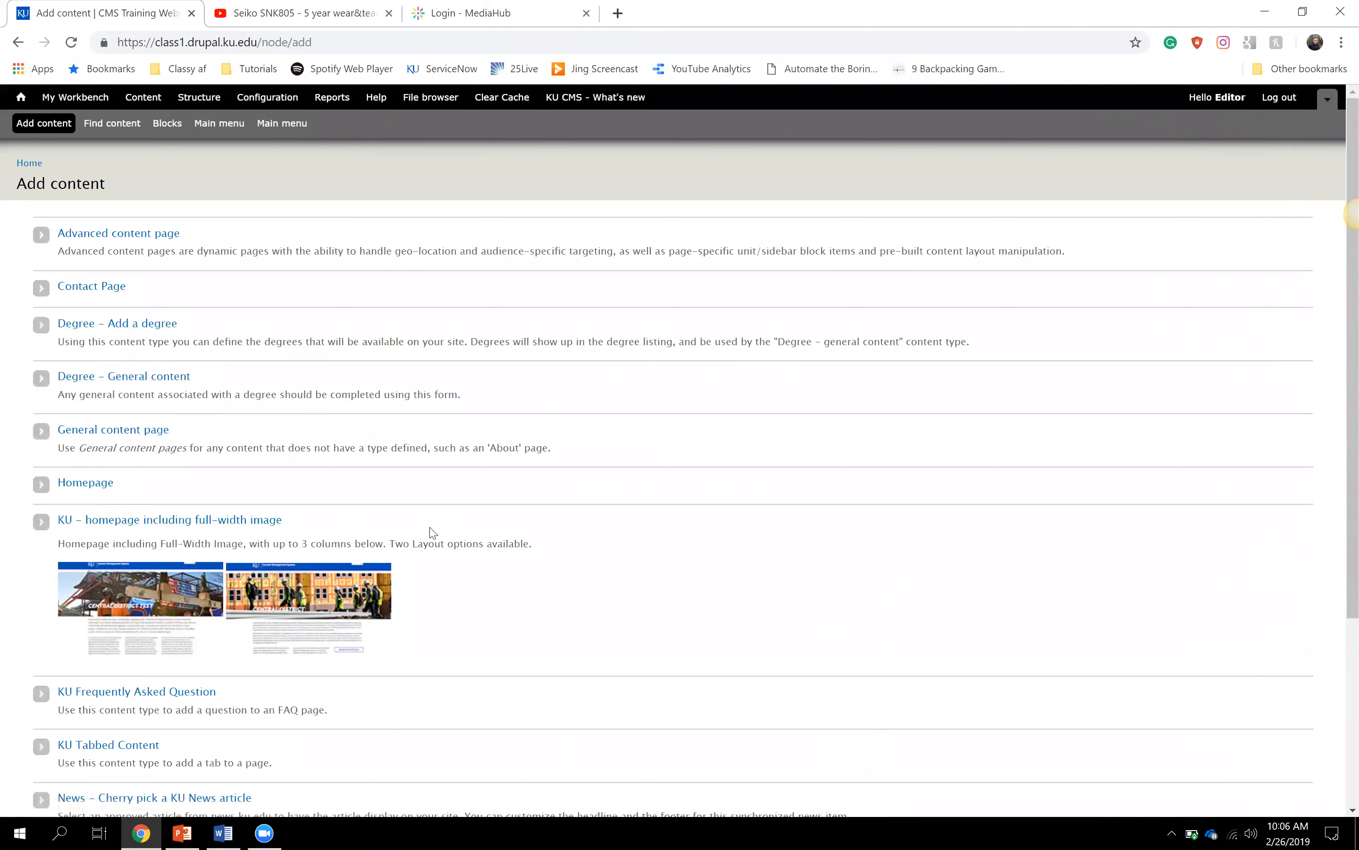
- Choose General content page from the Add content list to get a blank creation form
scroll(432, 533, "down", 4)
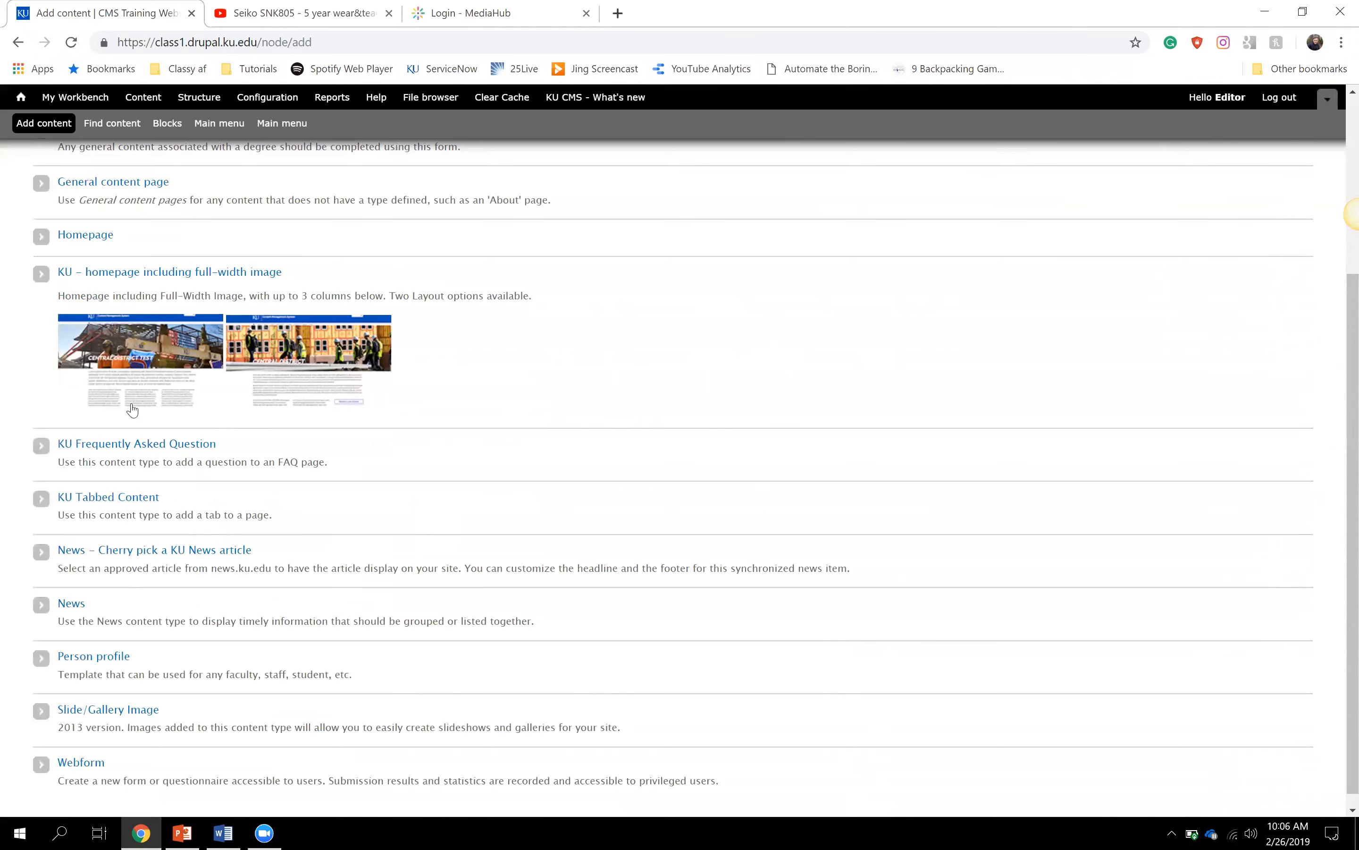
scroll(106, 695, "down", 1)
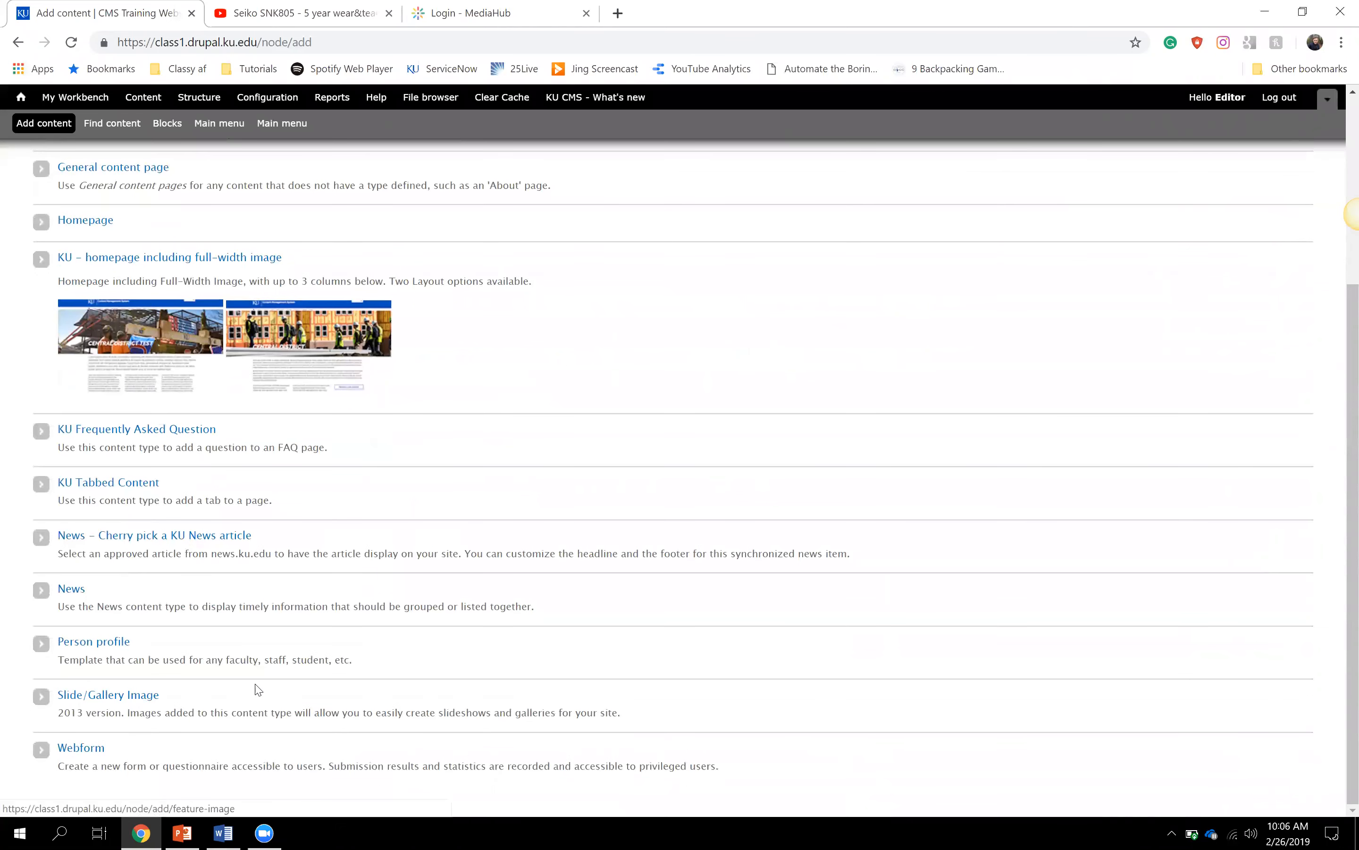
scroll(259, 690, "up", 2)
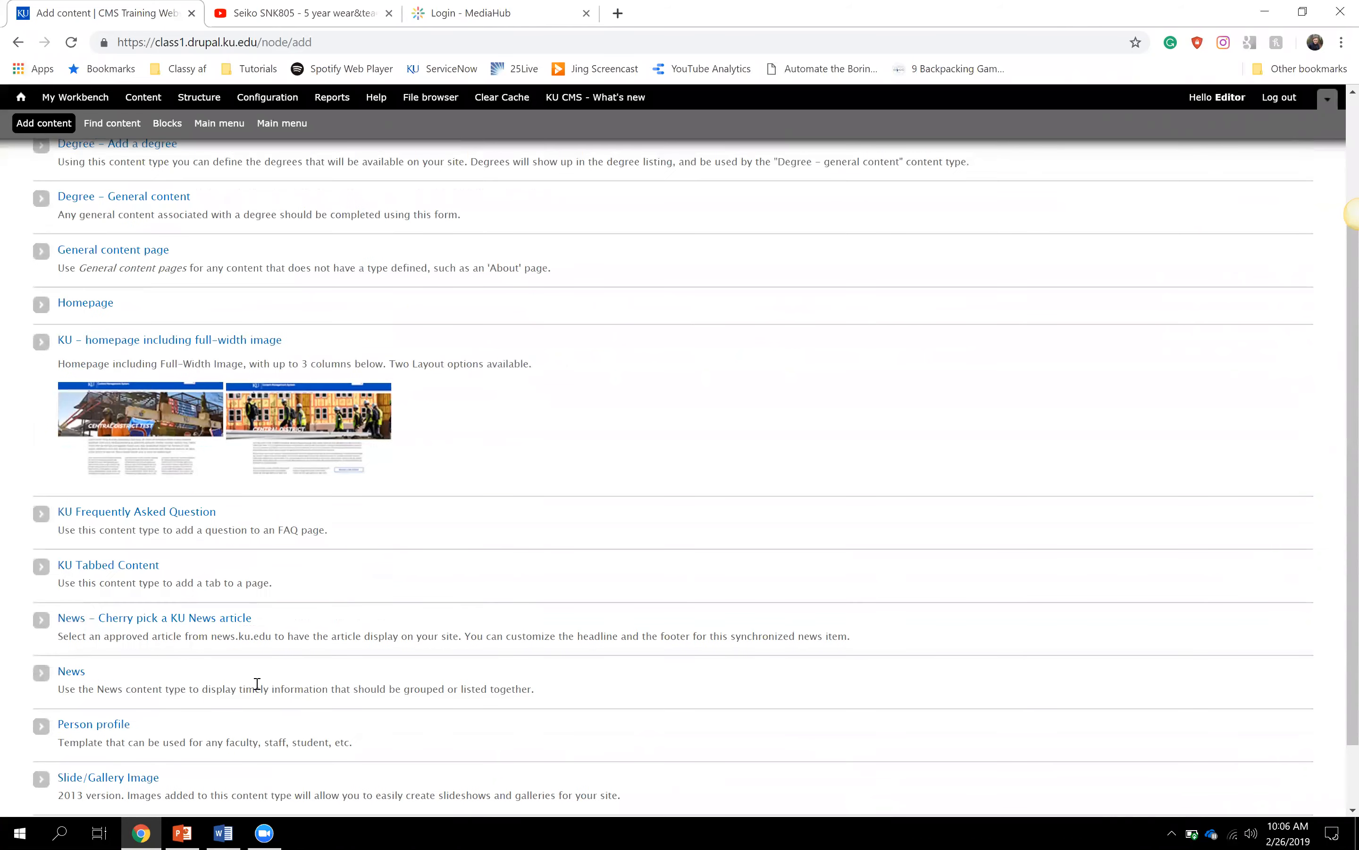
scroll(257, 683, "up", 4)
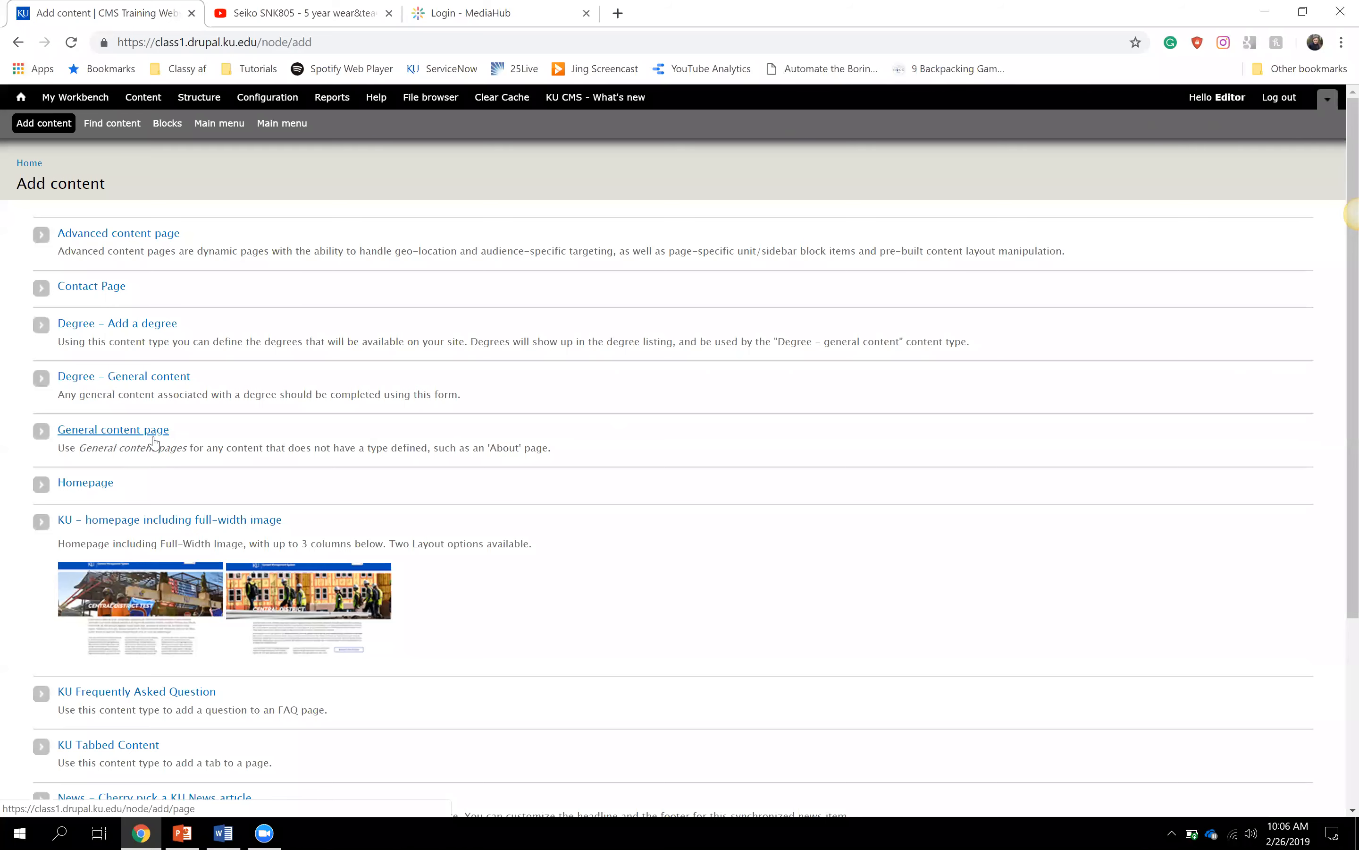
left_click(154, 438)
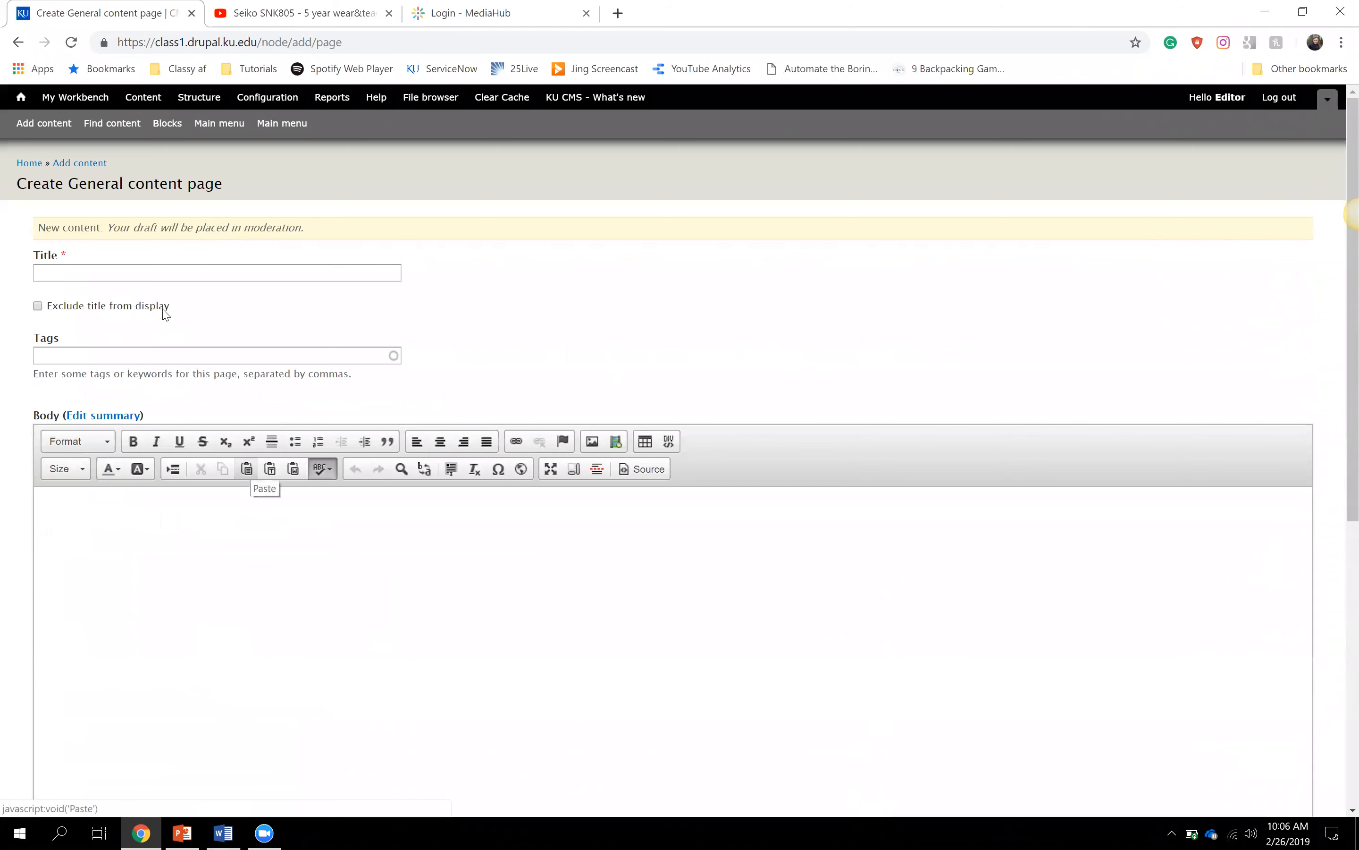
- Enter 'The Second Training Page' as the new page's title
left_click(130, 276)
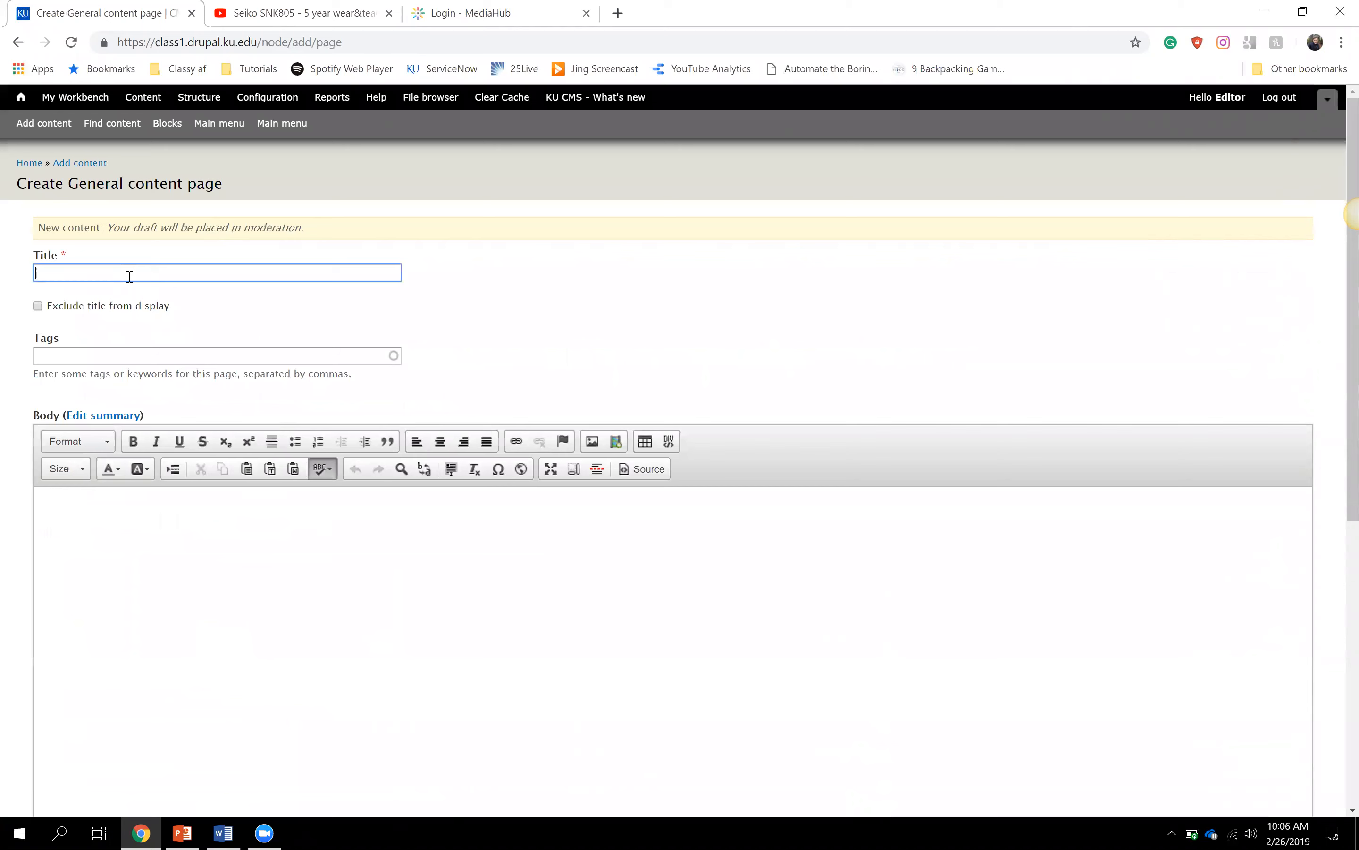
type("The Second Training Page")
left_click(427, 293)
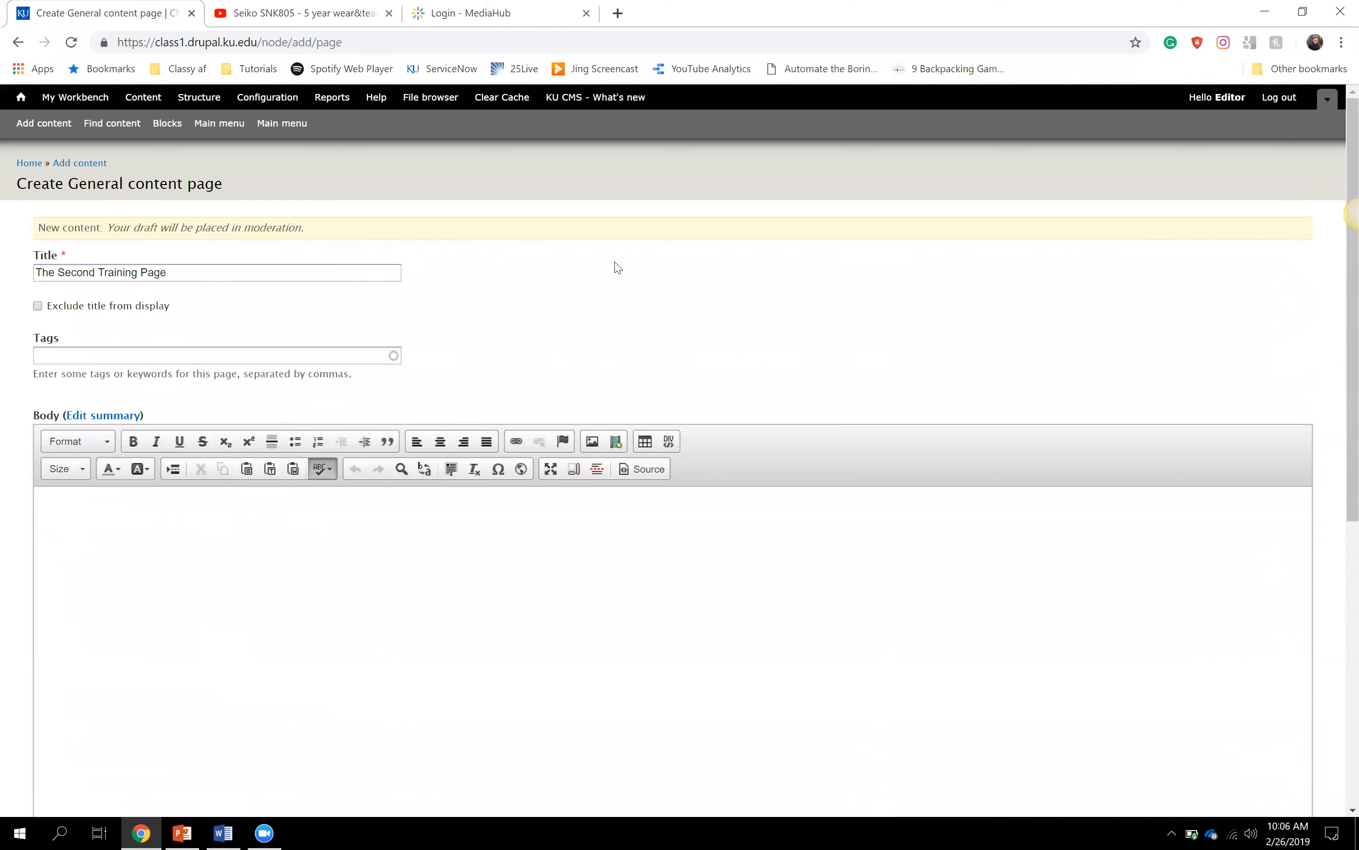
scroll(632, 272, "down", 10)
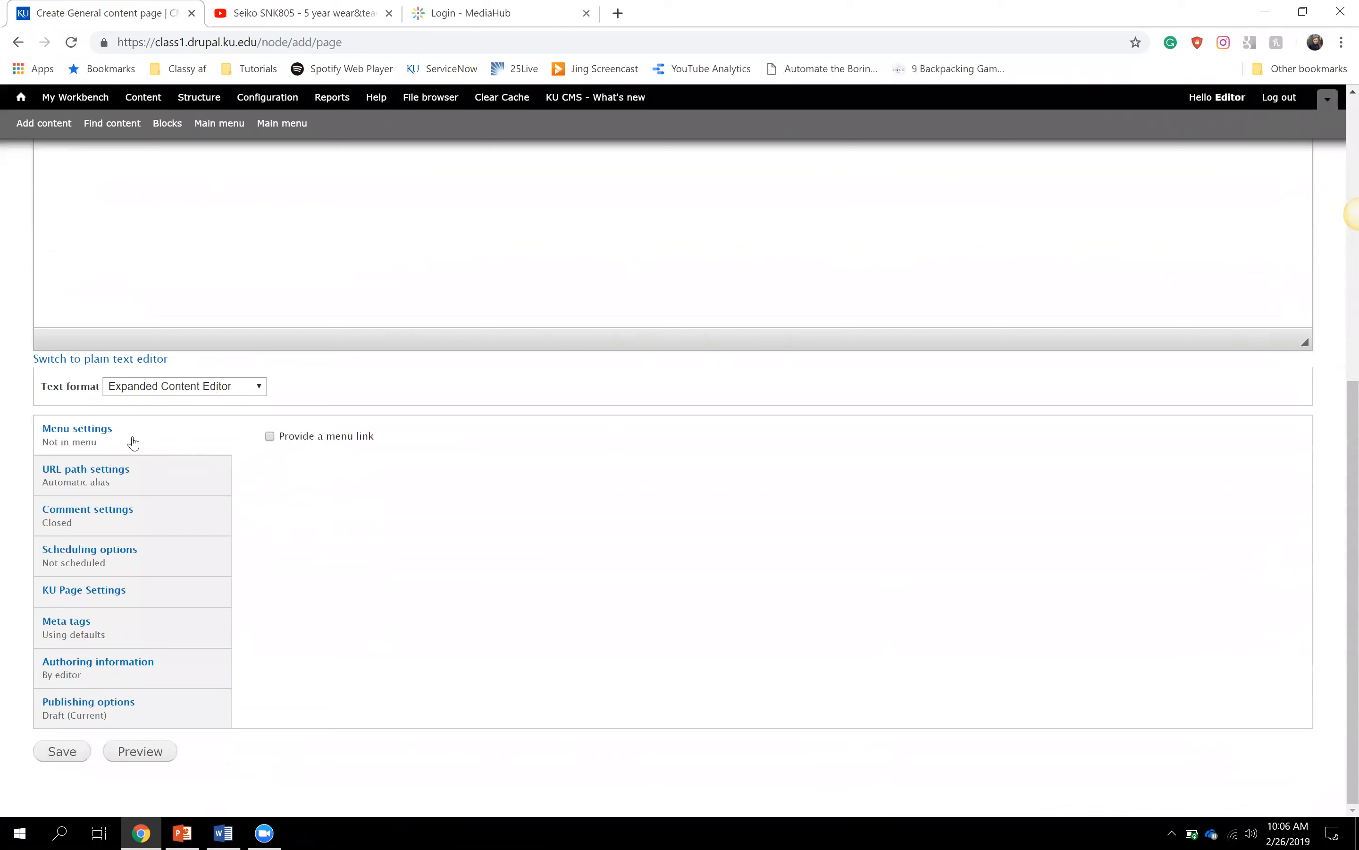
- Enable Provide a menu link titled The Second Training Page and check the homepage's menu structure
left_click(271, 437)
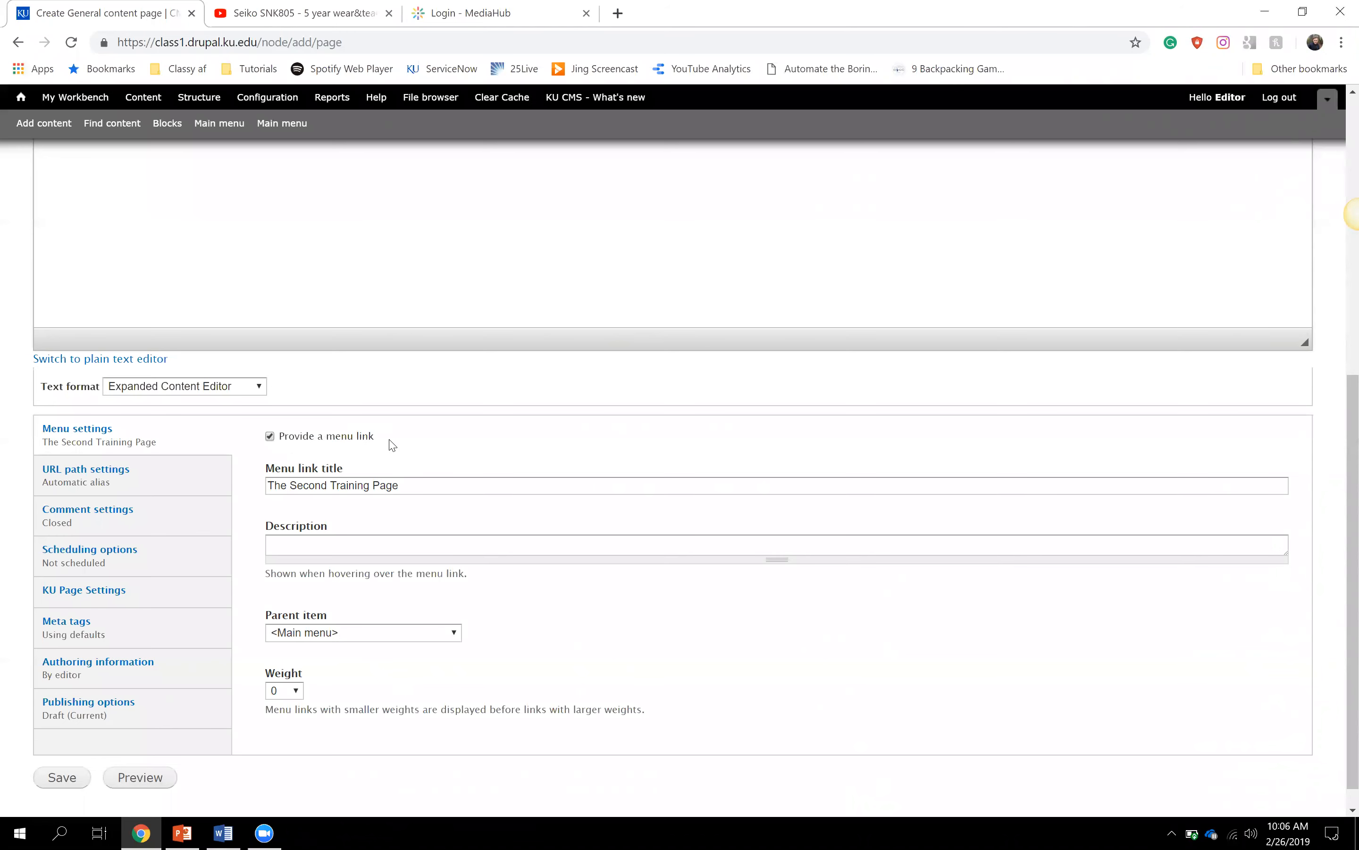
left_click(270, 480)
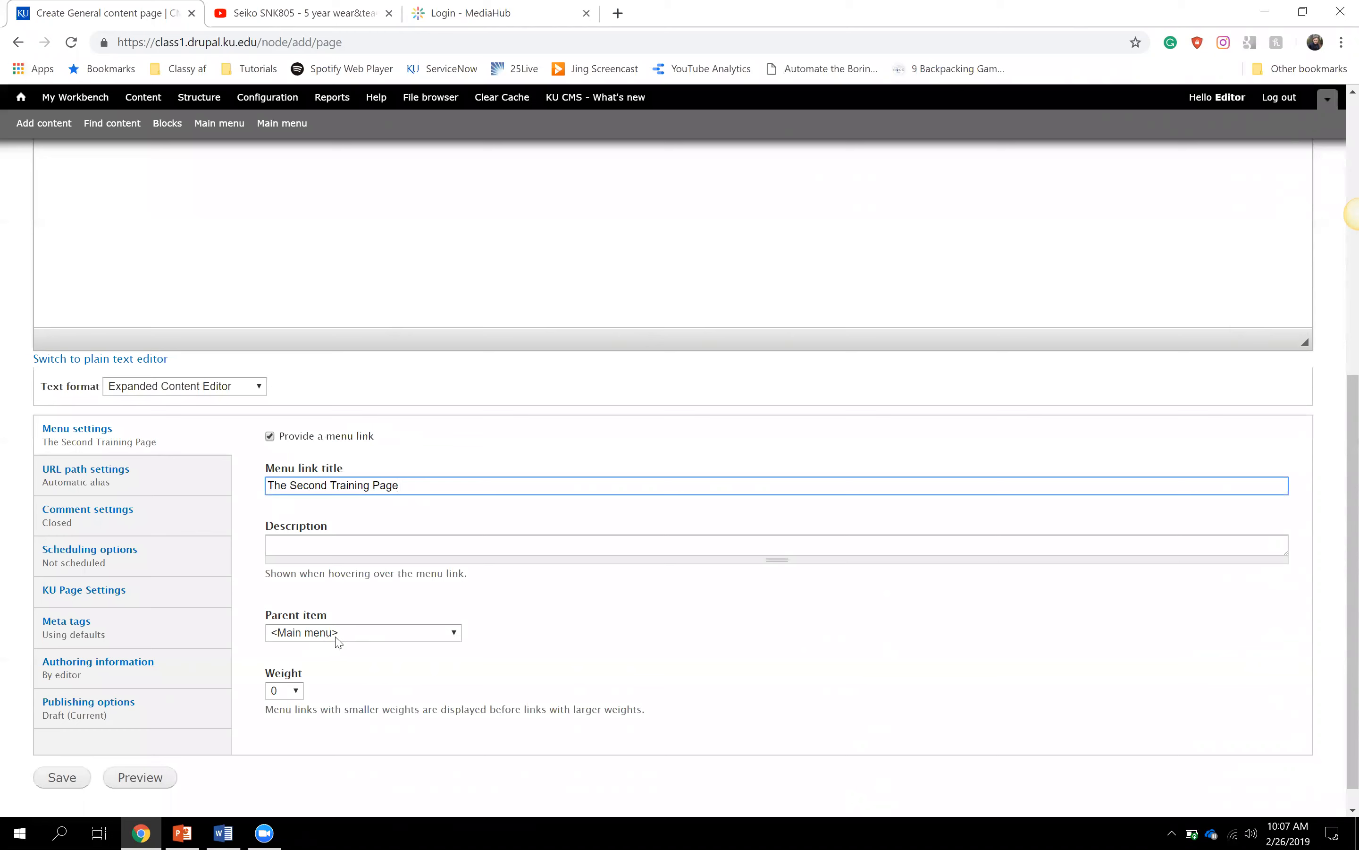
right_click(21, 94)
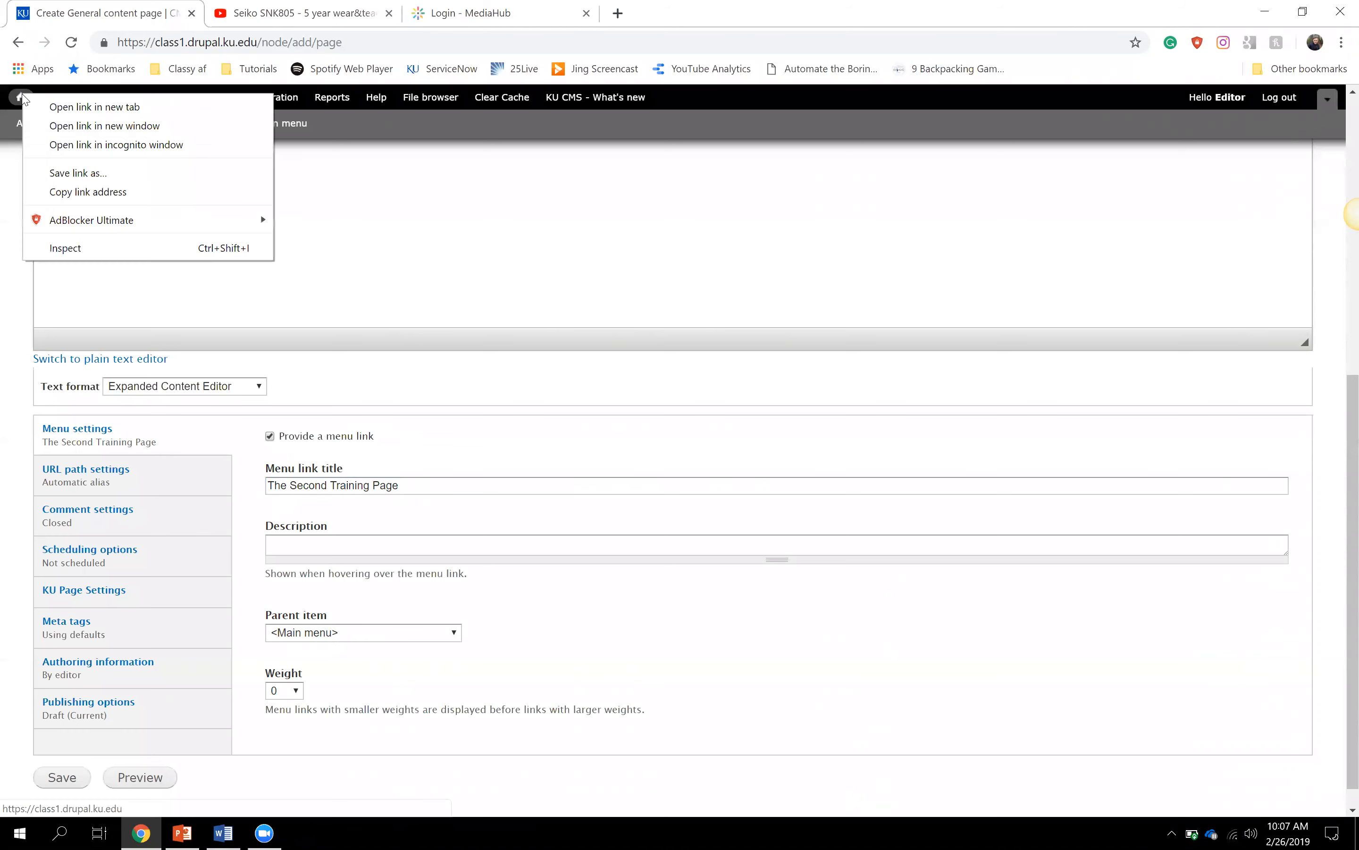
left_click(84, 106)
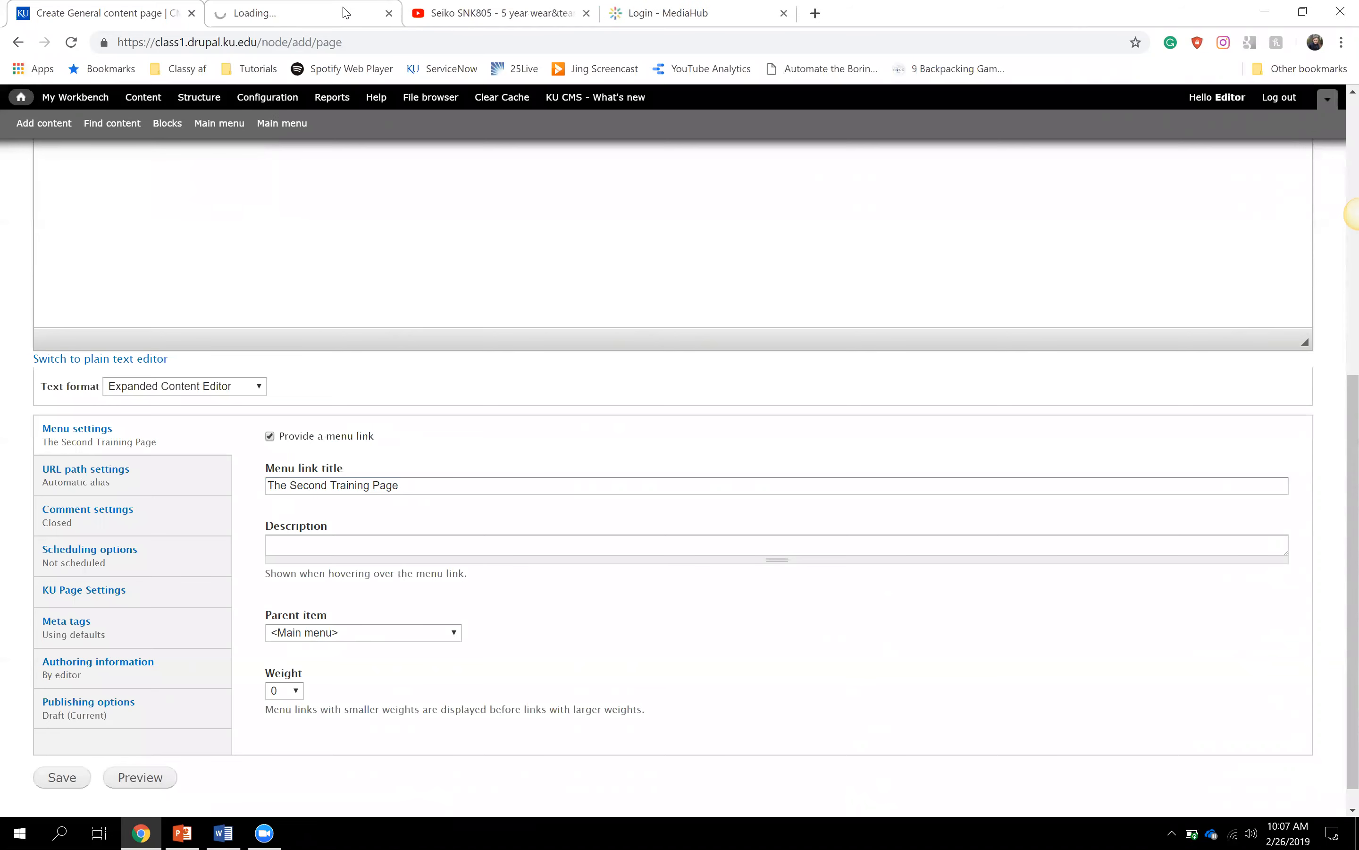
left_click(321, 14)
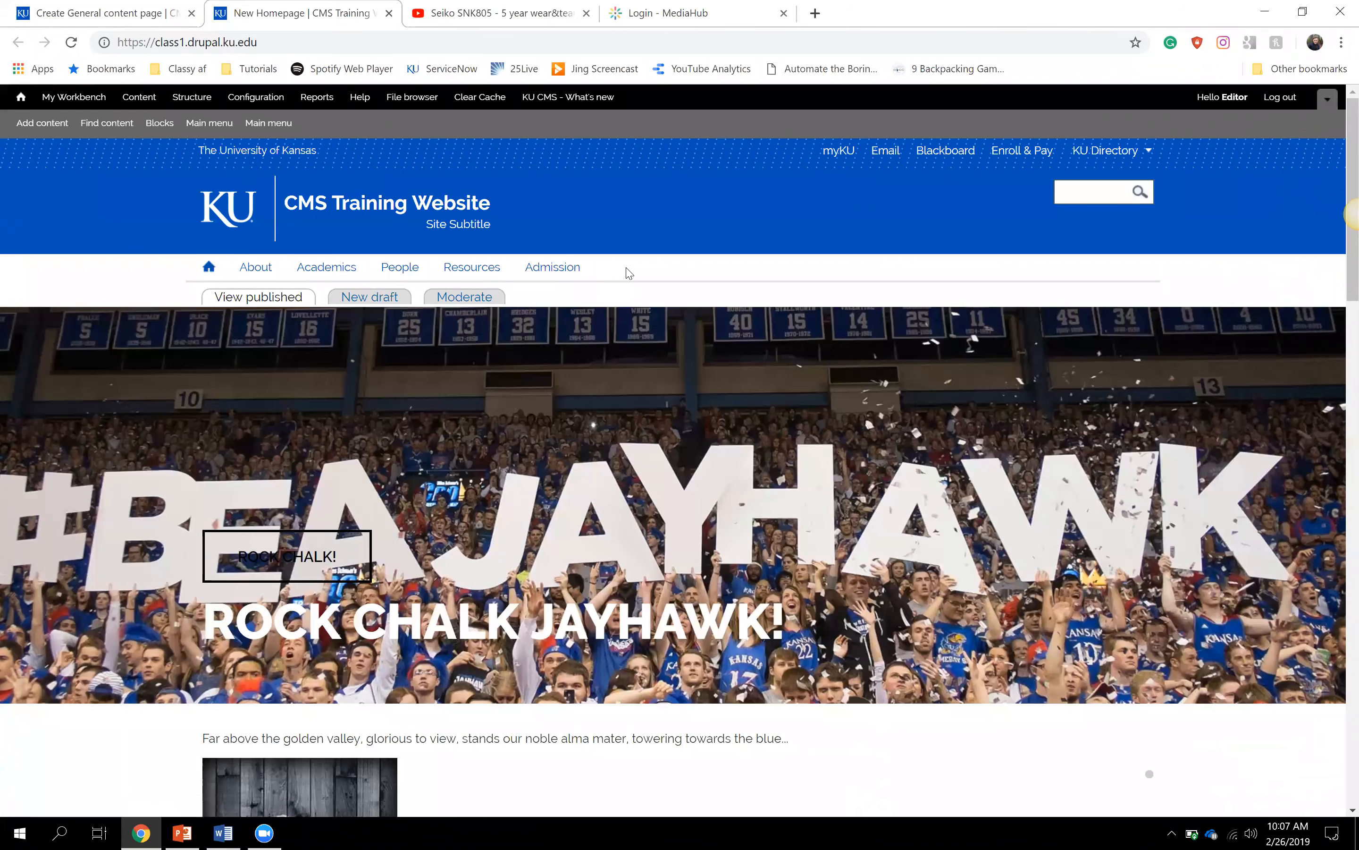
left_click(98, 9)
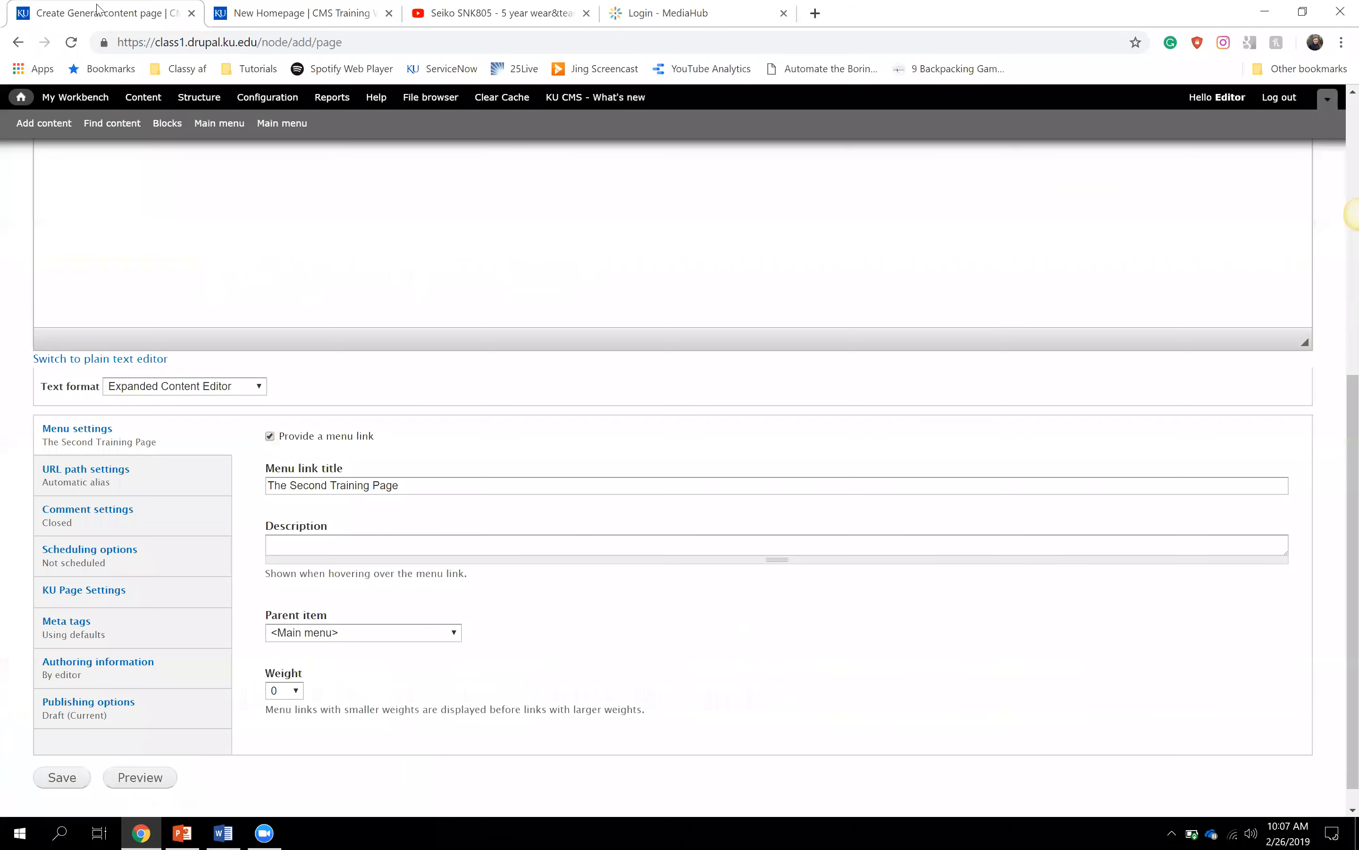
- Set the menu link's parent item to Resources
left_click(382, 632)
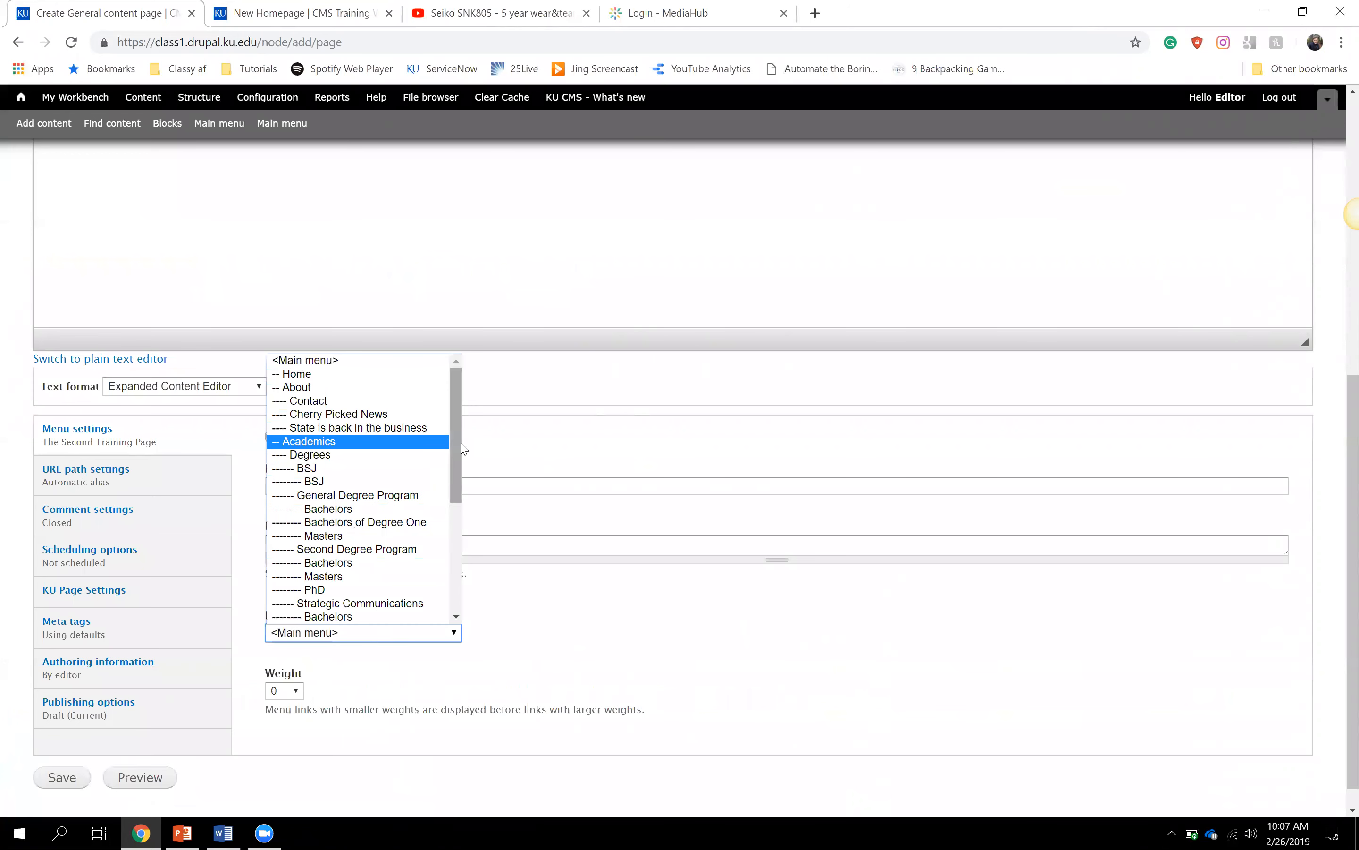
scroll(458, 499, "down", 1)
left_click_drag(458, 499, 458, 580)
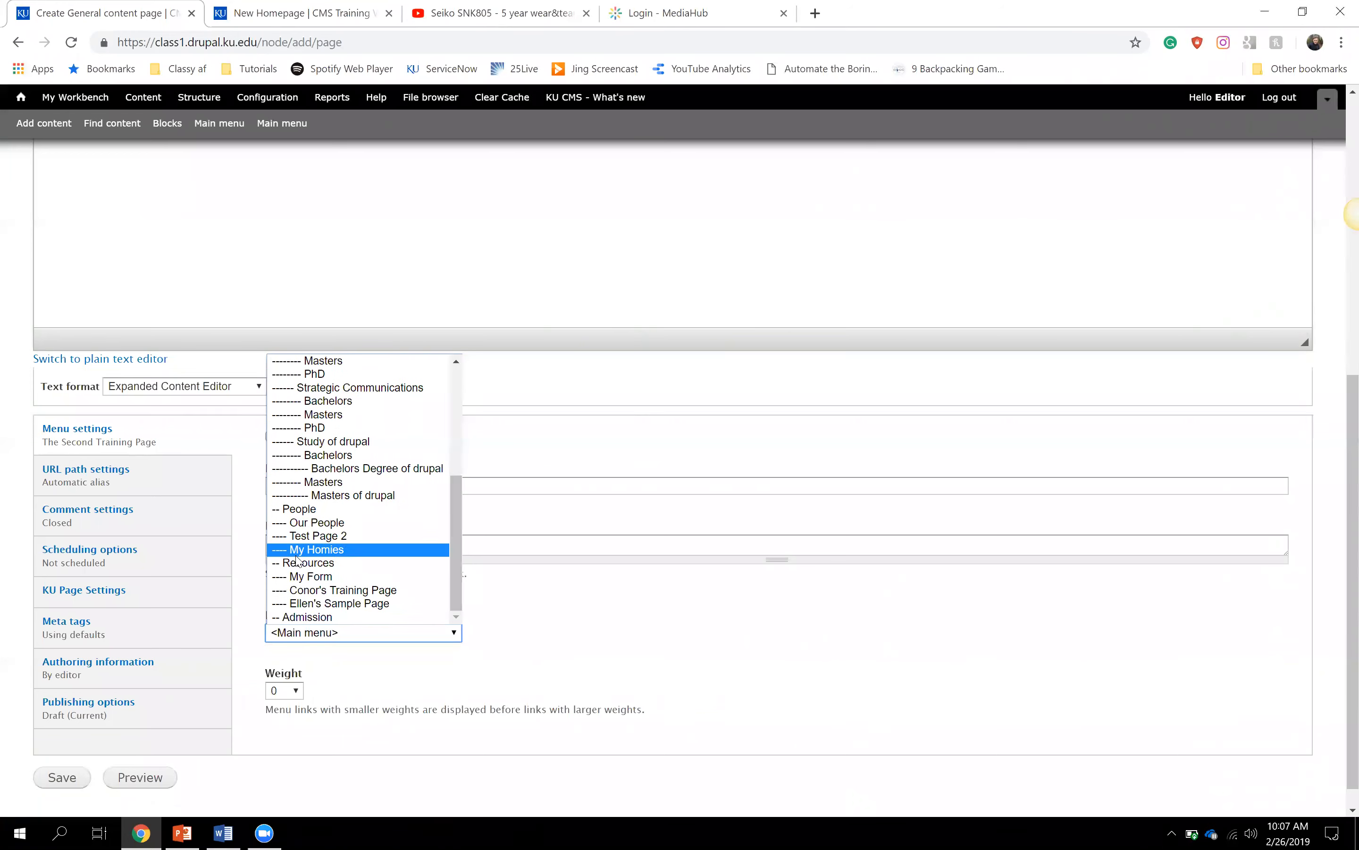
left_click(334, 563)
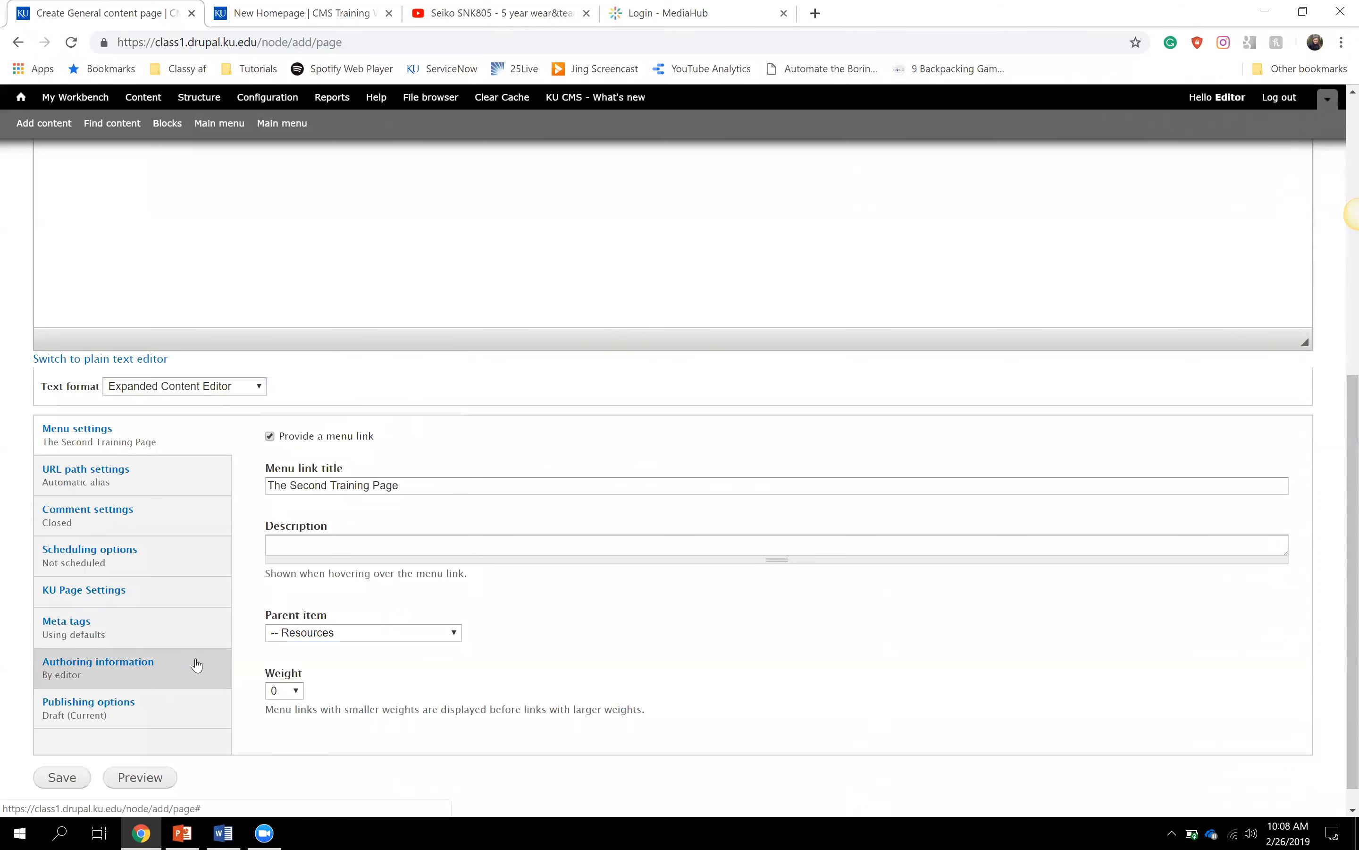
scroll(245, 667, "up", 7)
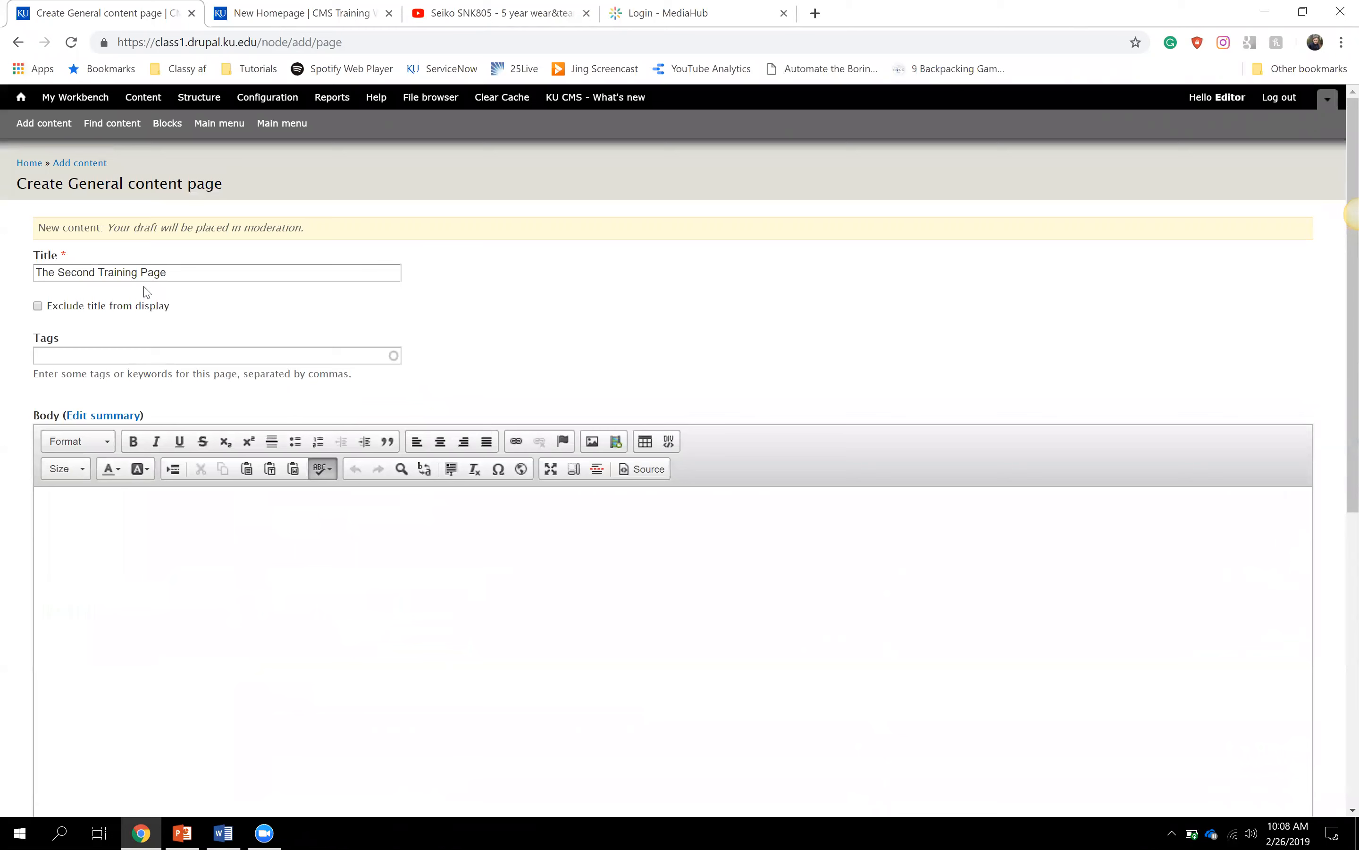
left_click(204, 271)
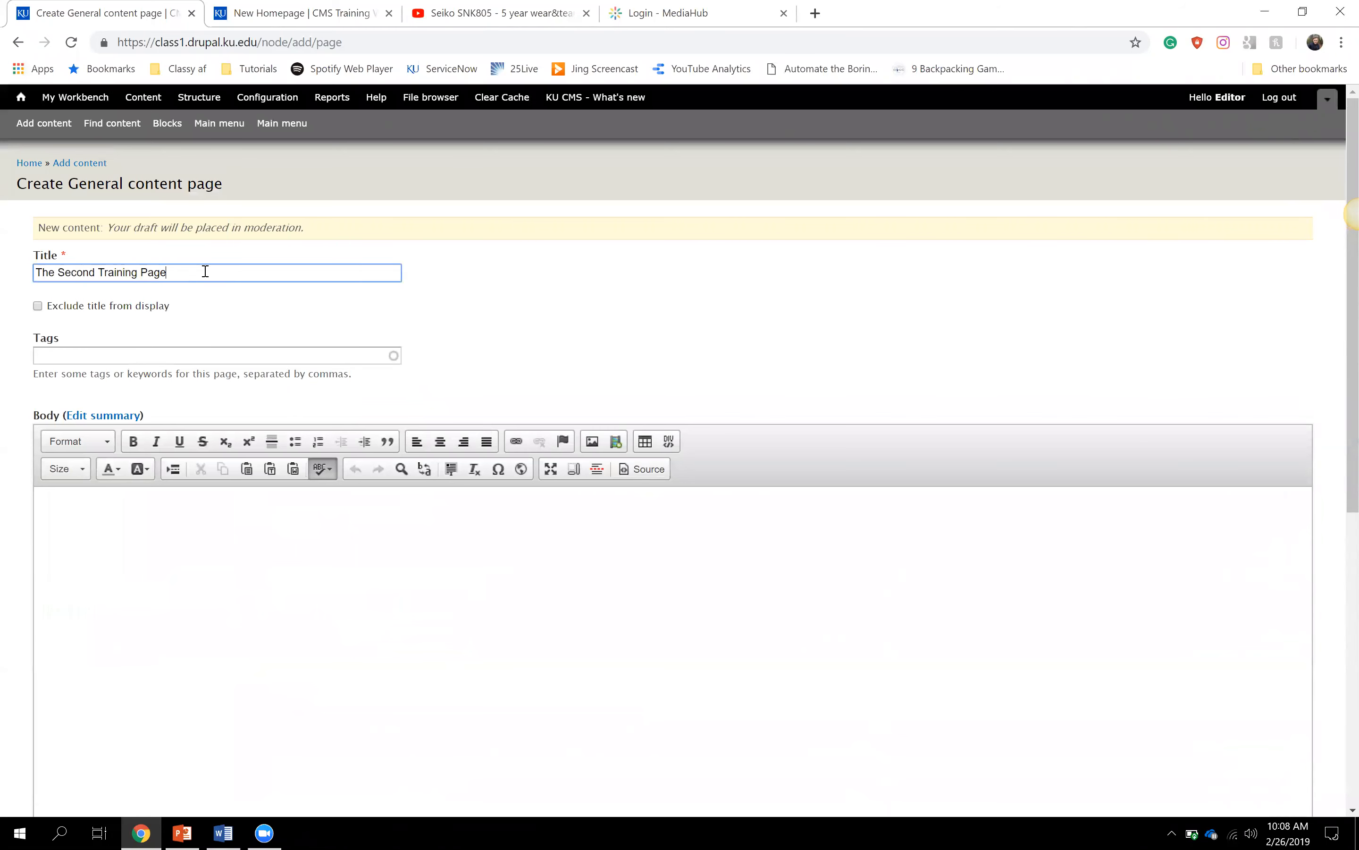
scroll(206, 373, "down", 3)
left_click(137, 334)
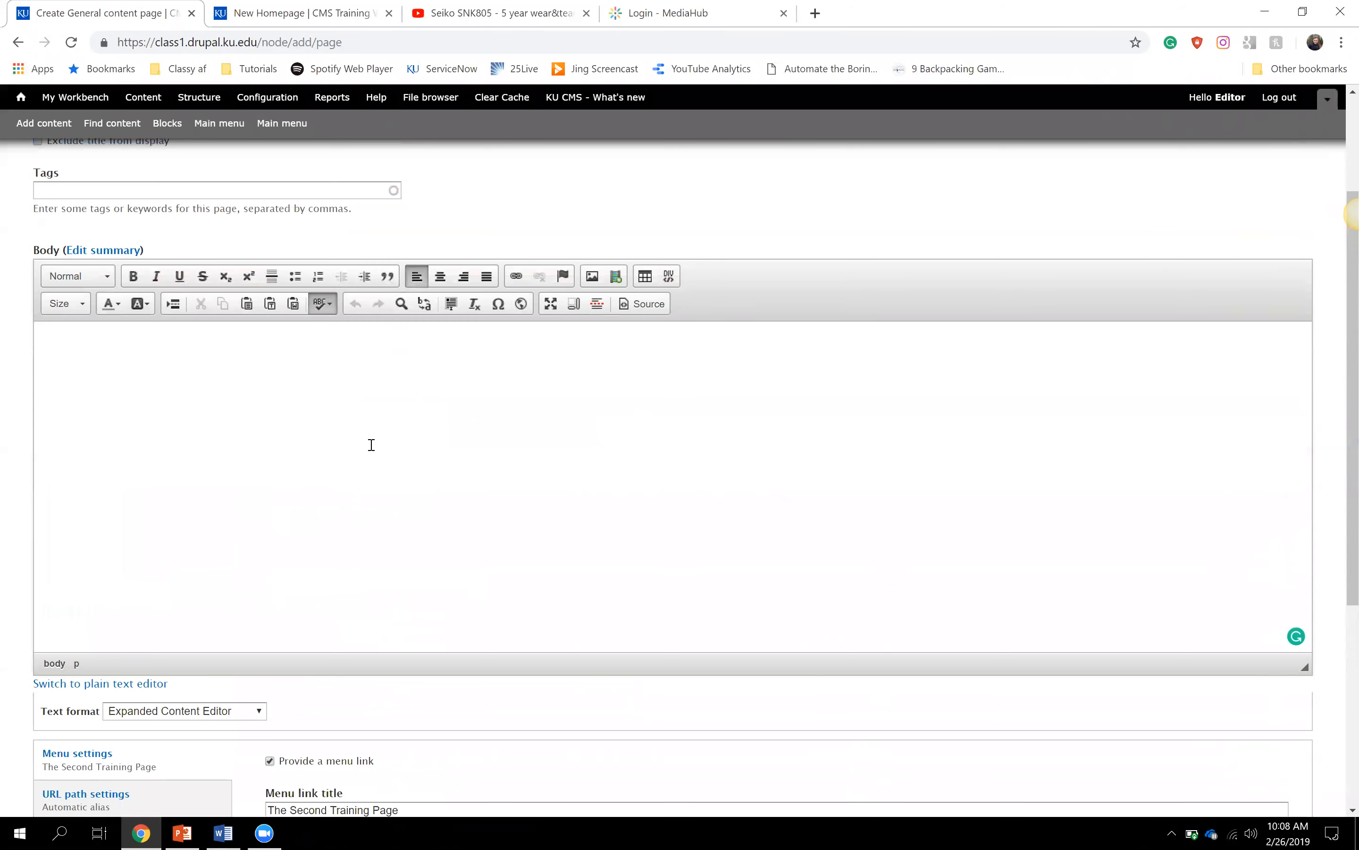
scroll(371, 444, "down", 5)
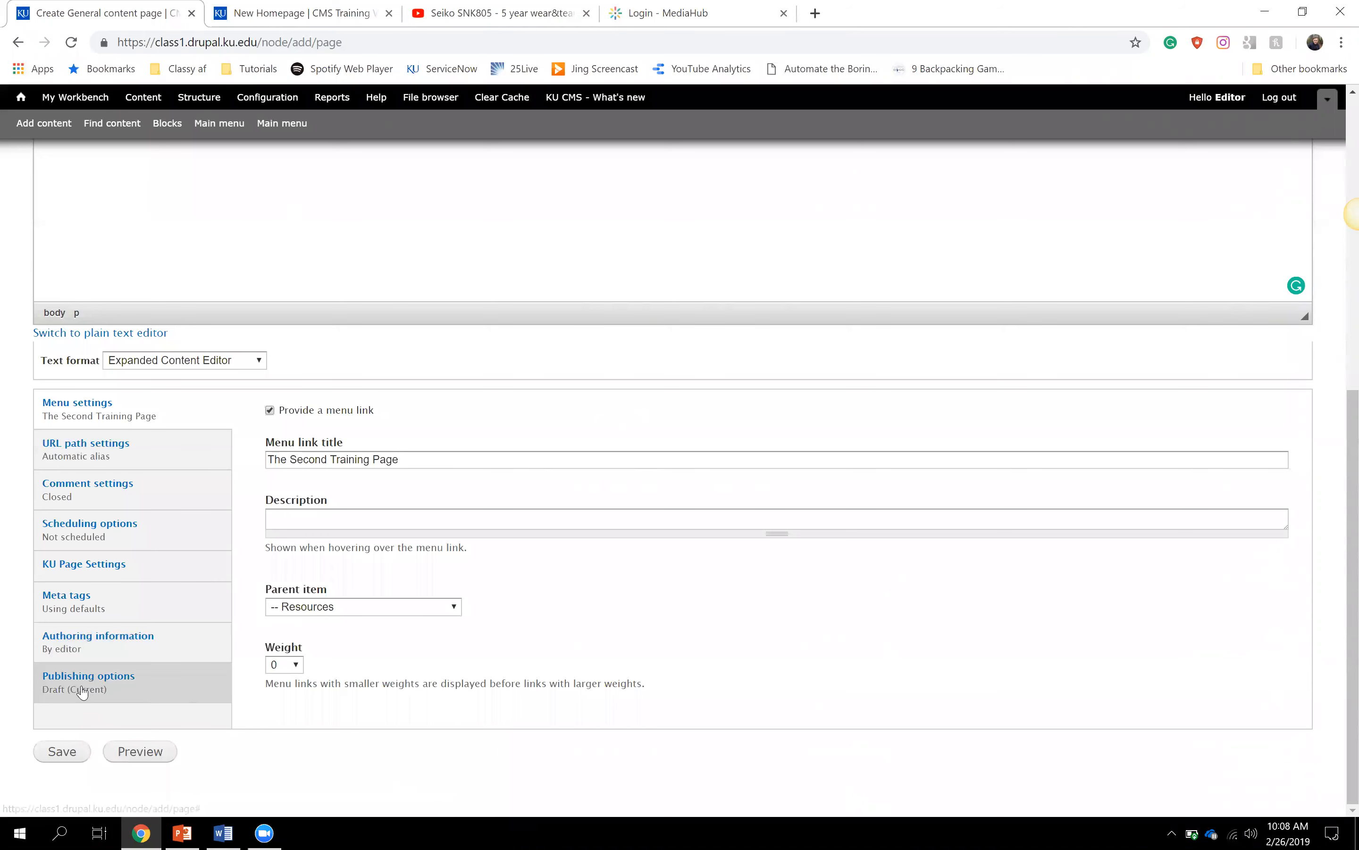
- Set the moderation state to Published under Publishing options and save the new page
left_click(126, 706)
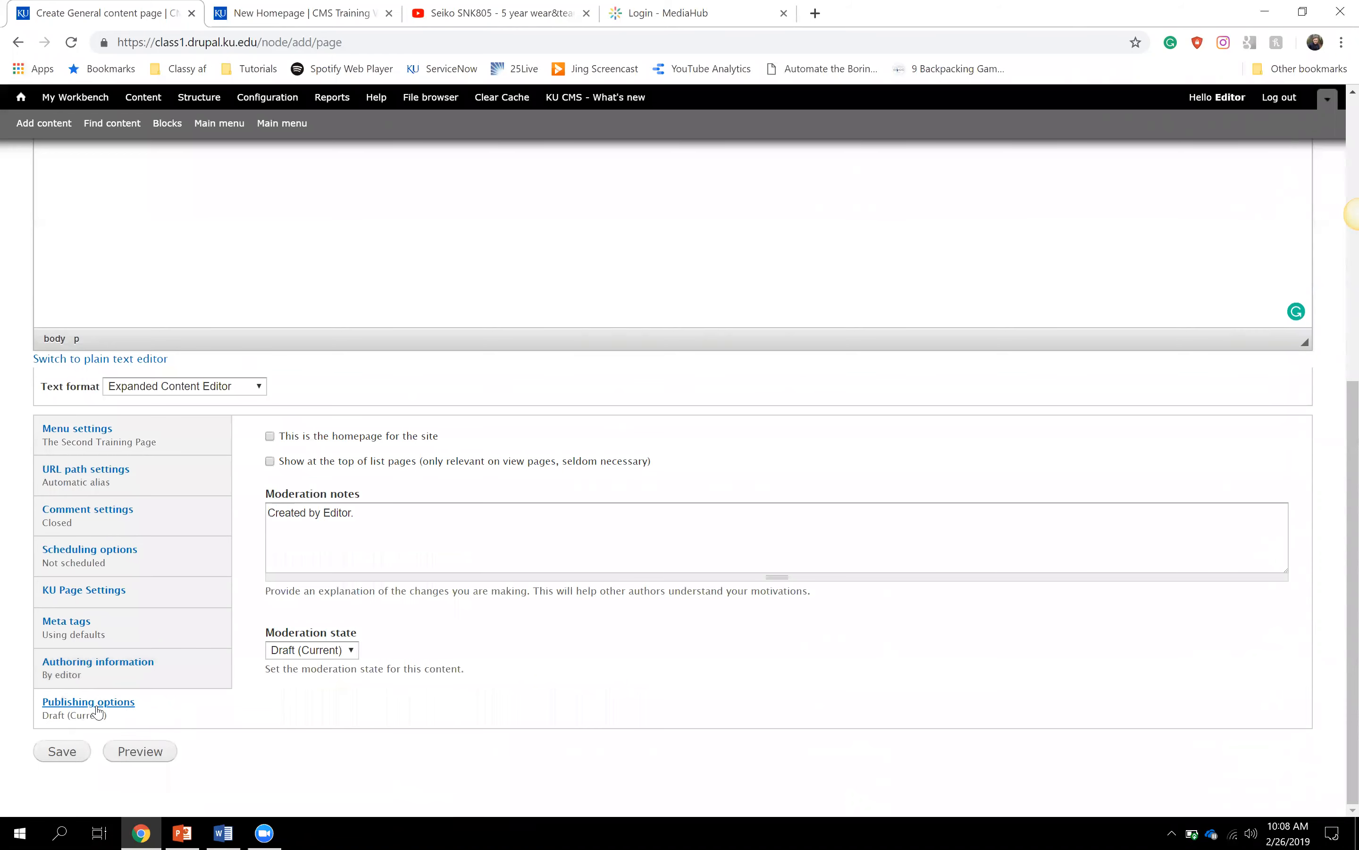
left_click(351, 651)
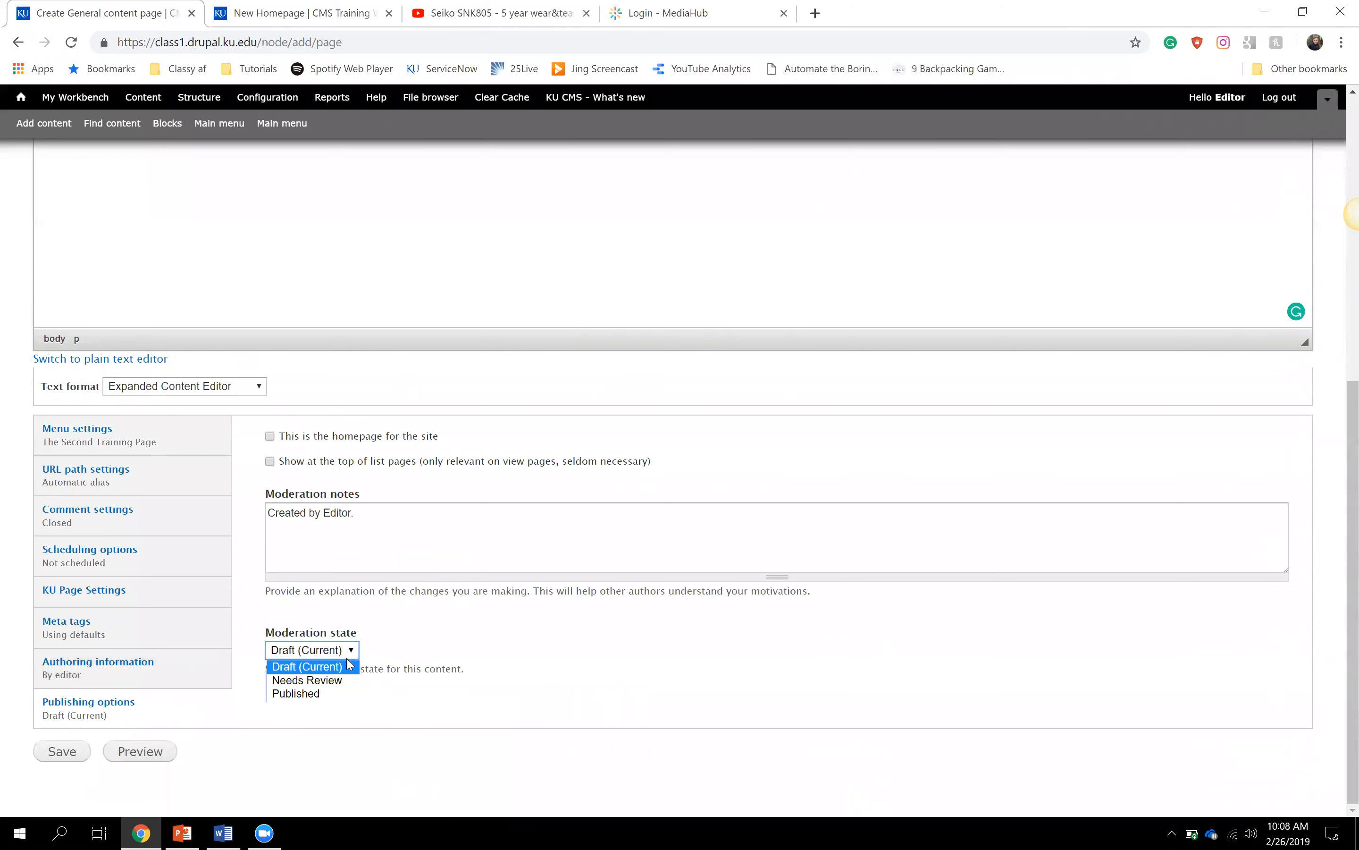
left_click(339, 696)
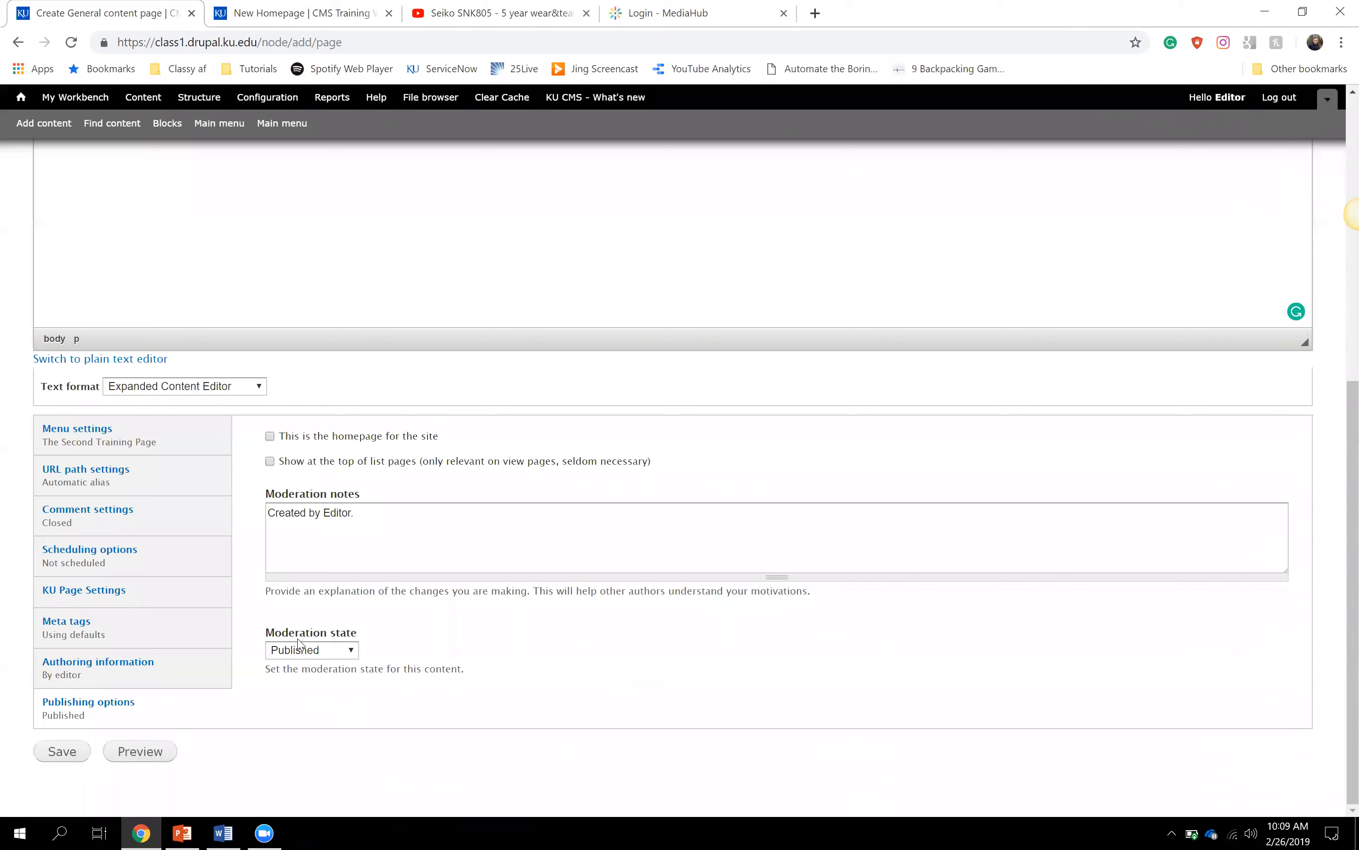
left_click(70, 757)
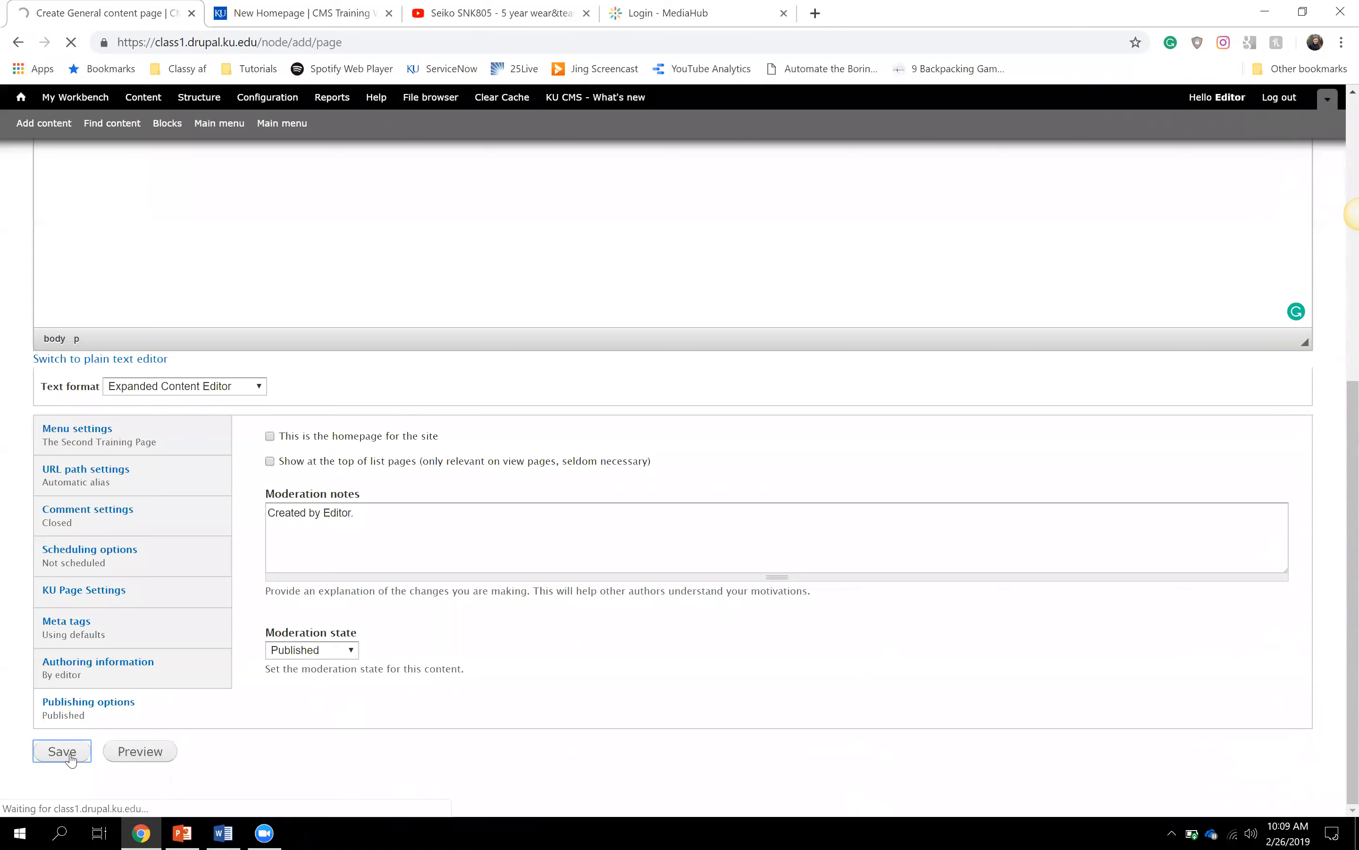
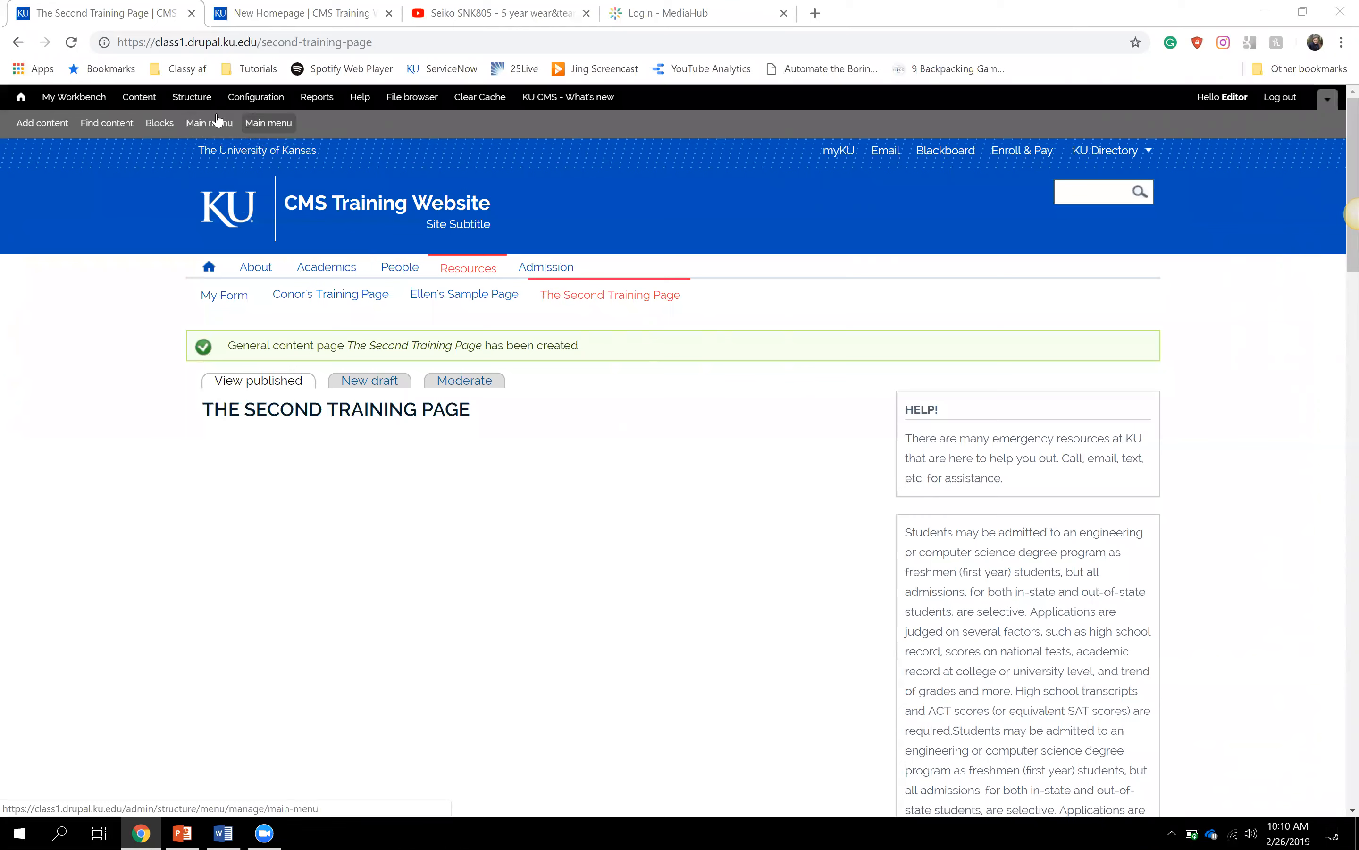
- Go to Structure > Menus and open the Main menu's list of links
left_click(194, 101)
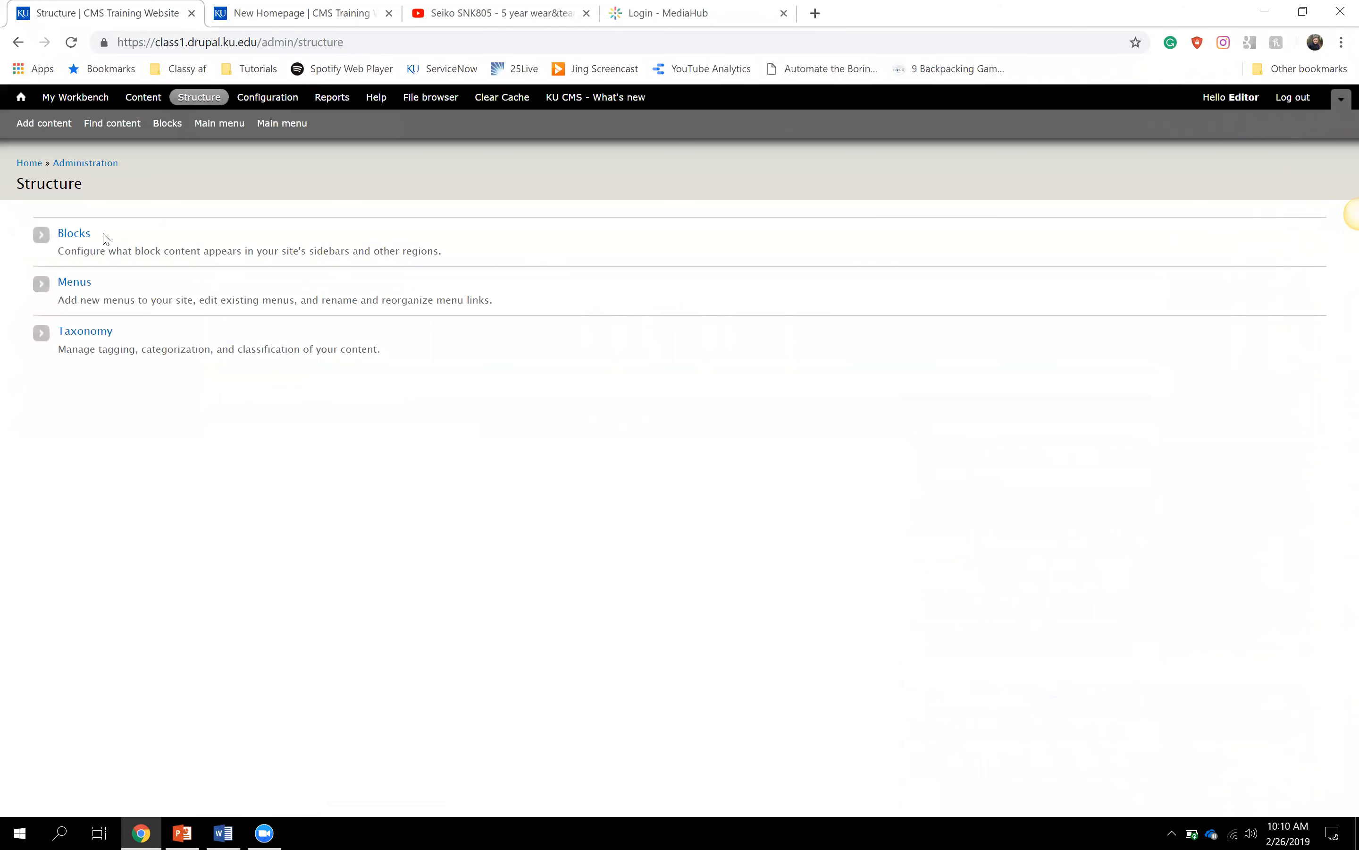
left_click(74, 282)
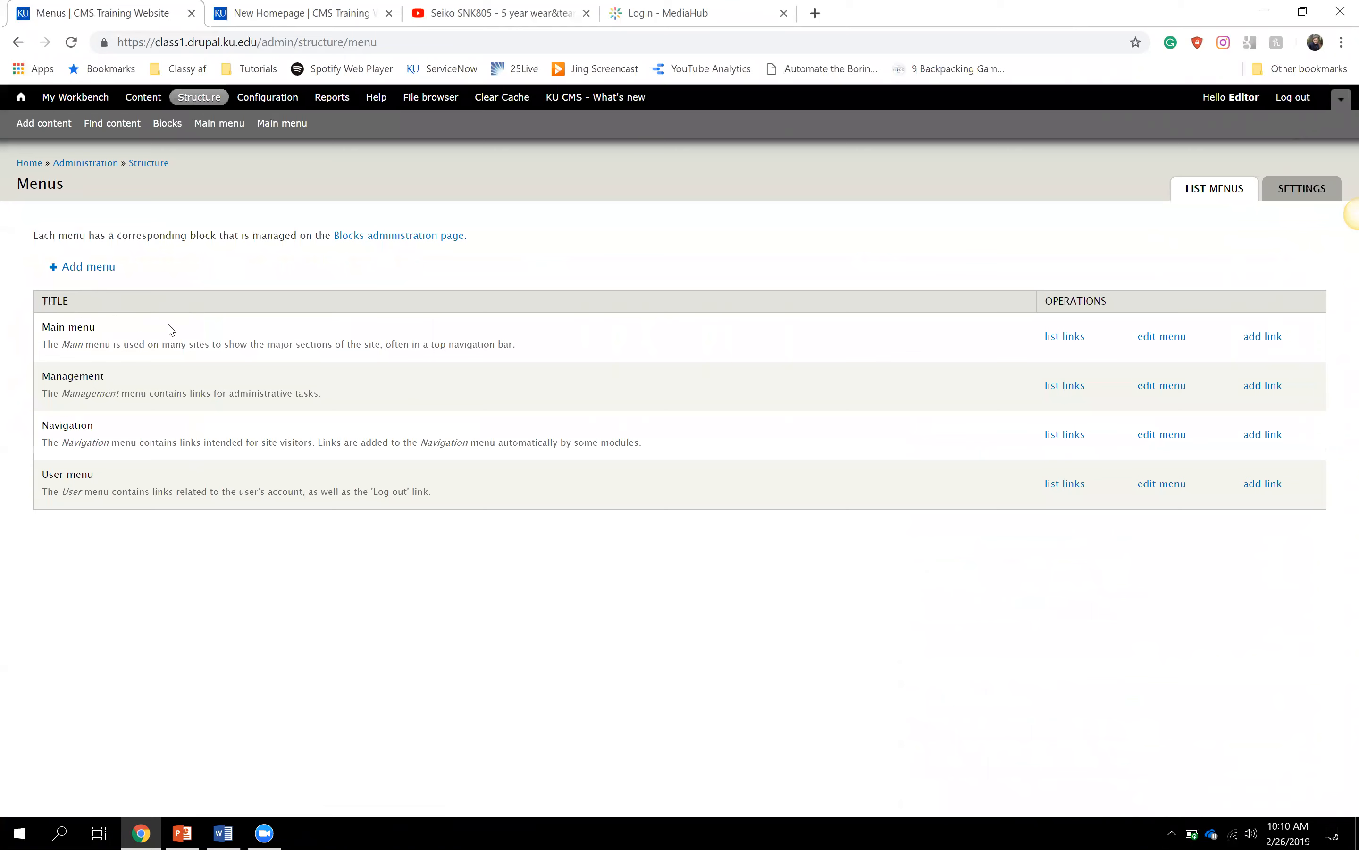
left_click_drag(52, 323, 69, 323)
left_click(71, 323)
left_click(1055, 344)
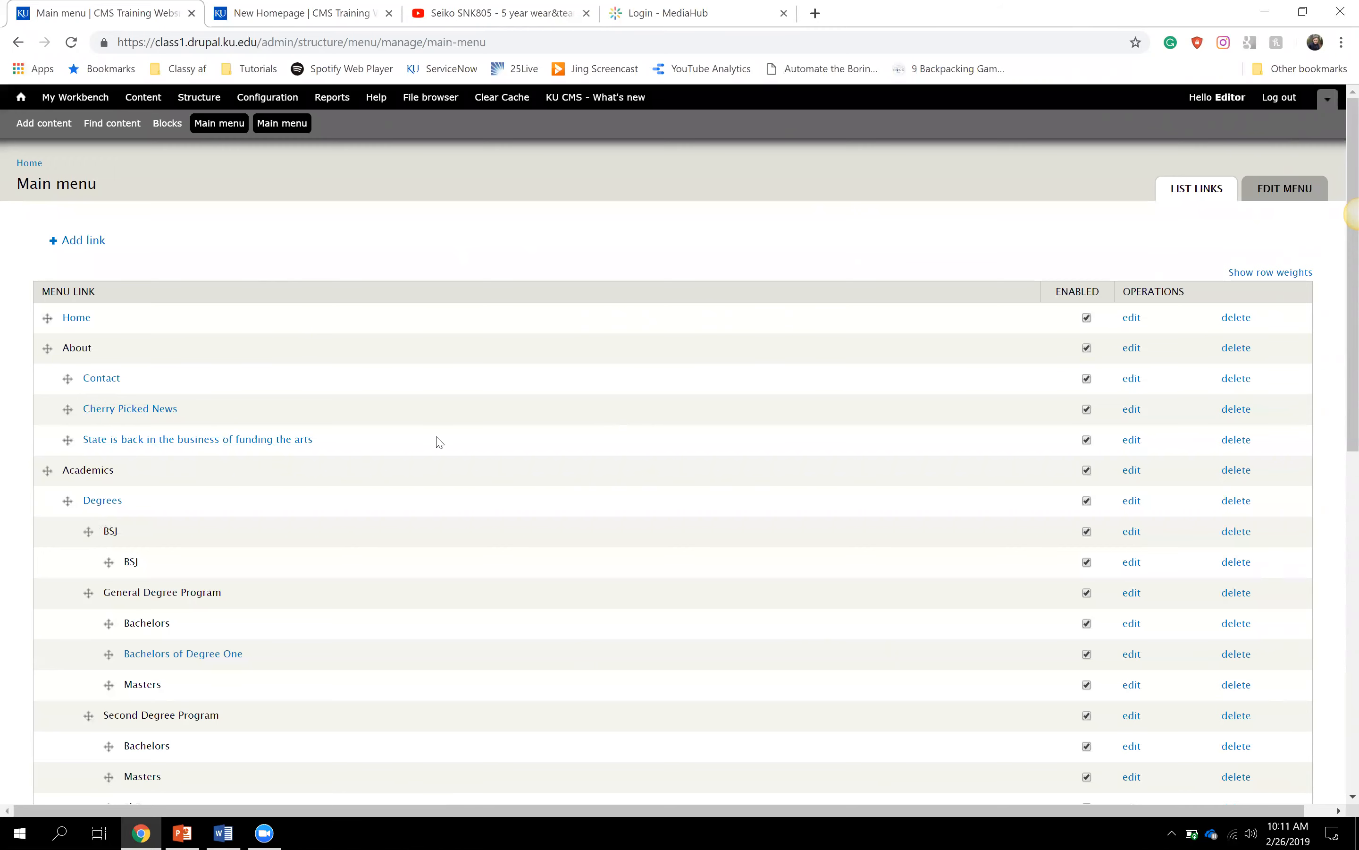
- Drag The Second Training Page link from Resources to directly under Academics, above Degrees
scroll(439, 442, "down", 10)
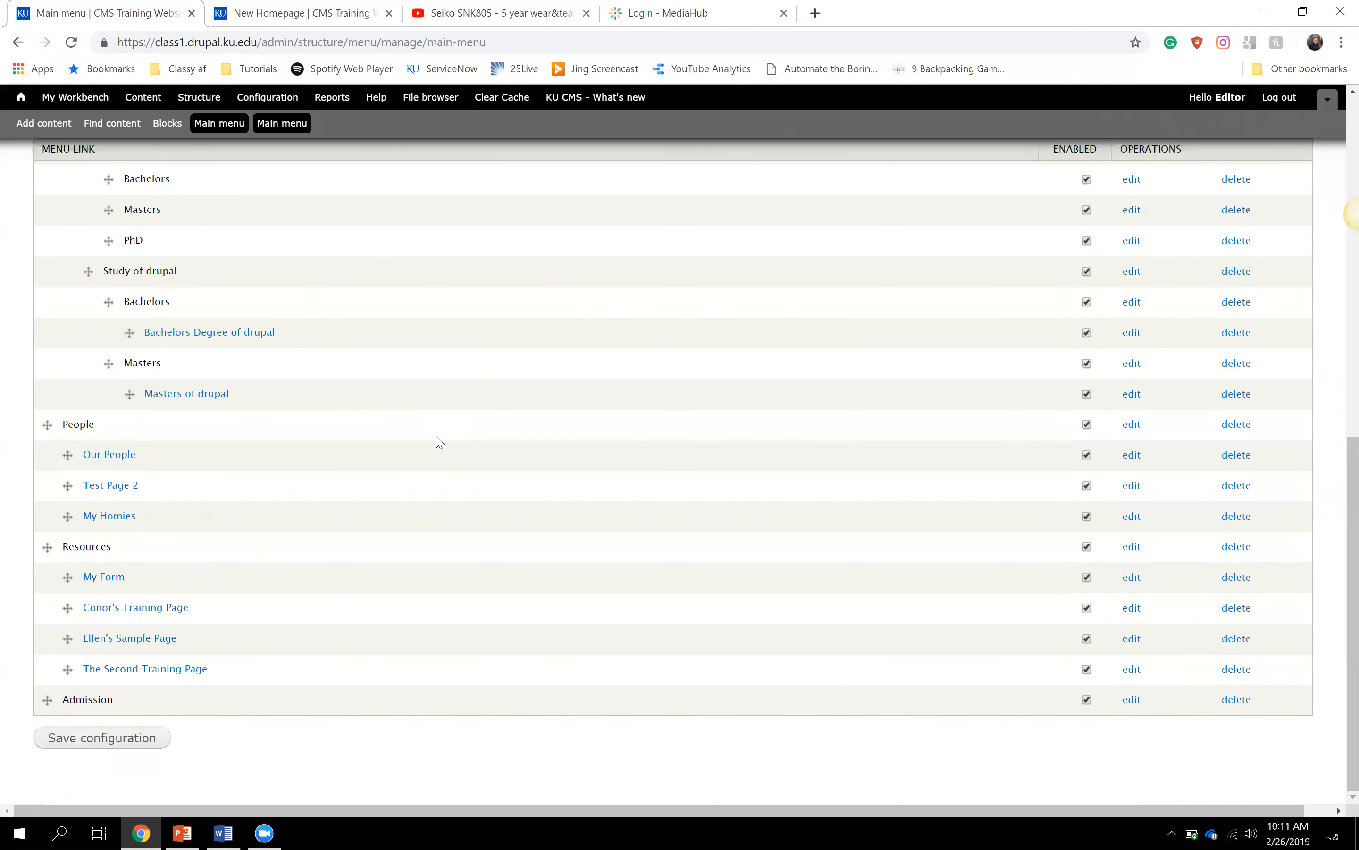
left_click_drag(66, 673, 67, 672)
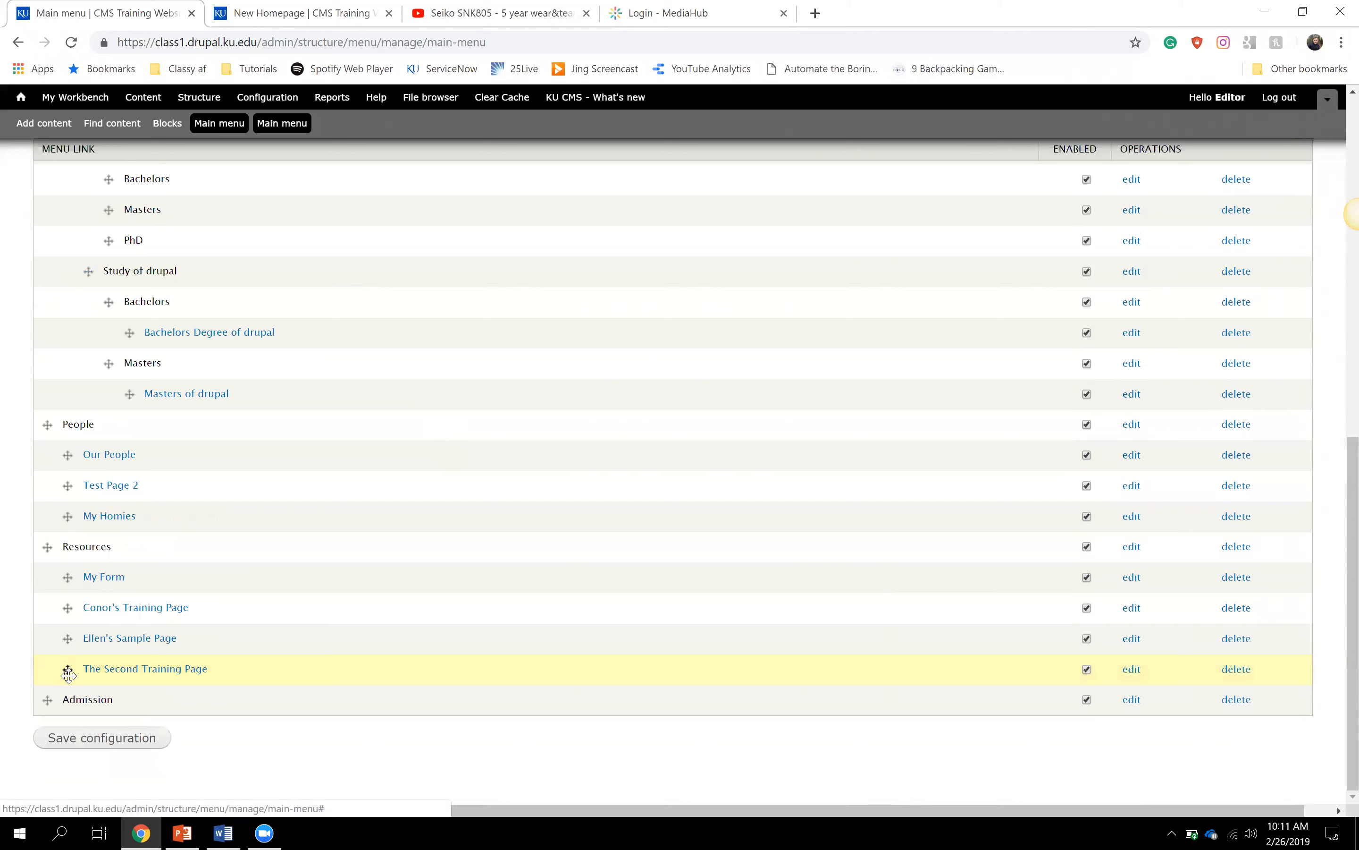
left_click_drag(67, 669, 69, 281)
scroll(68, 284, "up", 4)
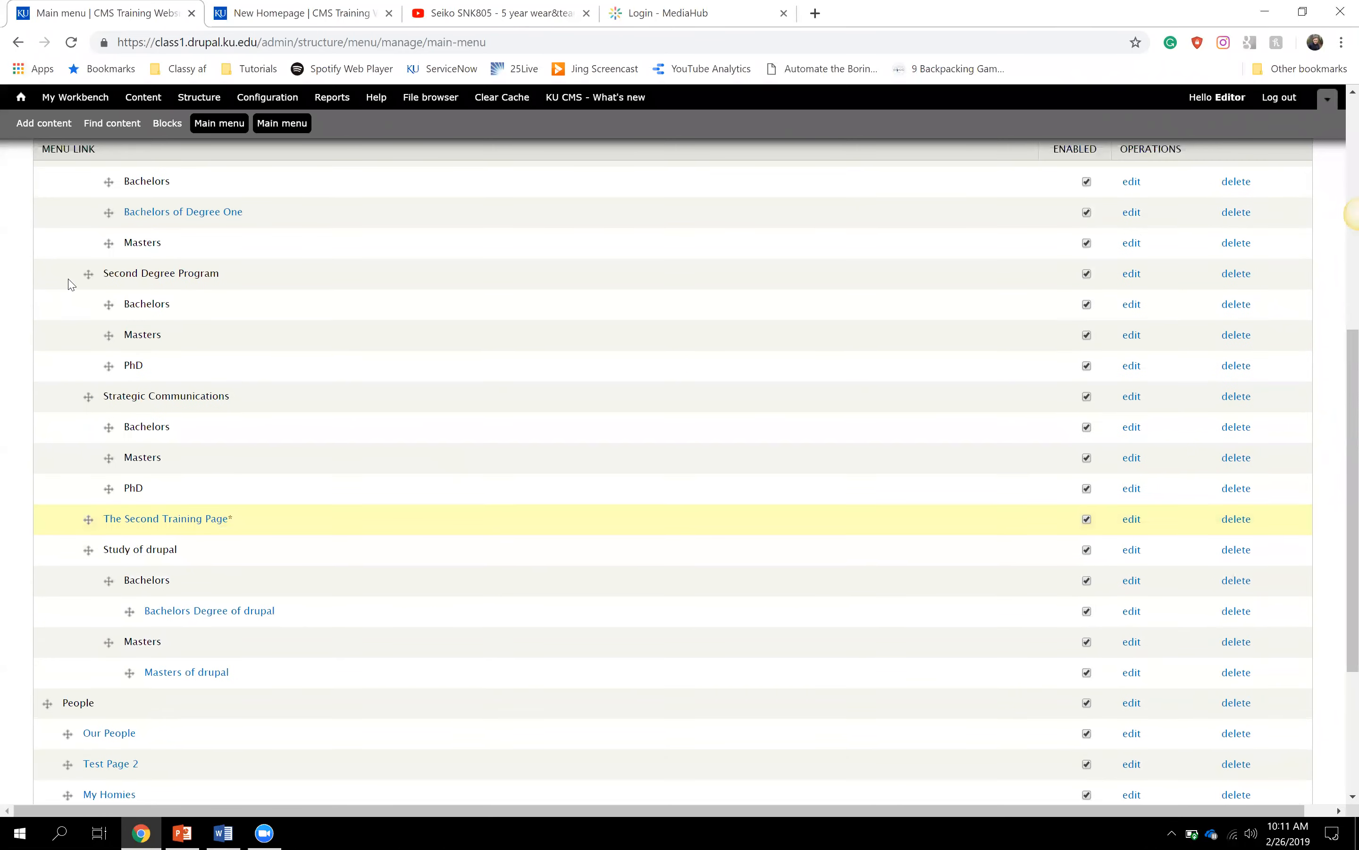
scroll(69, 284, "up", 2)
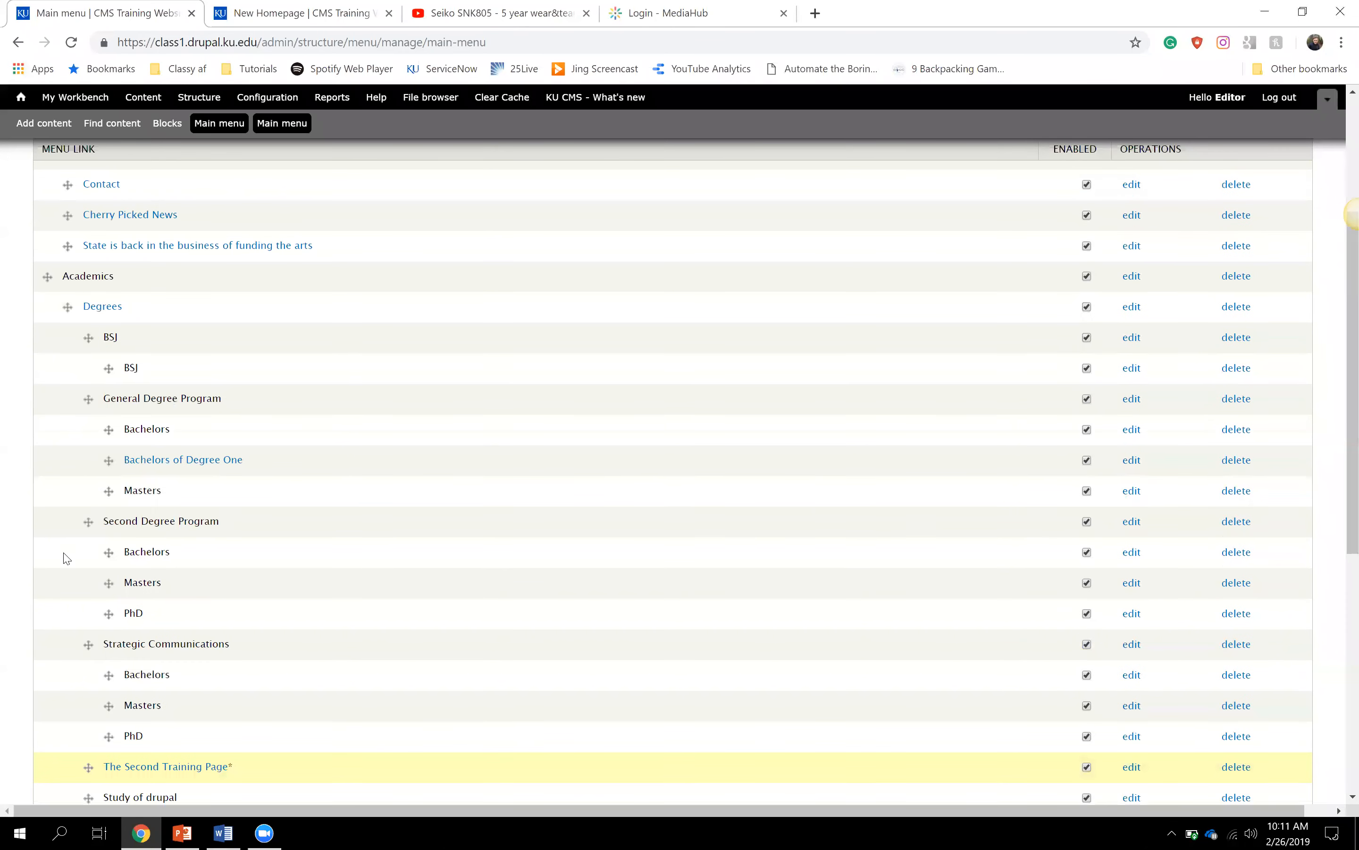
left_click_drag(89, 766, 55, 297)
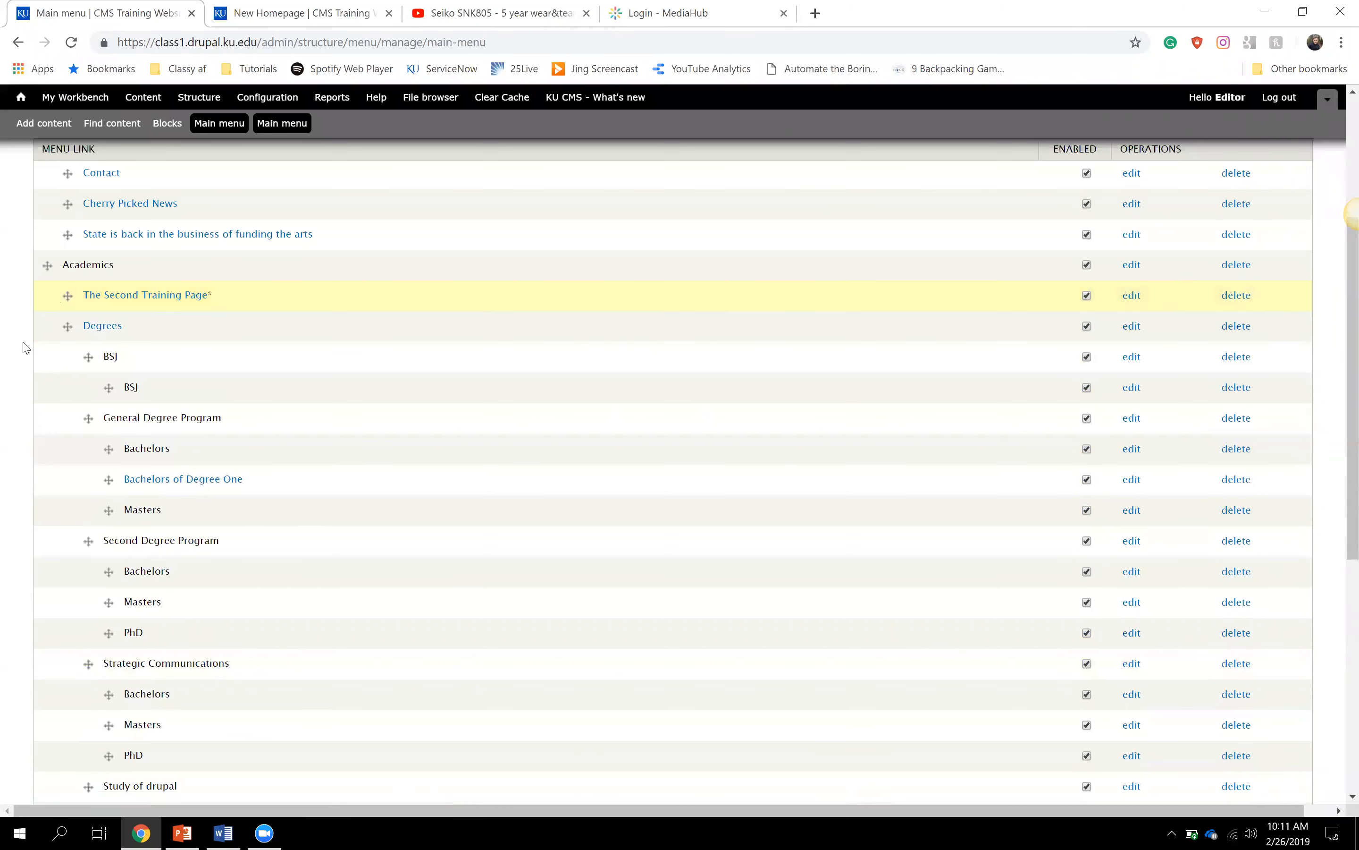
scroll(26, 348, "up", 5)
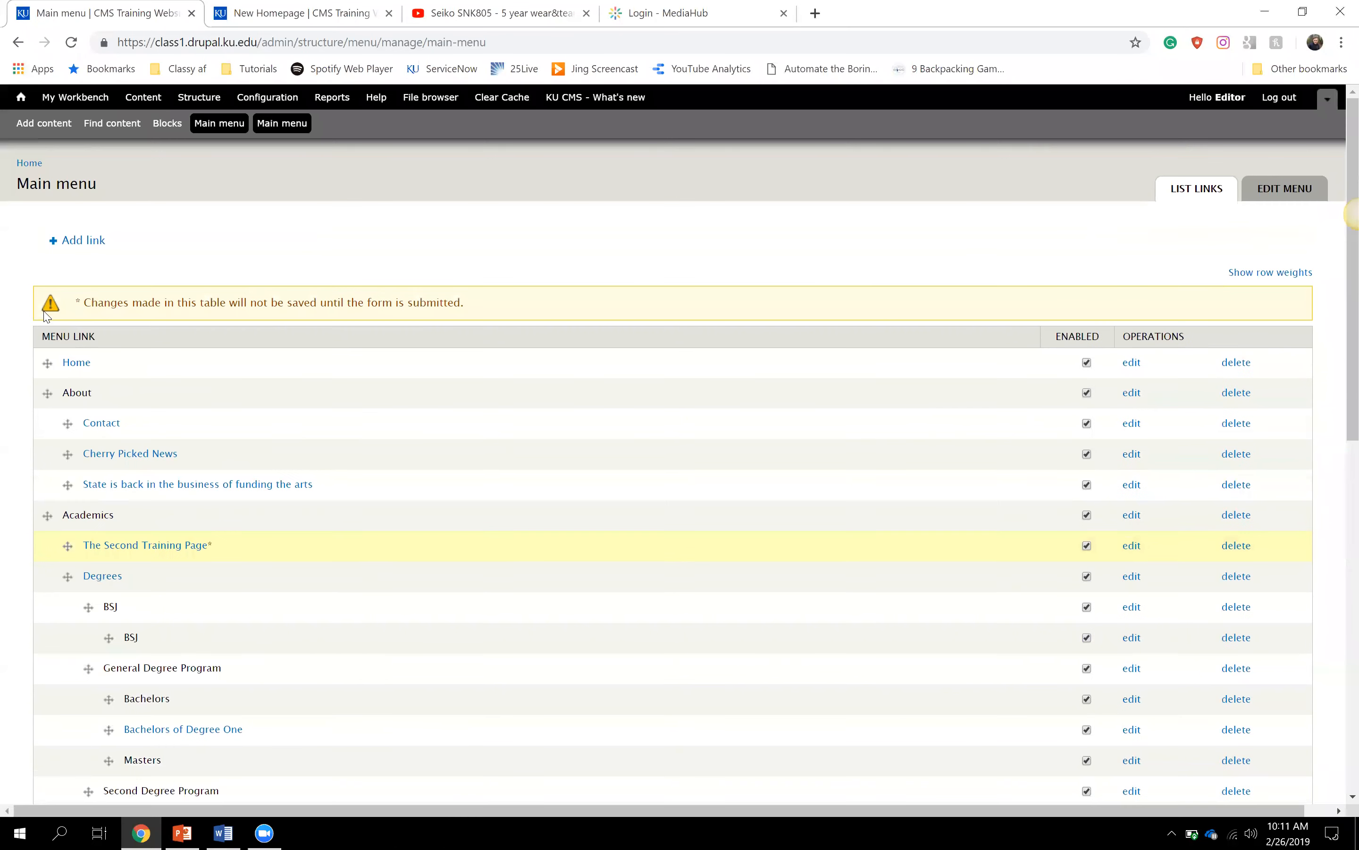
scroll(33, 416, "down", 10)
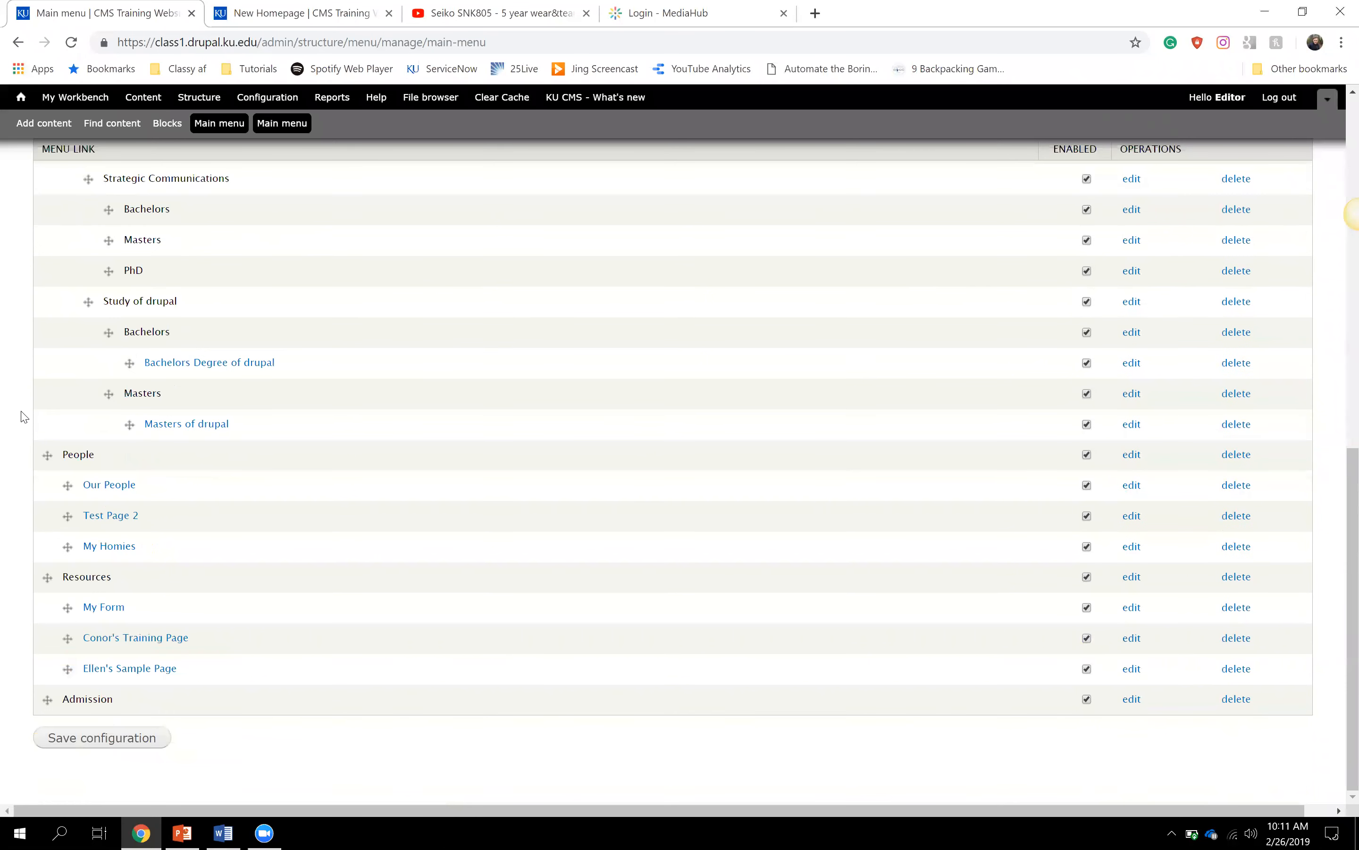
- Return the People item and its children to the top level, then save the menu configuration
left_click(47, 458)
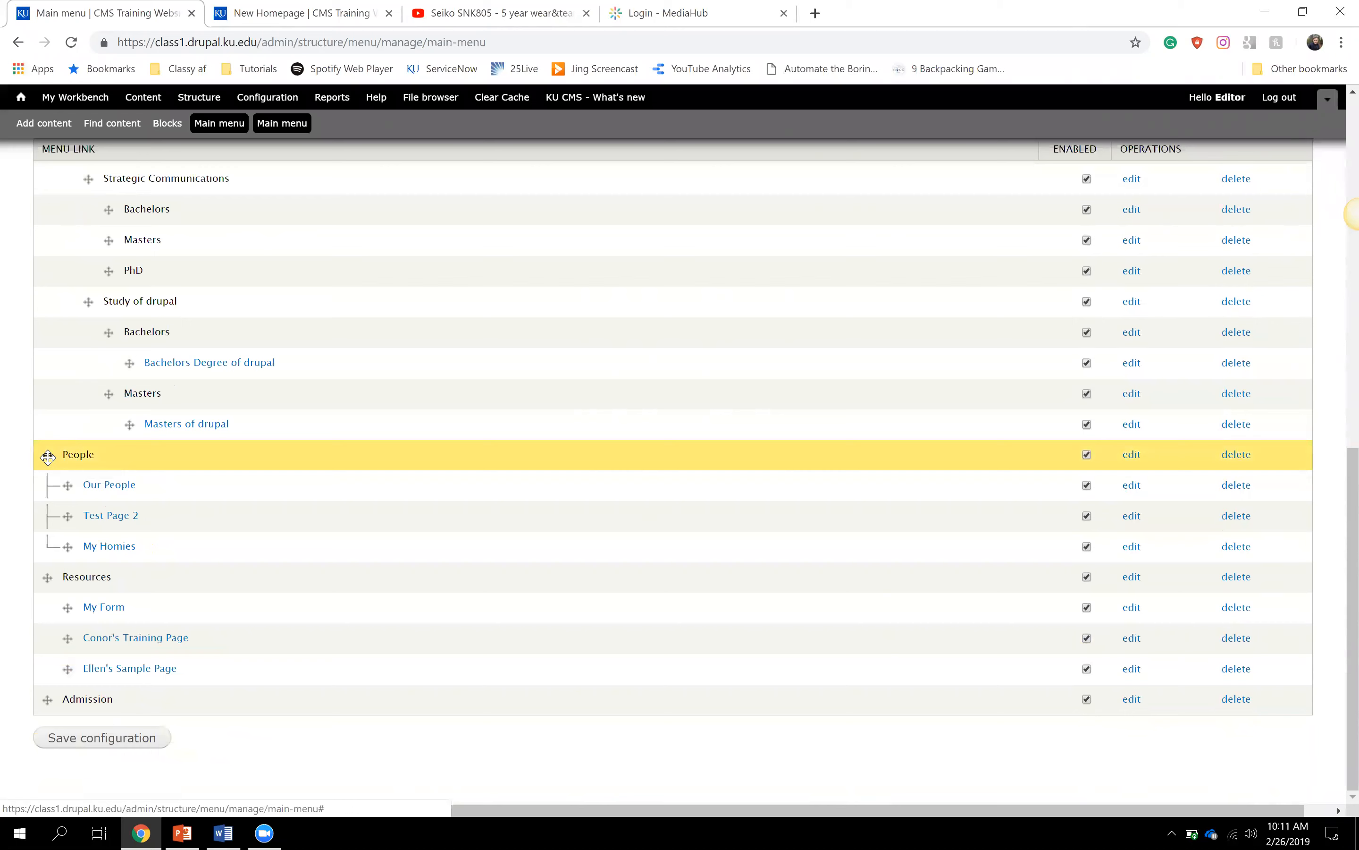
left_click_drag(47, 458, 50, 455)
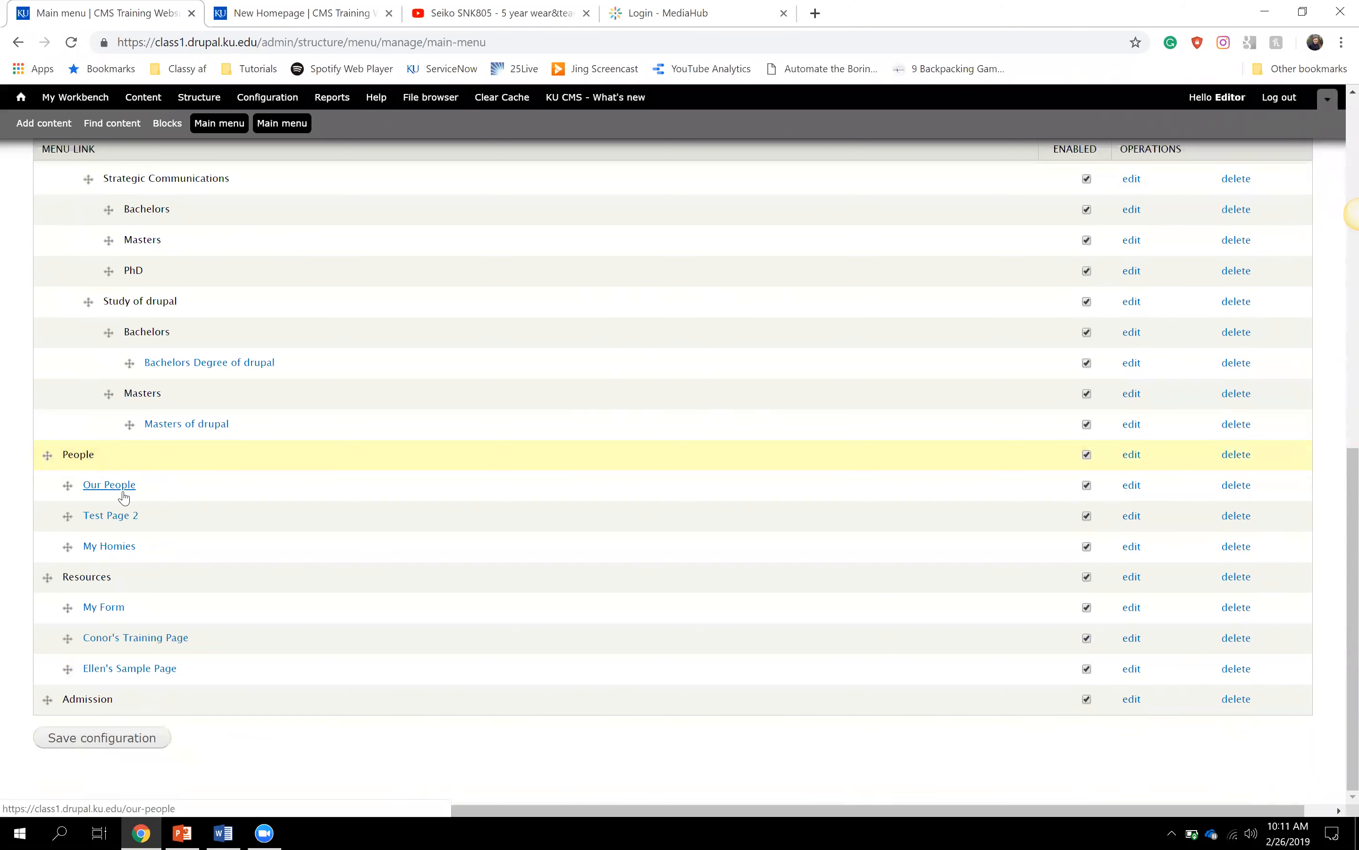
left_click(62, 455)
left_click_drag(62, 455, 117, 484)
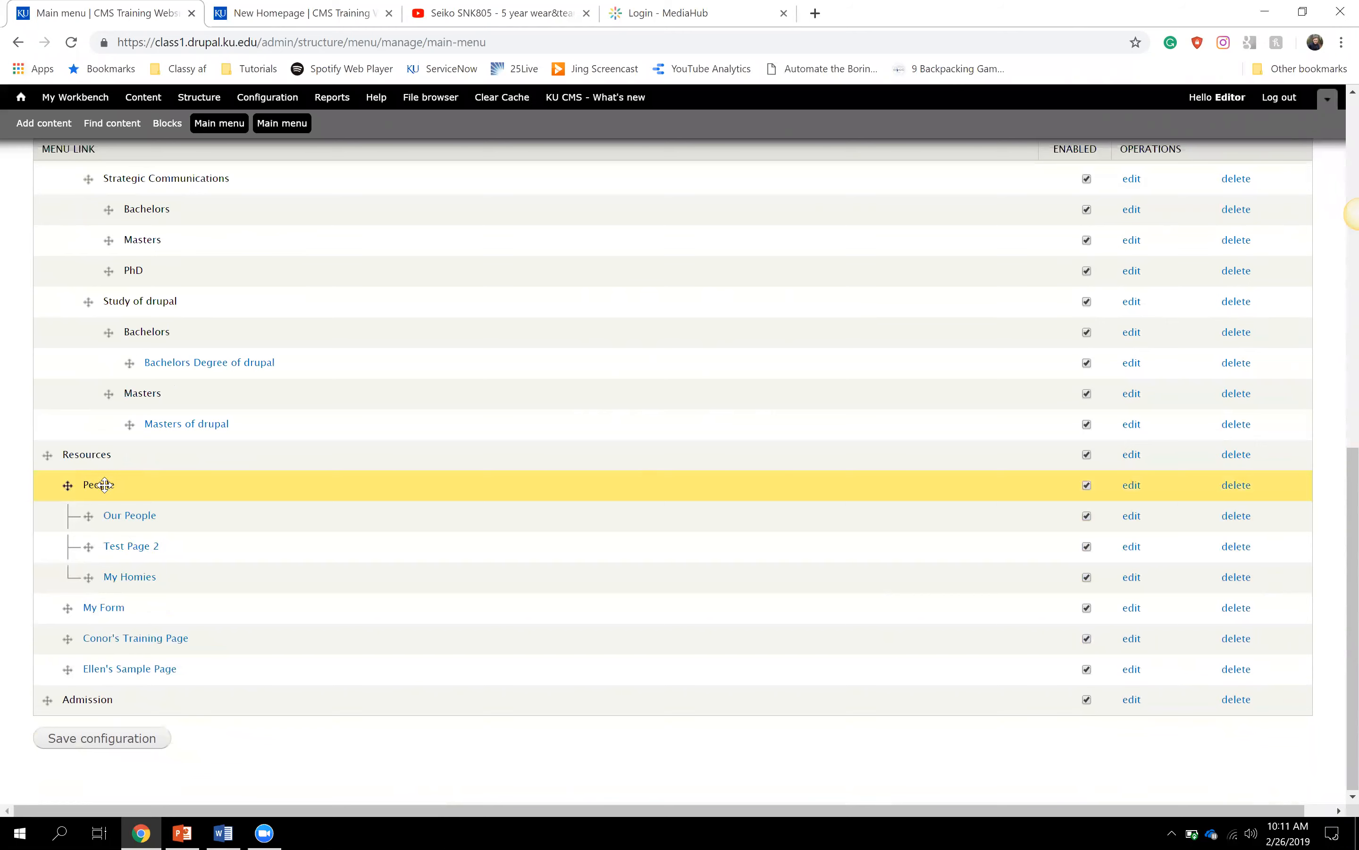
mouse_move(41, 487)
left_mouse_down()
mouse_move(37, 446)
mouse_move(56, 457)
mouse_move(62, 496)
left_mouse_up()
left_click_drag(129, 425, 46, 541)
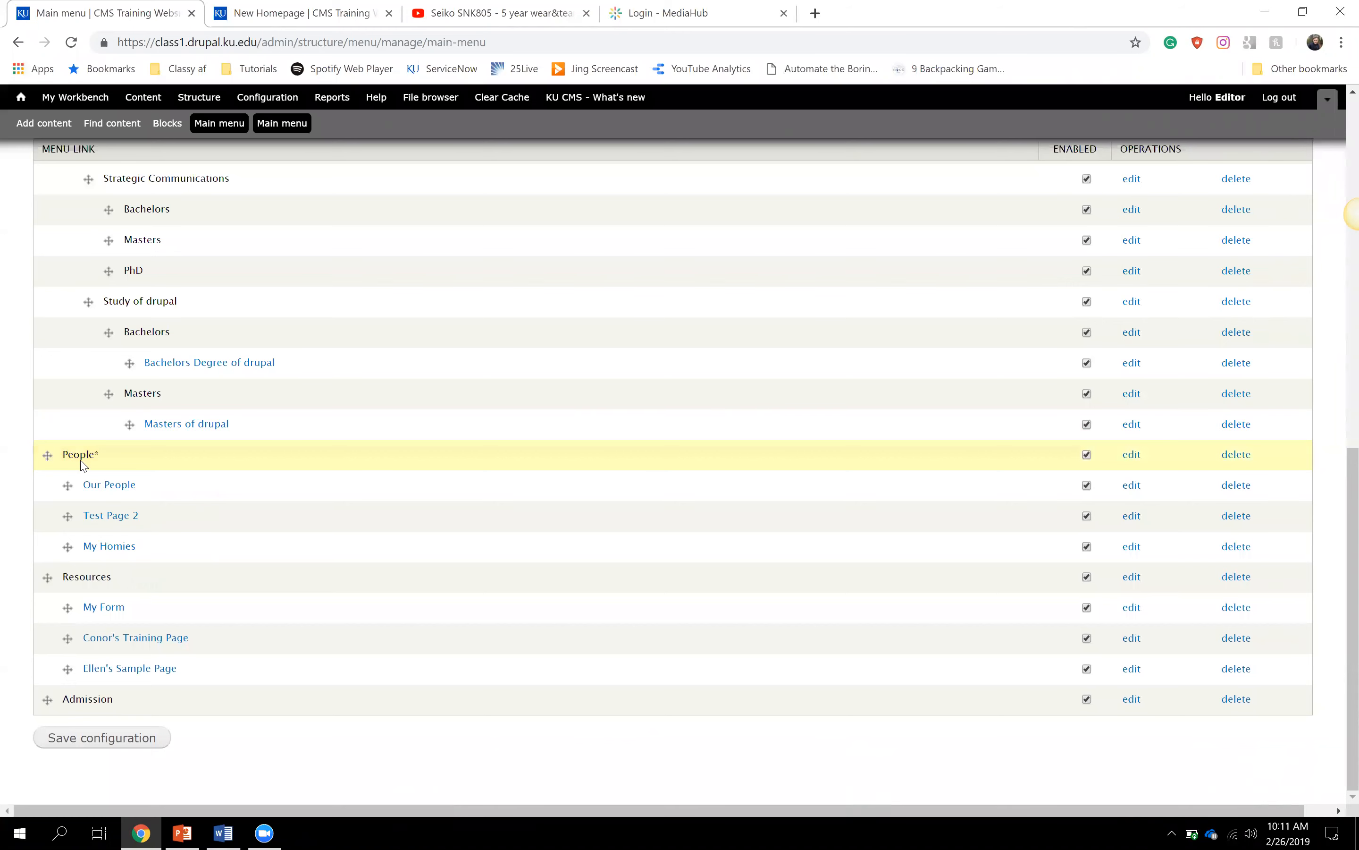
left_click_drag(47, 455, 33, 477)
left_click(137, 746)
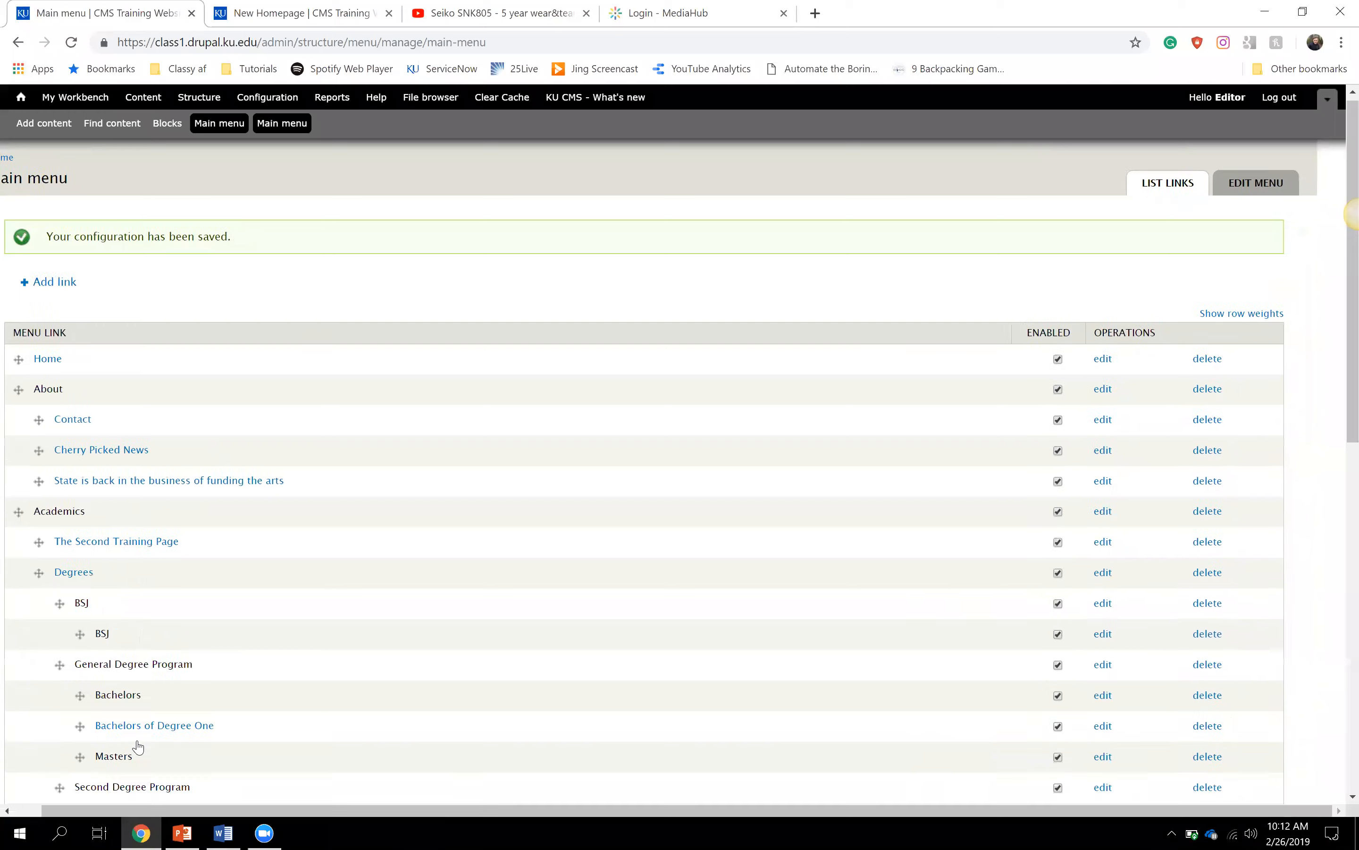
- Save the Main menu configuration again
scroll(138, 747, "down", 6)
scroll(138, 746, "down", 5)
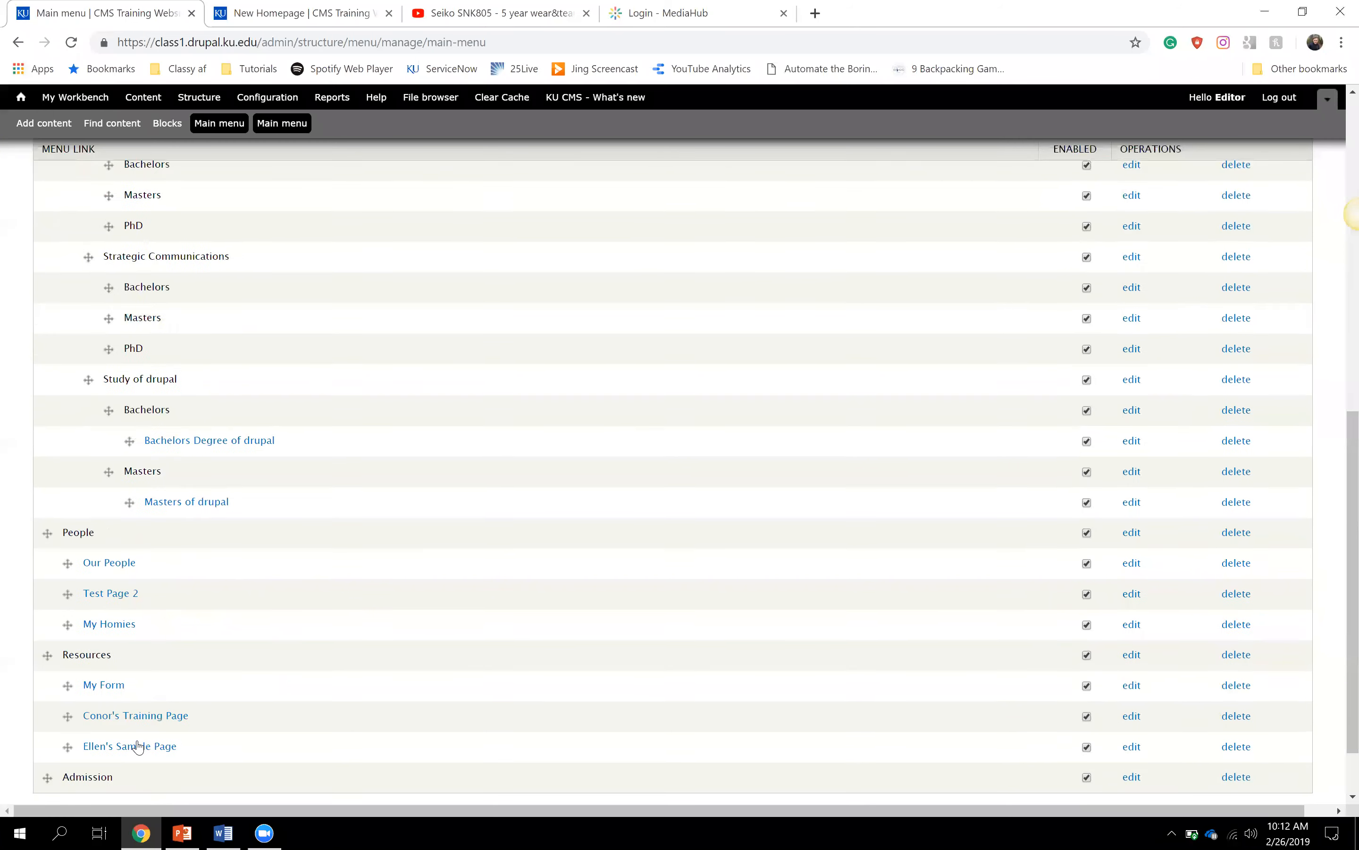
left_click(138, 738)
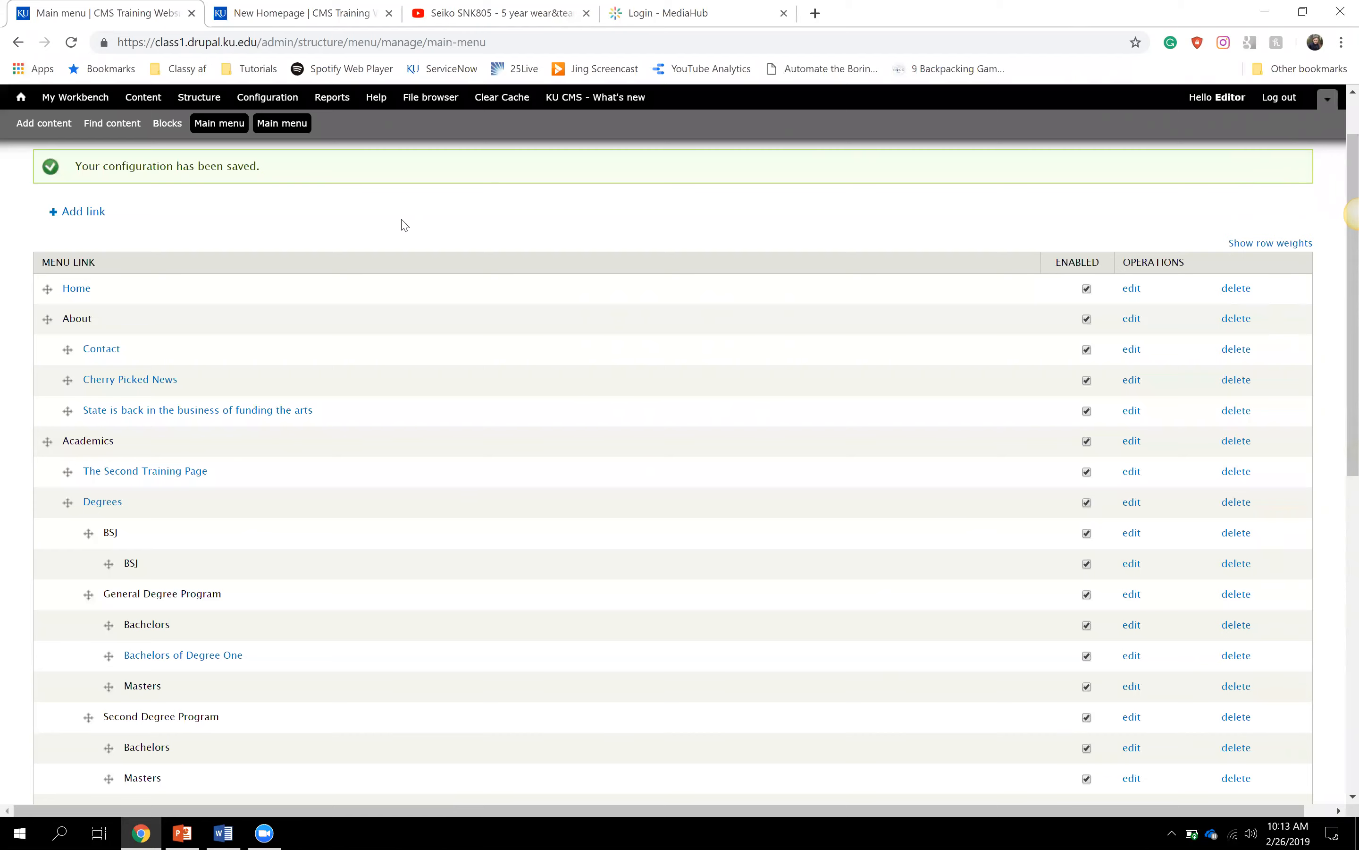
- Check the saved menu table, then go to Find content
scroll(404, 225, "down", 8)
scroll(404, 224, "up", 10)
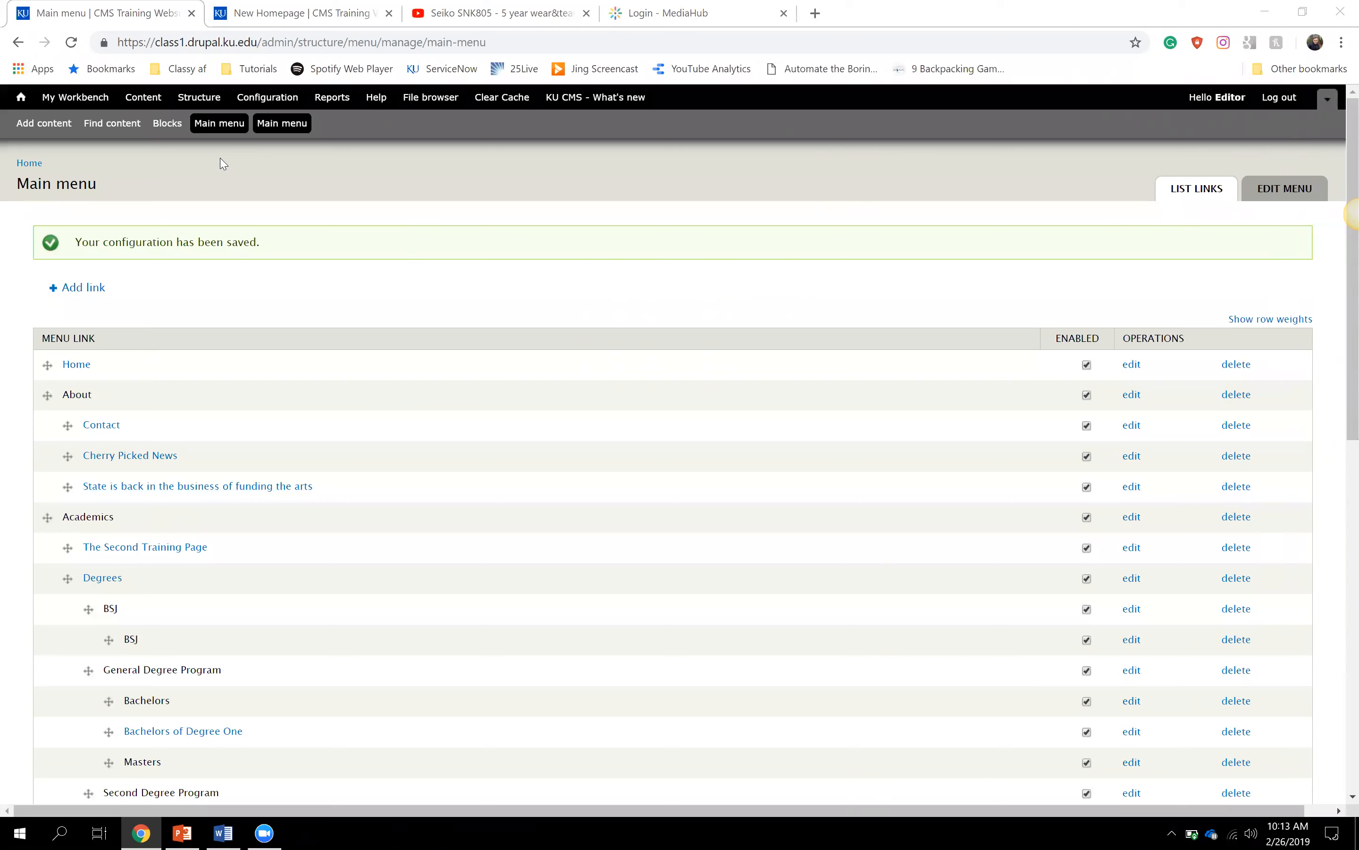
left_click(111, 123)
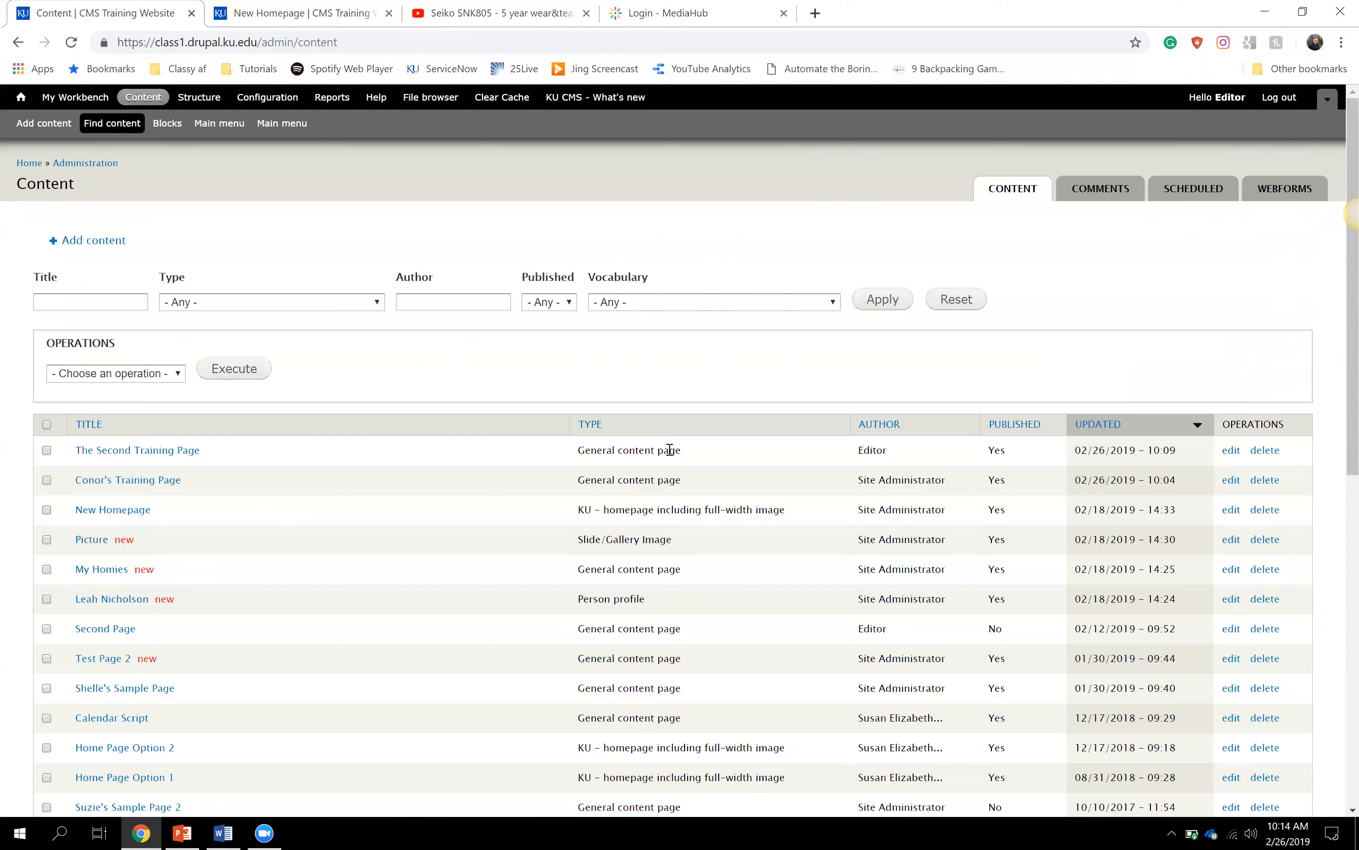
- Point out the General content page, New Homepage and Slide/Gallery Image types, then uncheck those rows
left_click_drag(578, 450, 684, 457)
left_click_drag(579, 509, 695, 510)
left_click_drag(584, 537, 695, 555)
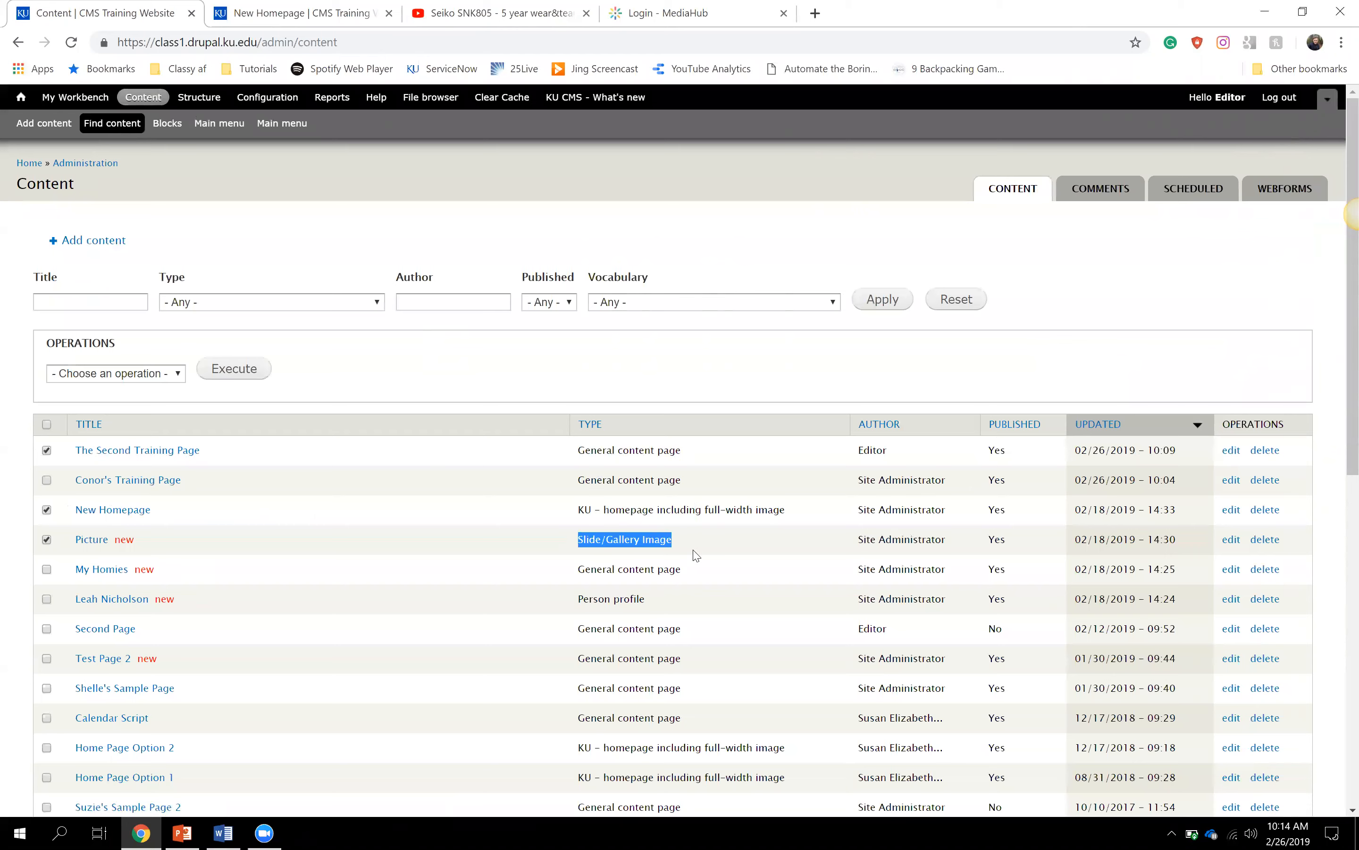
left_click(696, 555)
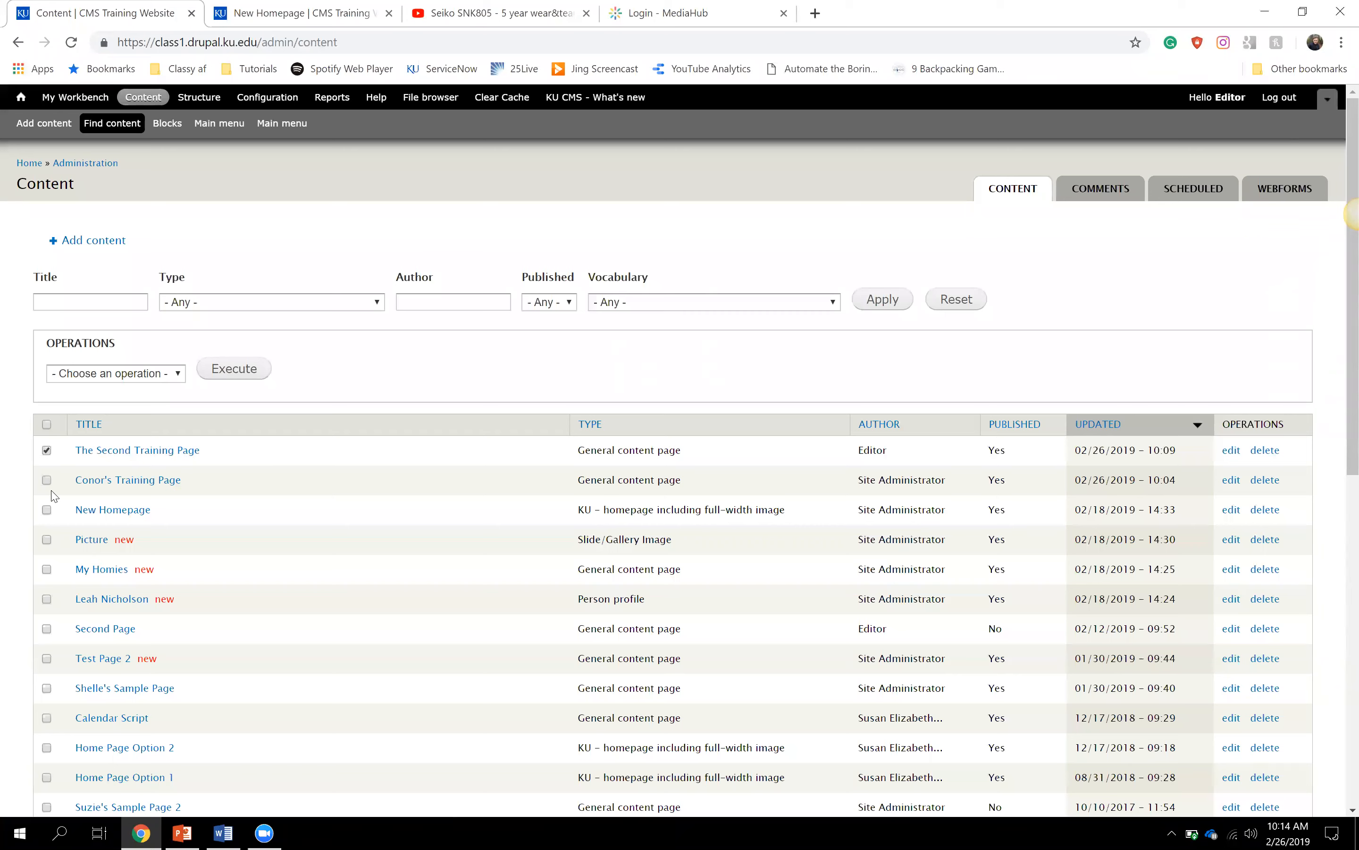
left_click(48, 451)
left_click(1232, 452)
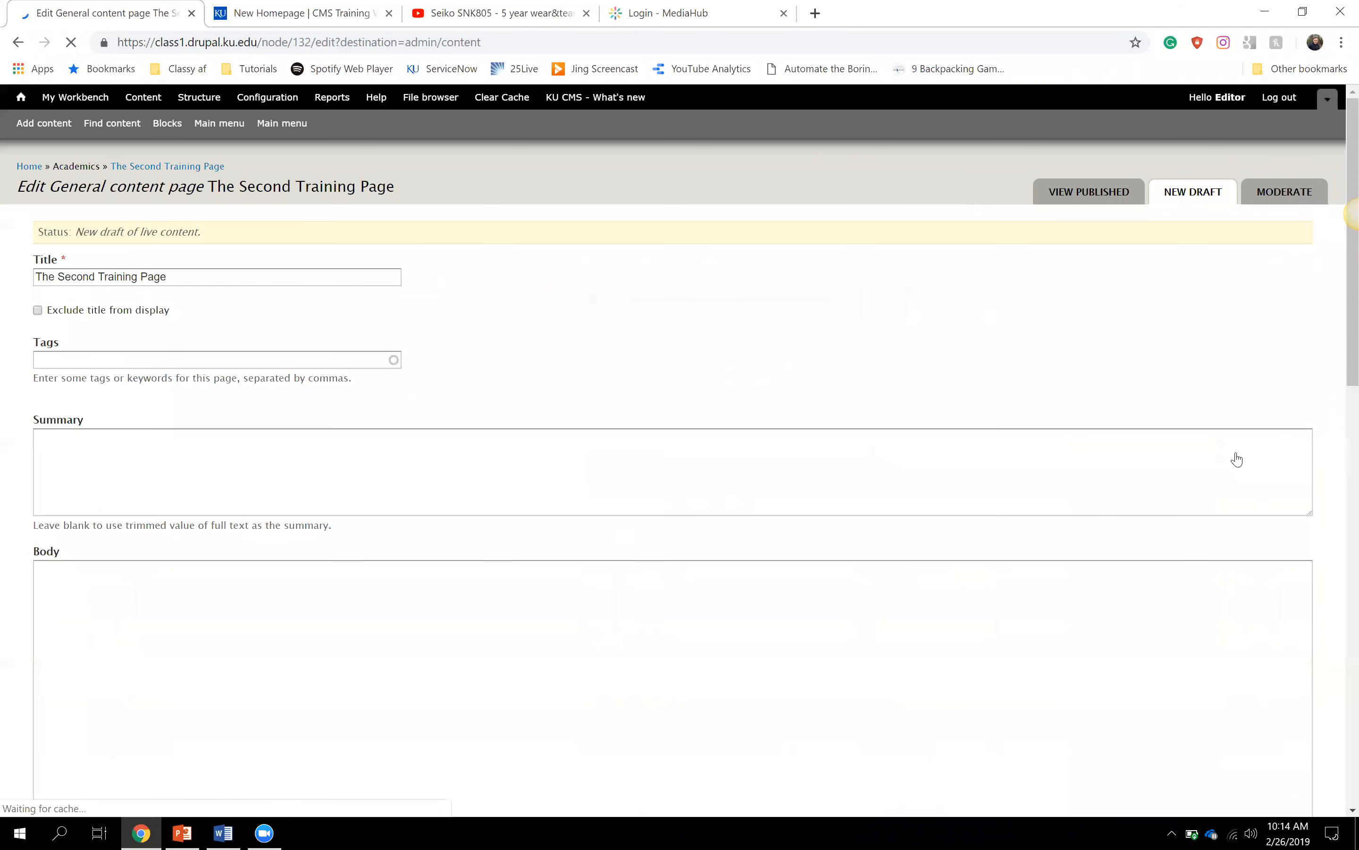
scroll(690, 431, "down", 5)
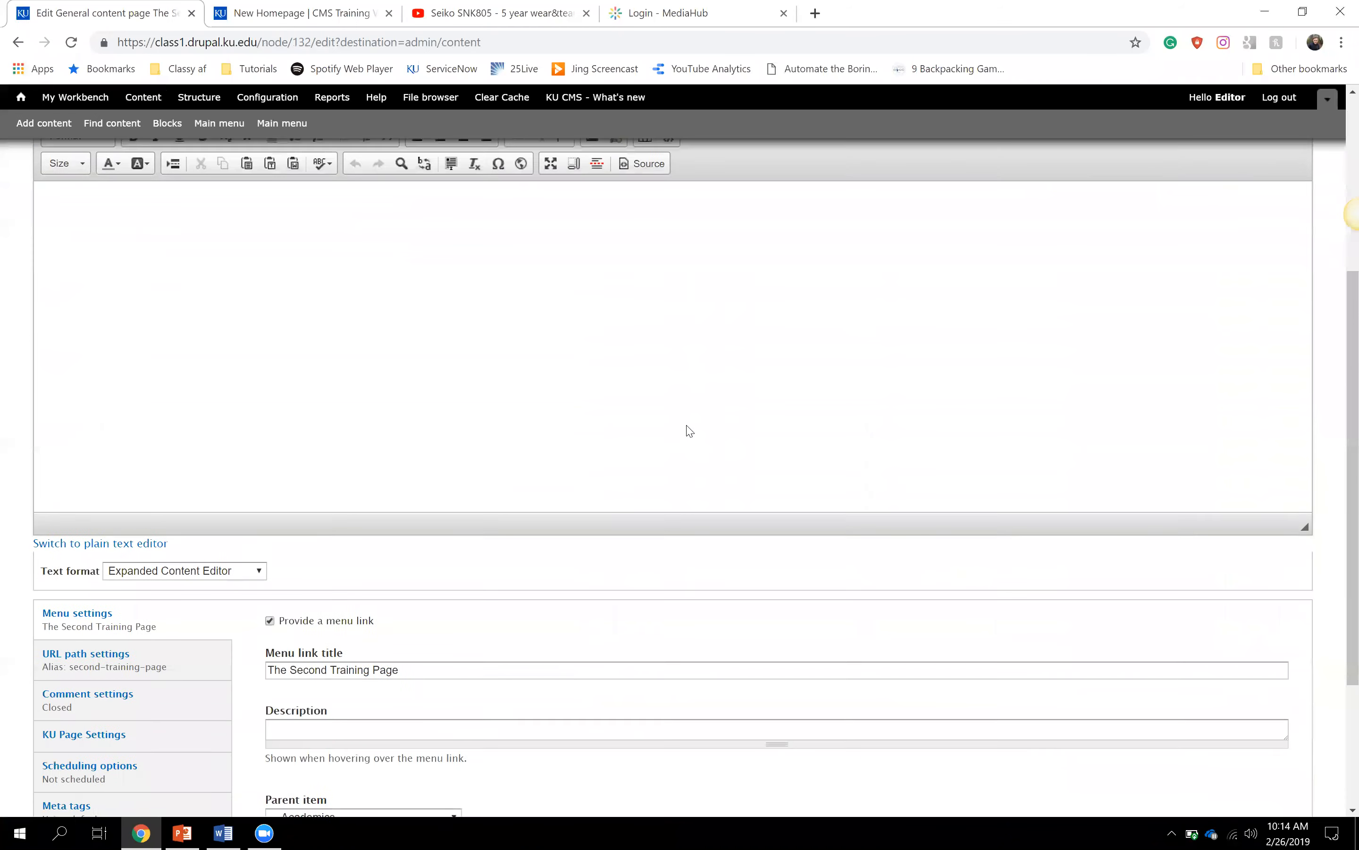
scroll(690, 431, "down", 3)
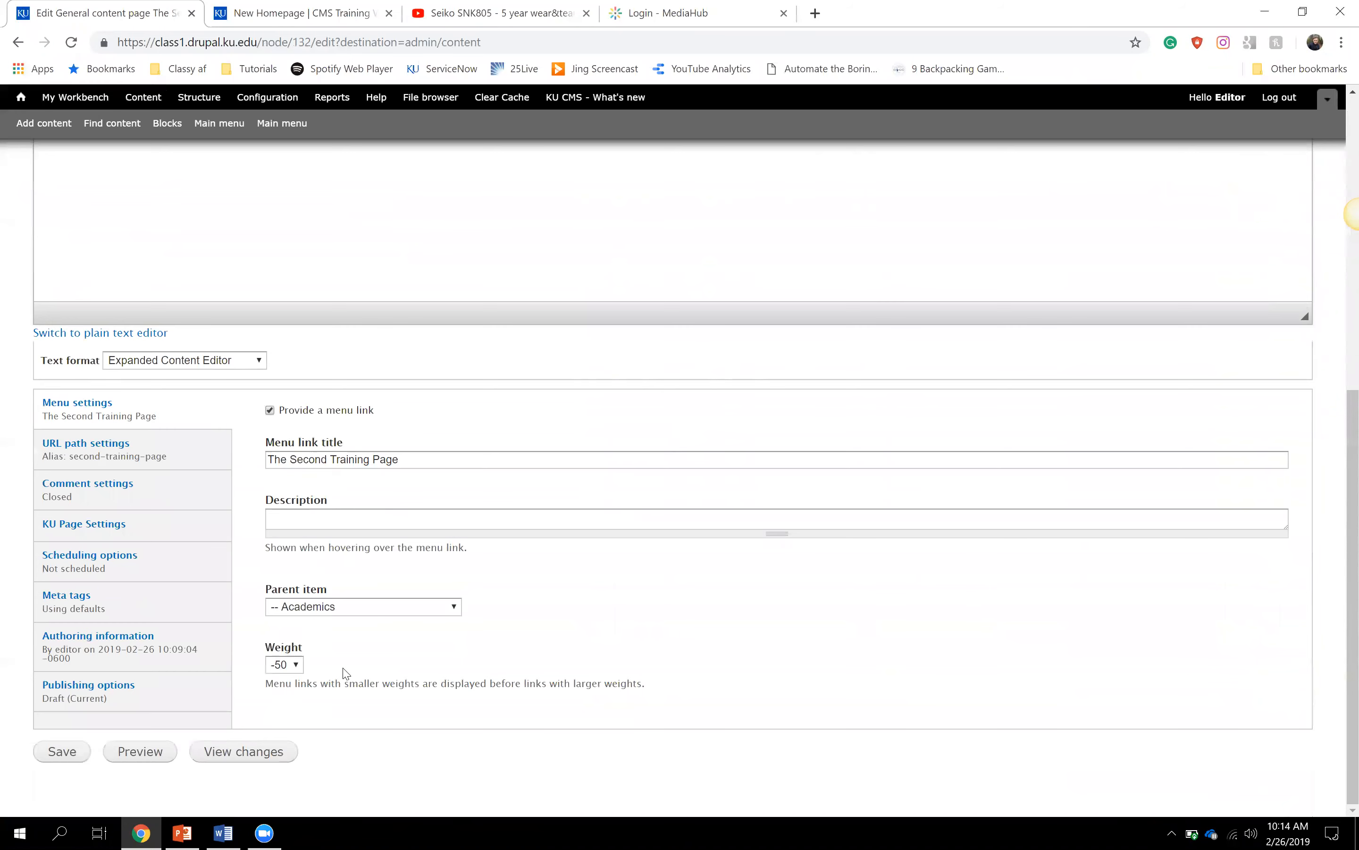
scroll(345, 672, "up", 15)
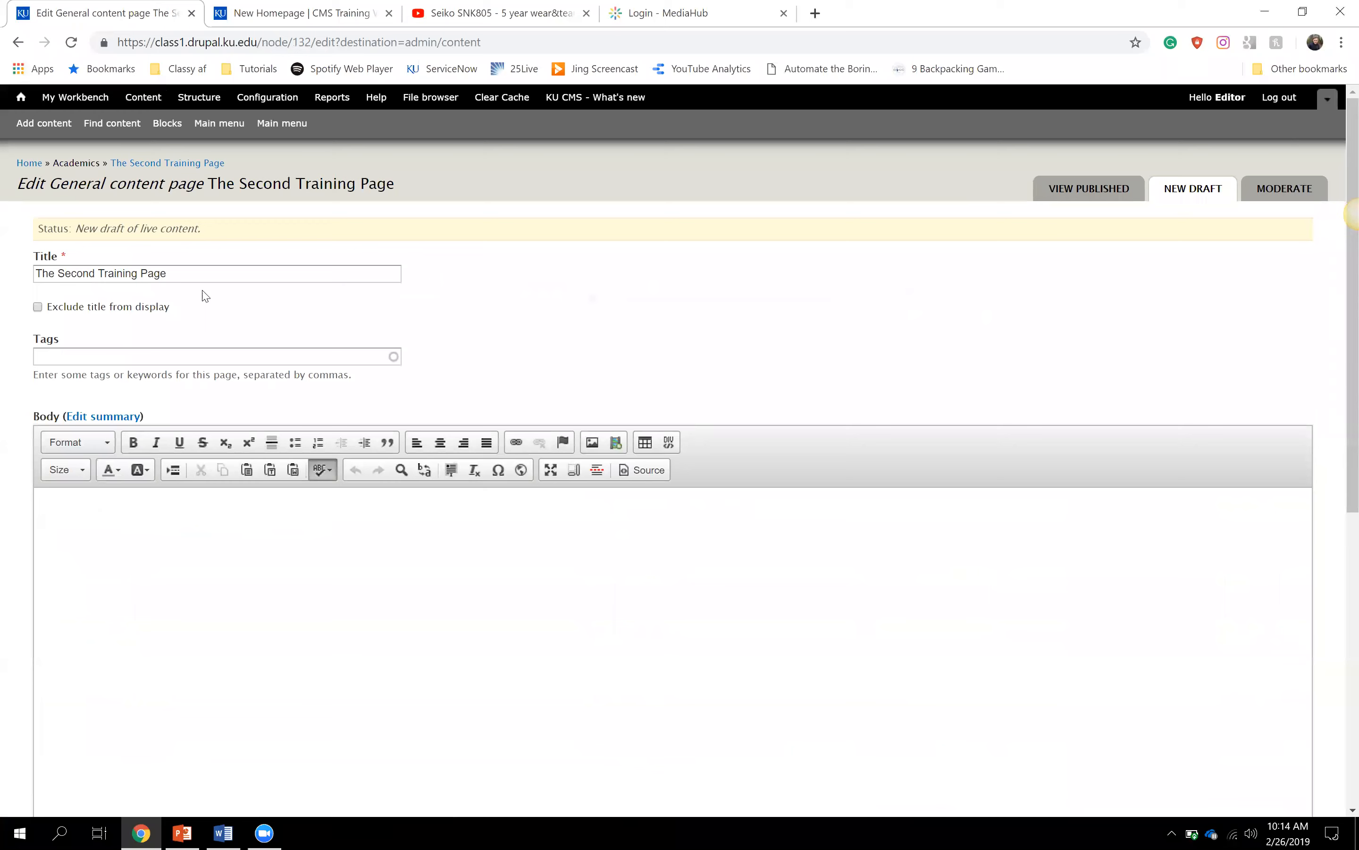
left_click(114, 135)
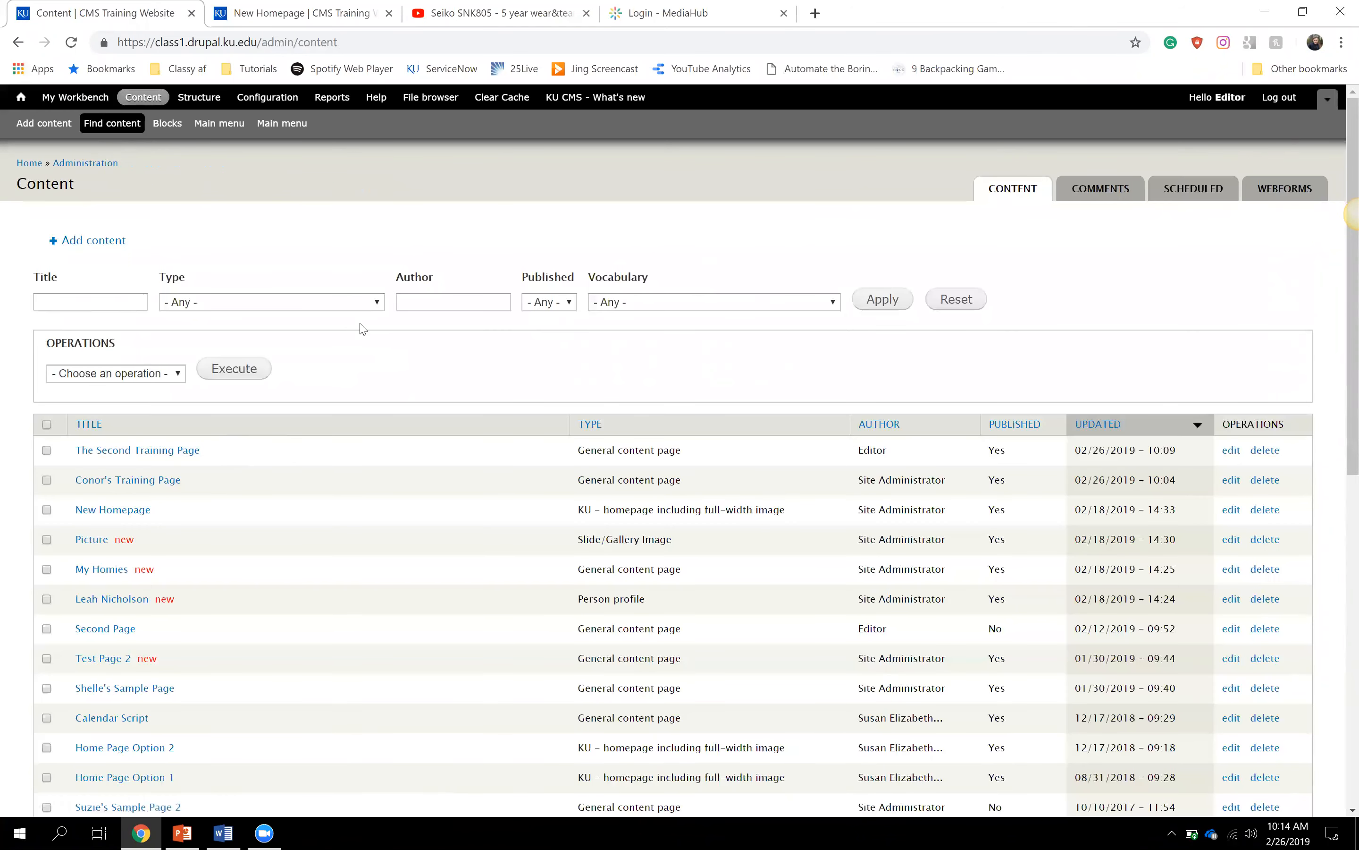
- Inspect the title, content type, author and published status filters unchanged, then go to Reports
left_click(106, 302)
left_click(262, 311)
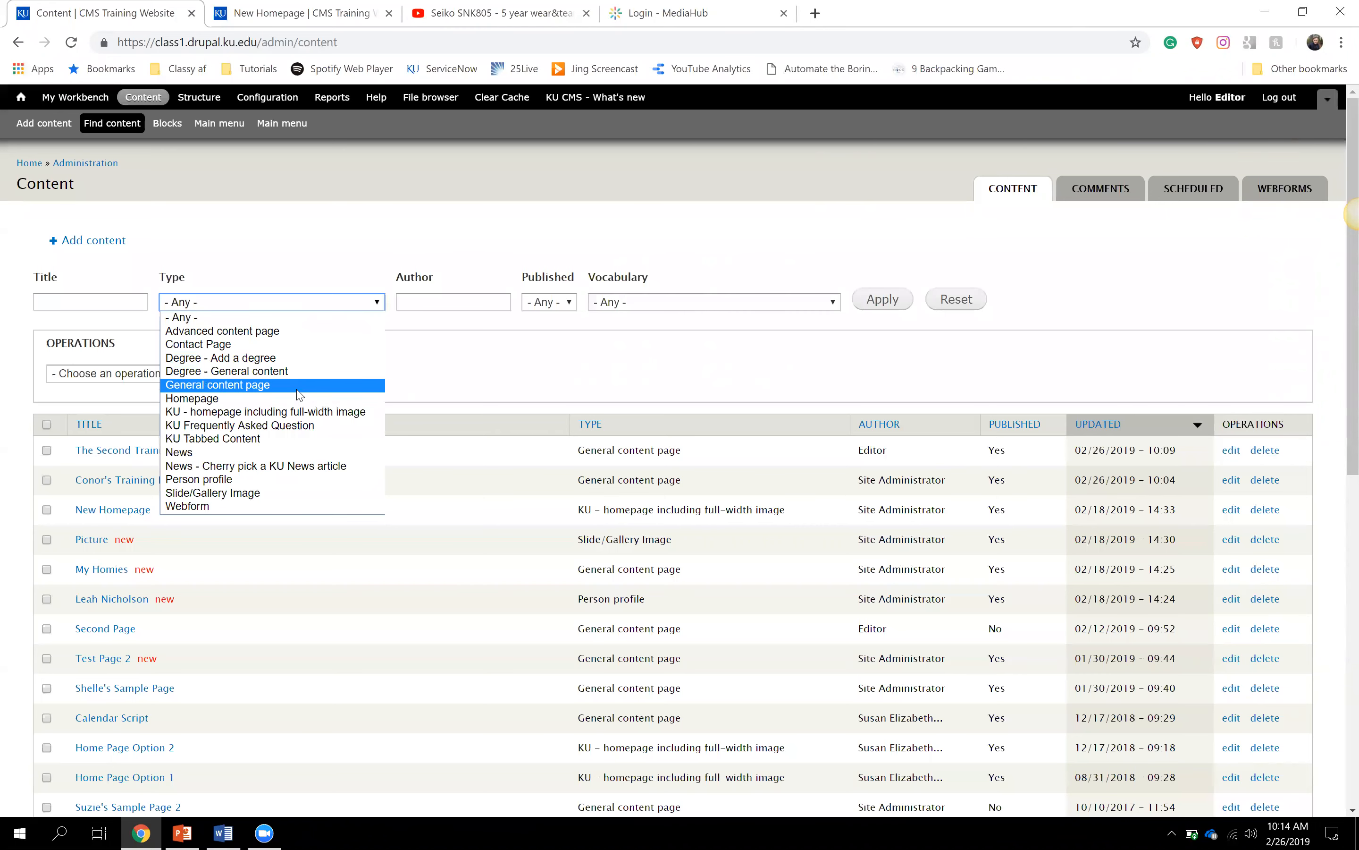
left_click(457, 366)
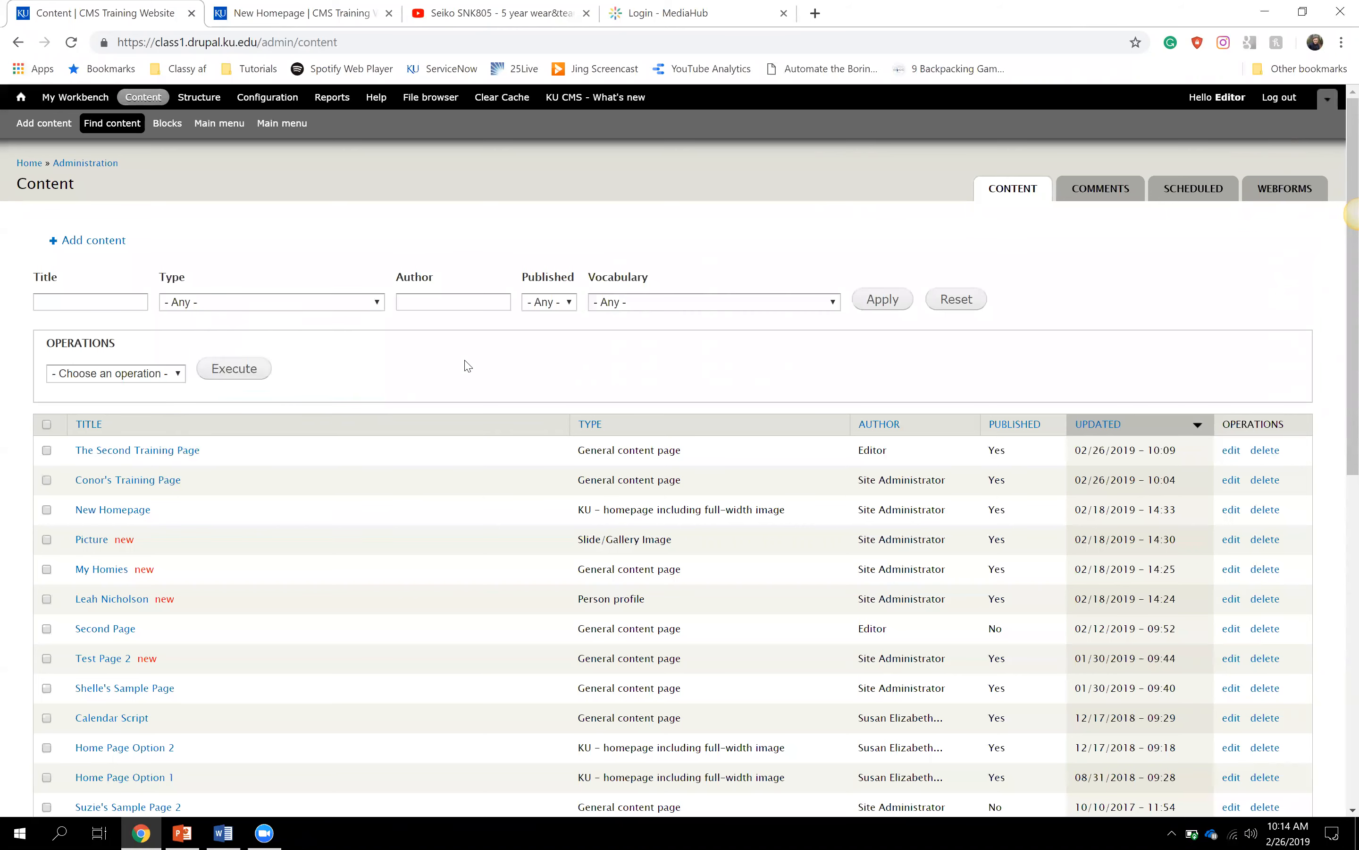
left_click(476, 302)
left_click(550, 302)
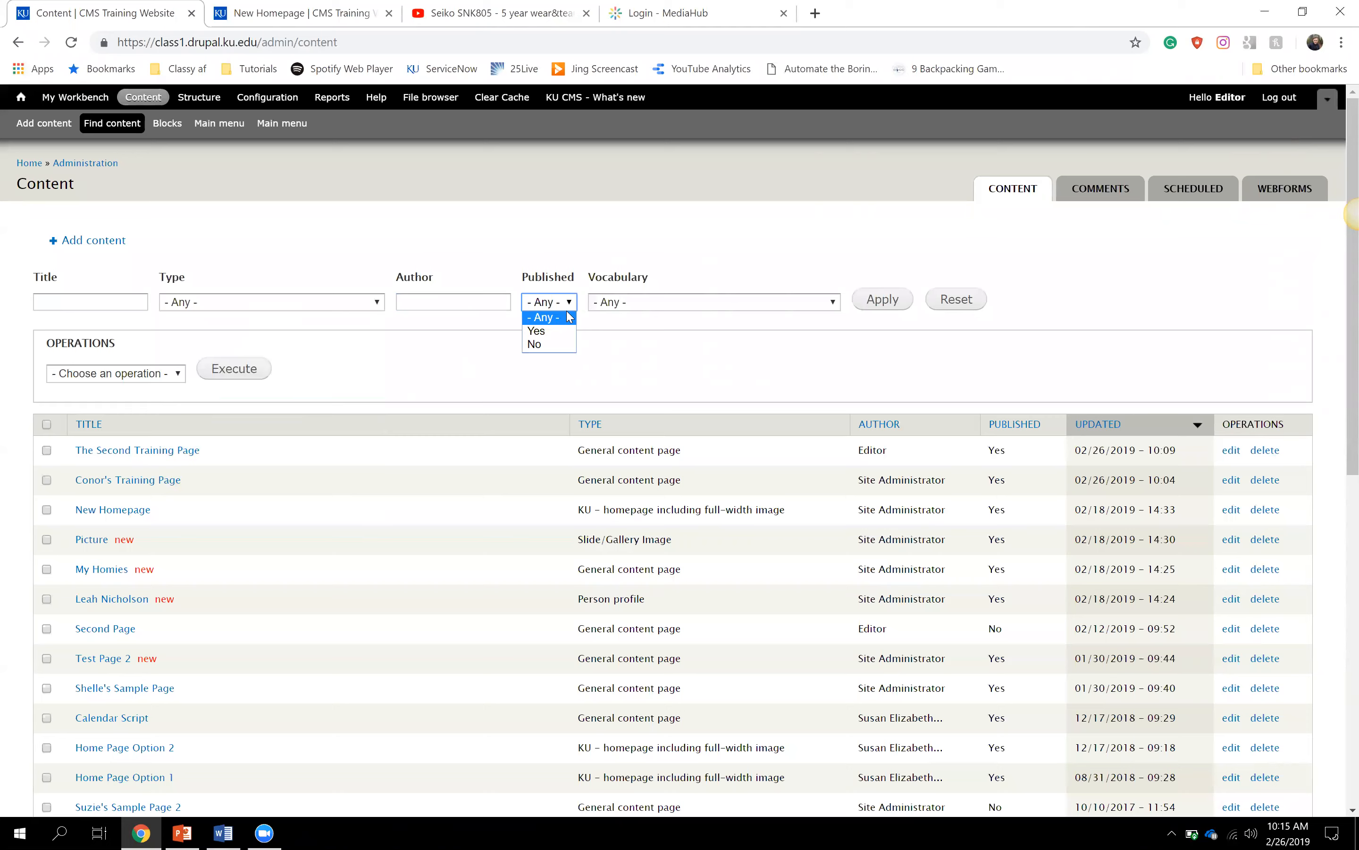
left_click(591, 322)
scroll(544, 493, "down", 8)
scroll(543, 493, "up", 8)
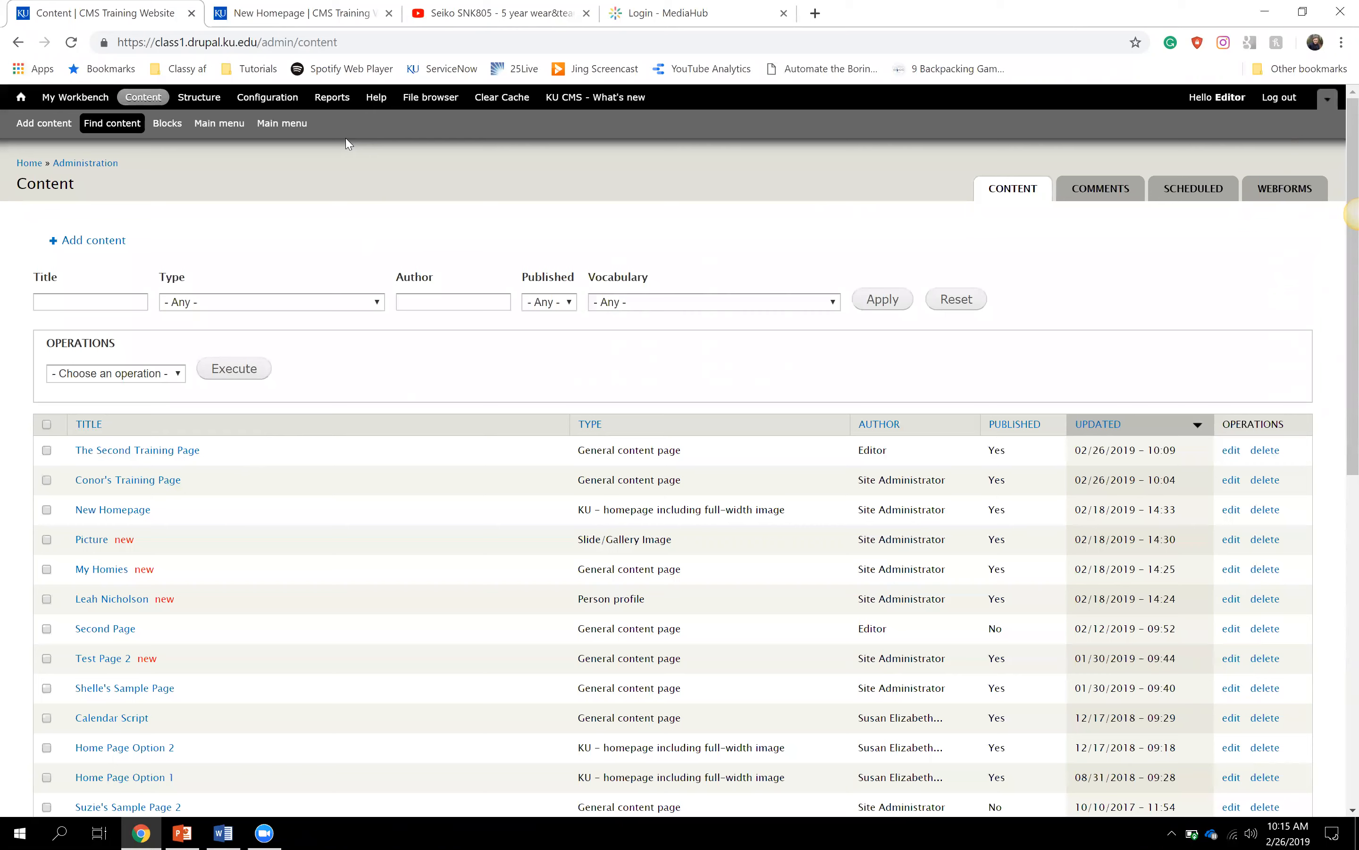
left_click(342, 99)
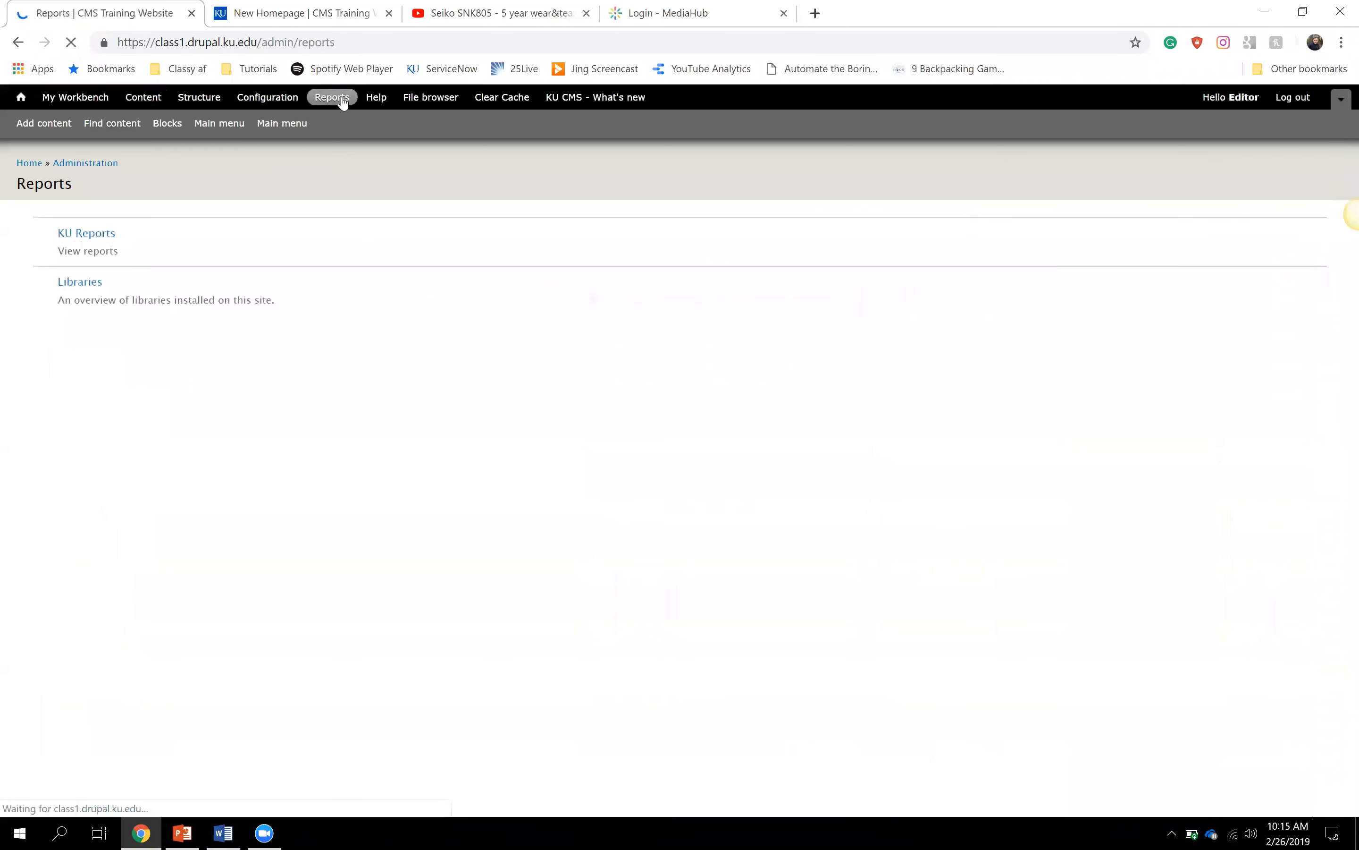
- Run KU Reports for orphaned pages at least 1 year old, excluding unpublished pages
left_click(87, 233)
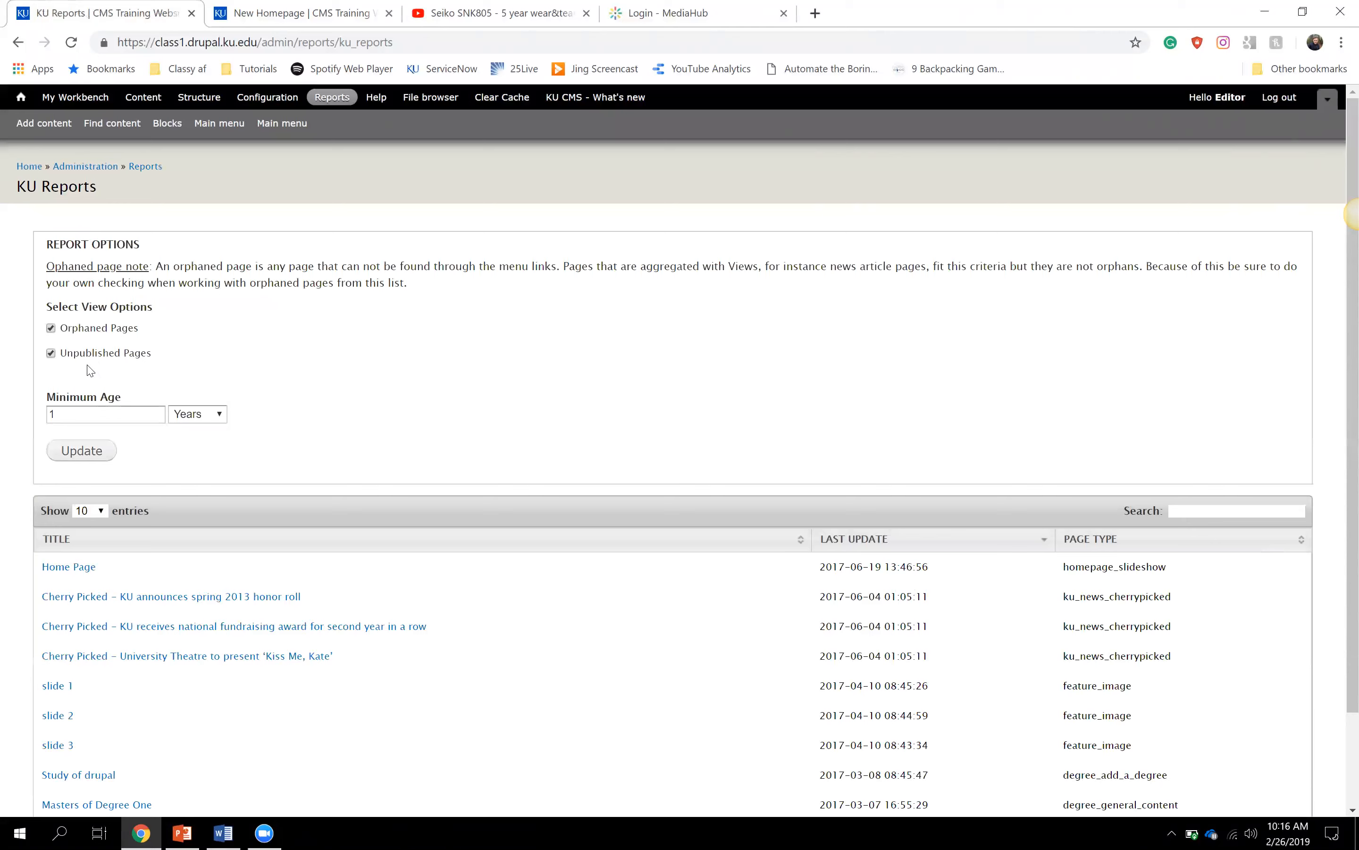
left_click(107, 416)
left_click(110, 369)
left_click(93, 449)
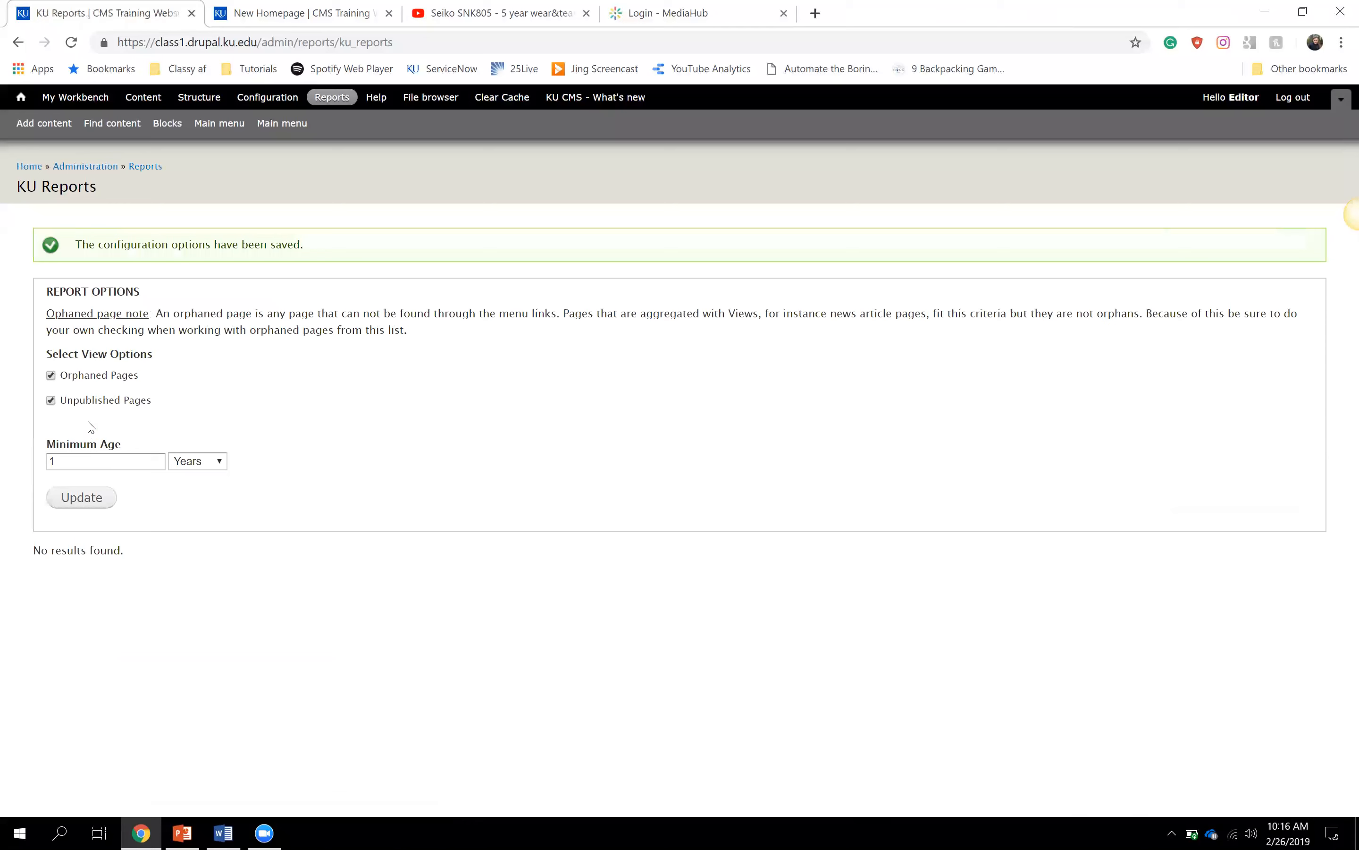
left_click(77, 406)
left_click(70, 503)
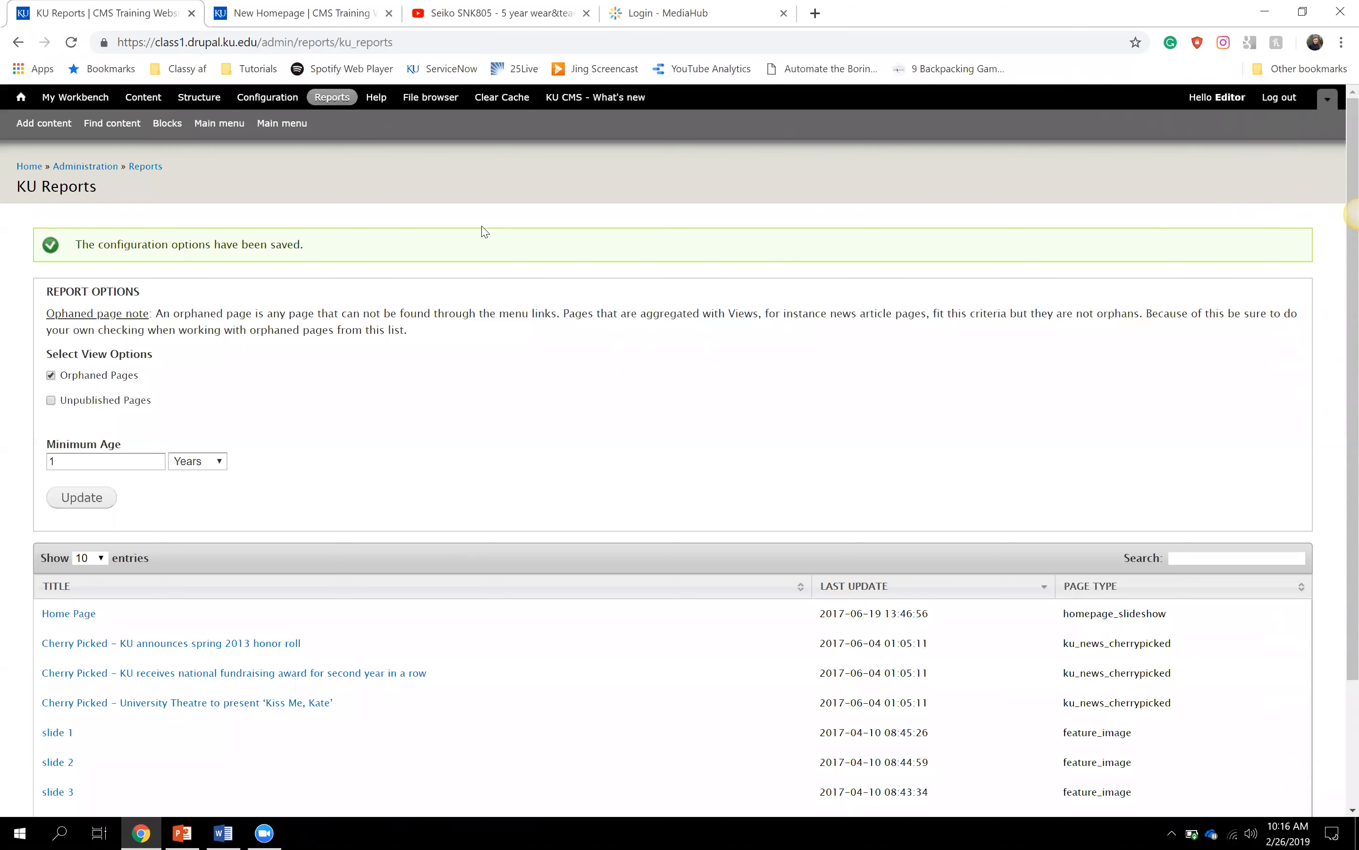
- Highlight the news and feature_image page types in the report results
scroll(485, 231, "down", 3)
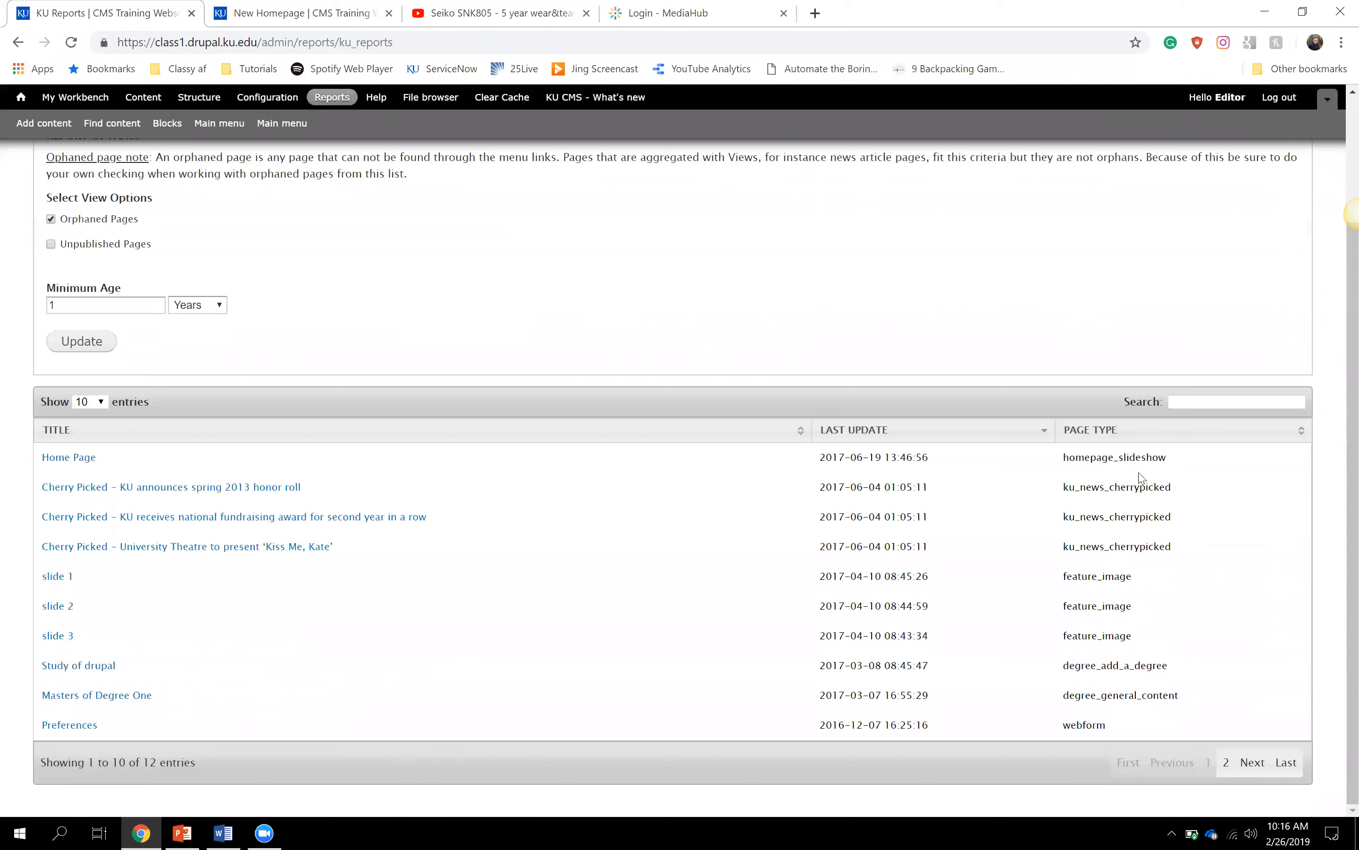
left_click_drag(1086, 487, 1147, 487)
left_click_drag(1088, 576, 1126, 576)
- Rerun KU Reports with only Unpublished Pages checked and open the listed sample page
left_click(1035, 562)
left_click(61, 219)
left_click(50, 244)
left_click(88, 348)
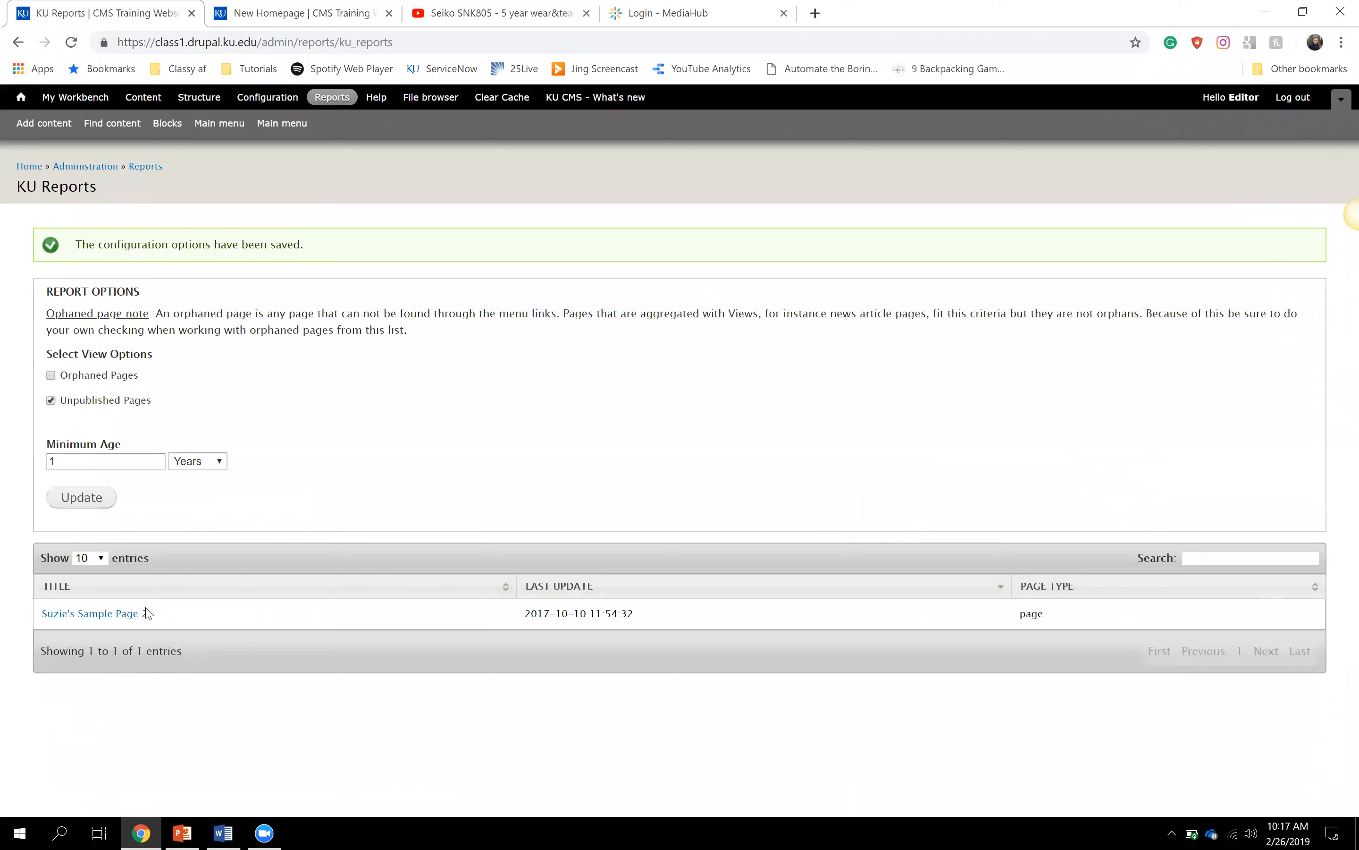
left_click(124, 621)
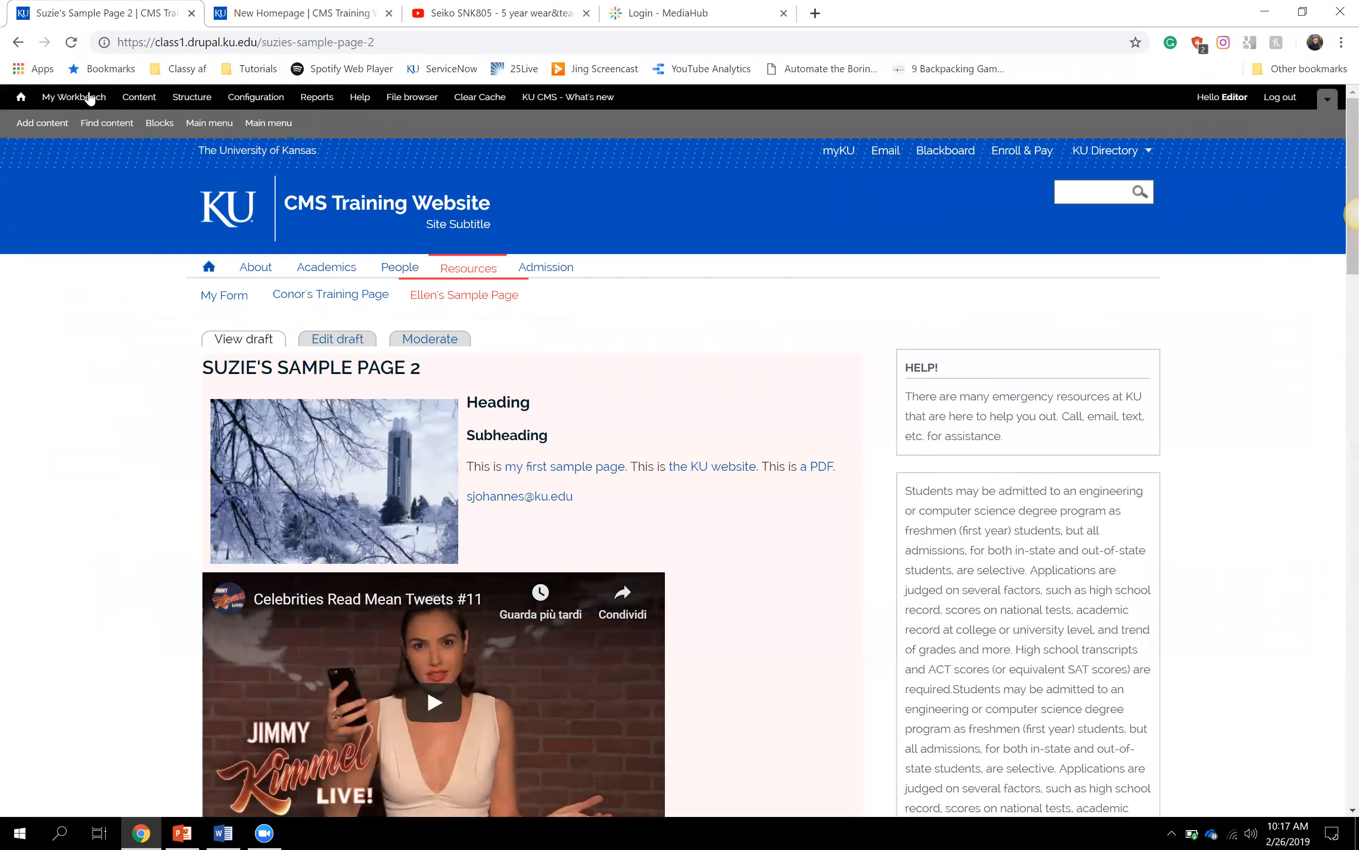
left_click(14, 45)
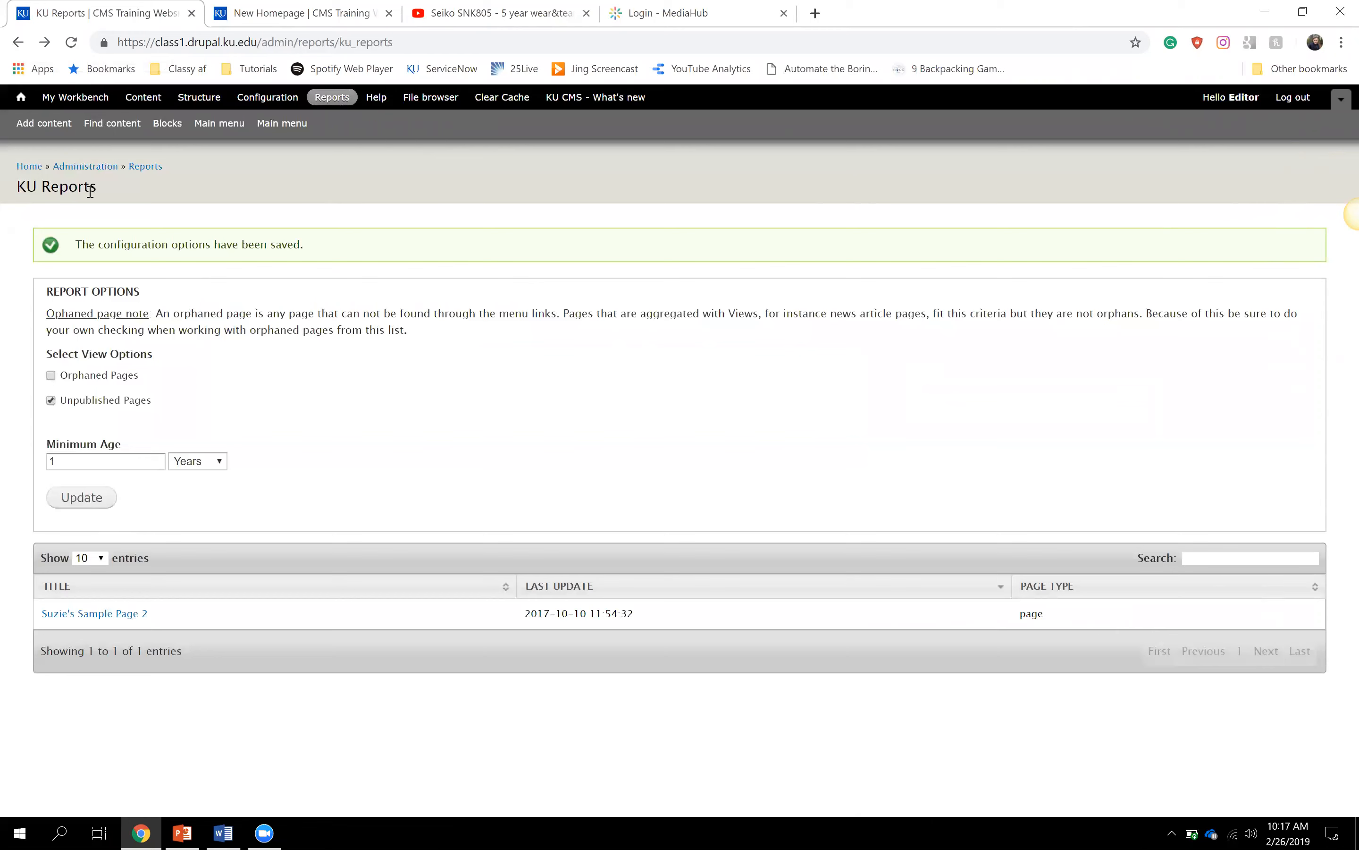
left_click(22, 102)
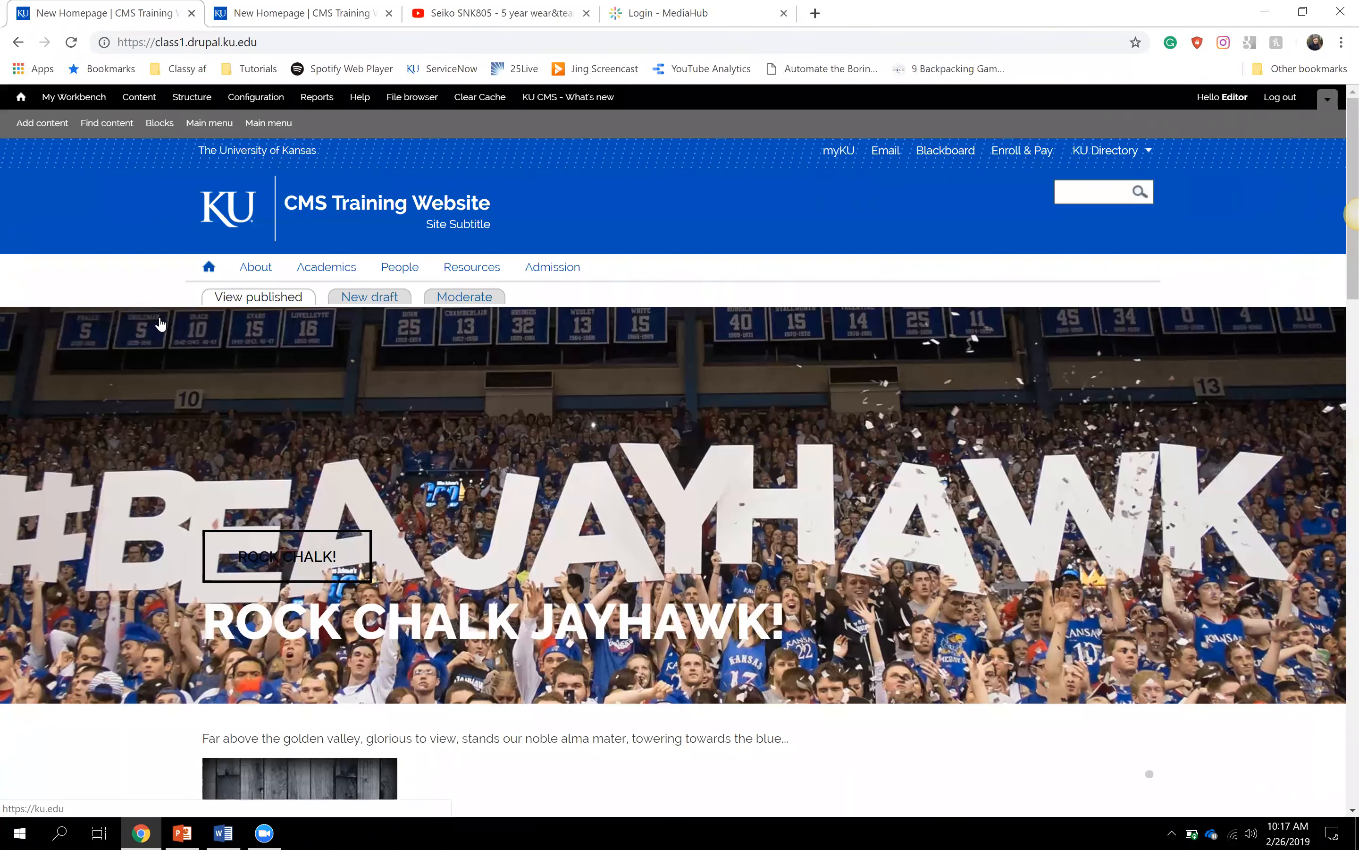
- Scroll the homepage past the HELP!, admissions, Why KU and KU Today blocks to news and Twitter
scroll(160, 325, "down", 1)
scroll(160, 324, "down", 3)
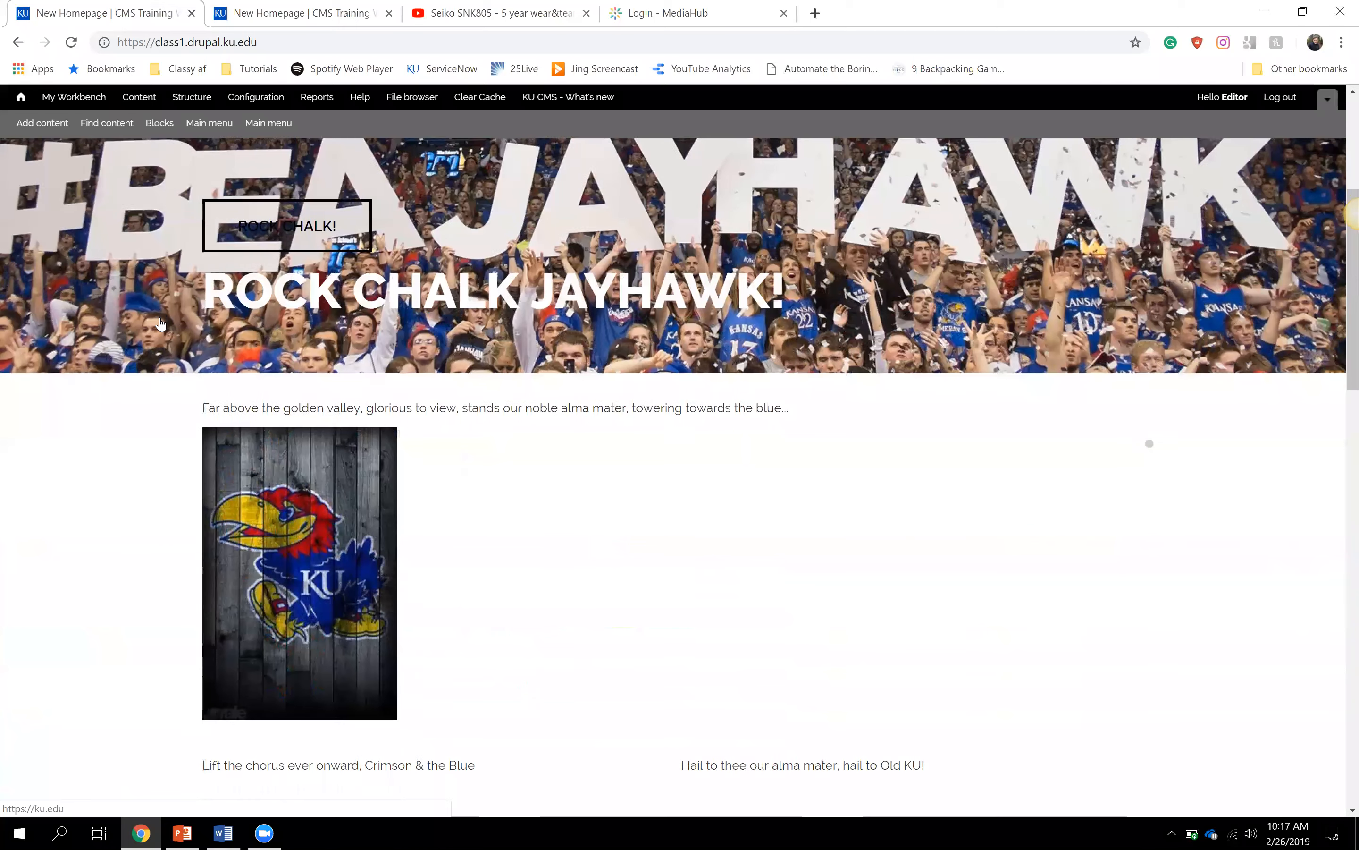
scroll(162, 324, "down", 4)
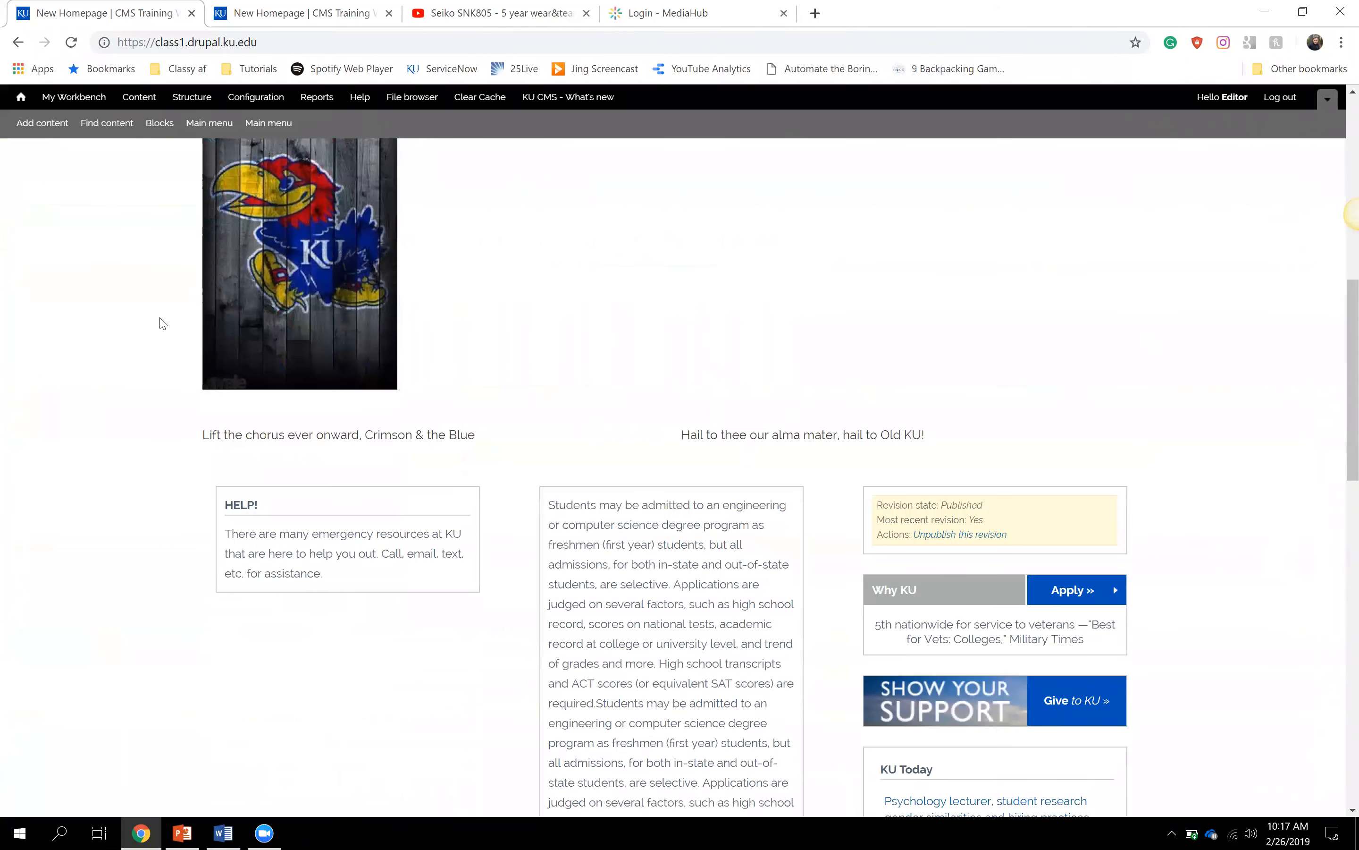
scroll(162, 324, "up", 8)
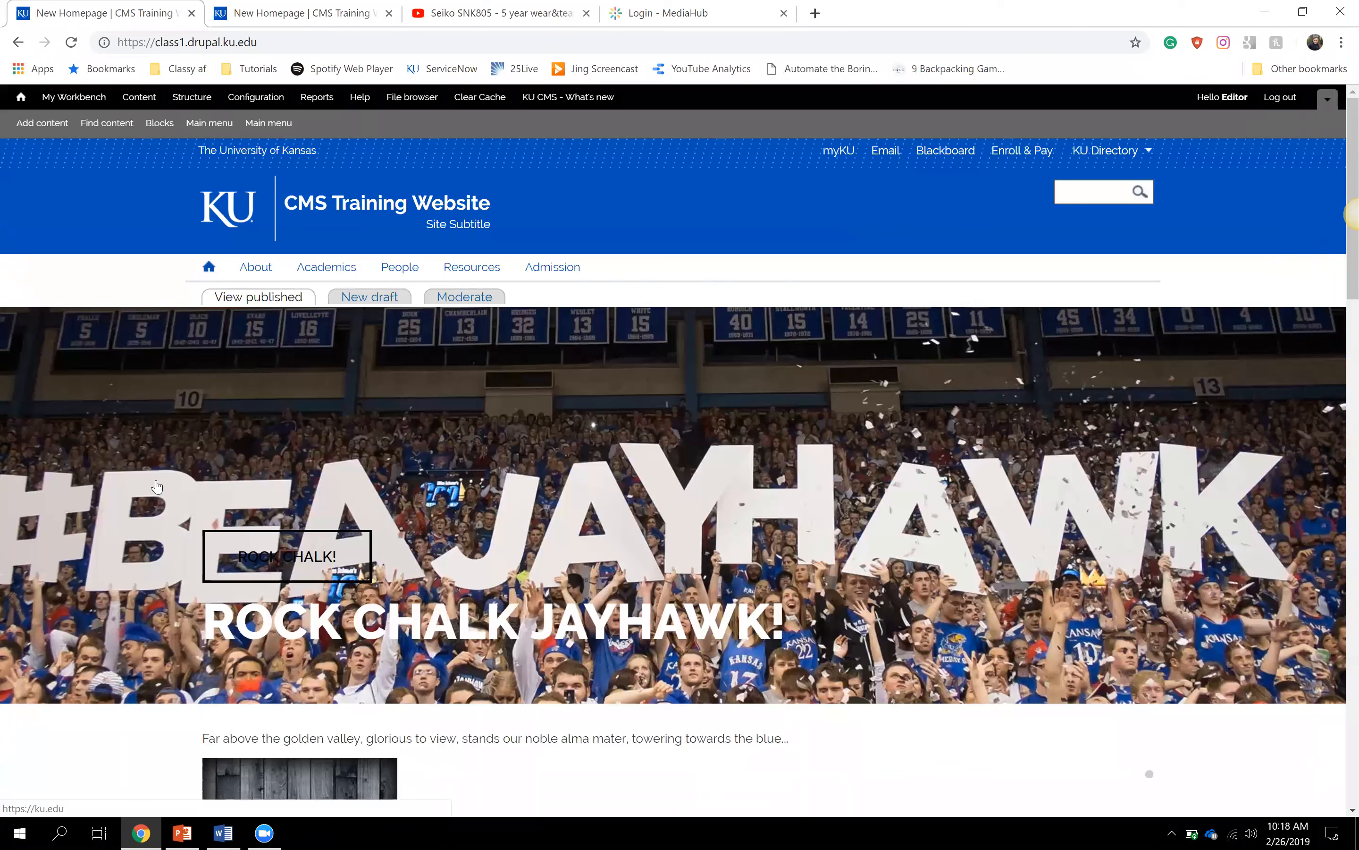
scroll(157, 486, "down", 7)
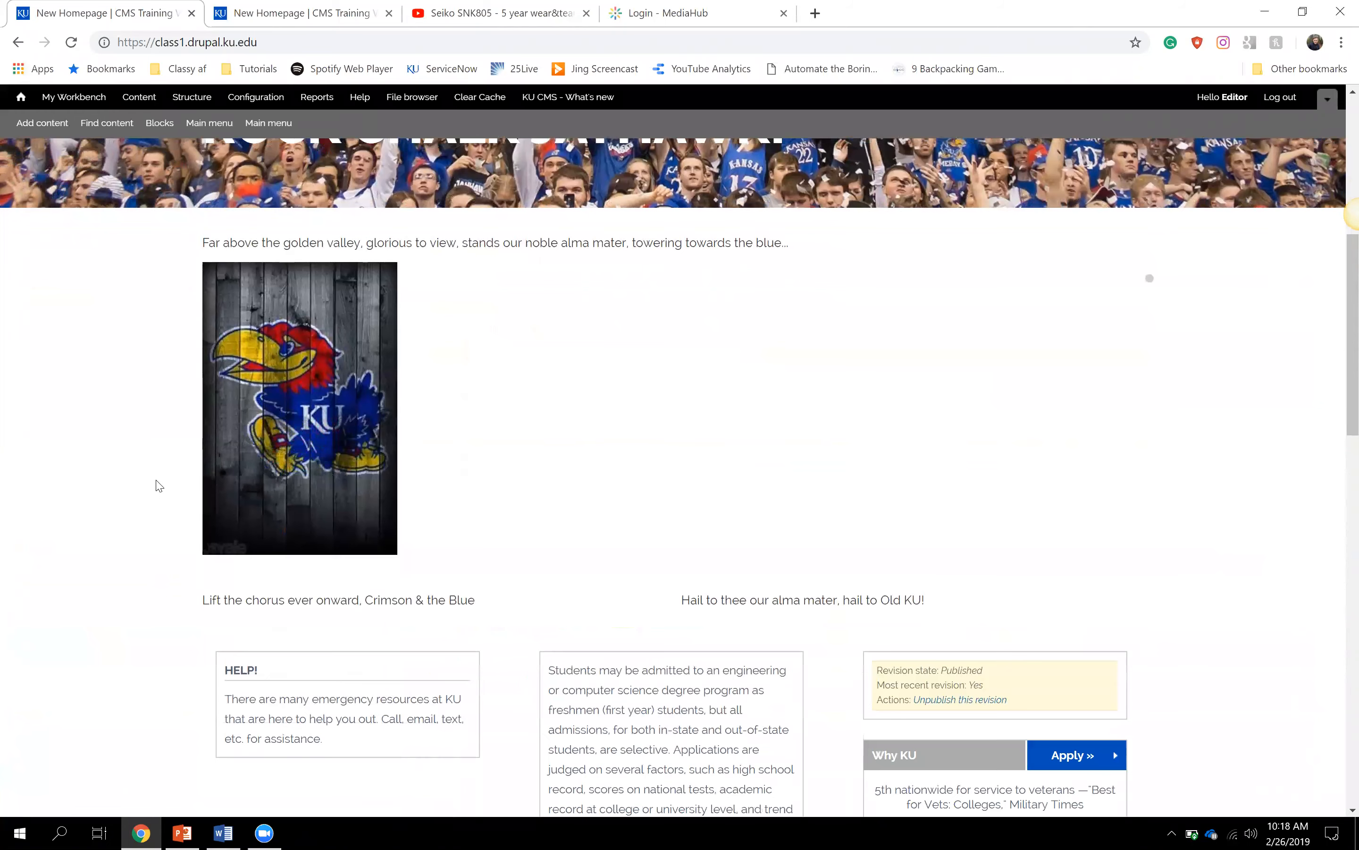
scroll(158, 486, "down", 4)
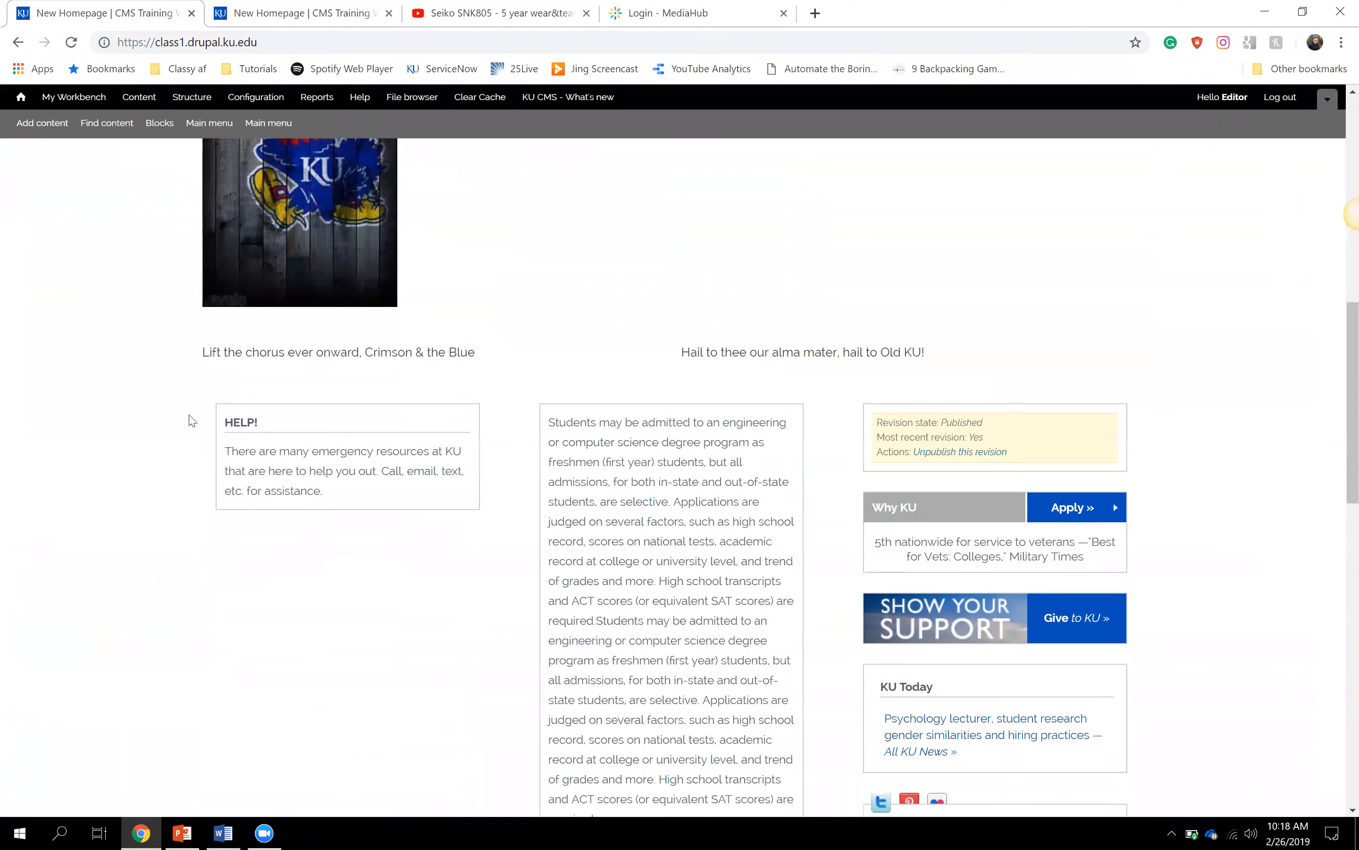
scroll(515, 446, "down", 5)
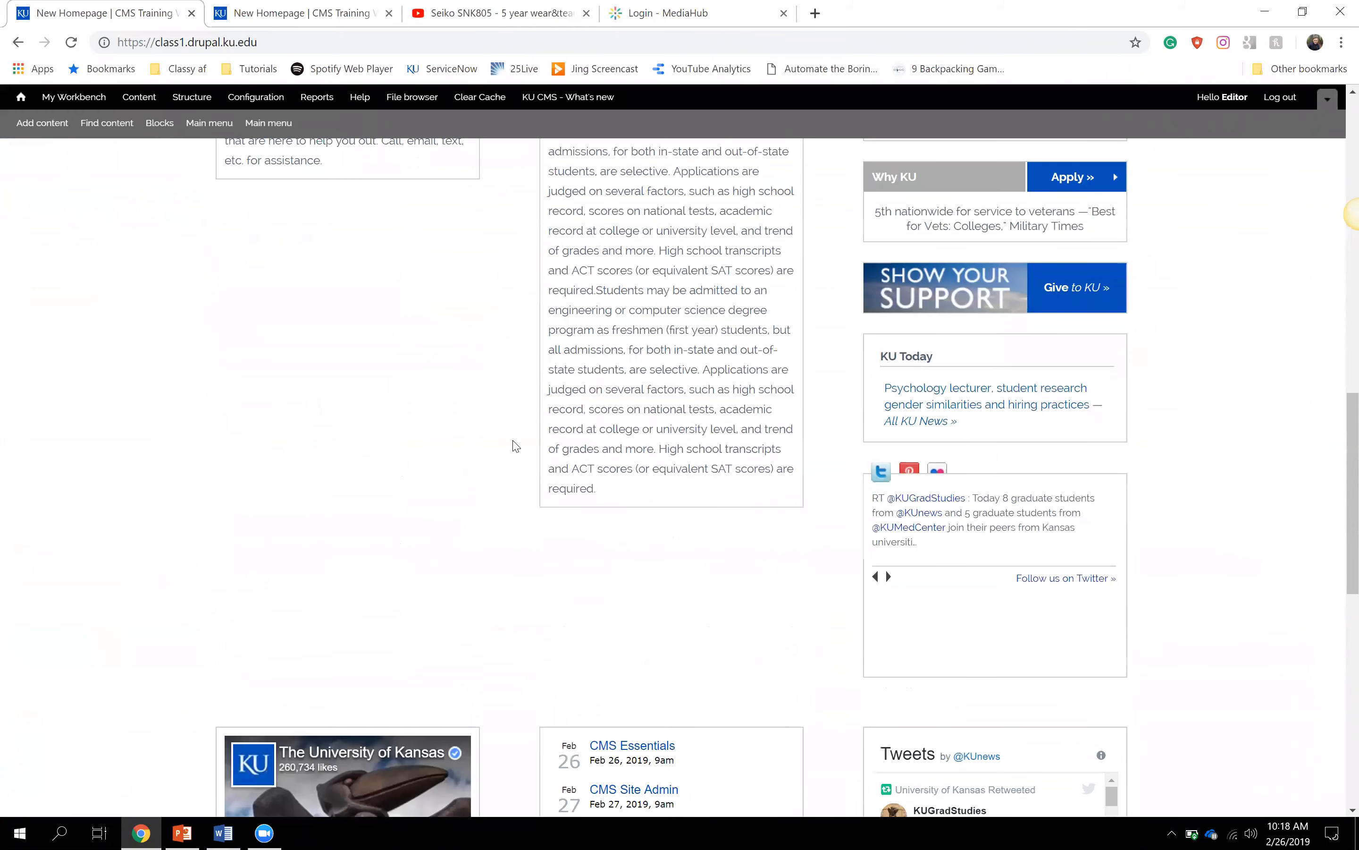
scroll(515, 446, "up", 16)
- Browse the Our People staff profiles under People, then return to the homepage
left_click(401, 267)
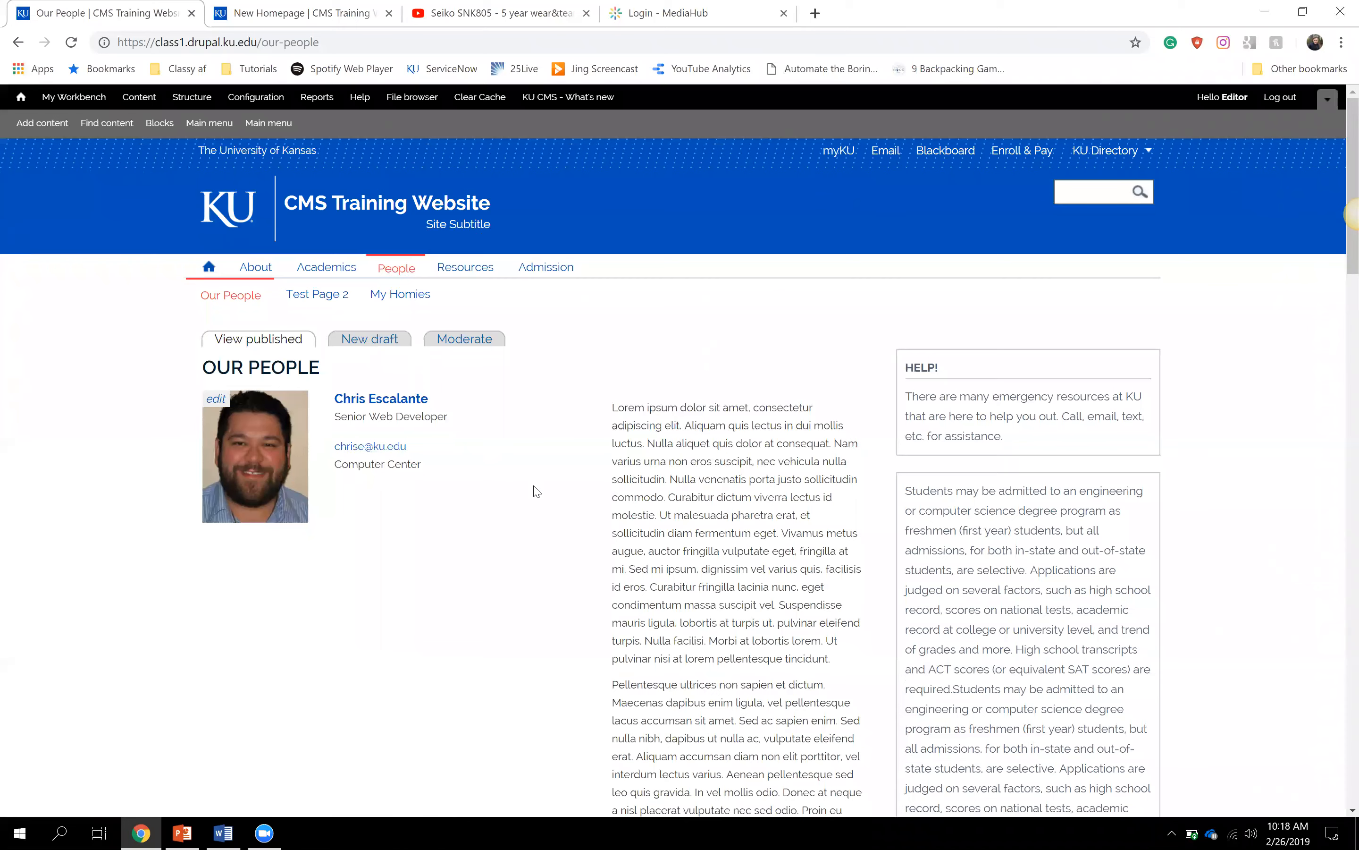
scroll(535, 490, "down", 3)
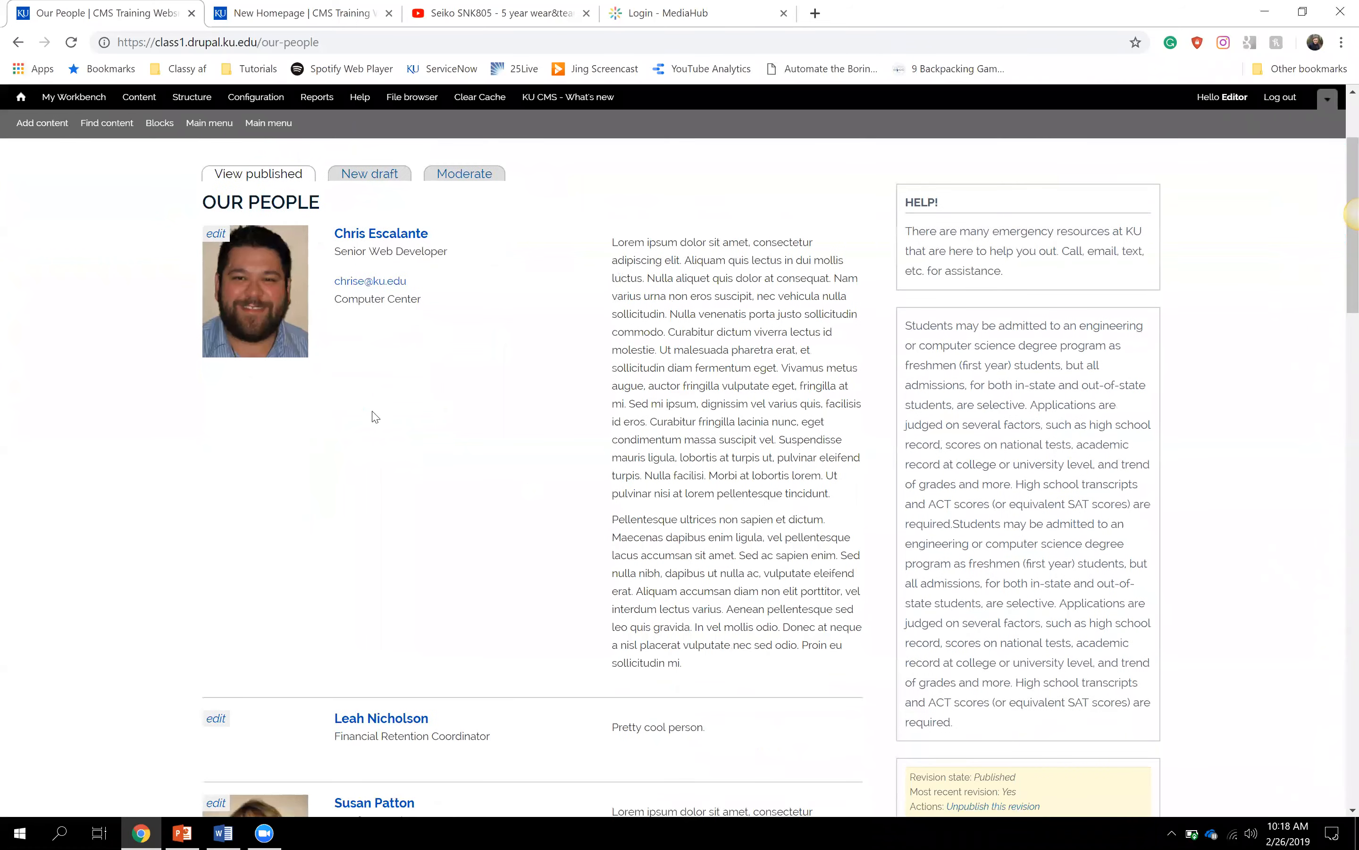
scroll(373, 416, "down", 10)
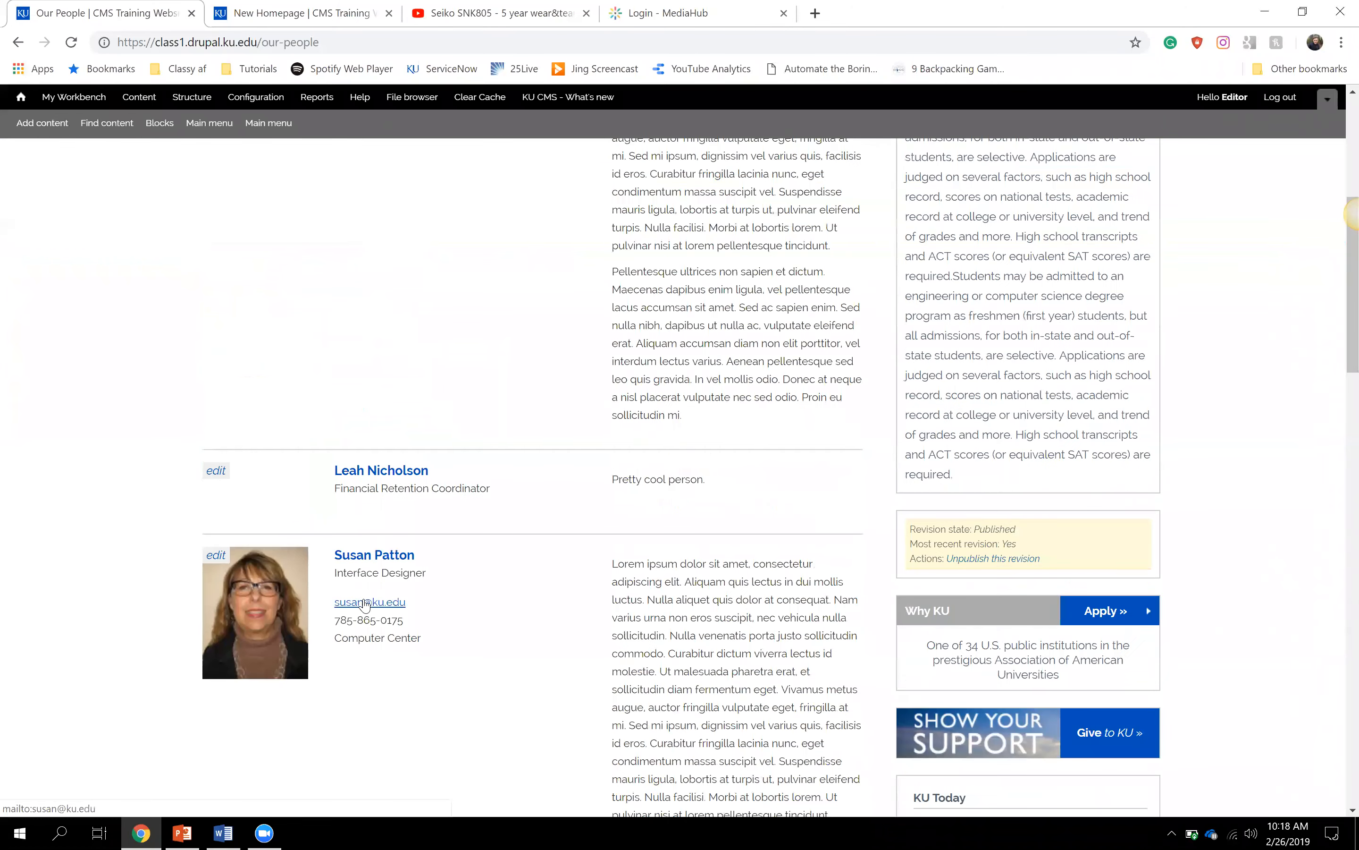
scroll(366, 604, "down", 5)
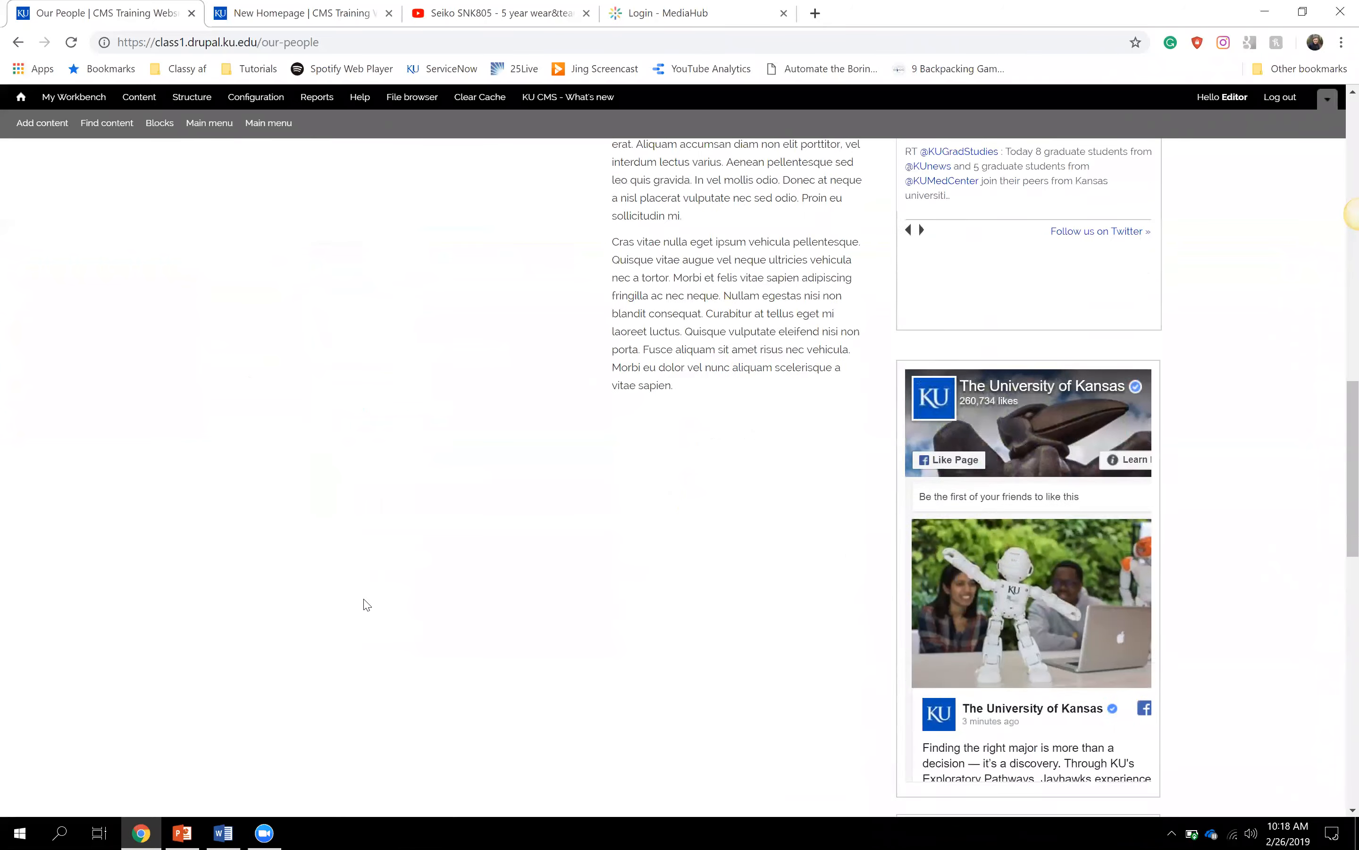
scroll(364, 601, "up", 10)
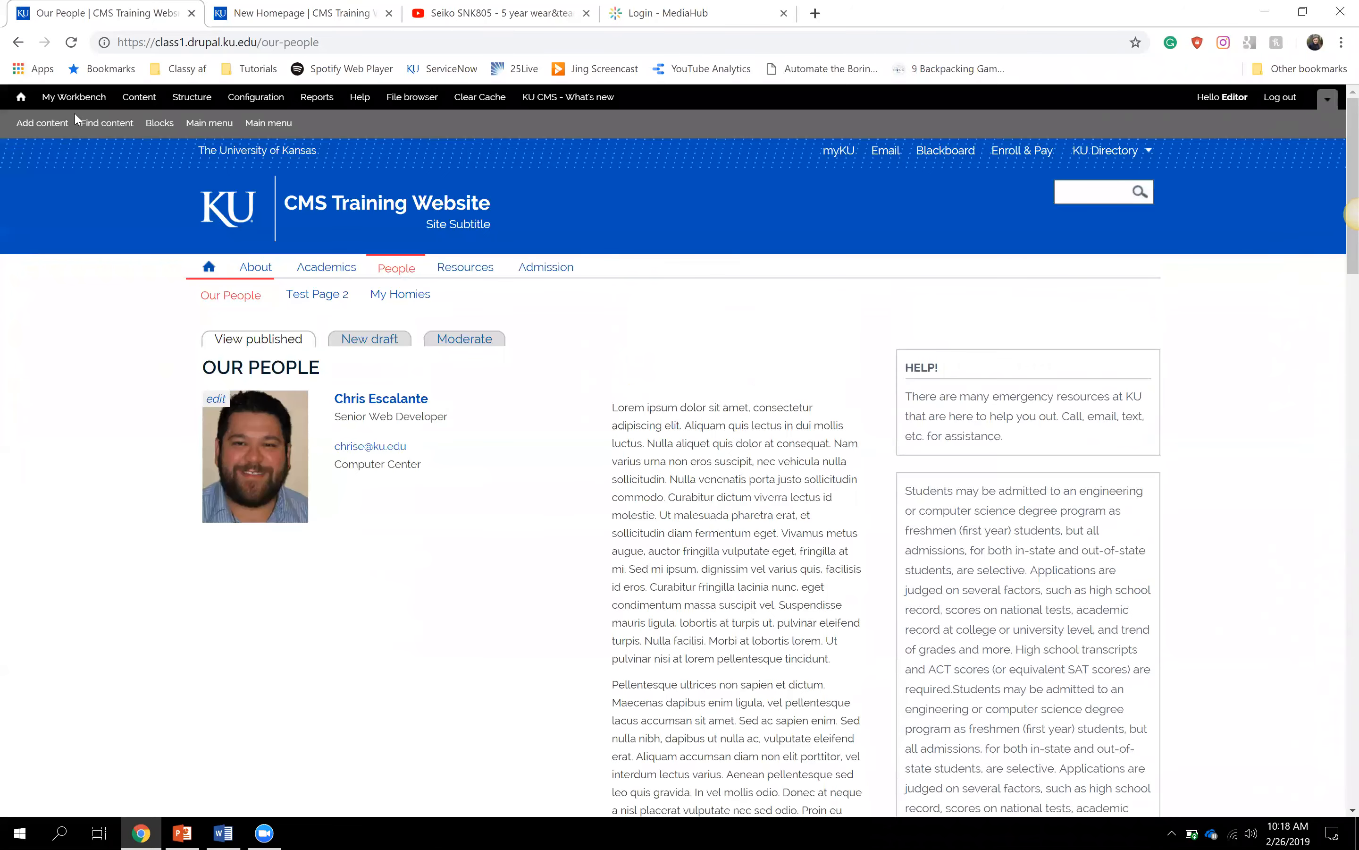
left_click(18, 42)
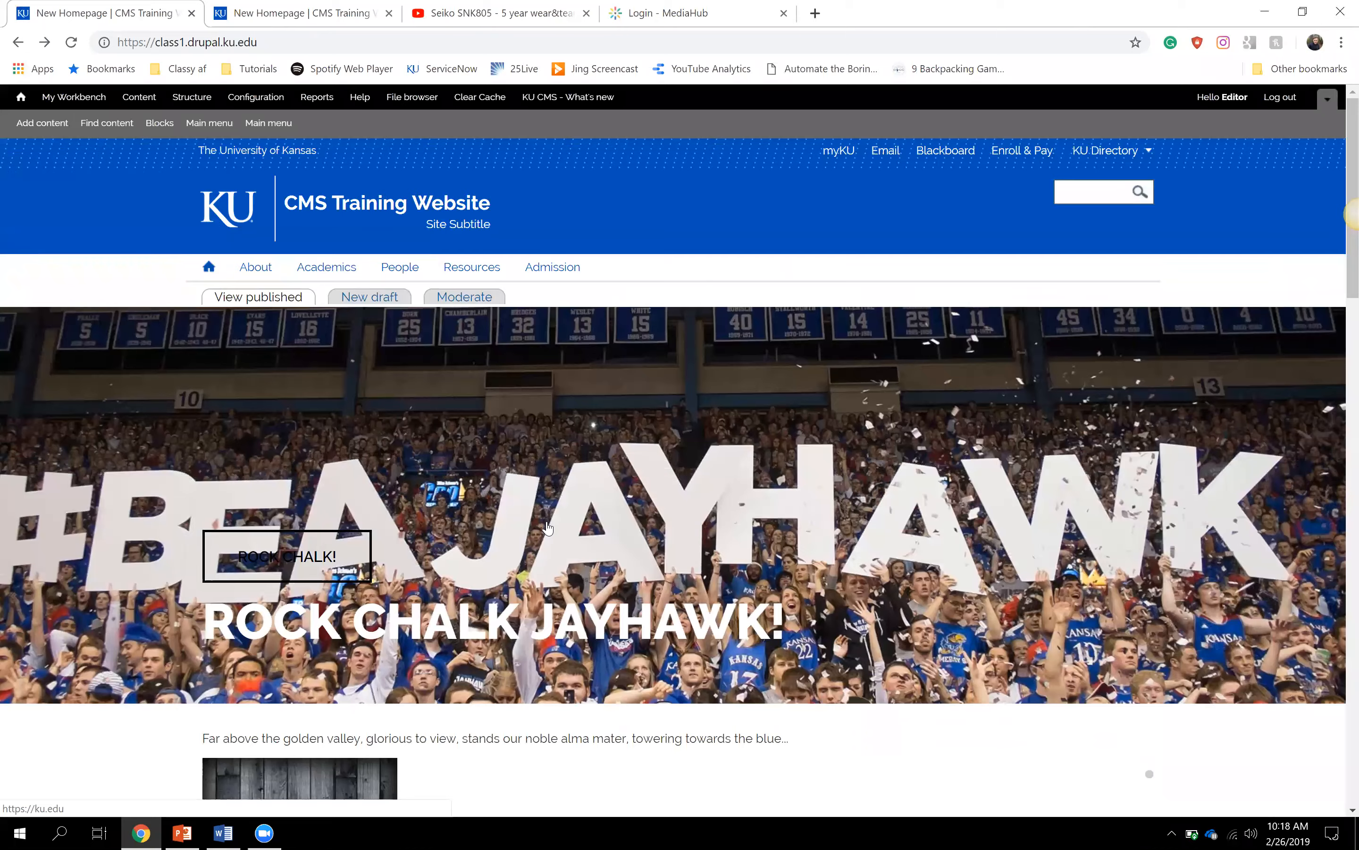
- Scroll down the homepage to the footer and highlight its contact details
scroll(547, 527, "down", 10)
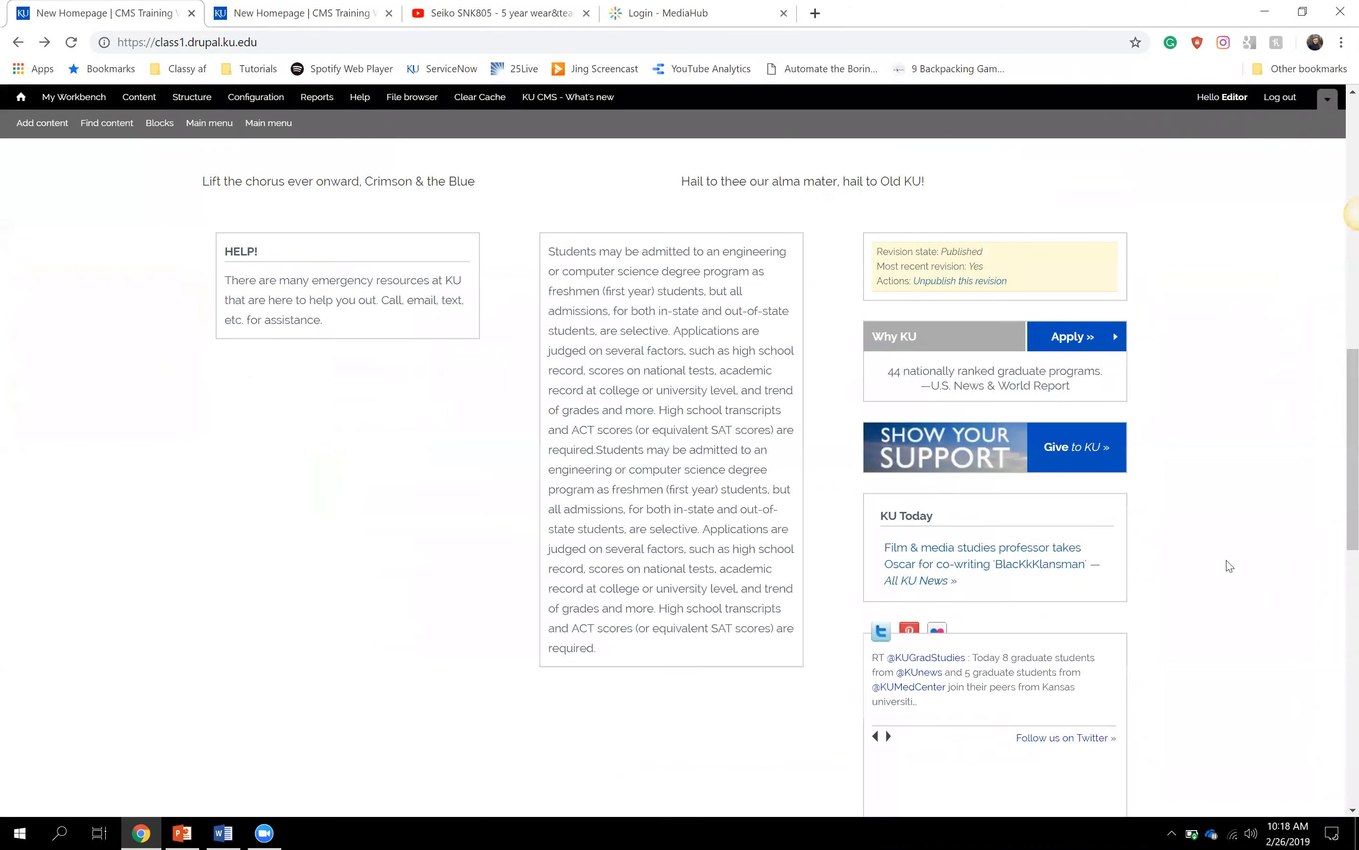
scroll(1229, 566, "down", 2)
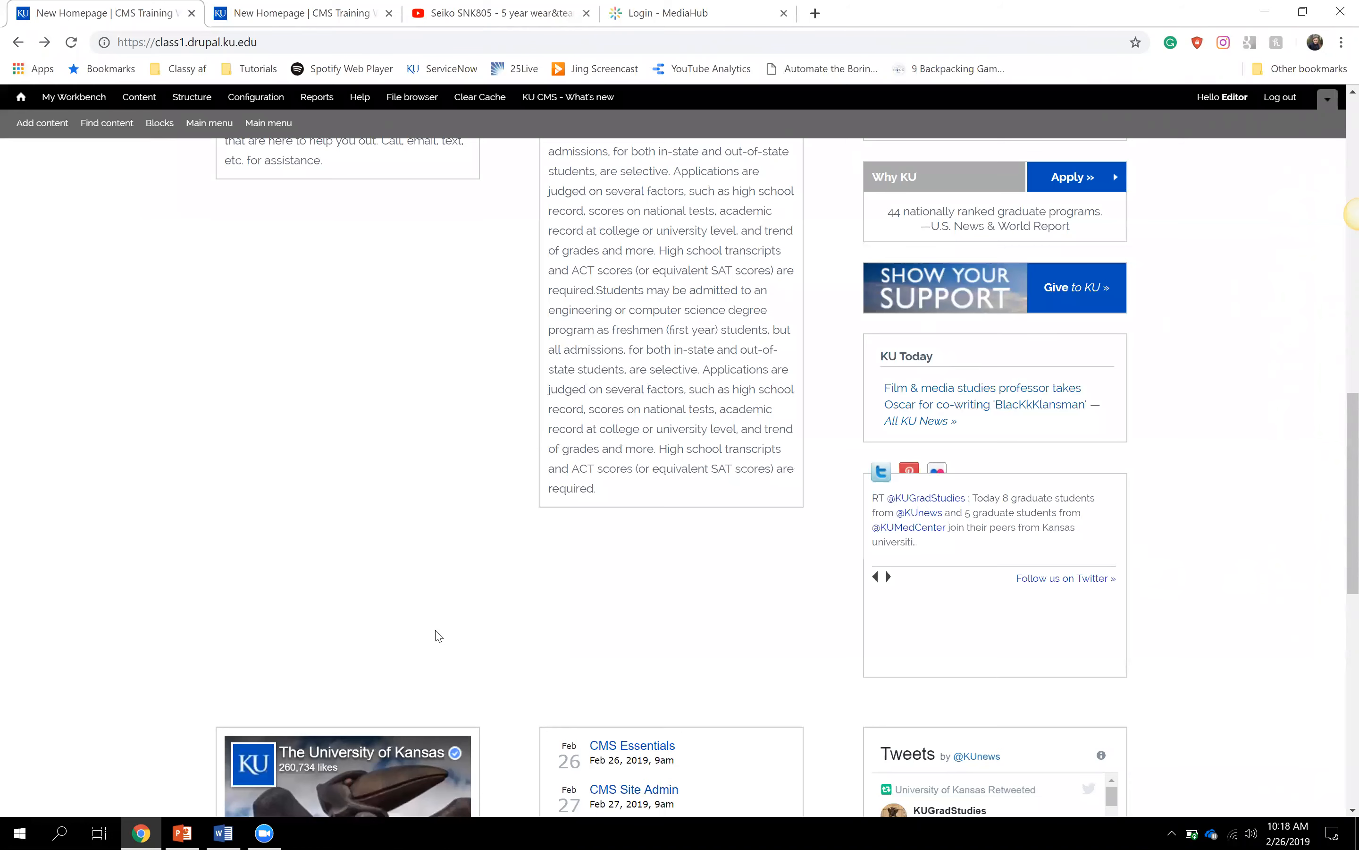
scroll(135, 630, "down", 8)
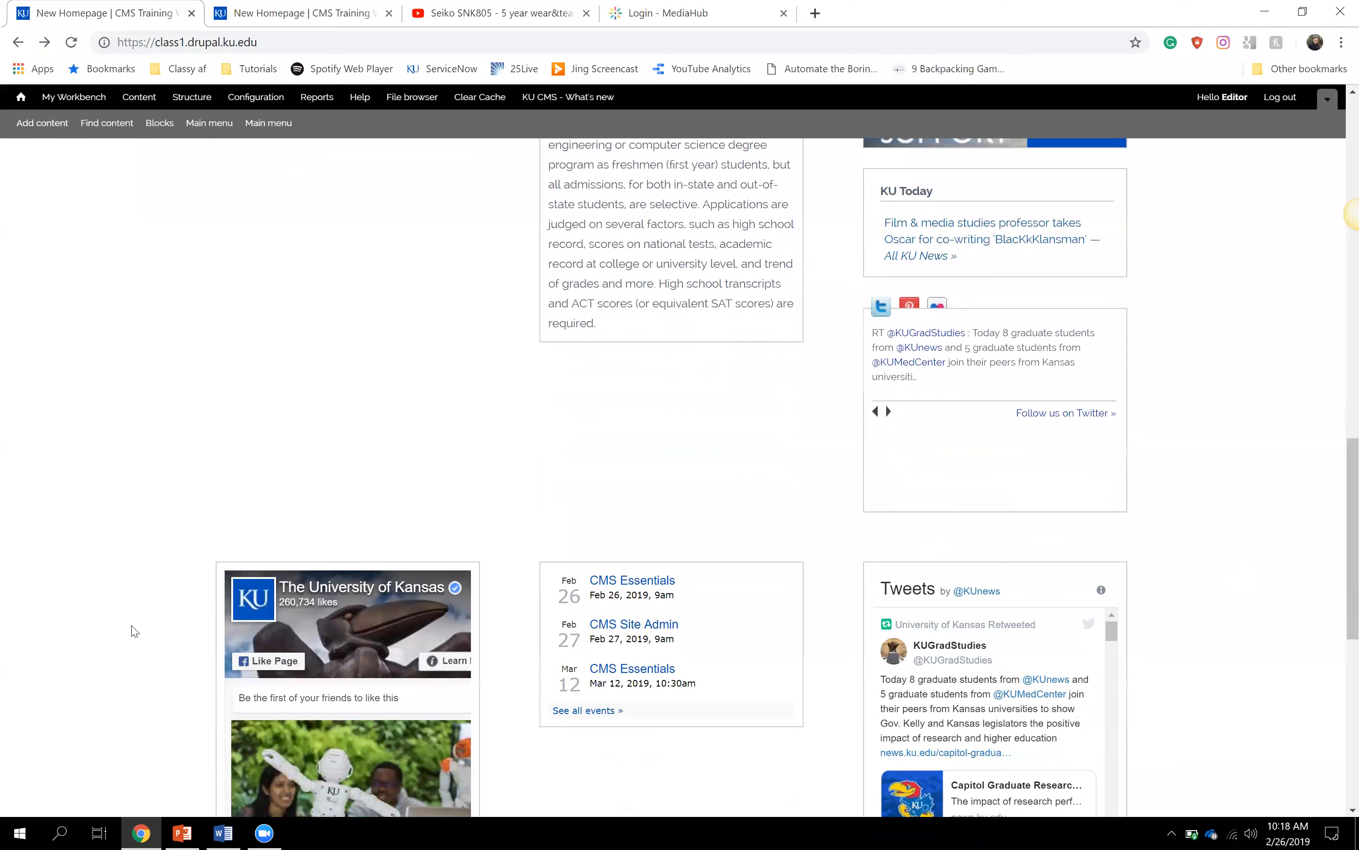
scroll(135, 630, "down", 3)
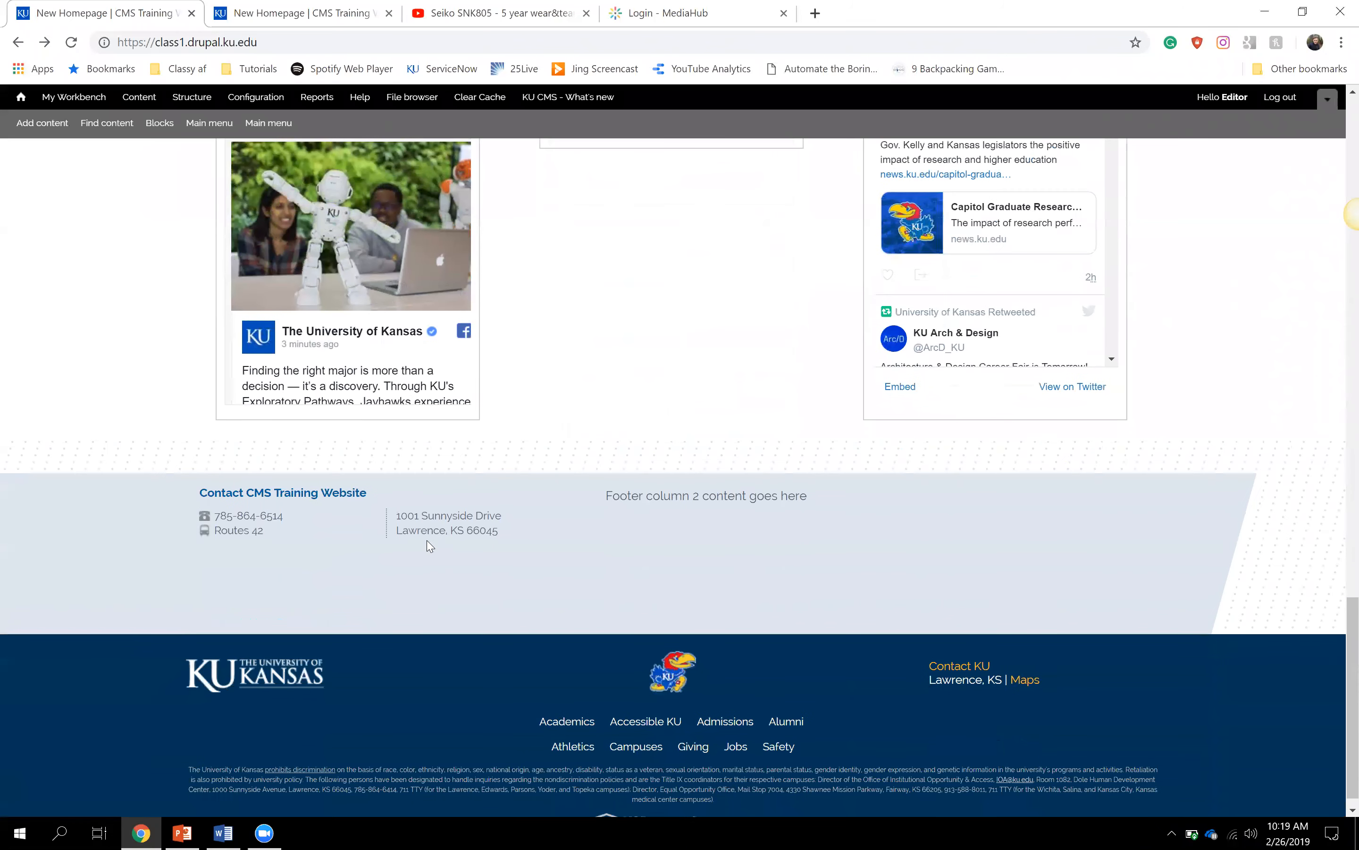
left_click_drag(516, 538, 144, 505)
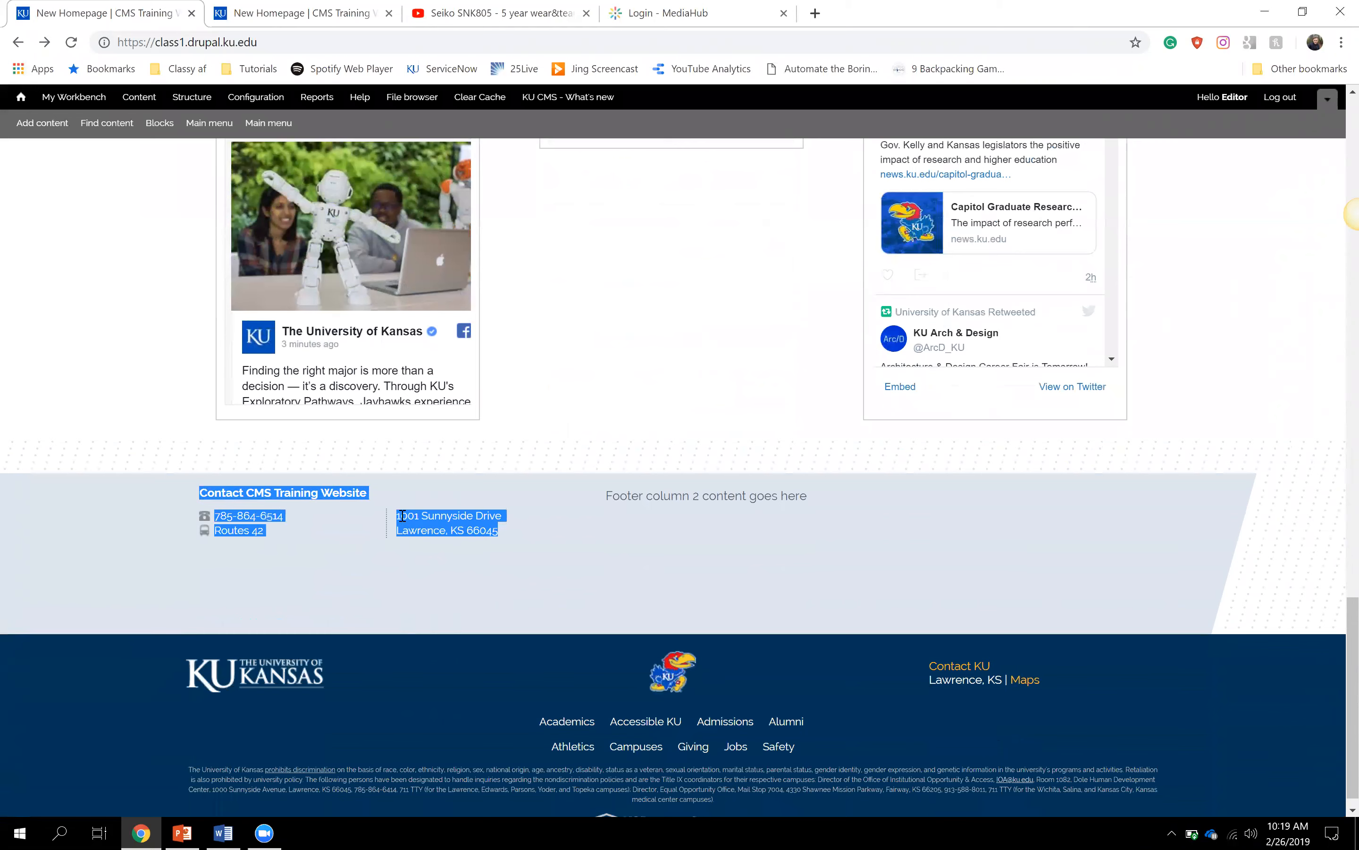
left_click(298, 549)
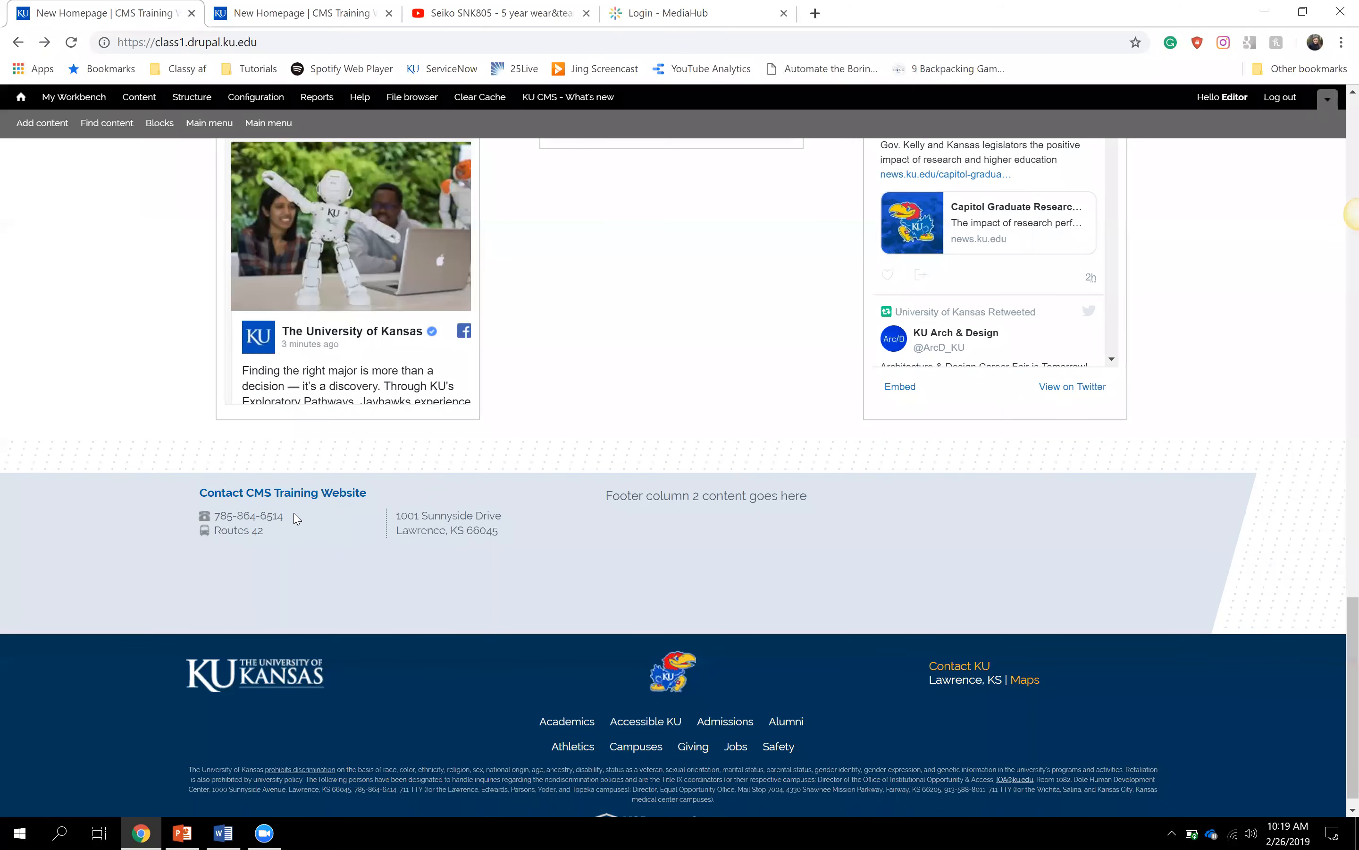
- Highlight the street address in the footer, then return toward the top of the page
left_click_drag(497, 532, 388, 516)
left_click(485, 531)
scroll(485, 531, "up", 20)
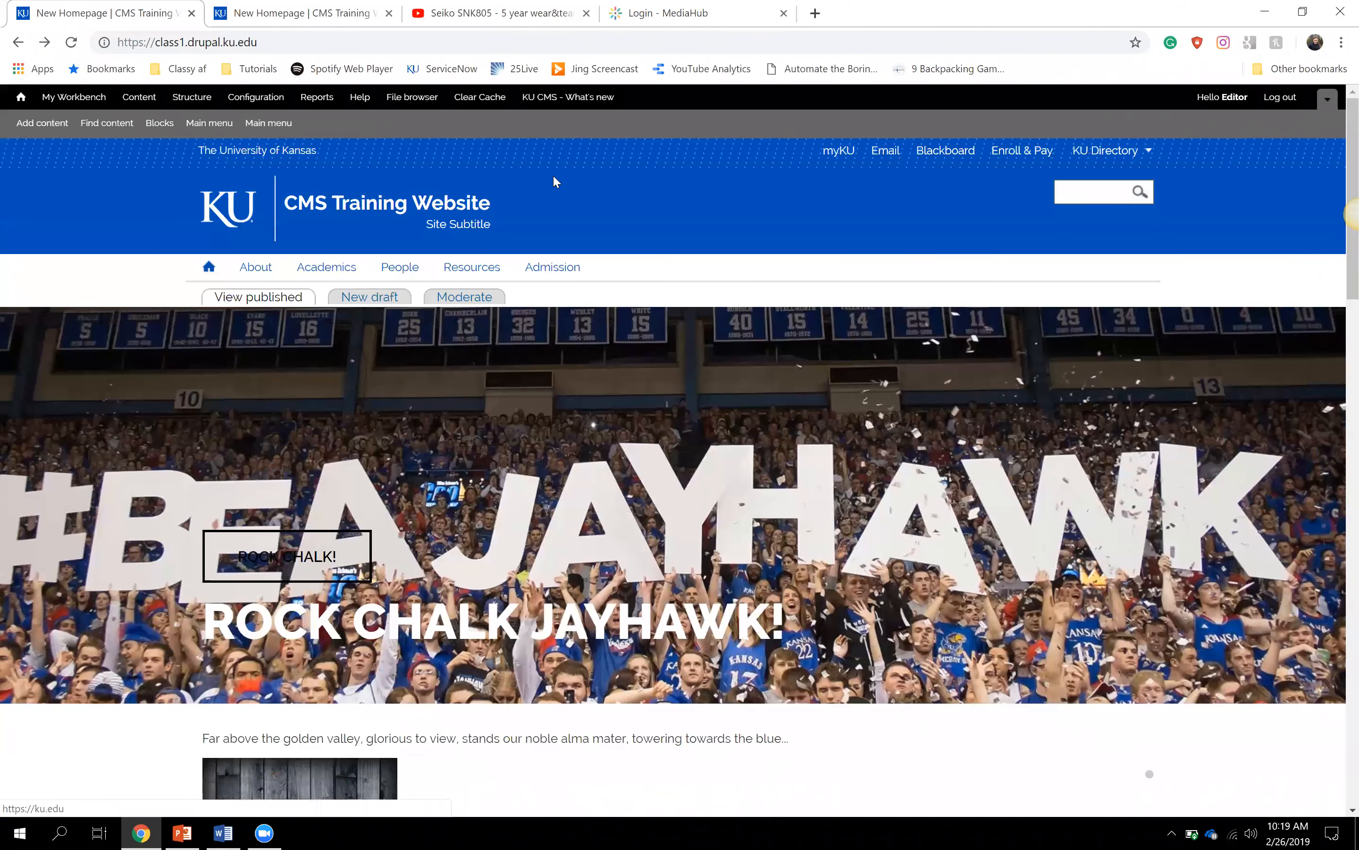